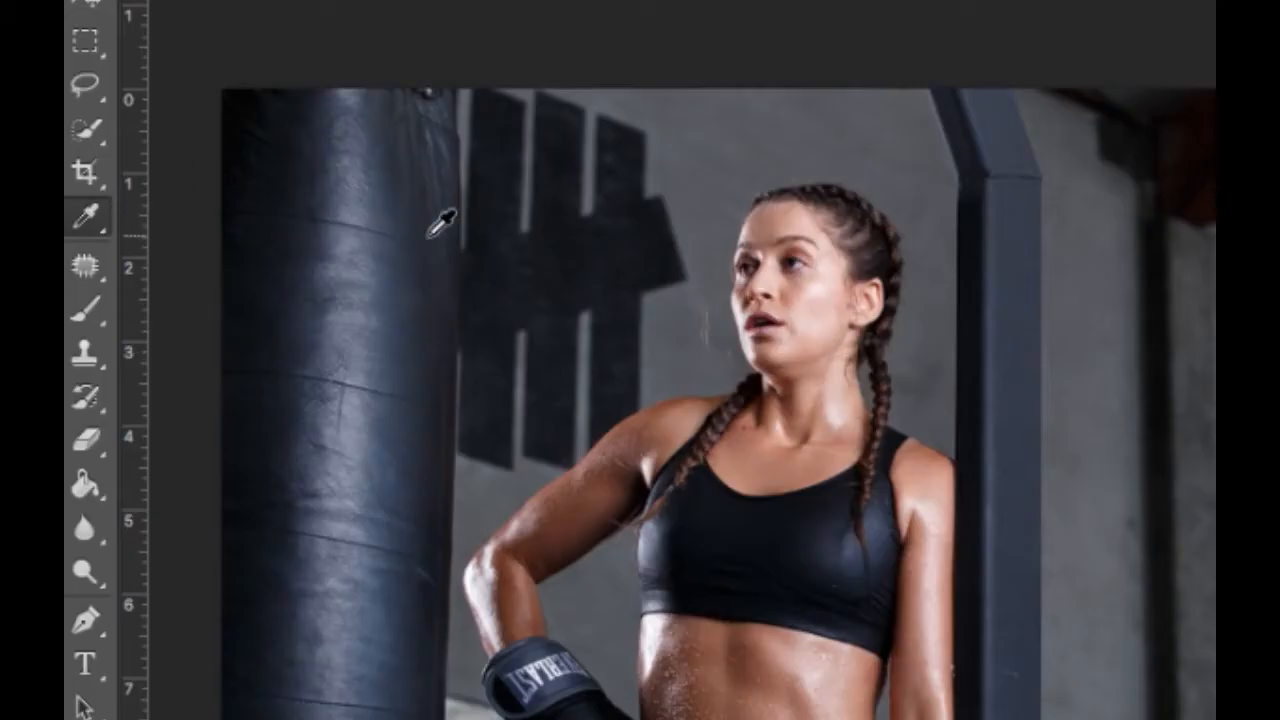
left_click(86, 318)
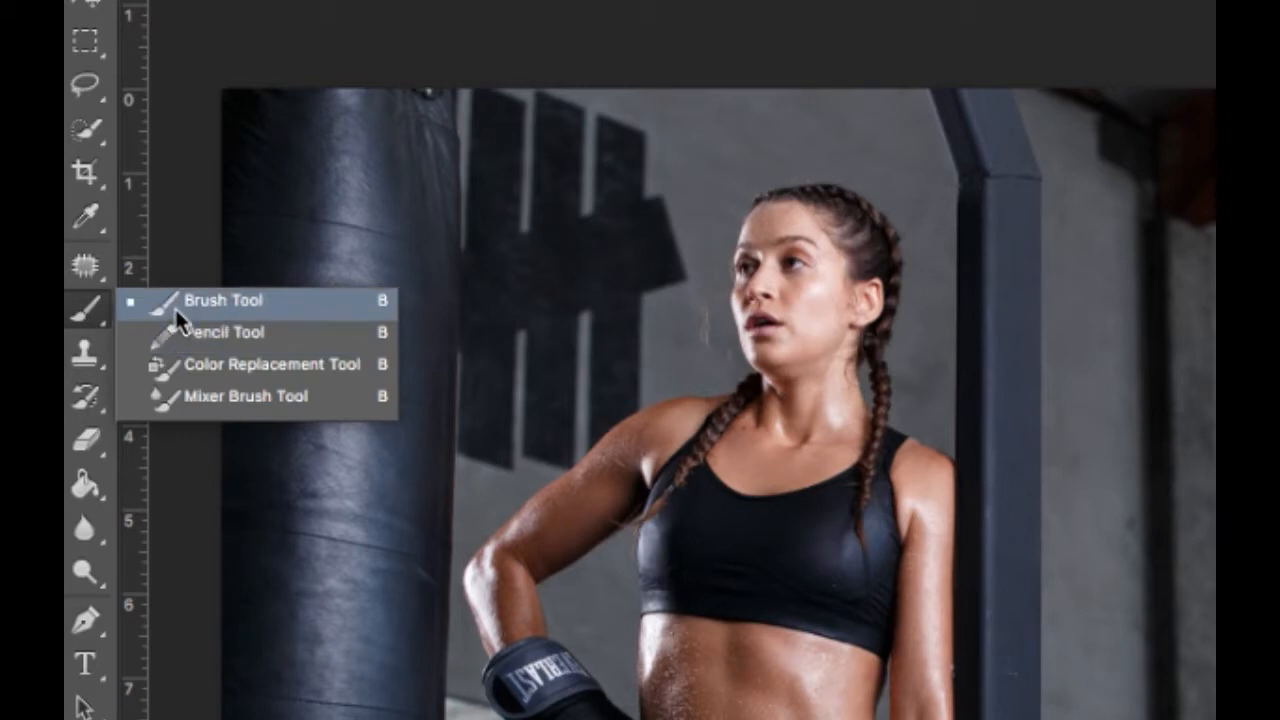
left_click(104, 628)
left_click(90, 622)
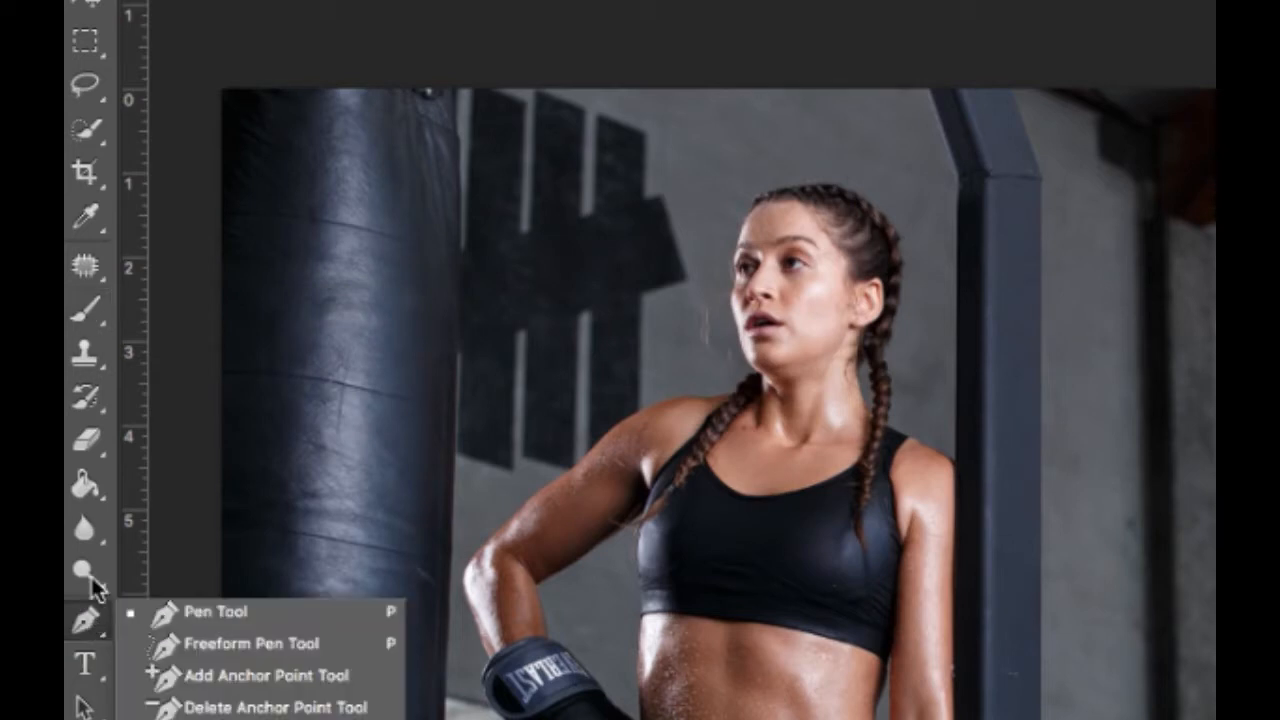
left_click(89, 352)
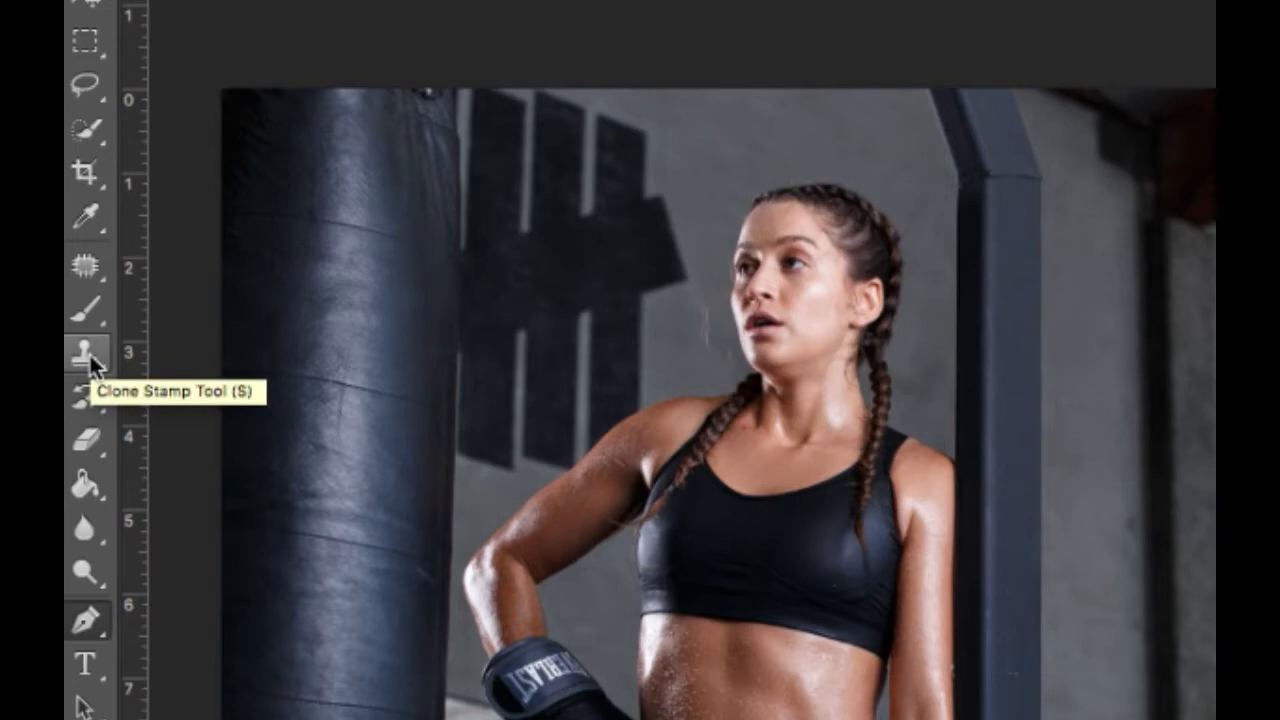
left_click(89, 355)
left_click(88, 268)
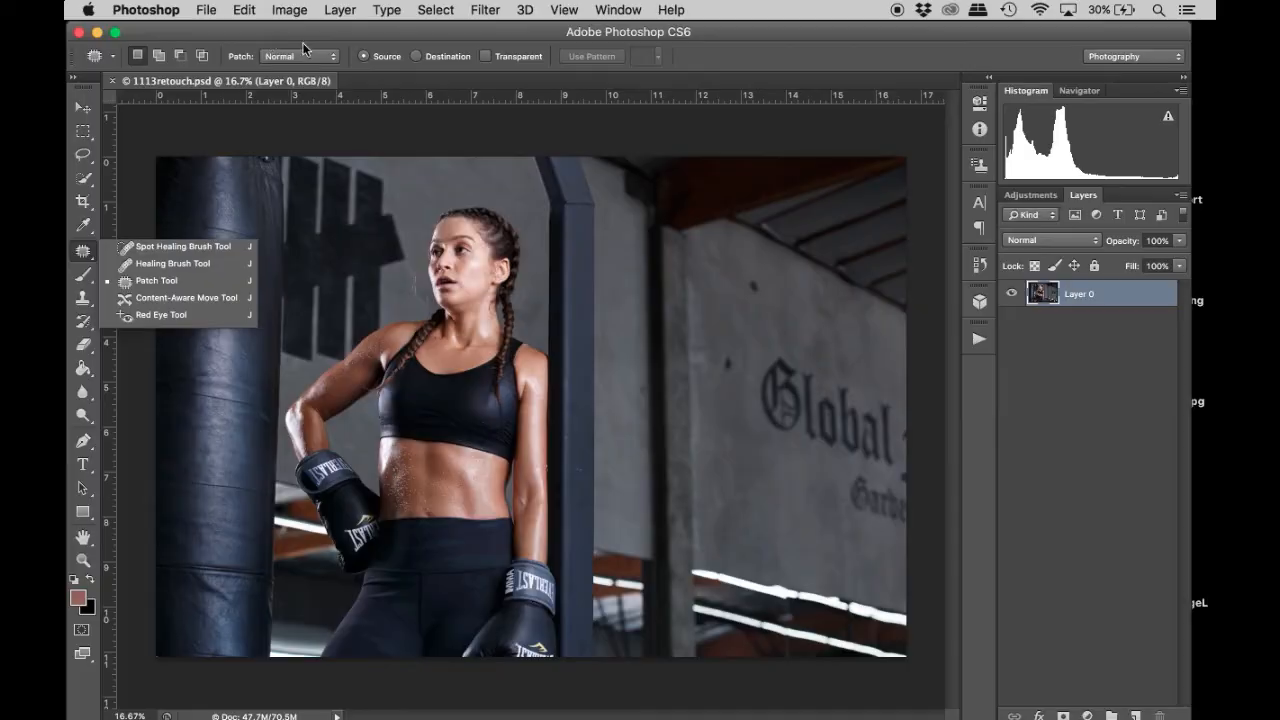
left_click(306, 33)
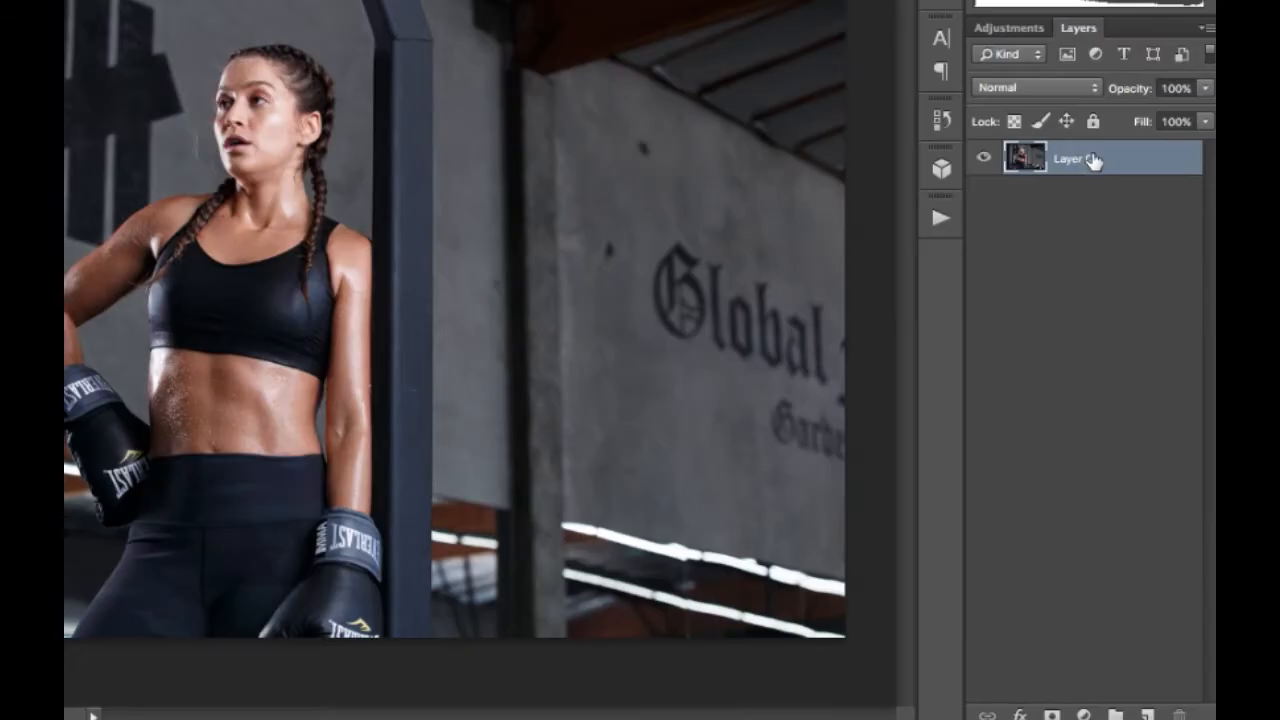
Duplicate Layer 0 three times to create a stack of four identical layers.
left_click_drag(1095, 170, 1150, 700)
left_click_drag(1089, 170, 1150, 700)
left_click(1108, 165)
left_click_drag(1108, 165, 1147, 708)
Rename the topmost layer copy as "Before".
double_click(1078, 157)
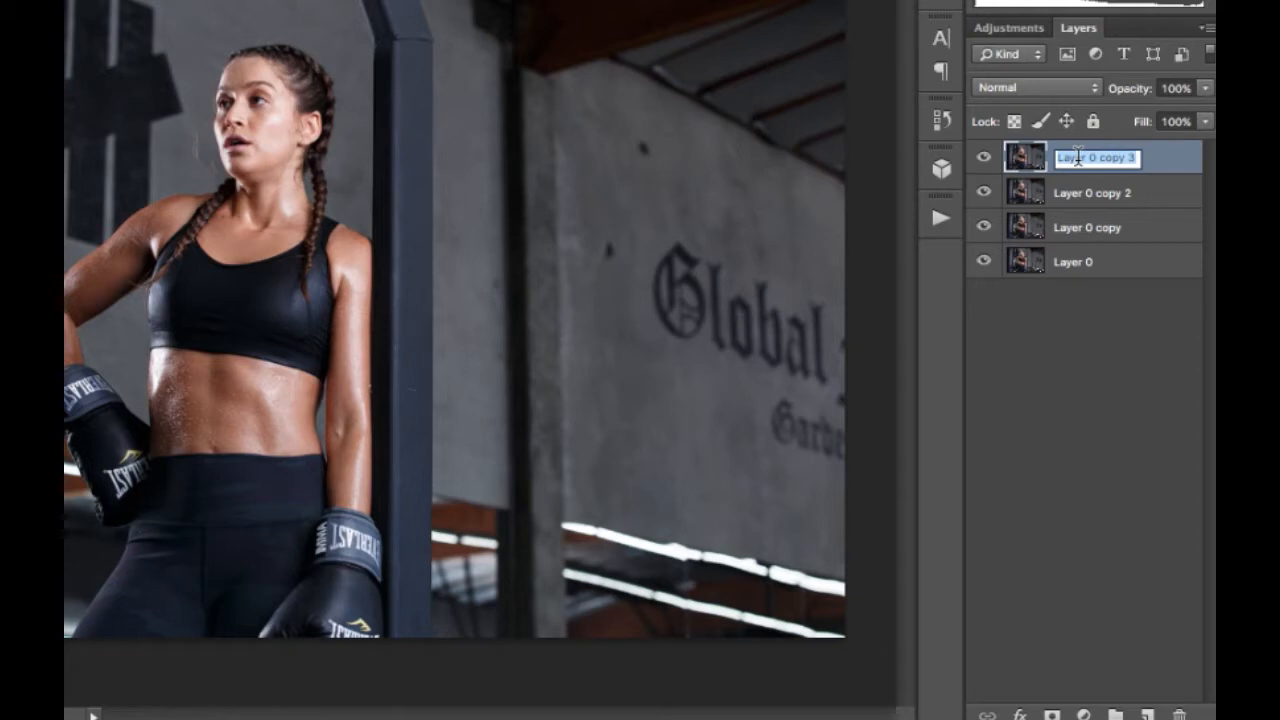
left_click(1079, 158)
key("Return")
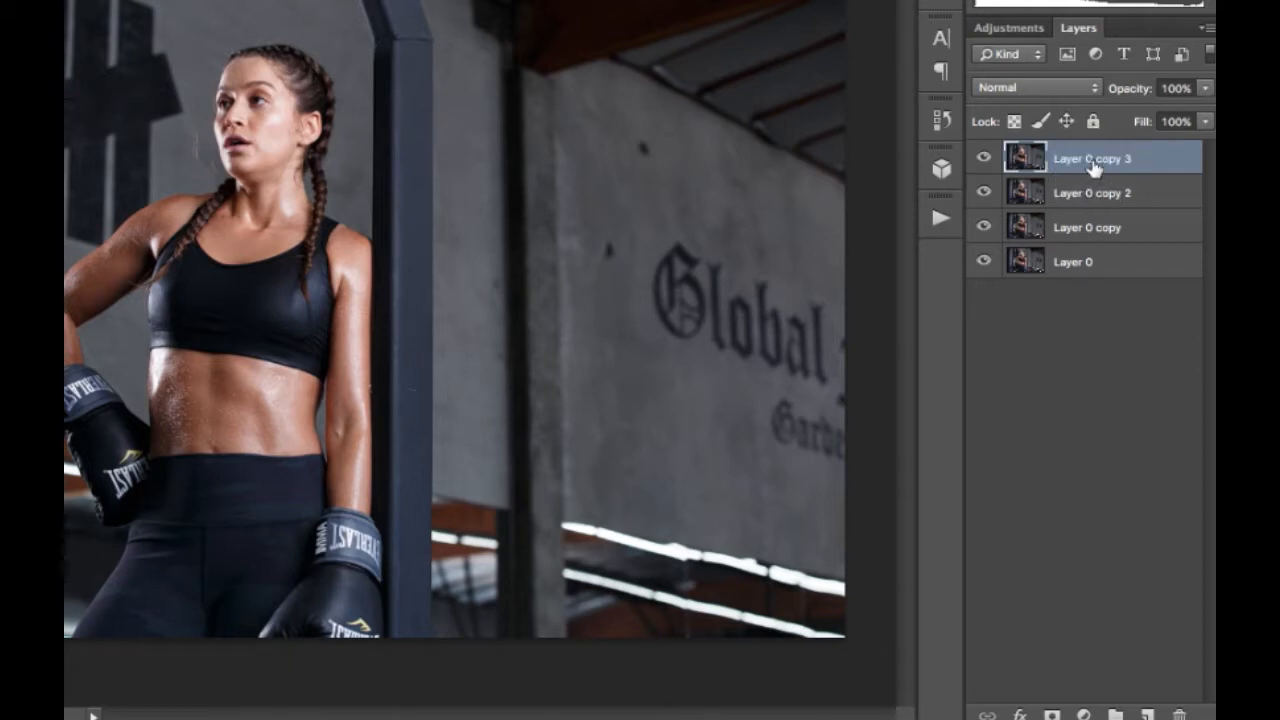
double_click(1093, 161)
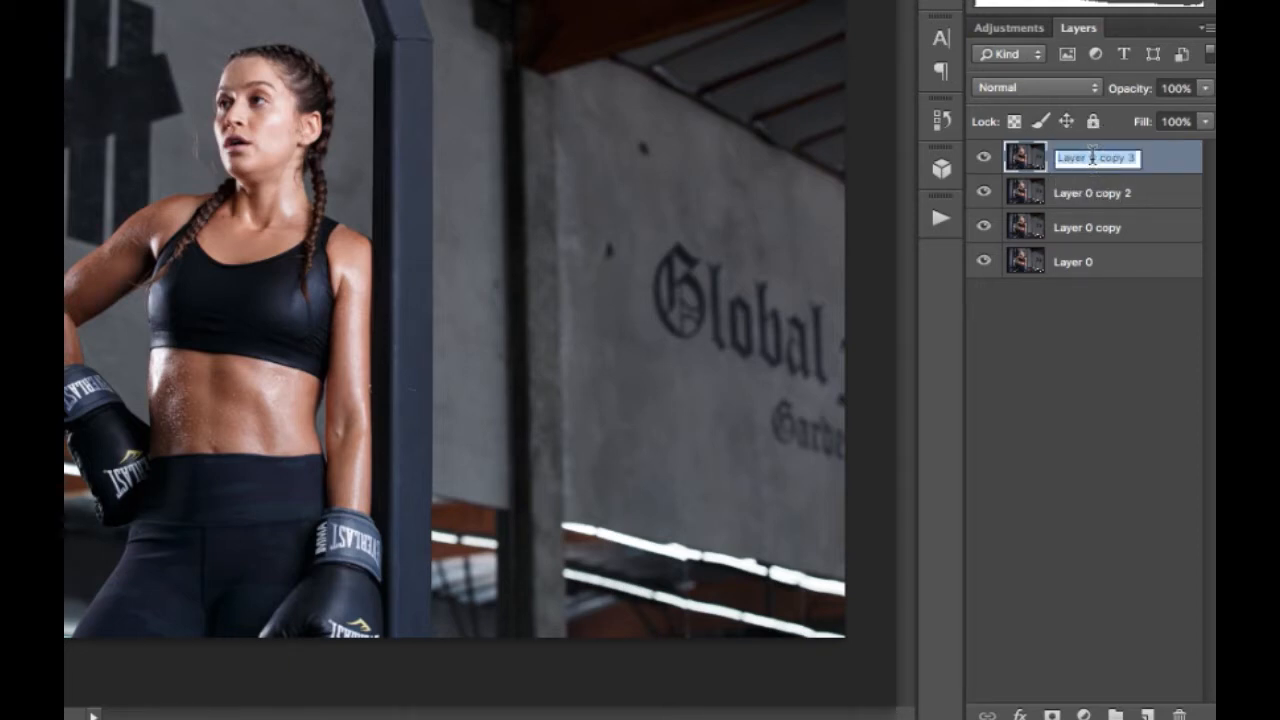
type("Before")
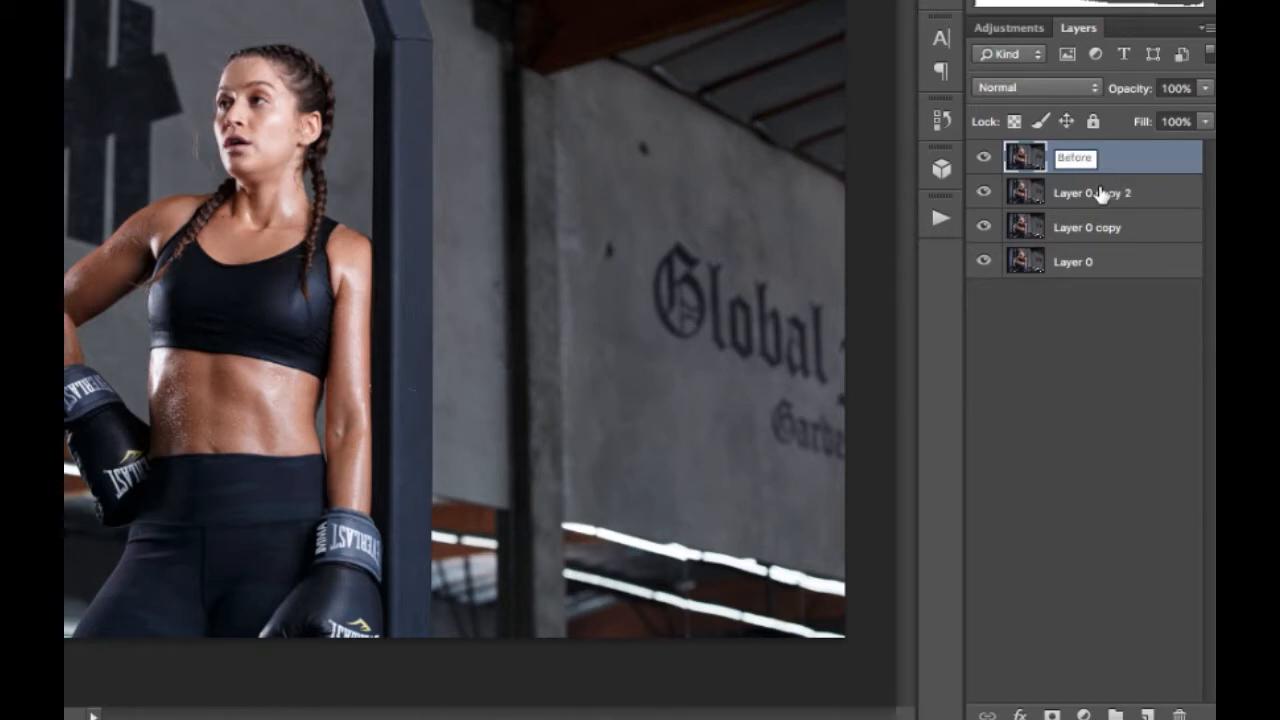
Rename the second layer from the top as "High" and the copy below it as "Low".
double_click(1099, 191)
type("High")
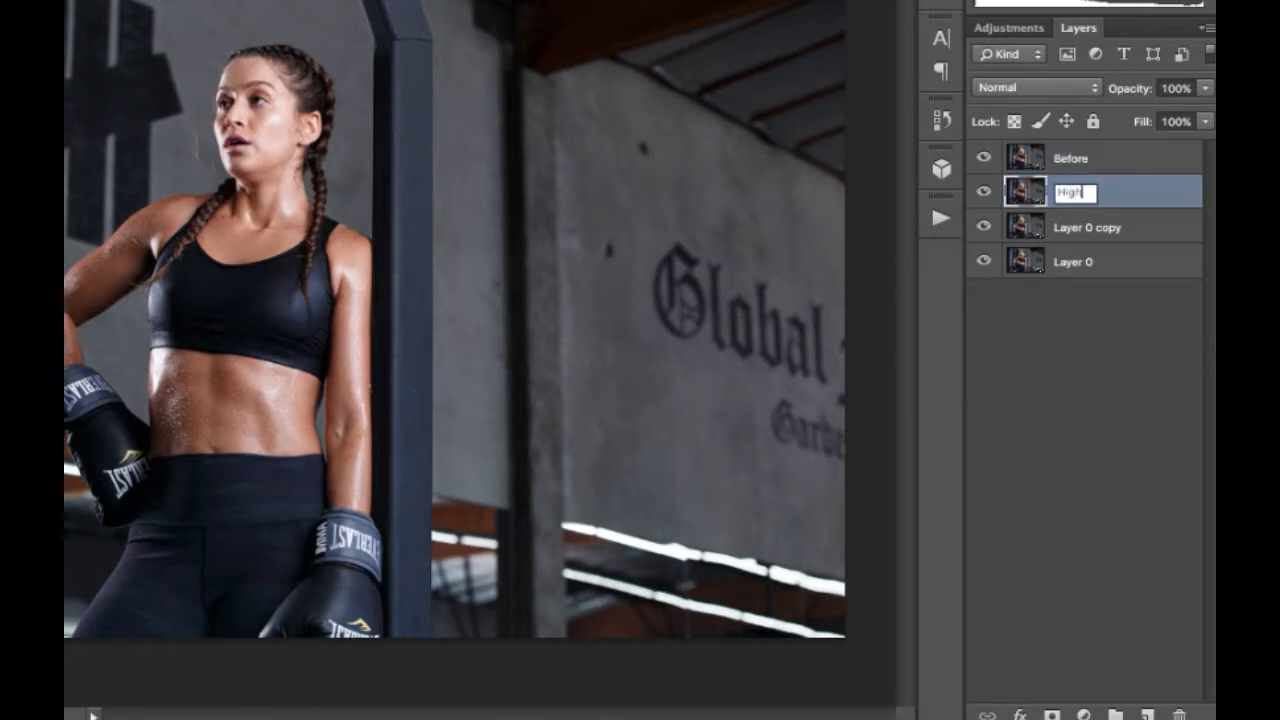
key("Return")
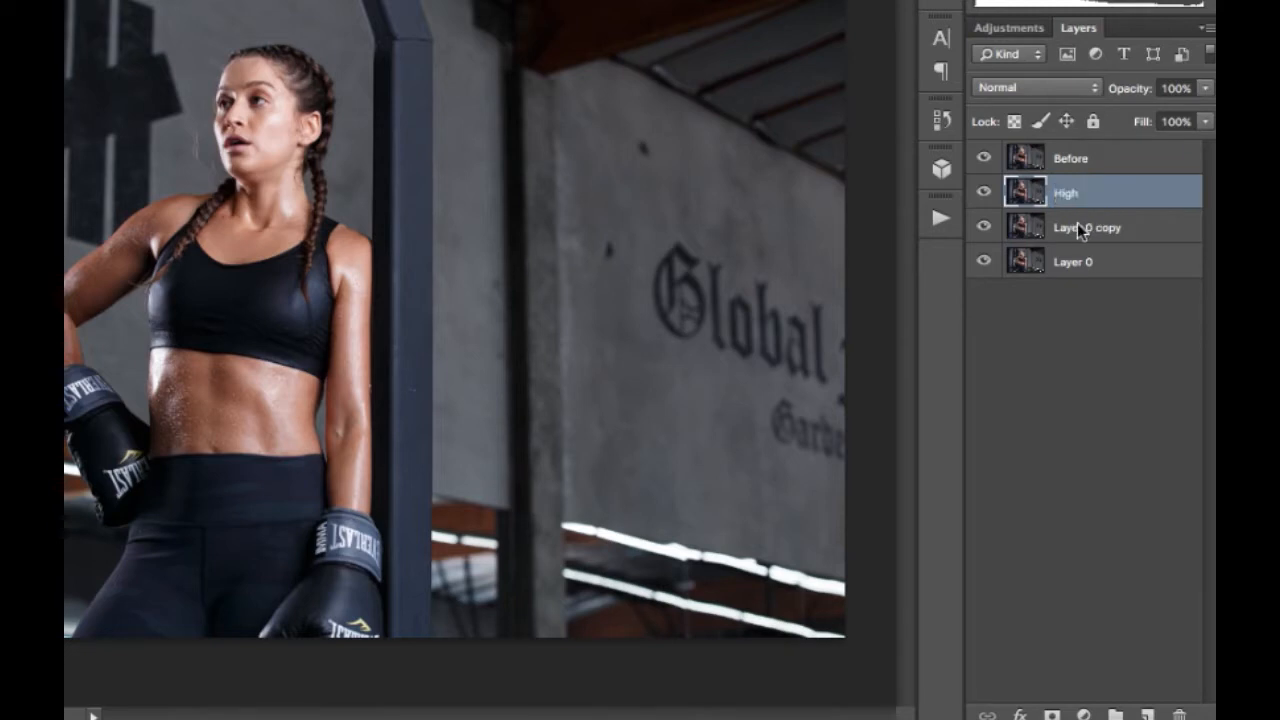
left_click(1080, 229)
double_click(1080, 229)
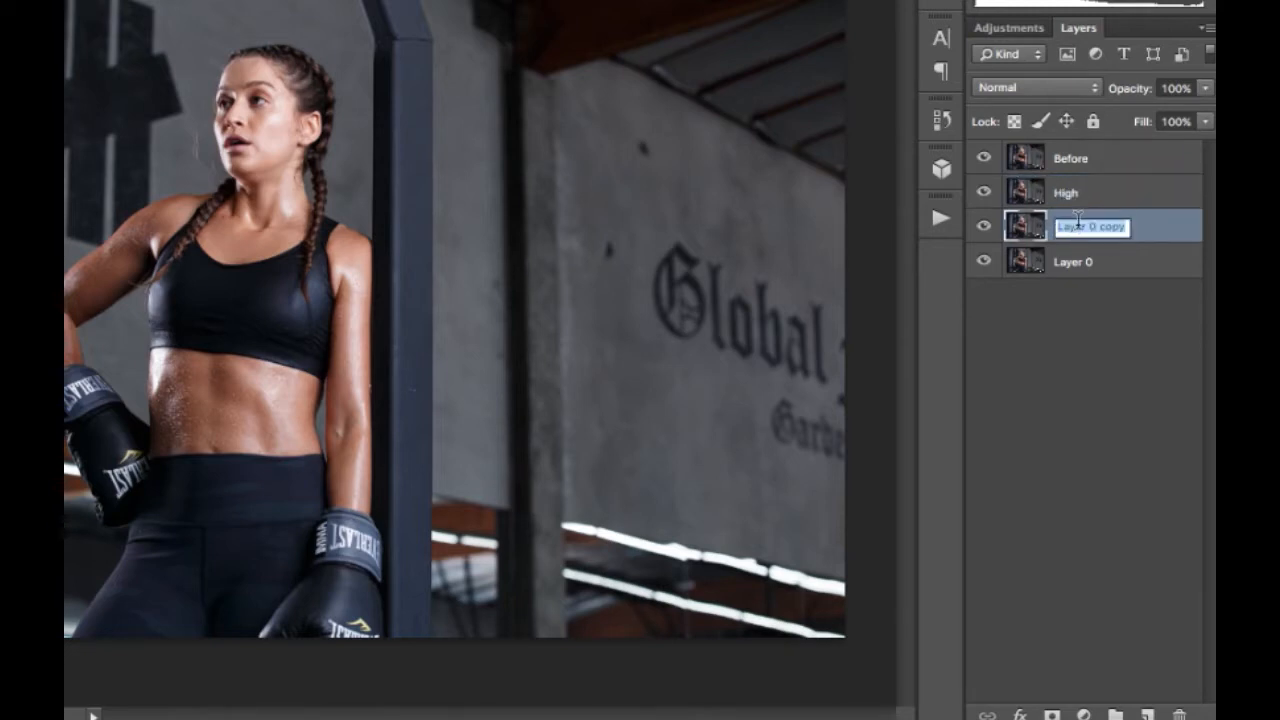
type("Low")
key("Return")
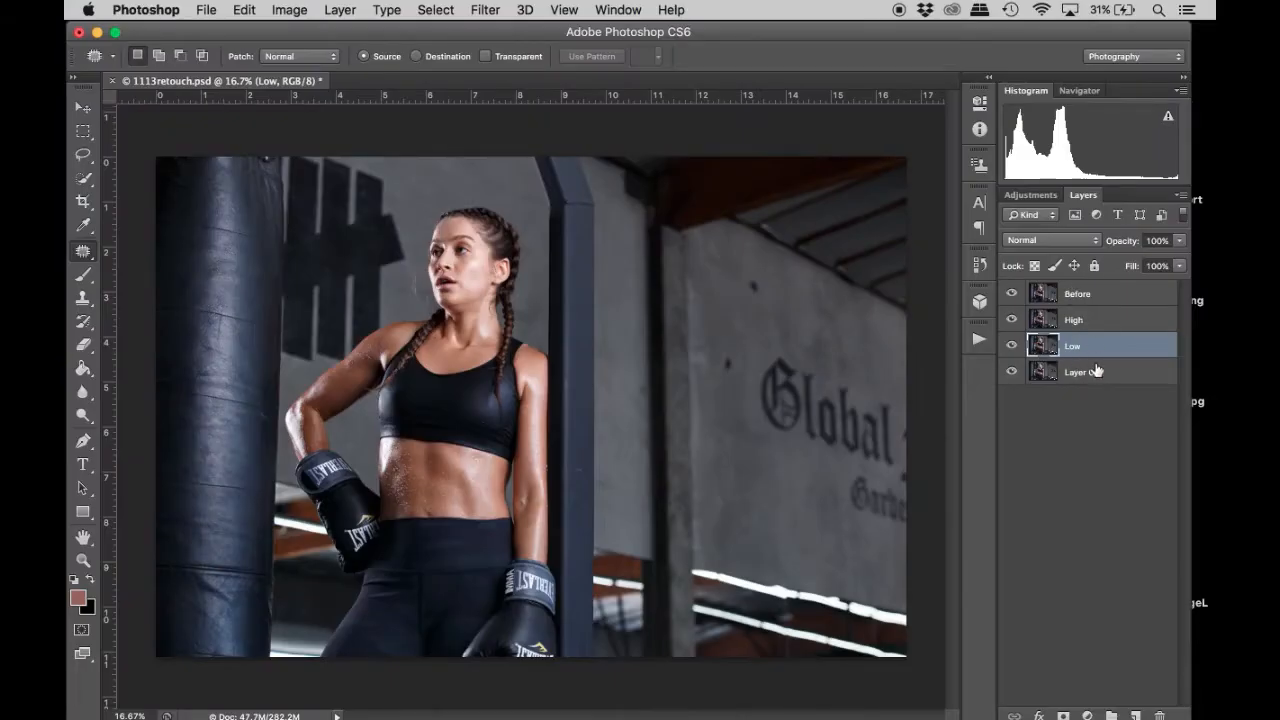
Hide the Before and High layers and apply the Dust & Scratches filter to the Low layer with radius 9 pixels and threshold 0.
left_click(1011, 293)
left_click(1012, 319)
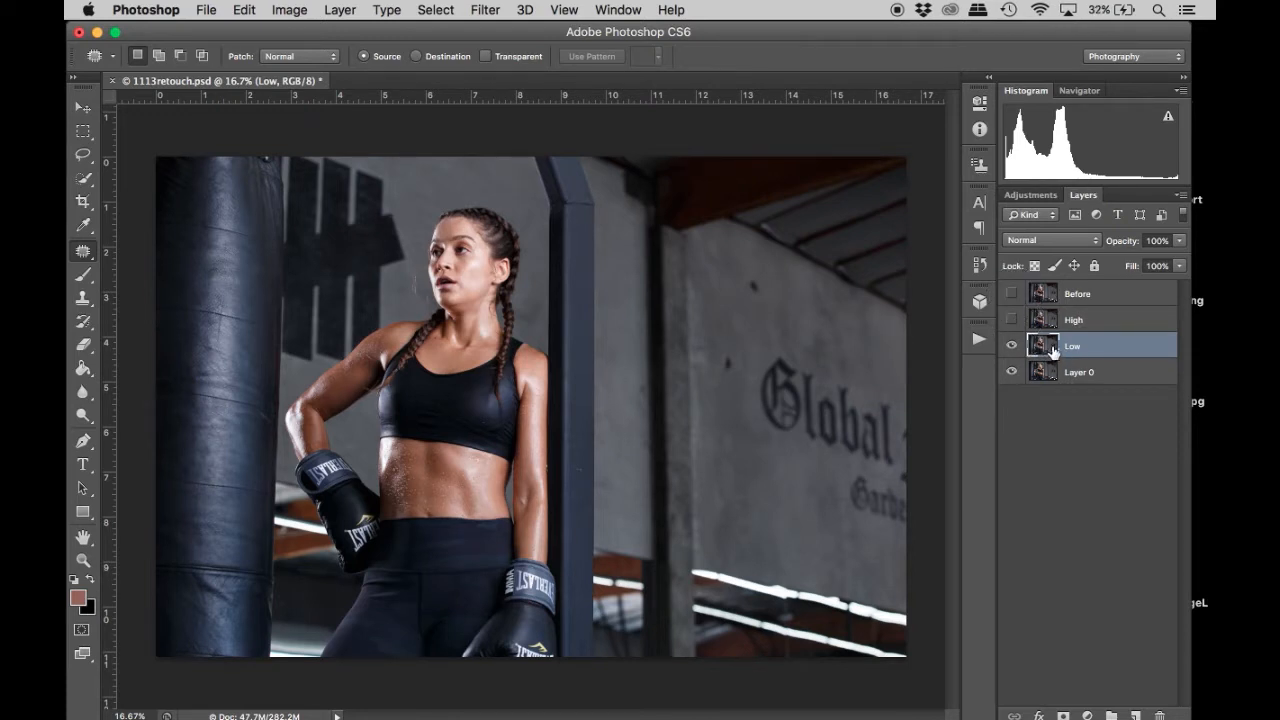
left_click(487, 12)
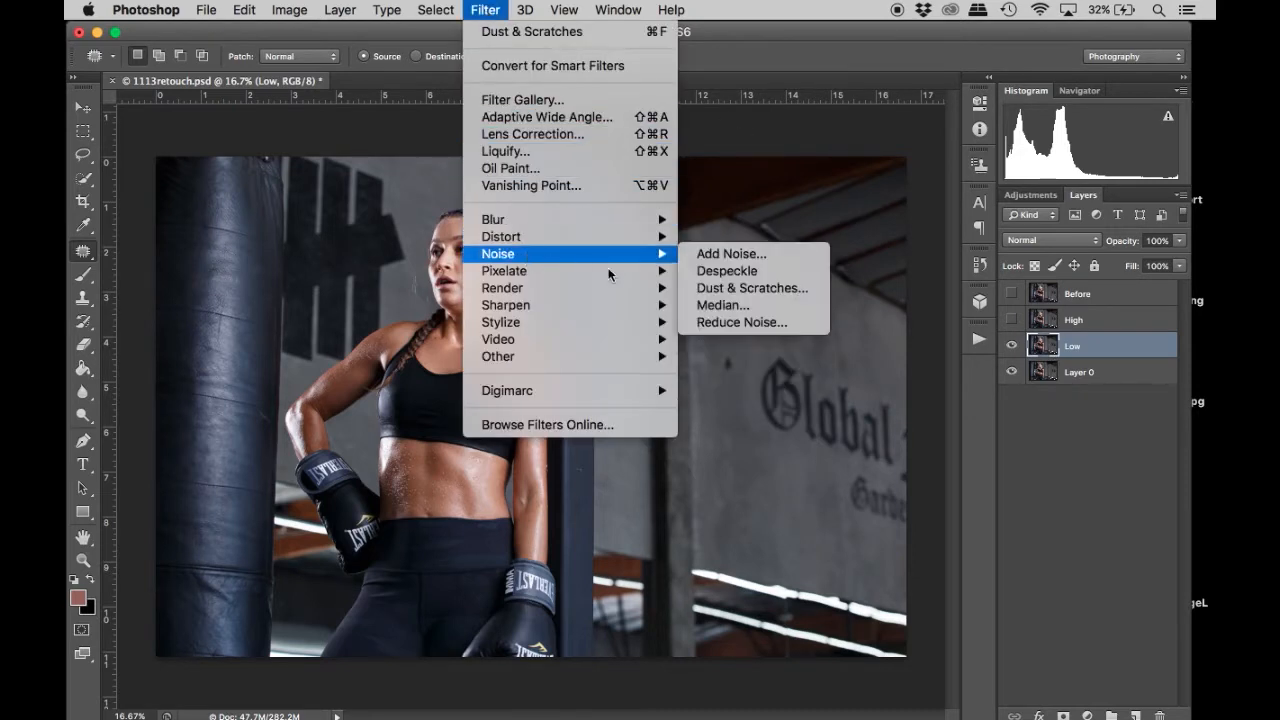
mouse_move(641, 255)
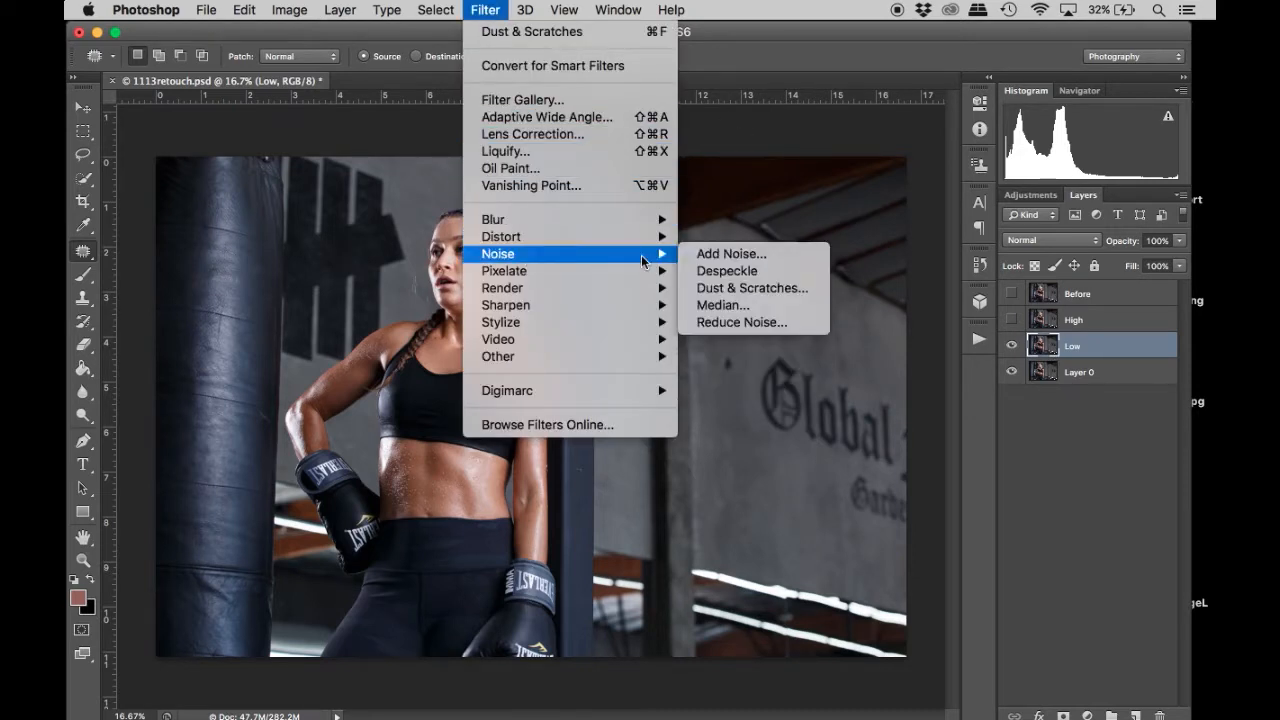
left_click(720, 290)
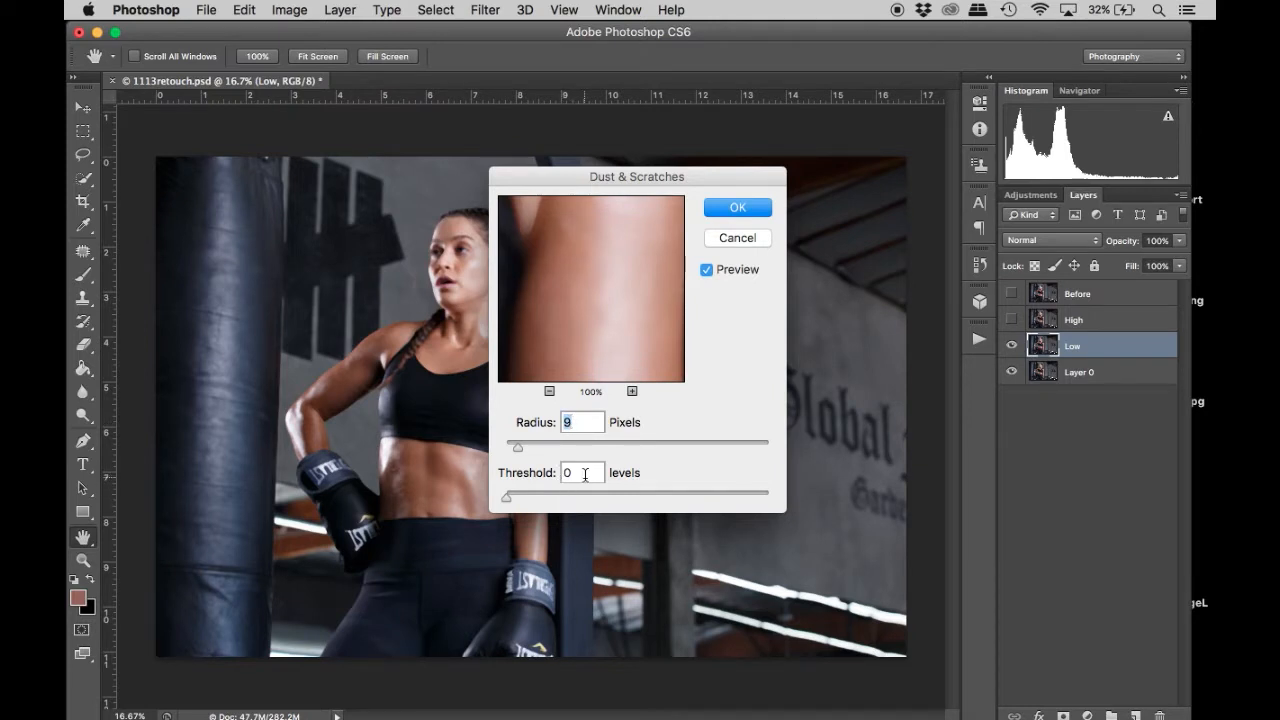
left_click(737, 208)
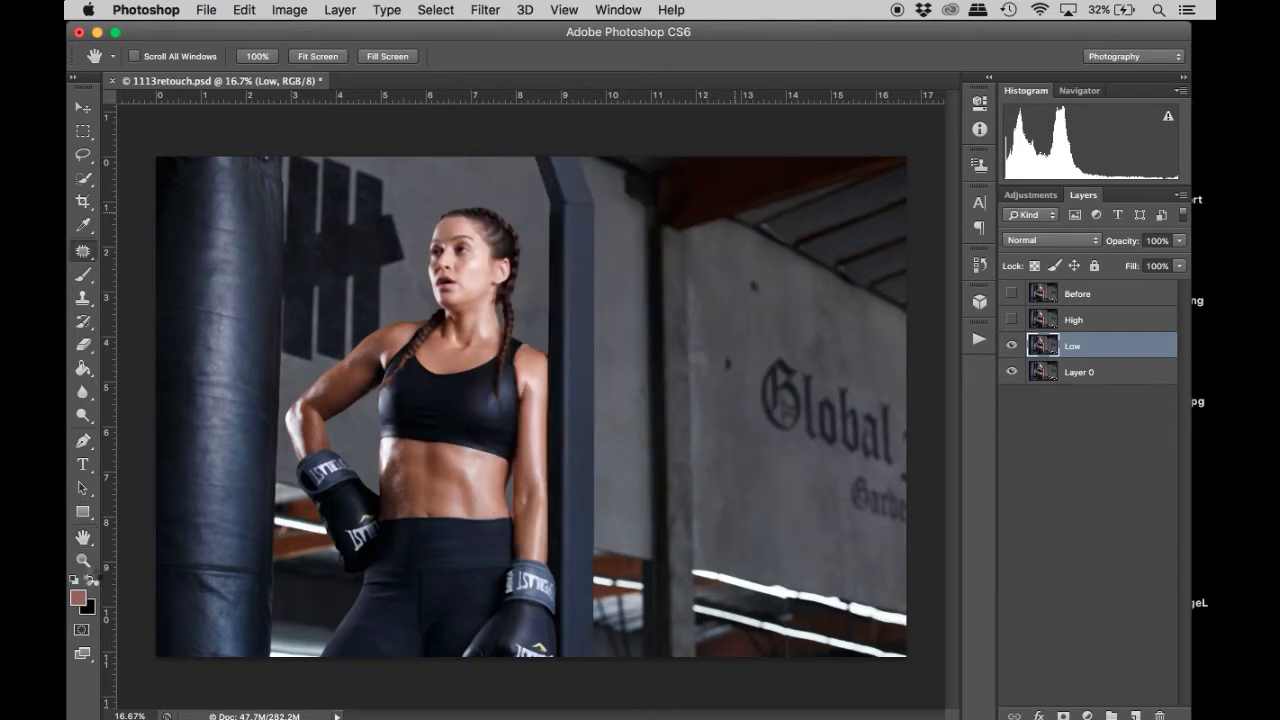
Select the High layer and make it visible again.
left_click(83, 560)
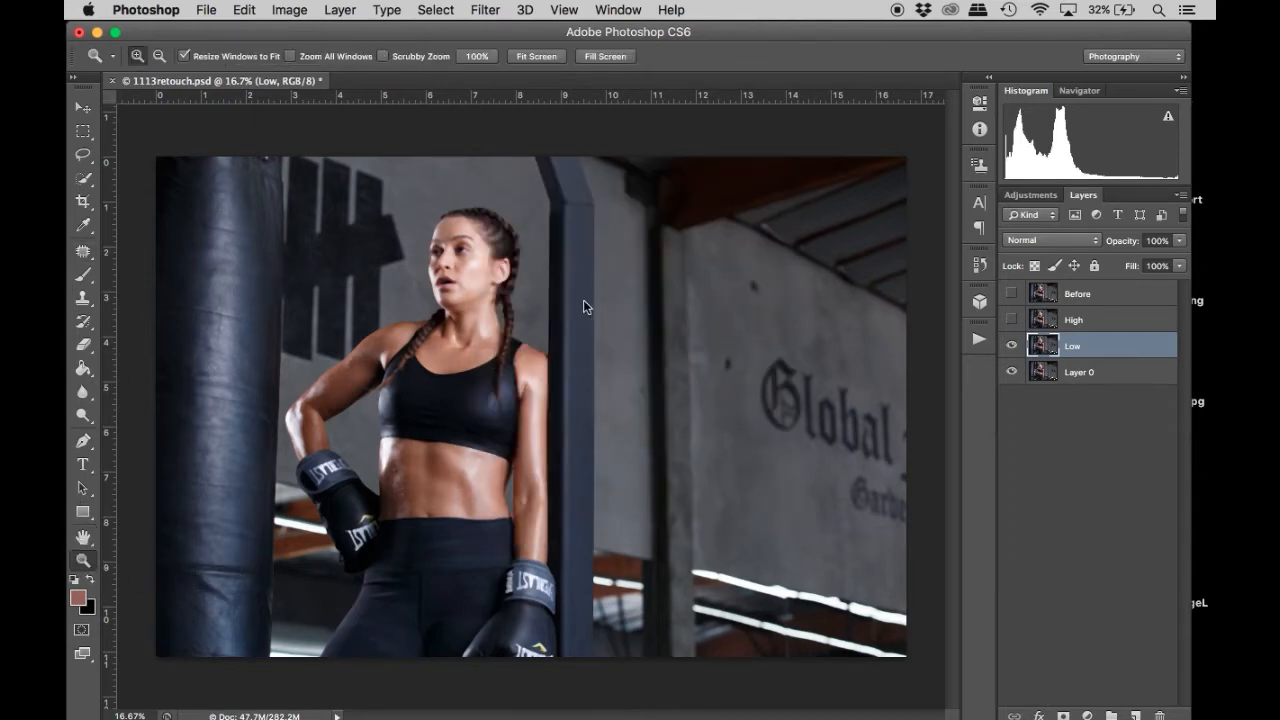
left_click(452, 248)
left_click(450, 245)
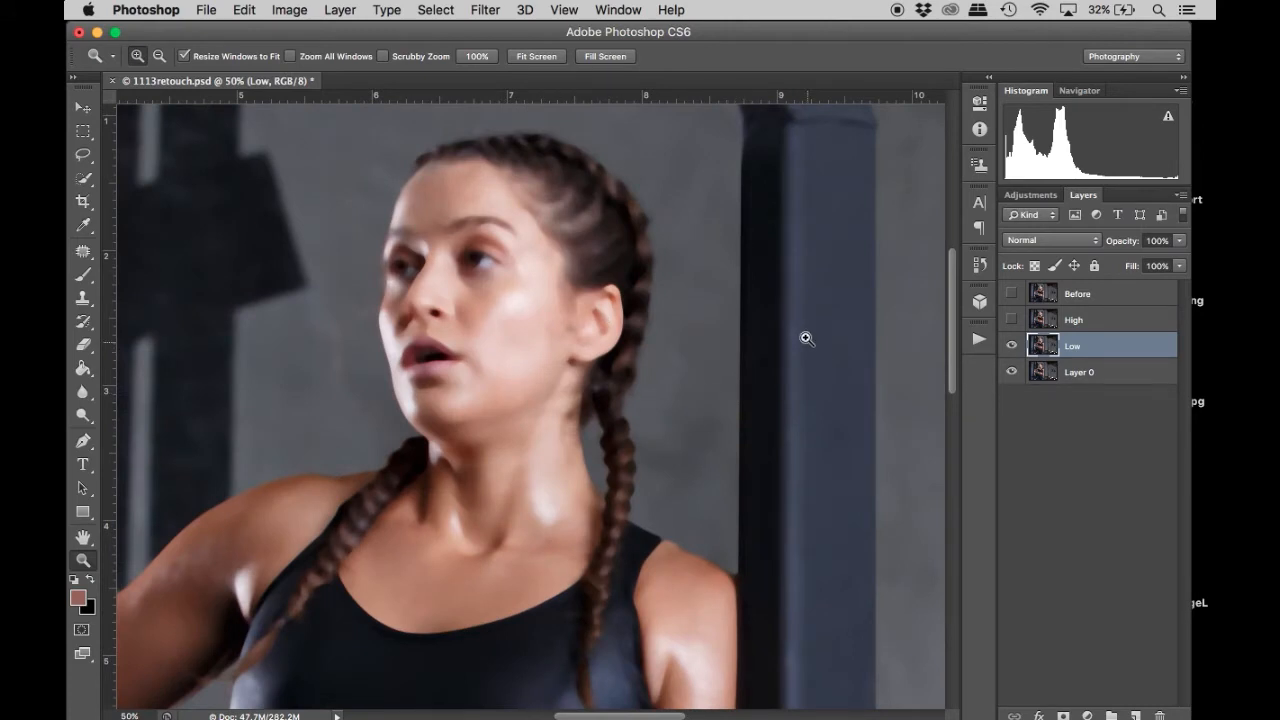
left_click(1084, 322)
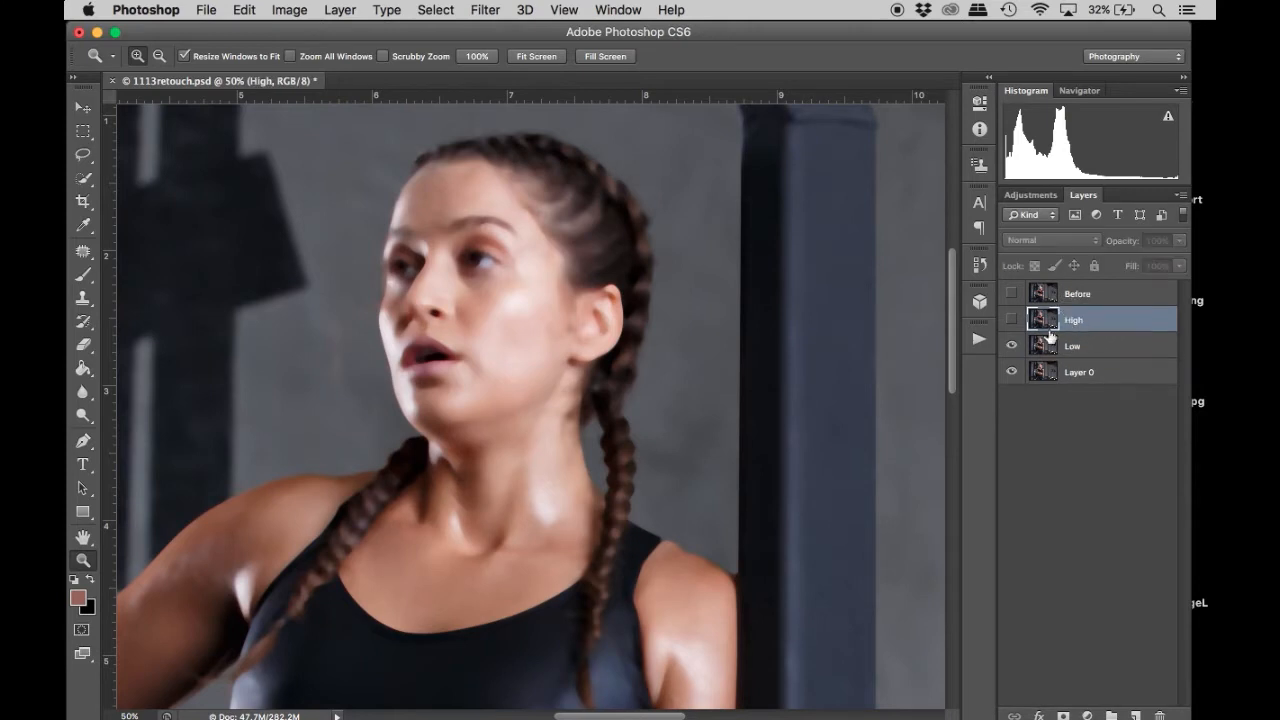
left_click(1012, 321)
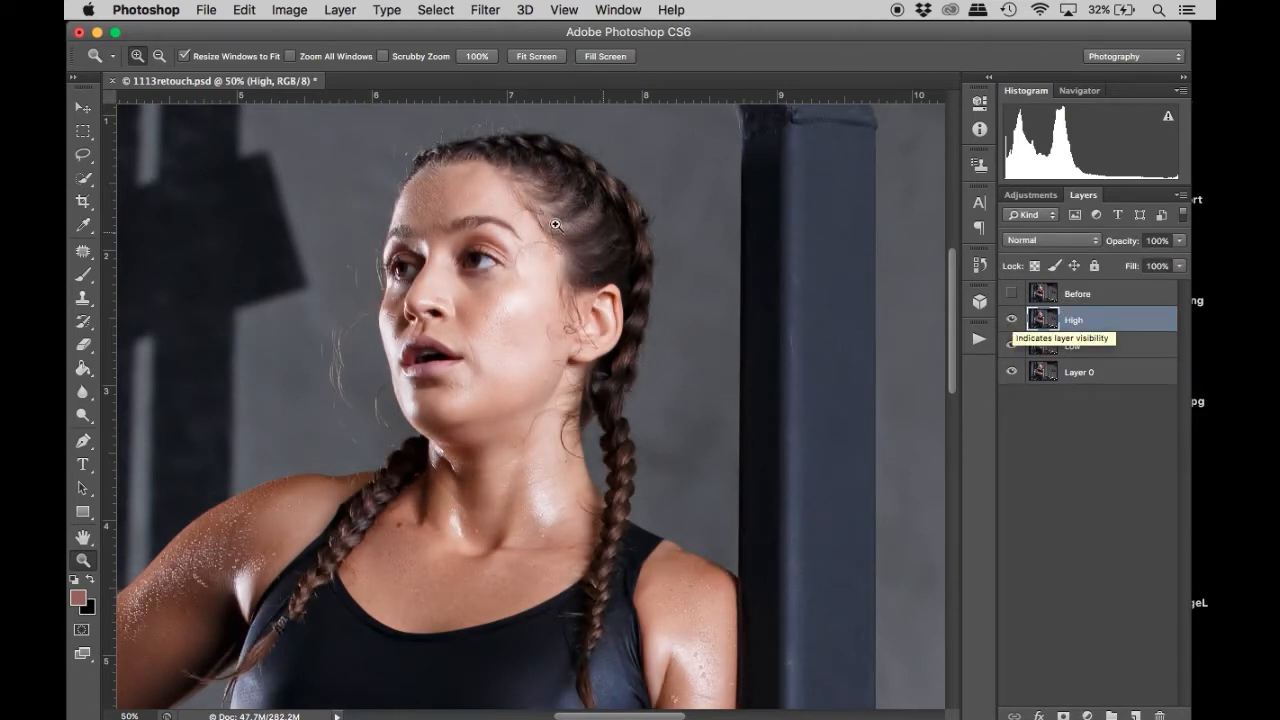
Use Apply Image on the High layer with source layer Low, channel RGB, blending Subtract, opacity 100%, scale 2 and offset 128.
left_click(303, 10)
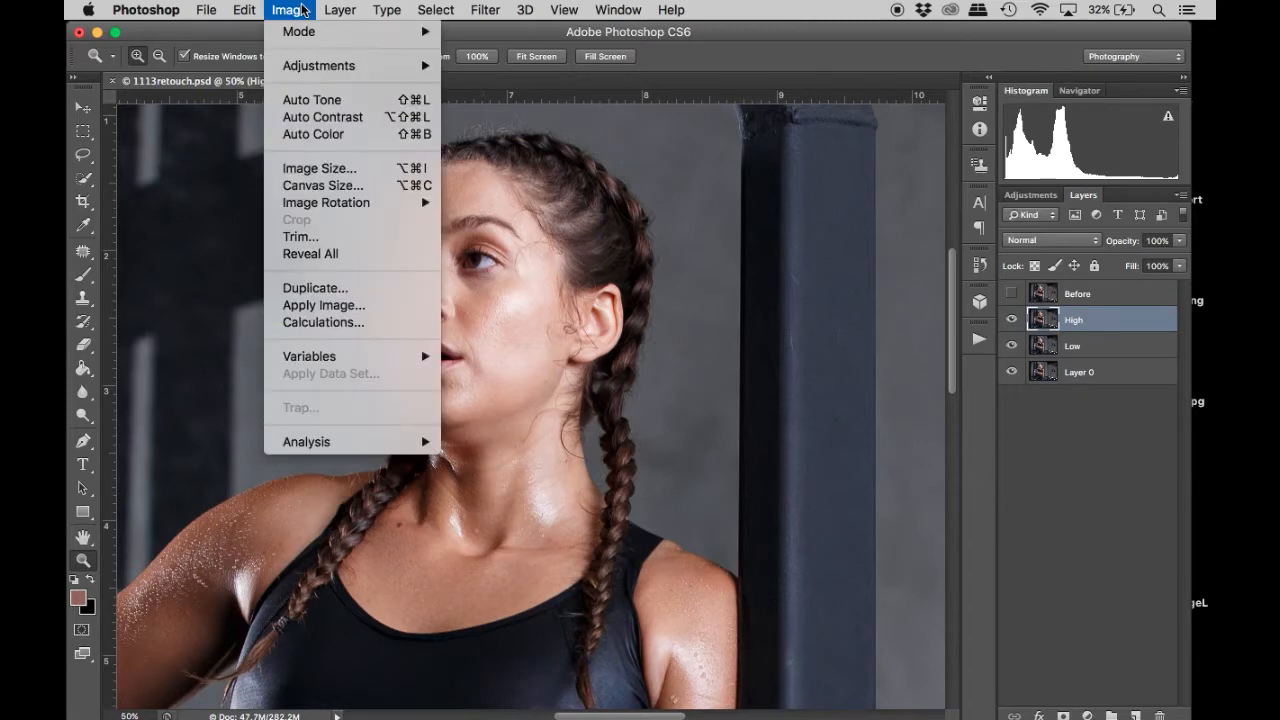
left_click(339, 303)
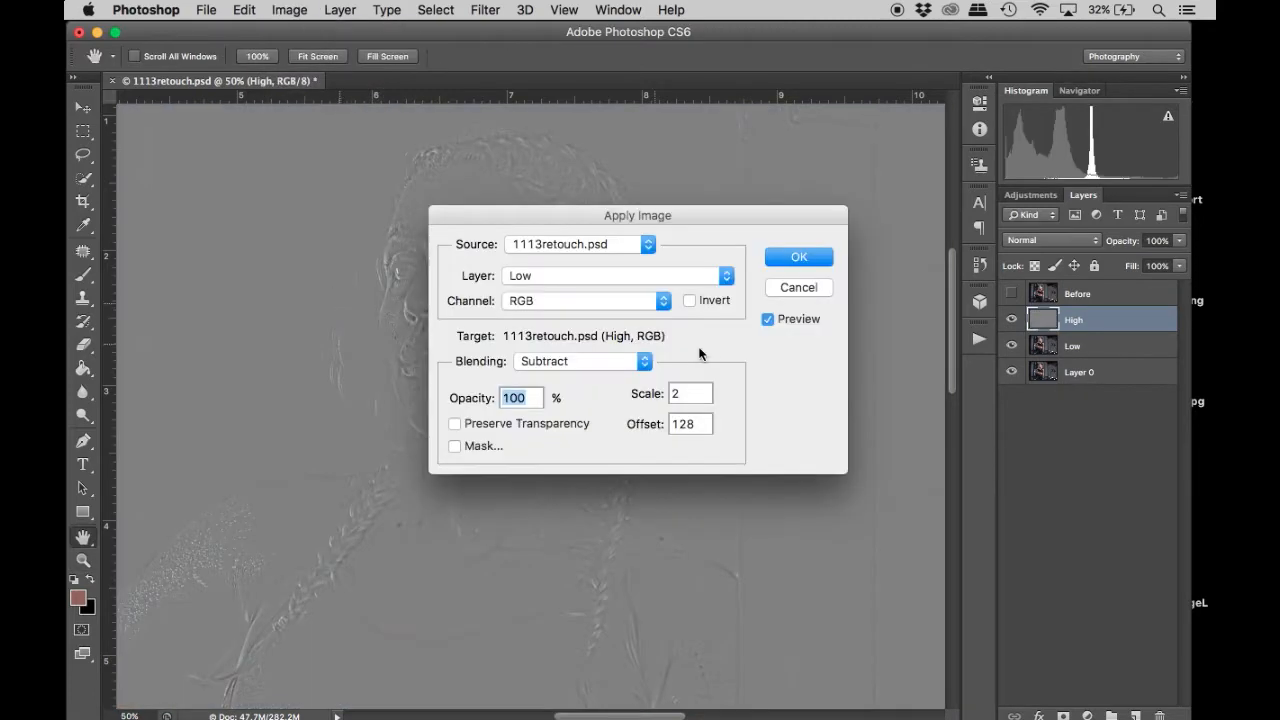
left_click(529, 270)
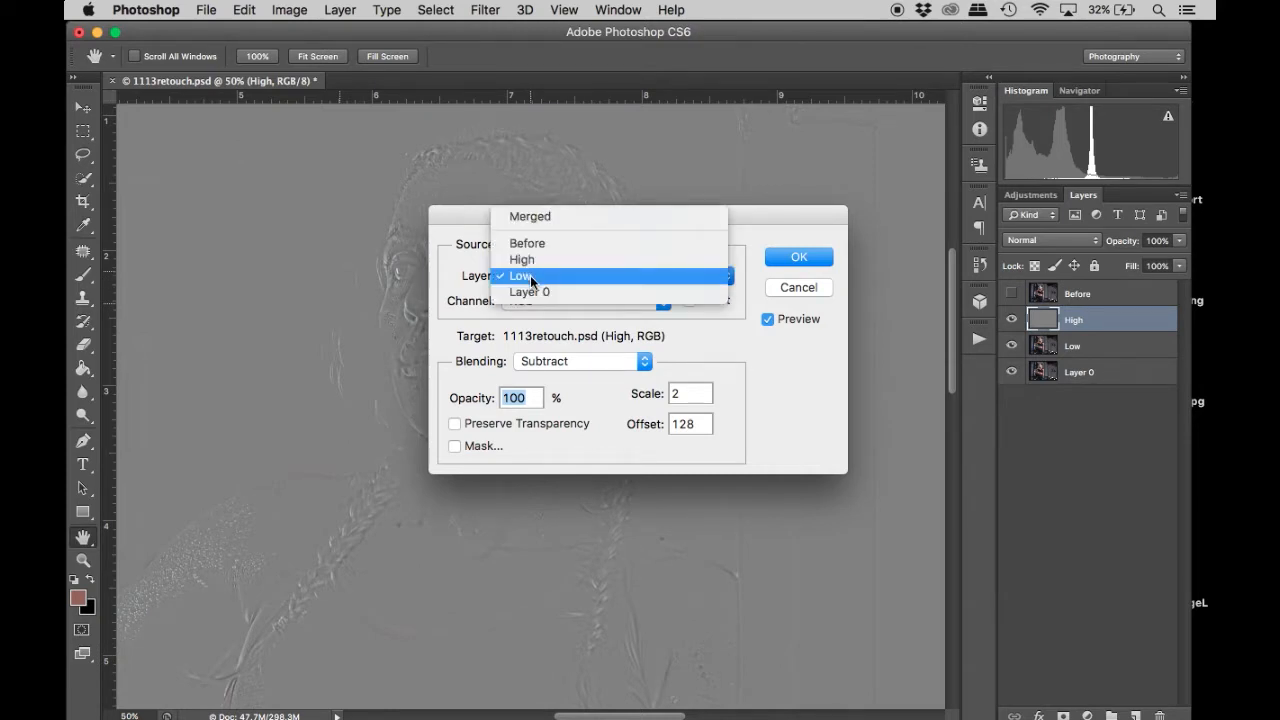
left_click(531, 278)
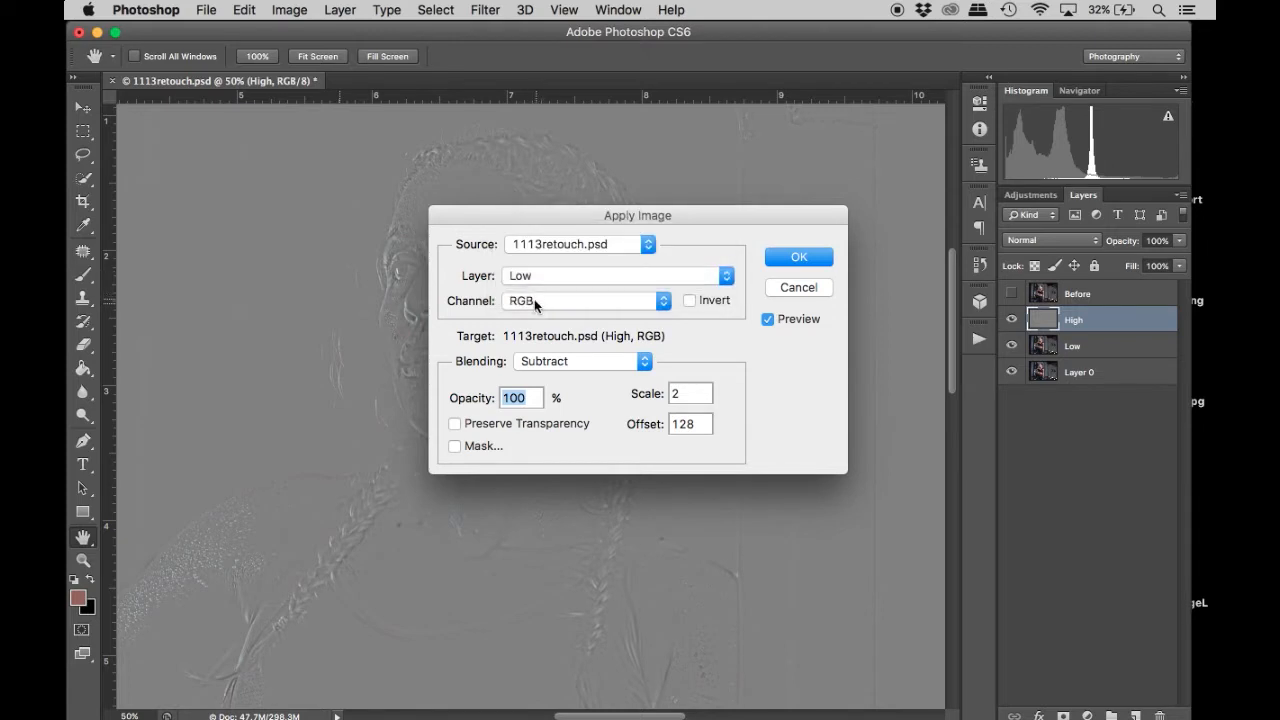
left_click(533, 300)
left_click(533, 302)
left_click(551, 366)
left_click(541, 361)
left_click(540, 360)
left_click(540, 361)
left_click(677, 392)
left_click(817, 258)
Set the High layer's blend mode to Linear Light.
key("z")
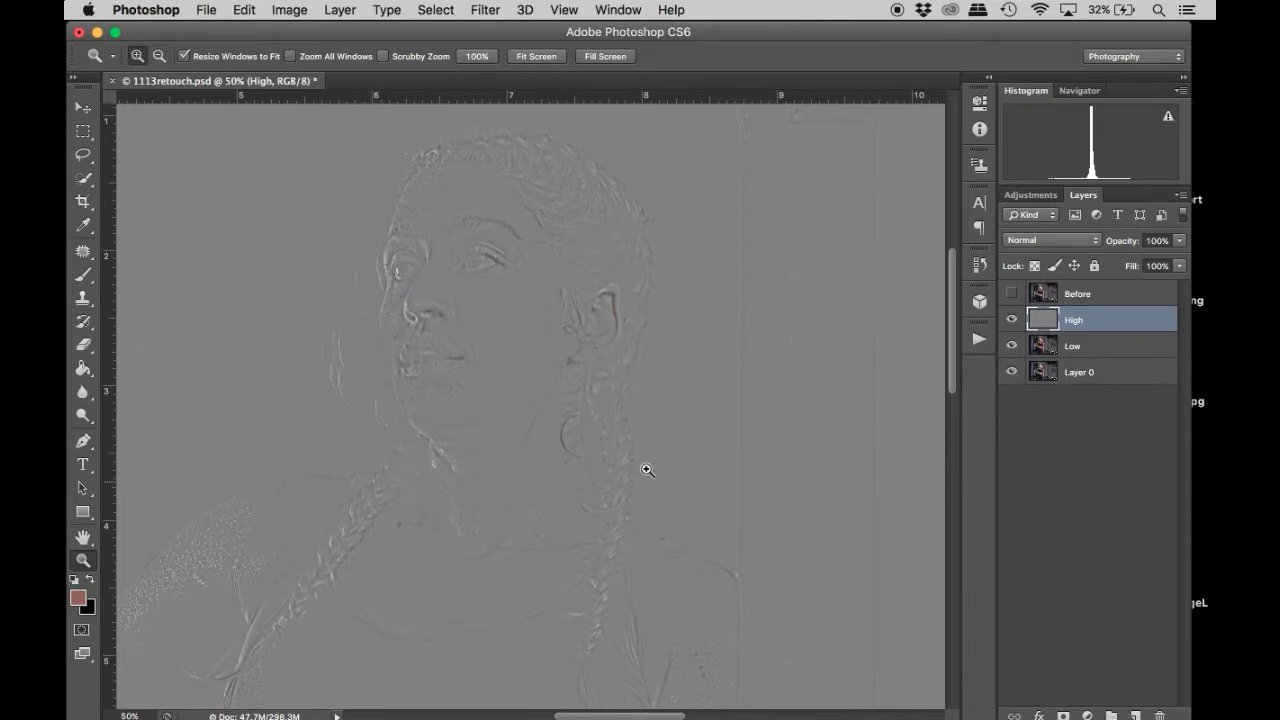
left_click(1027, 242)
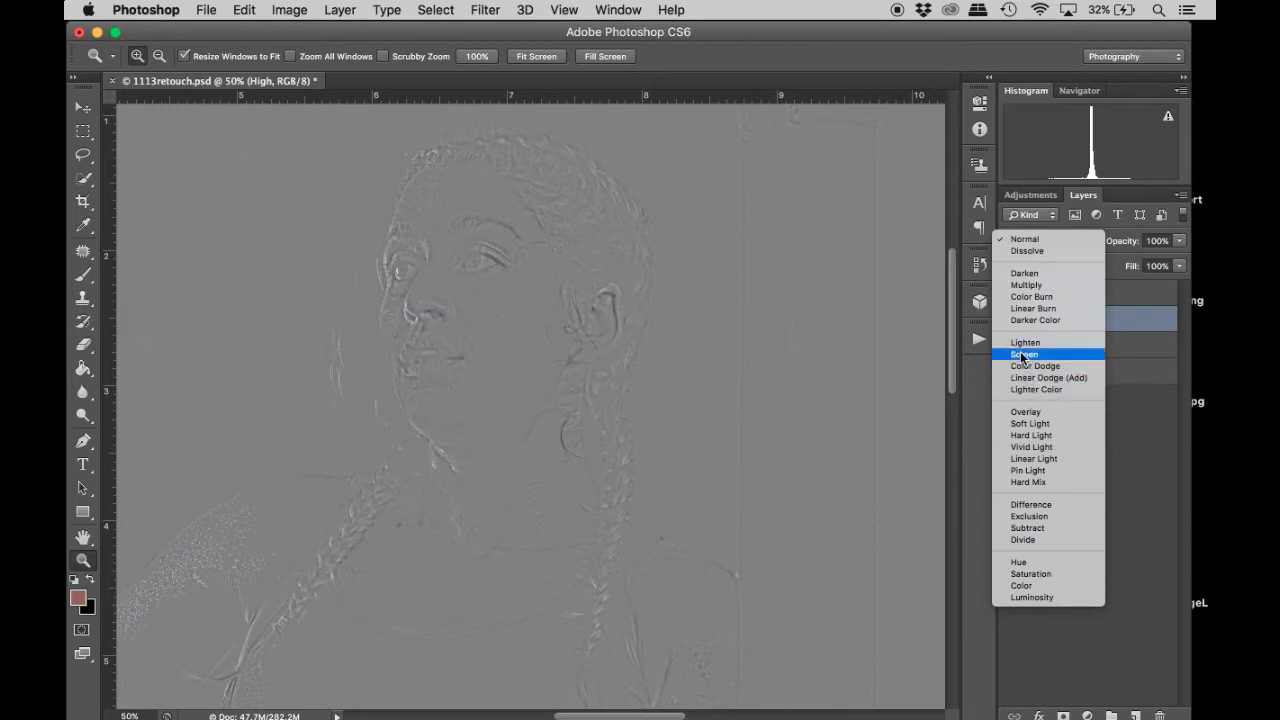
scroll(1045, 457, "down", 2)
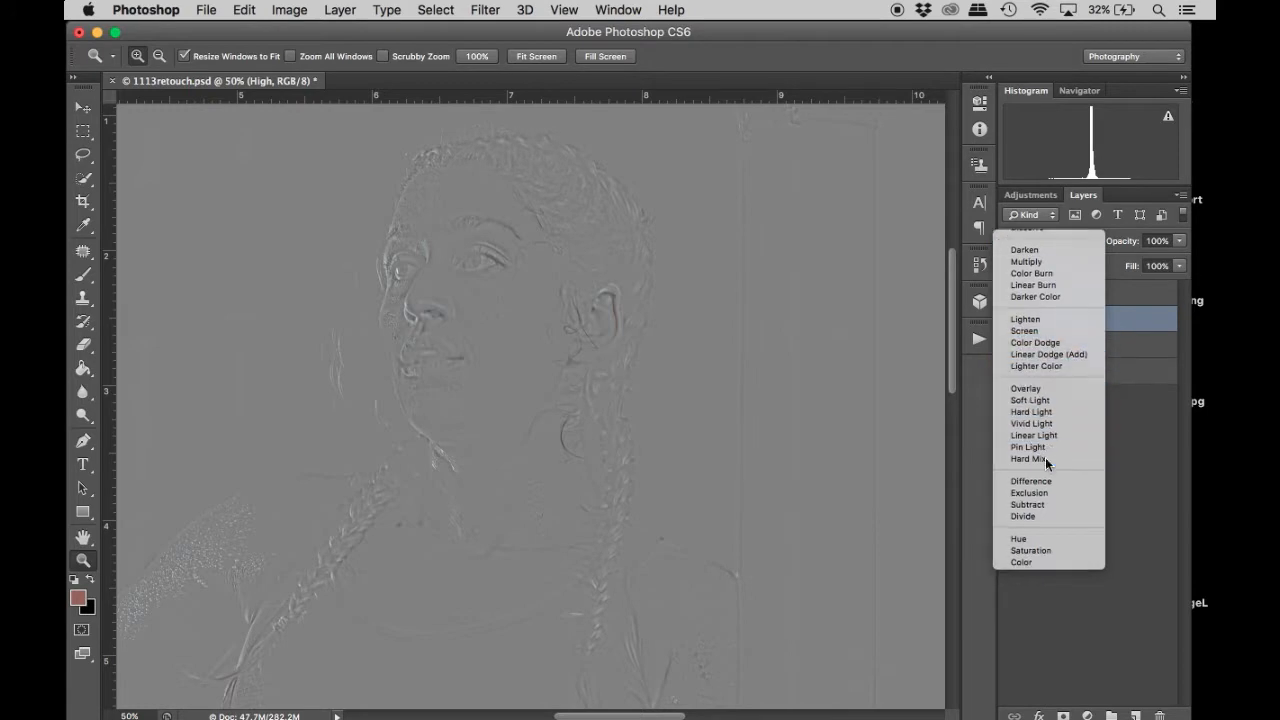
left_click(1045, 457)
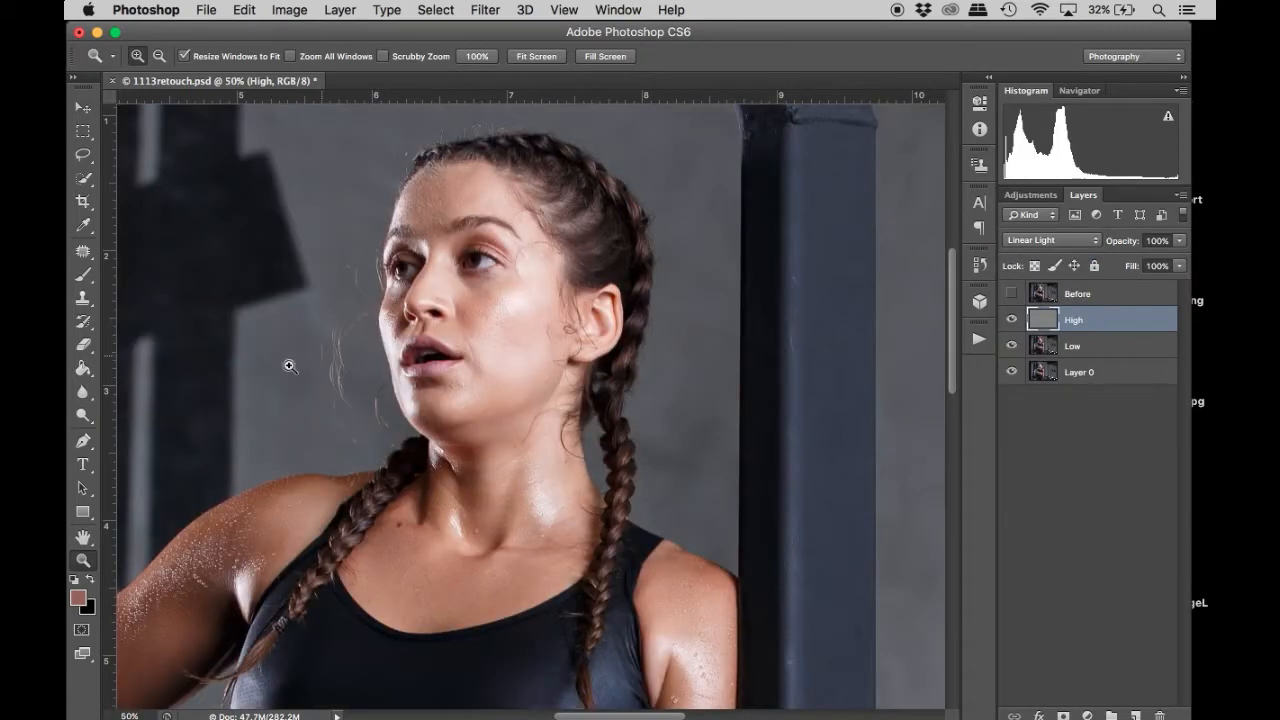
Compare the face with the High layer hidden and shown, and examine the skin and stray hairs up close.
left_click(445, 273)
scroll(482, 313, "up", 1)
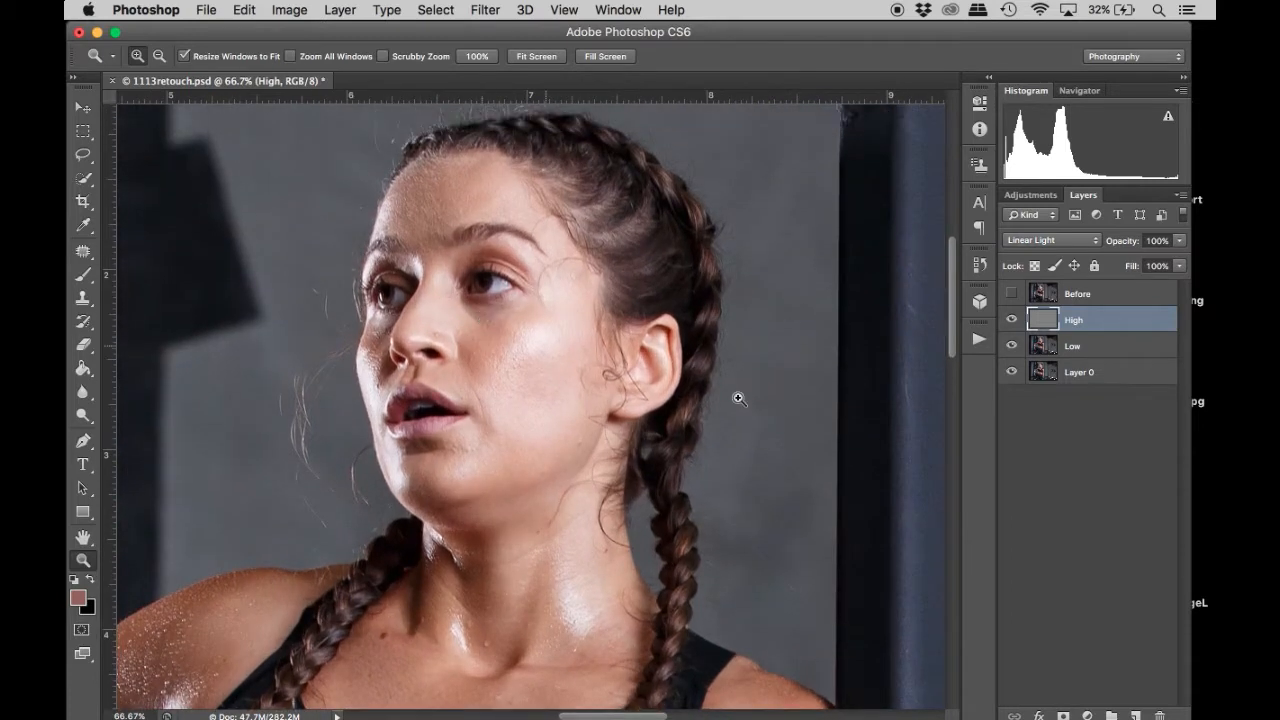
left_click(1012, 320)
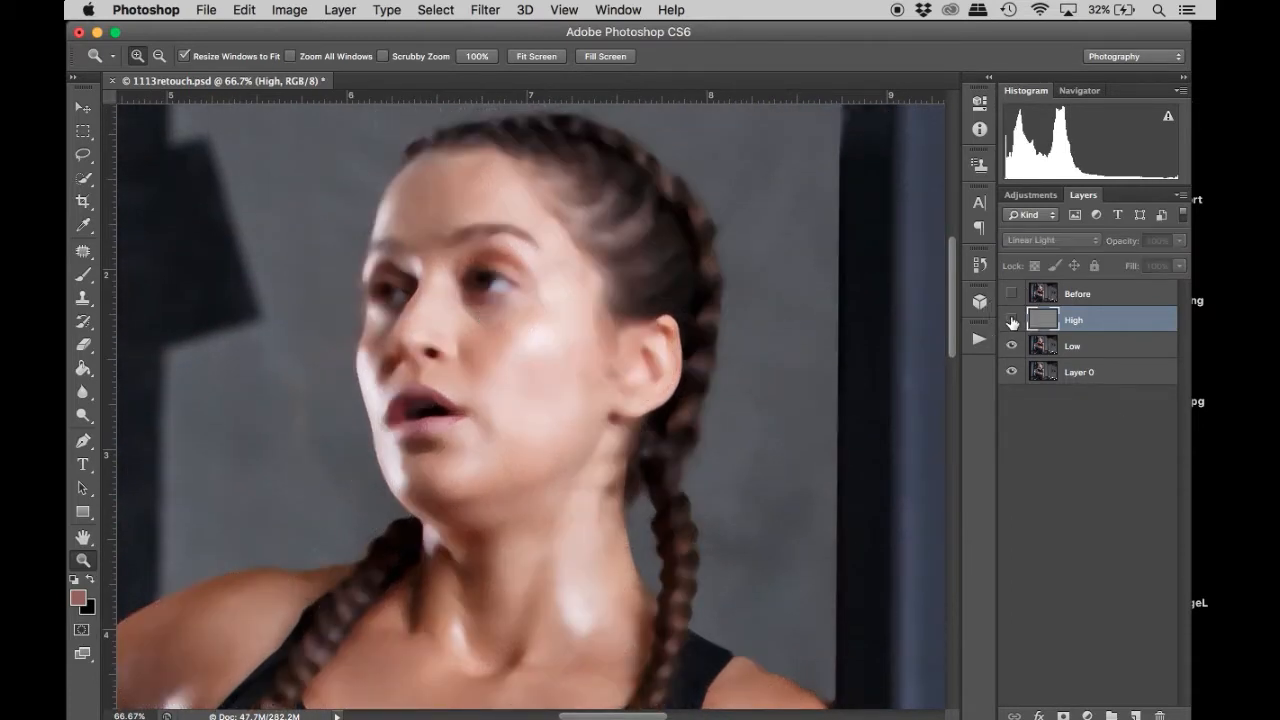
left_click(1012, 320)
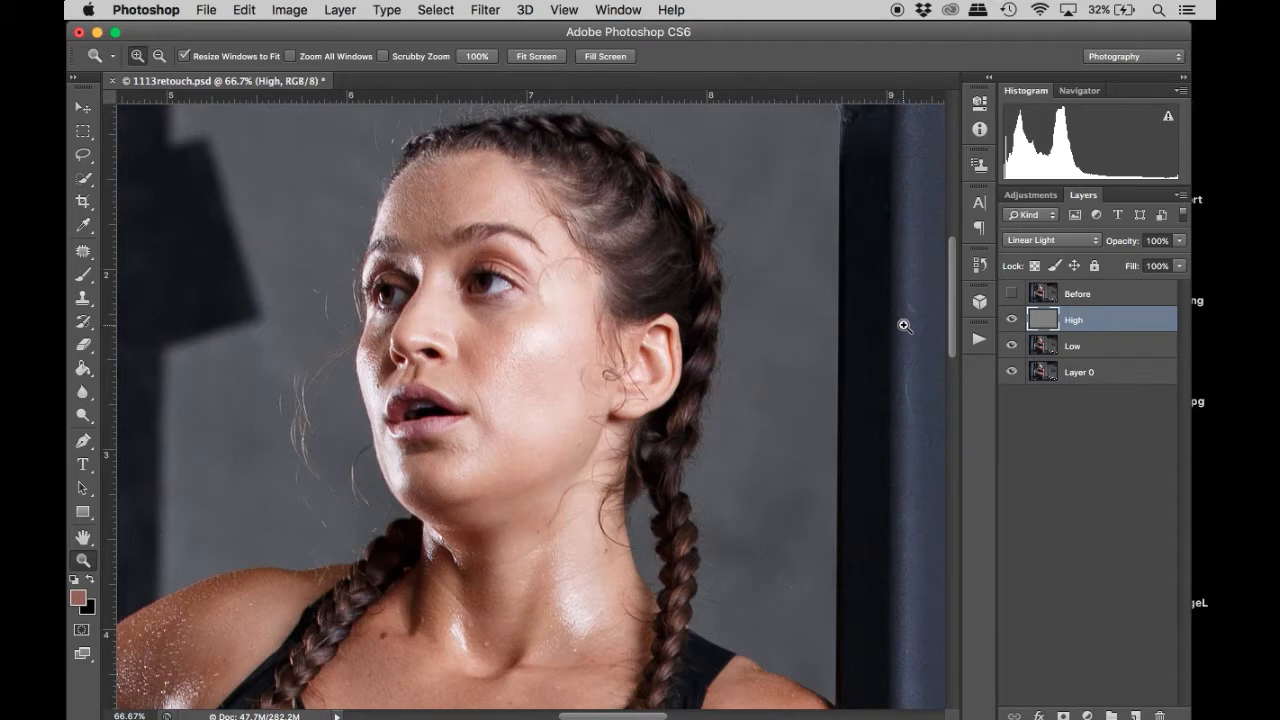
left_click(577, 265)
left_click(577, 265)
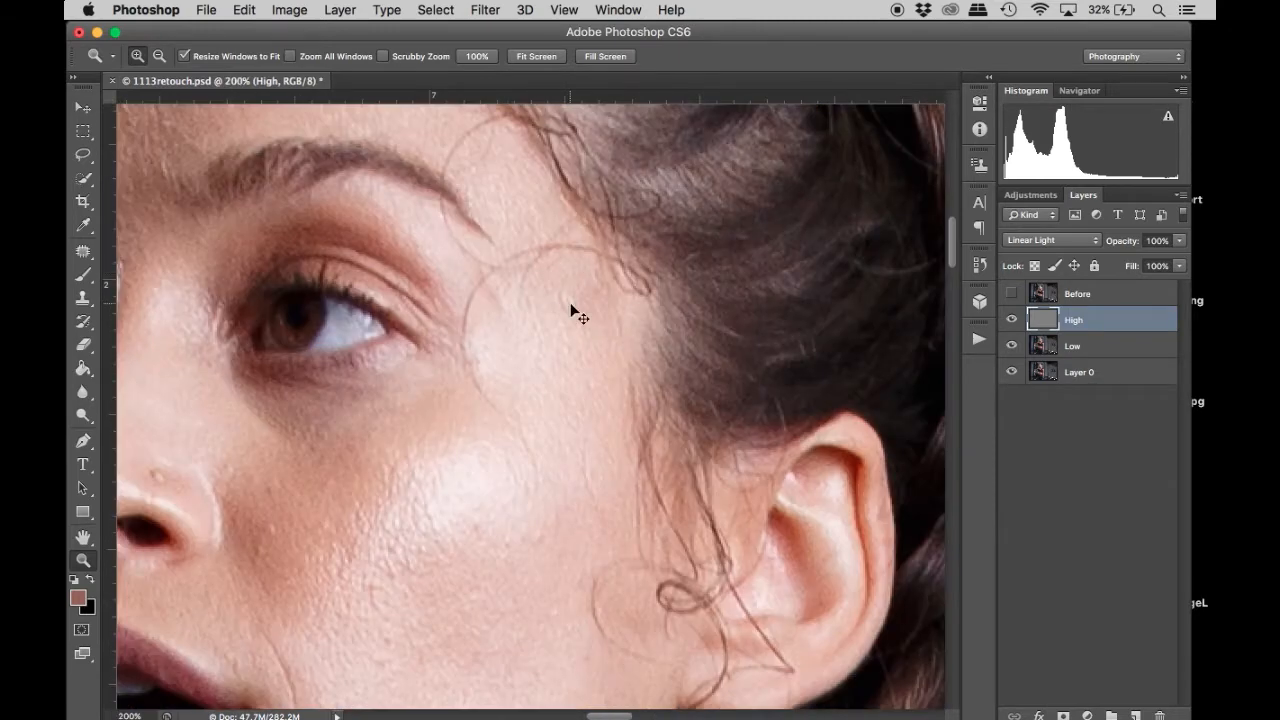
left_click(570, 308, "alt")
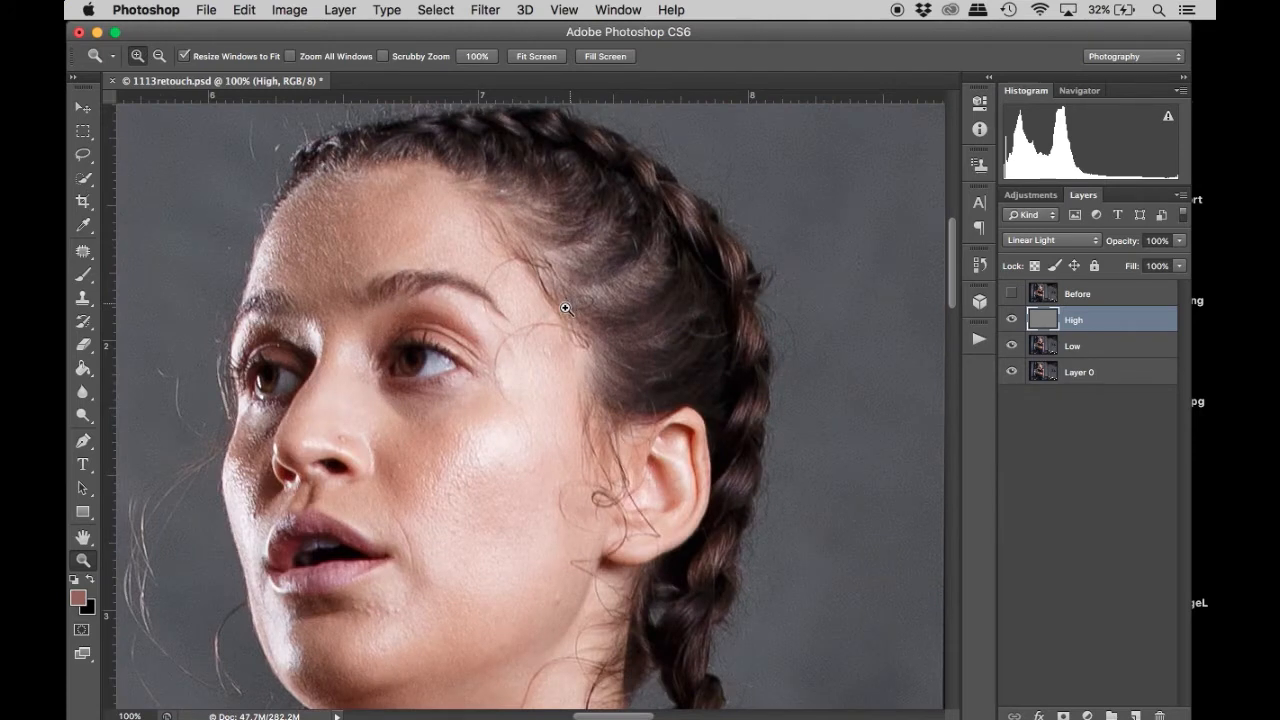
Set the Clone Stamp's opacity to 100% and compare the face with the High layer hidden and shown.
key("s")
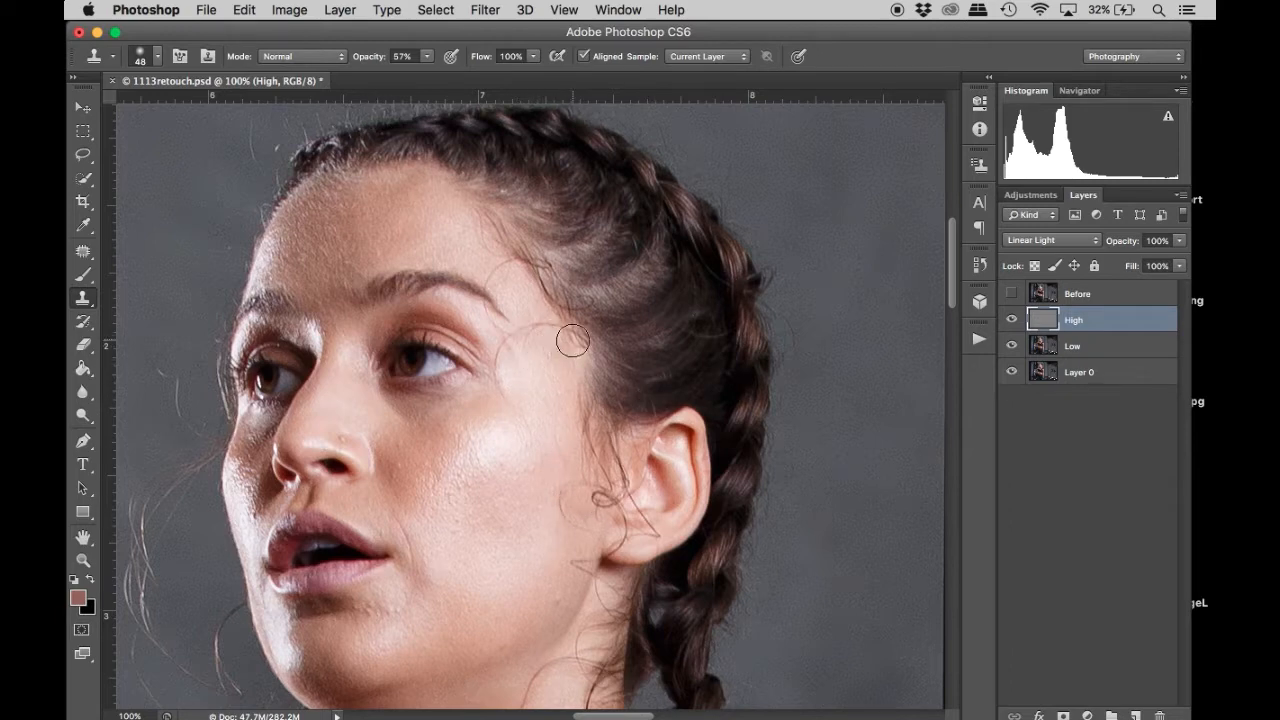
left_click(427, 56)
left_click_drag(426, 74, 467, 74)
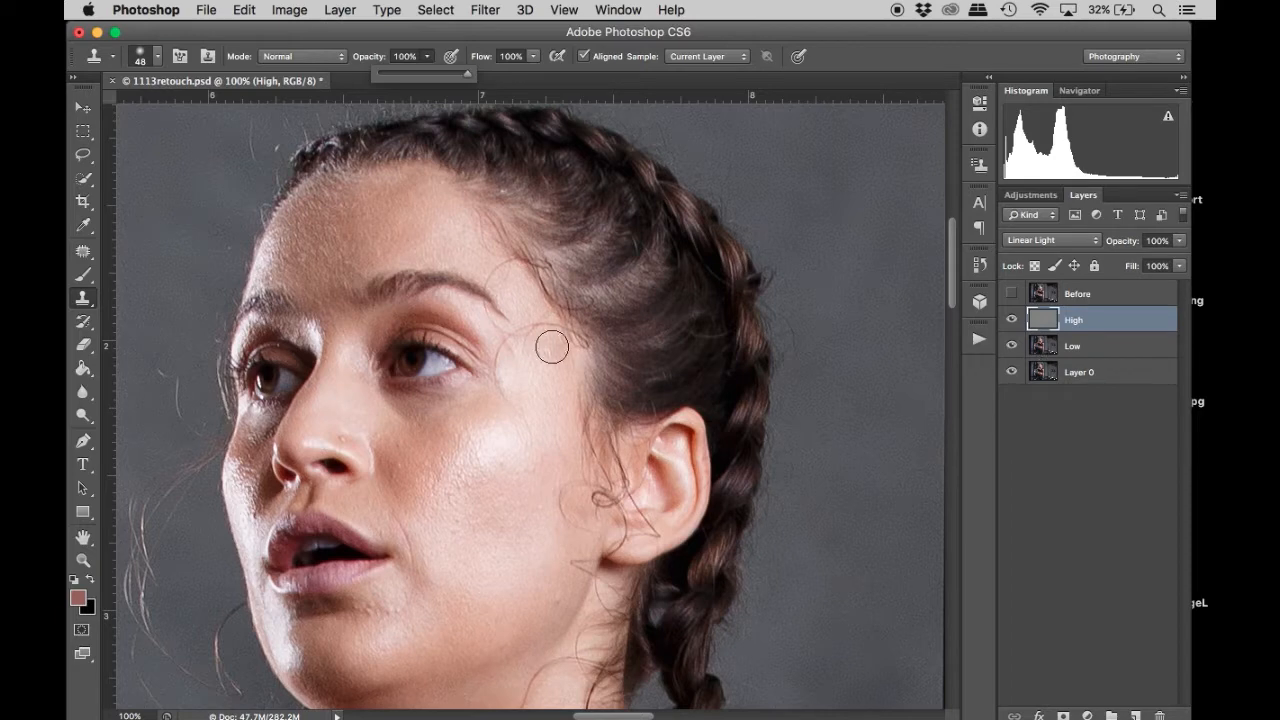
left_click(1012, 319)
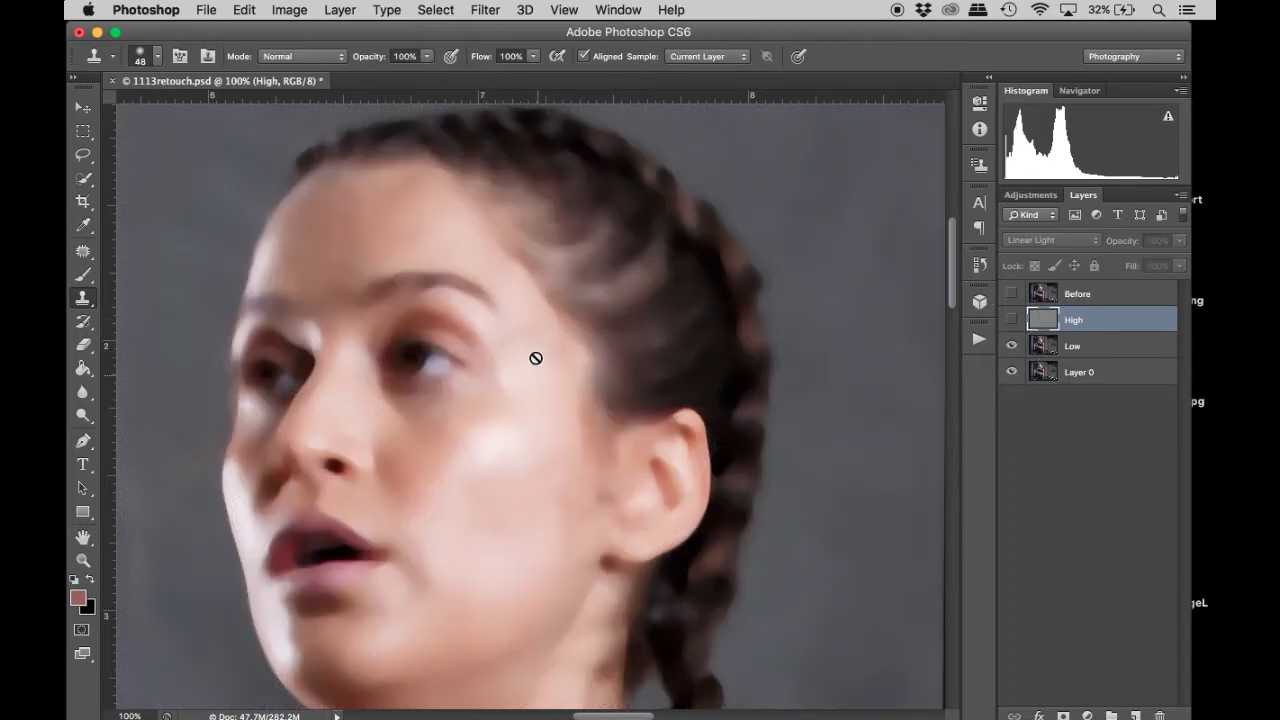
left_click(1011, 319)
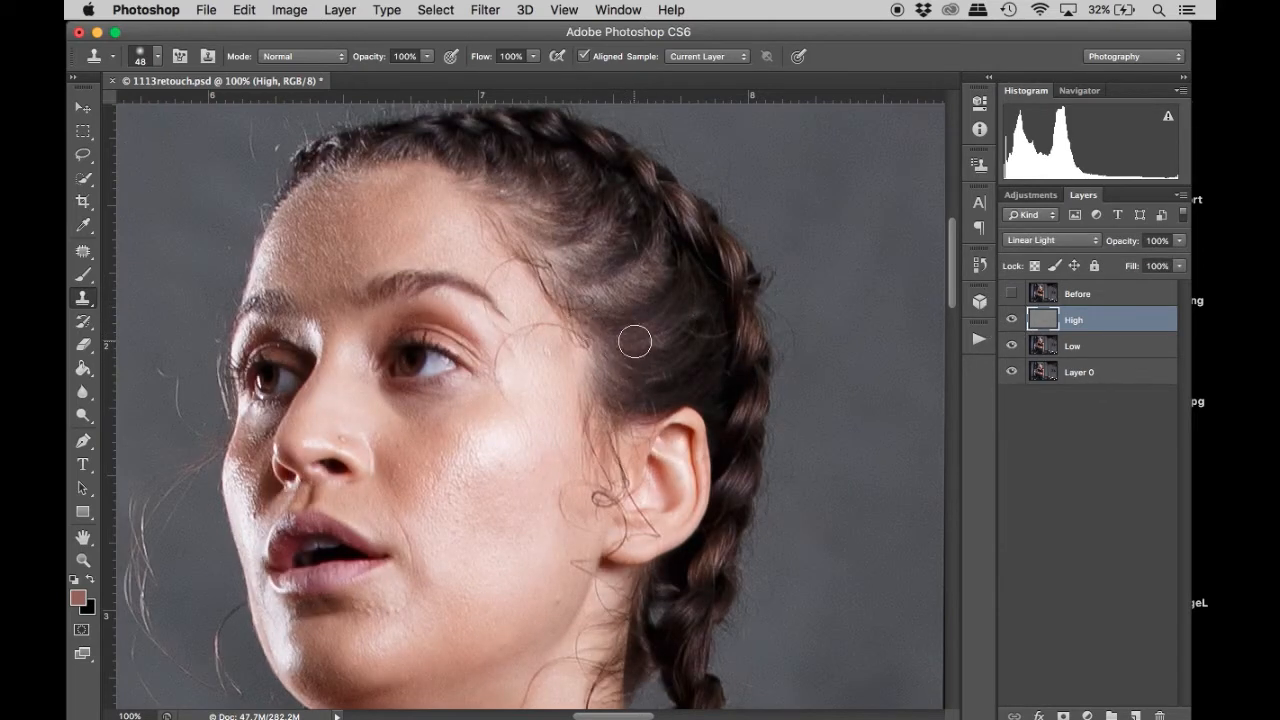
Clone clean skin texture over the stray hairs on the temple beside the eye, on the High layer.
left_click(519, 321)
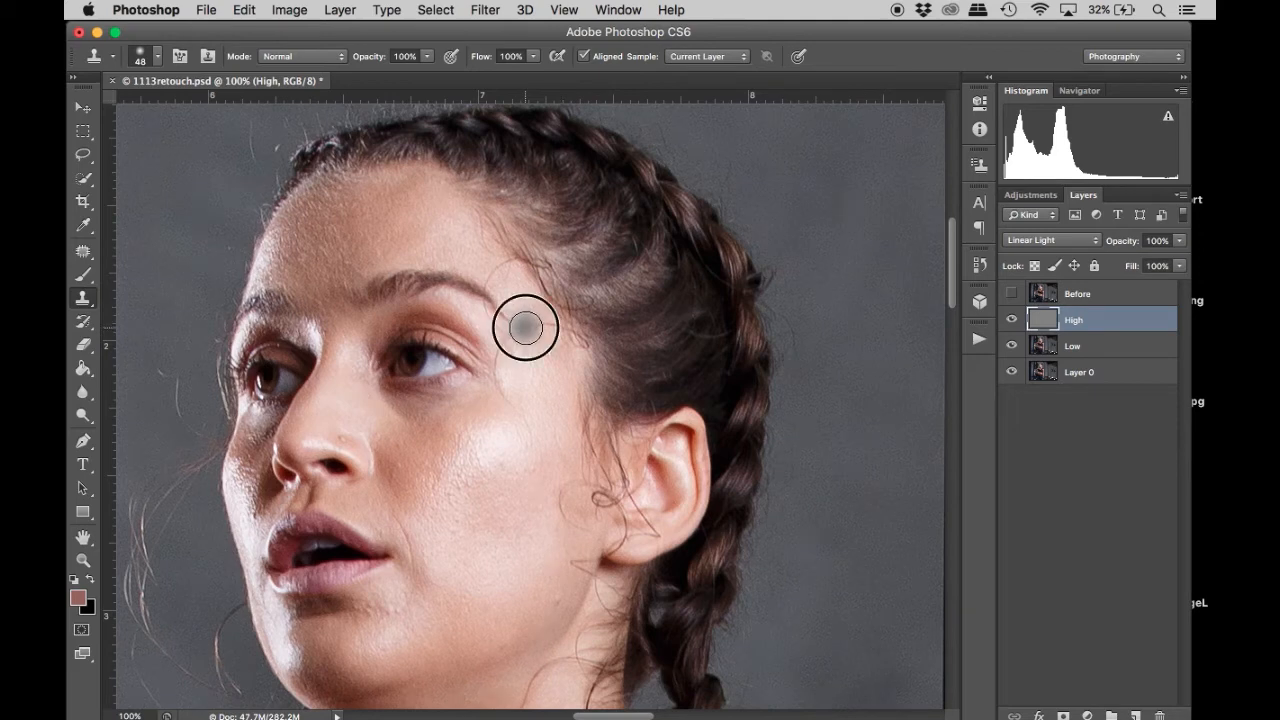
left_click(534, 336)
left_click(538, 343)
left_click(547, 331)
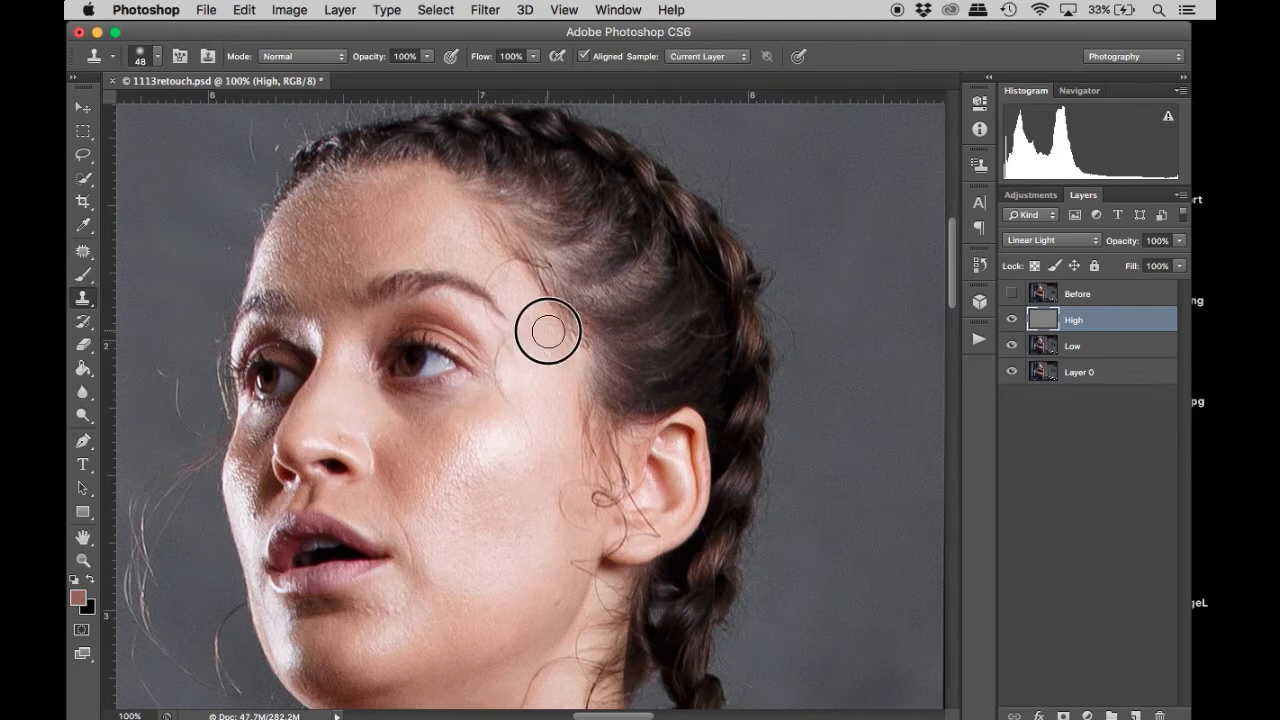
left_click(549, 375, "alt")
left_click(544, 340)
left_click(534, 324)
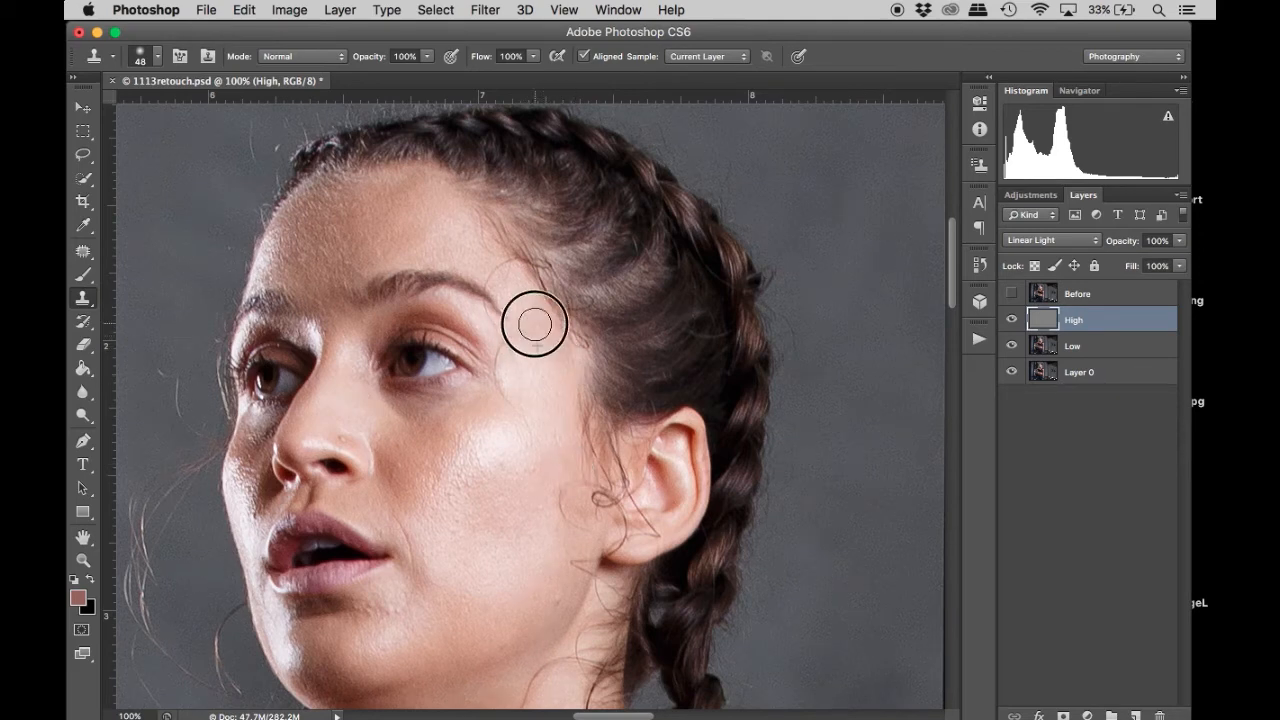
left_click_drag(557, 374, 568, 437)
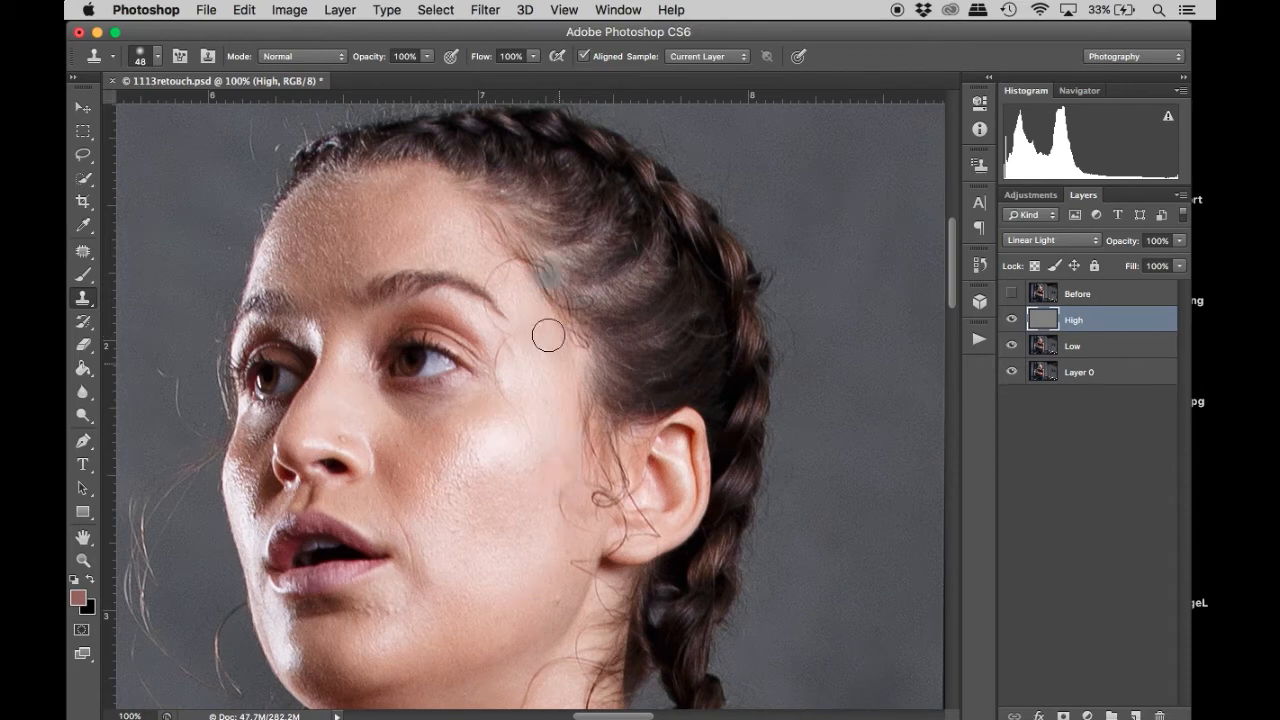
left_click(534, 327)
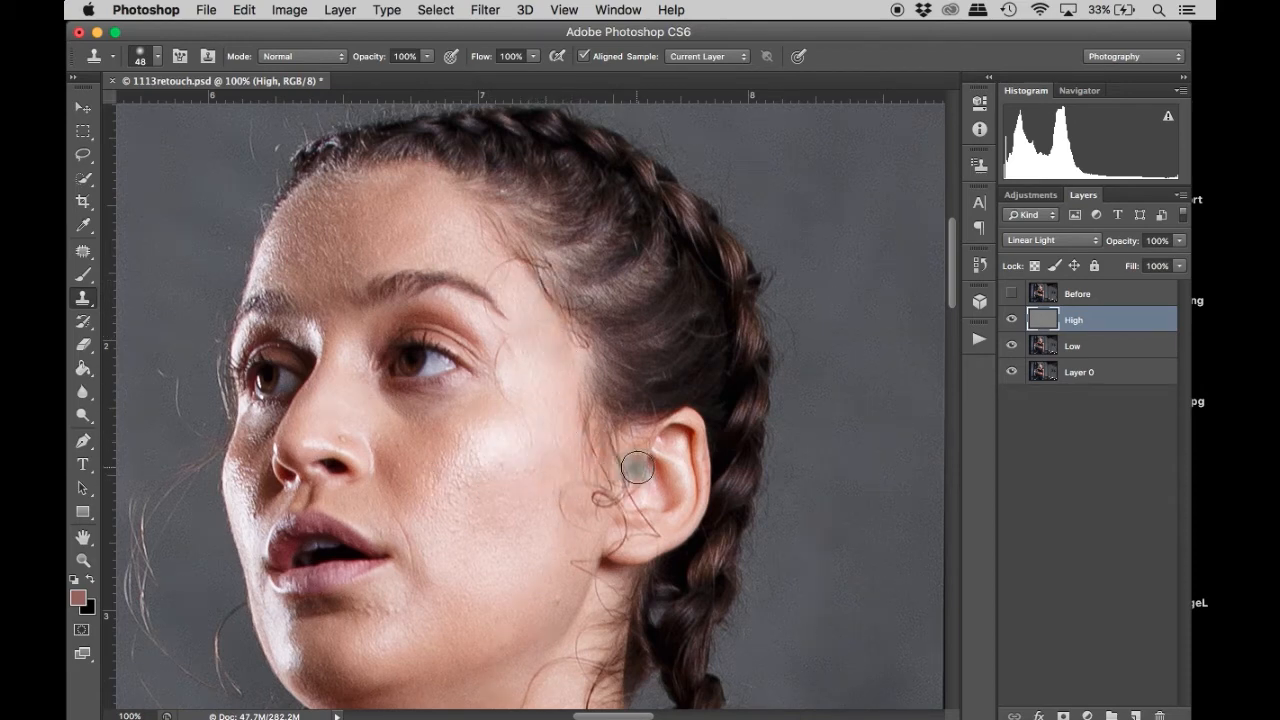
Compare the retouched temple with the original by repeatedly showing and hiding the Before layer, leaving it hidden.
left_click(1011, 293)
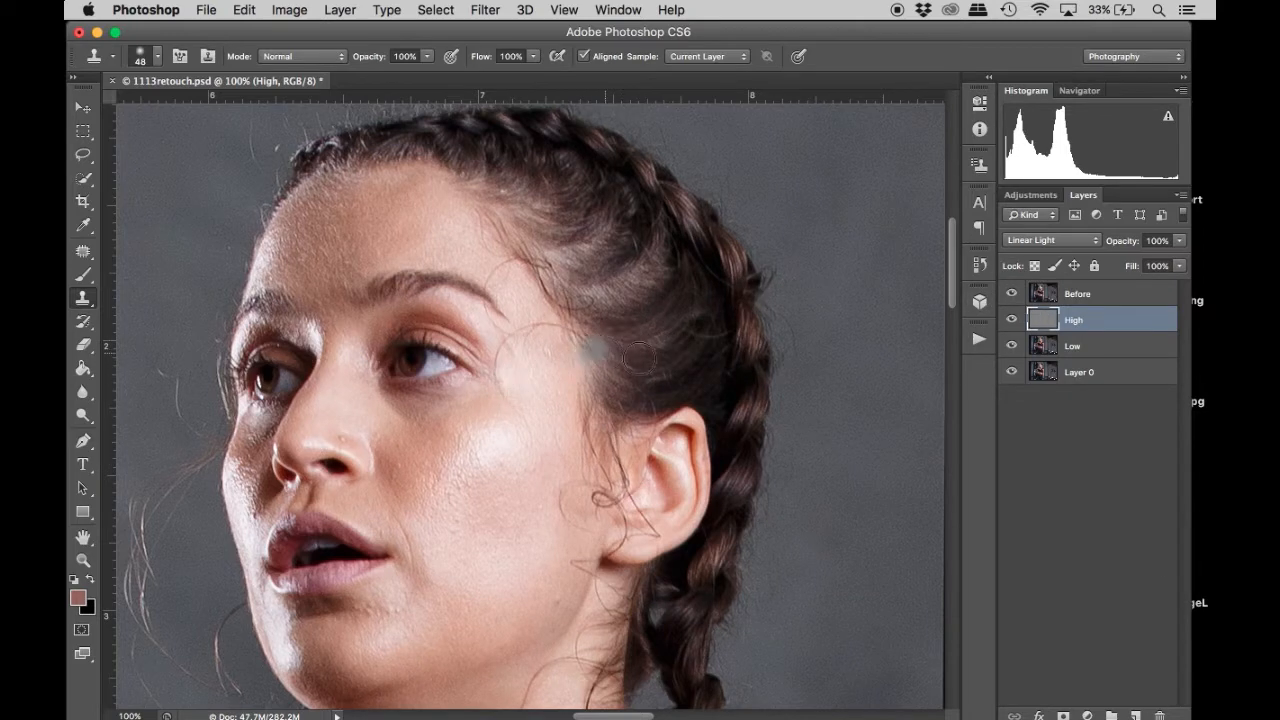
left_click(1011, 294)
left_click(1011, 294)
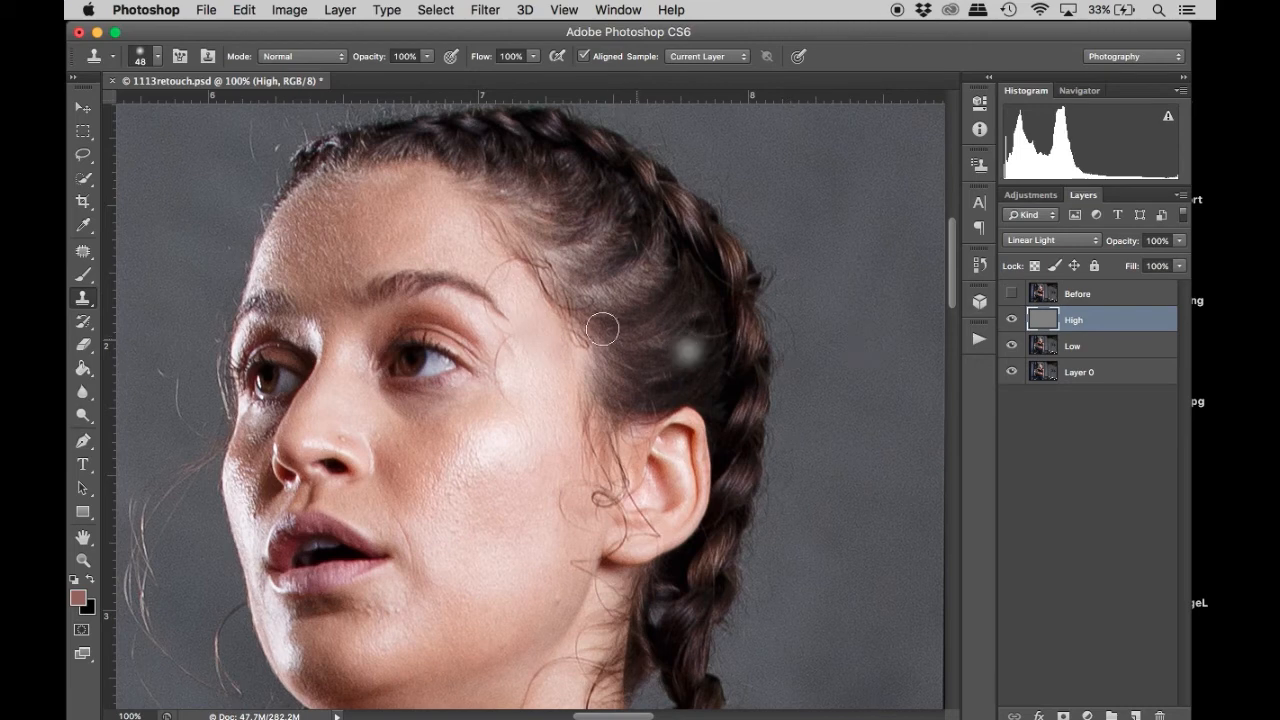
left_click(1010, 294)
left_click(1010, 295)
left_click(1010, 295)
left_click(1010, 295)
left_click(1010, 295)
left_click(1010, 296)
left_click(1010, 295)
left_click(1010, 295)
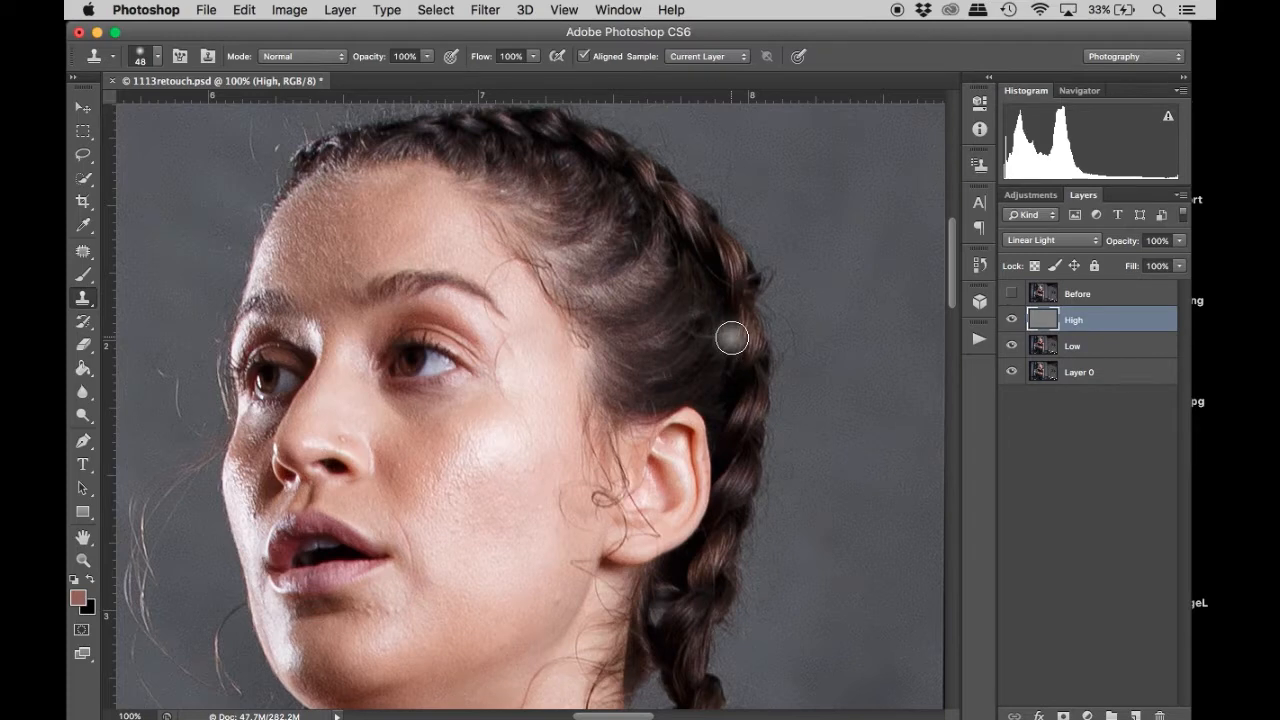
Examine the background wall around the "Global" lettering for dark spots.
scroll(740, 394, "down", 3)
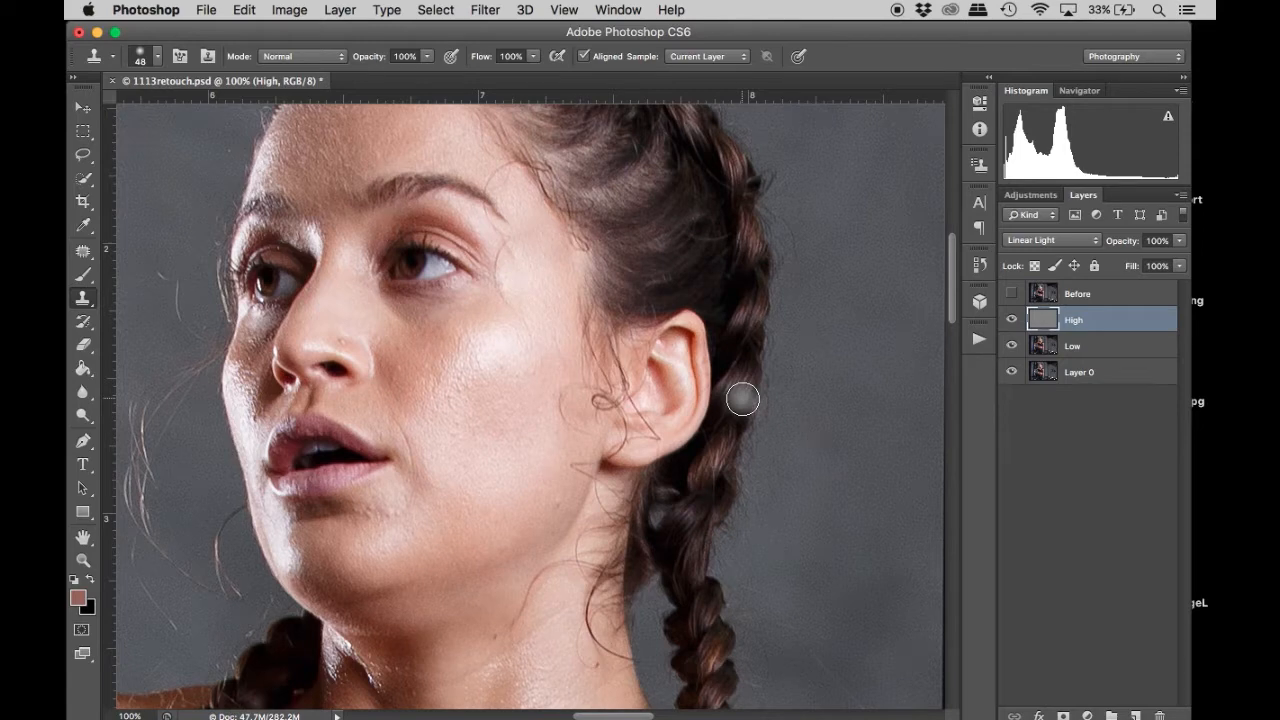
scroll(751, 434, "up", 3)
scroll(752, 437, "down", 4)
scroll(752, 437, "right", 8)
scroll(752, 437, "down", 3)
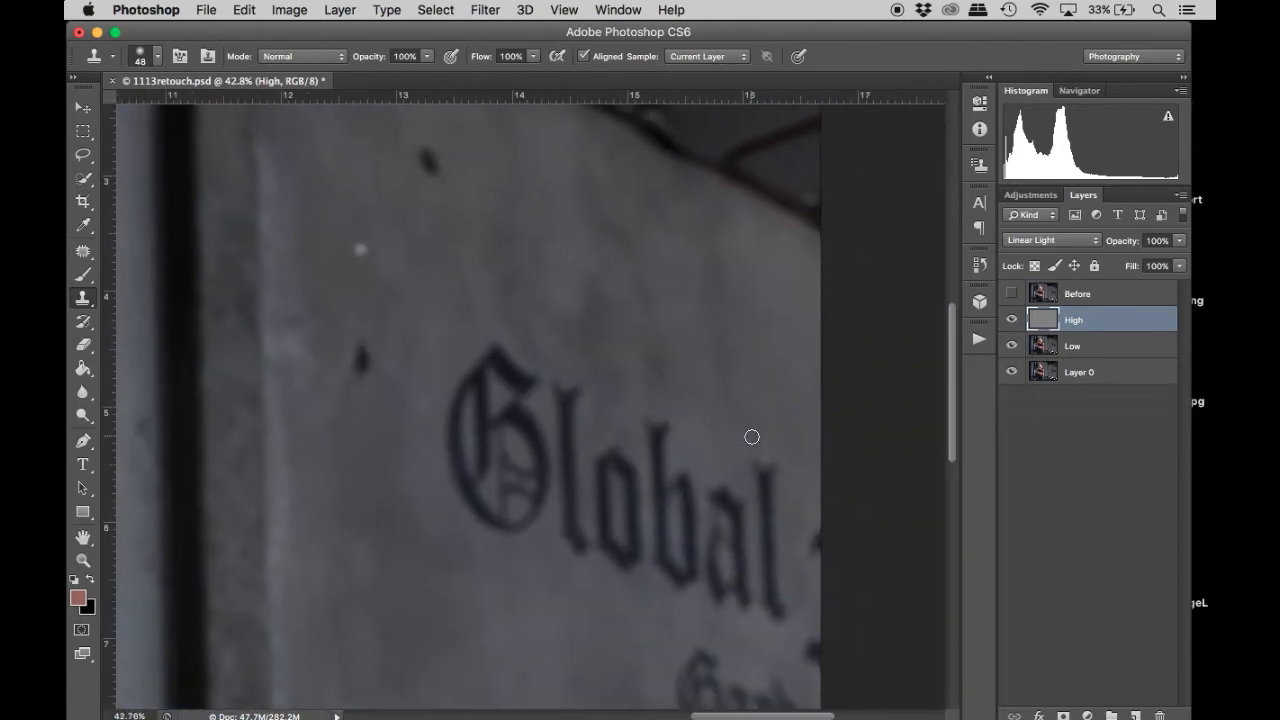
scroll(752, 437, "down", 3)
scroll(752, 437, "right", 2)
scroll(752, 437, "up", 4)
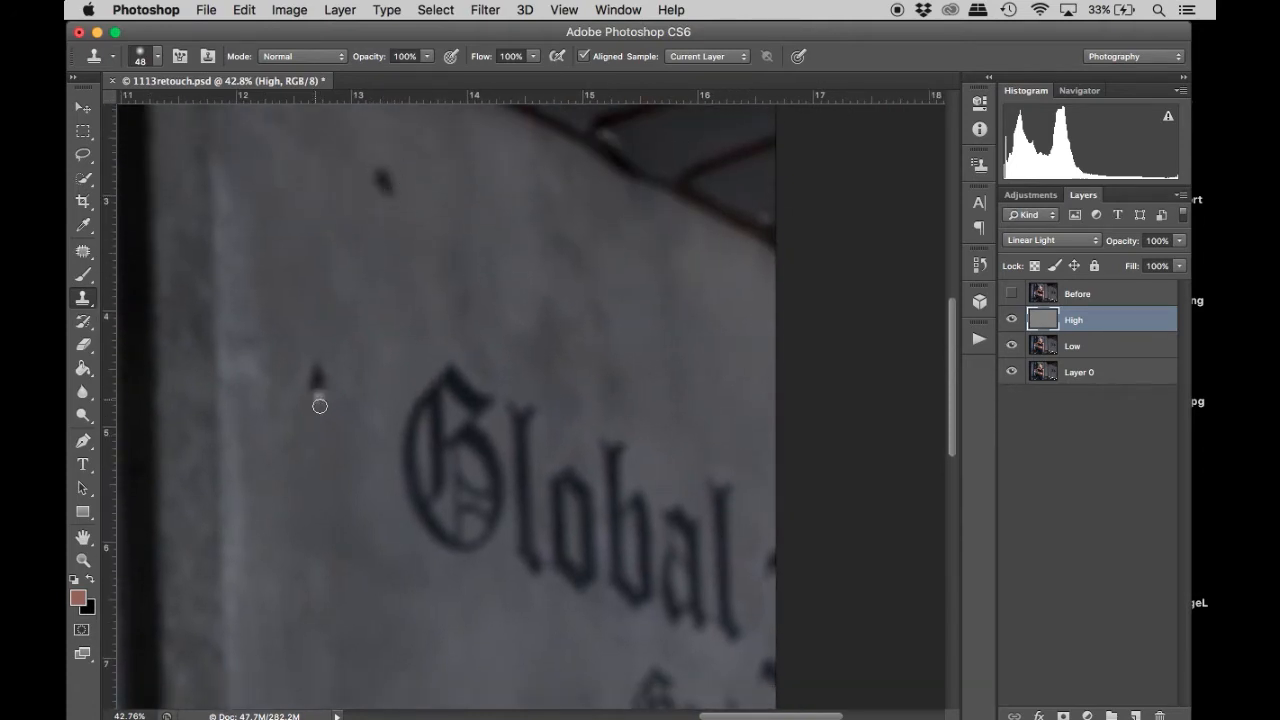
scroll(366, 408, "down", 4)
scroll(366, 408, "right", 2)
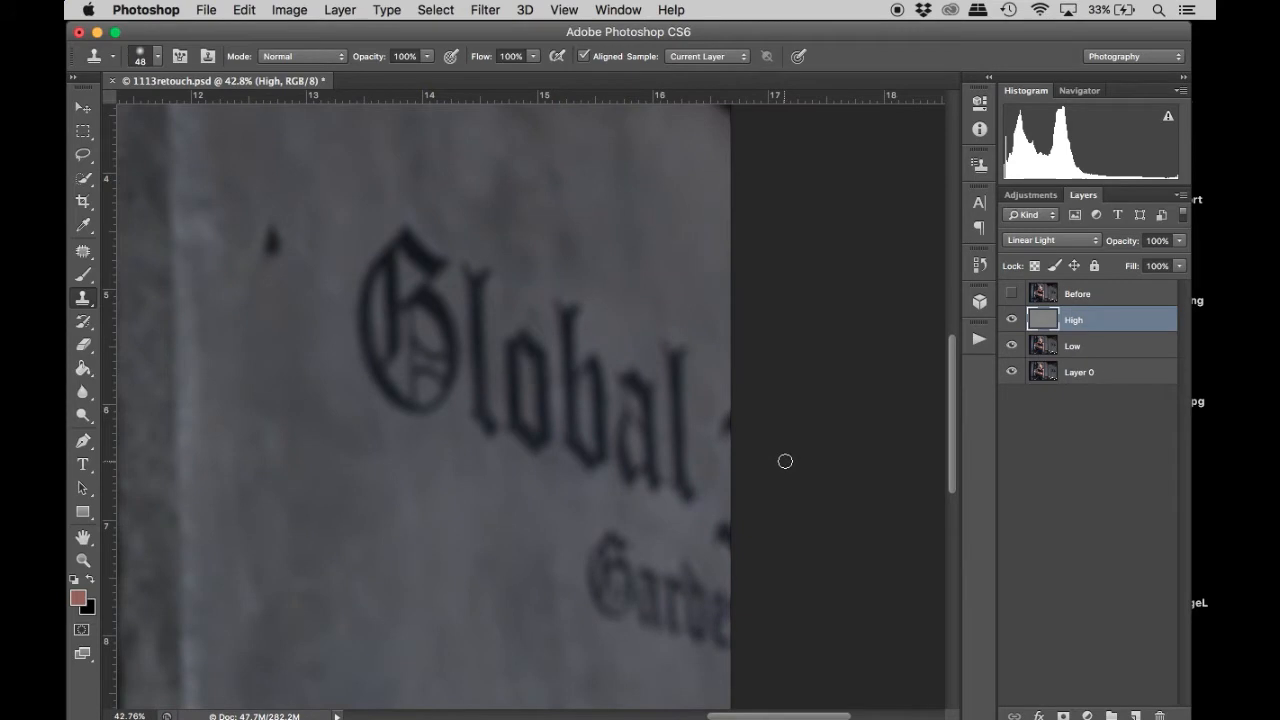
scroll(786, 460, "down", 5)
scroll(786, 460, "right", 1)
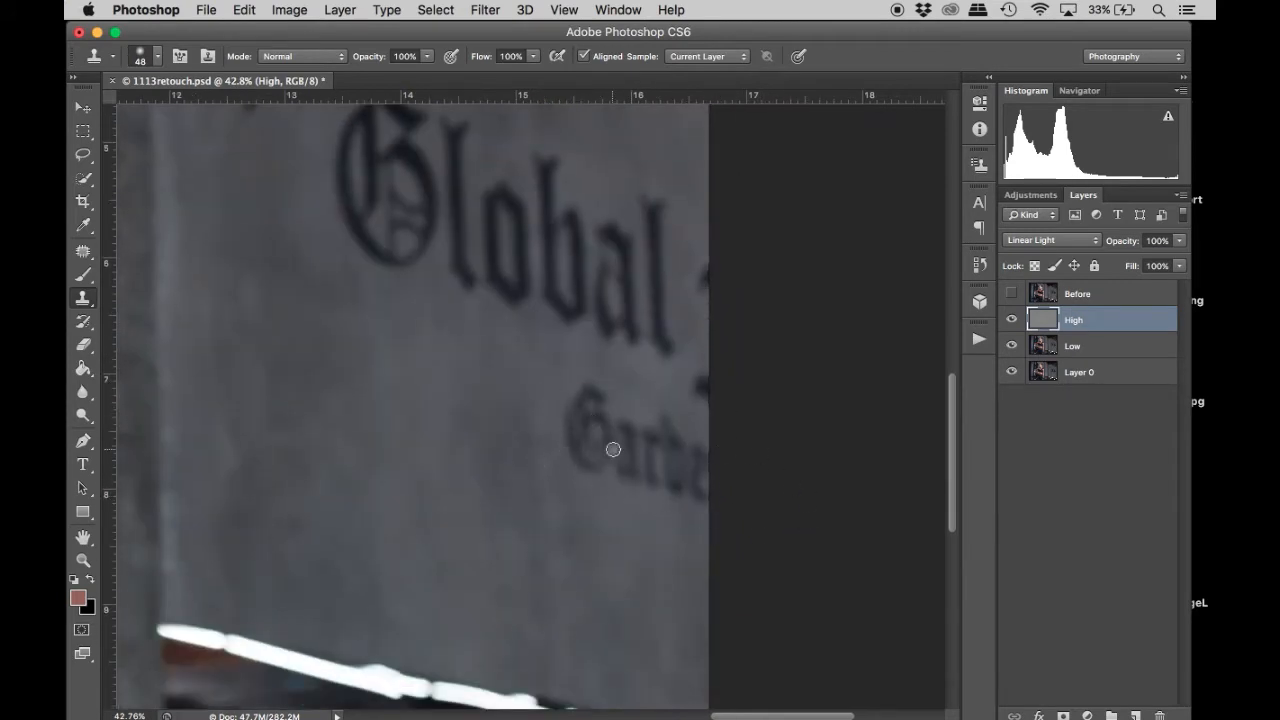
scroll(609, 449, "up", 6)
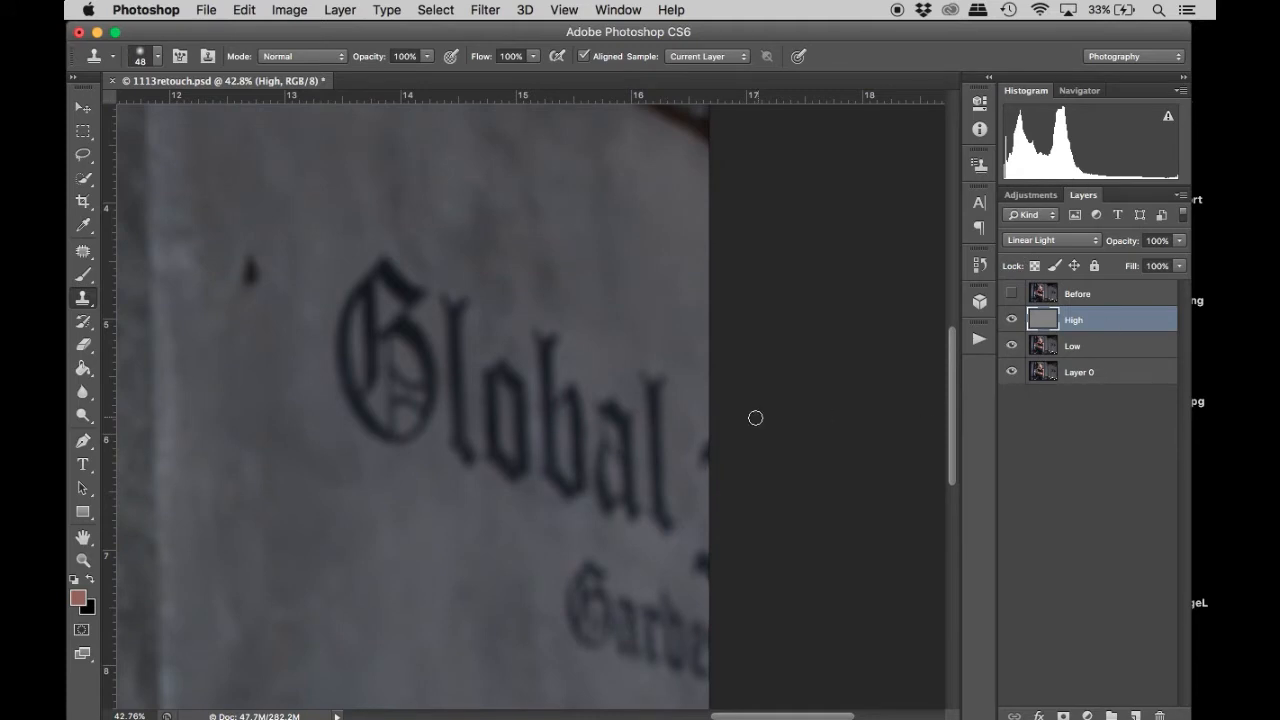
scroll(755, 418, "down", 4)
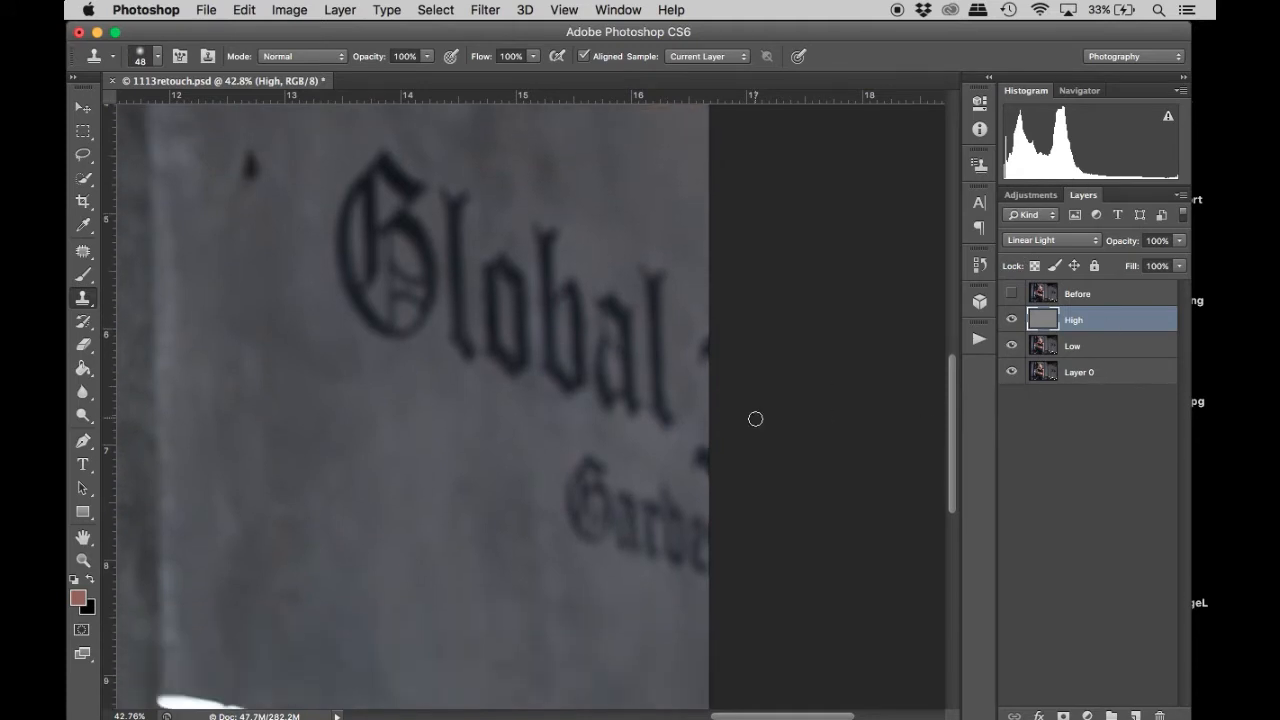
Hide the High layer and select the Low layer for editing.
left_click(1012, 321)
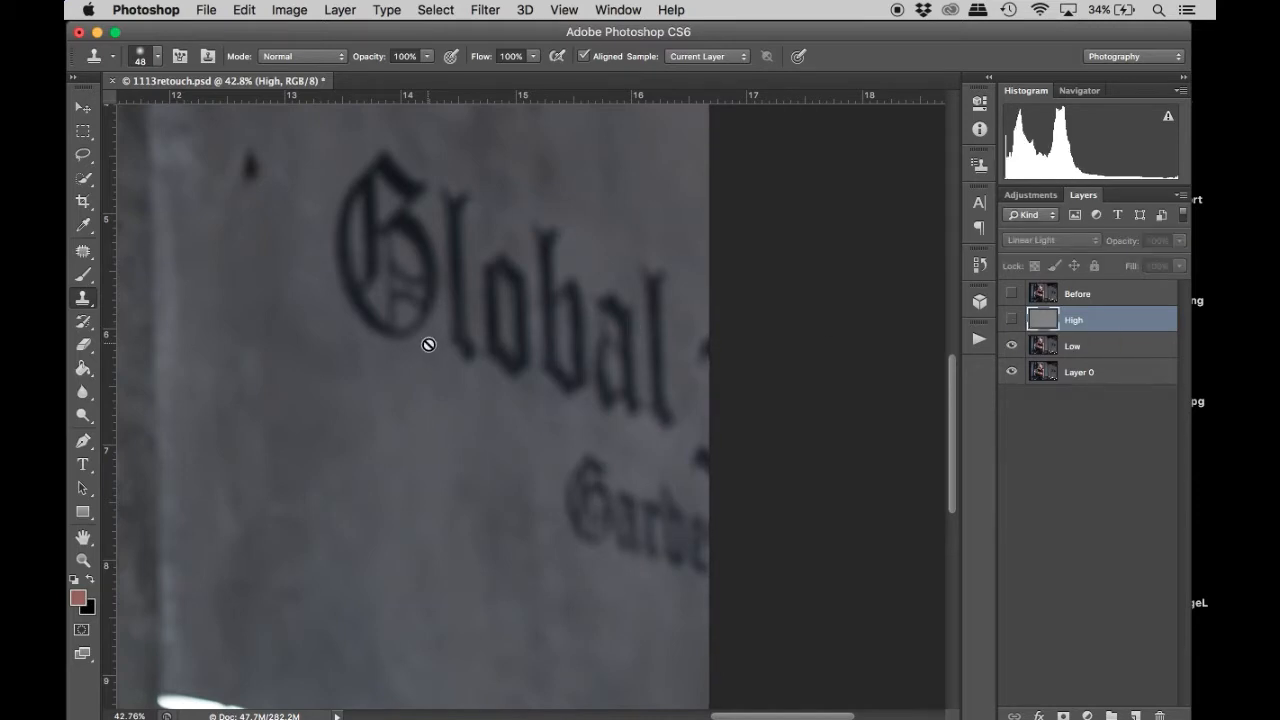
scroll(275, 183, "up", 5)
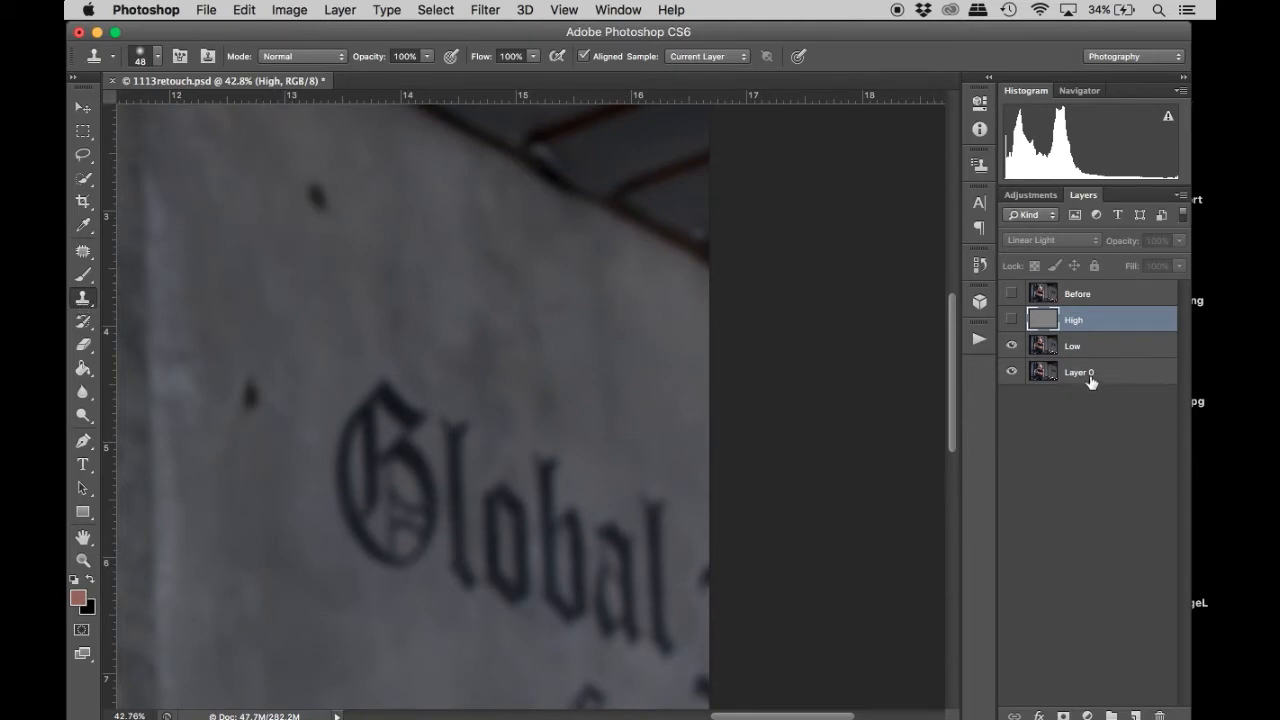
left_click(1104, 349)
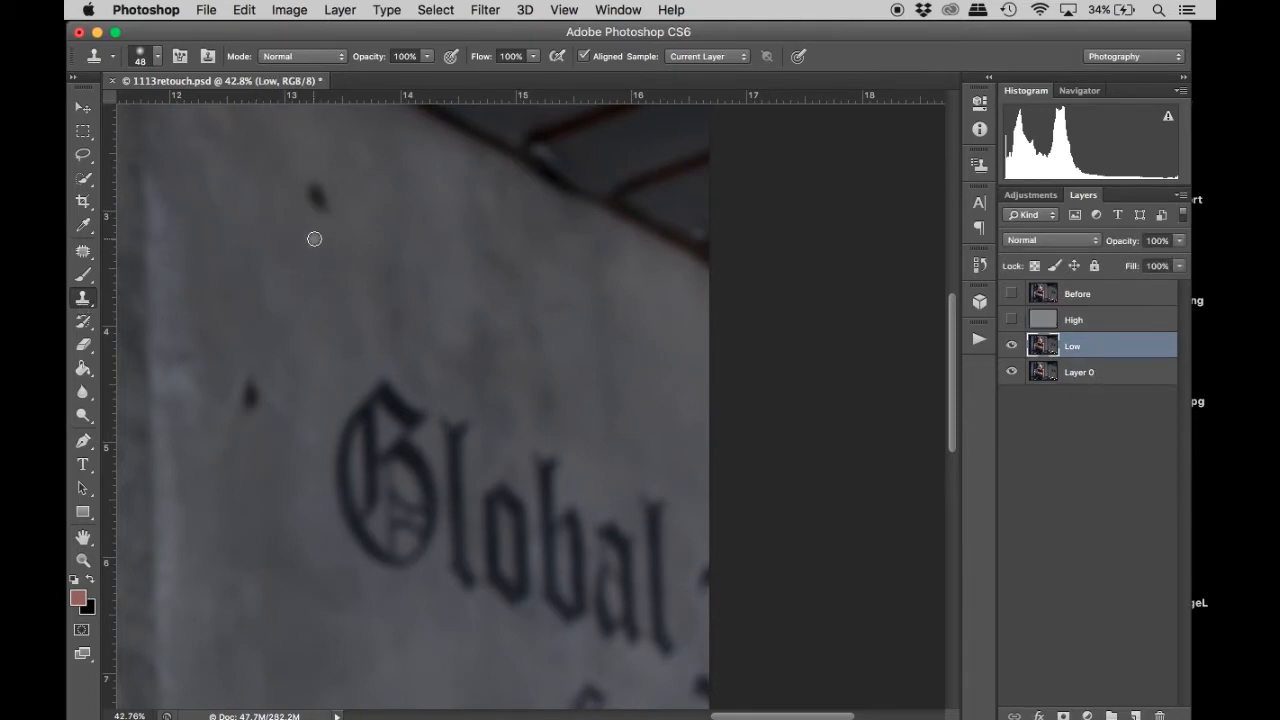
Enlarge the Clone Stamp brush to 100 px.
key("bracketright")
key("bracketright")
key("bracketright")
key("bracketright")
key("bracketright")
key("bracketright")
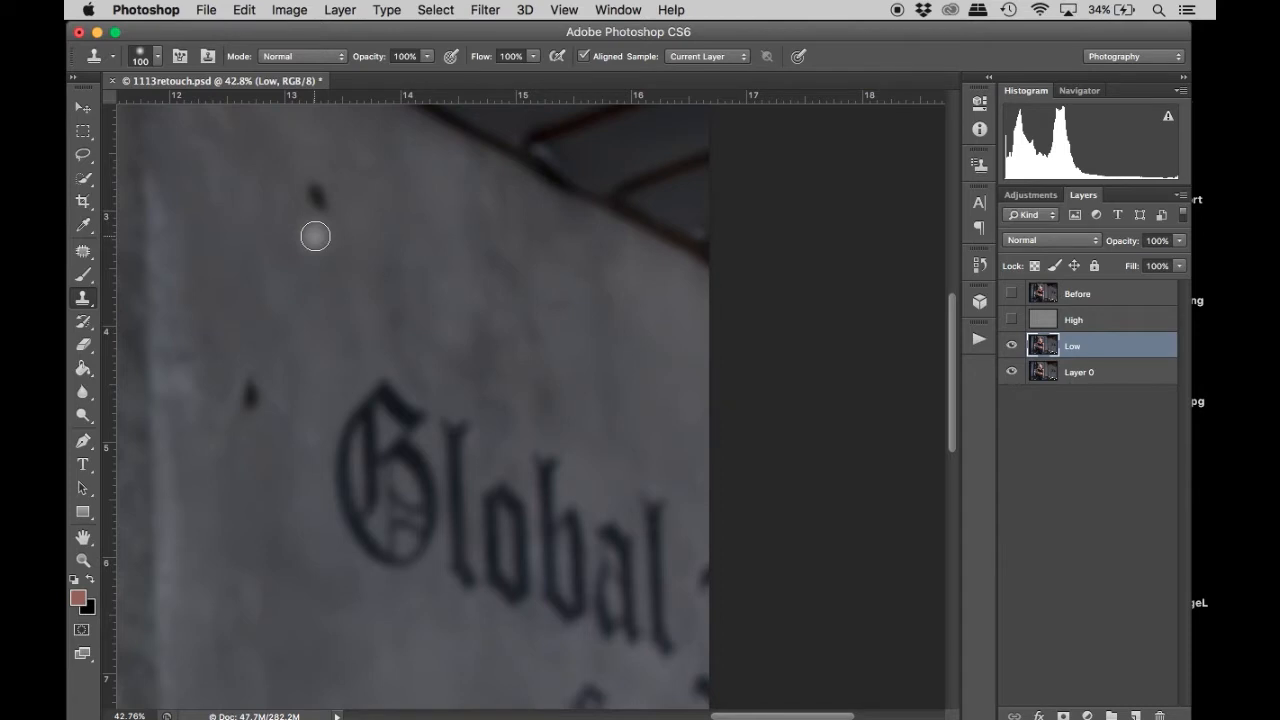
left_click(83, 300)
left_click(83, 300)
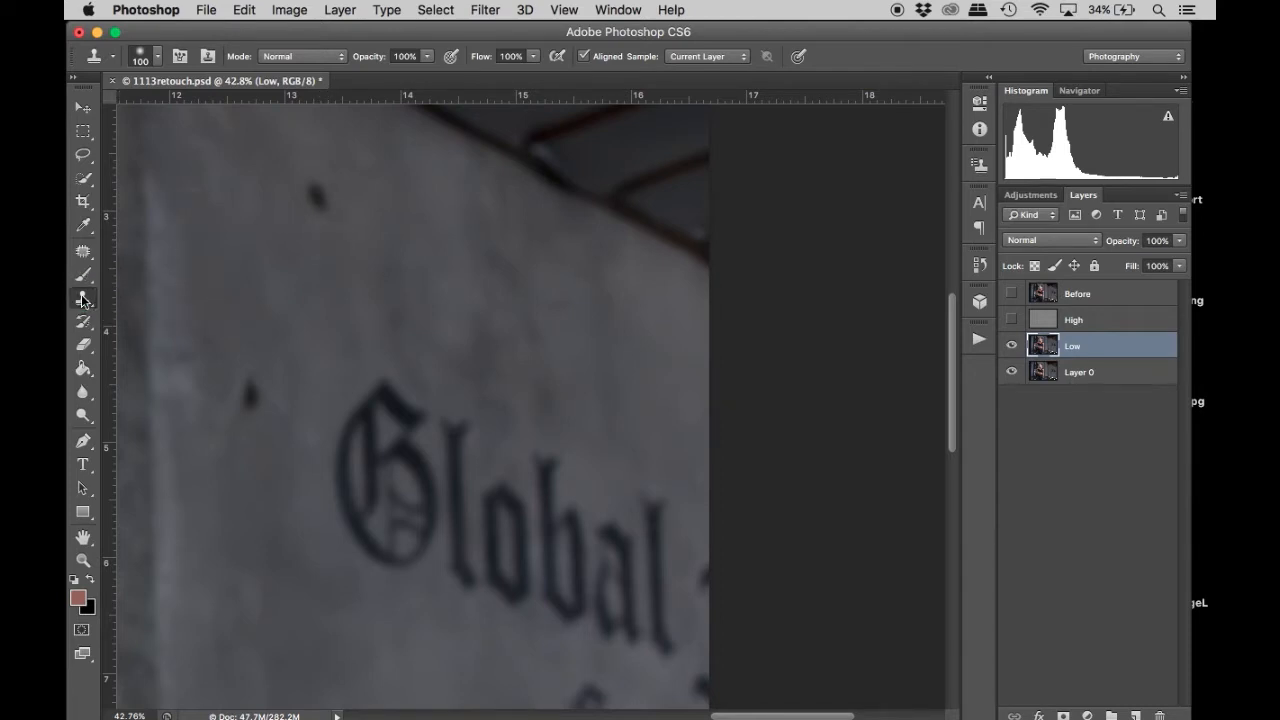
left_click(83, 276)
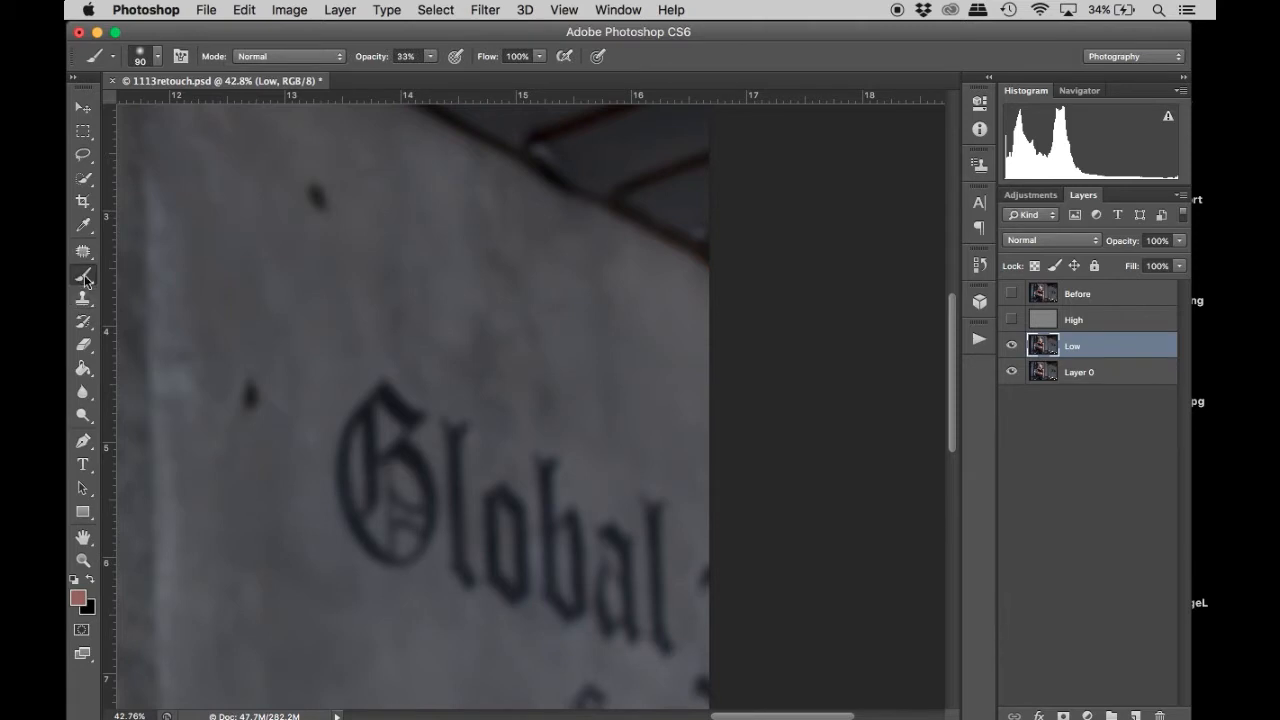
left_click(83, 298)
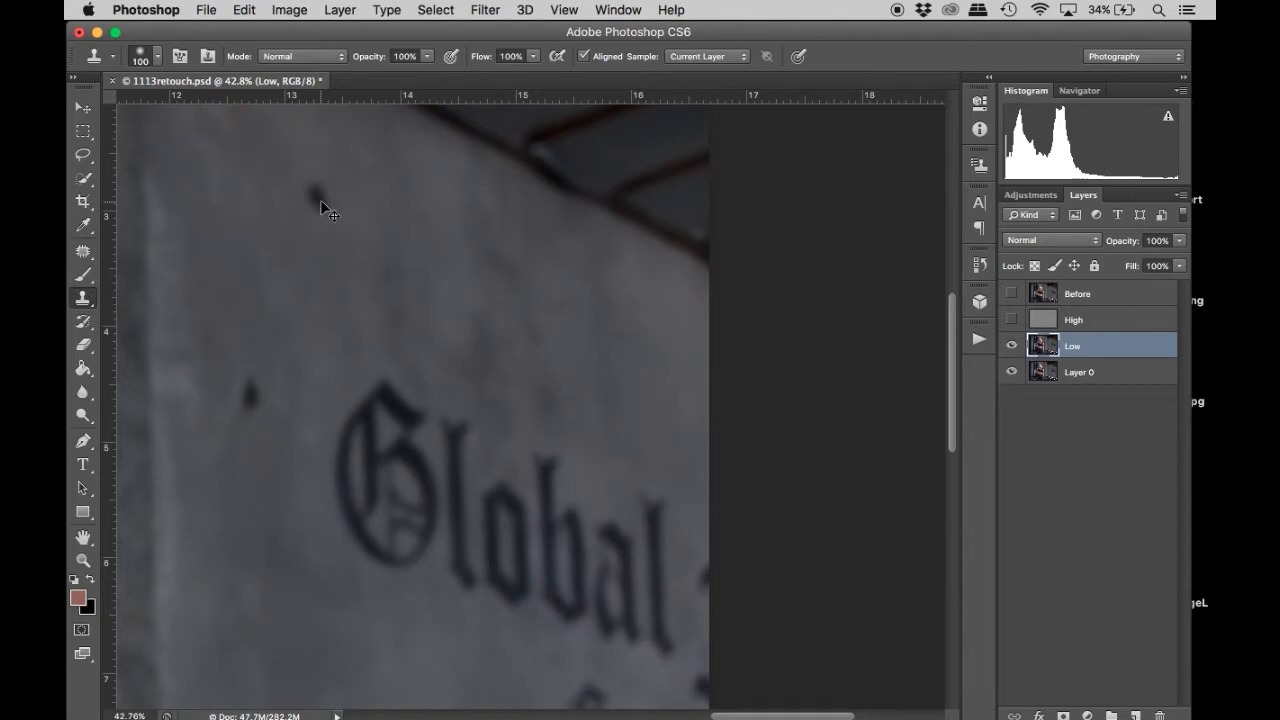
Try to clone clean wall over the upper dark spot above the lettering on the Low layer, and undo it.
key("super+plus")
key("super+plus")
scroll(322, 202, "up", 4)
scroll(322, 202, "left", 2)
key("super+plus")
key("super+plus")
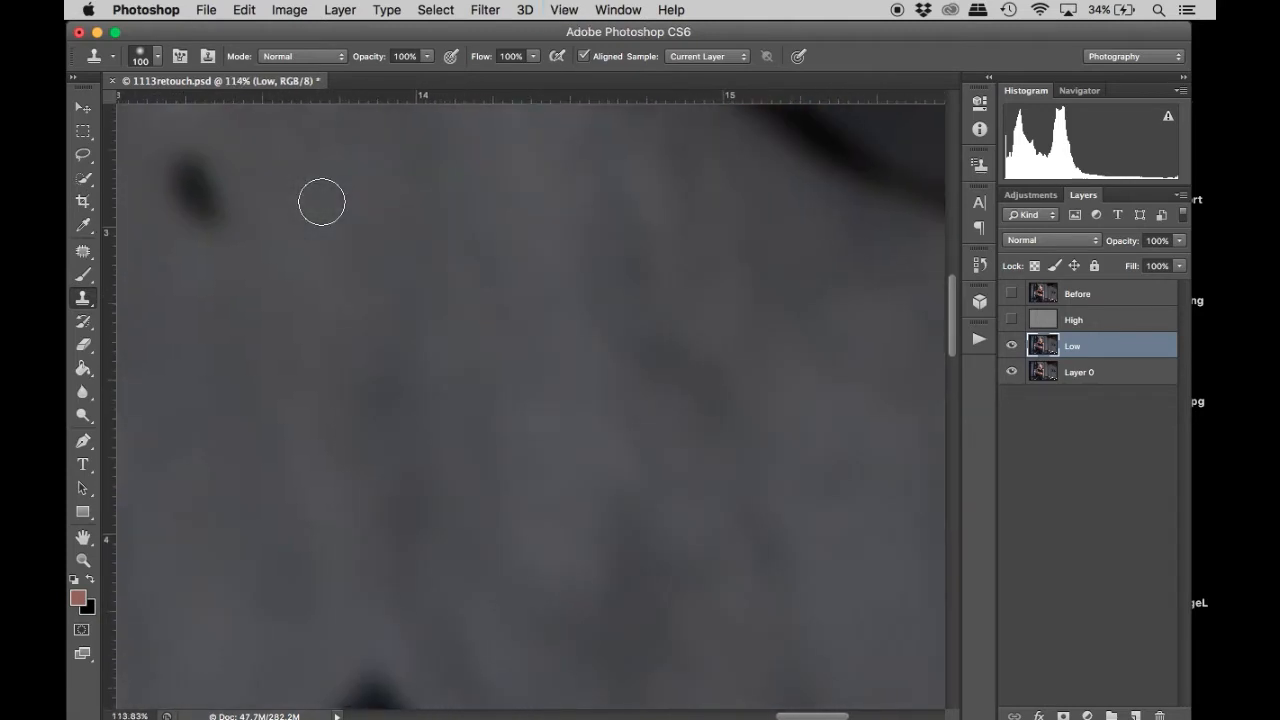
scroll(322, 202, "left", 3)
scroll(322, 202, "up", 2)
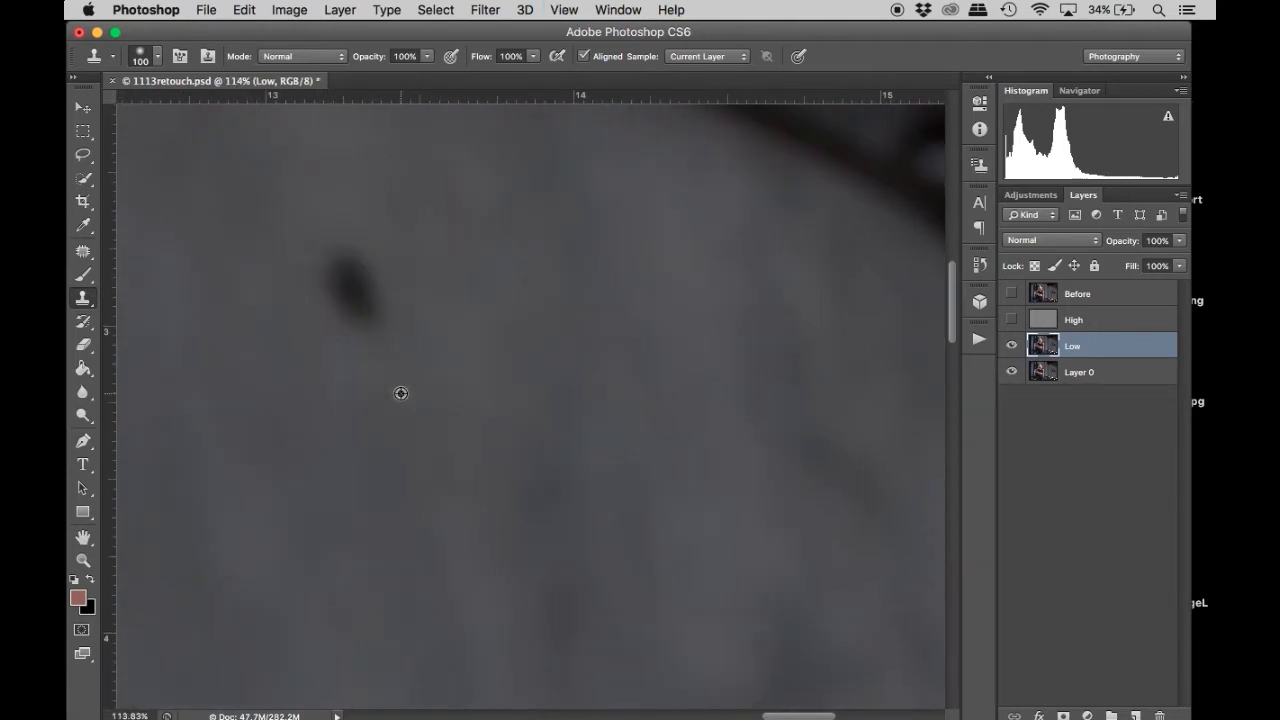
left_click(354, 432, "alt")
left_click(348, 285)
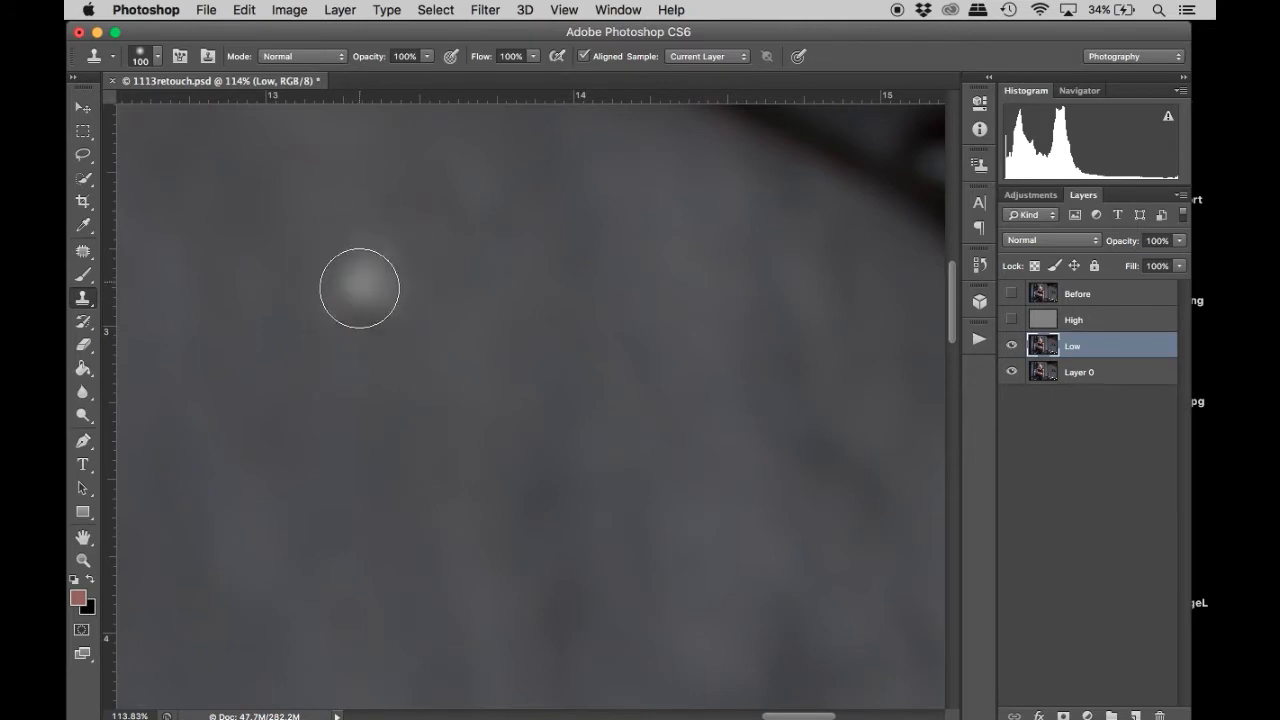
key("super+z")
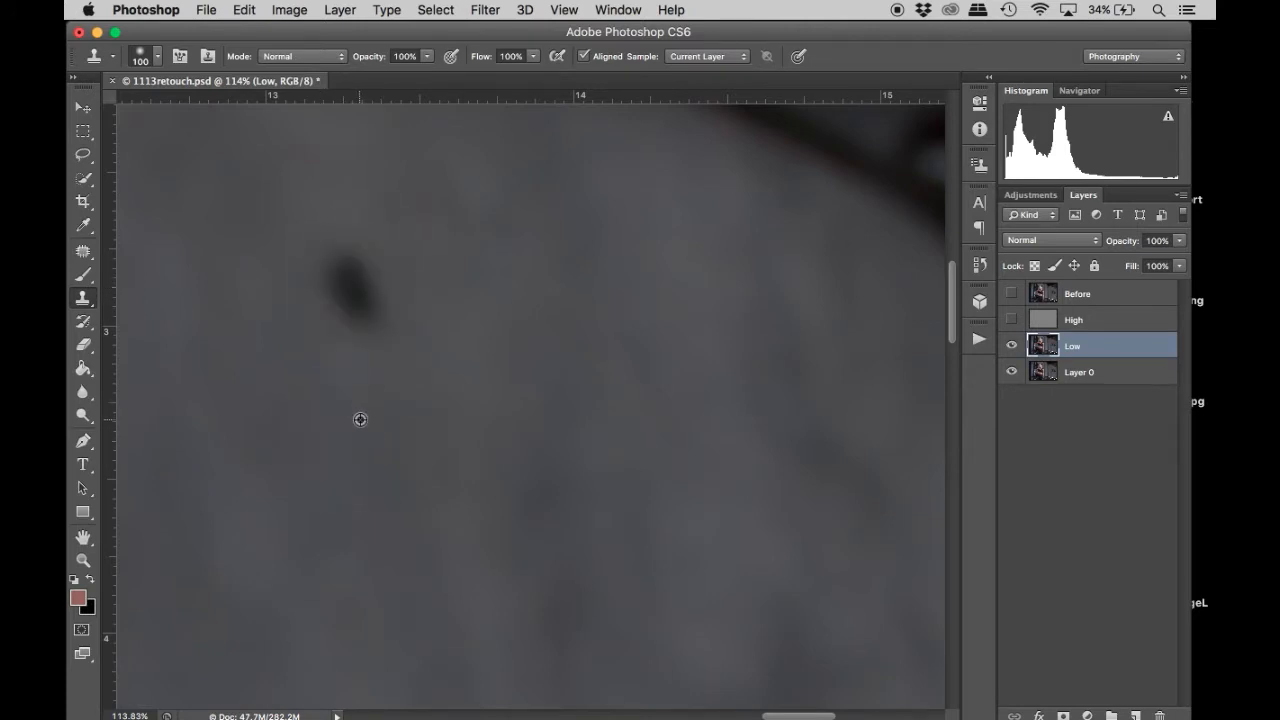
Clone wall tone sampled from just below over the upper dark spot, and check the brush's hardness setting.
left_click(360, 419, "alt")
mouse_move(360, 297)
left_mouse_down()
mouse_move(357, 269)
mouse_move(340, 302)
left_mouse_up()
right_click(423, 397)
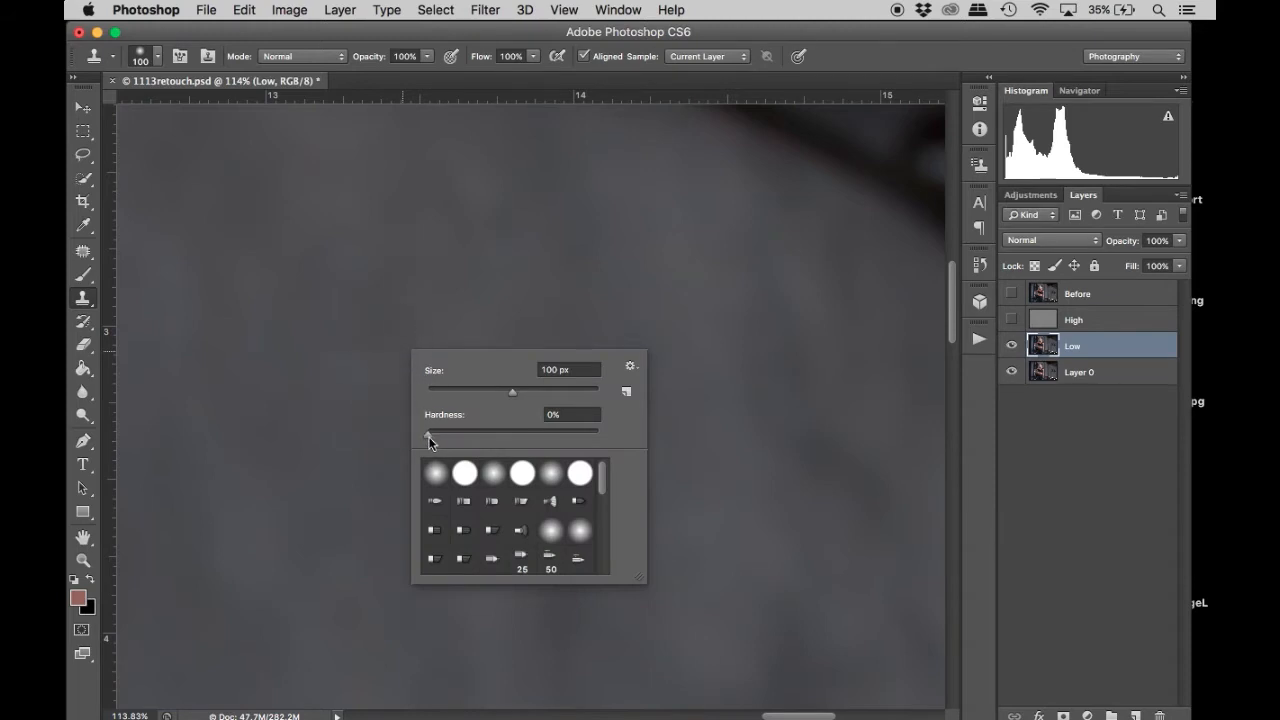
left_click(425, 436)
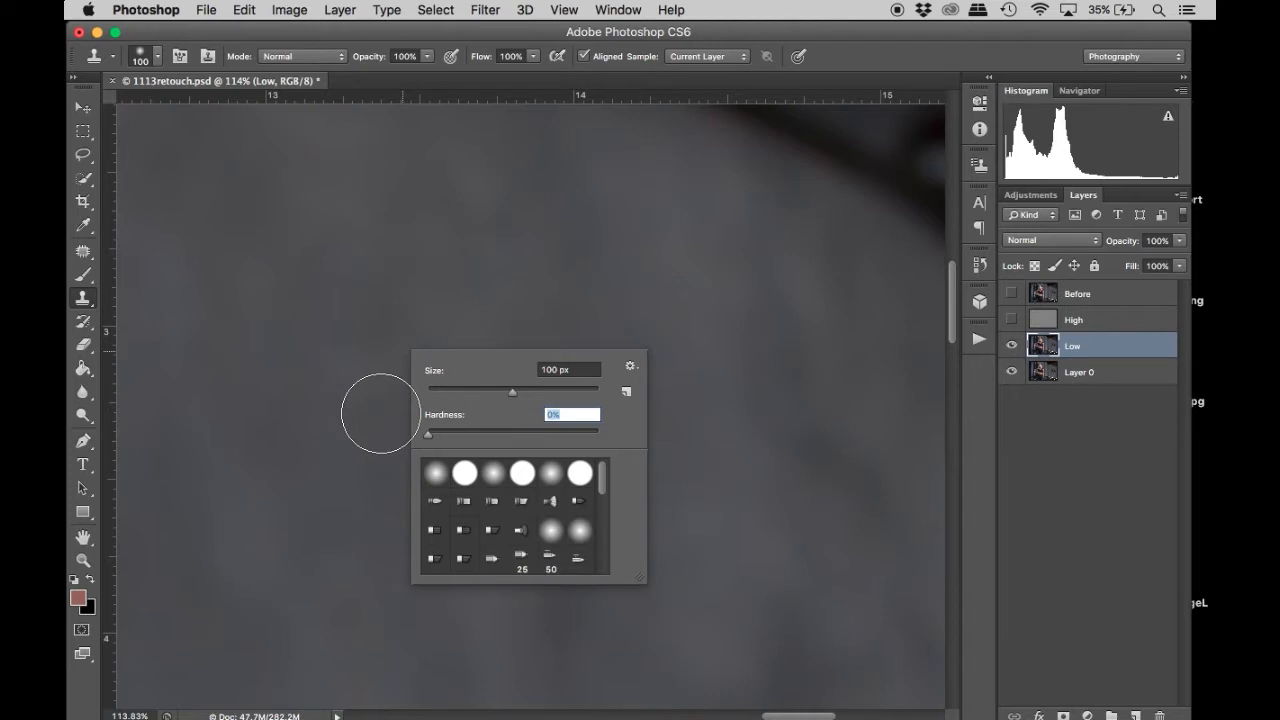
key("Escape")
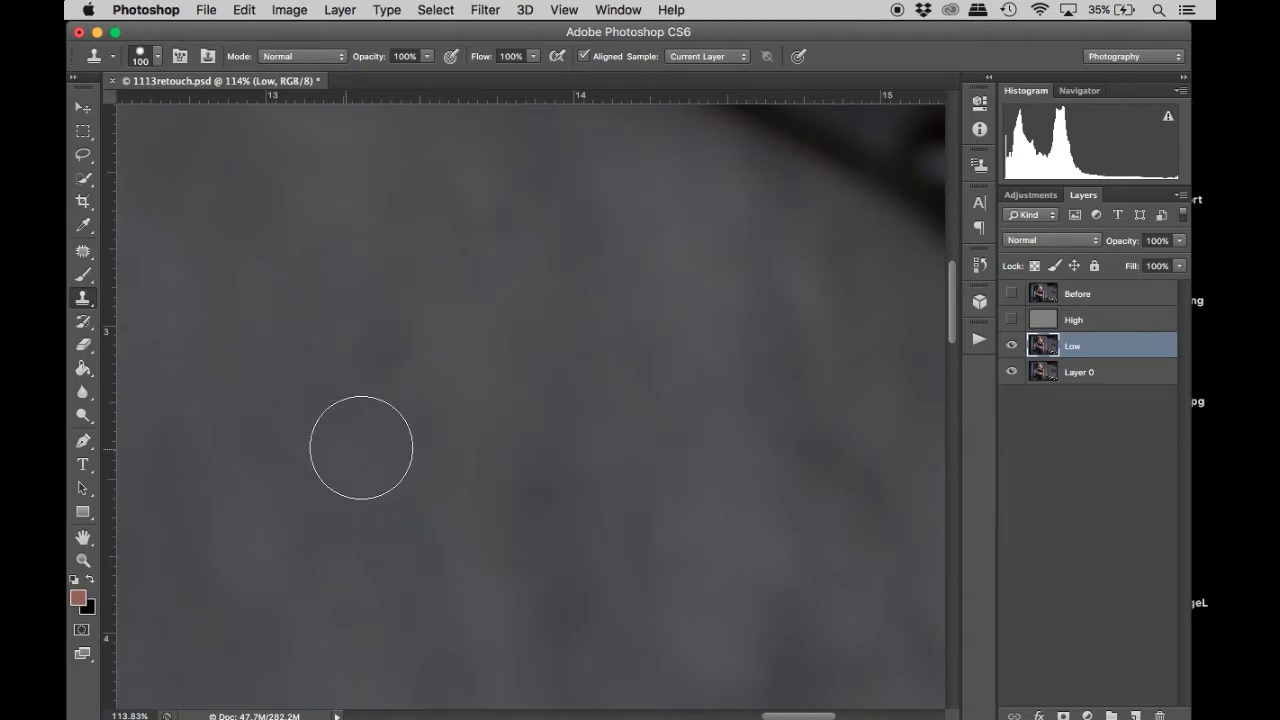
key("super+minus")
key("super+minus")
key("super+minus")
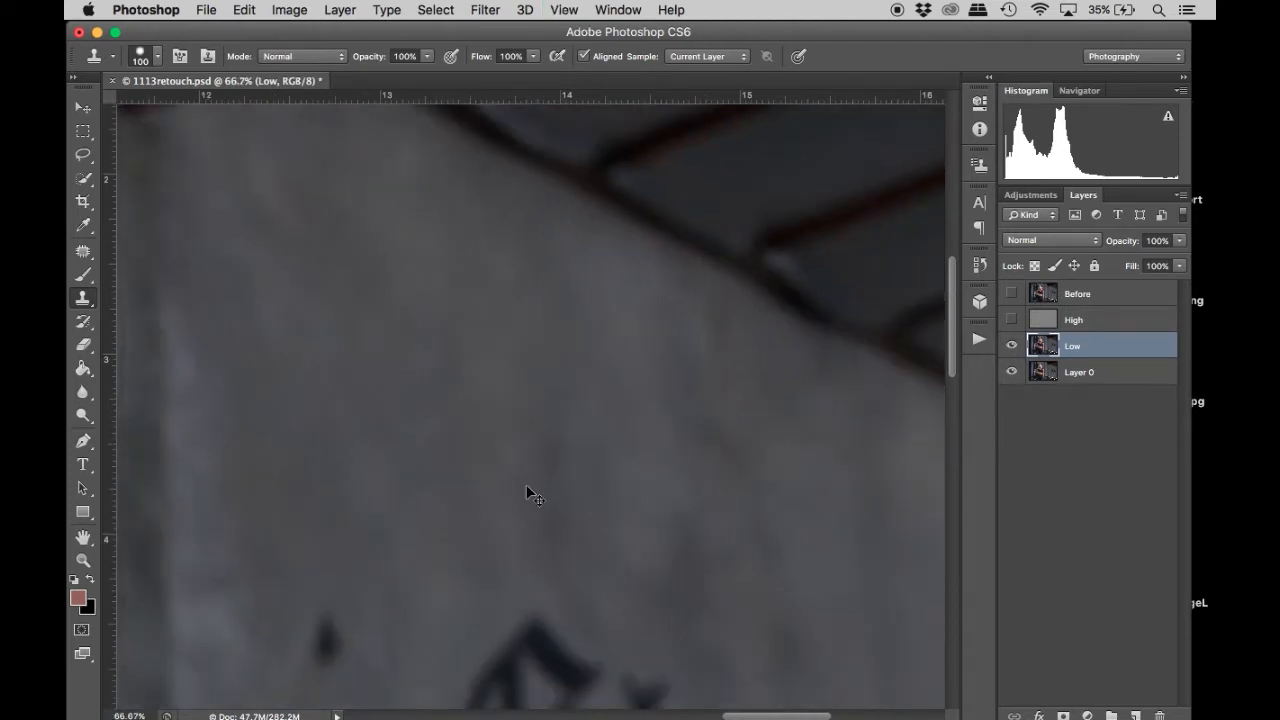
key("super+minus")
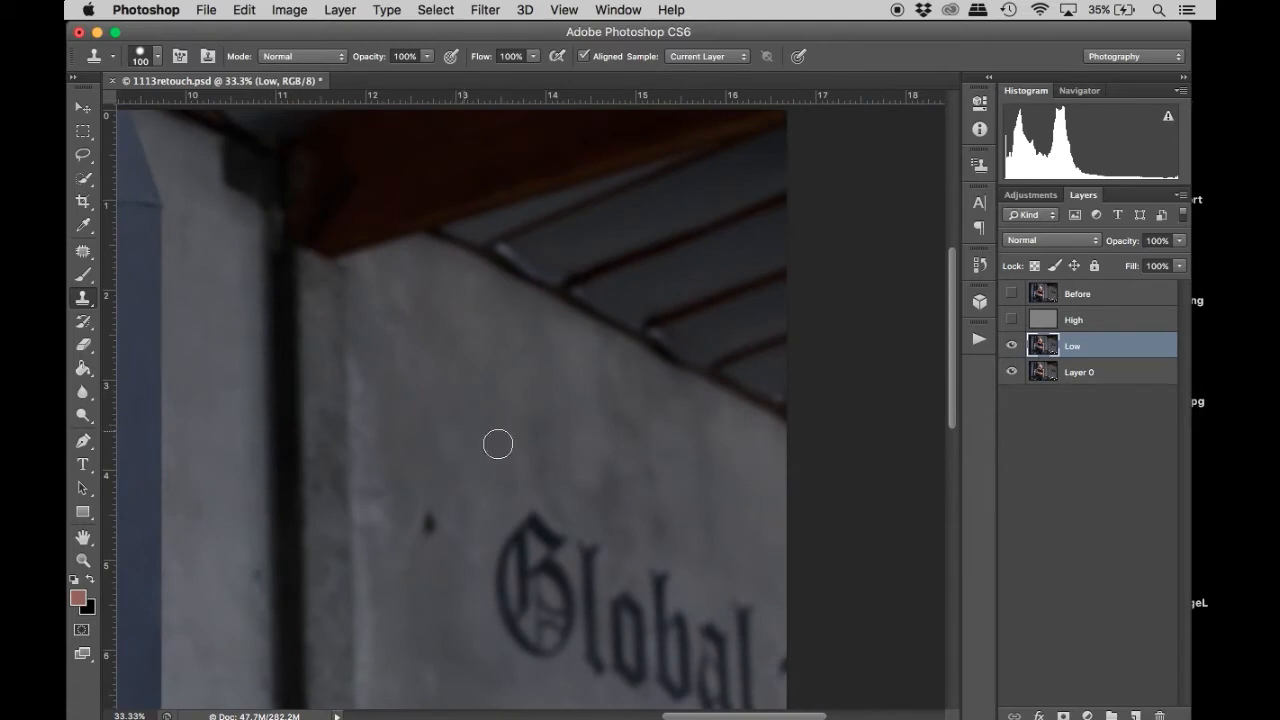
Clone wall tone sampled from just below over the remaining patch of the upper spot on the Low layer.
key("super+1")
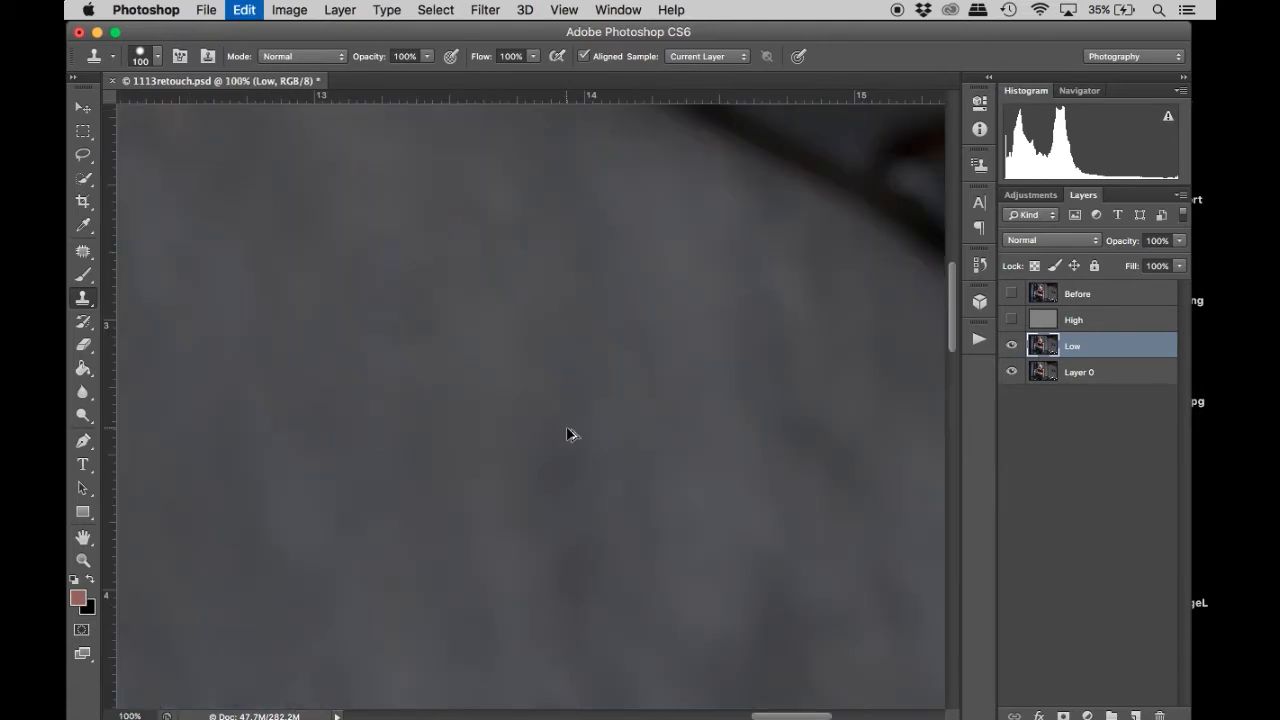
right_click(475, 369)
left_click_drag(522, 451, 490, 448)
left_click(371, 391, "alt")
mouse_move(383, 329)
left_mouse_down()
mouse_move(353, 303)
mouse_move(355, 288)
mouse_move(407, 286)
left_mouse_up()
left_click(404, 285)
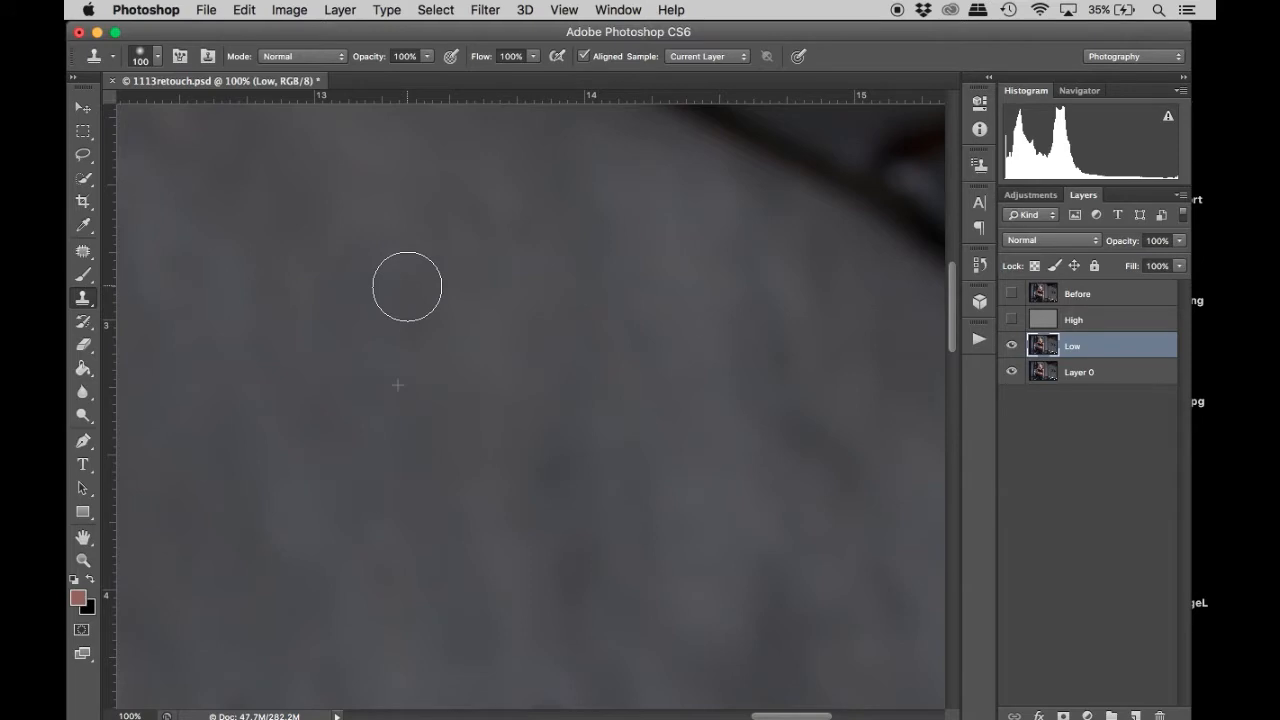
key("super+minus")
key("super+minus")
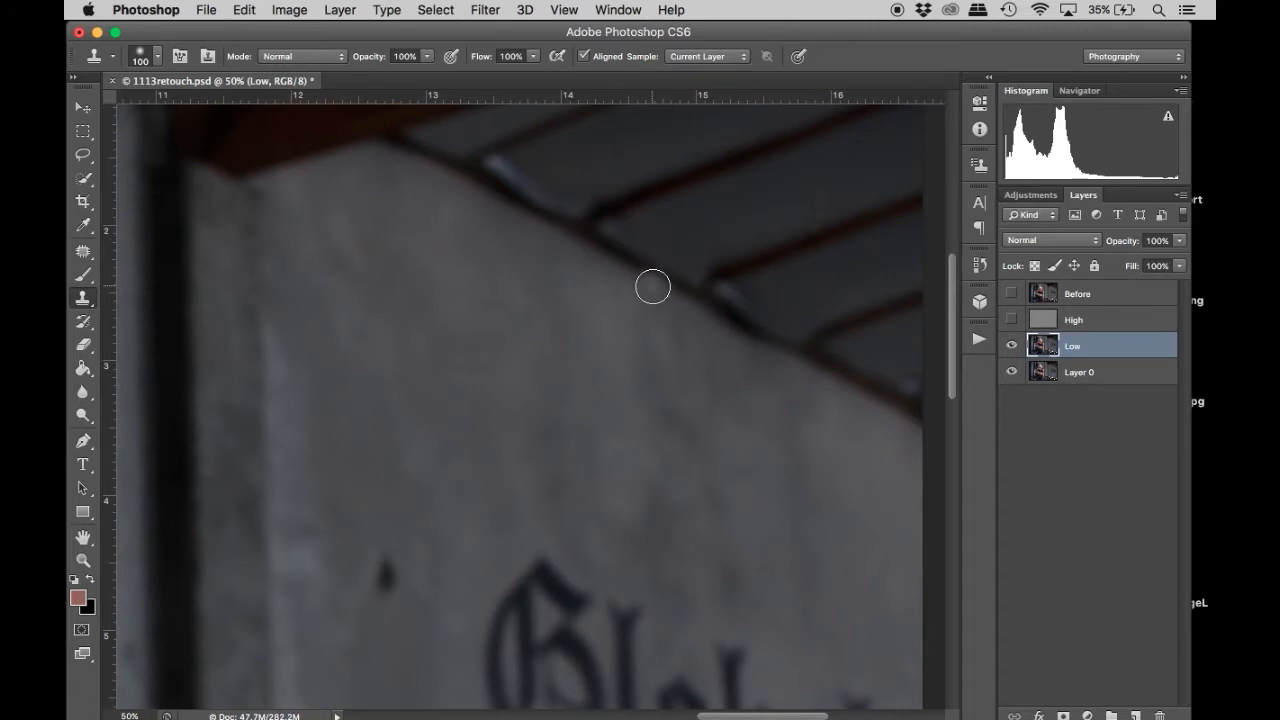
Show and select the High layer, and clone clean wall texture sampled nearby over the upper spot.
key("super+plus")
key("super+plus")
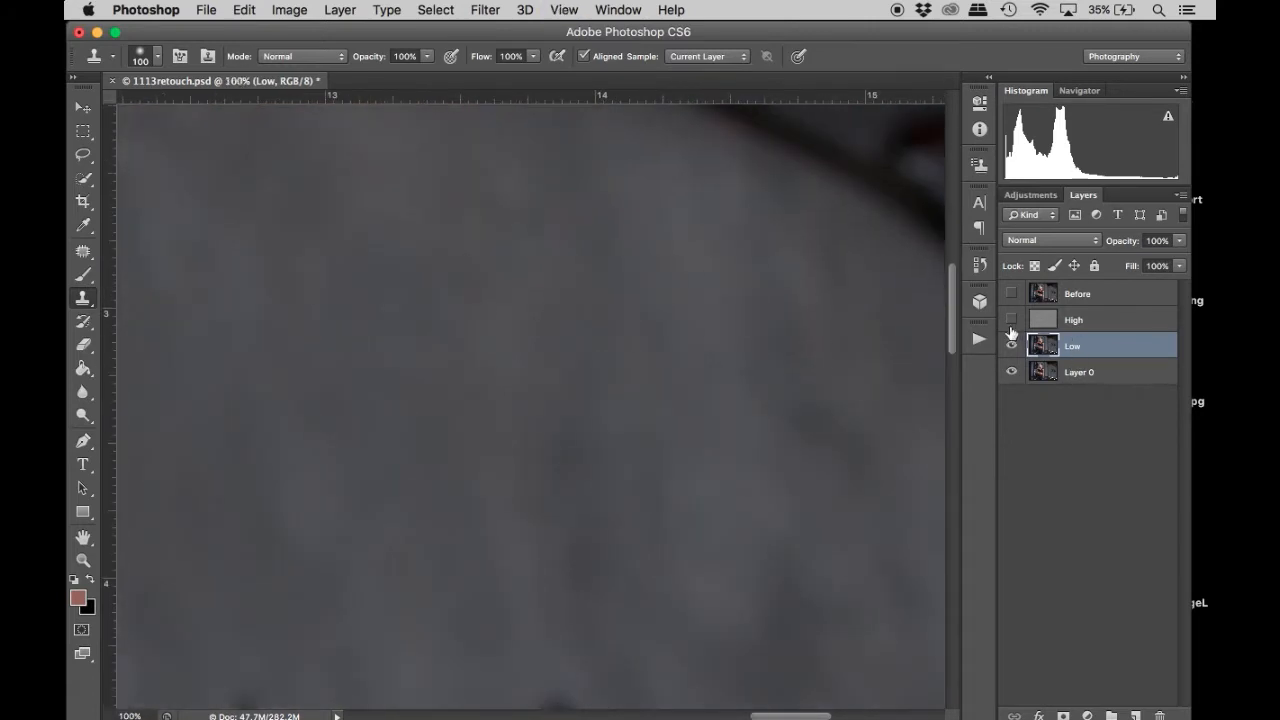
left_click(1012, 320)
left_click(1043, 320)
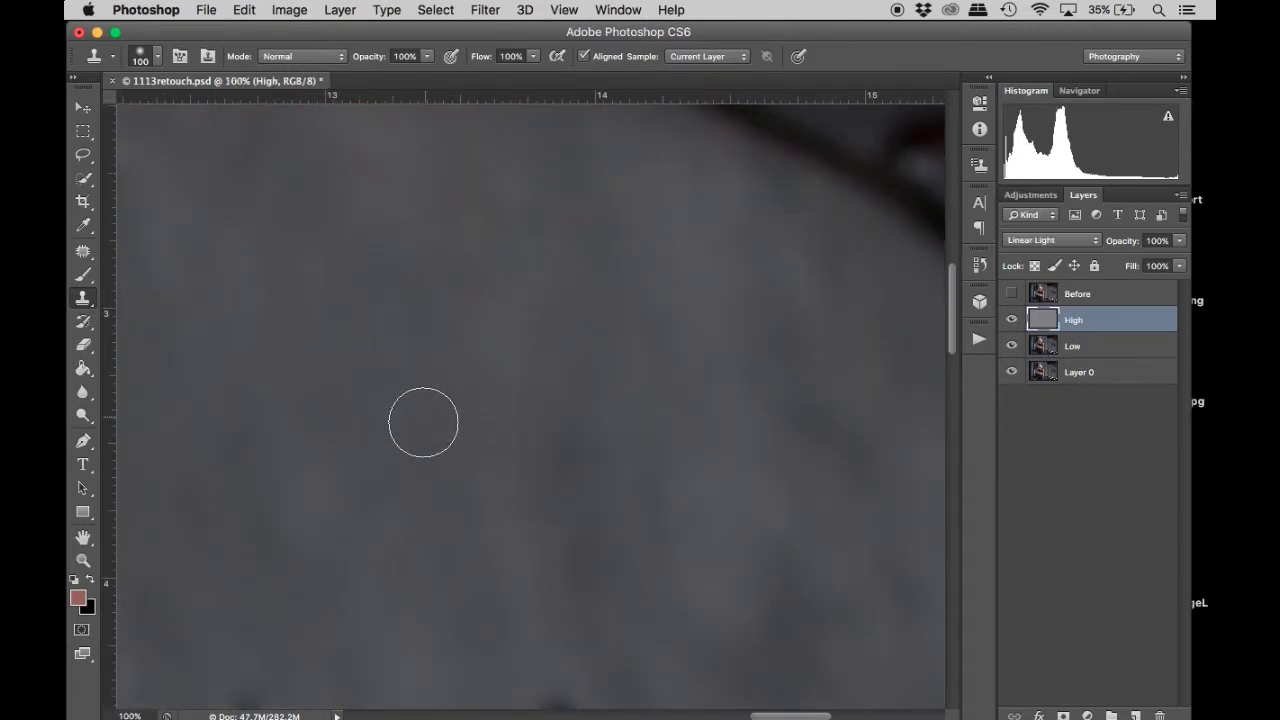
left_click(411, 283)
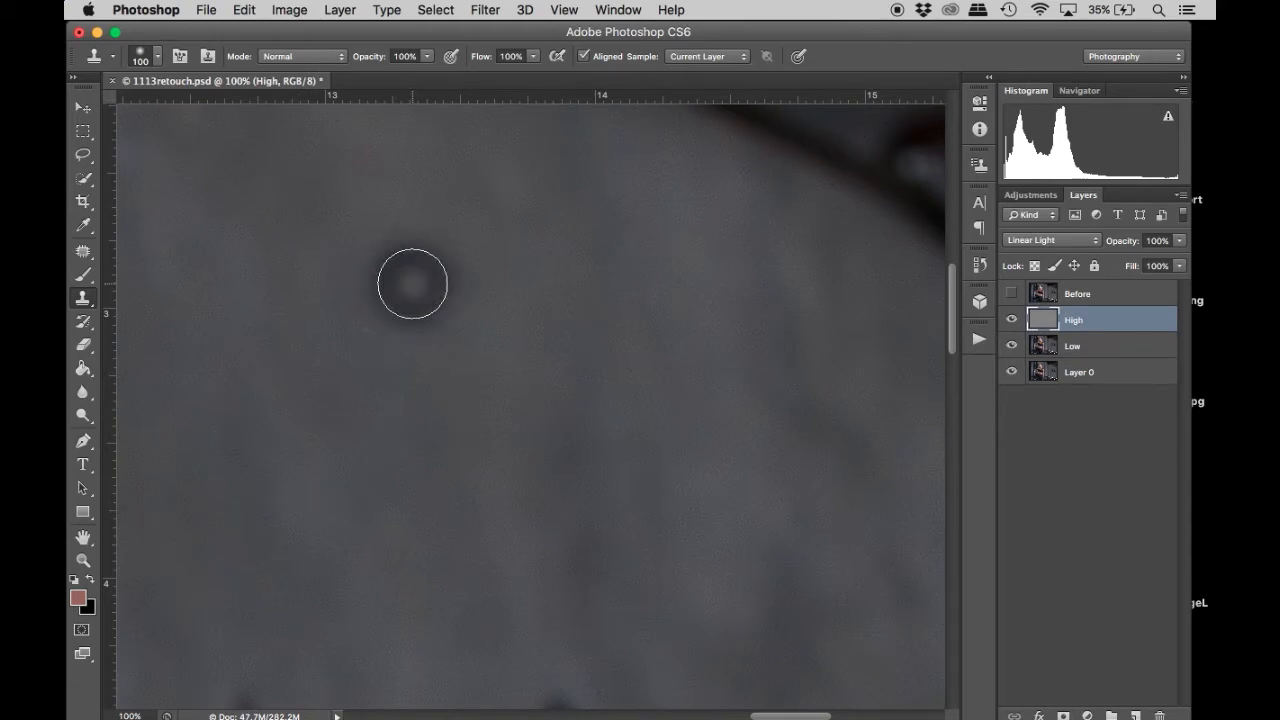
key("super+z")
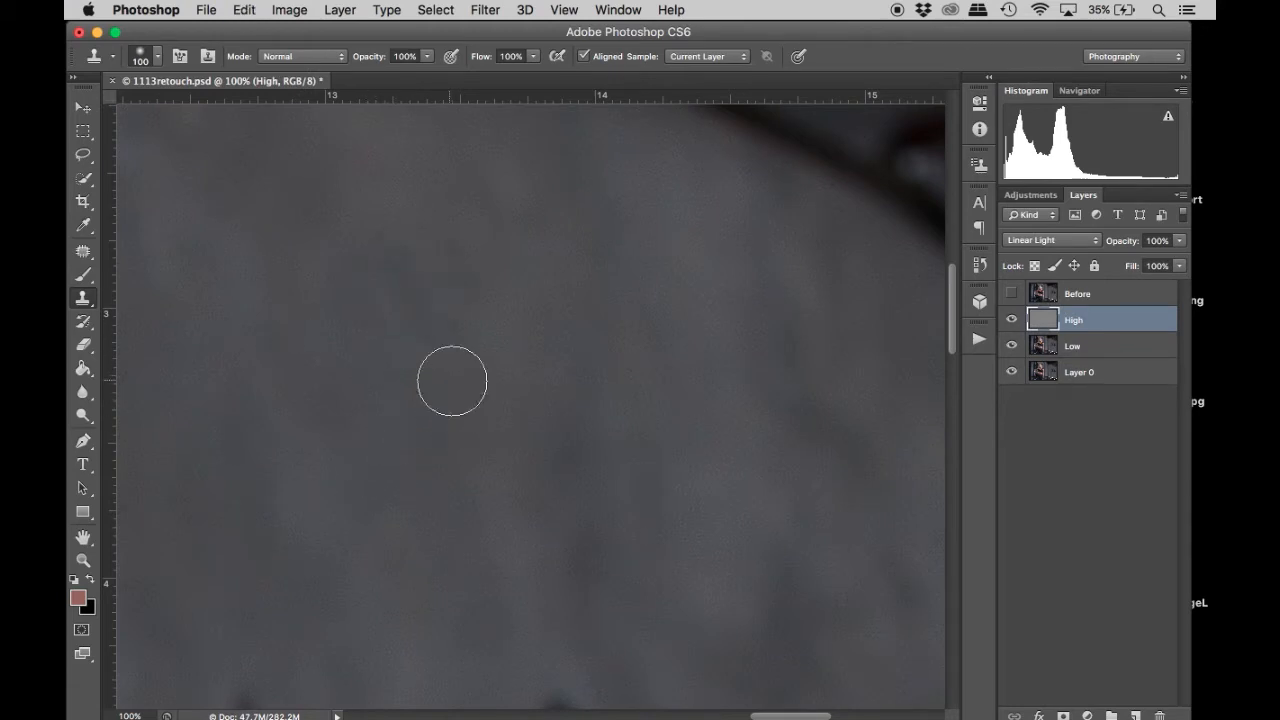
left_click(388, 382, "alt")
left_click(507, 458)
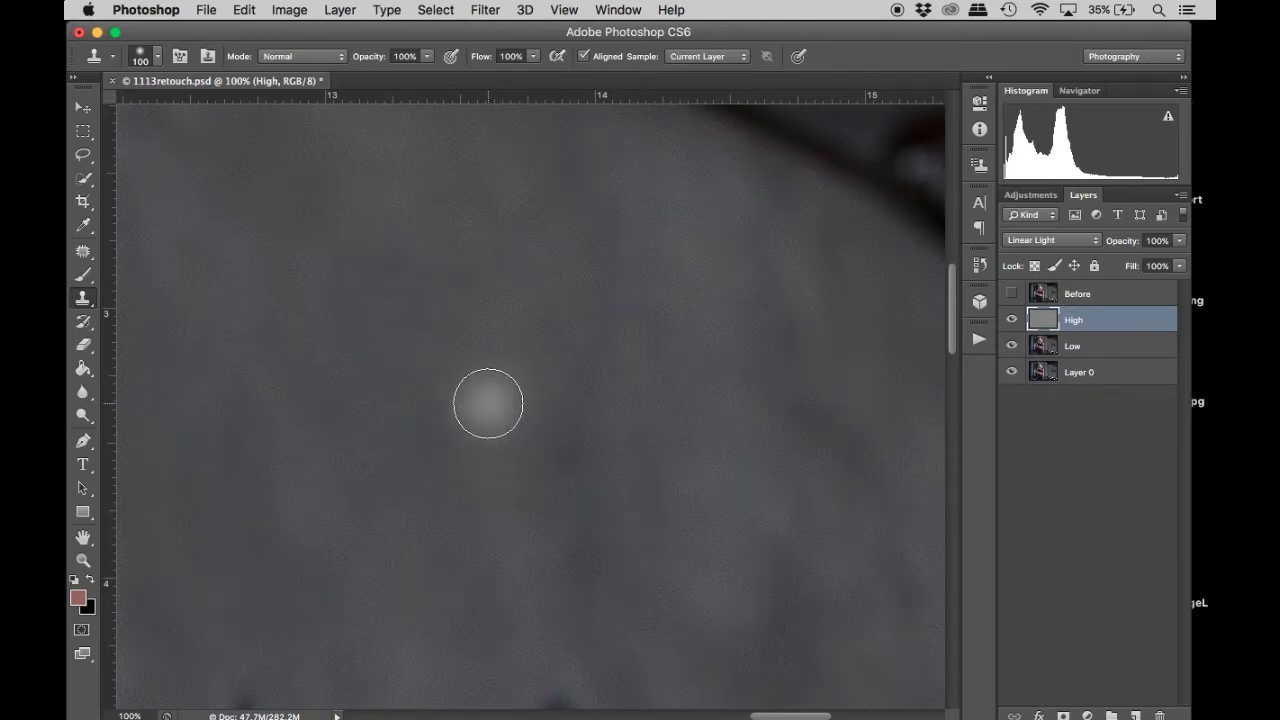
key("super+minus")
key("super+minus")
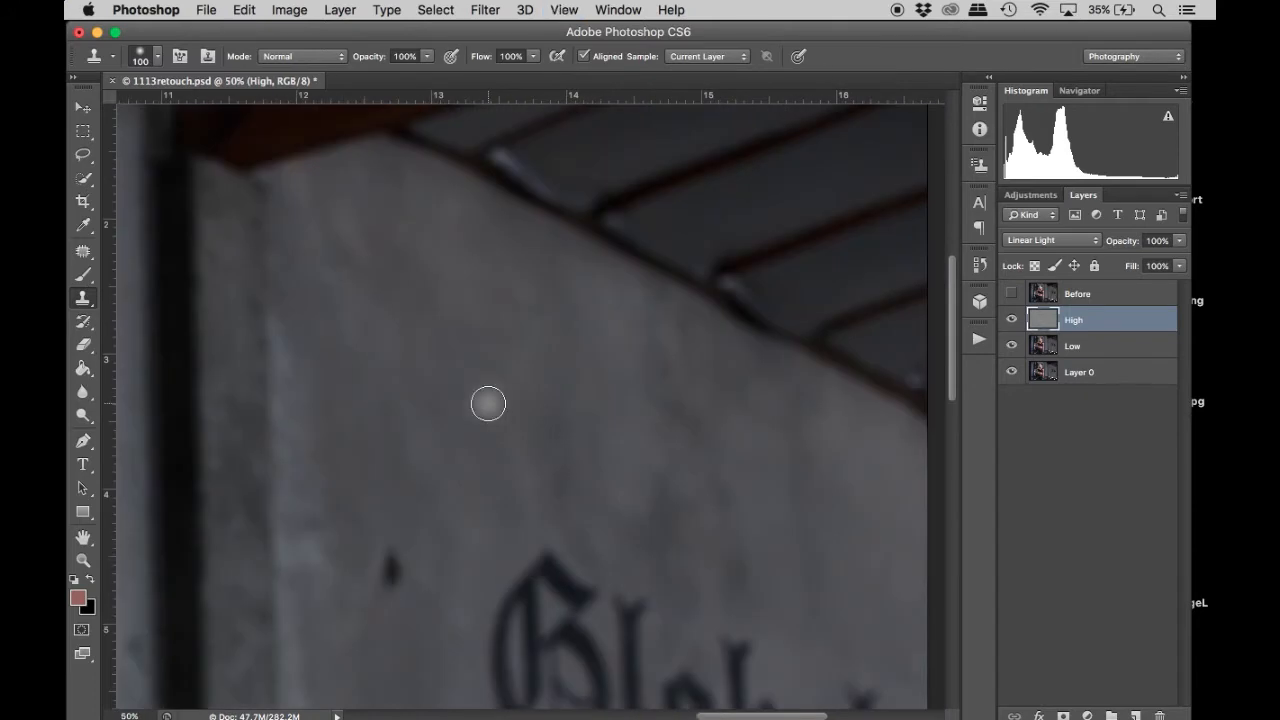
Hide the High layer and select the Low layer to work on the lower dark spot beside the lettering.
scroll(488, 403, "down", 3)
scroll(488, 403, "up", 5)
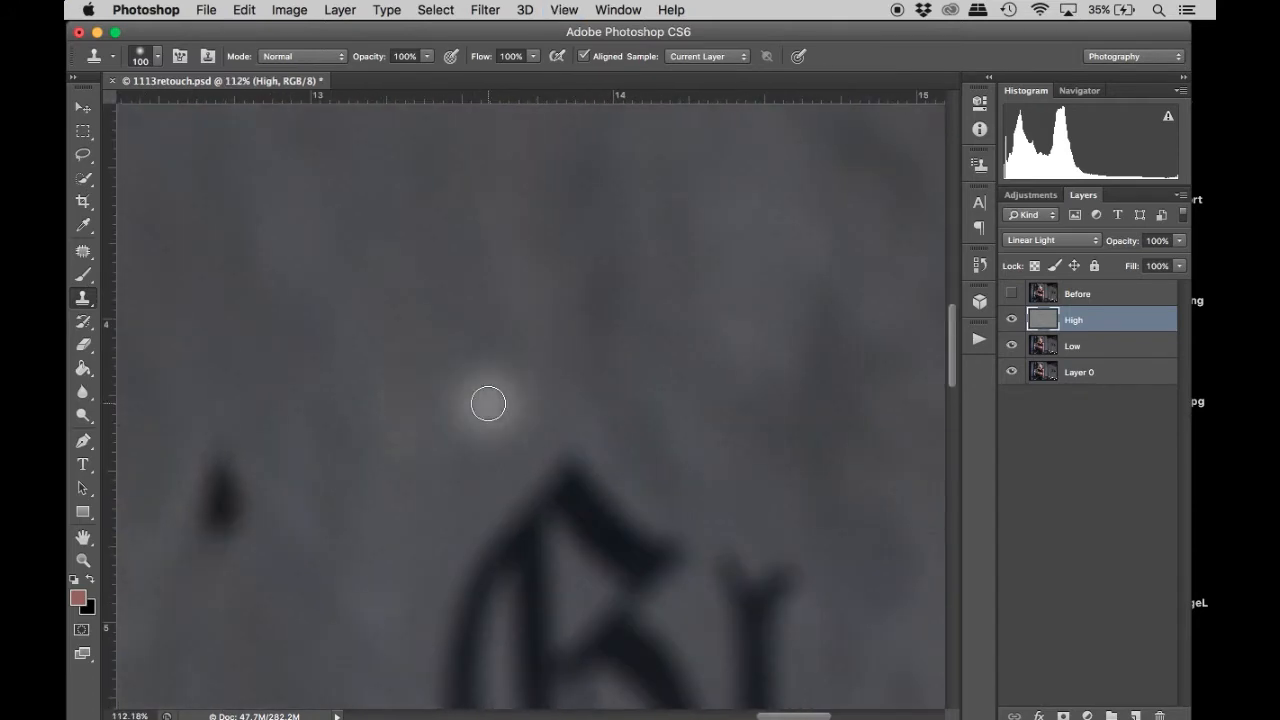
scroll(488, 403, "down", 3)
scroll(488, 403, "left", 2)
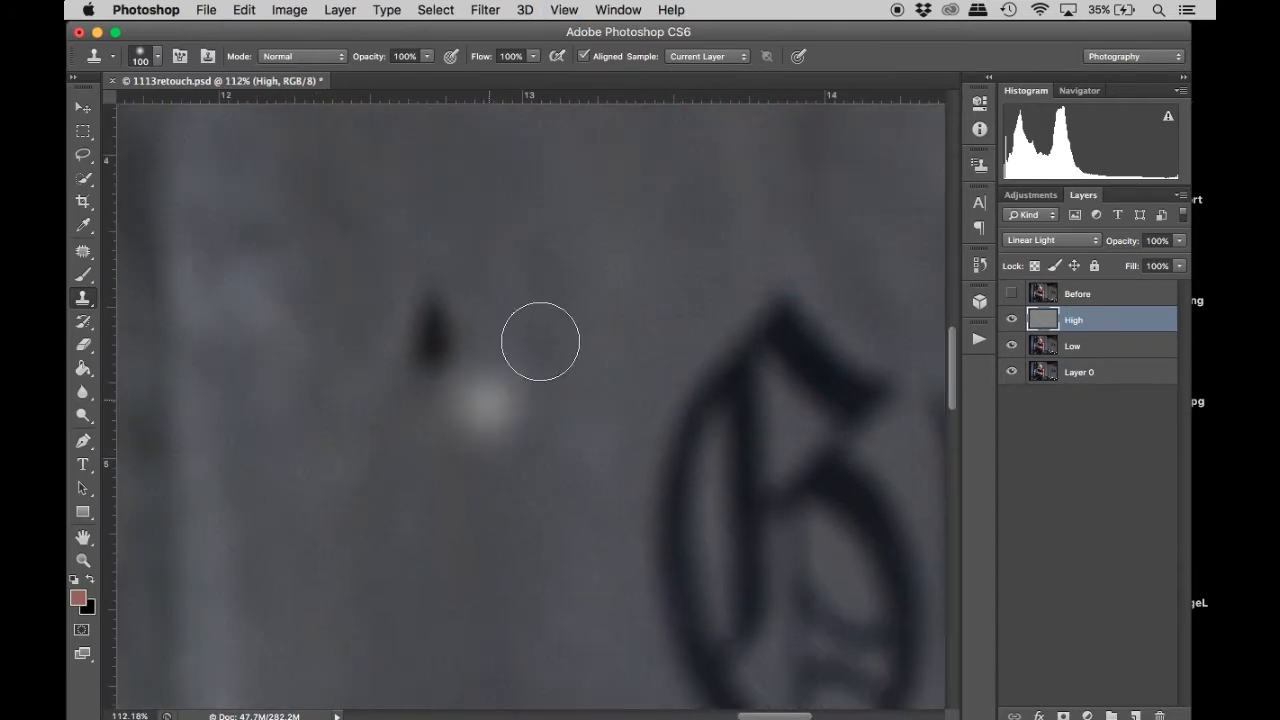
left_click(1011, 320)
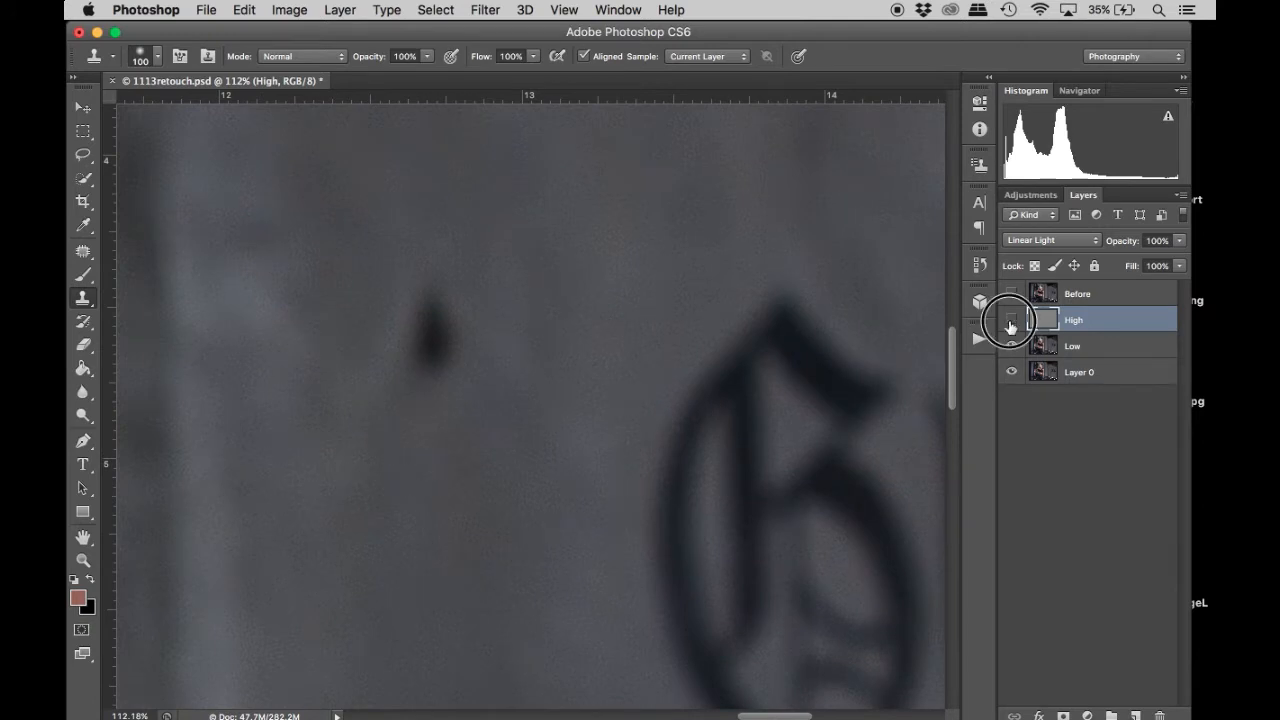
left_click(1035, 347)
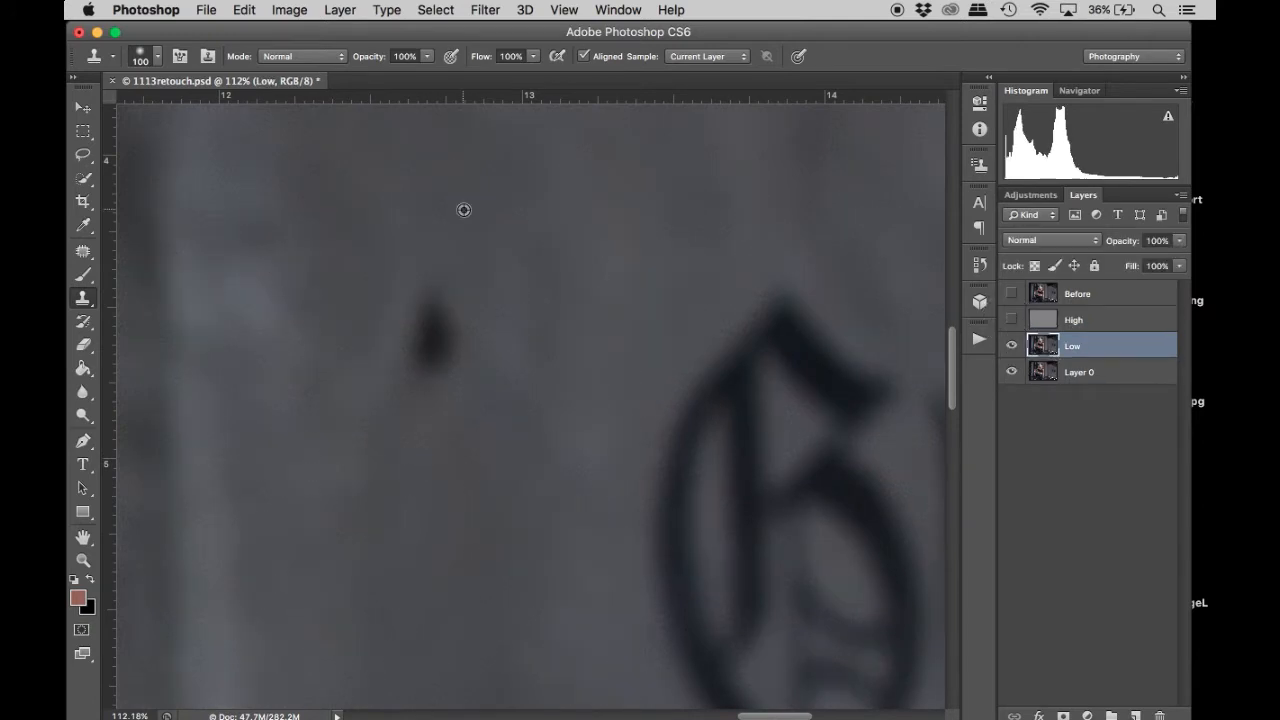
Clone wall tone sampled from just above over the lower dark spot beside the letter G.
left_click(479, 206, "alt")
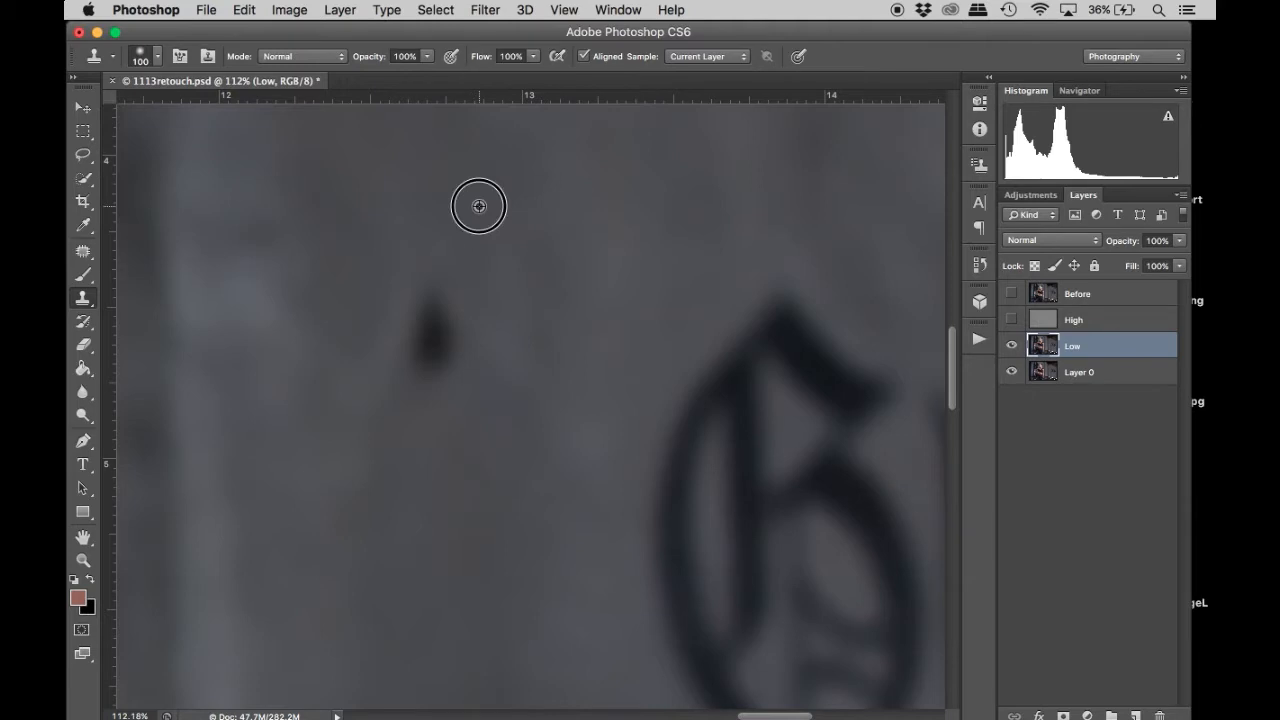
left_click(425, 338)
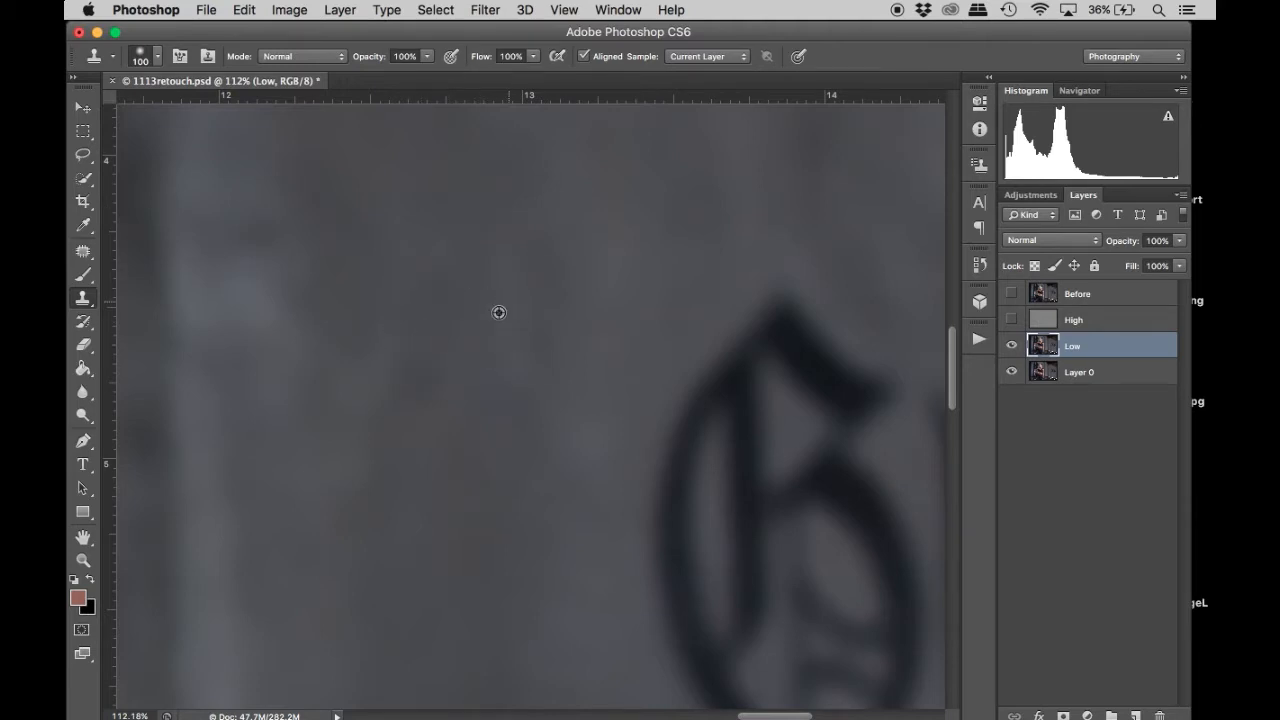
mouse_move(448, 296)
left_mouse_down()
mouse_move(360, 323)
mouse_move(386, 377)
mouse_move(463, 381)
left_mouse_up()
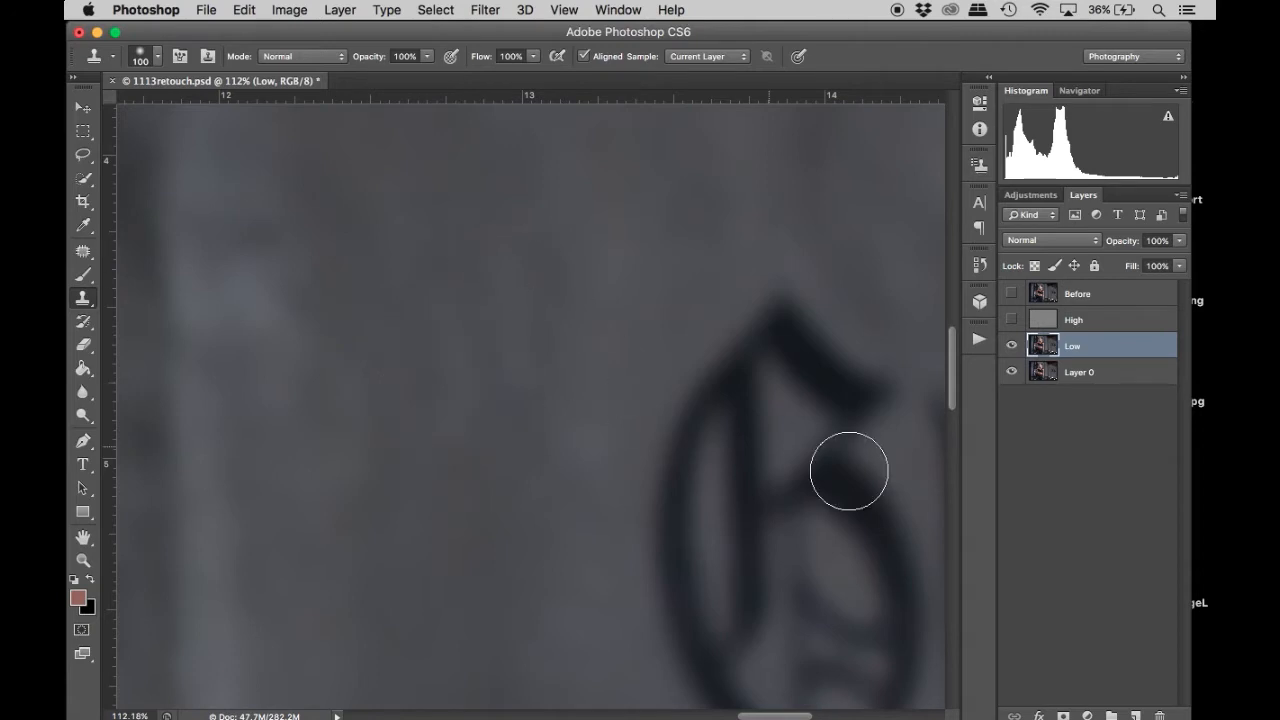
Show and select the High layer, and clone clean wall texture over the lower spot beside the letter G.
left_click(1011, 319)
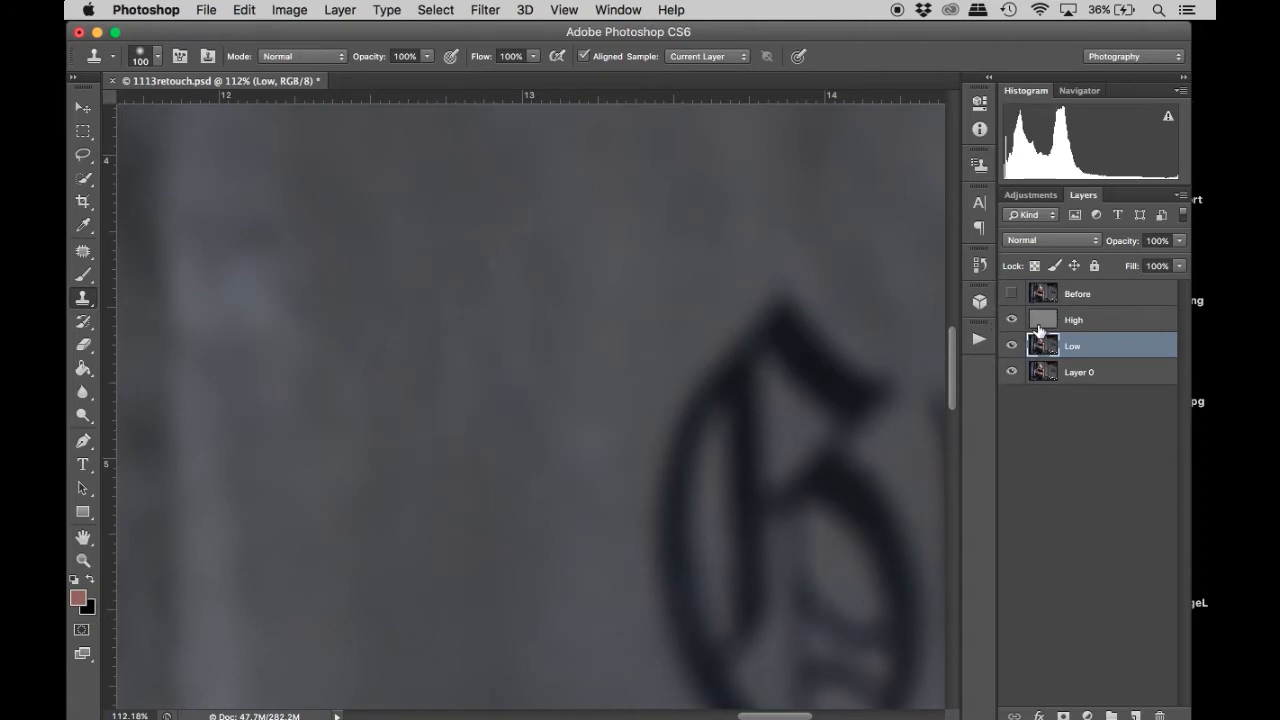
left_click(1040, 325)
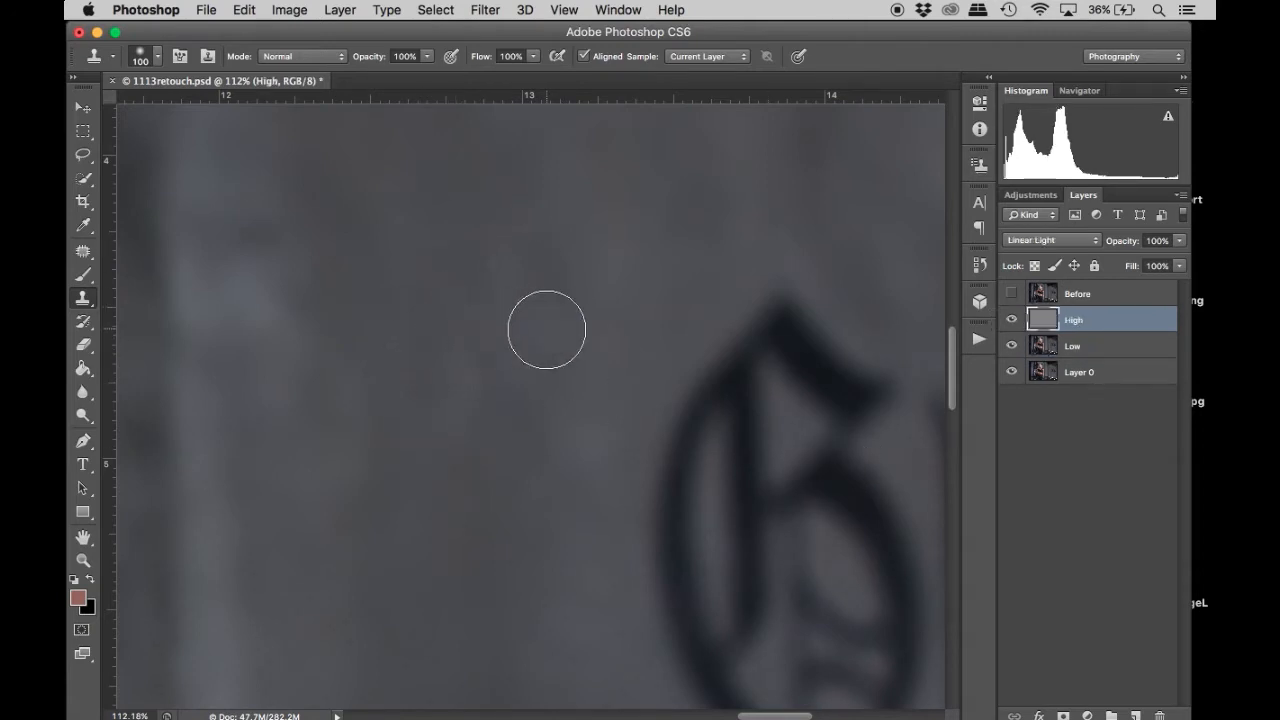
left_click(429, 306)
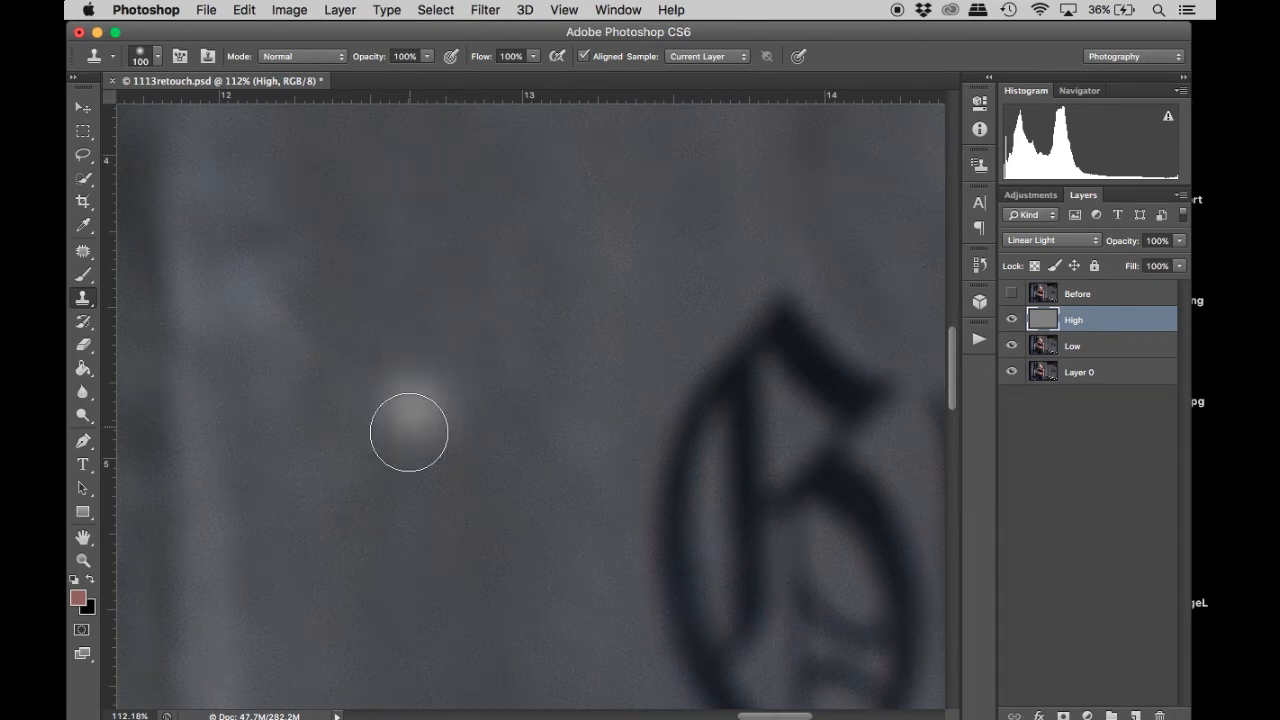
Compare the cleaned wall with the original by toggling the Before layer's visibility.
key("super+minus")
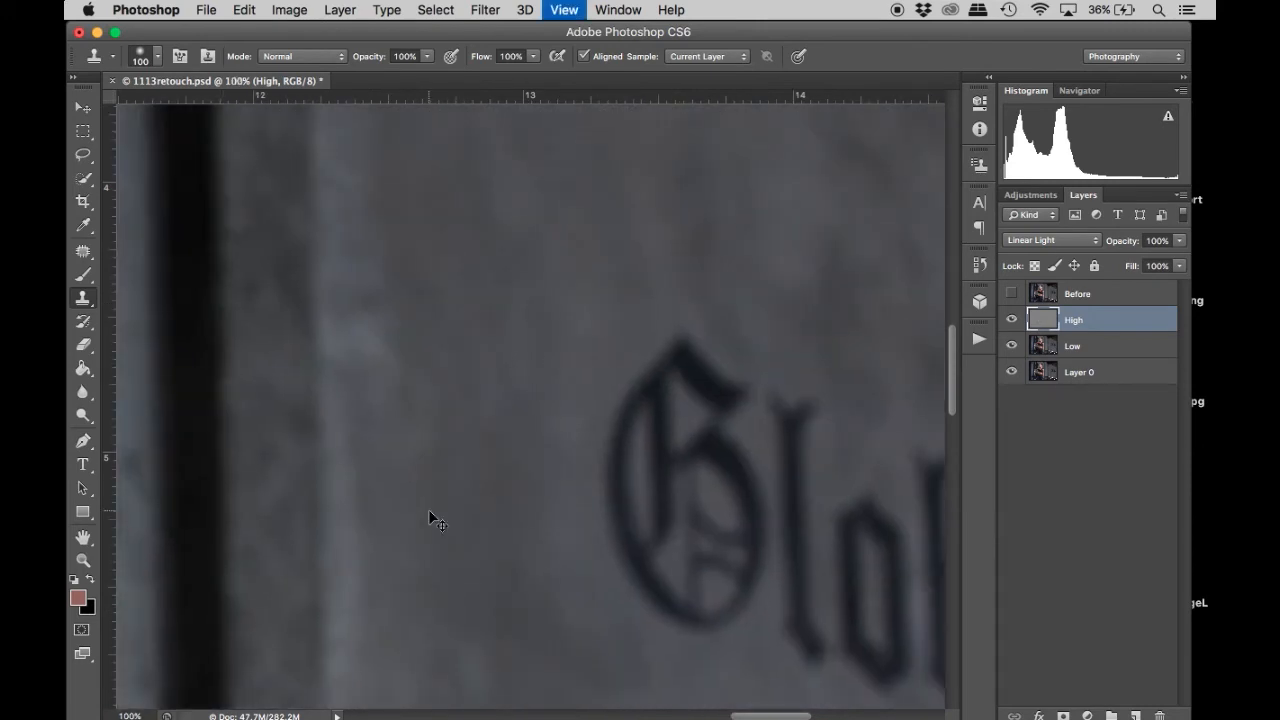
key("super+minus")
key("super+minus")
key("super+minus")
key("super+minus")
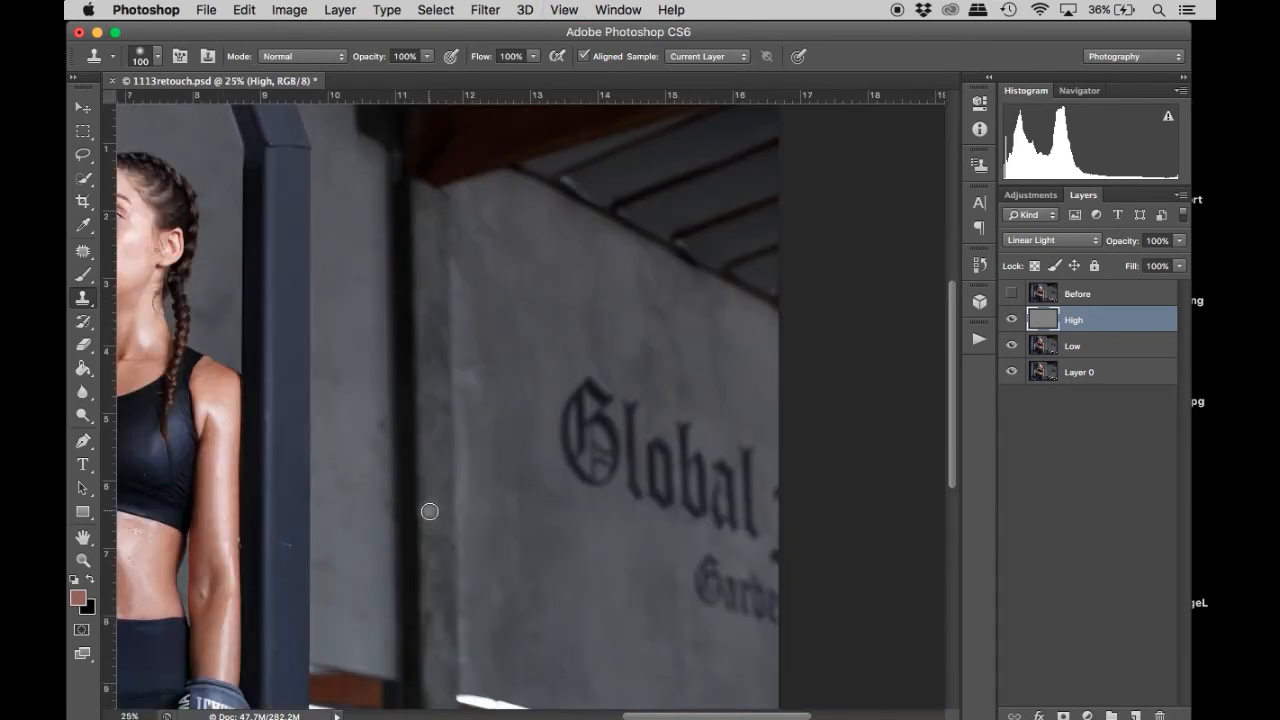
left_click(1012, 295)
left_click(1012, 295)
left_click(1012, 295)
left_click(1013, 294)
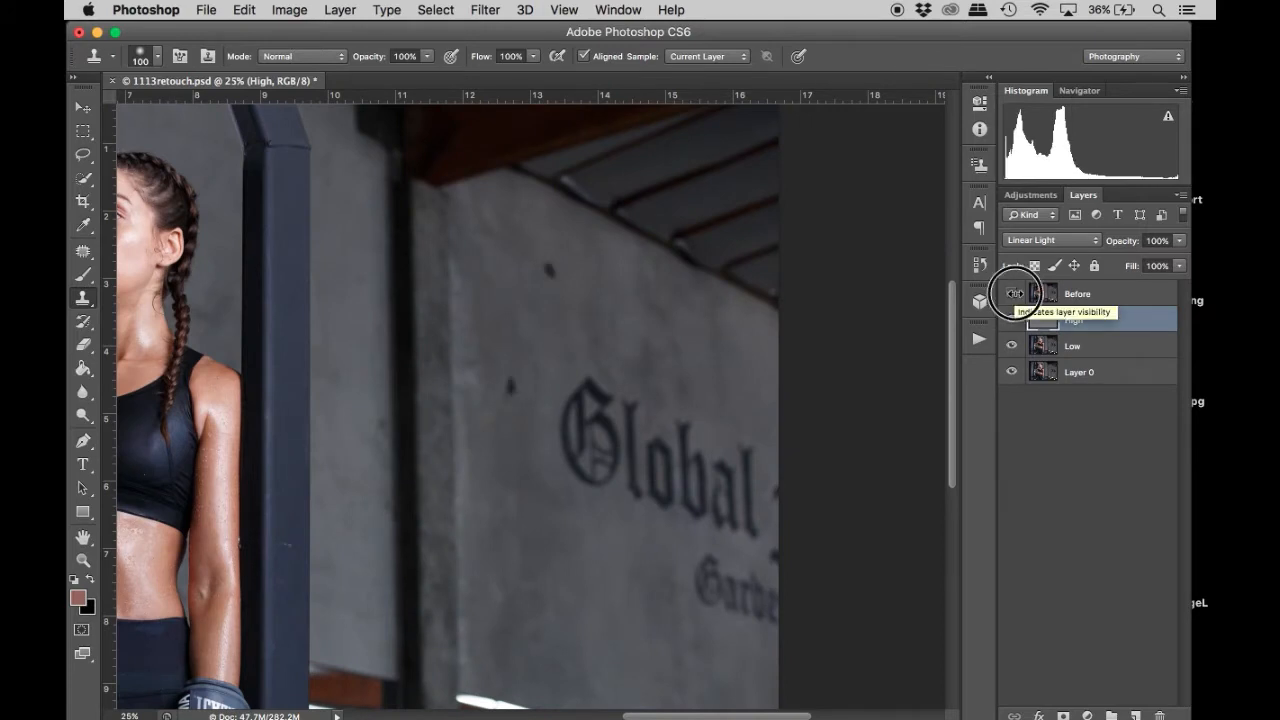
Enlarge the Clone Stamp brush to 250 px for the small lettering below "Global" at the image edge.
scroll(751, 431, "up", 3)
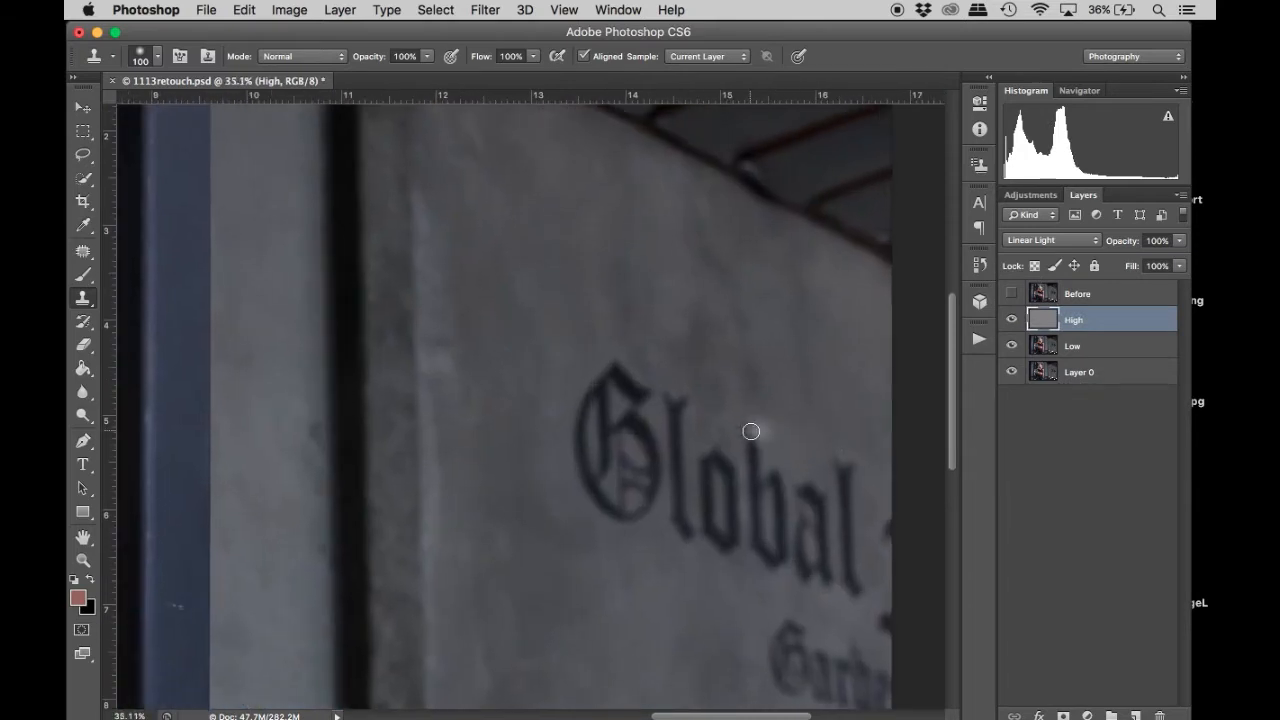
scroll(751, 431, "up", 2)
scroll(751, 431, "right", 5)
scroll(751, 431, "down", 5)
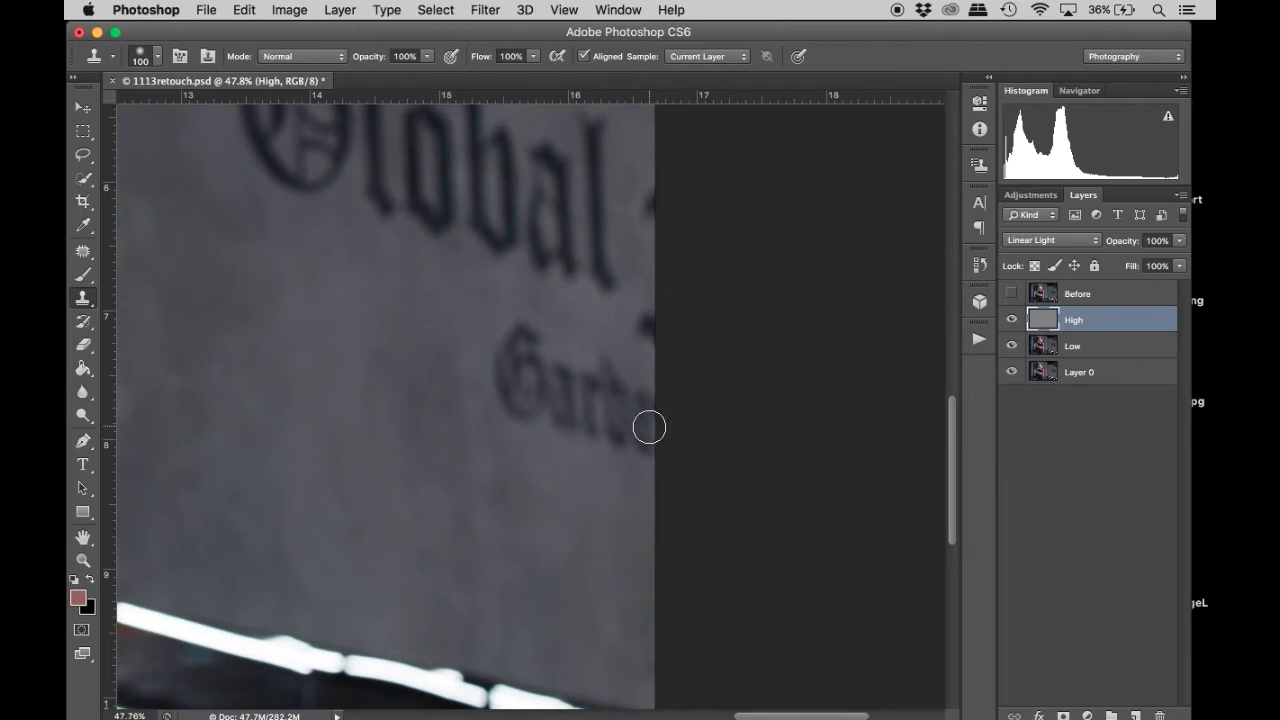
scroll(649, 427, "up", 3)
scroll(649, 427, "down", 2)
scroll(649, 427, "right", 1)
left_click(558, 360)
left_click(470, 296)
left_click(591, 320)
left_click(431, 251)
left_click(522, 332)
left_click(547, 398)
key("bracketright")
key("bracketright")
key("bracketright")
key("bracketright")
key("bracketright")
key("bracketright")
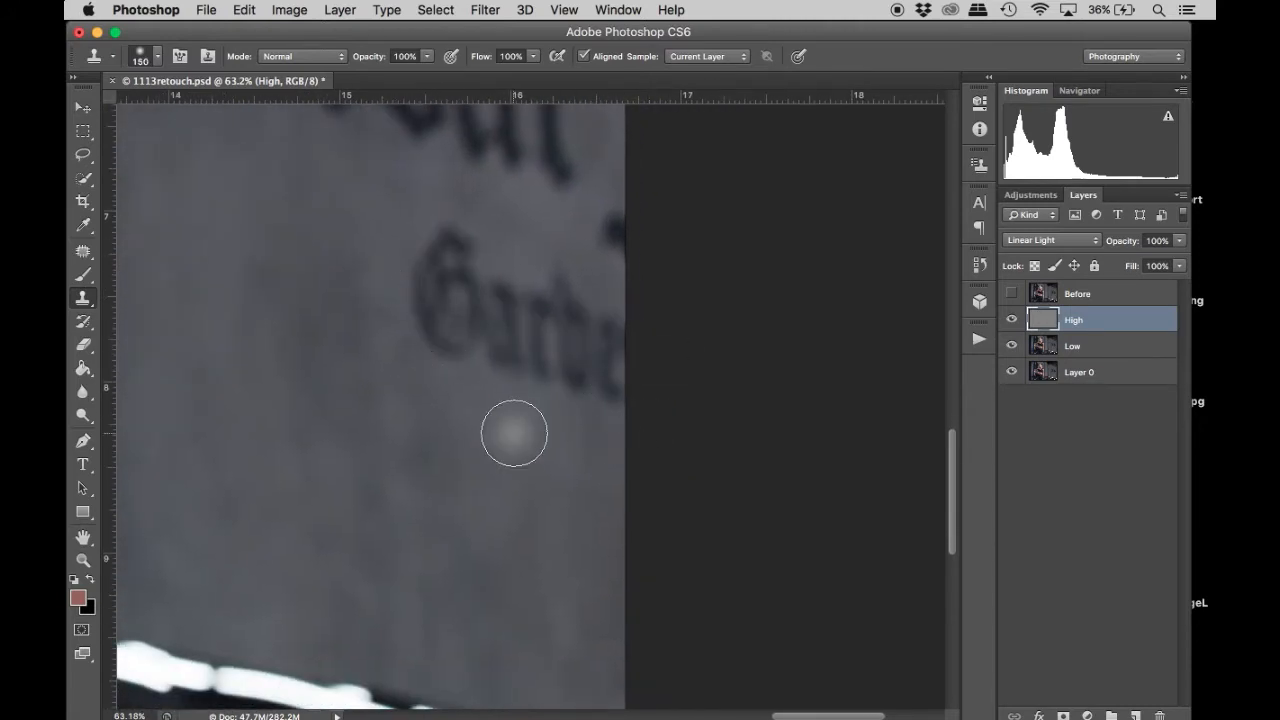
key("bracketleft")
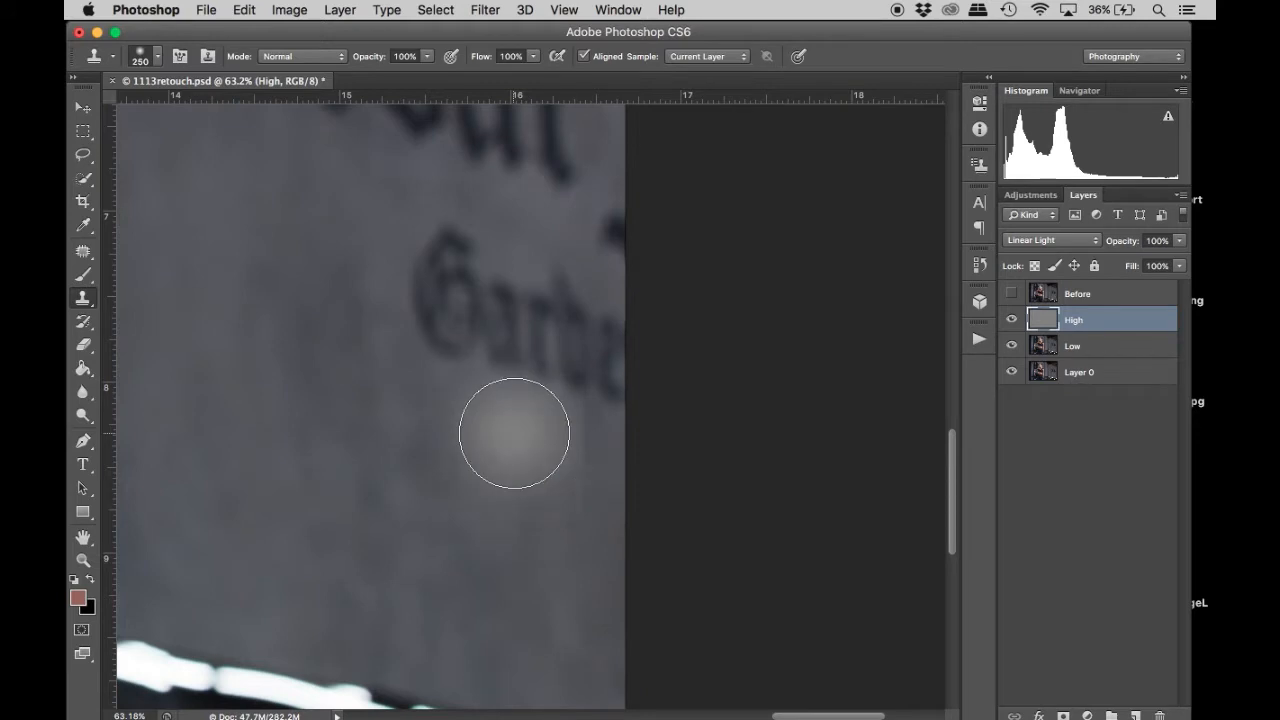
On the Low layer, with the High layer hidden, clone wall tone from below over the small lettering under "Global".
left_click(1012, 320)
left_click(1040, 346)
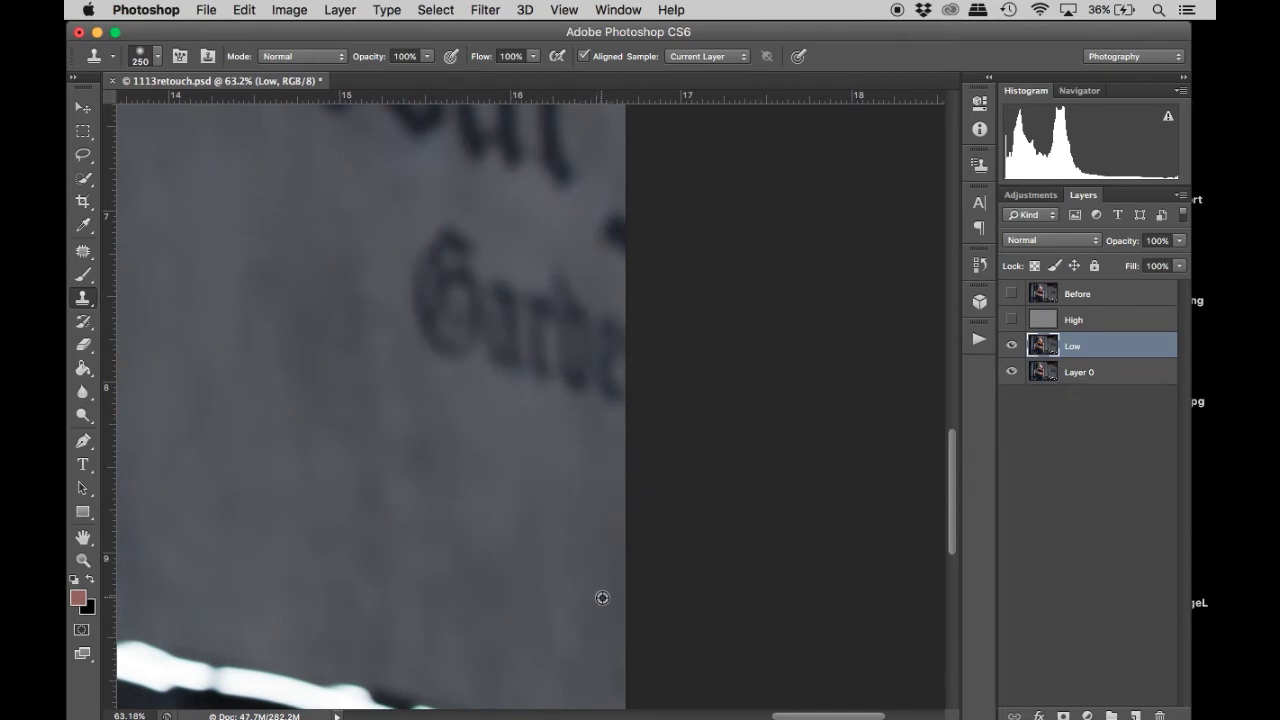
left_click(607, 589, "alt")
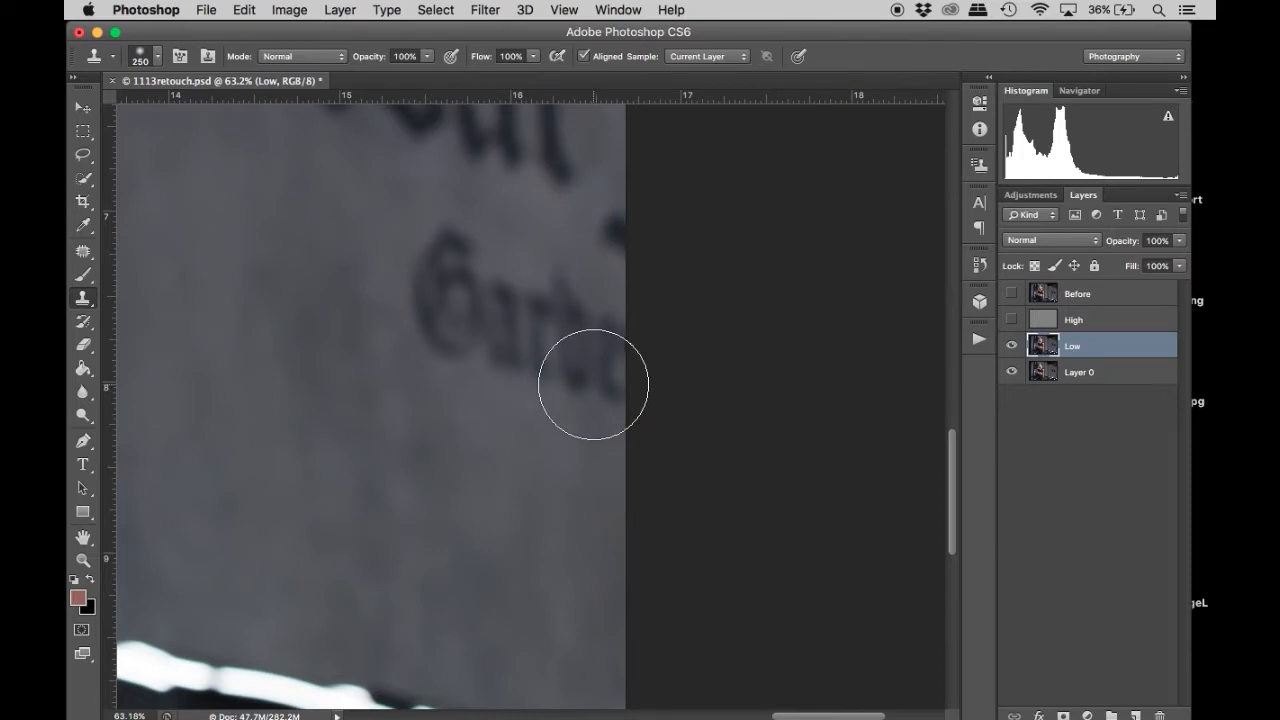
mouse_move(594, 383)
left_mouse_down()
mouse_move(557, 363)
mouse_move(600, 380)
mouse_move(597, 366)
mouse_move(583, 383)
mouse_move(586, 363)
left_mouse_up()
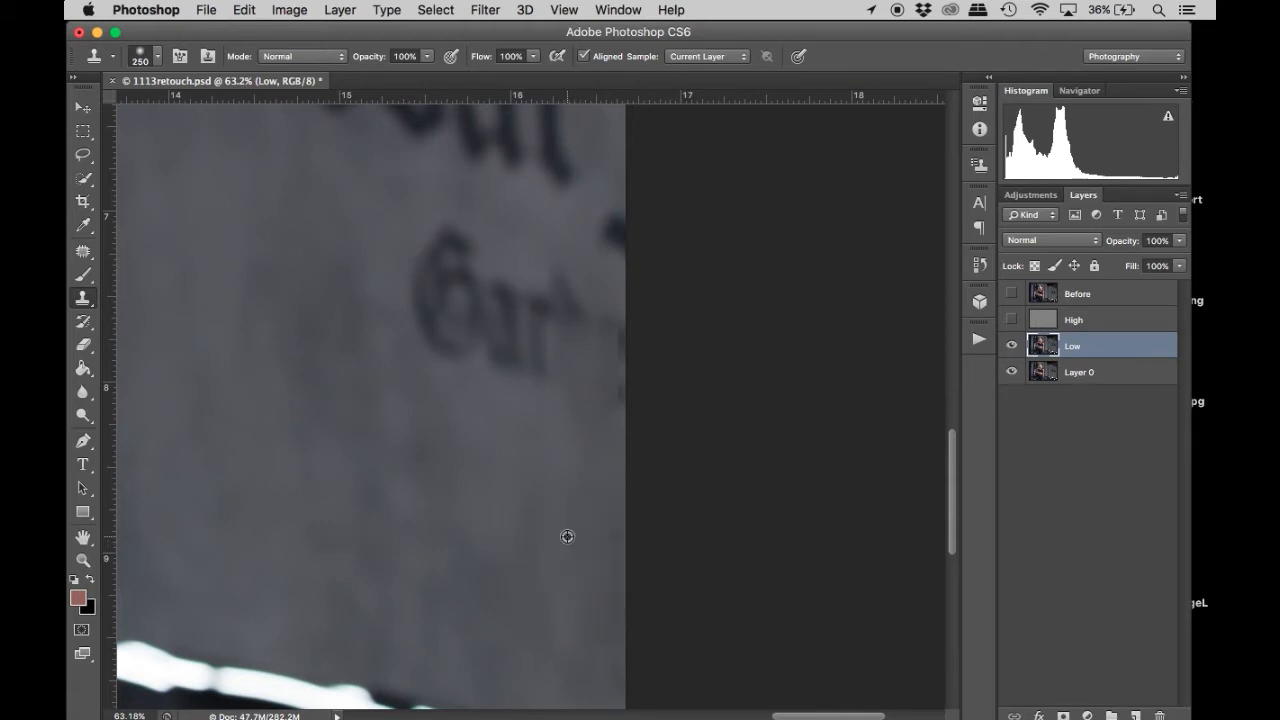
left_click(555, 546, "alt")
mouse_move(628, 368)
left_mouse_down()
mouse_move(586, 320)
mouse_move(511, 326)
mouse_move(500, 371)
mouse_move(414, 263)
mouse_move(582, 302)
mouse_move(505, 361)
left_mouse_up()
Clone nearby wall tone over the dark letter fragment at the image edge on the Low layer.
left_click(425, 290, "alt")
left_click(515, 332, "alt")
left_click_drag(591, 261, 609, 239)
Show and select the High layer, and clone clean wall texture from several nearby samples over the removed small lettering.
left_click(1011, 320)
left_click(1075, 320)
mouse_move(491, 374)
left_mouse_down()
mouse_move(543, 362)
mouse_move(571, 376)
mouse_move(603, 333)
mouse_move(585, 308)
left_mouse_up()
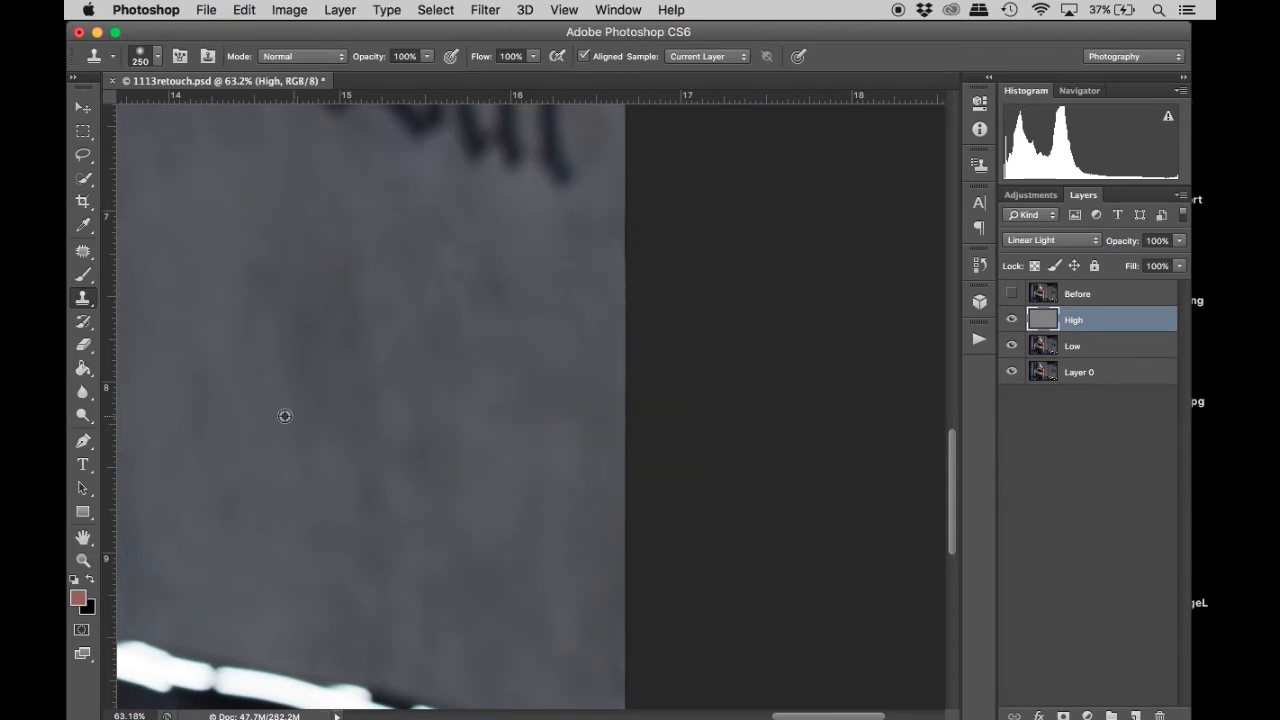
left_click(376, 348, "alt")
mouse_move(500, 344)
left_mouse_down()
mouse_move(449, 267)
mouse_move(384, 277)
left_mouse_up()
left_click(336, 285, "alt")
mouse_move(394, 354)
left_mouse_down()
mouse_move(530, 449)
mouse_move(474, 380)
mouse_move(577, 367)
left_mouse_up()
left_click(402, 388, "alt")
left_click(446, 329)
left_click(484, 452, "alt")
left_click_drag(560, 421, 592, 362)
Compare the whole retouched image with the original by toggling the Before layer's visibility.
key("super+minus")
key("super+minus")
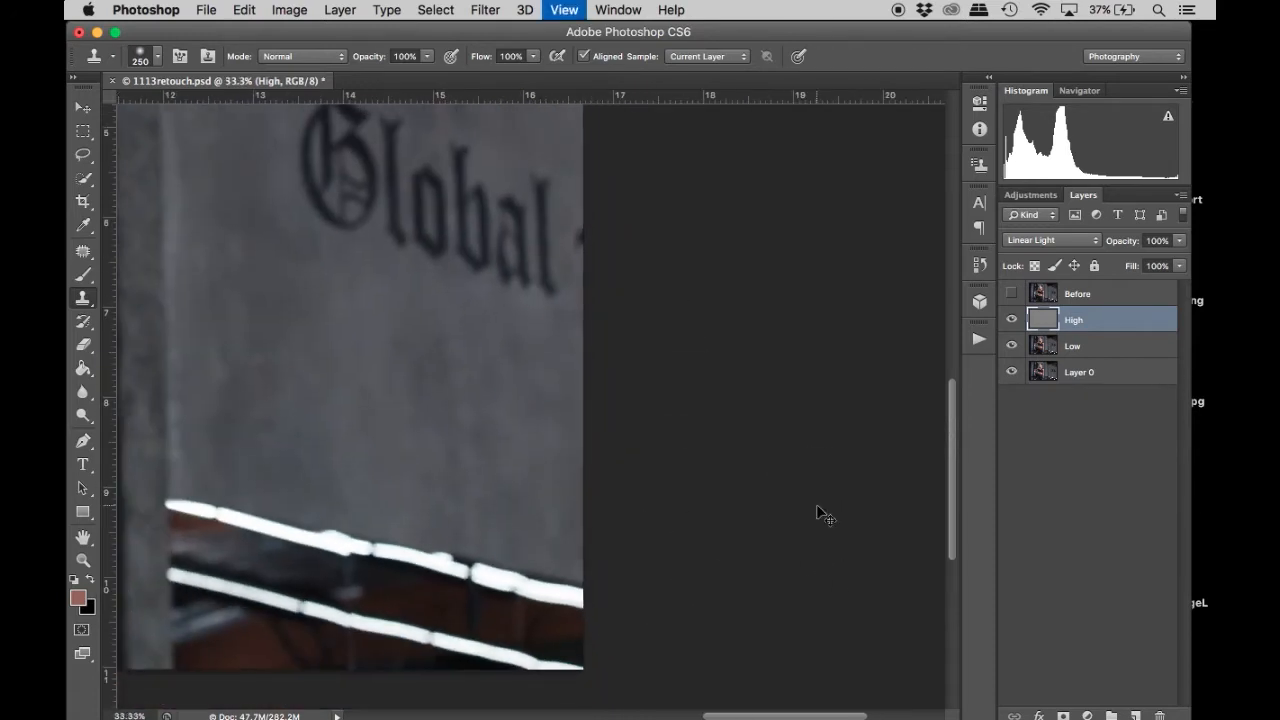
key("super+minus")
key("super+minus")
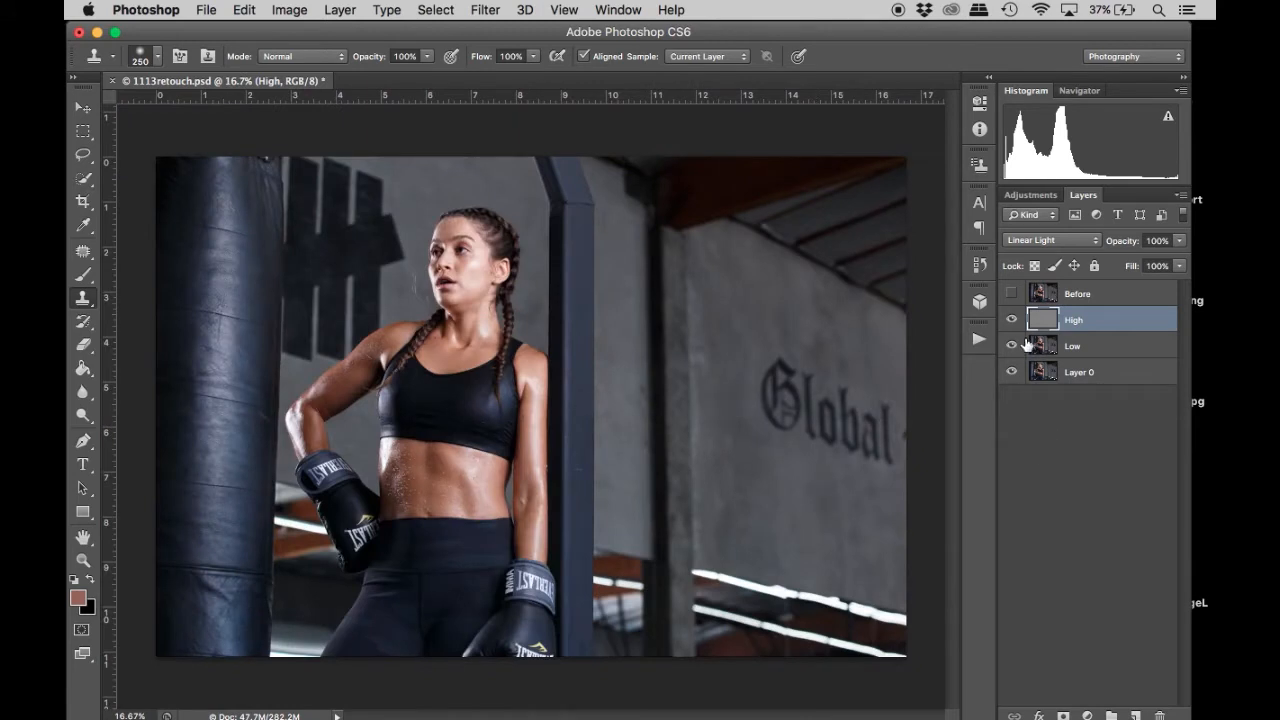
left_click(1008, 295)
left_click(1008, 295)
left_click(1008, 294)
left_click(1008, 294)
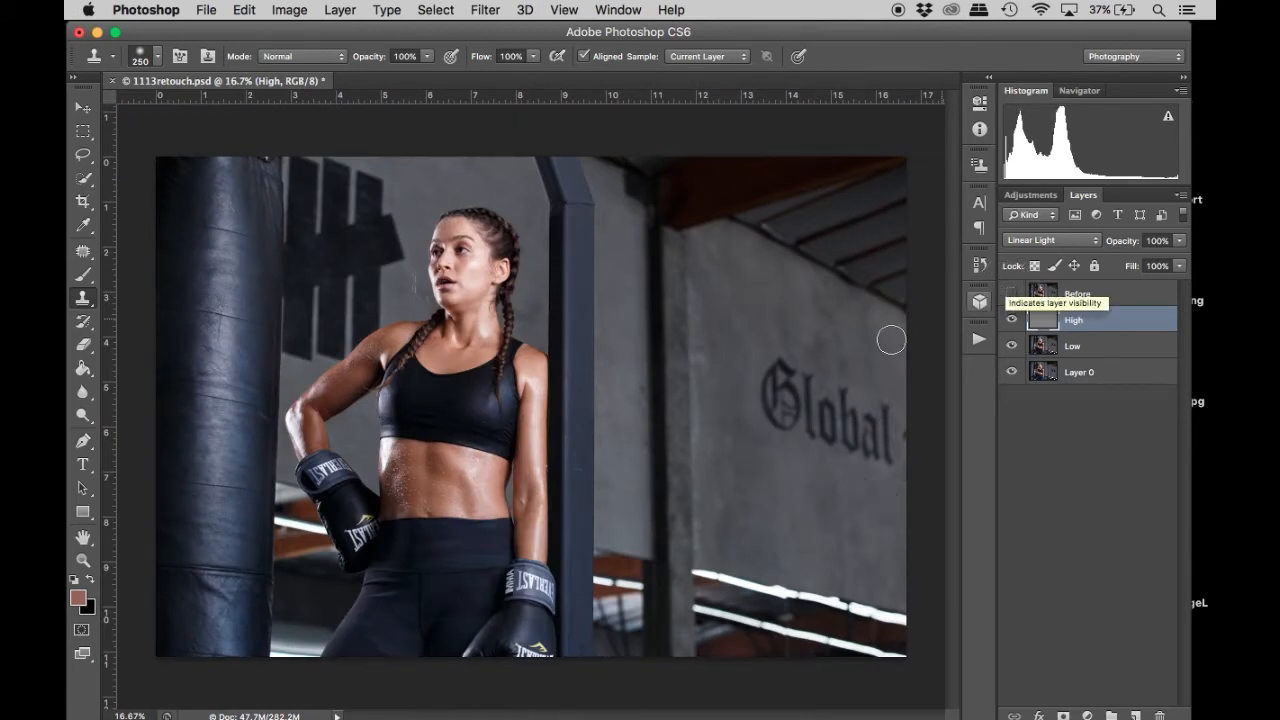
On the Low layer, clone wall tone over the remaining dark letter fragment at the image edge beside "Global".
left_click(83, 560)
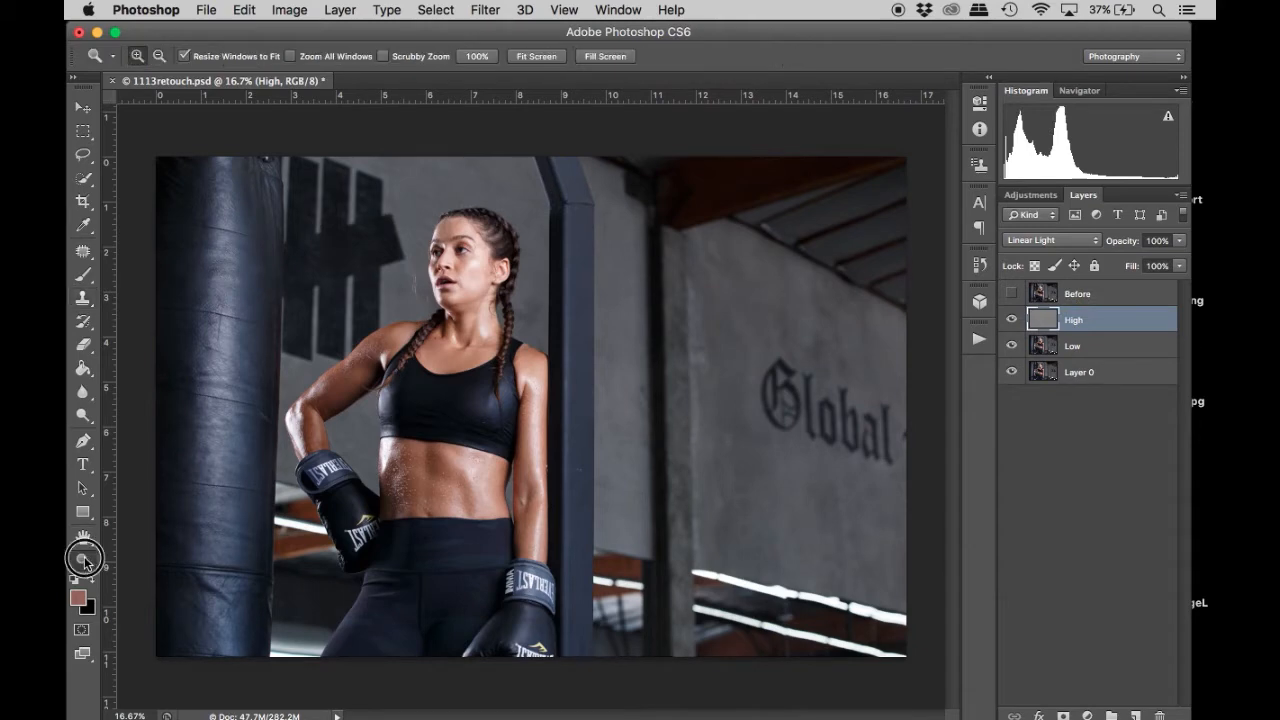
left_click(895, 535)
scroll(808, 483, "up", 5)
scroll(808, 483, "right", 3)
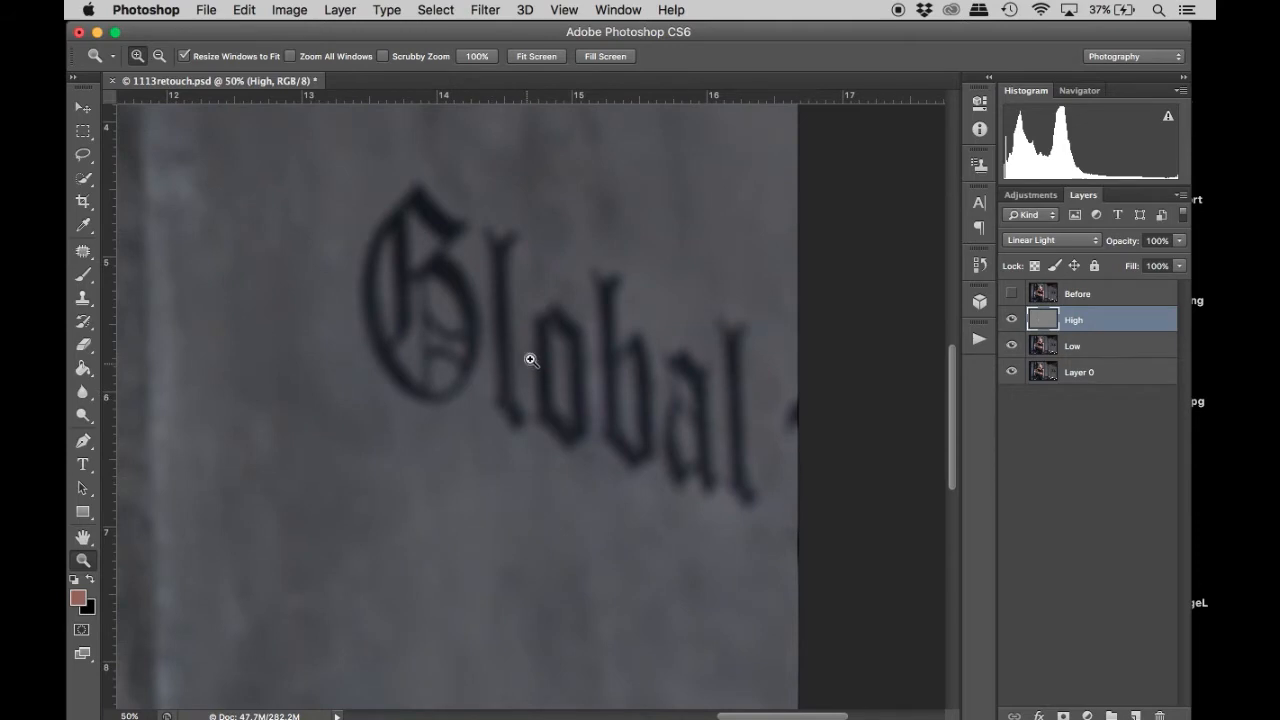
scroll(589, 408, "down", 3)
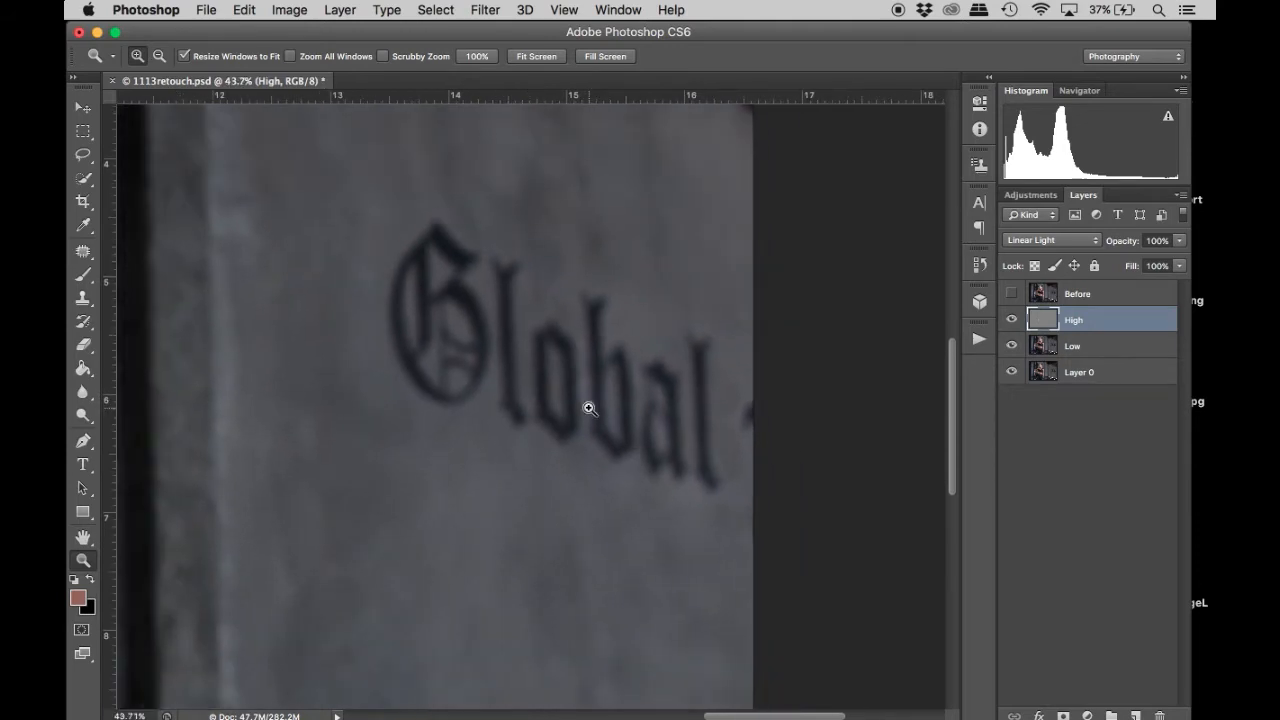
key("s")
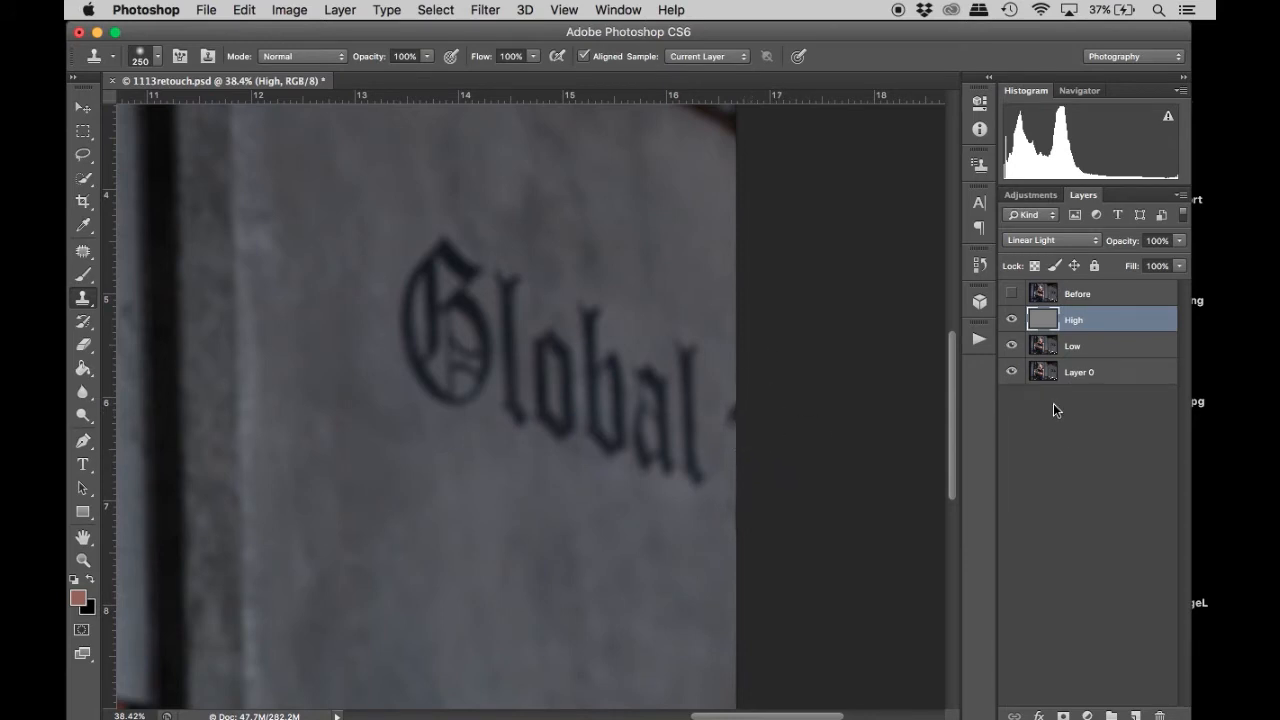
left_click(1039, 345)
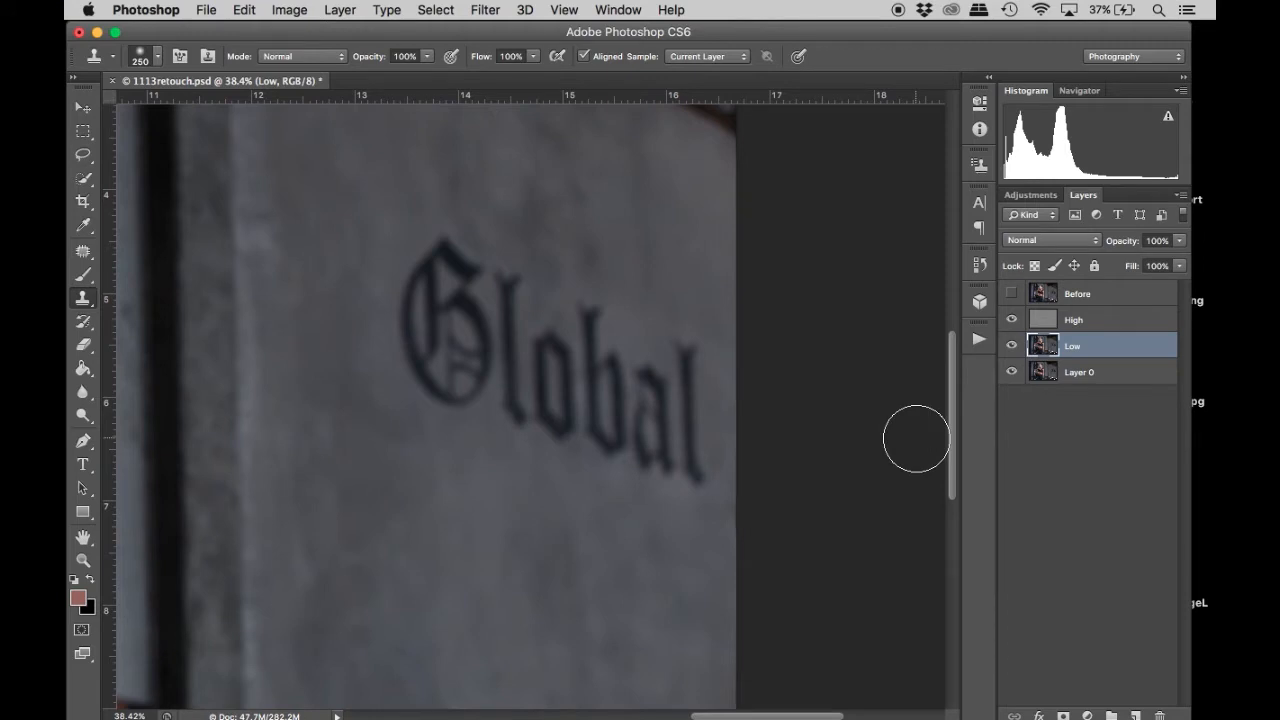
Outline the whole "Global" lettering on the Low layer with the Patch tool.
left_click(83, 250)
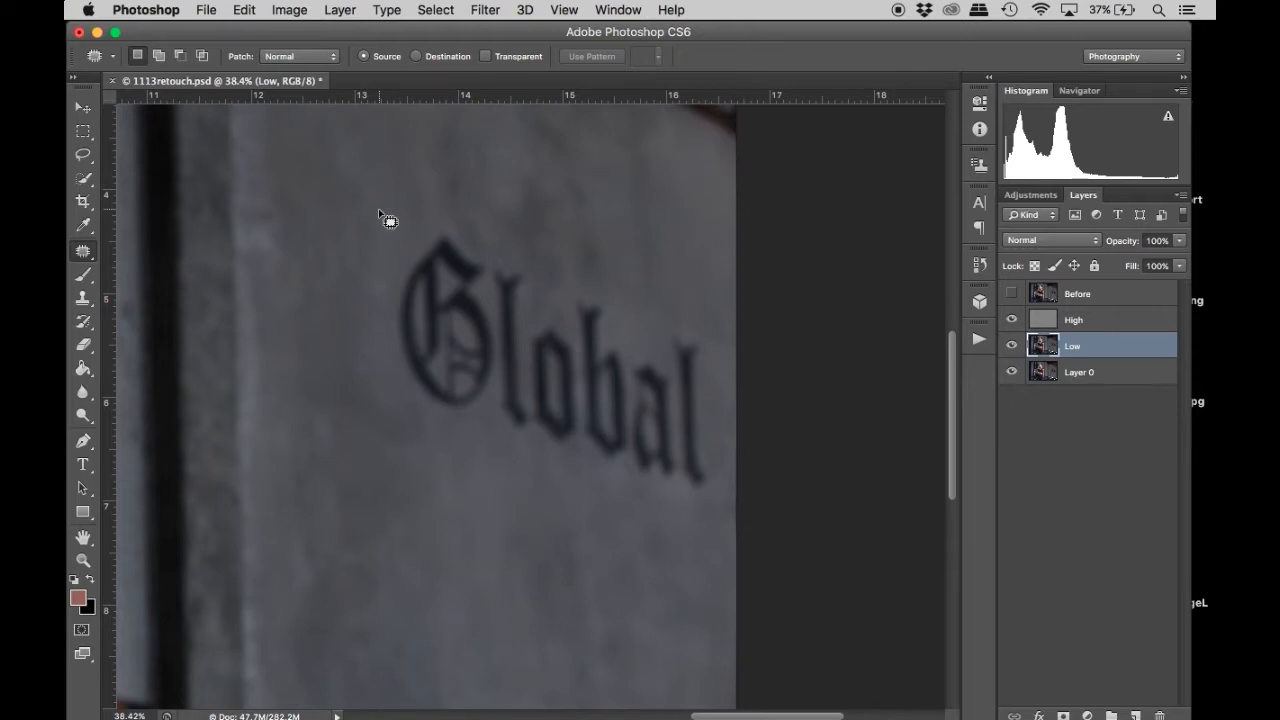
left_click(88, 255)
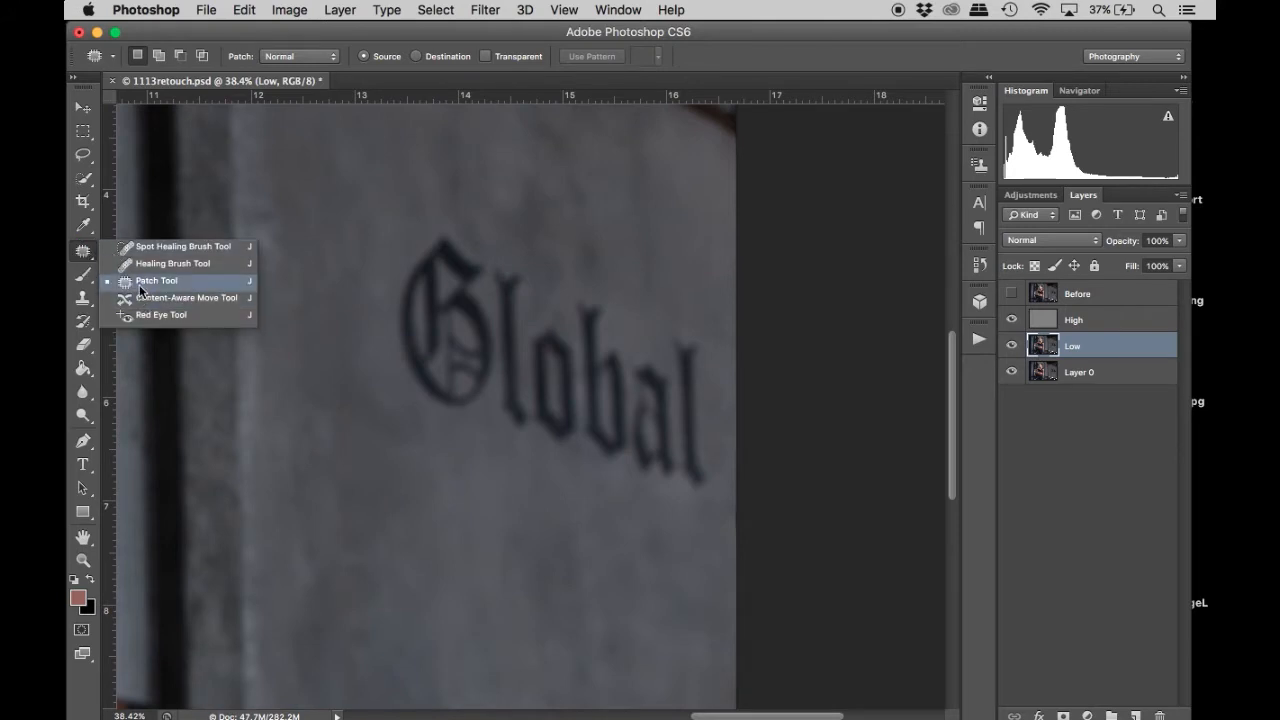
left_click(140, 283)
mouse_move(510, 247)
left_mouse_down()
mouse_move(466, 226)
mouse_move(413, 237)
mouse_move(380, 280)
mouse_move(377, 342)
mouse_move(416, 405)
mouse_move(490, 452)
mouse_move(682, 505)
mouse_move(712, 494)
mouse_move(715, 474)
mouse_move(700, 334)
mouse_move(616, 266)
left_mouse_up()
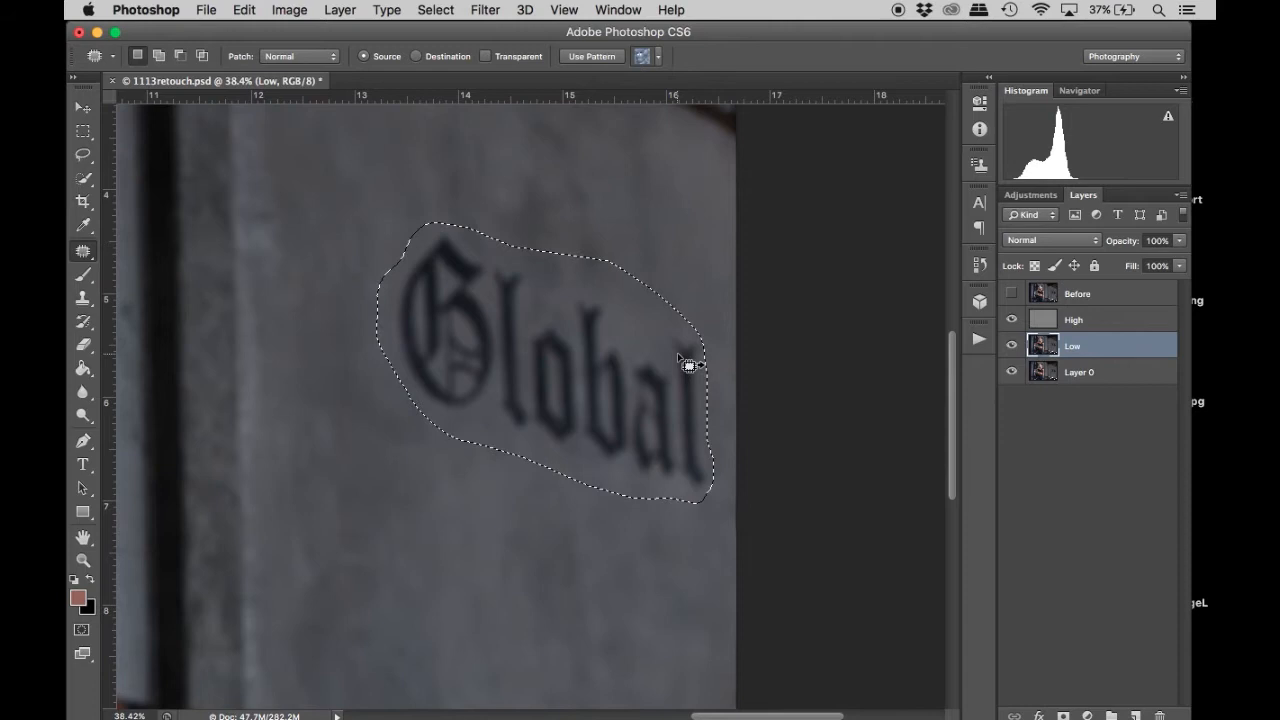
Refine the patch outline to follow the upper edge of "Global" more closely, and hide the High layer.
left_click(180, 58)
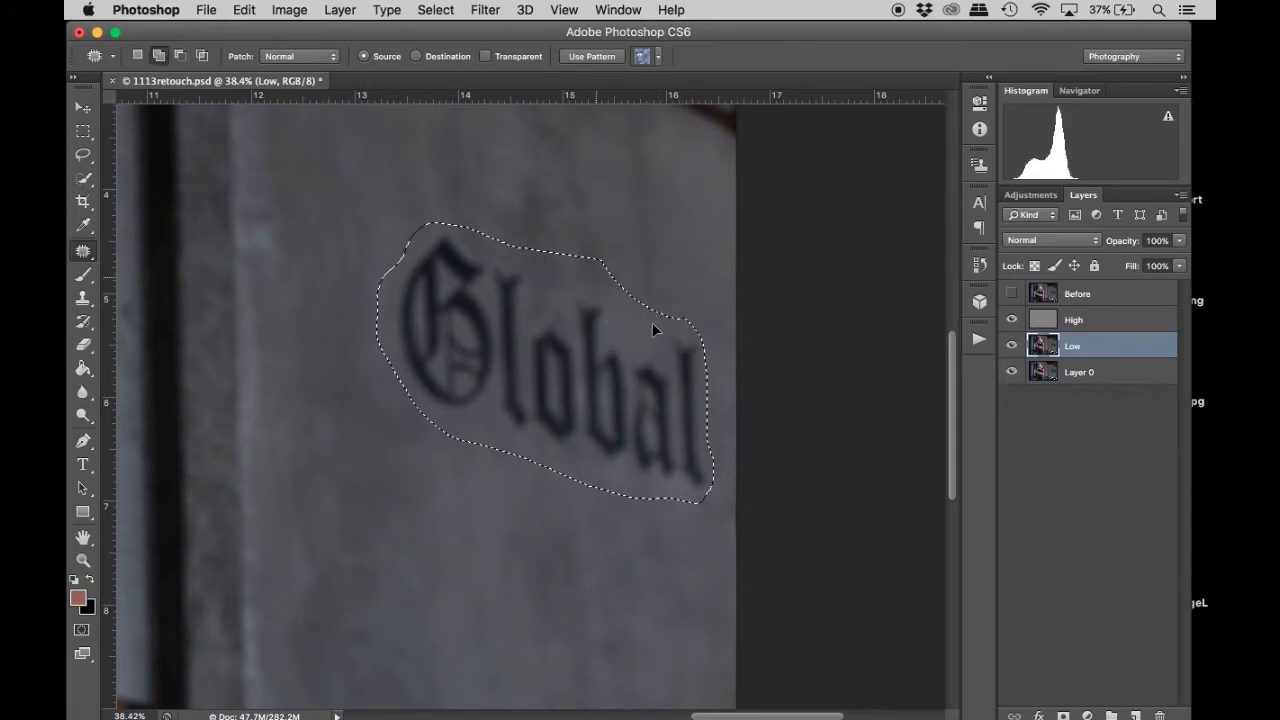
left_click(138, 54)
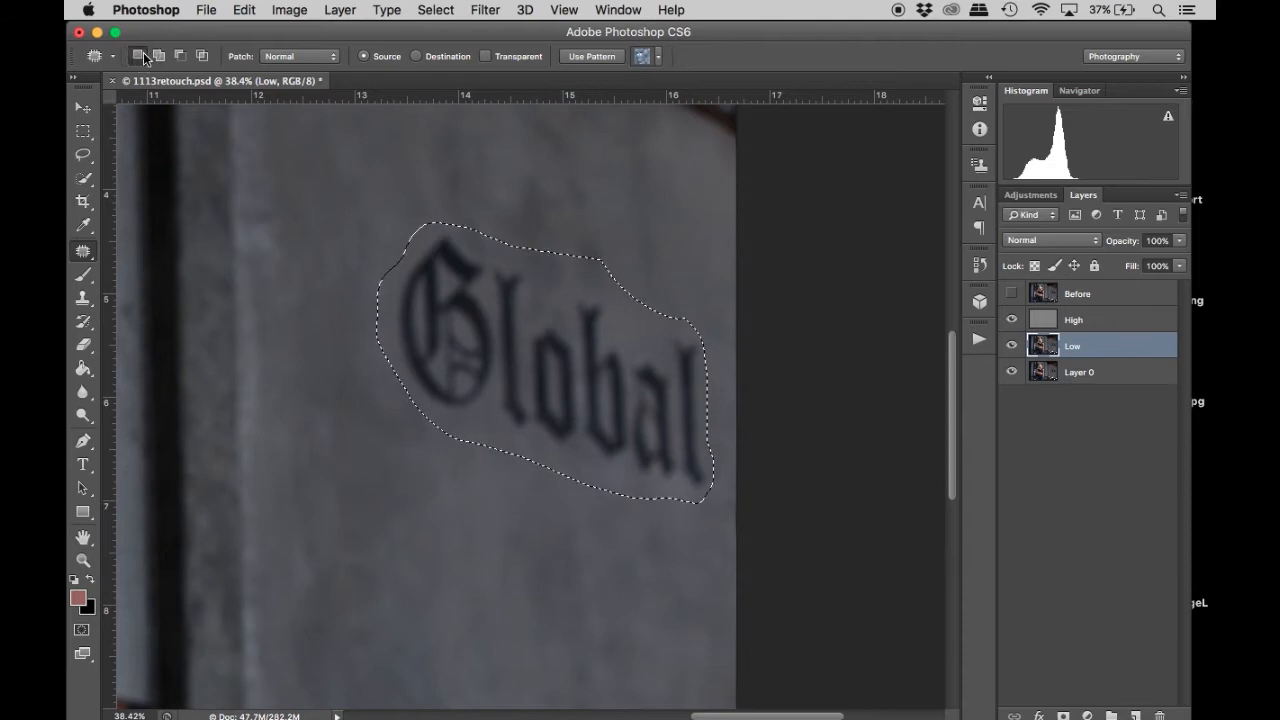
left_click(618, 264)
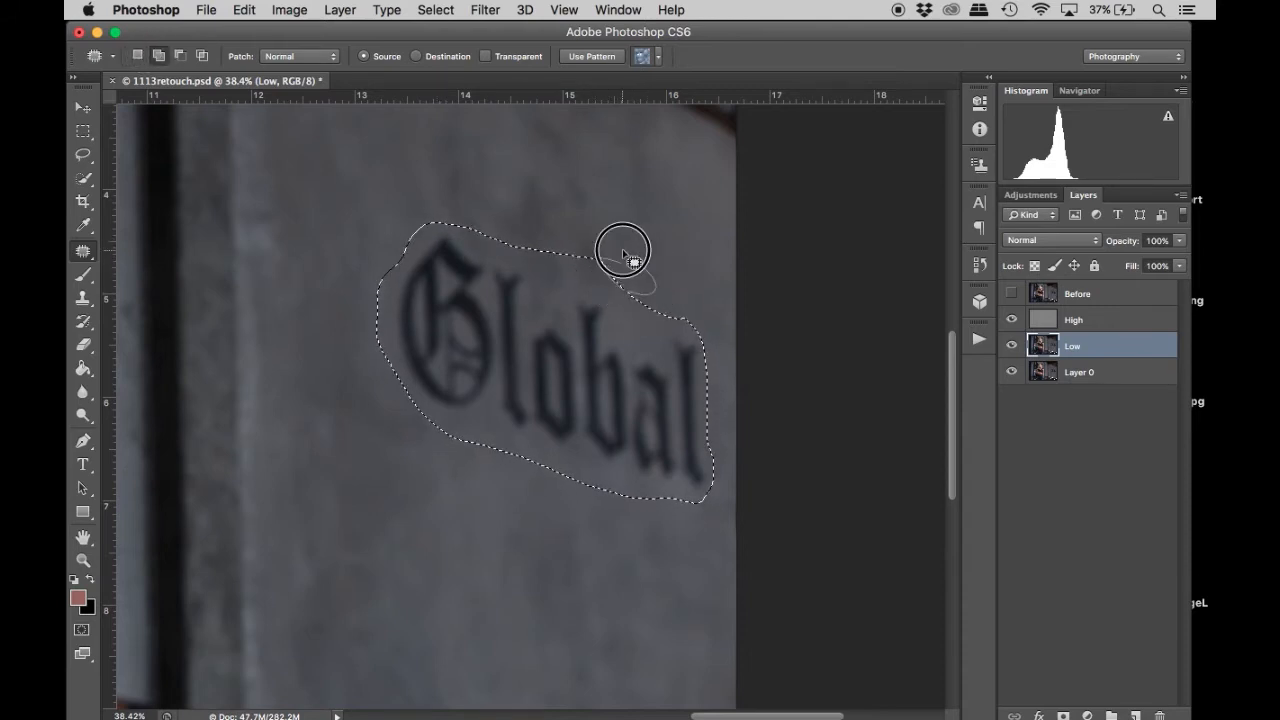
key("alt")
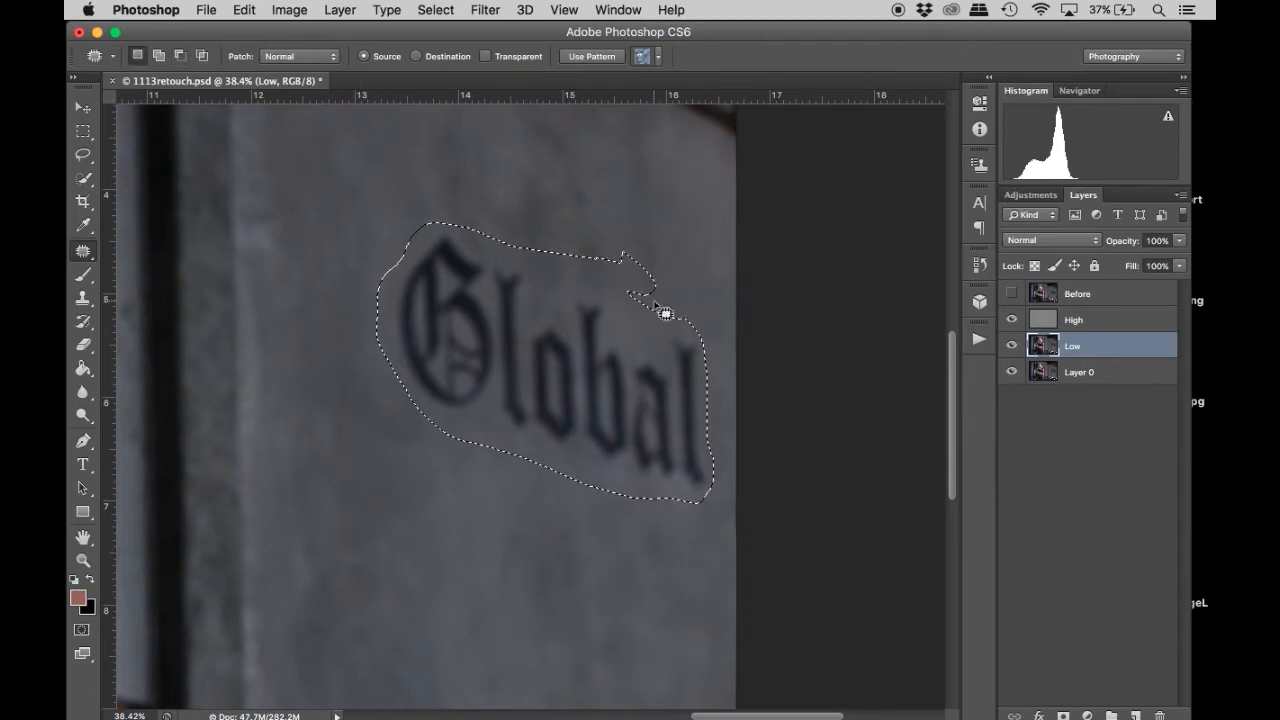
key("shift")
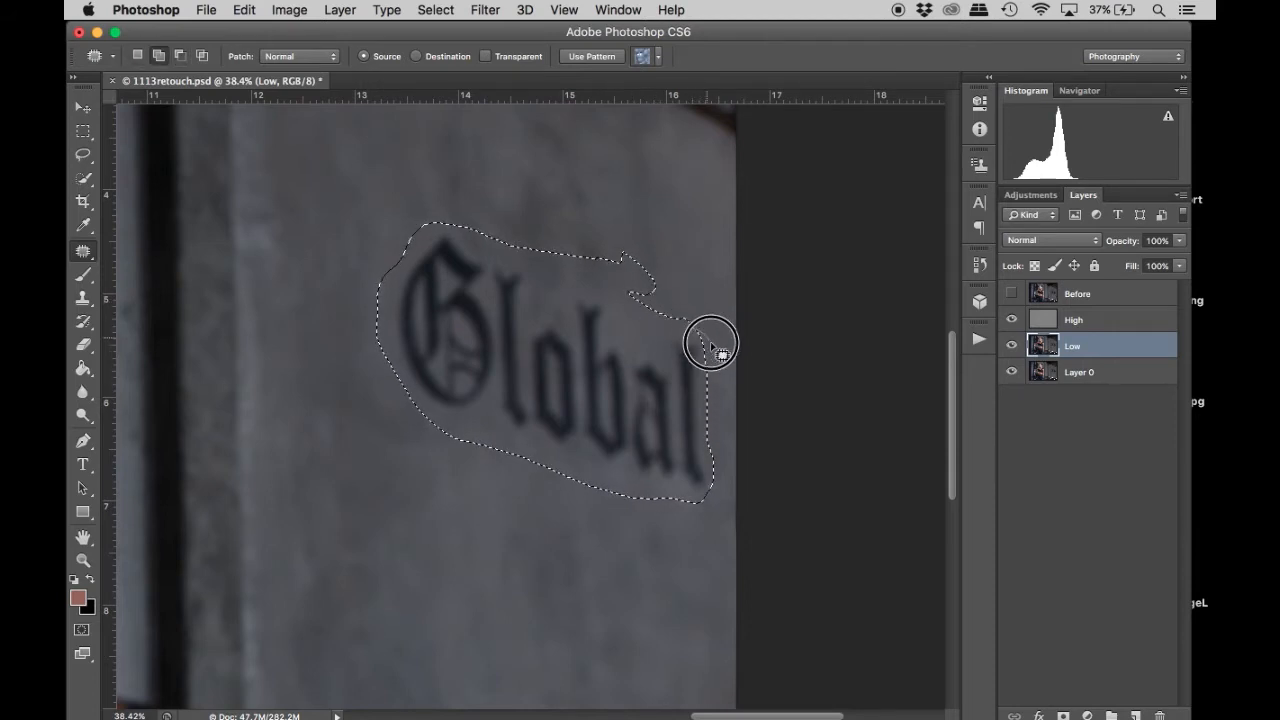
left_click(1012, 321)
key("alt")
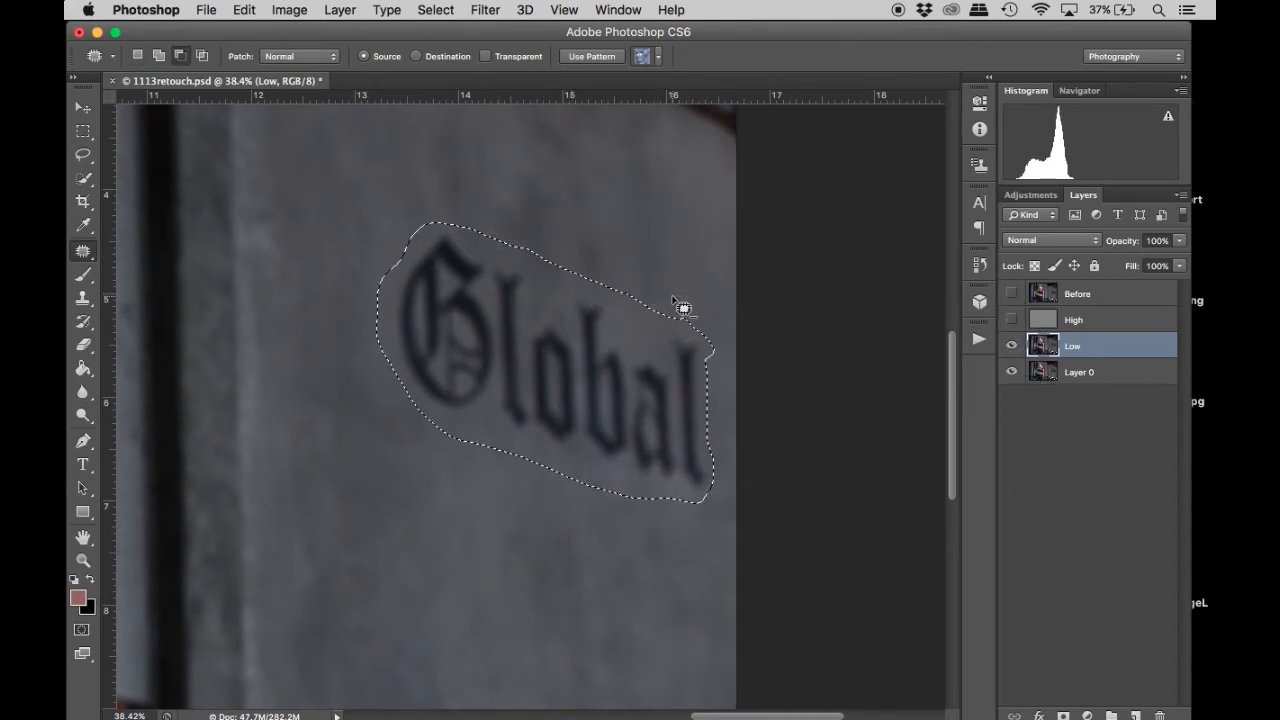
Patch the outlined "Global" lettering with clean wall tone from directly below it, and clear the selection.
scroll(657, 326, "down", 2)
key("super+minus")
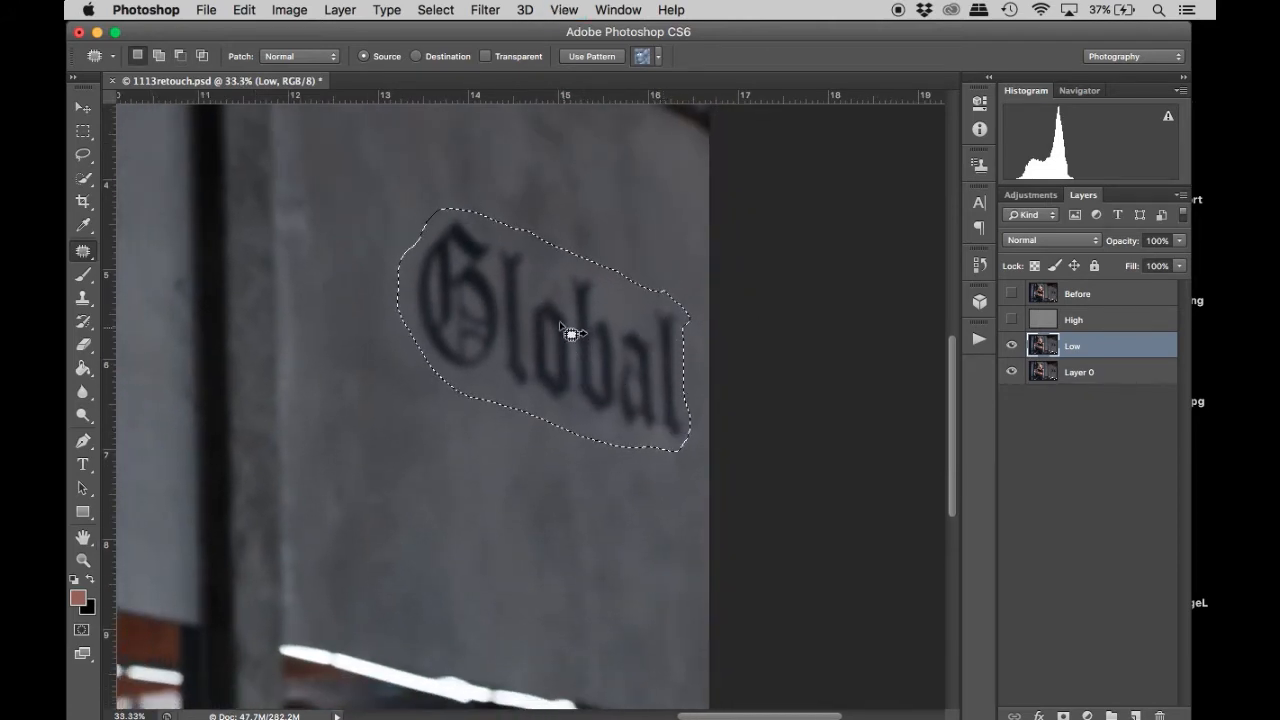
left_click_drag(557, 336, 530, 556)
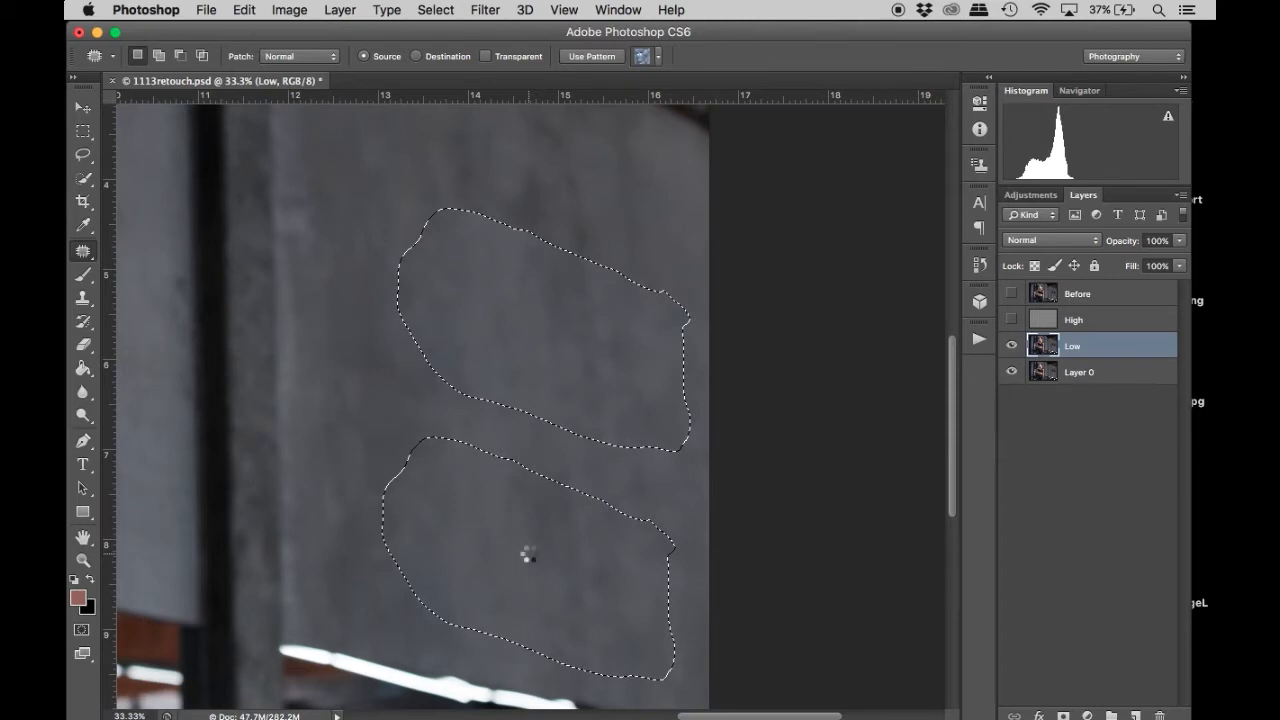
left_click_drag(527, 551, 527, 551)
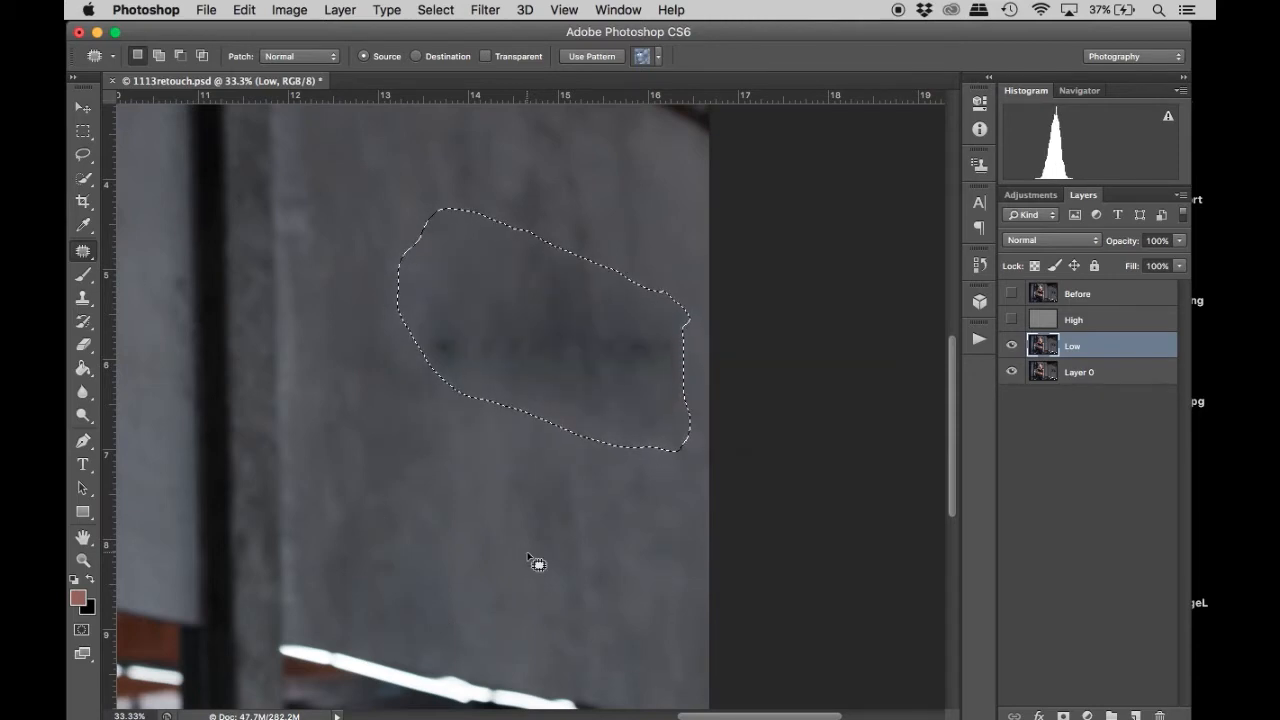
left_click(560, 505)
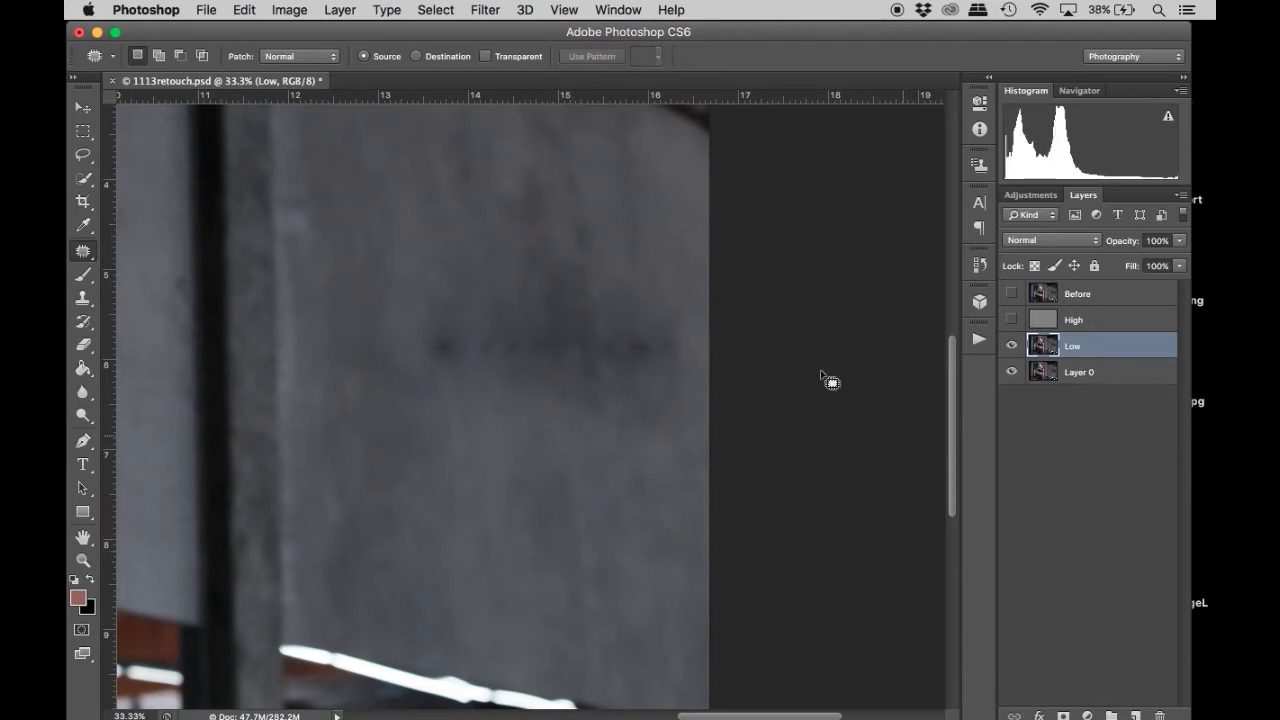
Patch the dark smudges across the upper and central parts of the removed lettering with nearby clean wall.
mouse_move(643, 258)
left_mouse_down()
mouse_move(669, 300)
mouse_move(557, 286)
mouse_move(640, 245)
left_mouse_up()
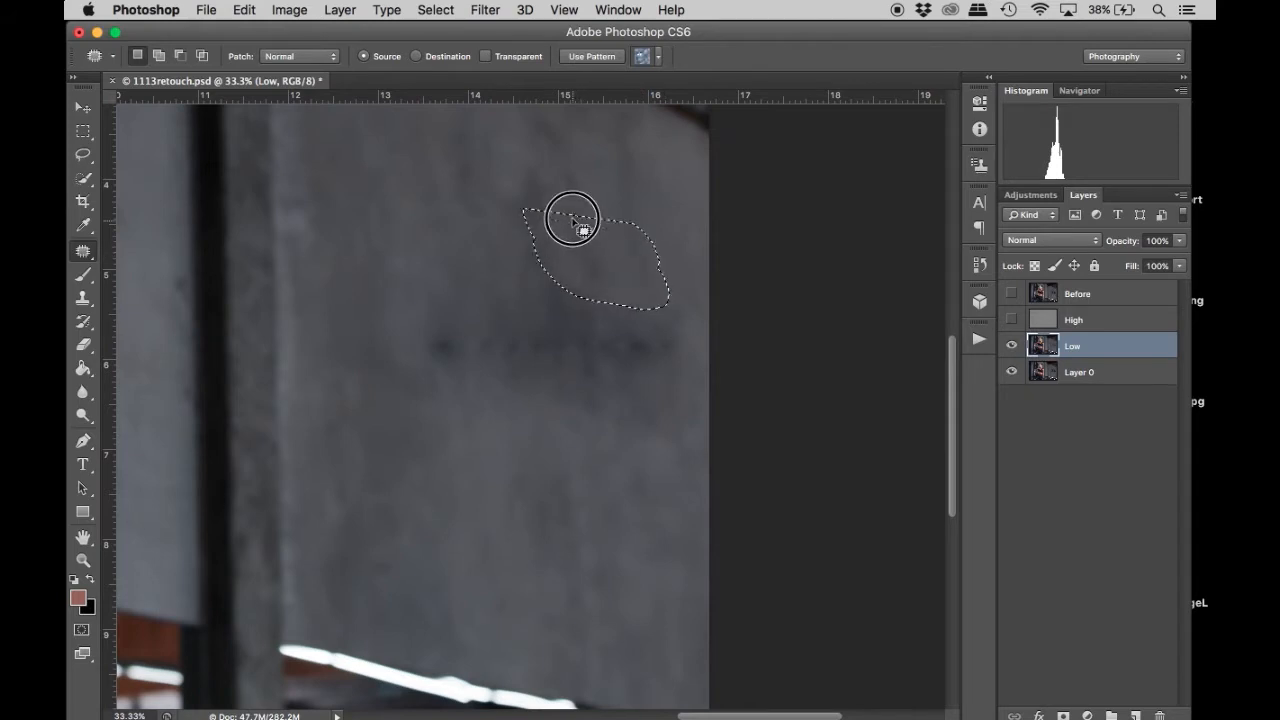
left_click_drag(572, 219, 571, 197)
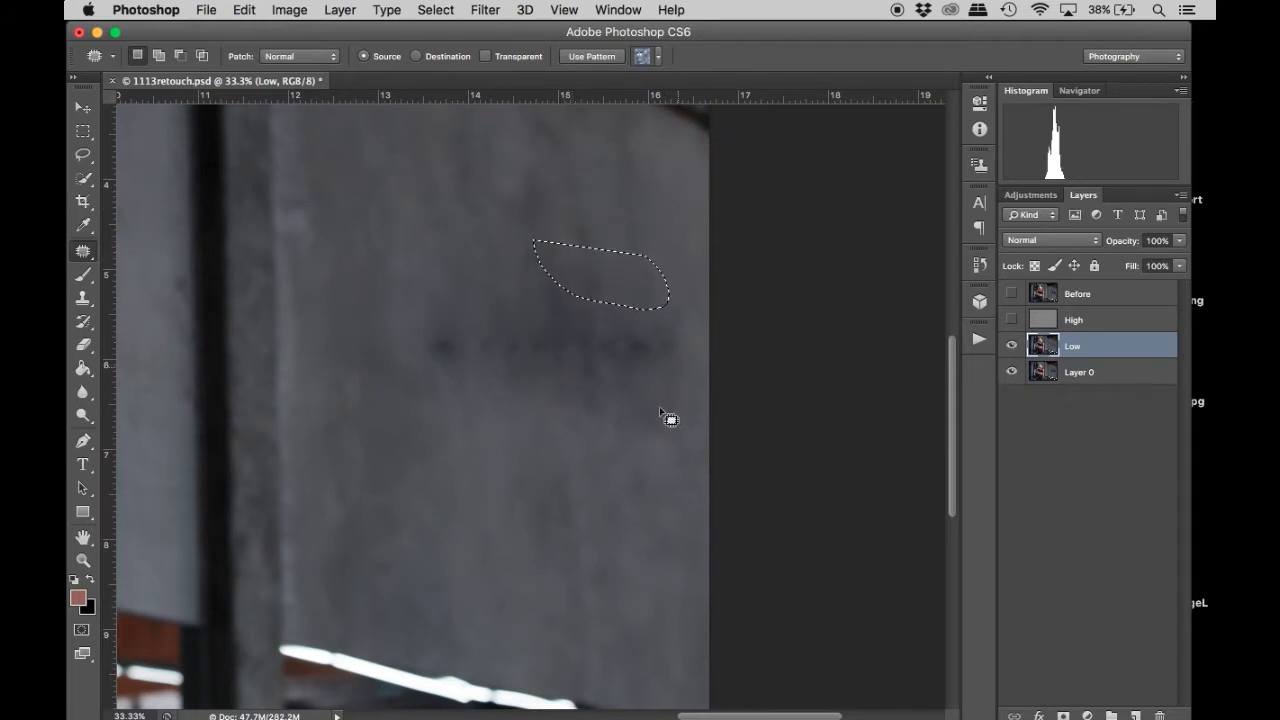
left_click(622, 430)
mouse_move(585, 323)
left_mouse_down()
mouse_move(515, 315)
mouse_move(429, 369)
mouse_move(533, 407)
mouse_move(515, 483)
left_mouse_up()
left_click(623, 446)
mouse_move(627, 318)
left_mouse_down()
mouse_move(538, 327)
mouse_move(621, 382)
mouse_move(644, 355)
mouse_move(577, 455)
left_mouse_up()
left_click(429, 349)
Patch the dark spot where the "G" stood and the uneven tone where the last letters were.
mouse_move(418, 337)
left_mouse_down()
mouse_move(355, 358)
mouse_move(416, 340)
left_mouse_up()
left_click_drag(400, 394, 423, 479)
left_click(589, 391)
mouse_move(659, 287)
left_mouse_down()
mouse_move(677, 349)
mouse_move(563, 274)
mouse_move(646, 242)
left_mouse_up()
left_click(603, 384)
mouse_move(620, 288)
left_mouse_down()
mouse_move(566, 303)
mouse_move(651, 360)
mouse_move(580, 209)
mouse_move(591, 380)
mouse_move(605, 282)
left_mouse_up()
left_click(663, 306)
left_click_drag(603, 340, 590, 504)
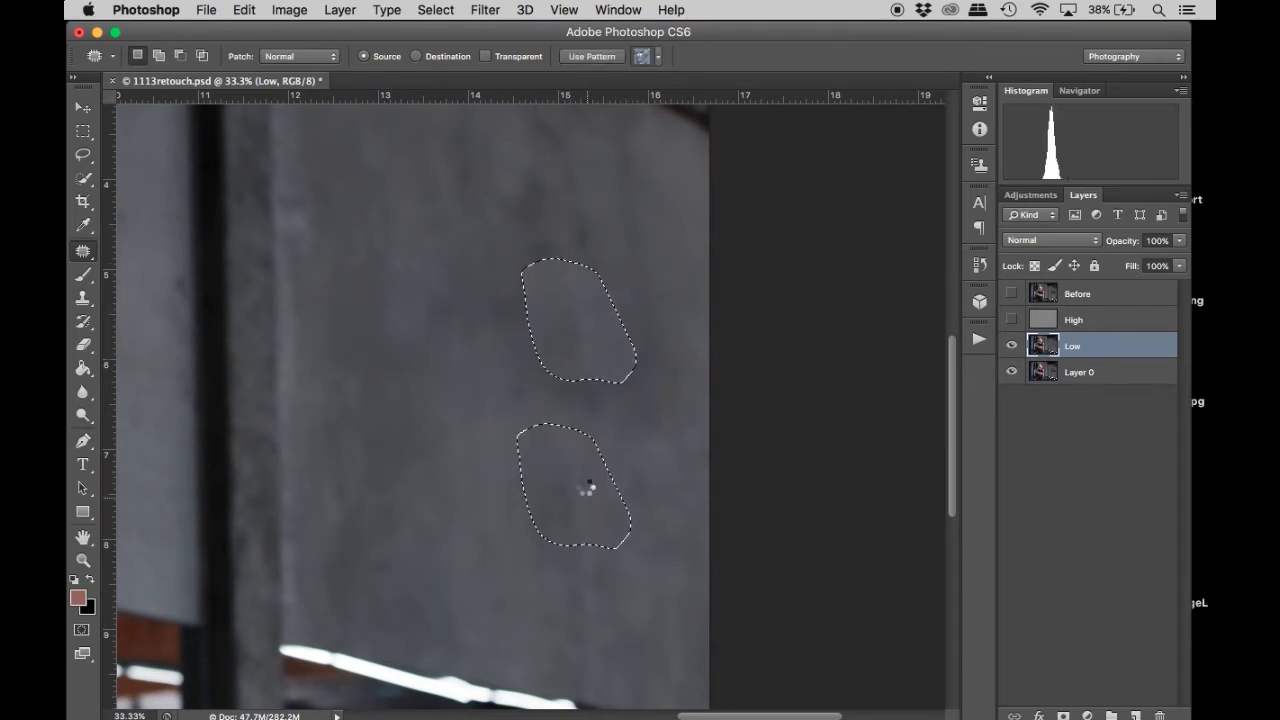
Patch the uneven wall tone at the lower end of the removed lettering with wall from below.
left_click_drag(655, 418, 651, 437)
left_click(657, 391)
mouse_move(654, 367)
left_mouse_down()
mouse_move(677, 443)
mouse_move(540, 318)
left_mouse_up()
left_click_drag(594, 423, 596, 536)
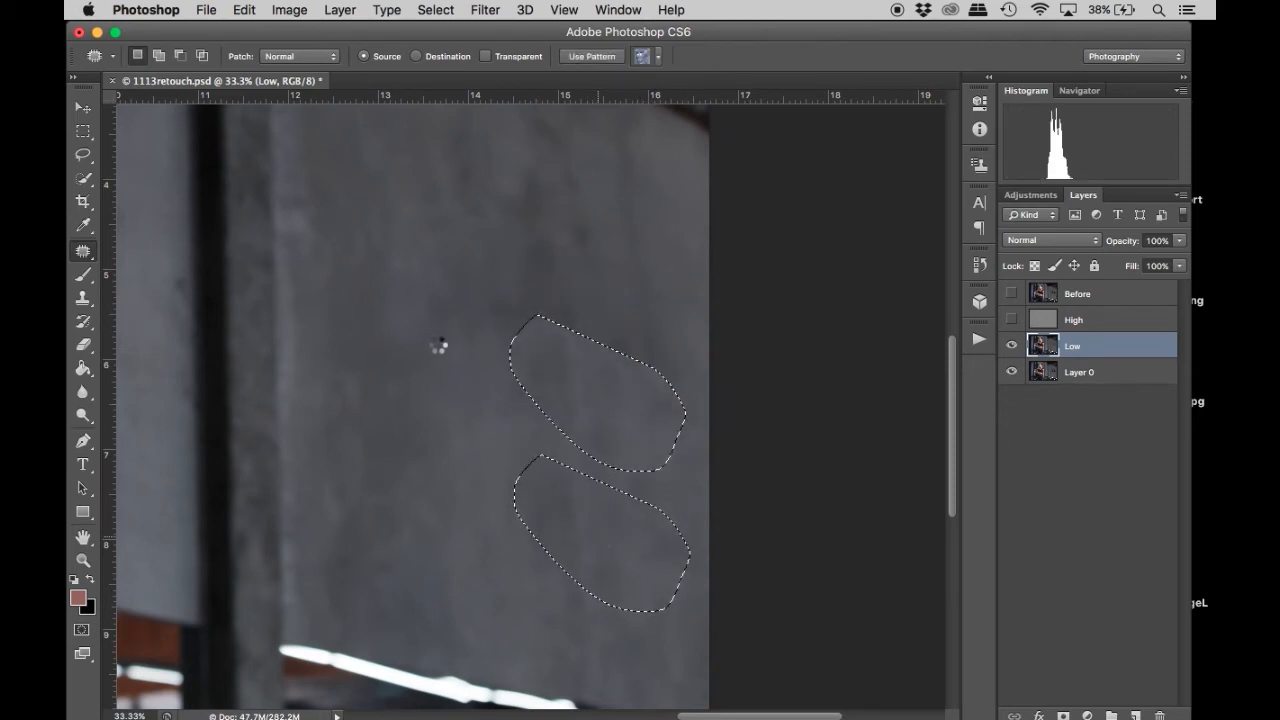
left_click(603, 280)
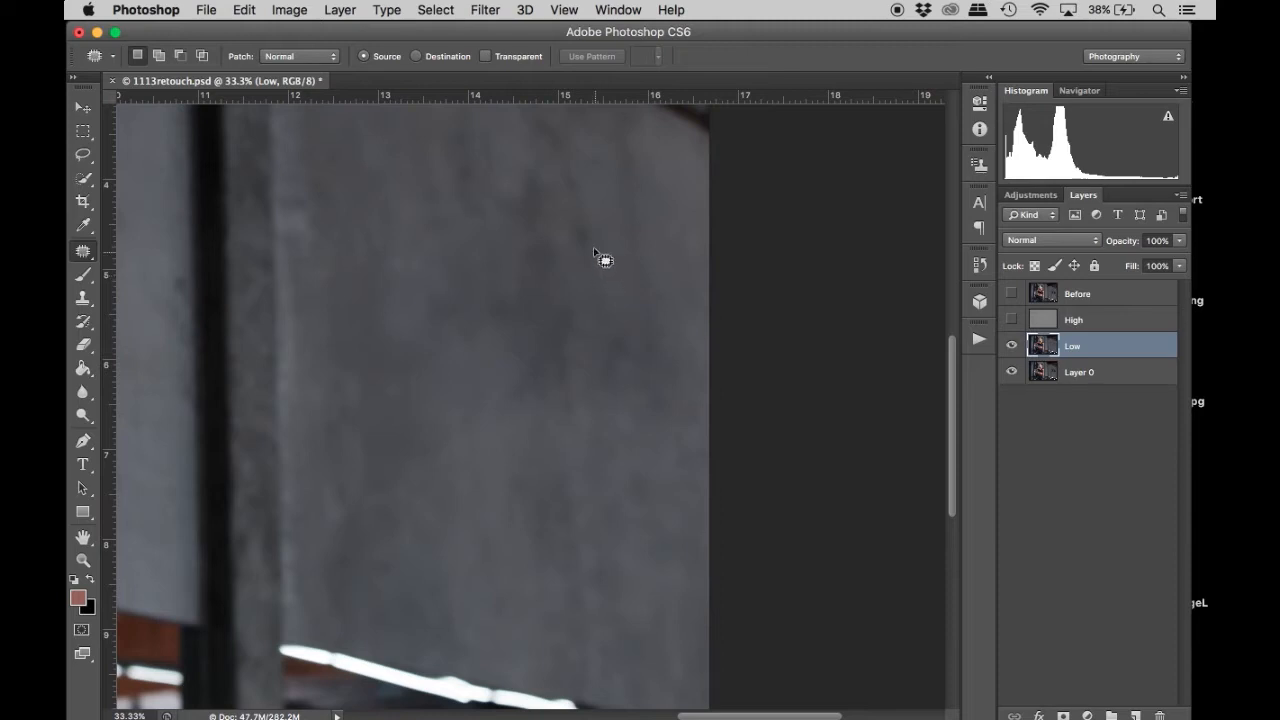
Even out the middle of the wall by patching large areas with lighter wall tone from lower down.
mouse_move(574, 126)
left_mouse_down()
mouse_move(506, 251)
mouse_move(643, 260)
mouse_move(429, 357)
left_mouse_up()
mouse_move(587, 388)
left_mouse_down()
mouse_move(612, 319)
mouse_move(650, 331)
mouse_move(654, 425)
left_mouse_up()
mouse_move(678, 346)
left_mouse_down()
mouse_move(617, 410)
mouse_move(466, 271)
mouse_move(520, 232)
left_mouse_up()
left_click_drag(606, 377, 505, 509)
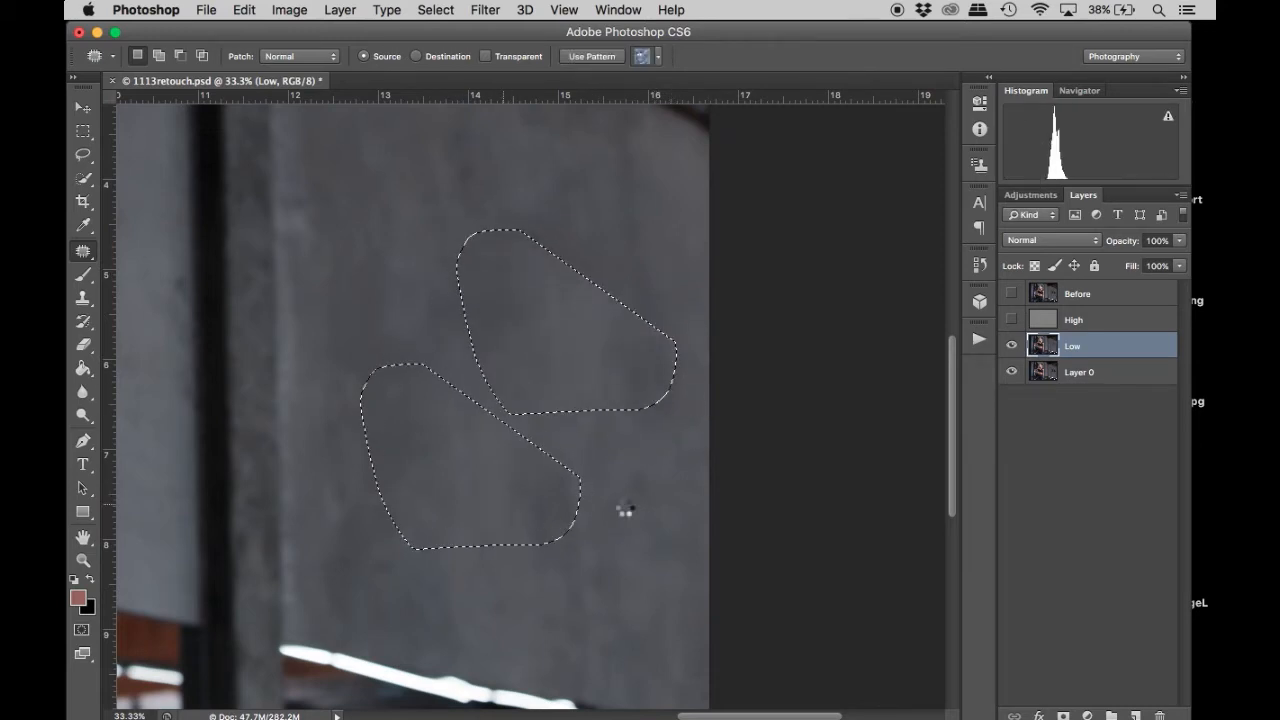
key("super+d")
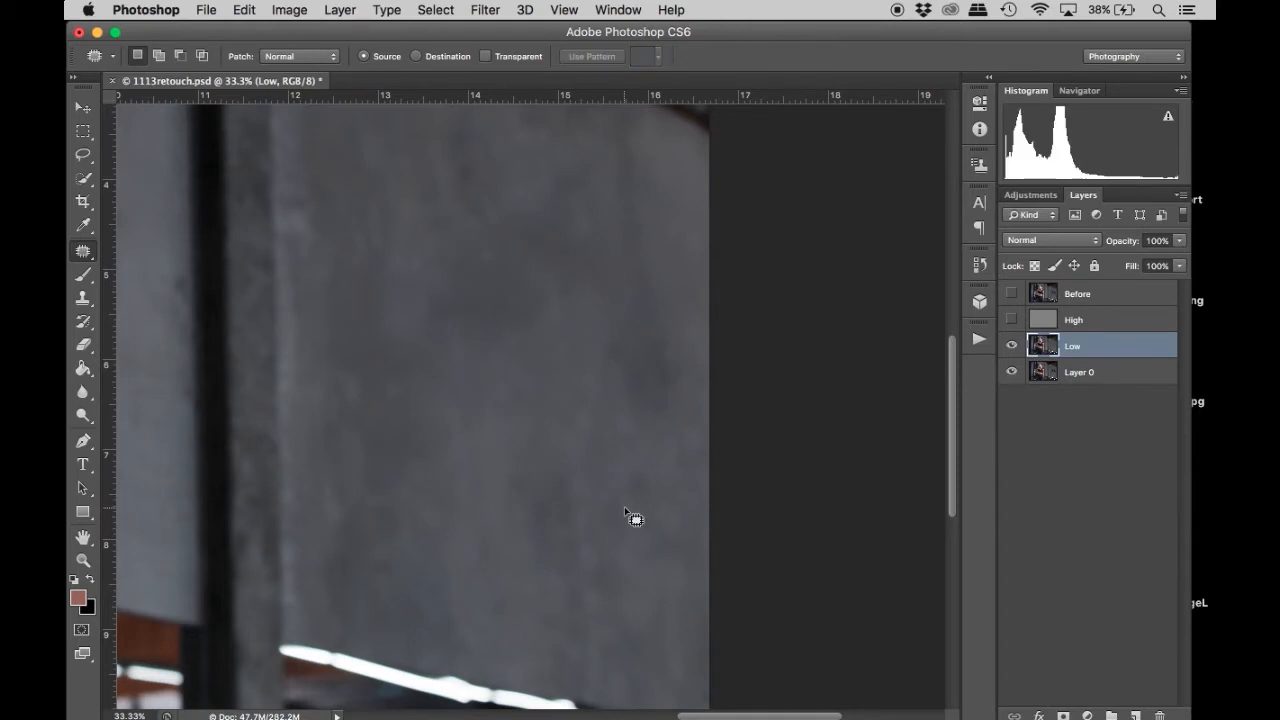
Patch the dark patch near the wall's outer edge and the blotchy tone in the wall's centre.
key("super+minus")
mouse_move(613, 330)
left_mouse_down()
mouse_move(597, 394)
mouse_move(640, 363)
mouse_move(628, 342)
left_mouse_up()
left_click_drag(615, 383, 569, 408)
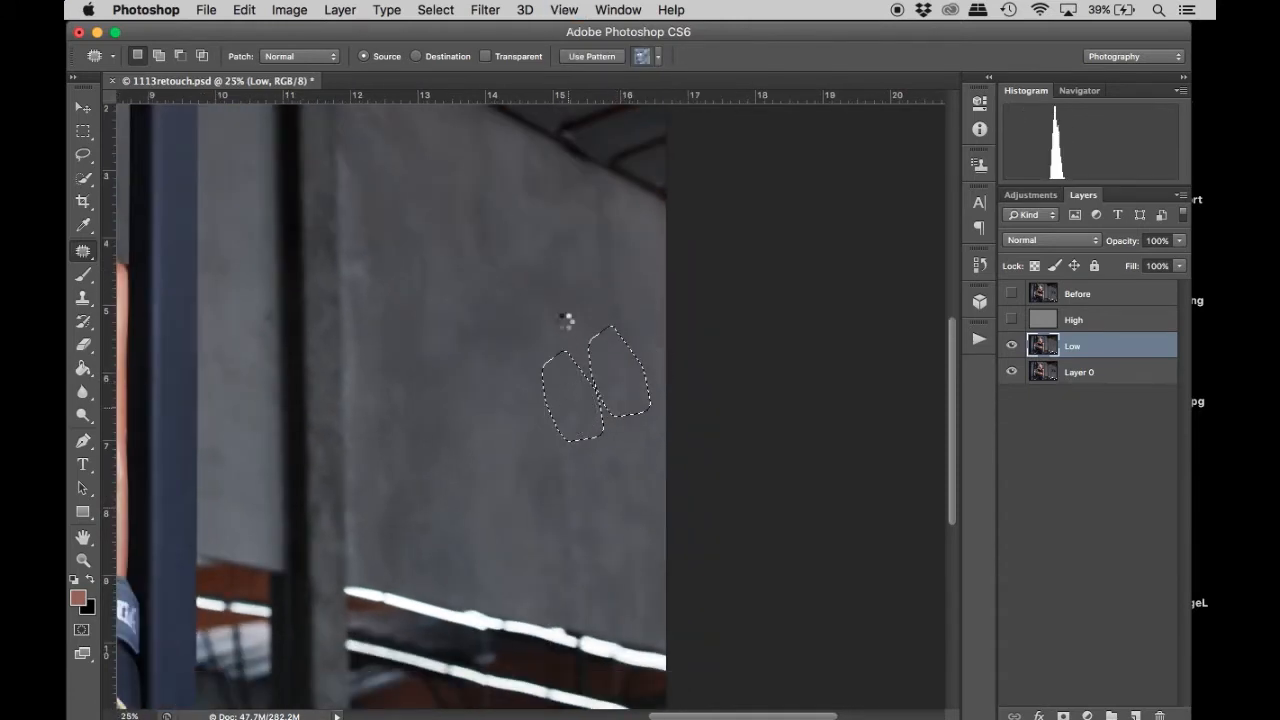
key("super+d")
mouse_move(529, 220)
left_mouse_down()
mouse_move(471, 193)
mouse_move(477, 260)
mouse_move(524, 250)
mouse_move(499, 248)
mouse_move(480, 289)
left_mouse_up()
mouse_move(545, 323)
left_mouse_down()
mouse_move(446, 357)
mouse_move(451, 292)
left_mouse_up()
left_click_drag(500, 350, 518, 400)
key("super+d")
Patch the remaining blotches on the upper wall below the roof beam with even tone from lower areas.
mouse_move(543, 262)
left_mouse_down()
mouse_move(544, 323)
mouse_move(605, 319)
mouse_move(586, 366)
left_mouse_up()
key("super+d")
mouse_move(551, 163)
left_mouse_down()
mouse_move(515, 217)
mouse_move(585, 246)
mouse_move(519, 275)
left_mouse_up()
key("super+d")
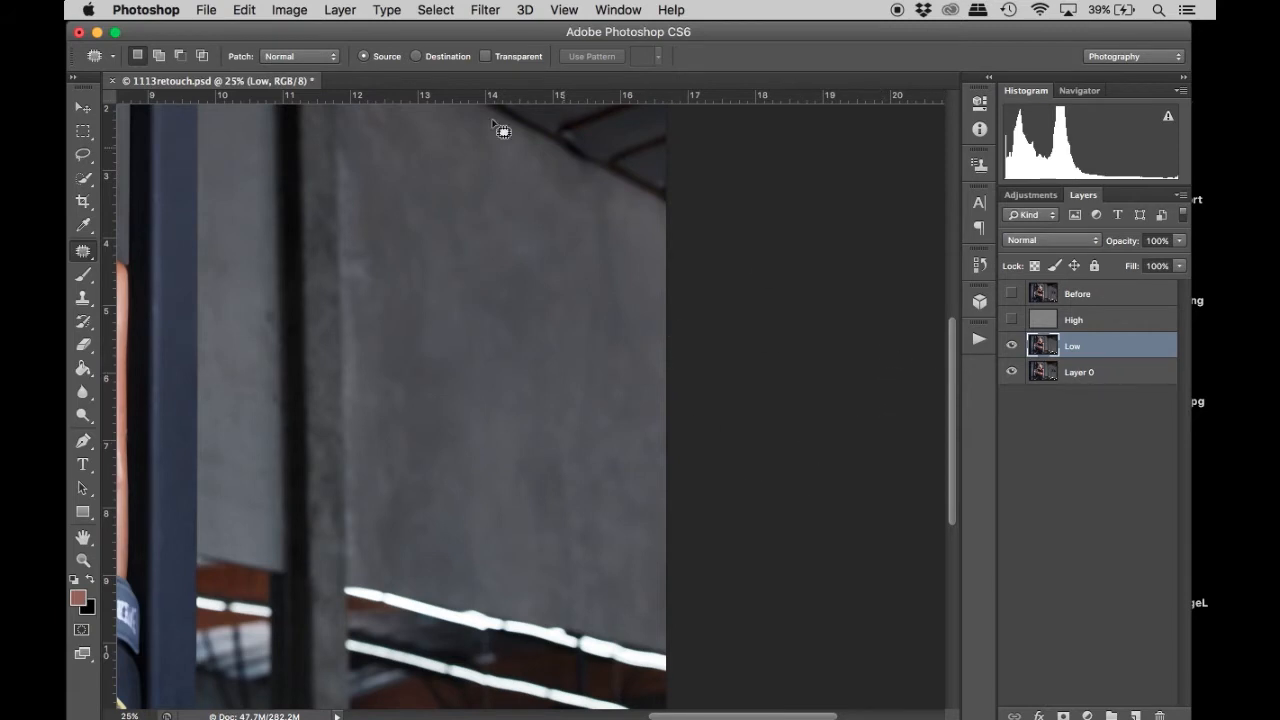
mouse_move(625, 195)
left_mouse_down()
mouse_move(598, 182)
mouse_move(557, 194)
mouse_move(622, 326)
mouse_move(649, 271)
mouse_move(625, 196)
left_mouse_up()
left_click_drag(617, 323, 626, 425)
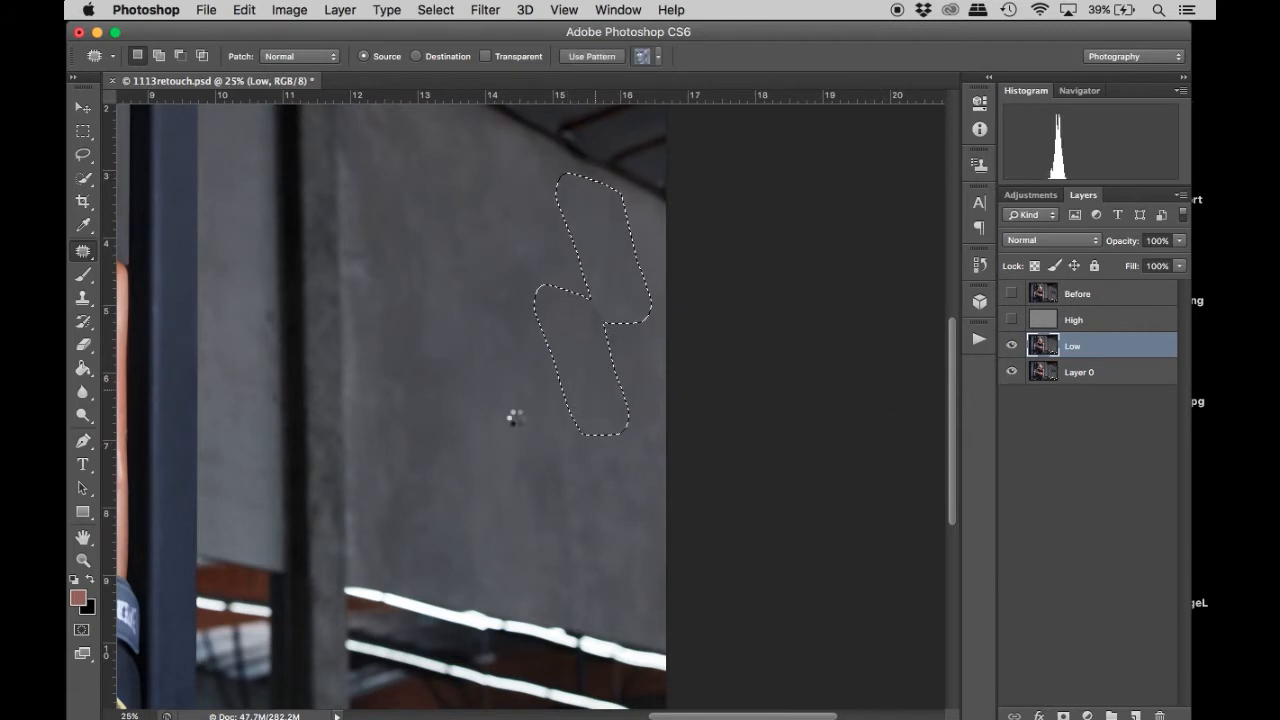
key("ctrl+d")
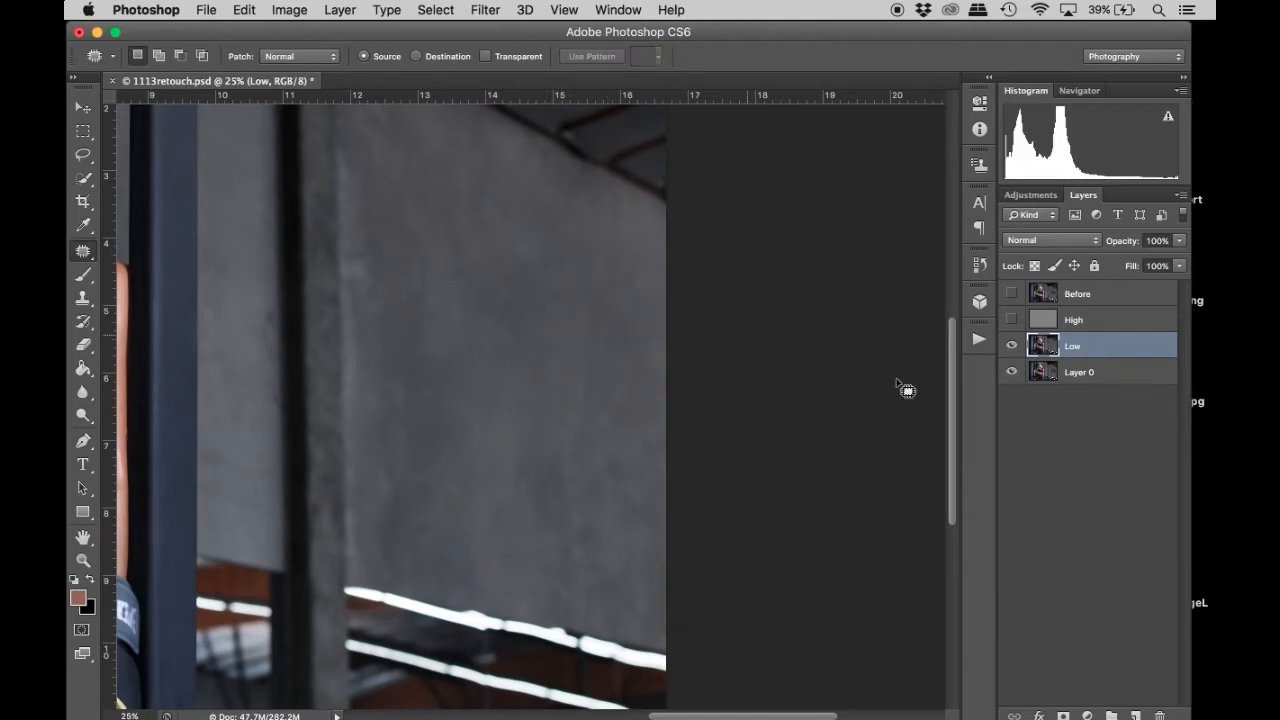
Compare the patched wall with the Before layer, and show and select the High layer.
left_click(1012, 298)
left_click(1012, 298)
left_click(1012, 320)
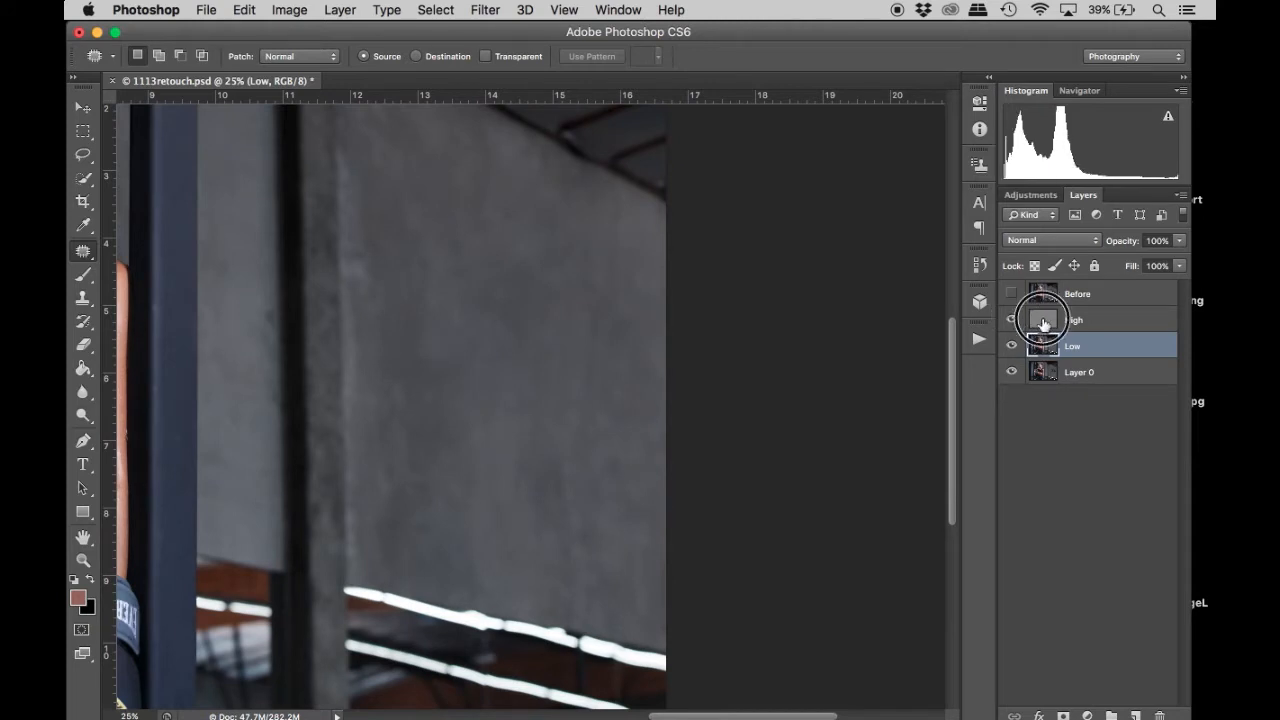
left_click(1044, 322)
With a 300 px Clone Stamp on the High layer, cover the leftover "Global" letter texture using clean wall texture from above.
key("super+plus")
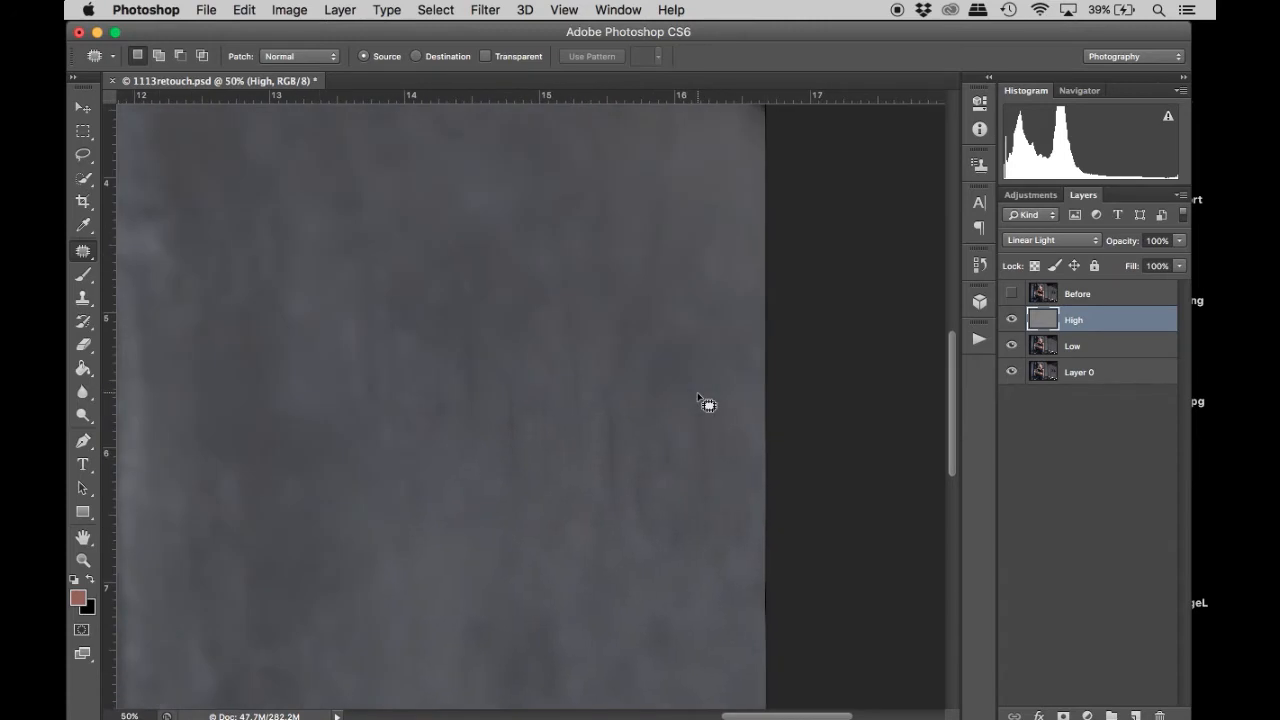
key("s")
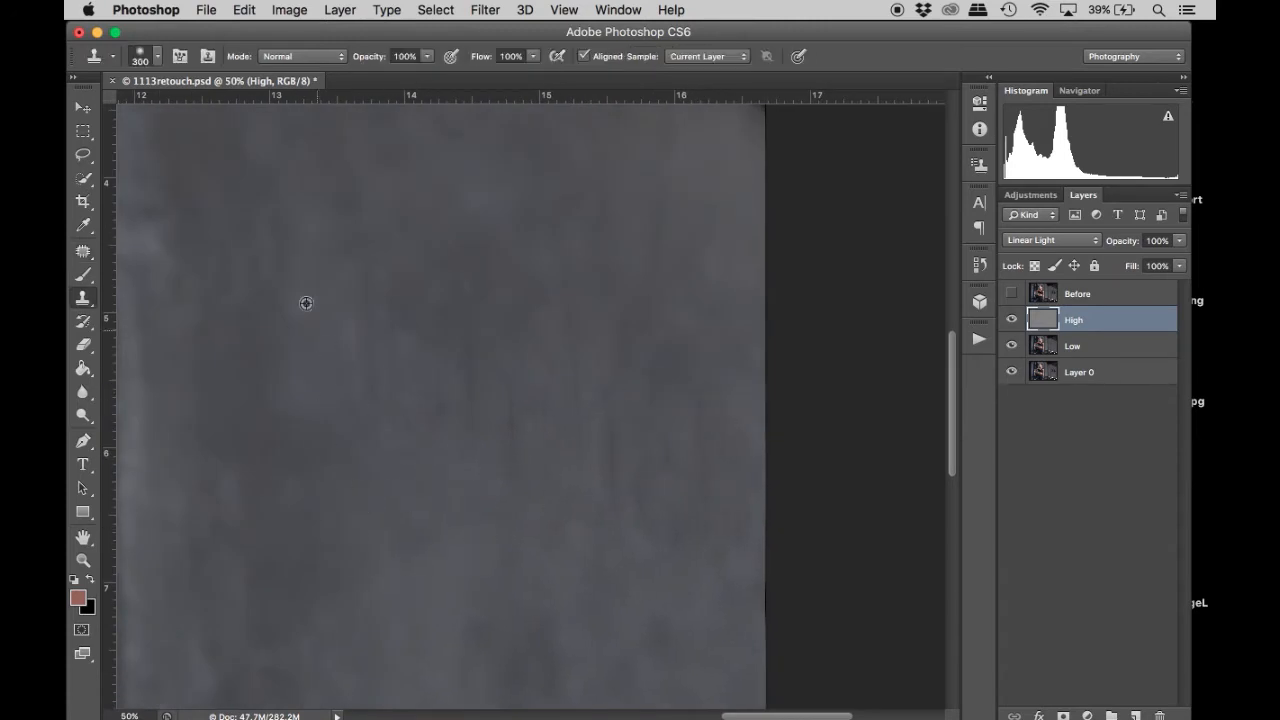
left_click(239, 177, "alt")
mouse_move(376, 280)
left_mouse_down()
mouse_move(332, 330)
mouse_move(398, 458)
left_mouse_up()
left_click(412, 235, "alt")
mouse_move(428, 347)
left_mouse_down()
mouse_move(455, 372)
mouse_move(506, 280)
left_mouse_up()
left_click(490, 323, "alt")
mouse_move(520, 408)
left_mouse_down()
mouse_move(517, 440)
mouse_move(556, 371)
left_mouse_up()
left_click(644, 253, "alt")
left_click(602, 389)
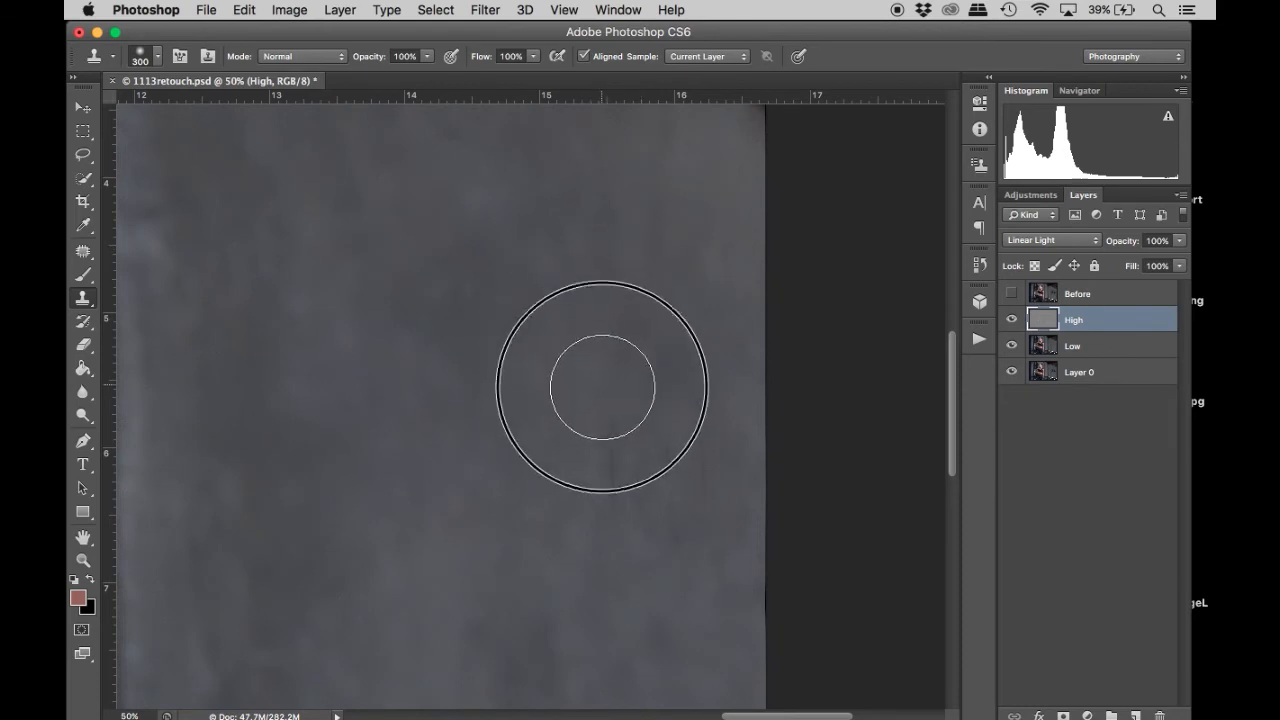
Clone clean wall texture from several fresh samples over the last letter traces on the High layer.
left_click(654, 323, "alt")
mouse_move(673, 420)
left_mouse_down()
mouse_move(757, 466)
mouse_move(704, 524)
mouse_move(668, 484)
left_mouse_up()
left_click(617, 348, "alt")
left_click(505, 412)
left_click(636, 498)
left_click(614, 389, "alt")
left_click(531, 293, "alt")
left_click(528, 367)
left_click(399, 243)
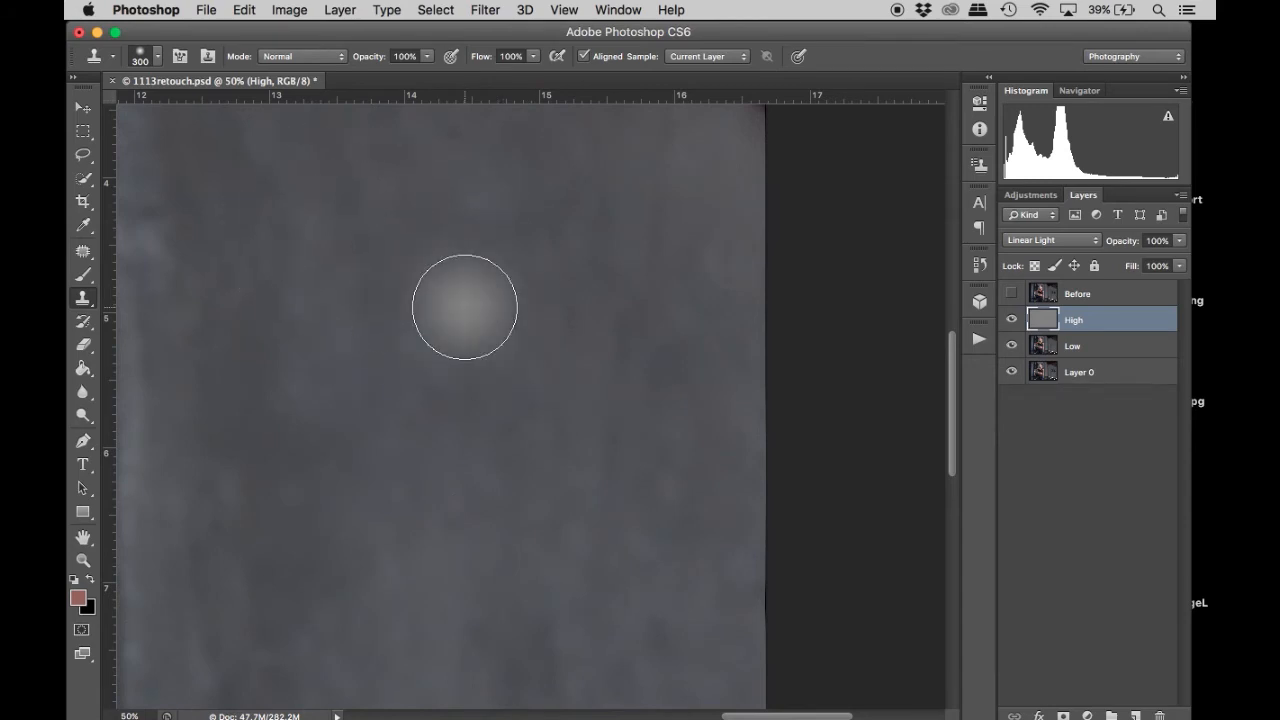
key("super+minus")
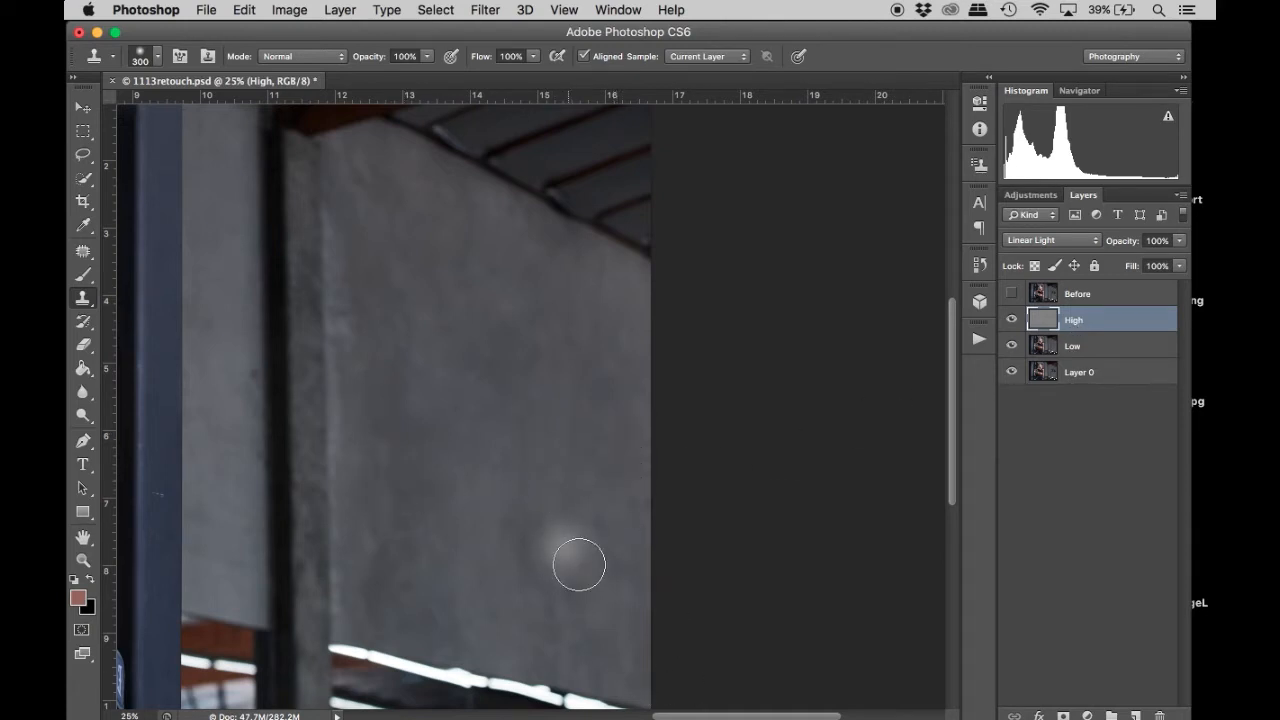
Add a new empty layer above the Low layer and sample the wall's grey with the Brush tool.
left_click(1065, 346)
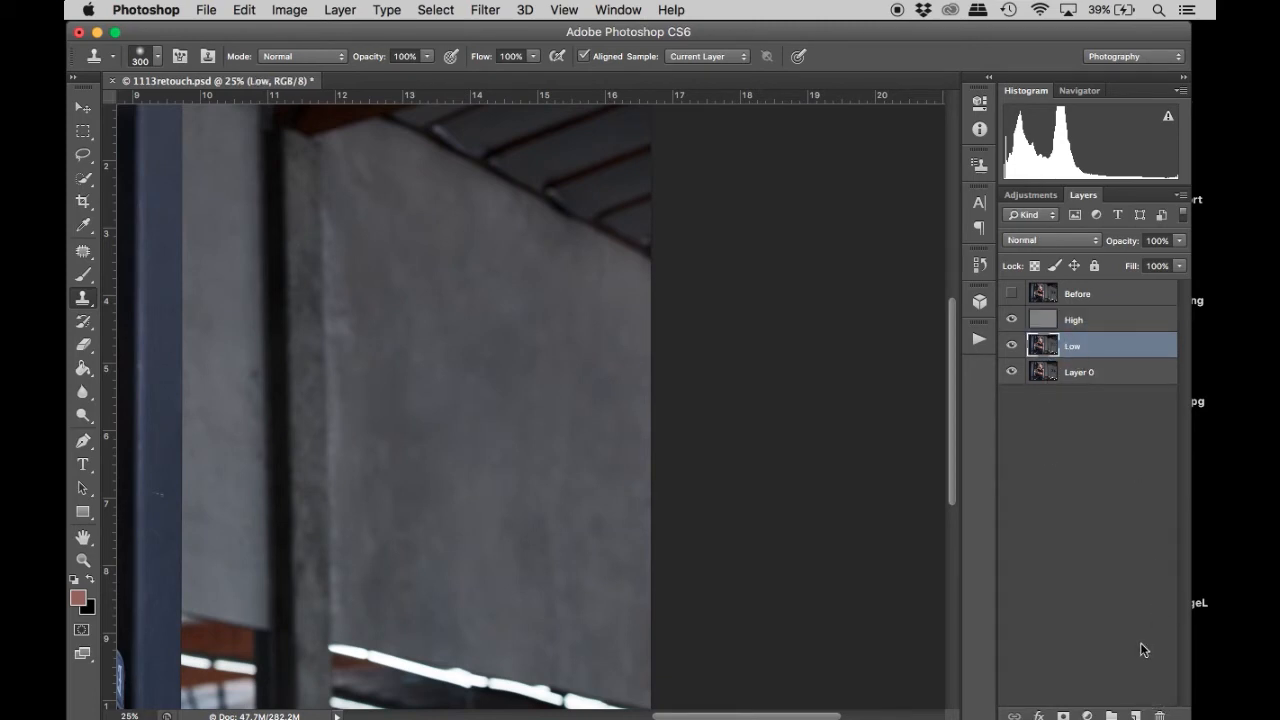
left_click(1136, 715)
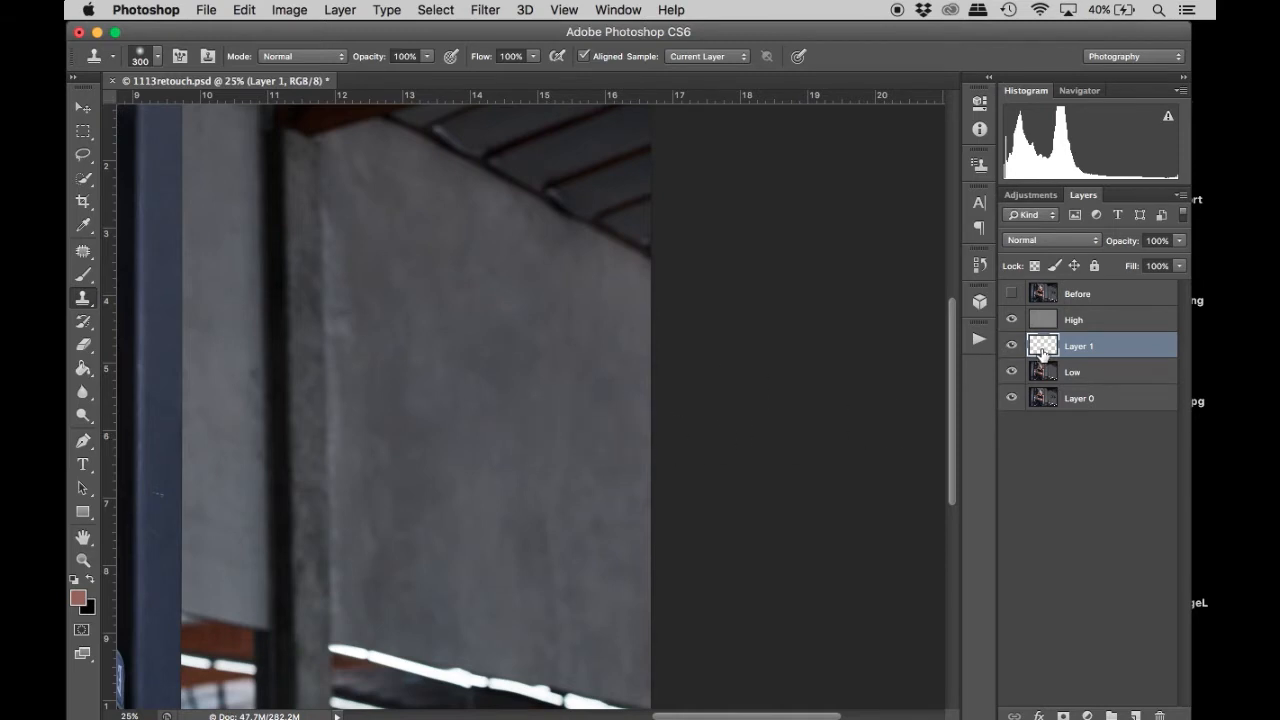
left_click(84, 279)
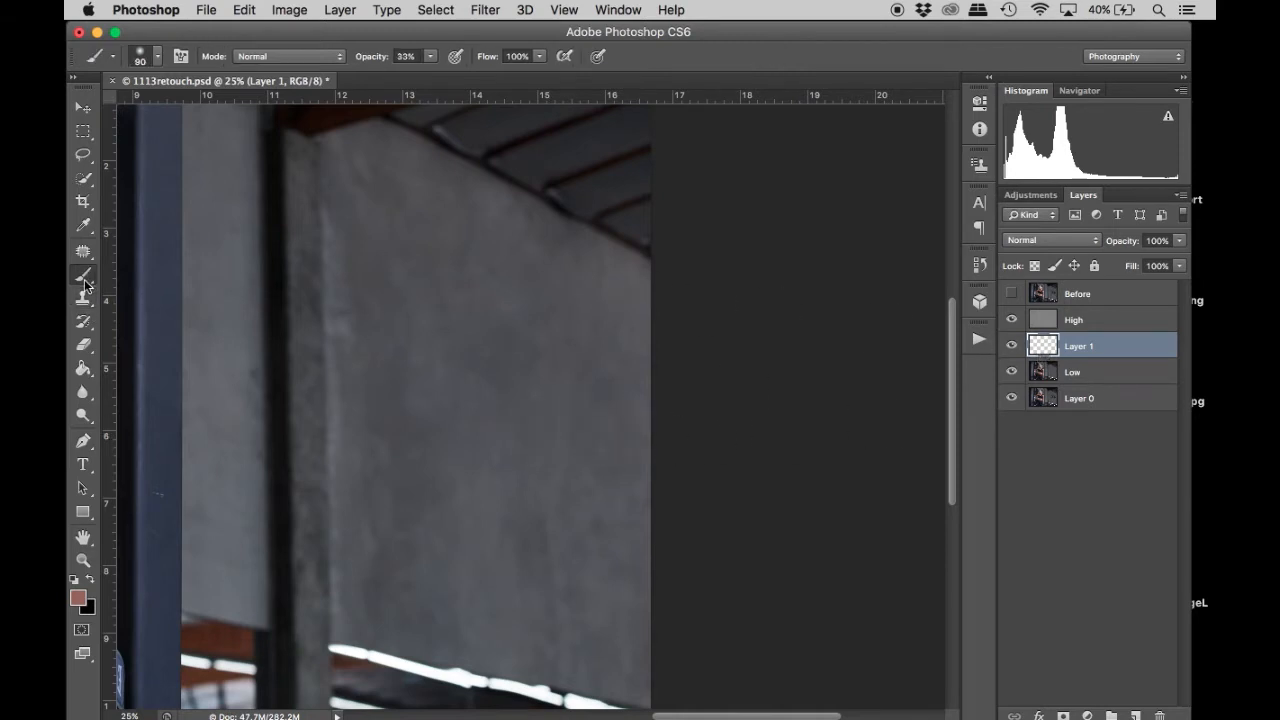
left_click(505, 486, "alt")
Set the brush to 700 px and 11% opacity.
right_click(501, 491)
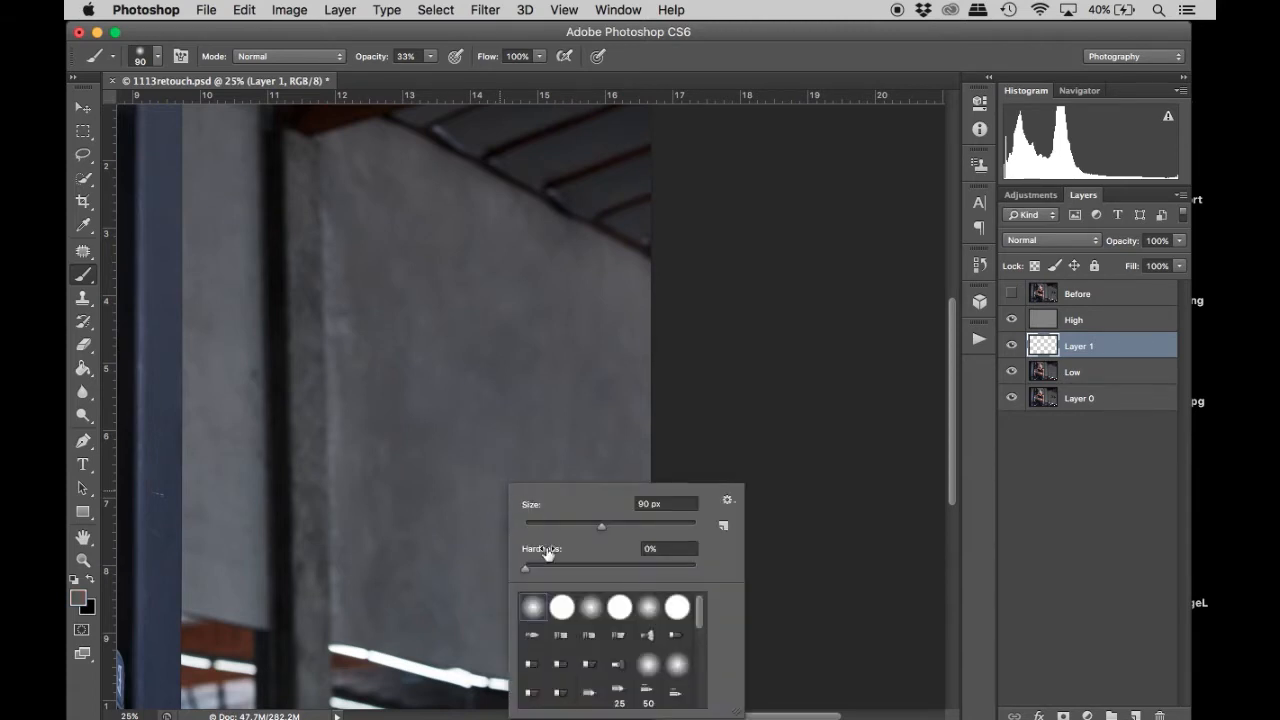
left_click_drag(631, 526, 639, 525)
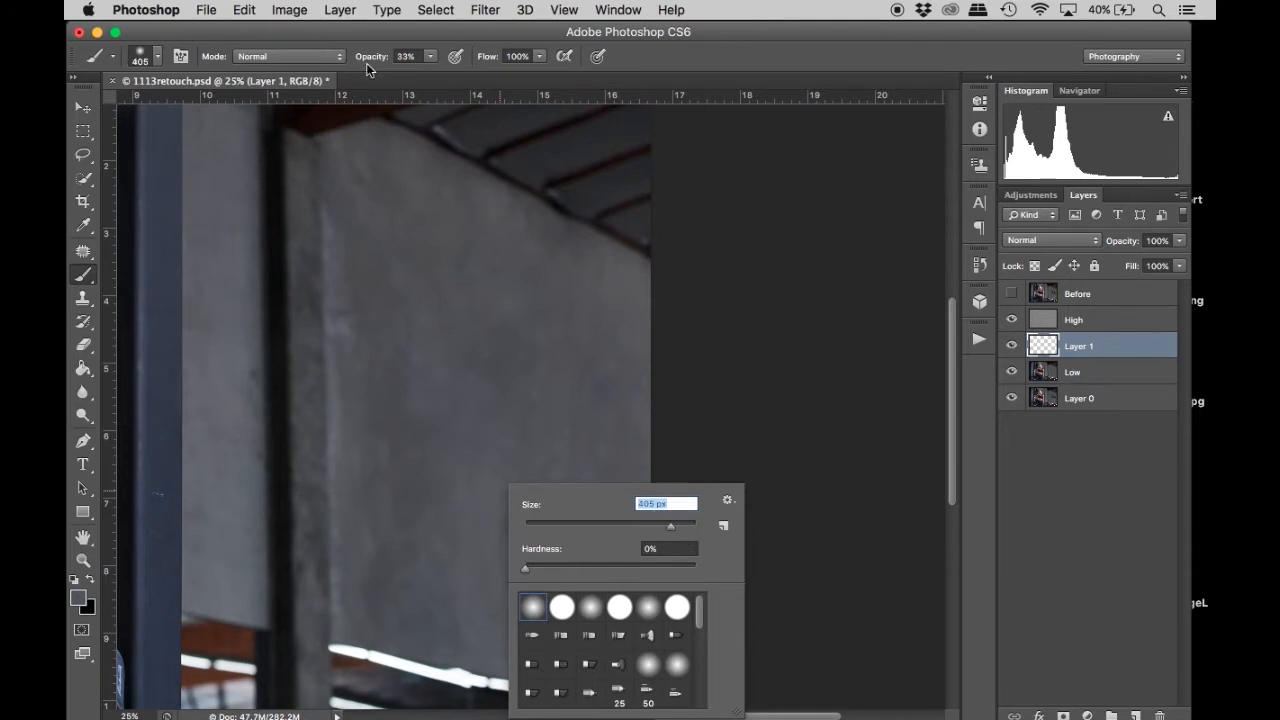
left_click(434, 58)
left_click_drag(415, 78, 413, 77)
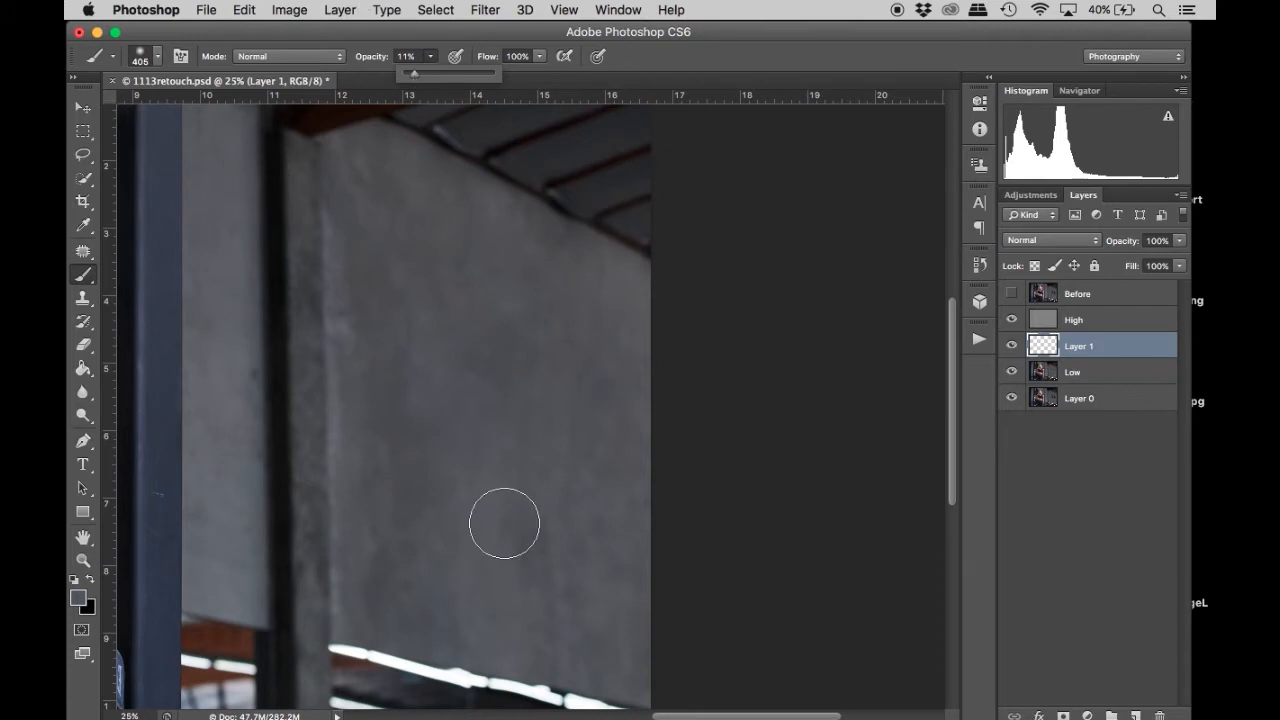
key("bracketright")
key("bracketright")
key("bracketright")
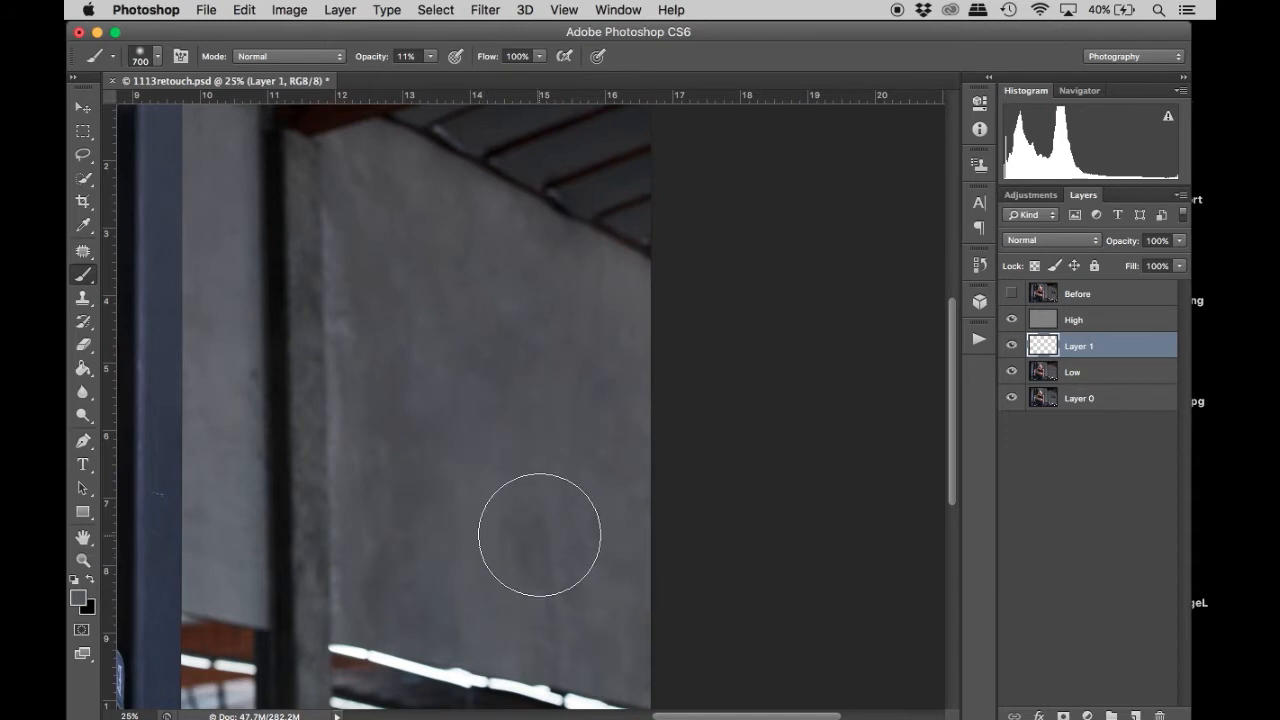
Paint freshly sampled wall greys softly over the uneven patches of the middle and lower wall on Layer 1.
left_click_drag(549, 556, 550, 578)
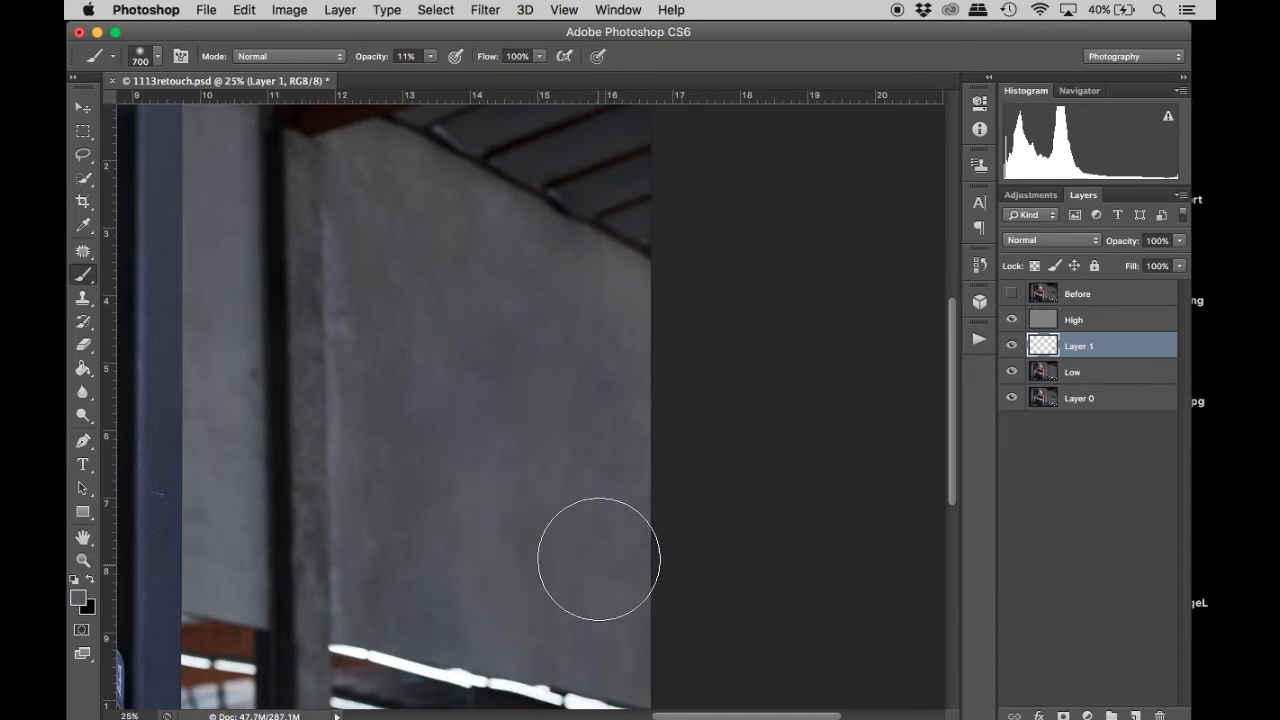
left_click(489, 444, "alt")
left_click(486, 357, "alt")
left_click(494, 305, "alt")
left_click(577, 371, "alt")
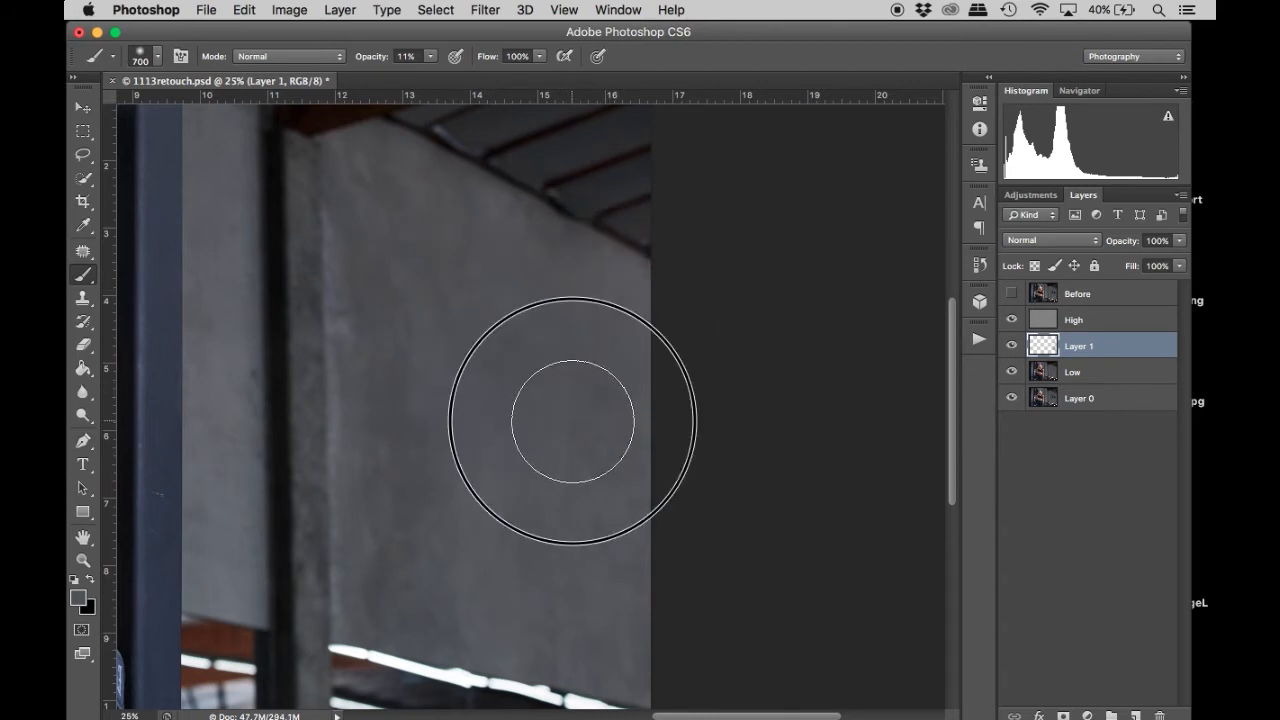
left_click(626, 472, "alt")
left_click(532, 557, "alt")
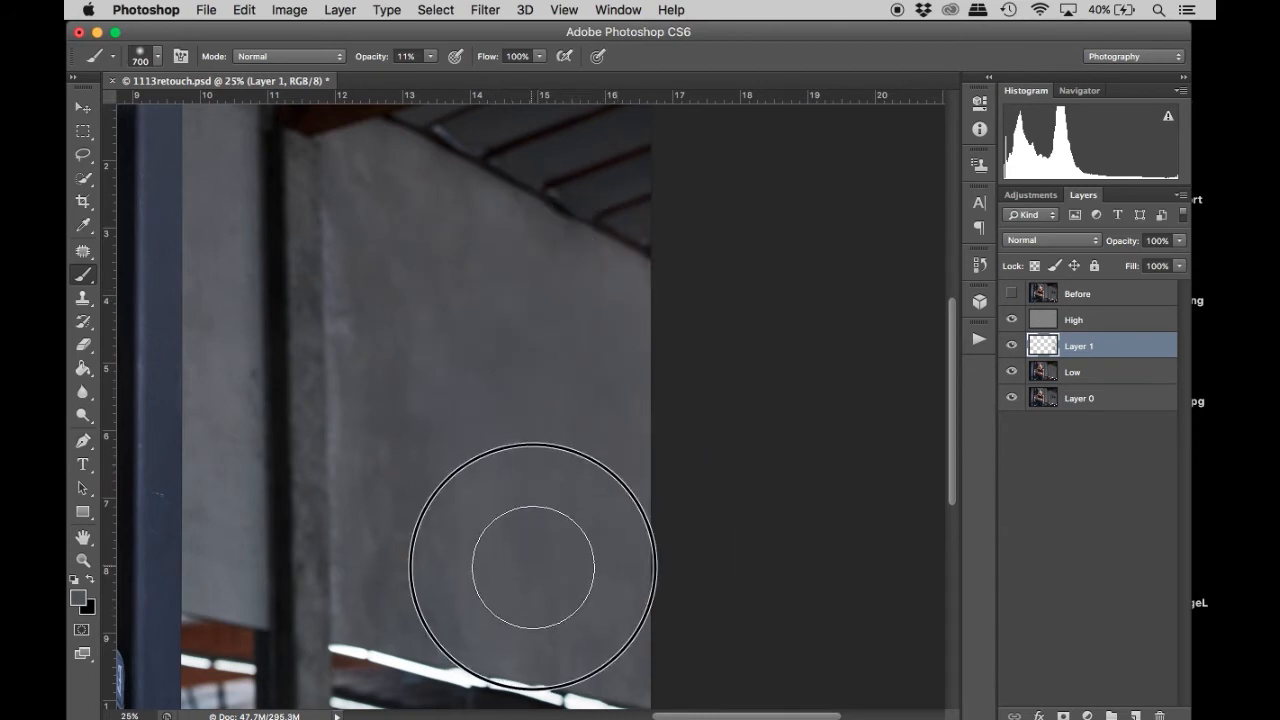
left_click(450, 510, "alt")
left_click(450, 577, "alt")
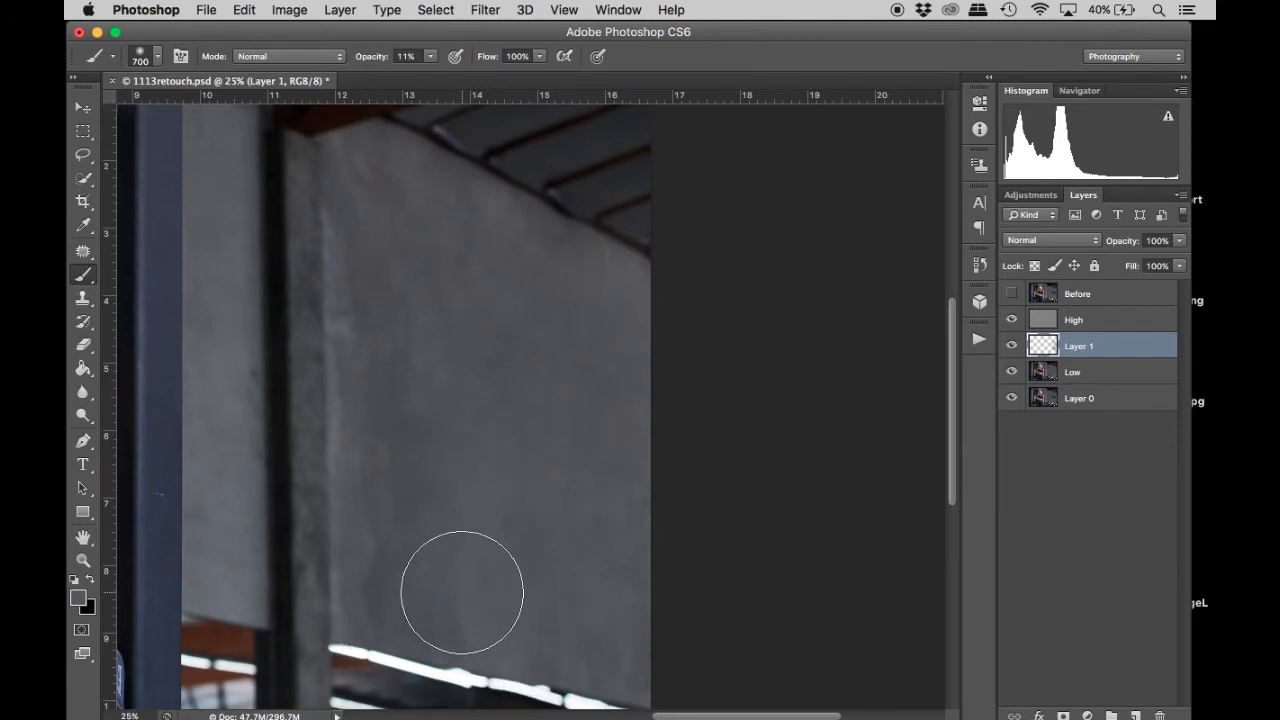
left_click(430, 322, "alt")
Try a dab on the upper wall with a 100% hardness, 70% opacity brush, and undo it.
right_click(488, 345)
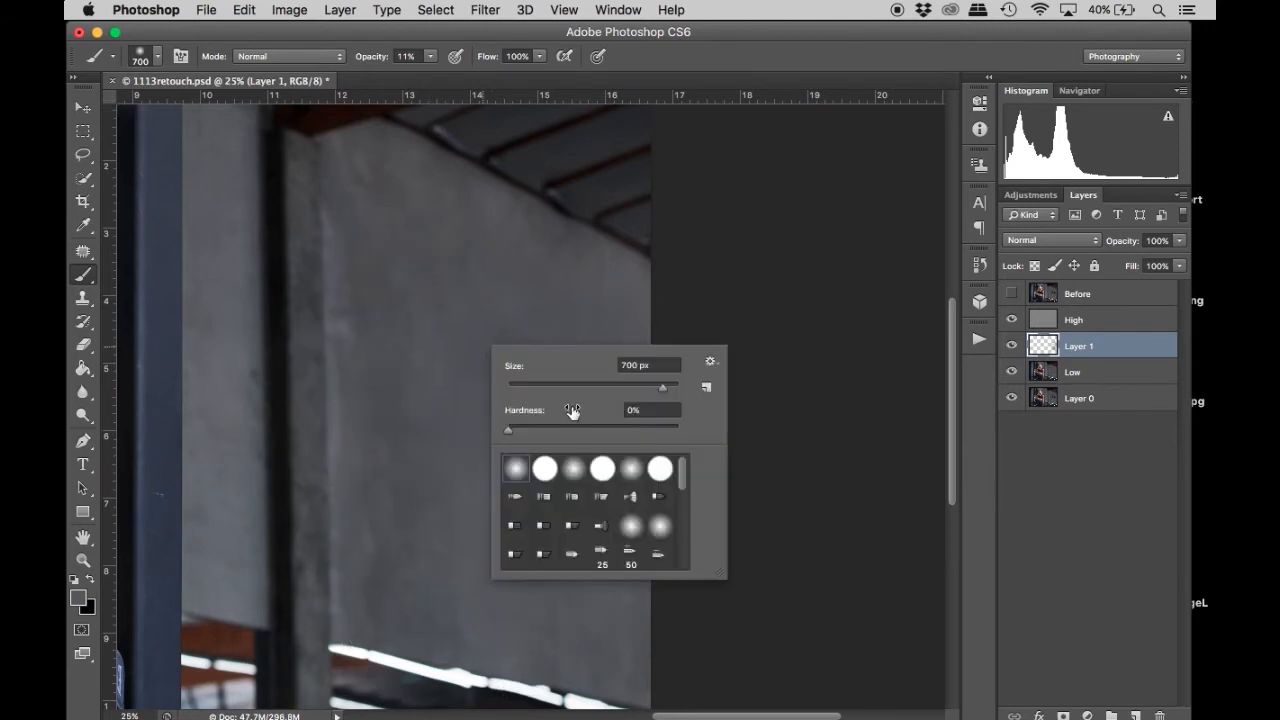
left_click_drag(508, 429, 716, 430)
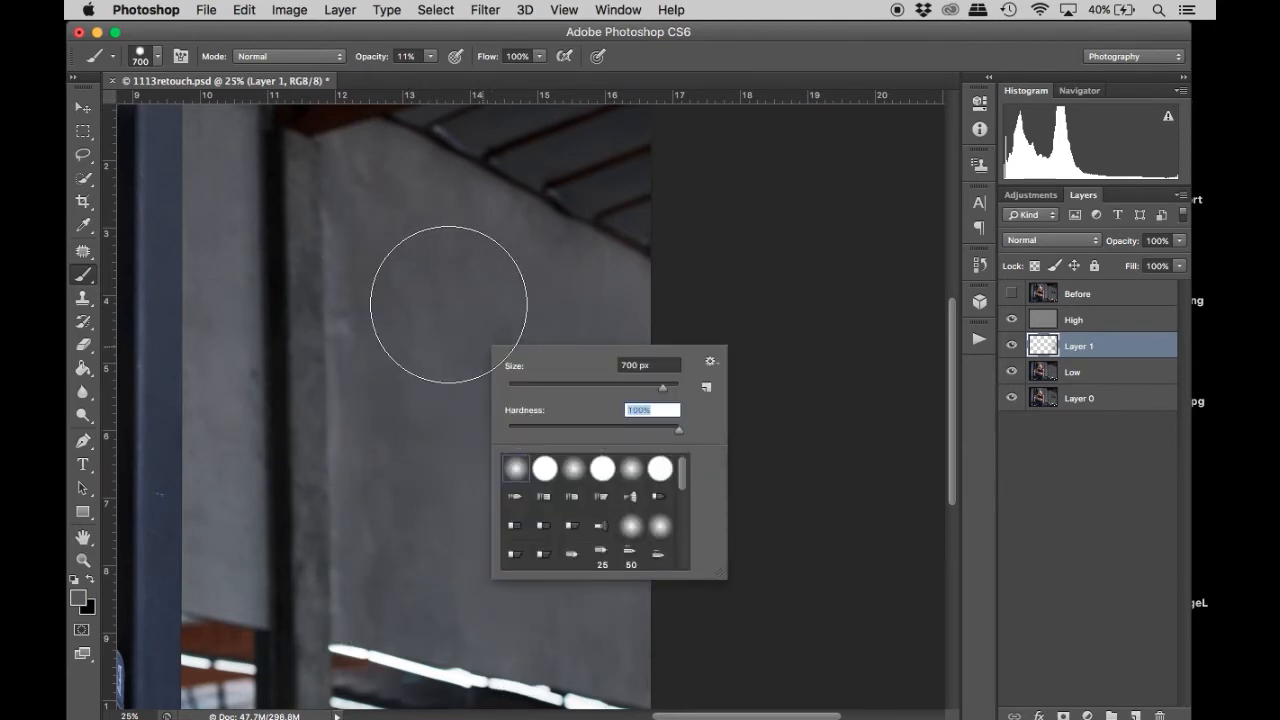
key("Return")
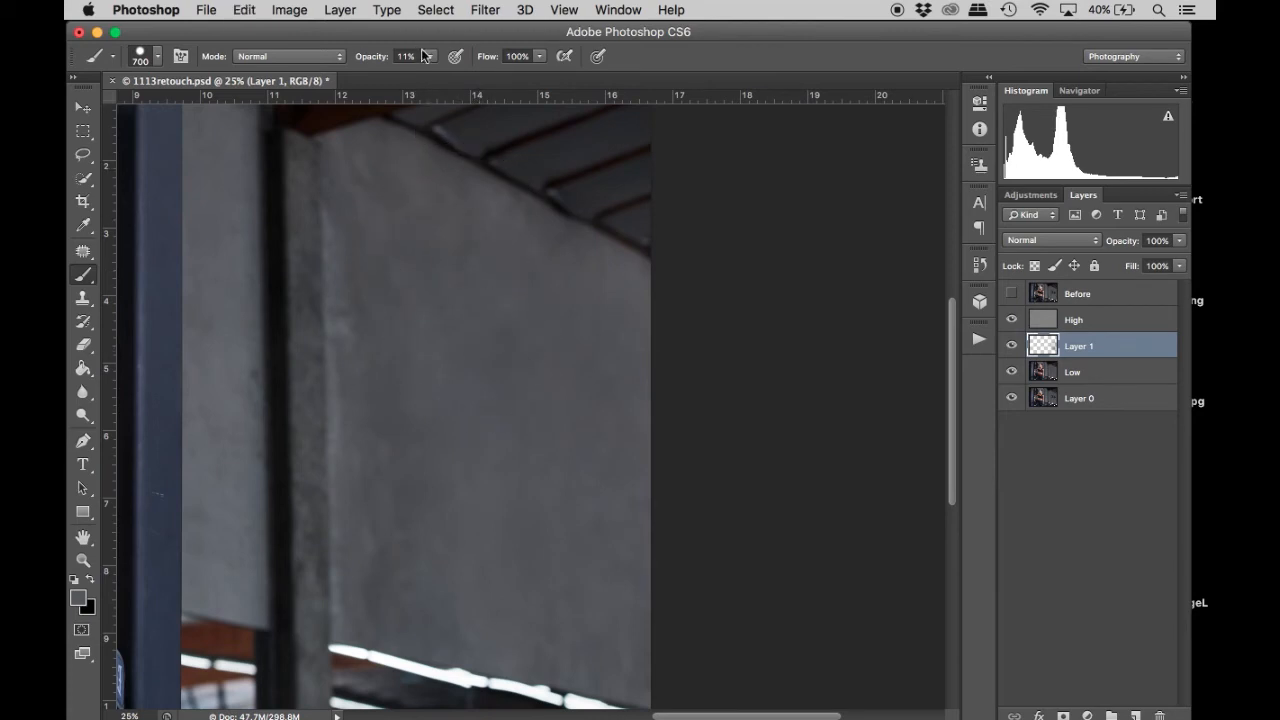
left_click(430, 56)
left_click(485, 75)
left_click(420, 243)
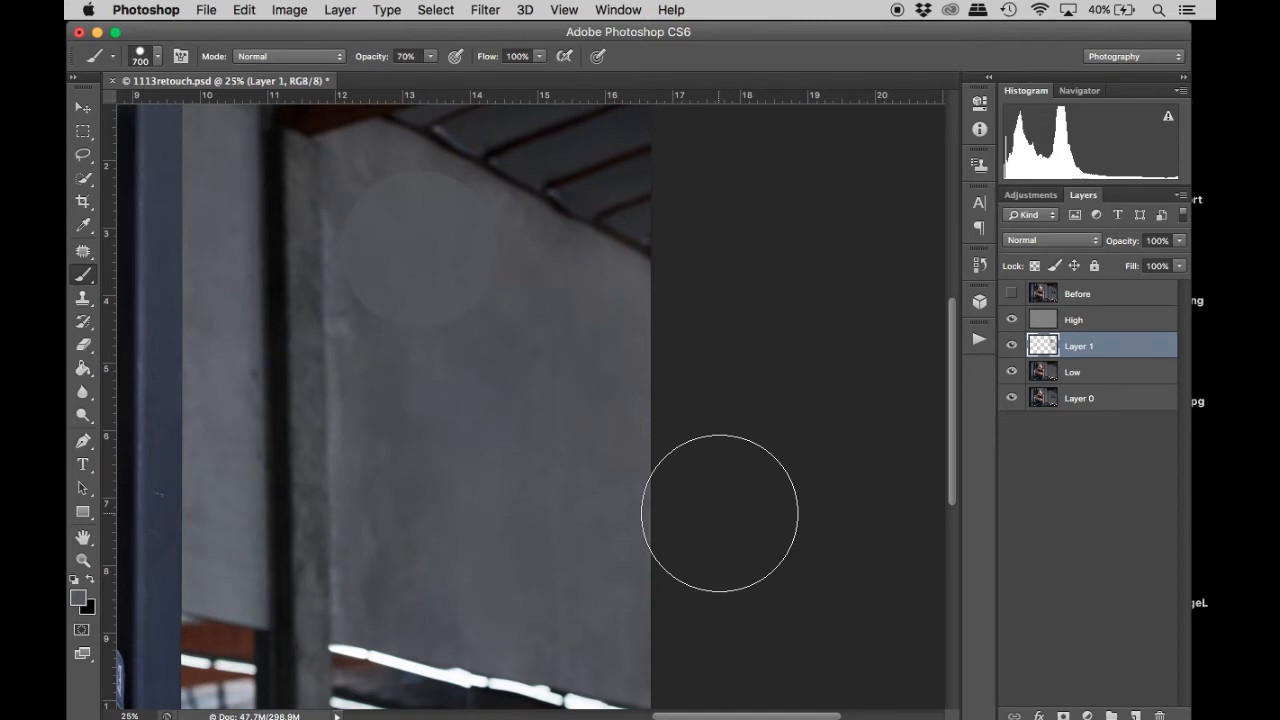
key("ctrl+z")
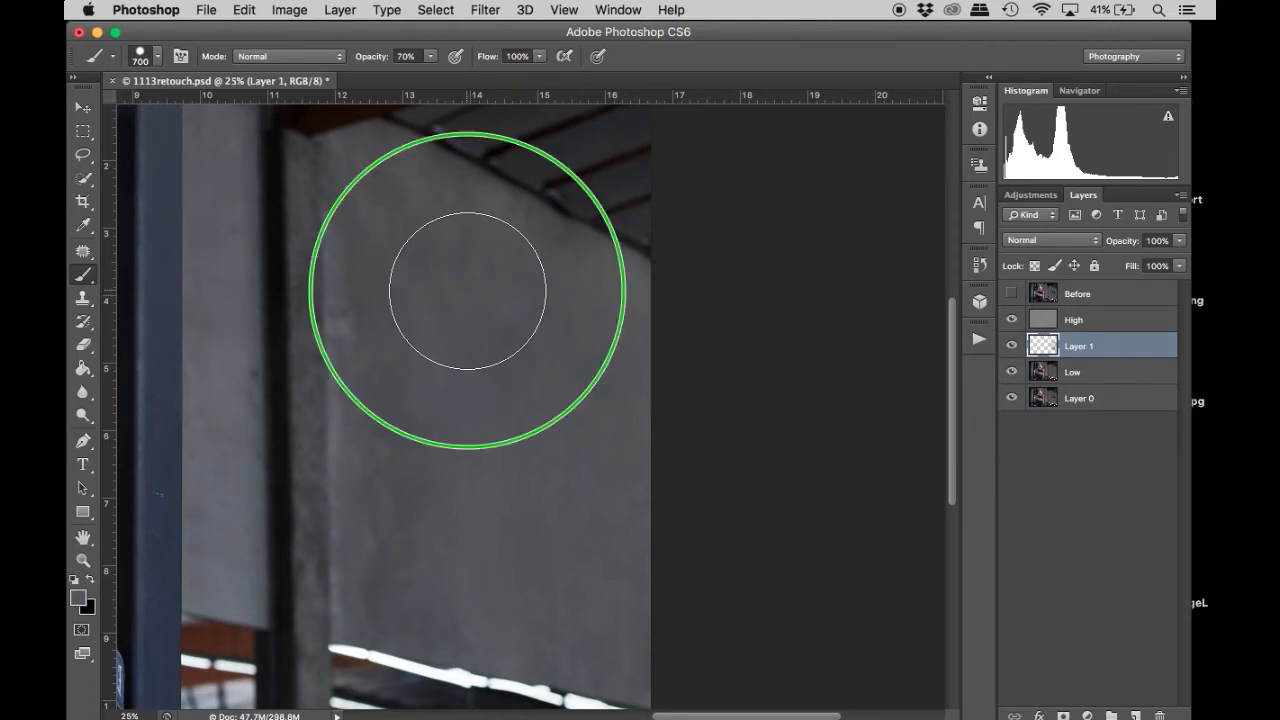
Set the brush to 0% hardness, 9% opacity and 500 px.
right_click(467, 290)
left_click_drag(547, 372, 471, 357)
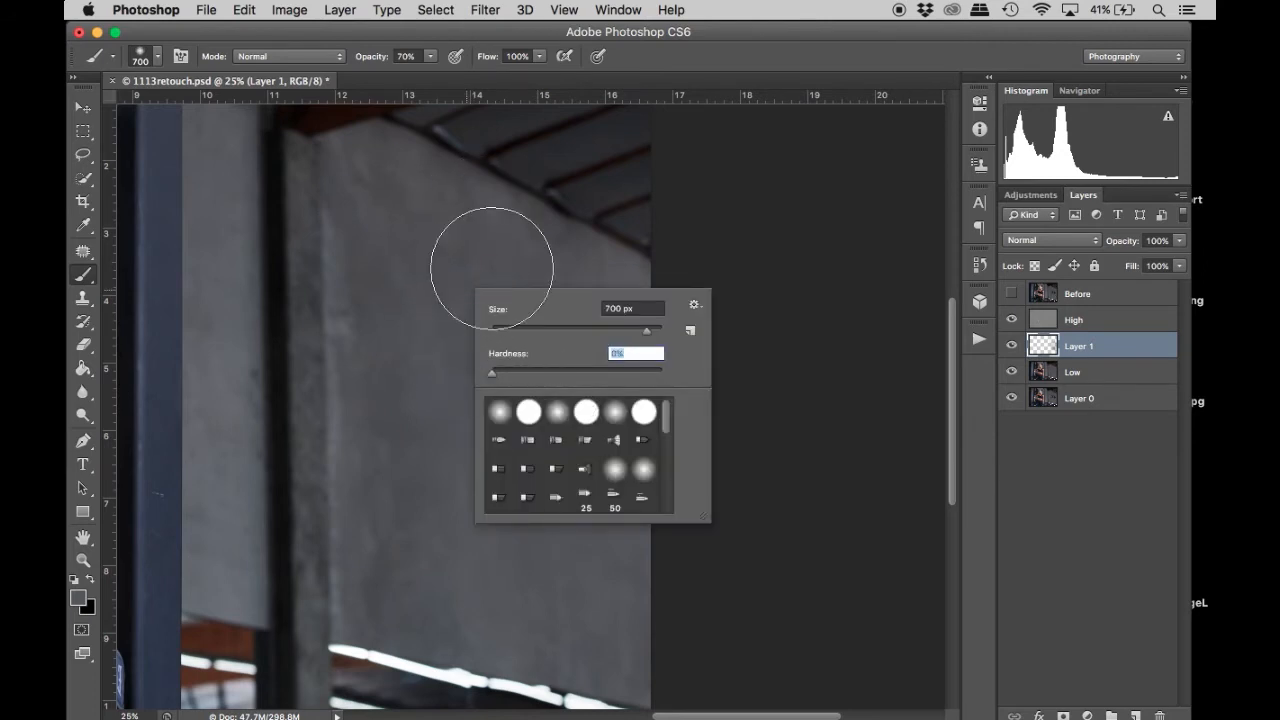
left_click(576, 328)
left_click(431, 57)
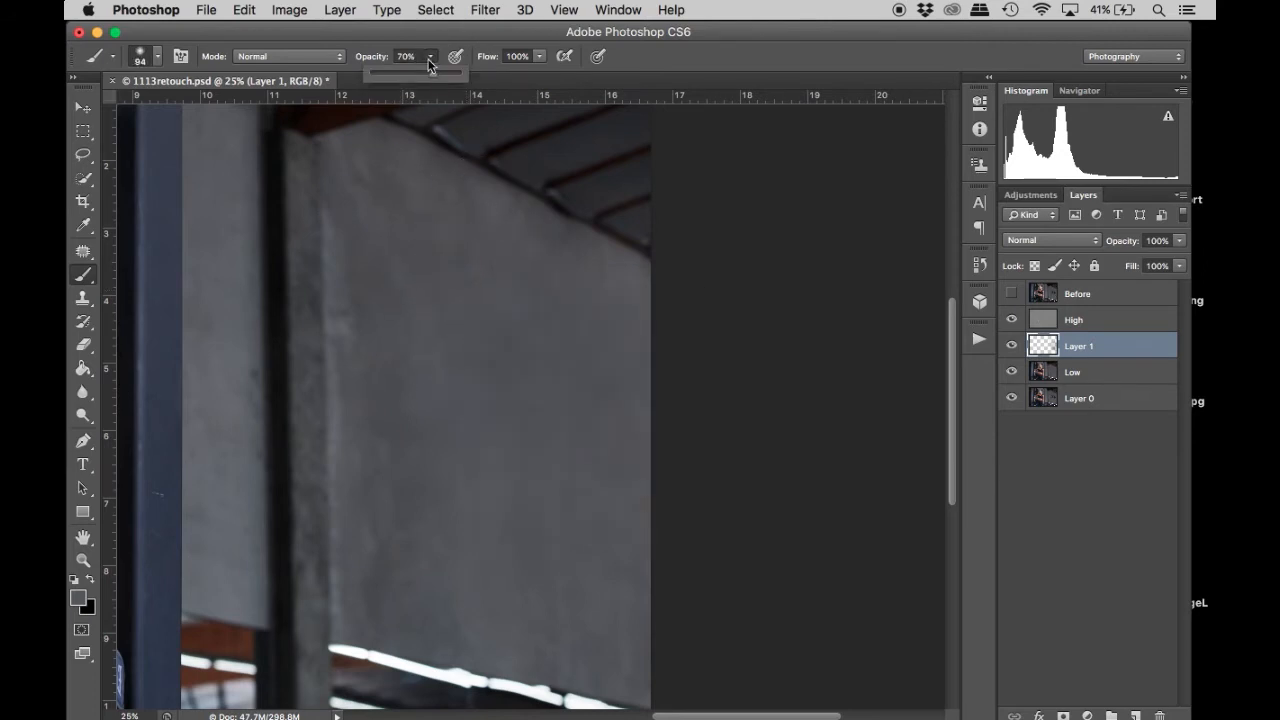
left_click_drag(385, 74, 377, 76)
key("bracketright")
key("bracketright")
key("bracketright")
key("bracketright")
key("bracketright")
key("bracketright")
key("bracketright")
key("bracketright")
key("bracketright")
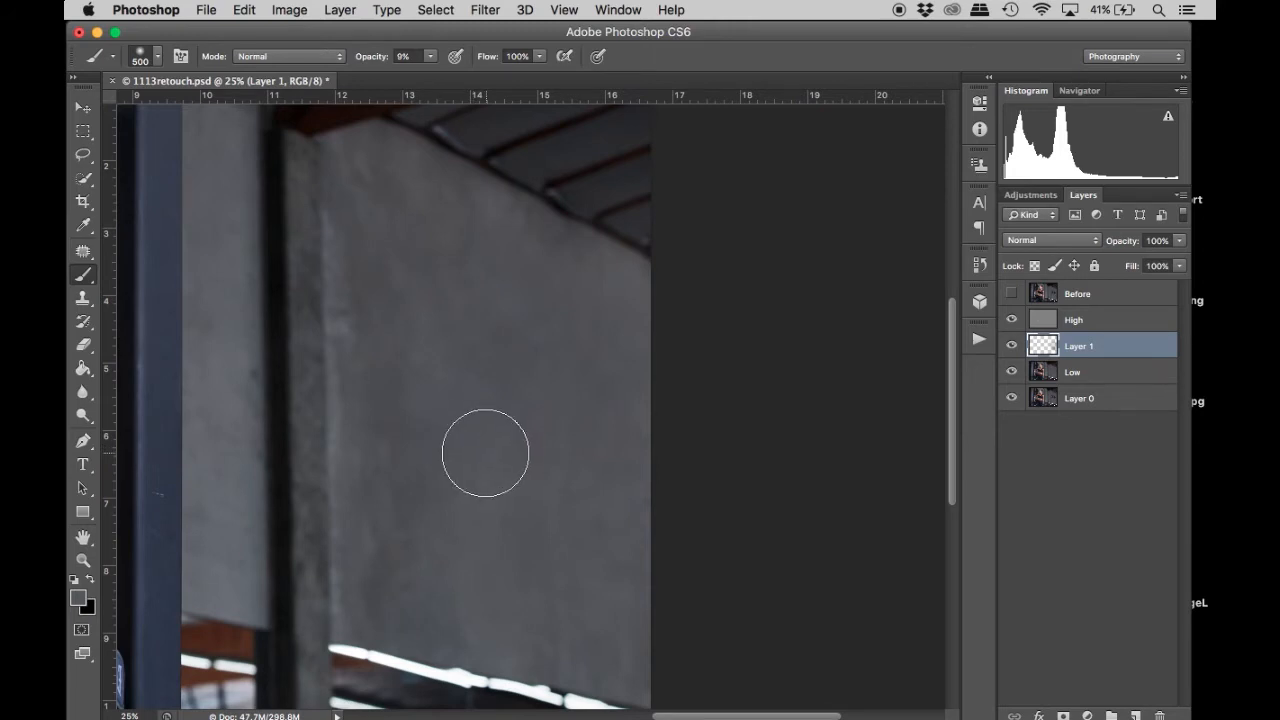
Even out the remaining tone differences across the wall with soft brush strokes on Layer 1, resampling the wall grey once.
left_click(481, 447)
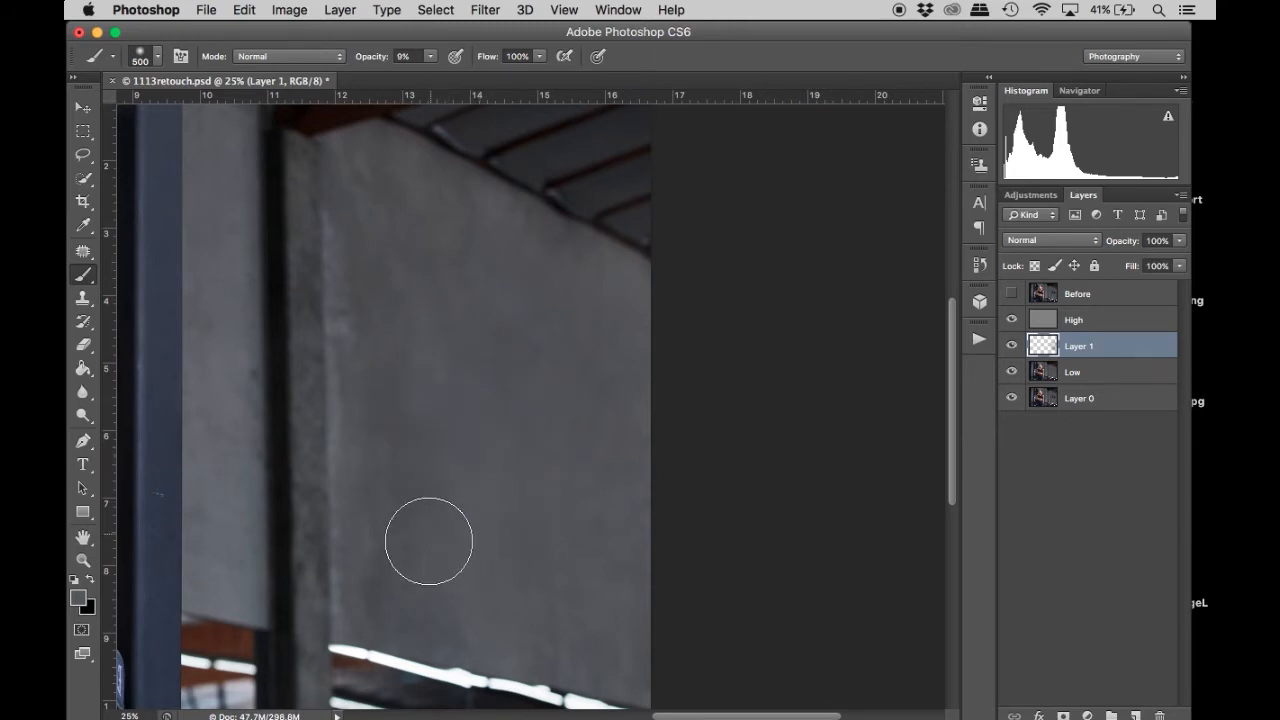
left_click(380, 547)
left_click(398, 589)
left_click(485, 583, "alt")
left_click_drag(406, 577, 388, 546)
left_click_drag(376, 454, 364, 352)
left_click(492, 254)
left_click(585, 286)
left_click(623, 566)
left_click(598, 635)
Compare the whole retouched image with the original by toggling the Before layer's visibility several times.
key("super+minus")
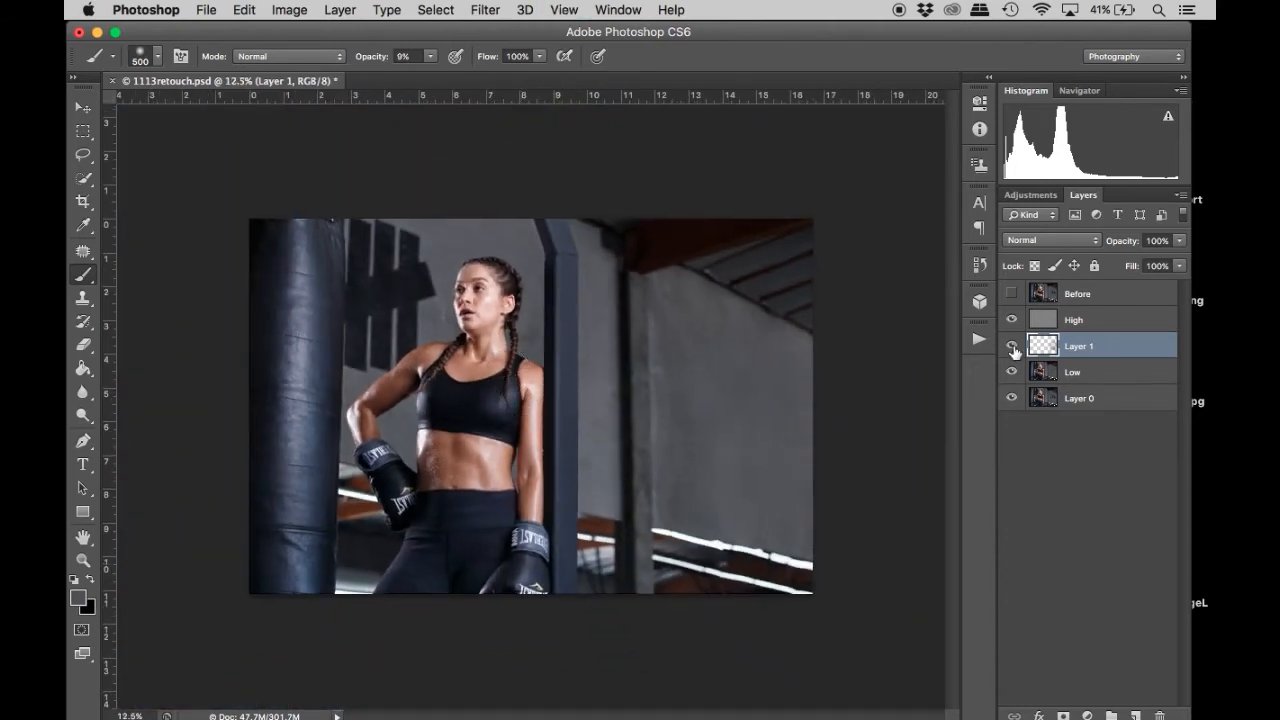
left_click(1013, 294)
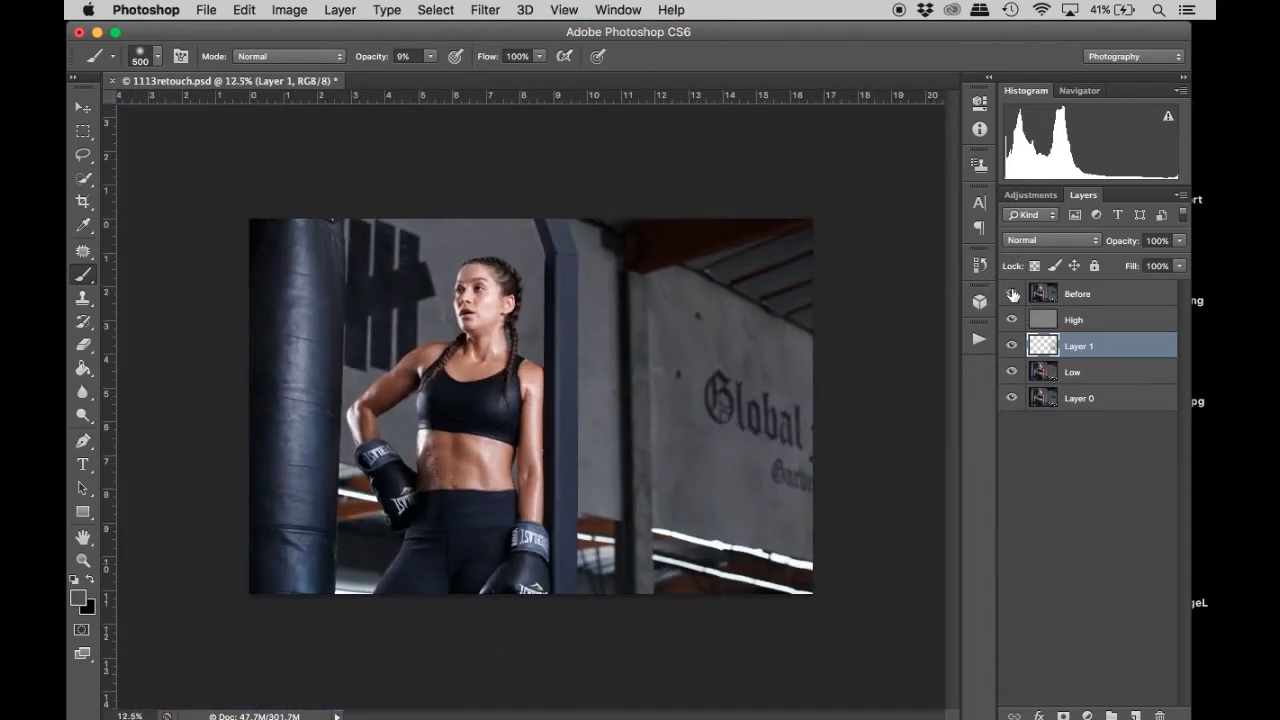
left_click(1013, 294)
left_click(1013, 294)
left_click(1013, 294)
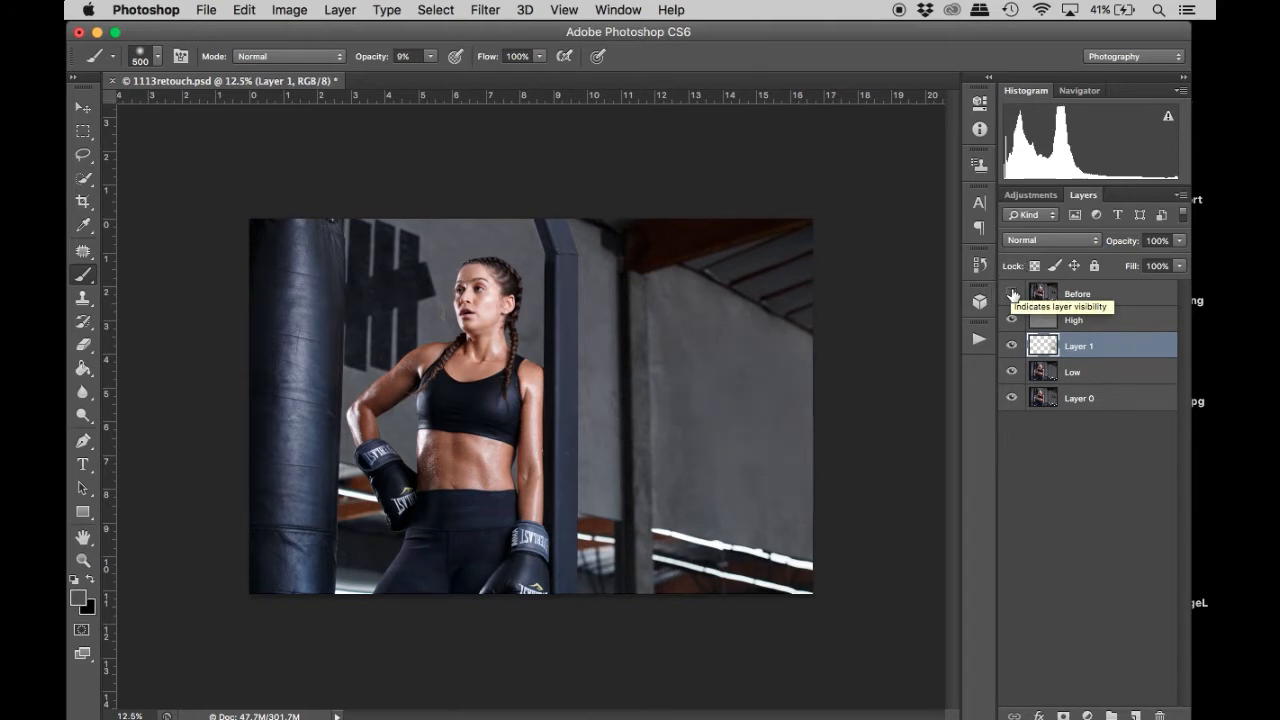
left_click(1013, 294)
left_click(1013, 294)
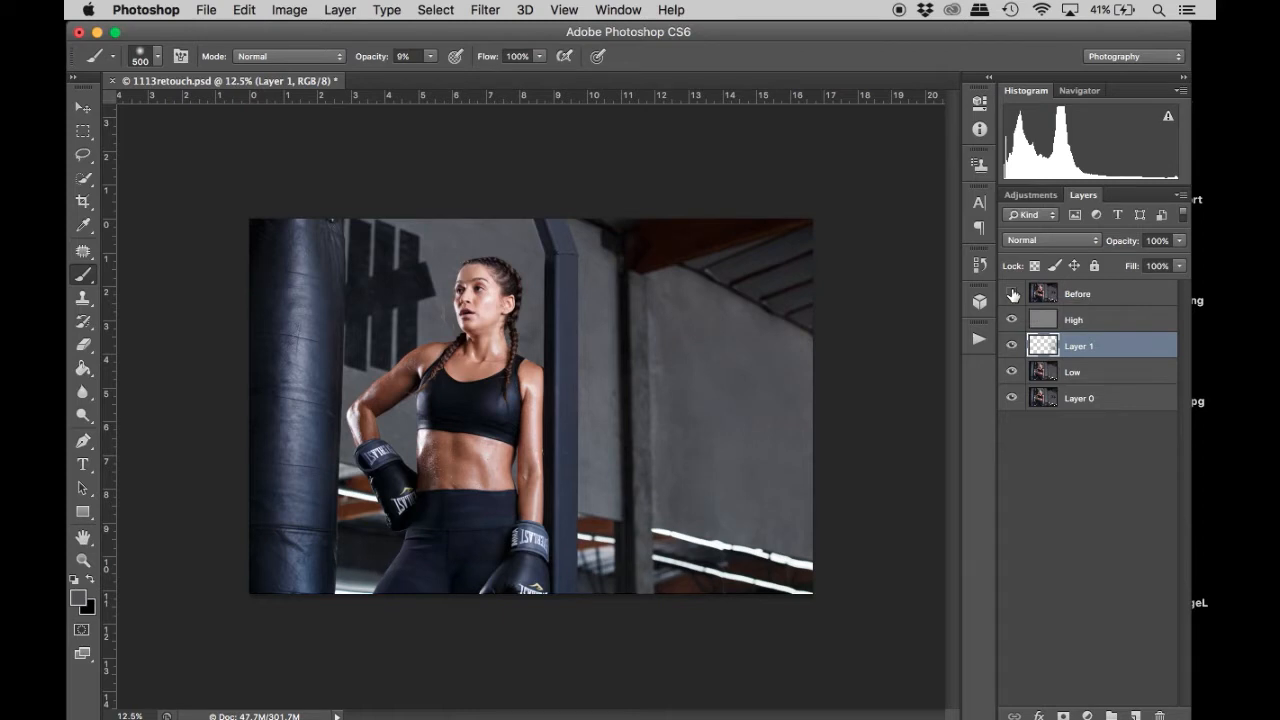
left_click(1013, 294)
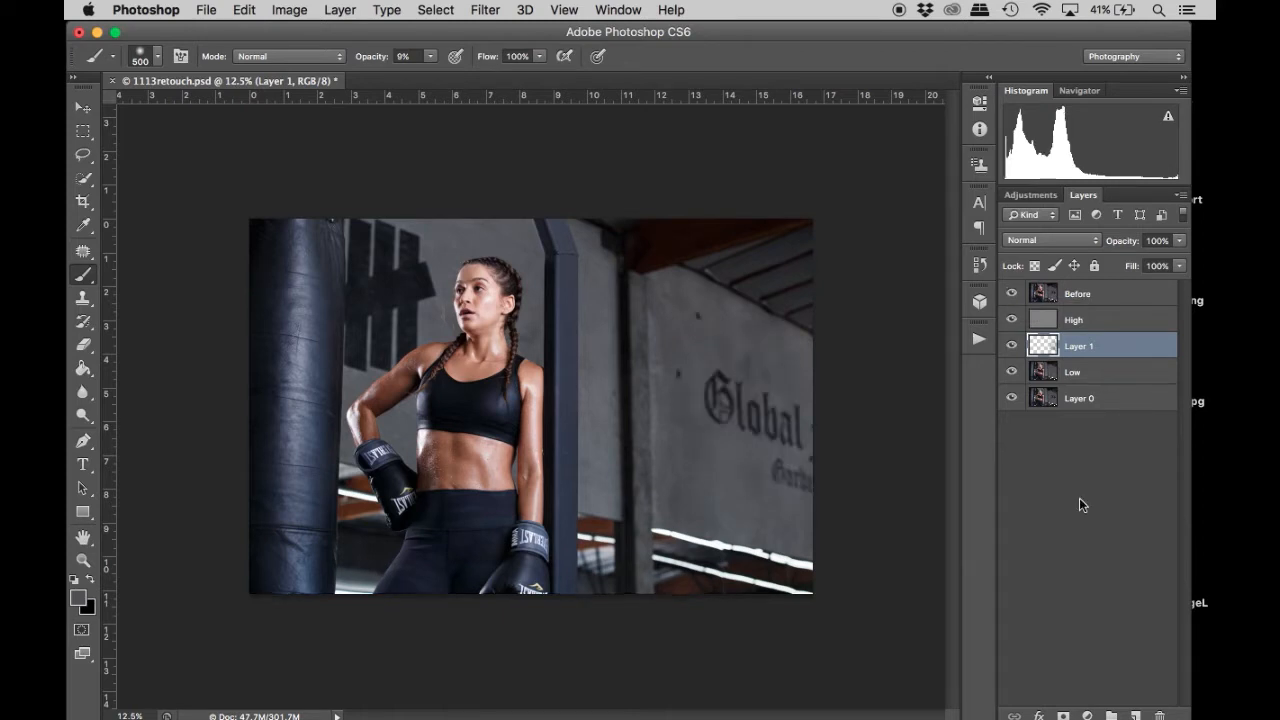
left_click(1011, 294)
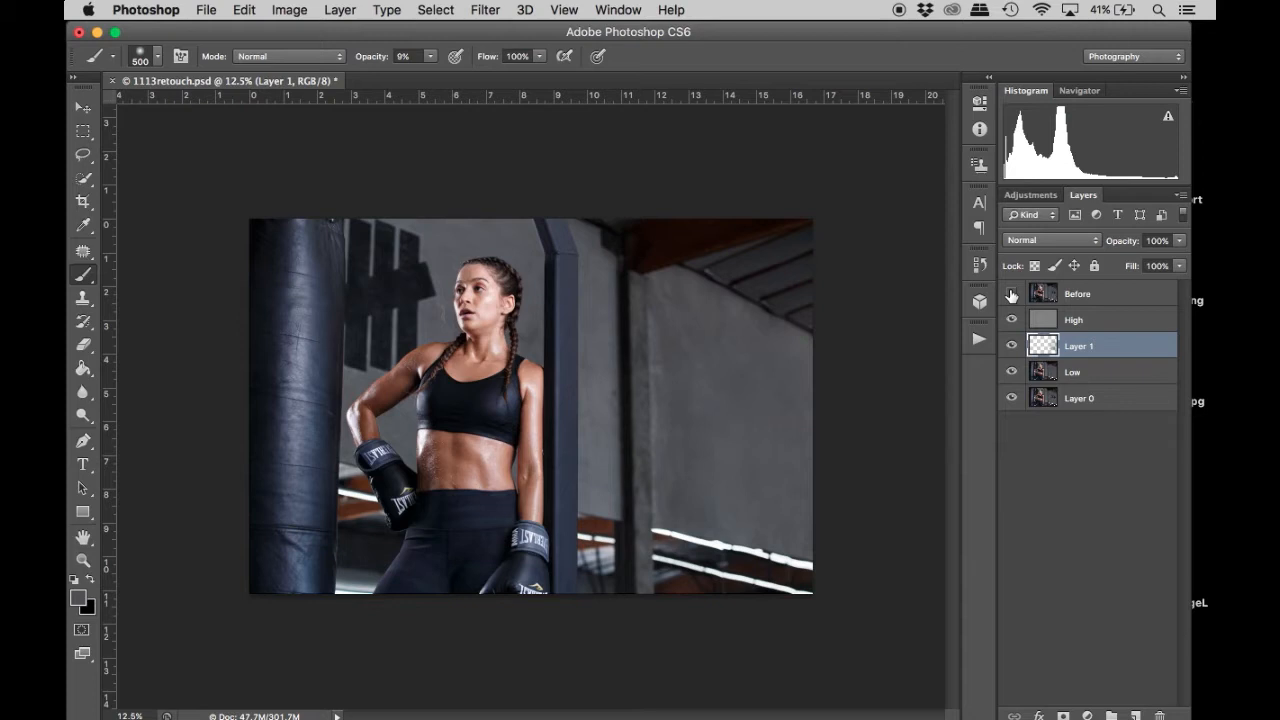
left_click(1011, 294)
left_click(898, 9)
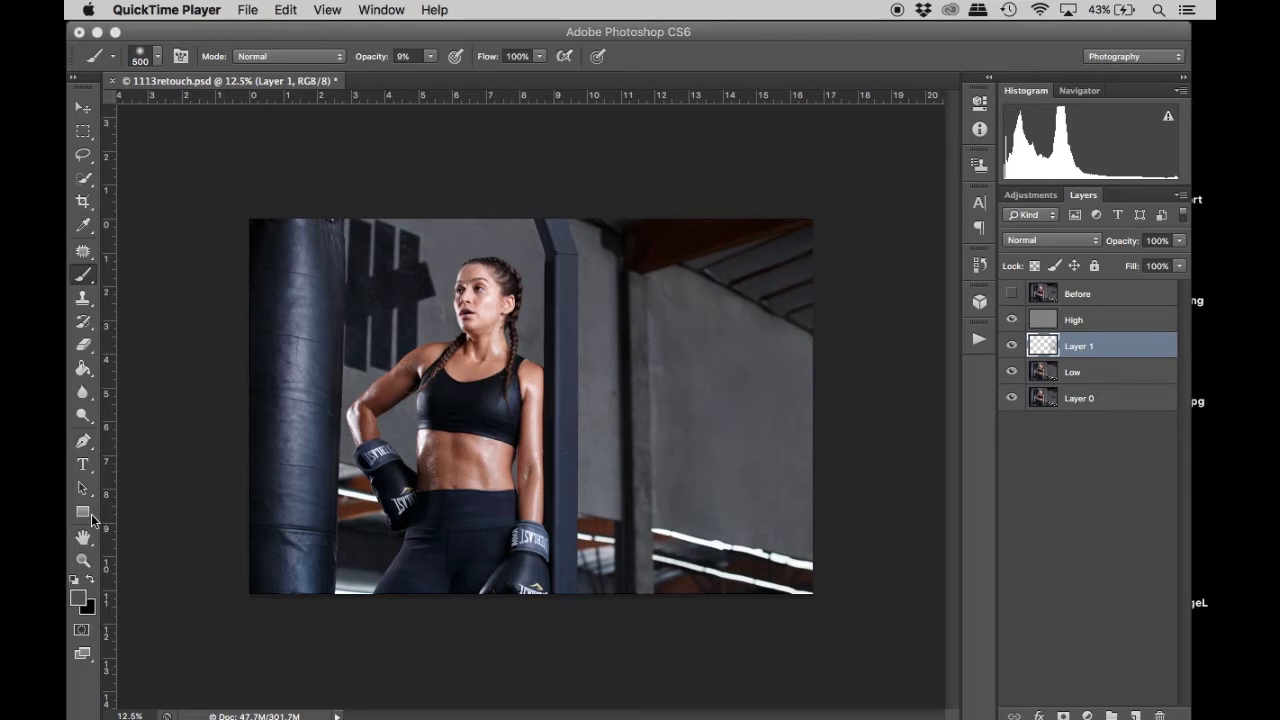
Examine the Everlast logo on the raised boxing glove and its edge against the waist up close.
left_click(80, 565)
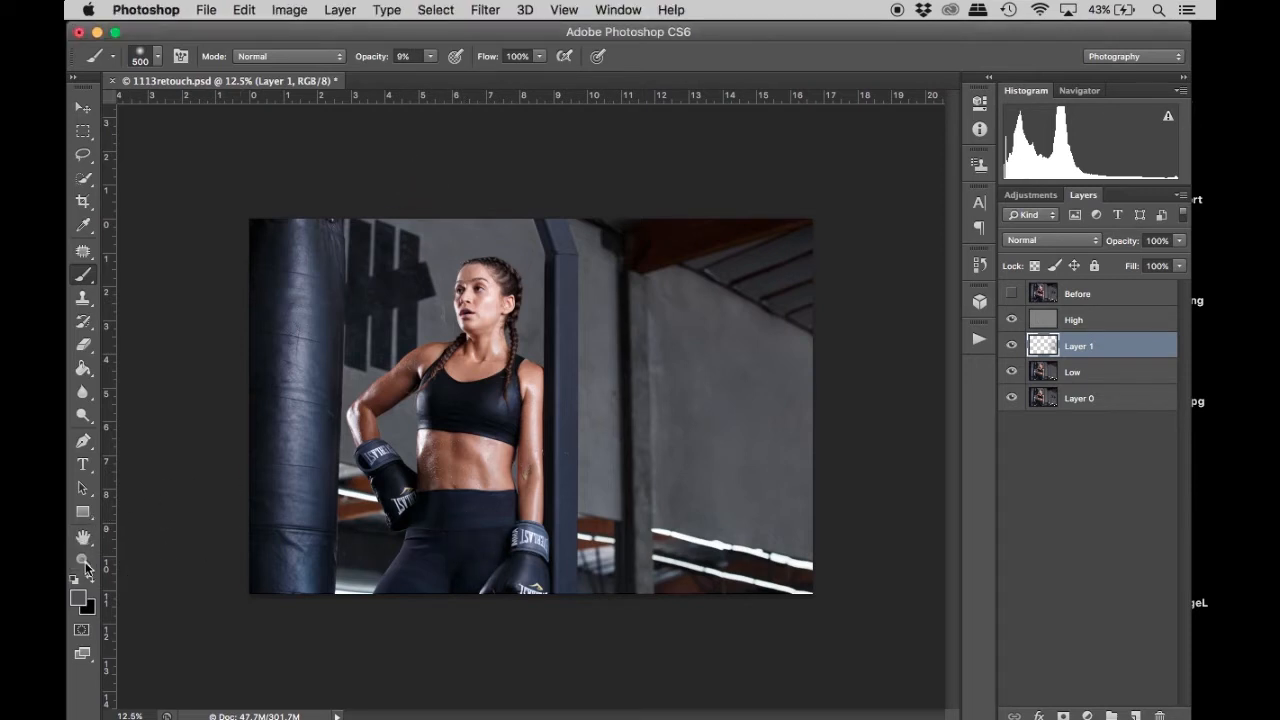
left_click(83, 561)
left_click(409, 503)
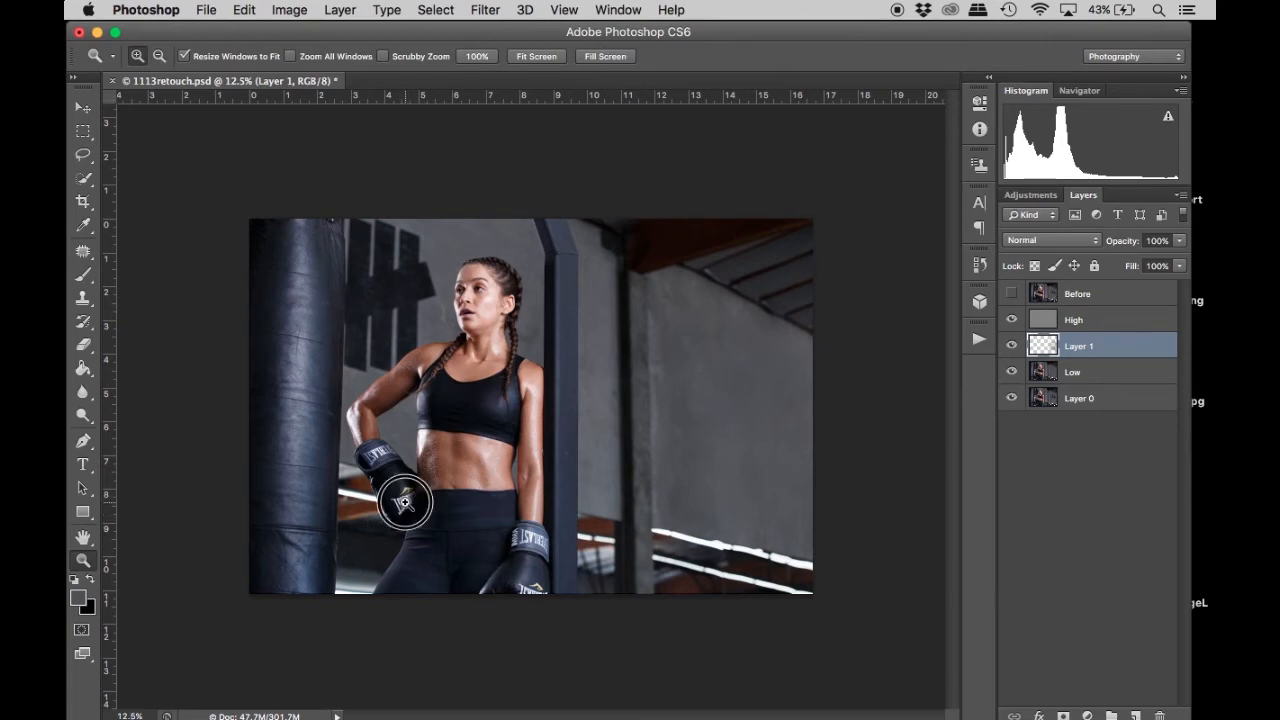
left_click(360, 514)
left_click(360, 514)
left_click(303, 543)
scroll(290, 520, "down", 3)
left_click(267, 483)
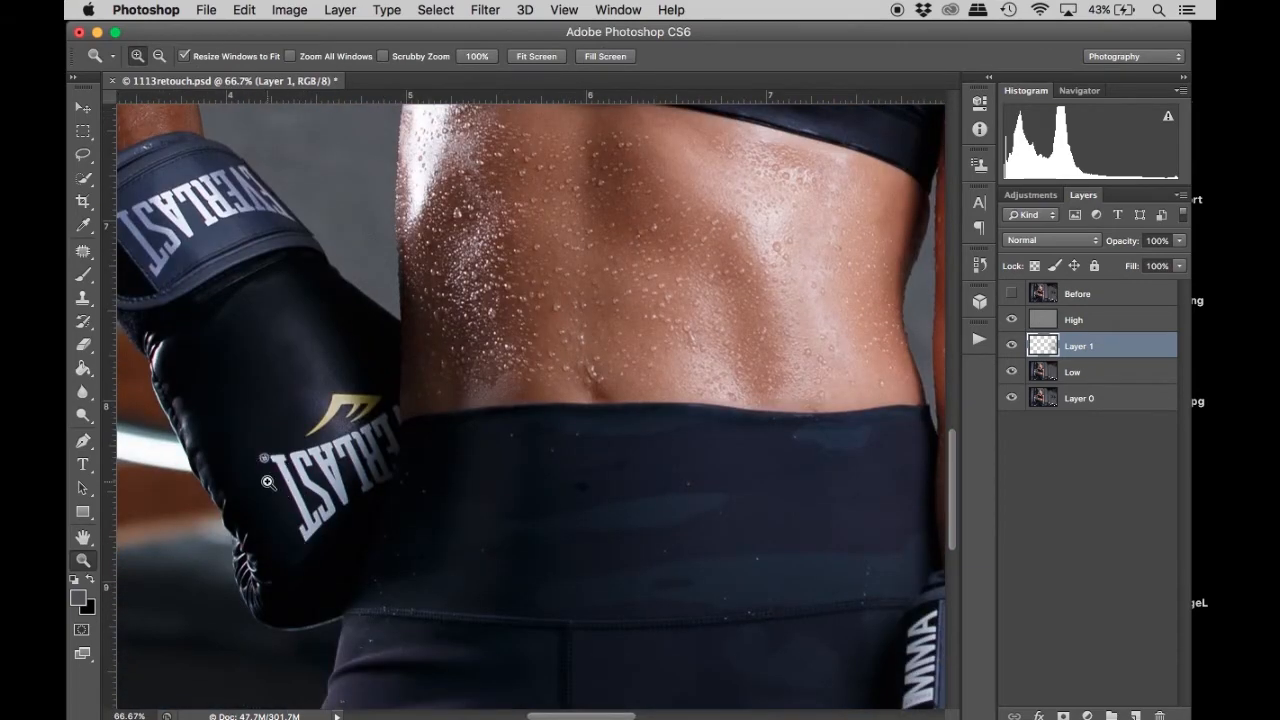
scroll(267, 483, "left", 2)
scroll(267, 483, "up", 3)
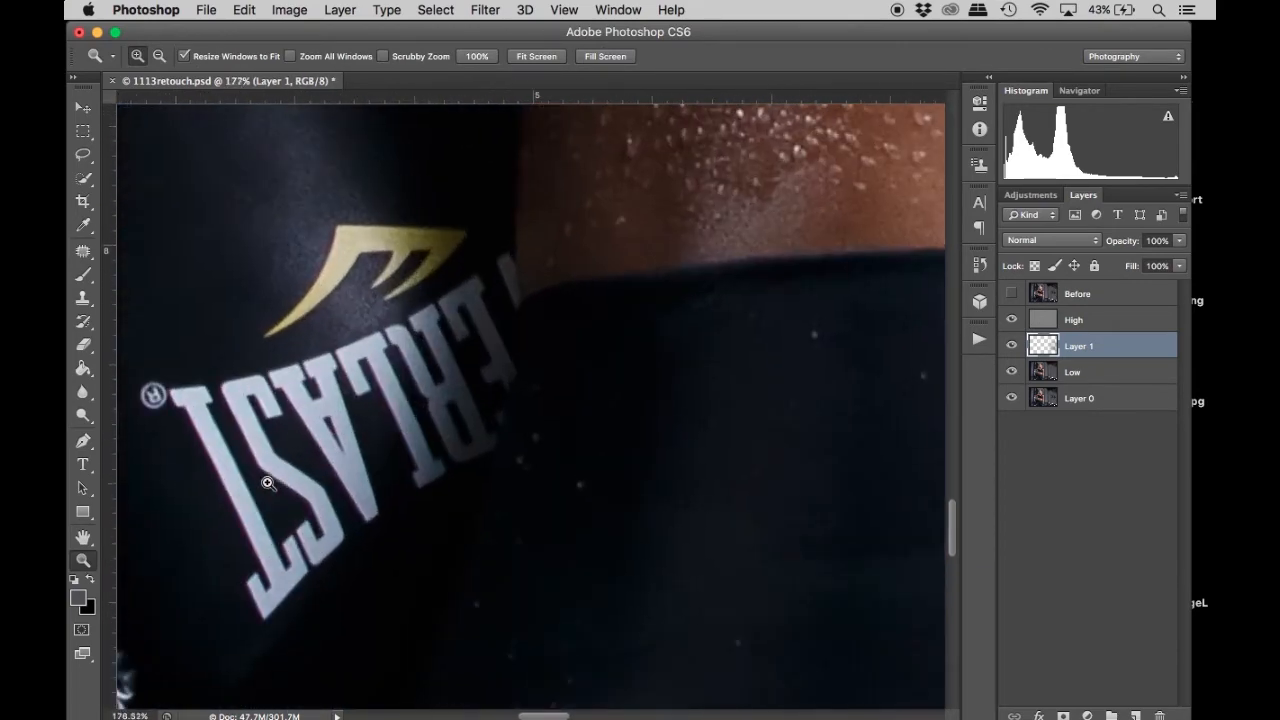
scroll(267, 483, "left", 3)
scroll(267, 483, "down", 2)
scroll(267, 483, "down", 1)
scroll(267, 483, "up", 2)
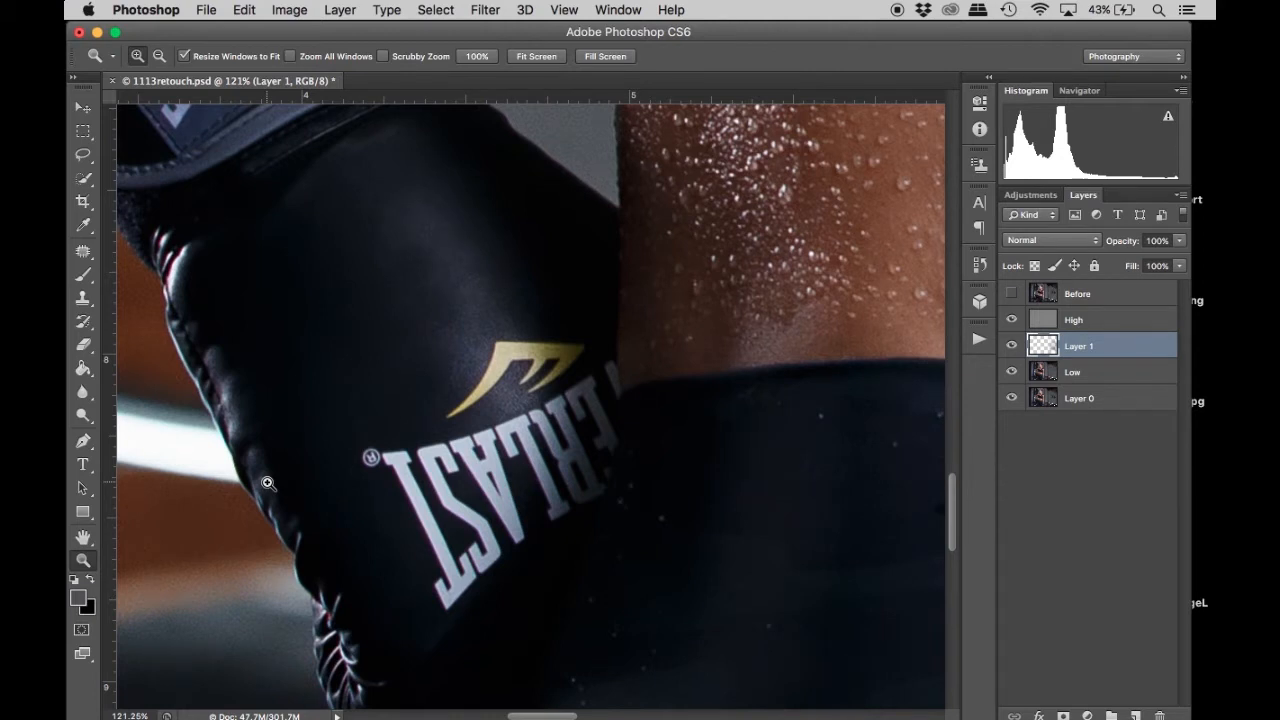
Draw a pen path with curved segments along the glove's edge against the waist, past the Everlast logo.
key("p")
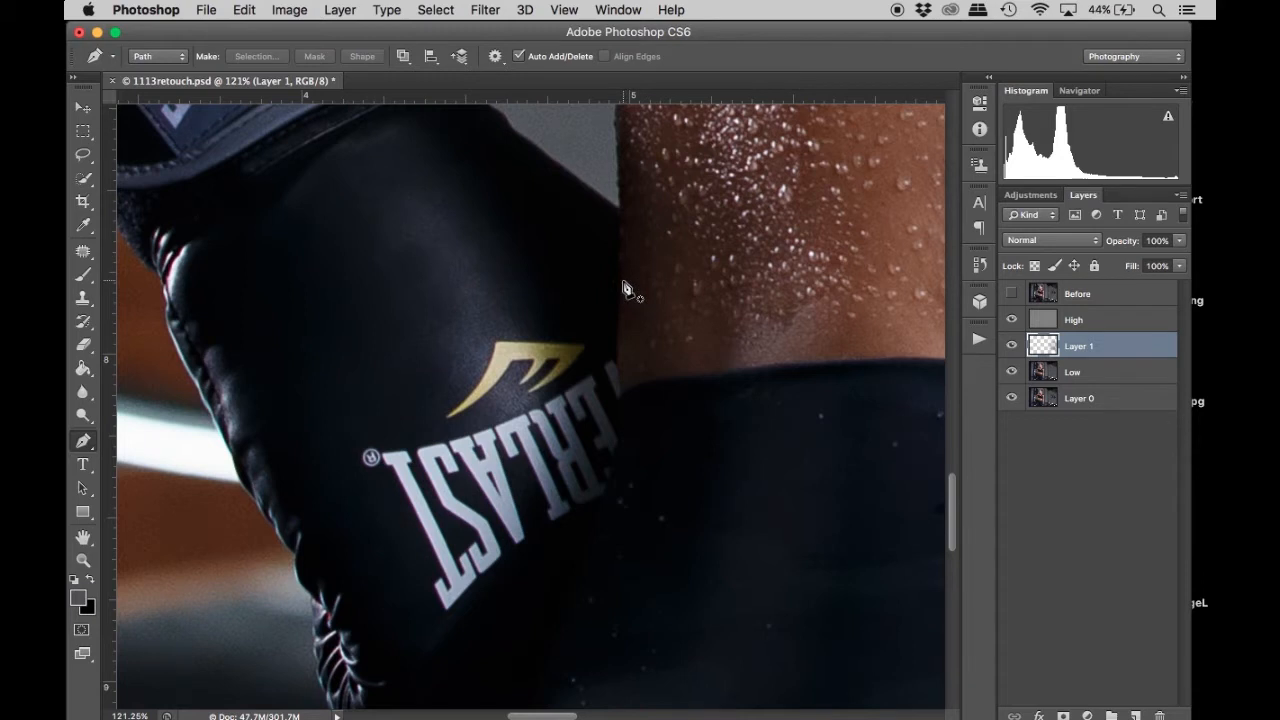
scroll(625, 289, "up", 5)
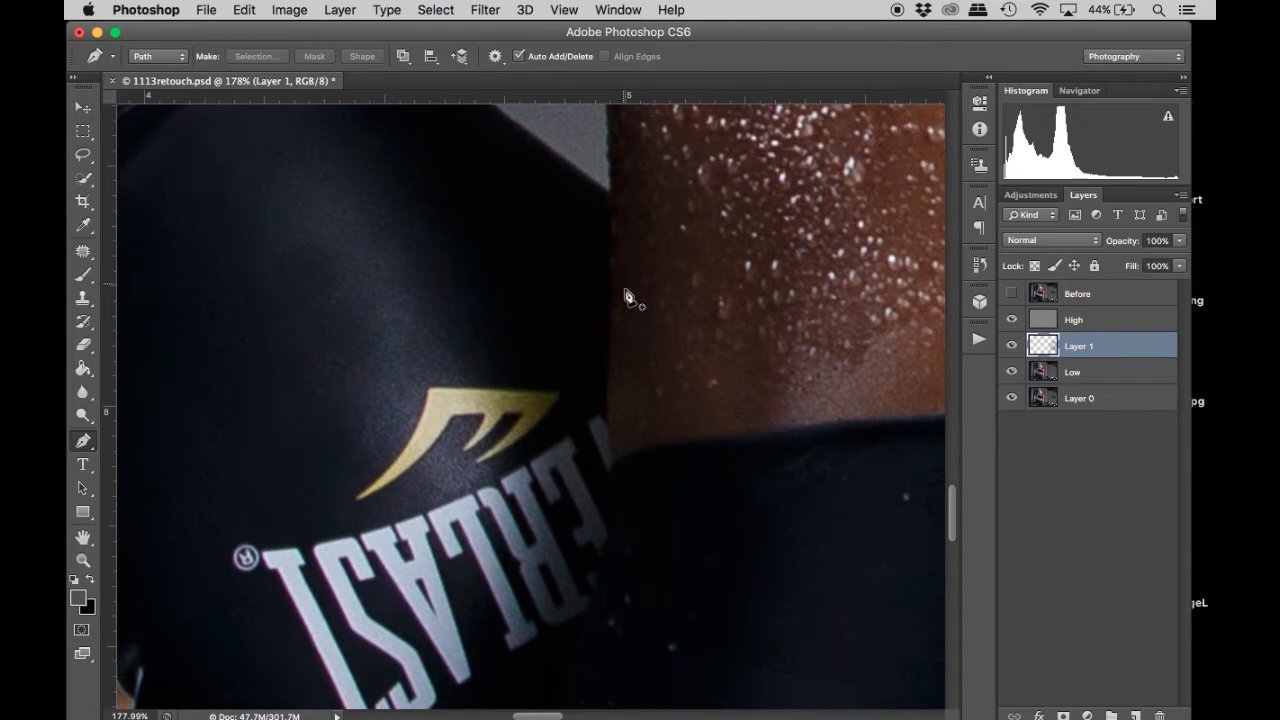
left_click(615, 299)
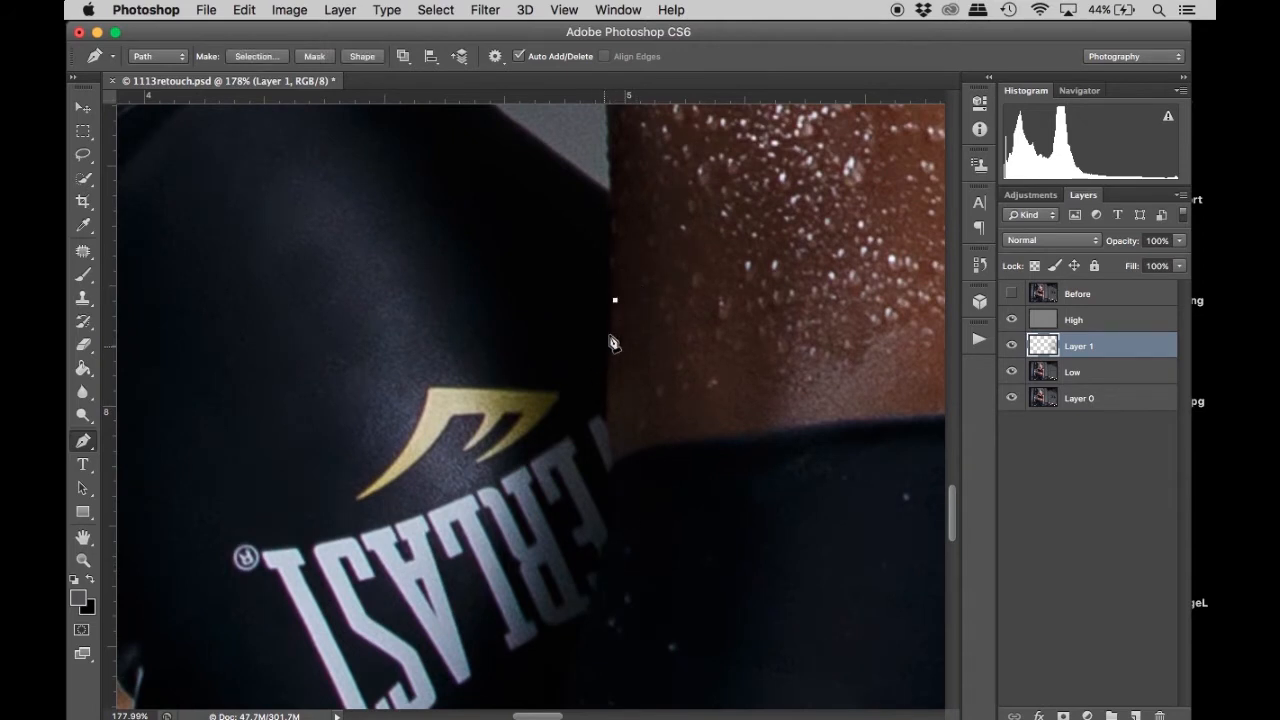
left_click(614, 459)
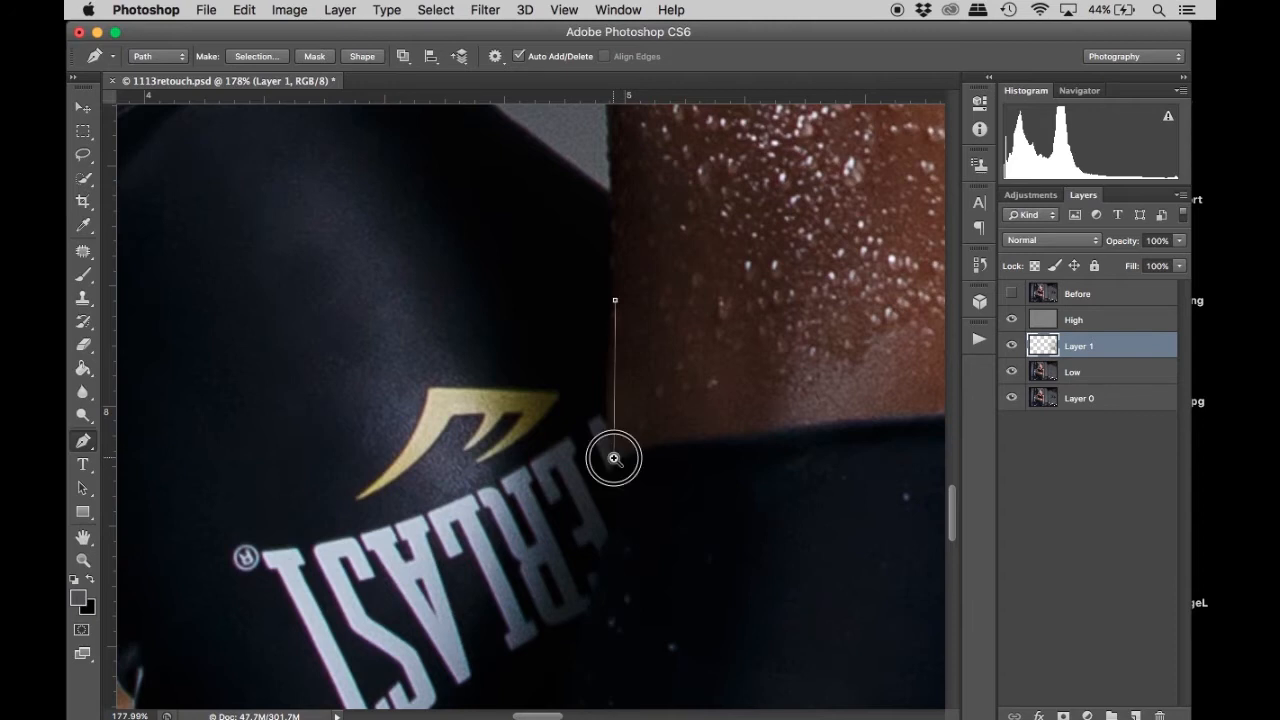
left_click_drag(614, 459, 634, 476)
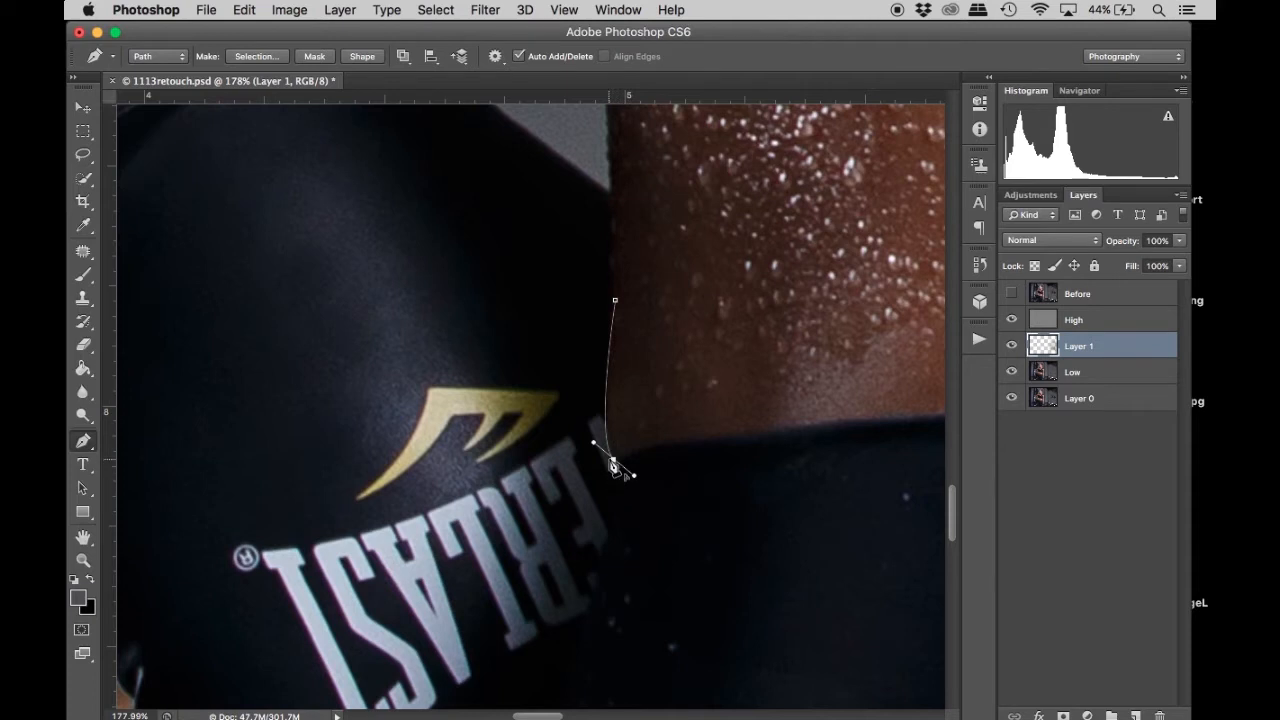
left_click(614, 460, "alt")
scroll(680, 538, "down", 5)
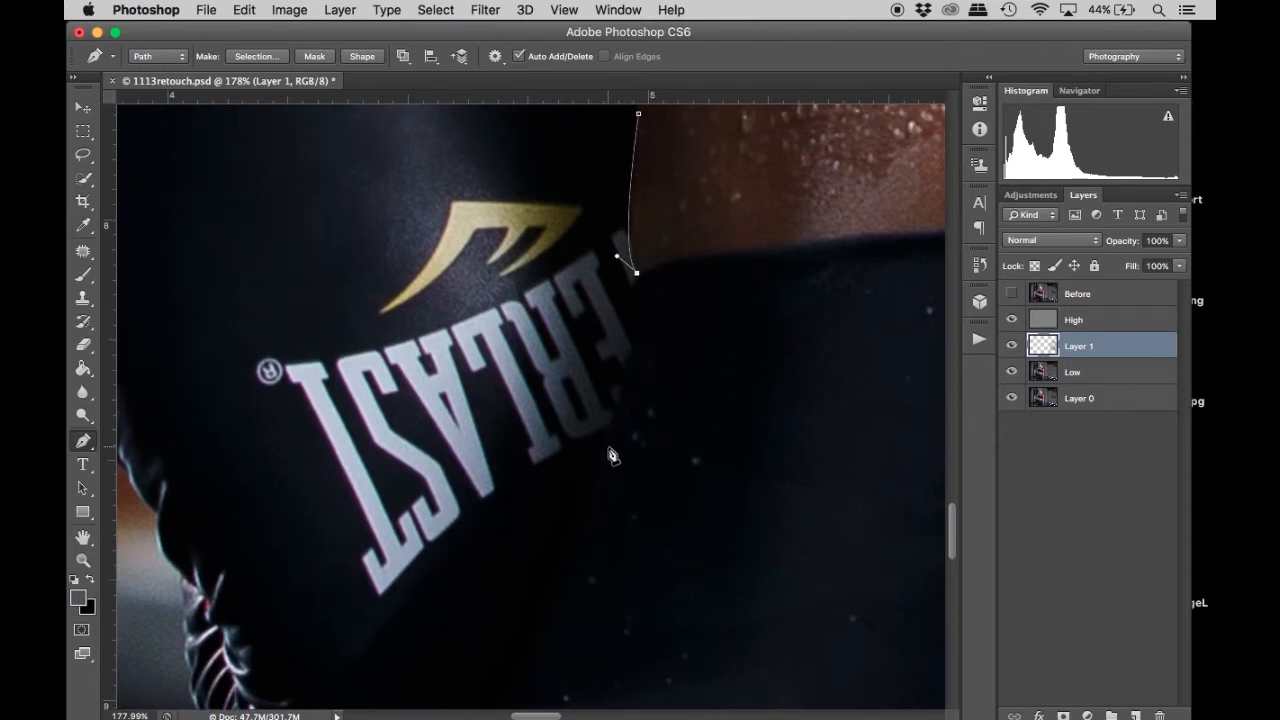
left_click_drag(607, 446, 584, 484)
left_click(608, 446, "alt")
scroll(612, 448, "down", 1)
Continue the path with straight segments over the black leather around the whole Everlast logo and close it at its starting point.
left_click(574, 579)
left_click(518, 658)
left_click(400, 666)
left_click(276, 572)
left_click(206, 429)
left_click(163, 354)
scroll(165, 360, "up", 5)
left_click(155, 364)
left_click(240, 270)
left_click(349, 215)
left_click(437, 213)
left_click(567, 206)
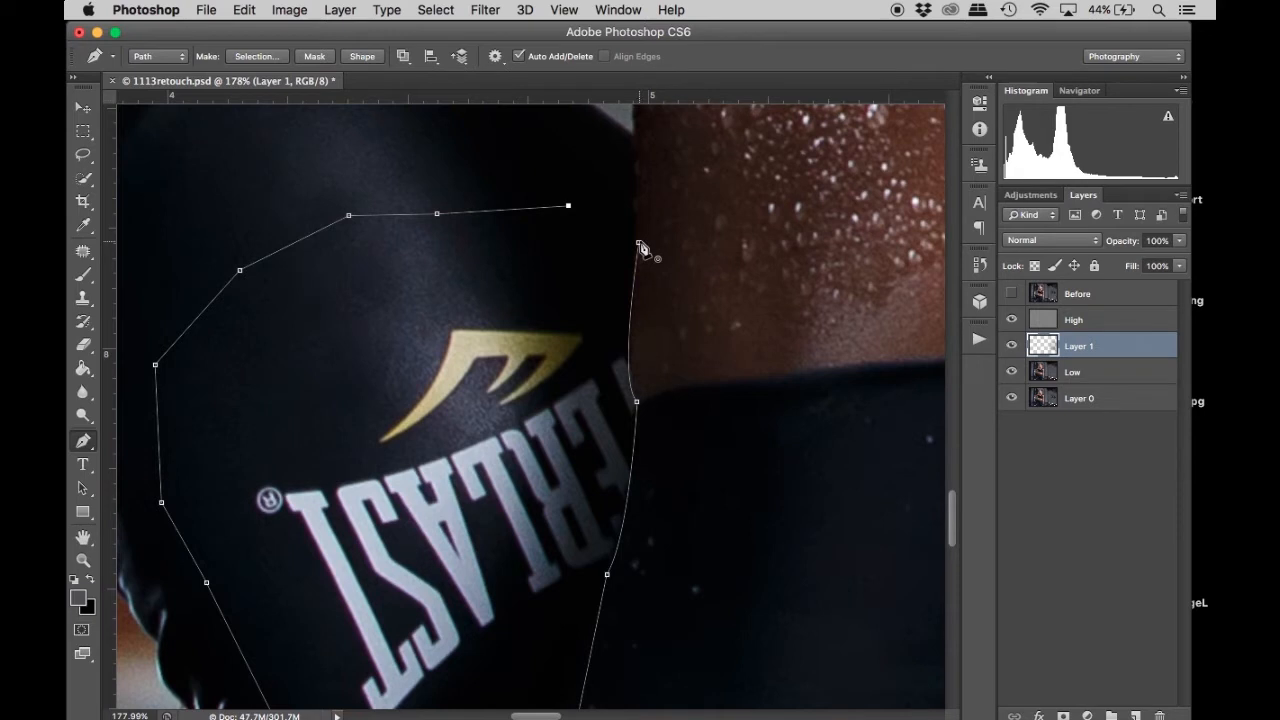
left_click(639, 244)
Convert the closed path around the logo into a new anti-aliased selection with a feather radius of 2 pixels.
right_click(560, 298)
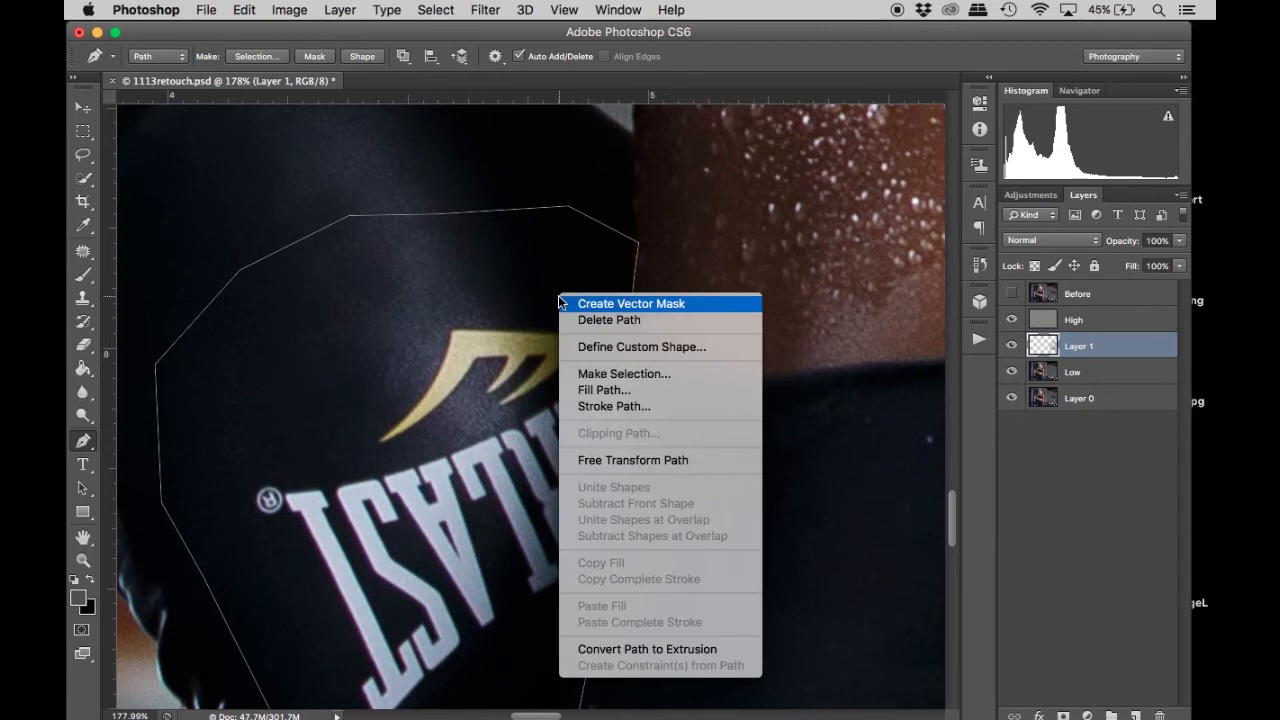
left_click(604, 374)
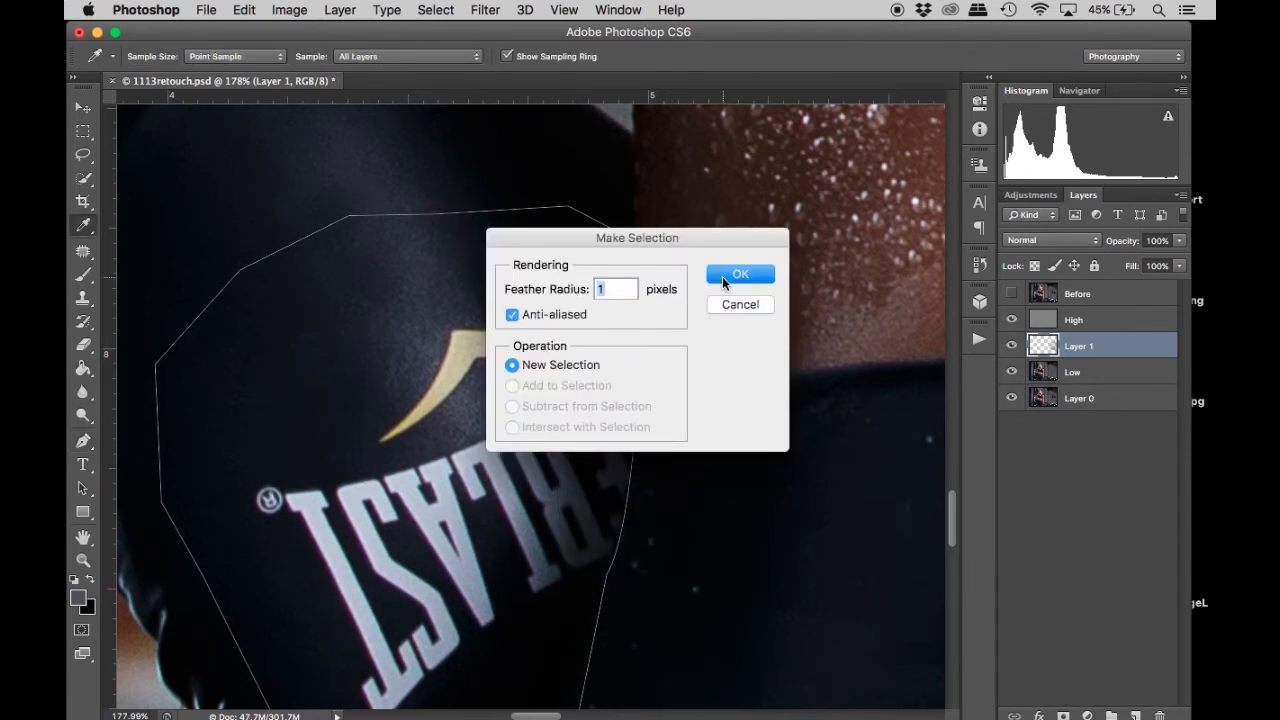
left_click_drag(693, 248, 474, 296)
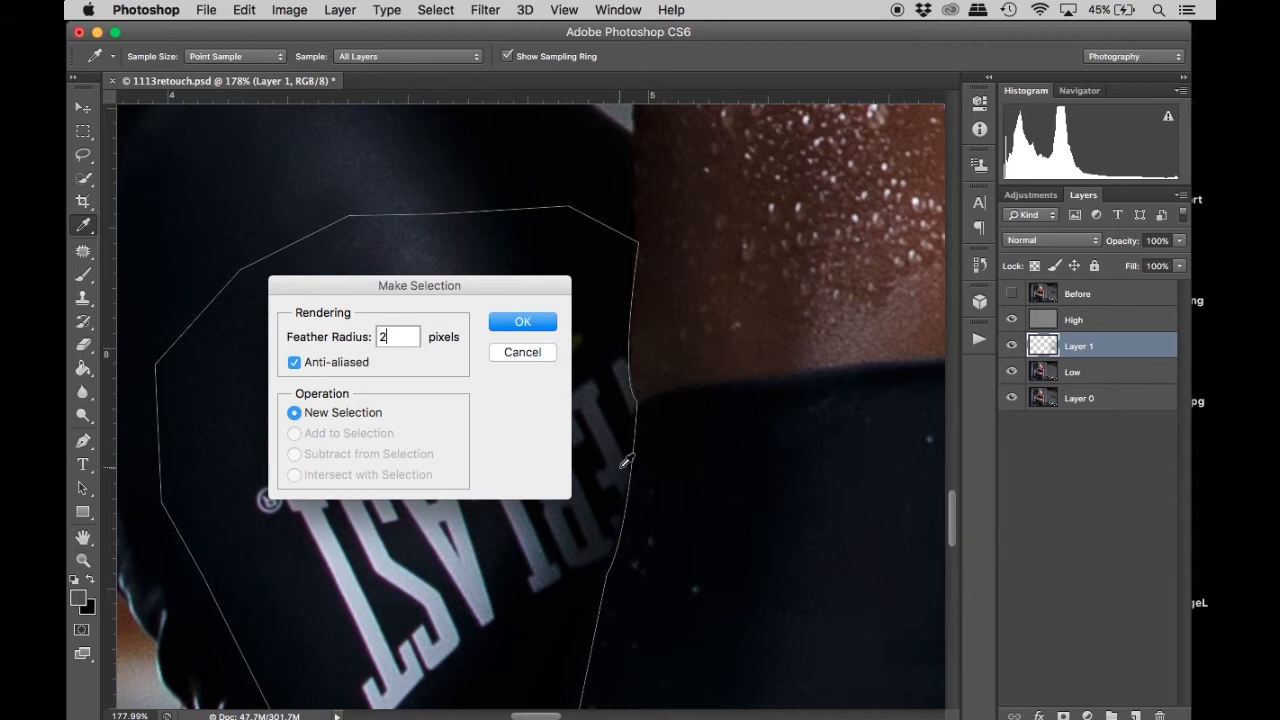
left_click(538, 322)
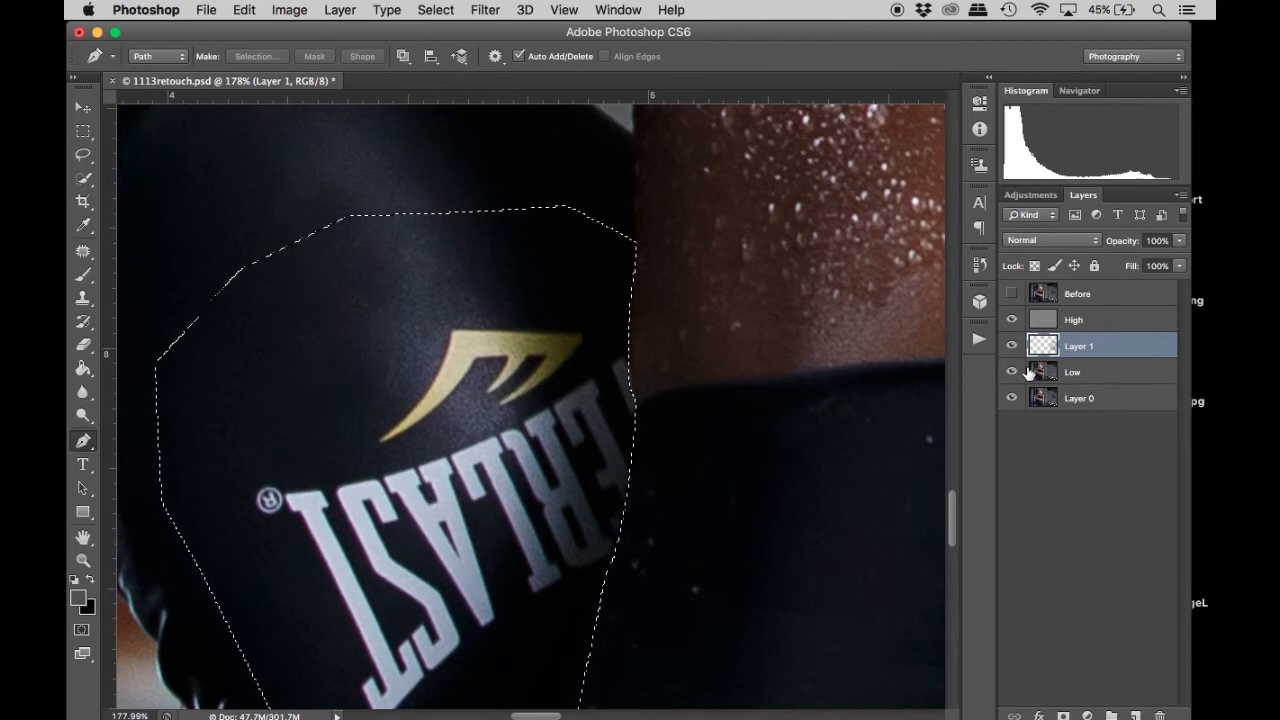
Check the low-frequency image without the High layer, restore and select High, and set the Clone Stamp brush to 45 px.
left_click(1011, 321)
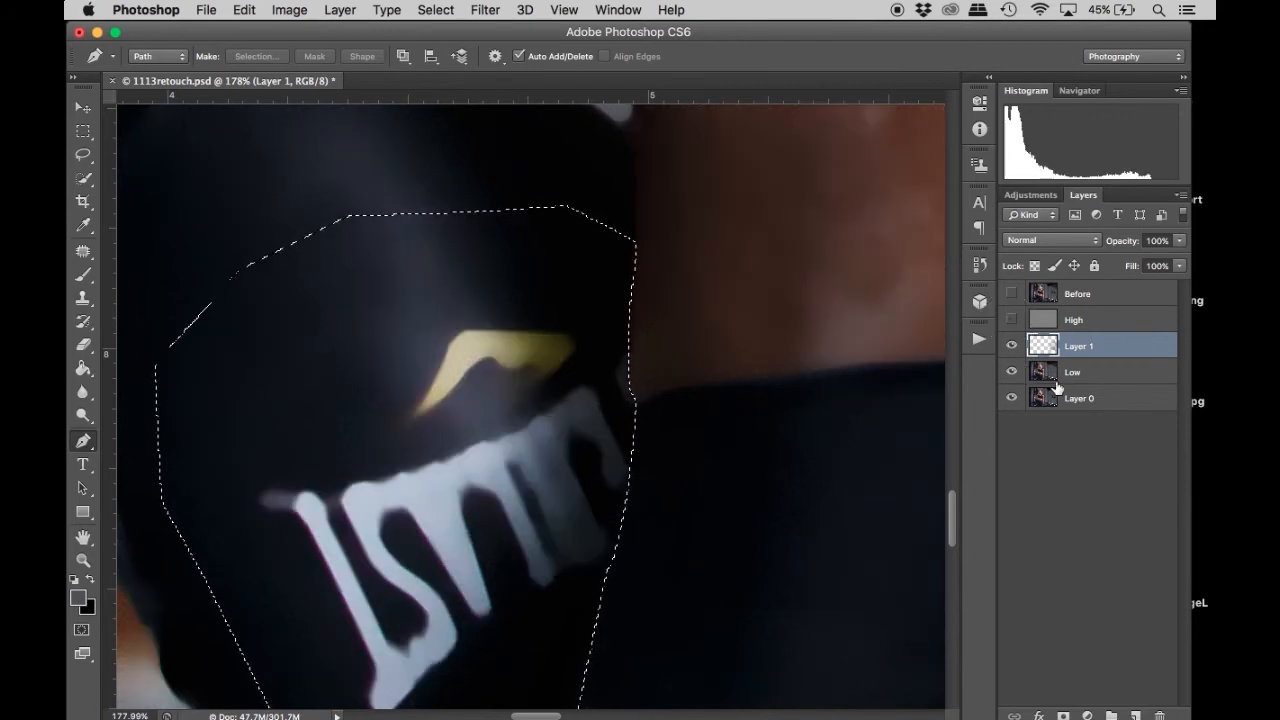
left_click(1012, 320)
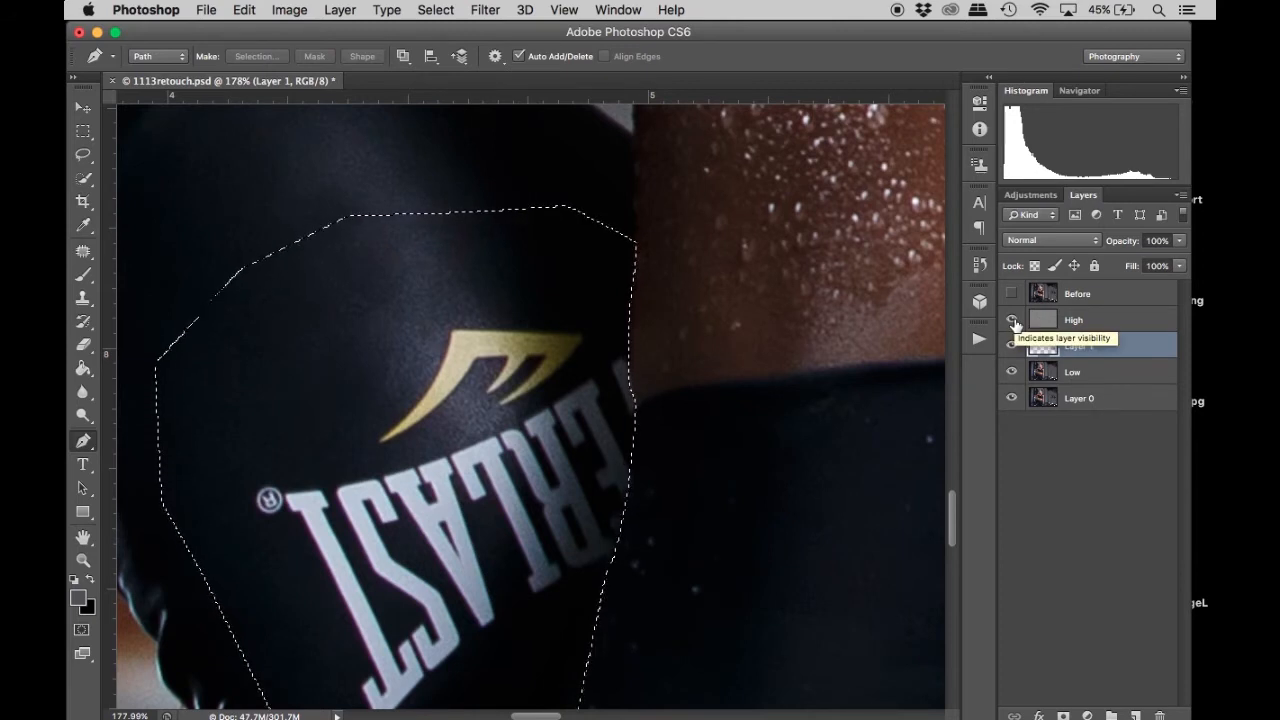
left_click(1049, 320)
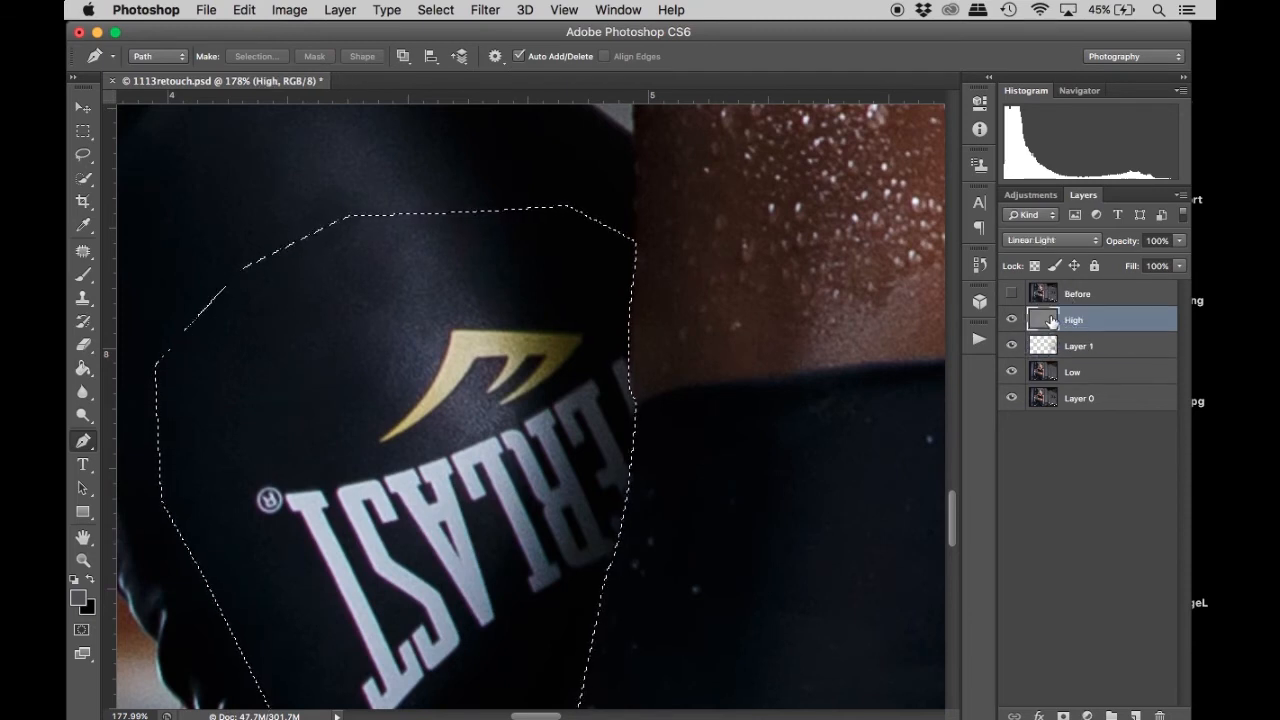
key("s")
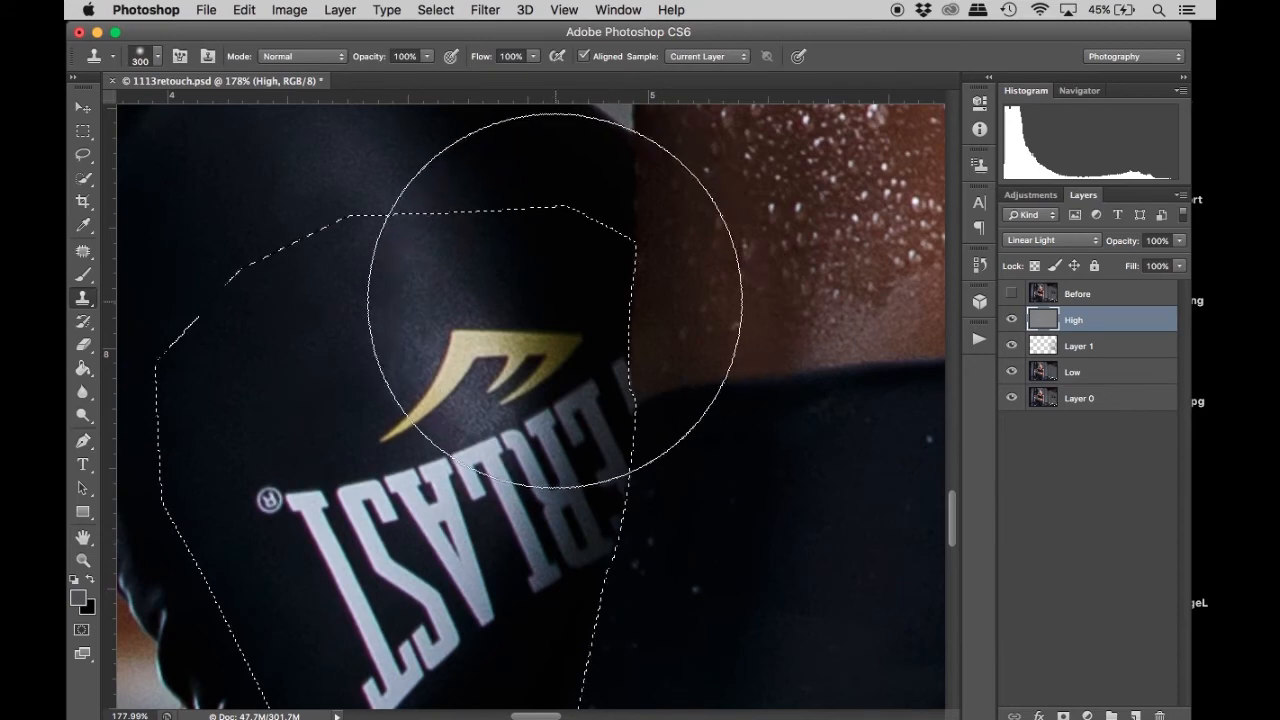
key("bracketleft")
key("bracketleft")
key("bracketleft")
key("bracketleft")
key("bracketleft")
key("bracketleft")
key("bracketleft")
key("bracketleft")
key("bracketleft")
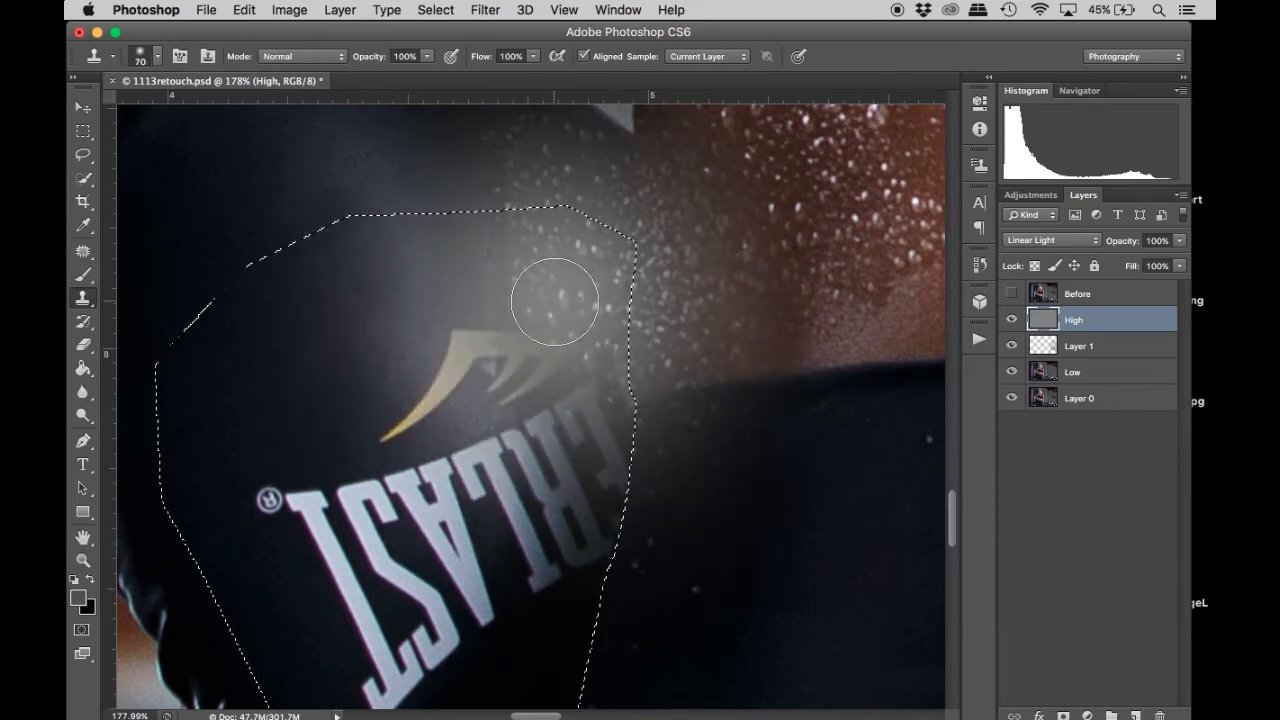
key("bracketleft")
key("bracketleft")
key("bracketleft")
key("bracketleft")
key("bracketleft")
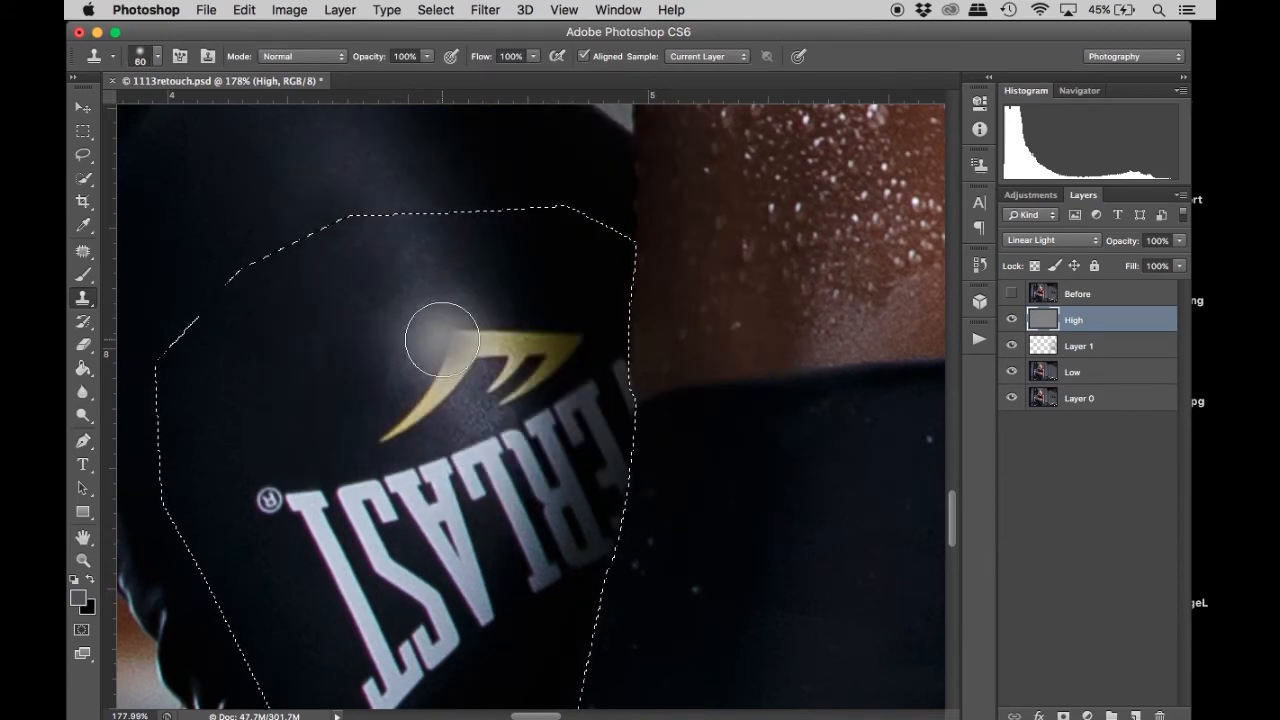
Clone clean leather texture over the sharp edges of the yellow emblem and the ® mark on the High layer.
left_click(442, 266, "alt")
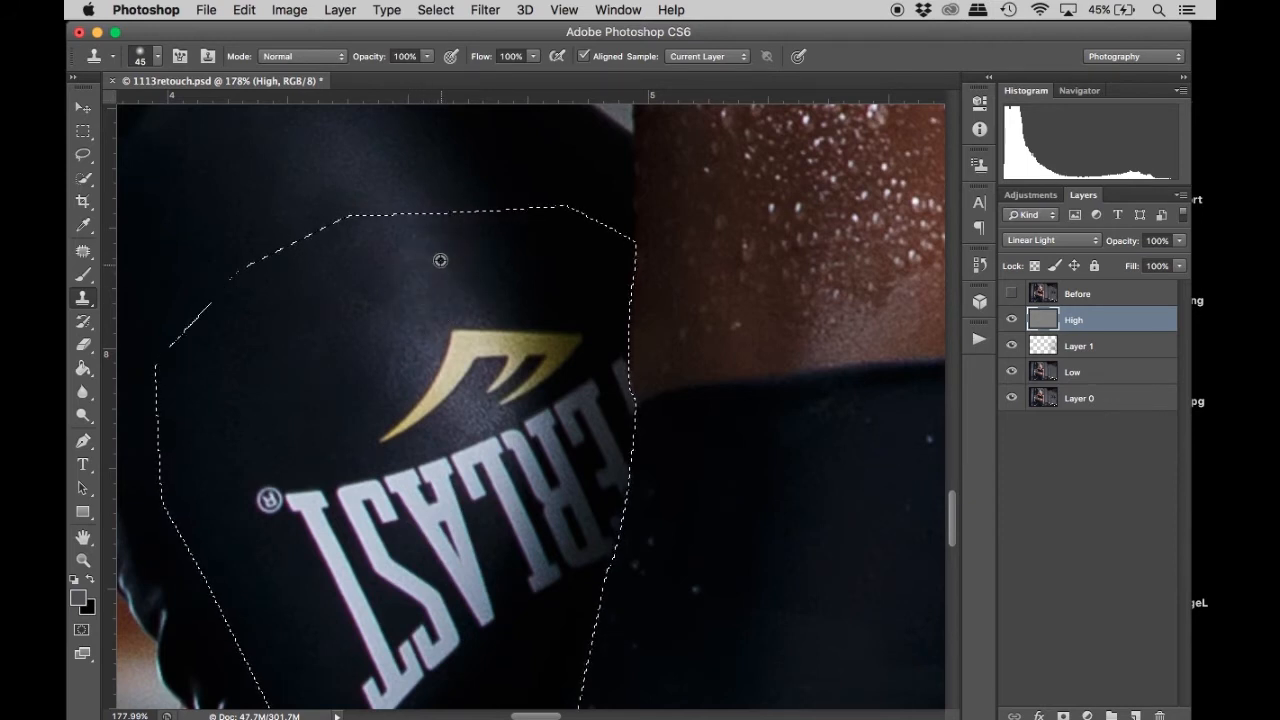
mouse_move(508, 336)
left_mouse_down()
mouse_move(568, 347)
mouse_move(500, 377)
mouse_move(523, 386)
mouse_move(510, 400)
left_mouse_up()
left_click(453, 298, "alt")
left_click(460, 349)
left_click(449, 379)
left_click(434, 390)
mouse_move(434, 390)
left_mouse_down()
mouse_move(393, 417)
mouse_move(389, 371)
mouse_move(392, 436)
left_mouse_up()
left_click(395, 421)
left_click(386, 349, "alt")
left_click(426, 303, "alt")
left_click_drag(519, 416, 514, 406)
left_click(450, 288, "alt")
left_click(473, 405)
left_click(236, 411, "alt")
mouse_move(257, 468)
left_mouse_down()
mouse_move(271, 499)
mouse_move(342, 501)
left_mouse_up()
Enlarge the Clone Stamp brush to 90 px and clone sampled leather texture over the Everlast letters.
left_click(241, 396, "alt")
key("bracketright")
key("bracketright")
key("bracketright")
key("bracketright")
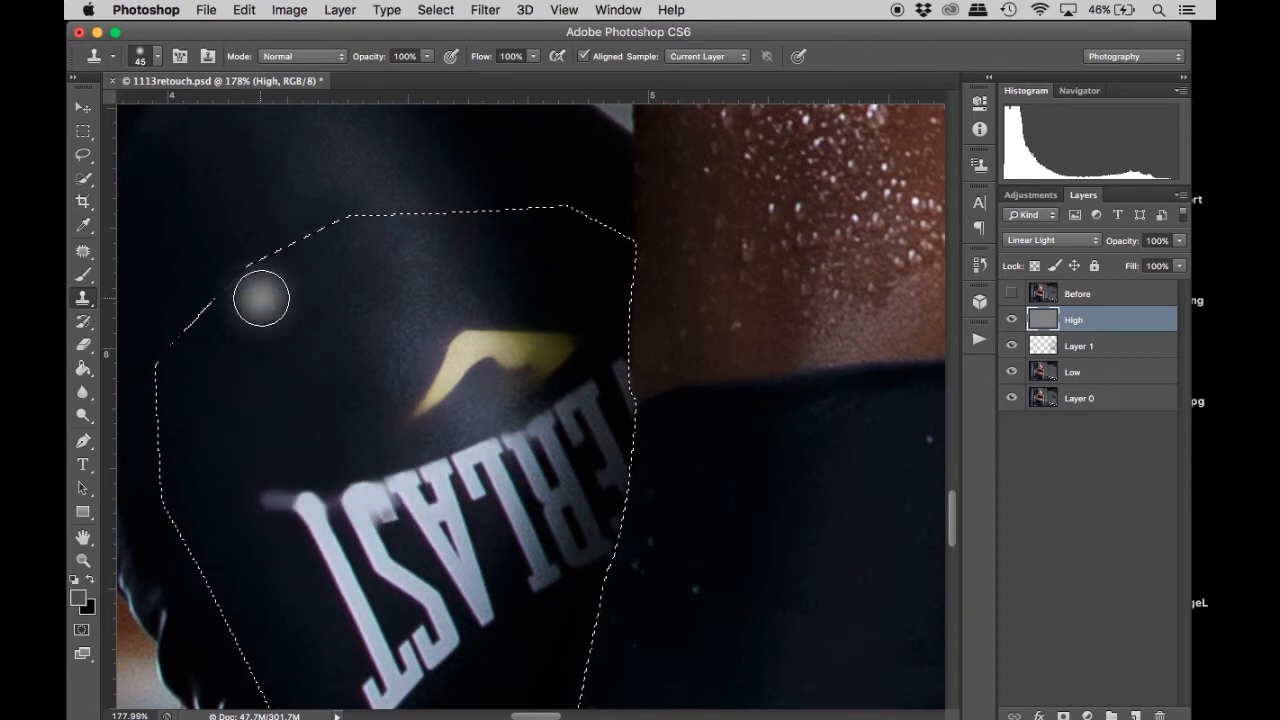
key("bracketright")
left_click(310, 188, "alt")
left_click_drag(460, 425, 547, 437)
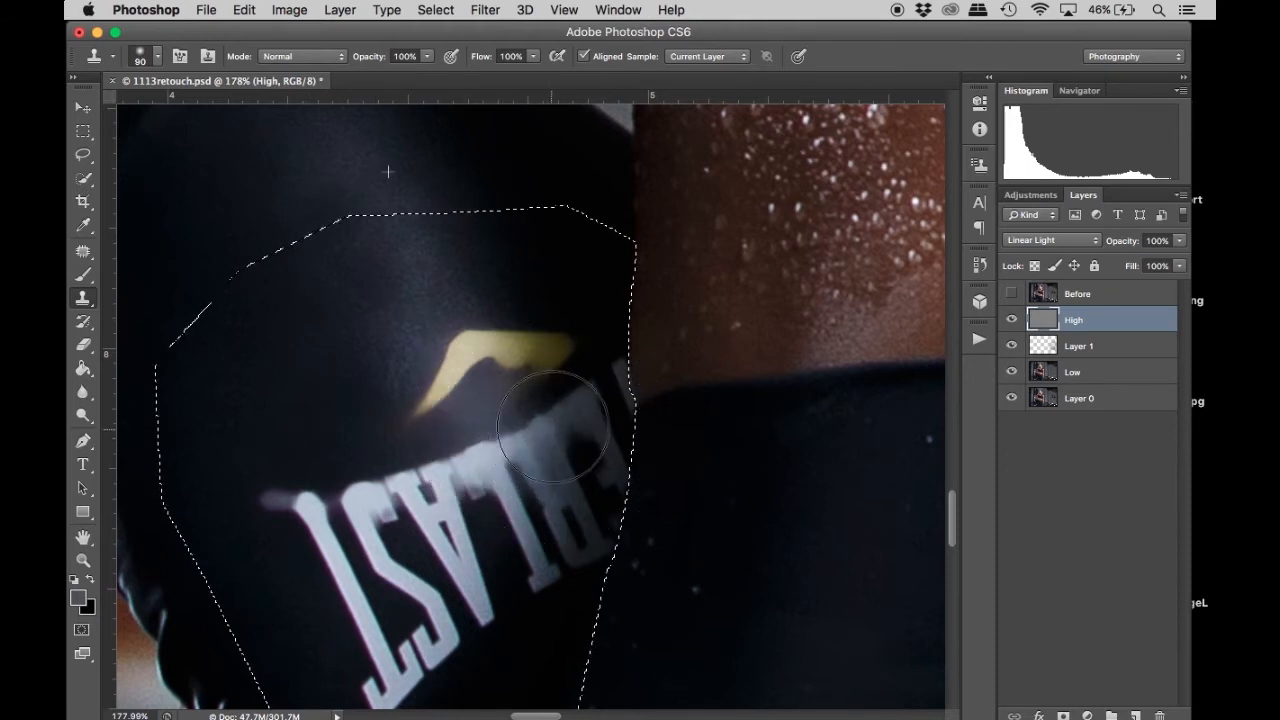
mouse_move(543, 409)
left_mouse_down()
mouse_move(534, 466)
mouse_move(315, 515)
mouse_move(386, 616)
left_mouse_up()
left_click(277, 407, "alt")
left_click_drag(388, 612, 381, 601)
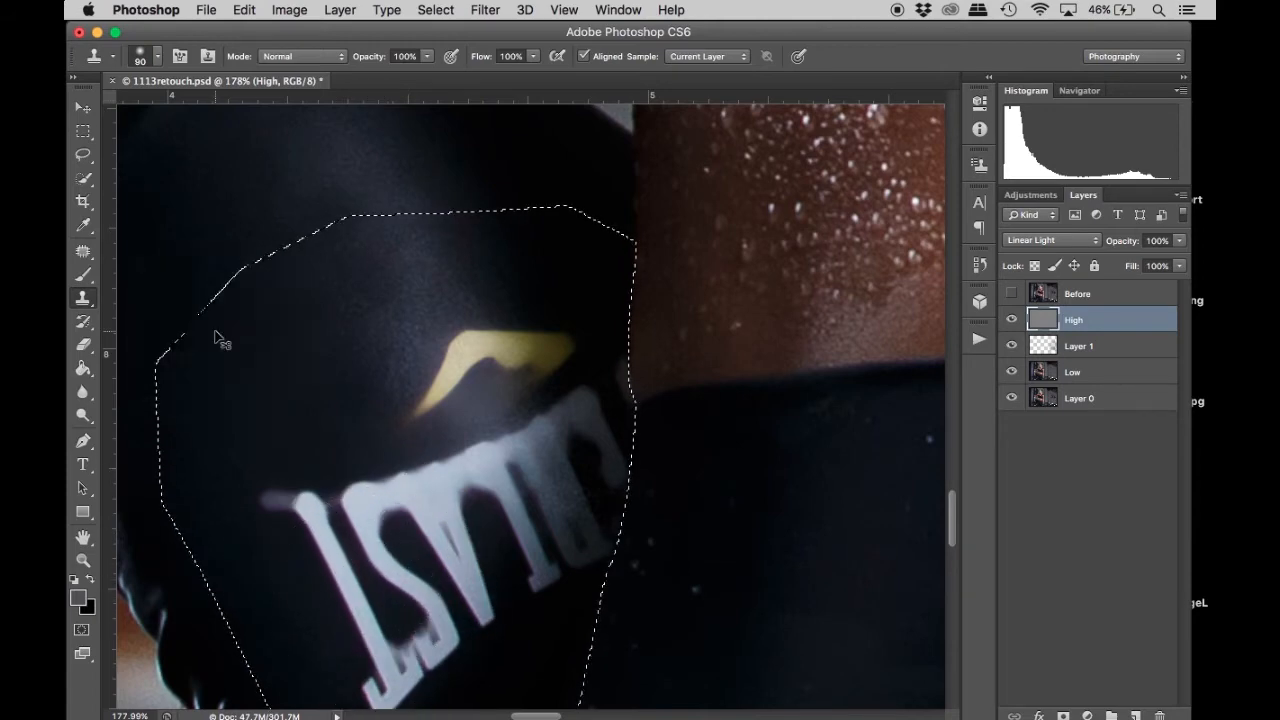
Clone leather texture over the remaining sharp letter edges, and compare the result by toggling the High layer's visibility.
key("super+minus")
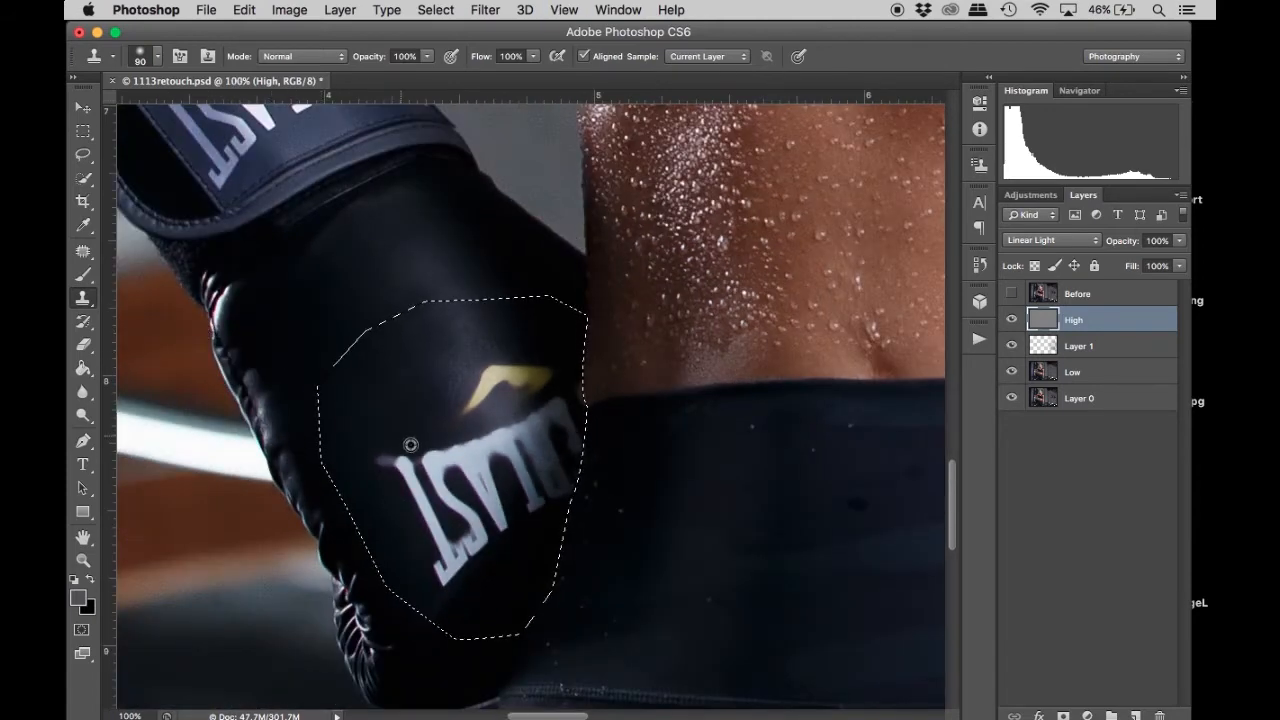
left_click(354, 361, "alt")
left_click(426, 508)
left_click(452, 543)
left_click(453, 556)
left_click(446, 554)
left_click(341, 385, "alt")
left_click(346, 341, "alt")
mouse_move(426, 487)
left_mouse_down()
mouse_move(451, 567)
mouse_move(484, 542)
mouse_move(466, 506)
left_mouse_up()
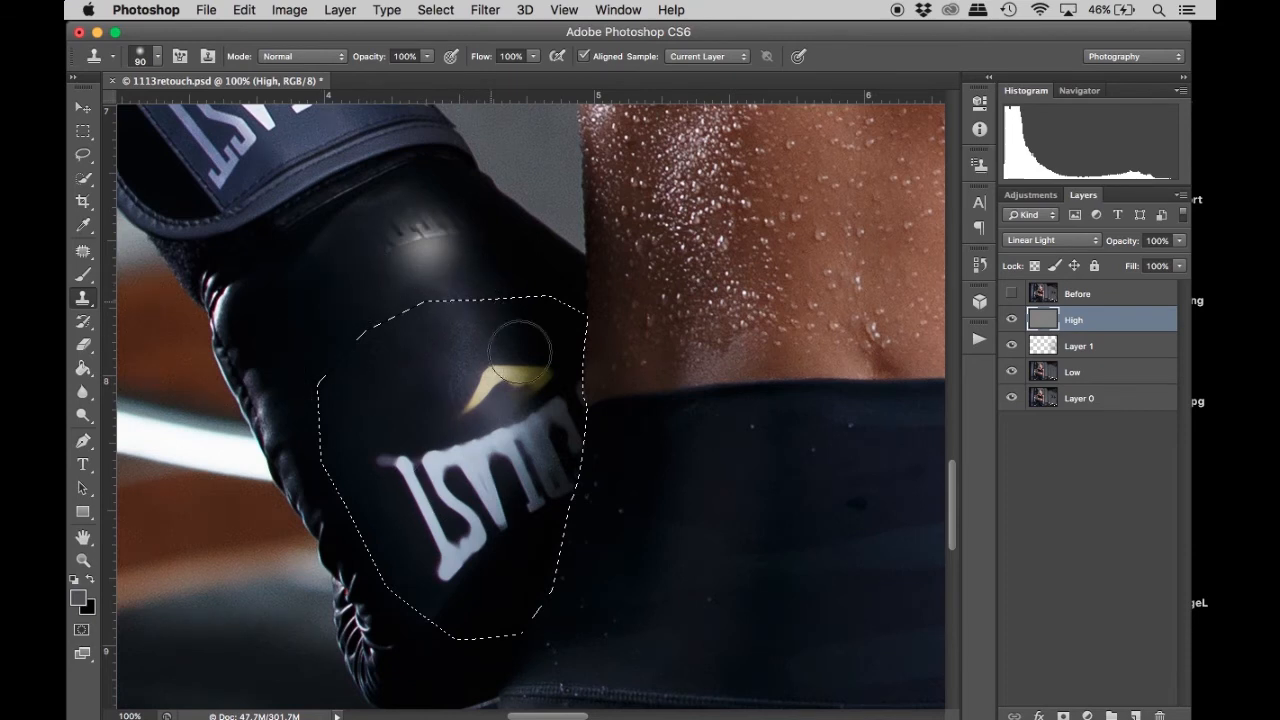
left_click(362, 395, "alt")
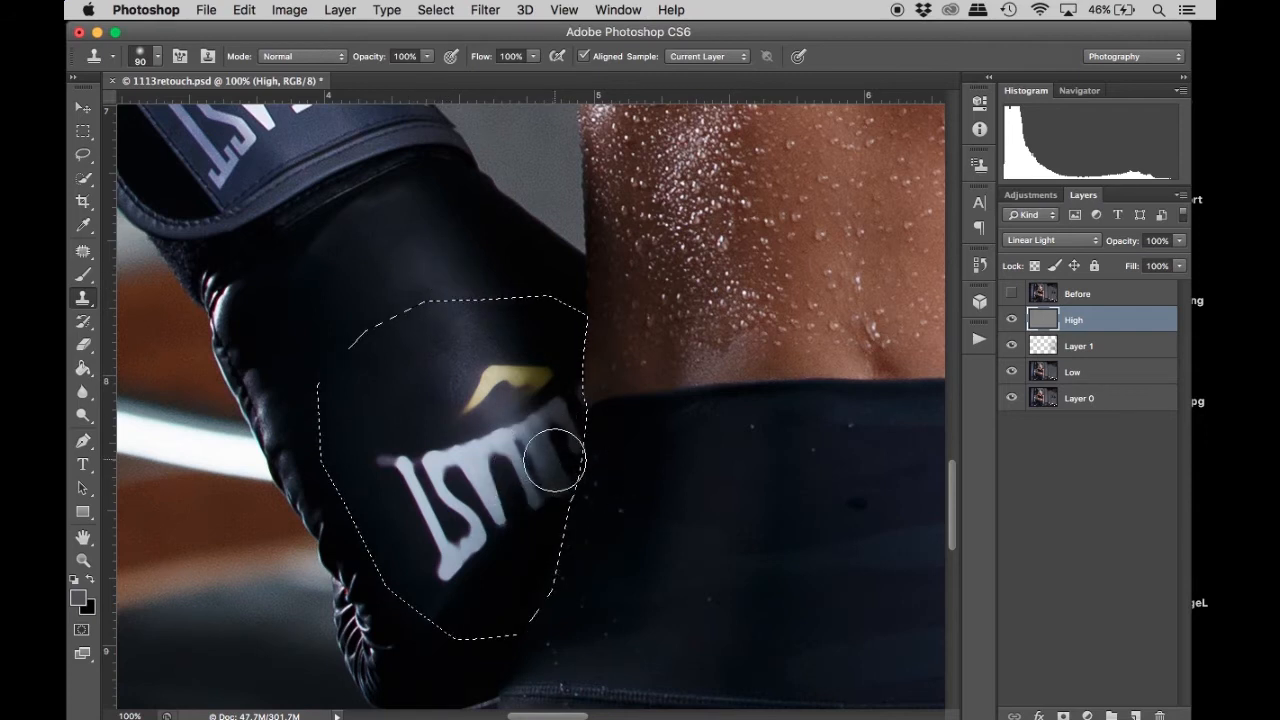
left_click(1010, 320)
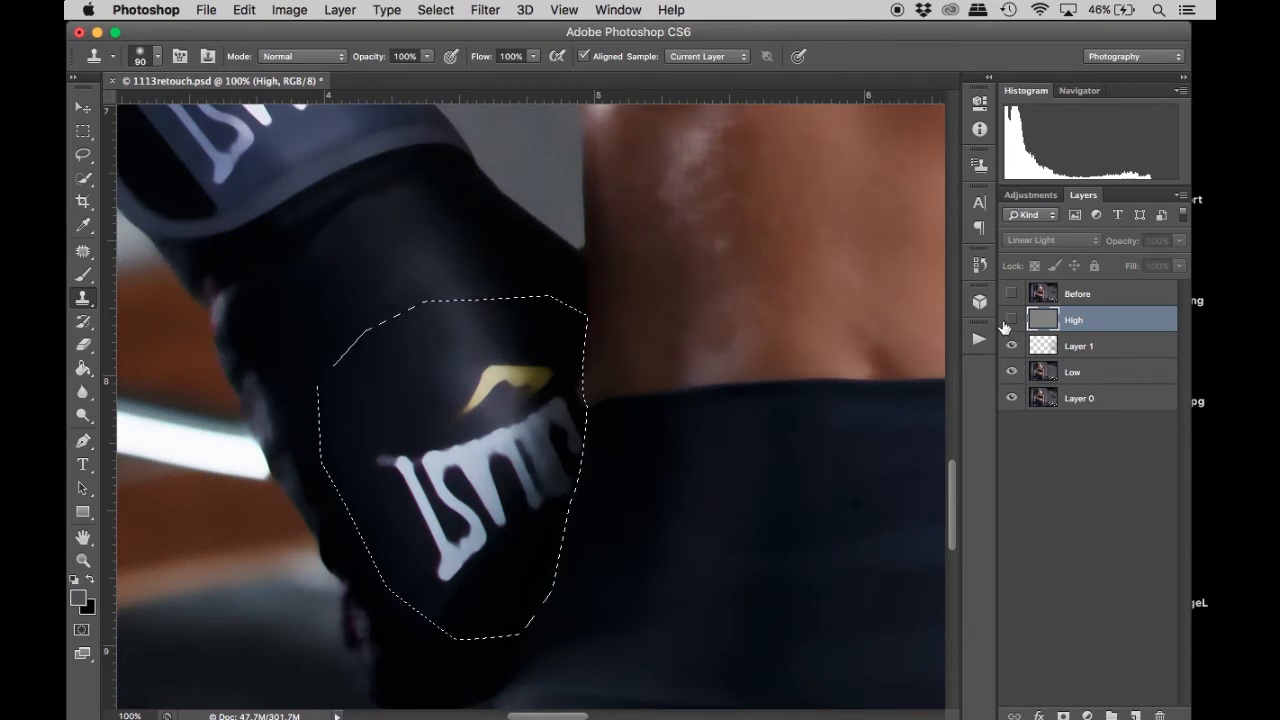
left_click(1010, 320)
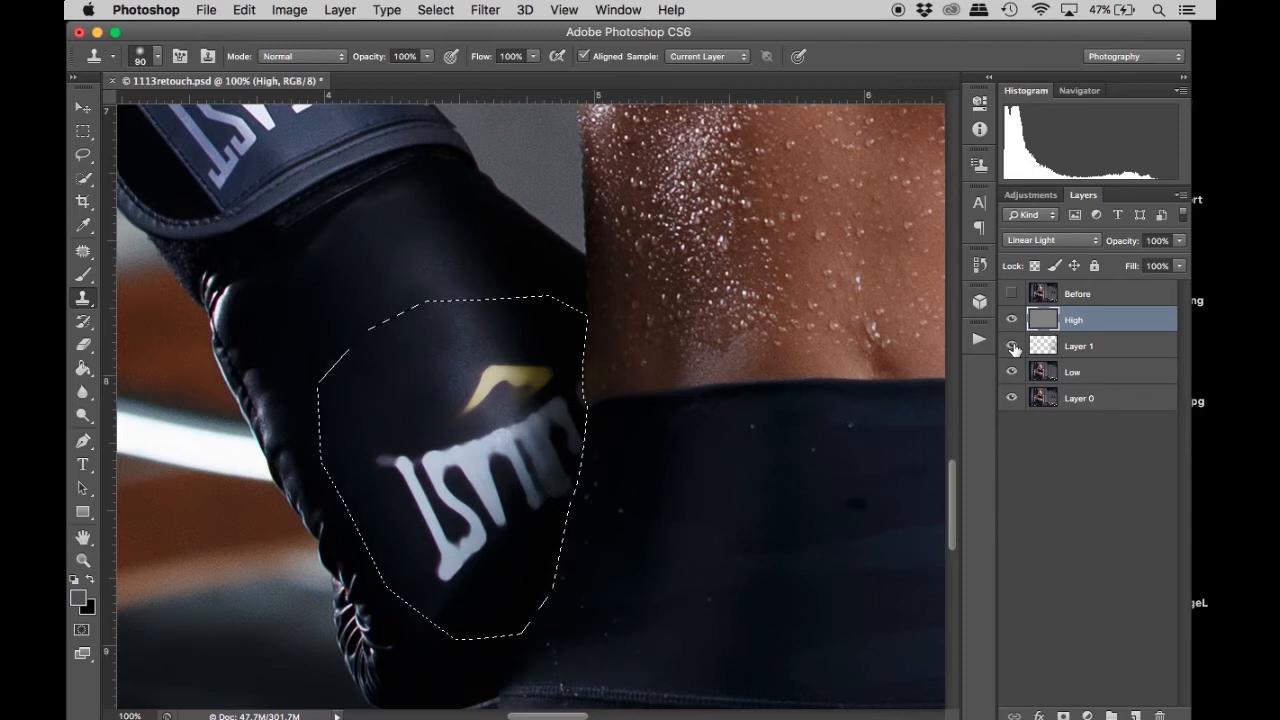
Extend the selection with the Polygonal Lasso to cover the glove's remaining smooth black leather up to the cuff and the laces.
key("l")
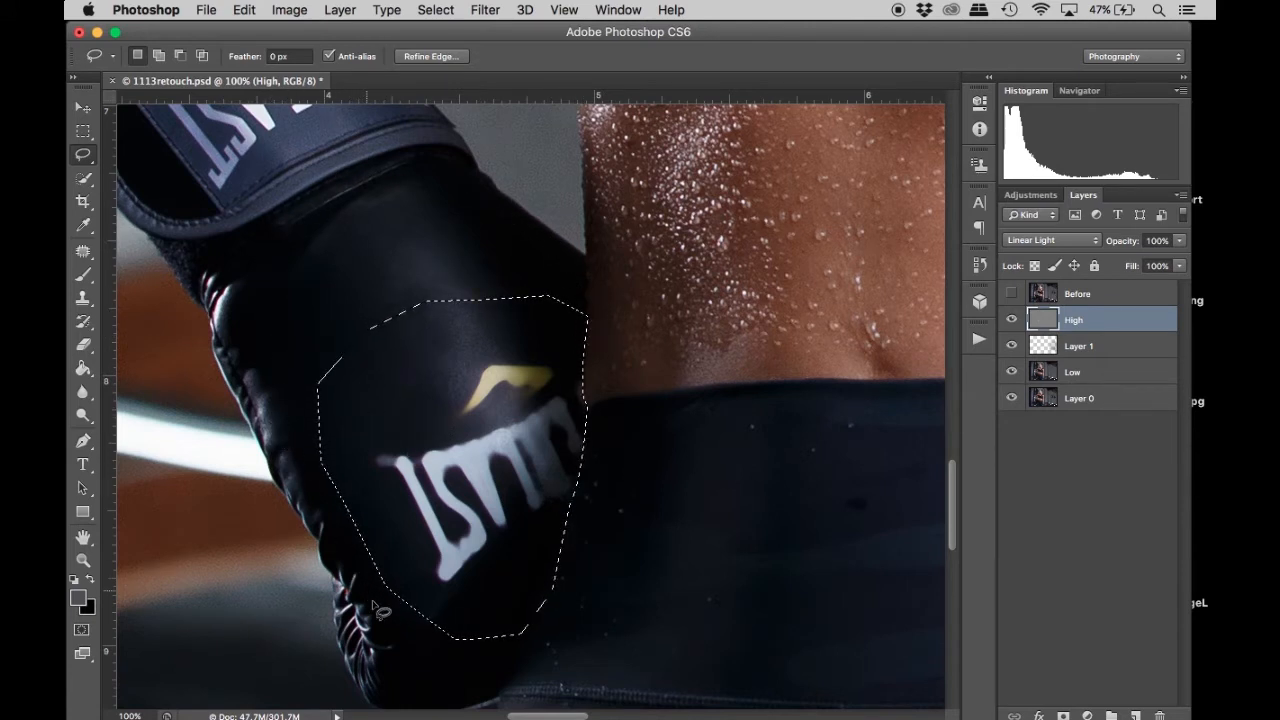
left_click(84, 157)
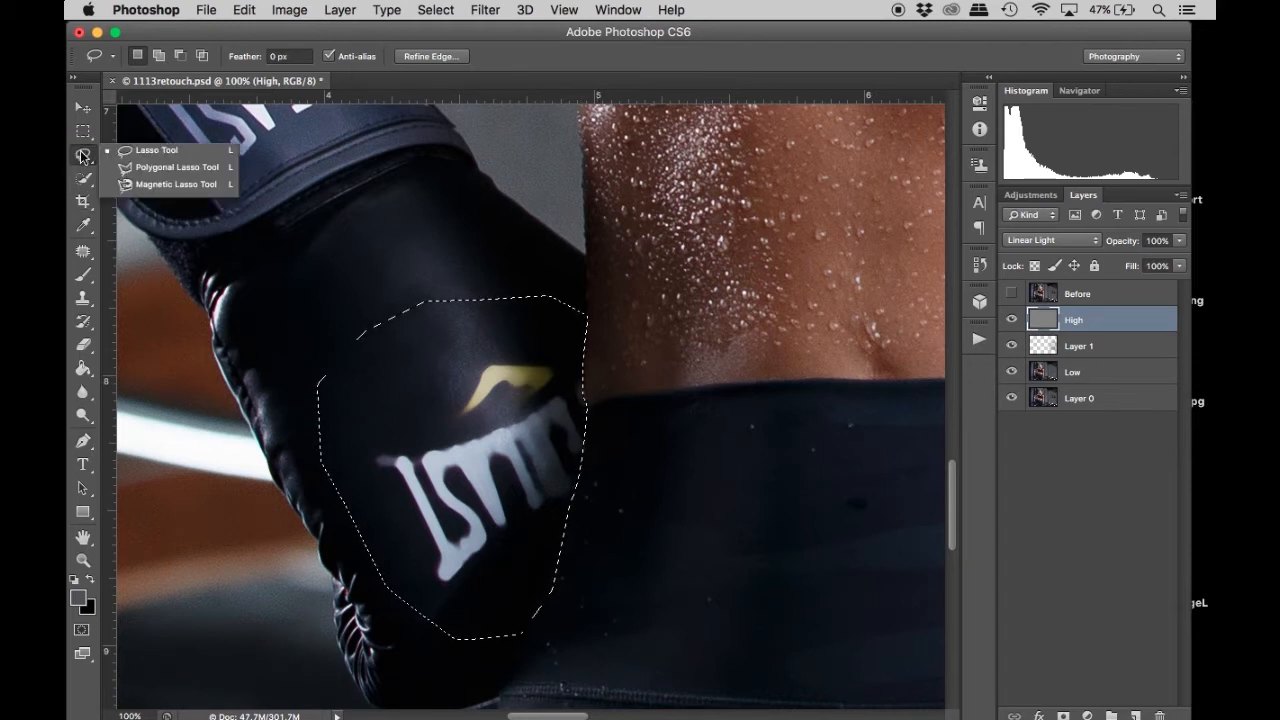
left_click(150, 176)
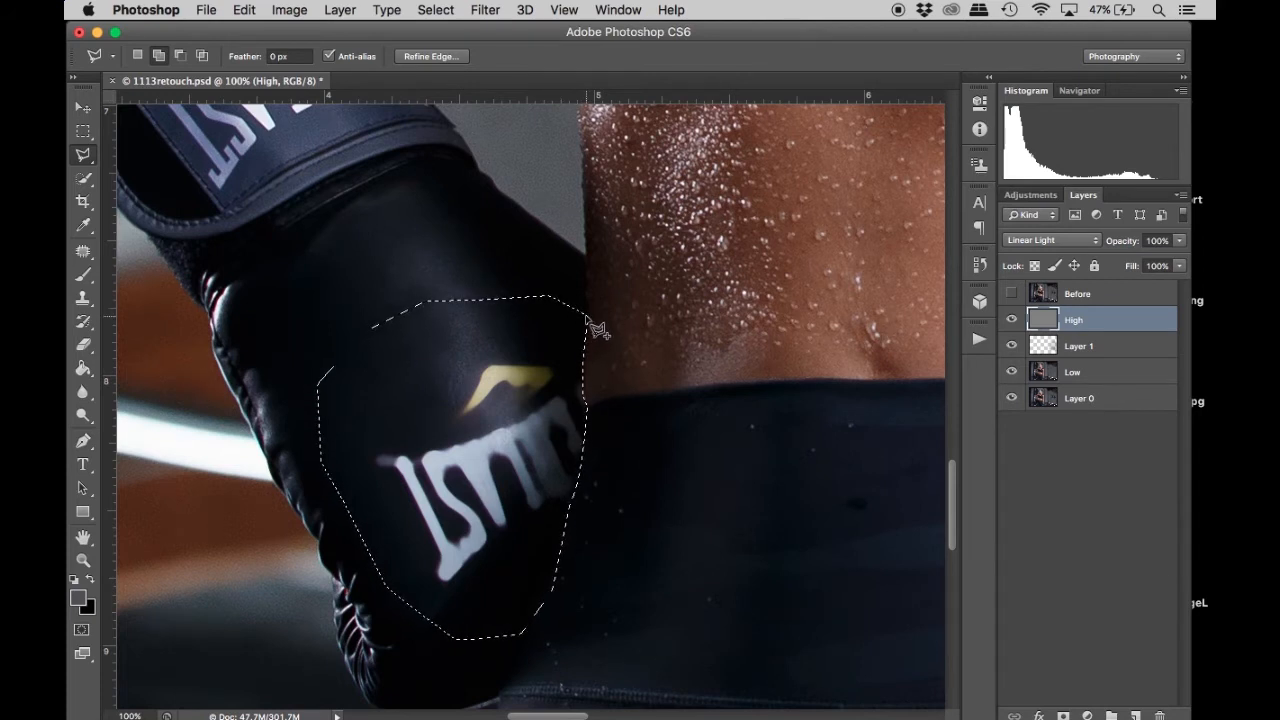
left_click(578, 262)
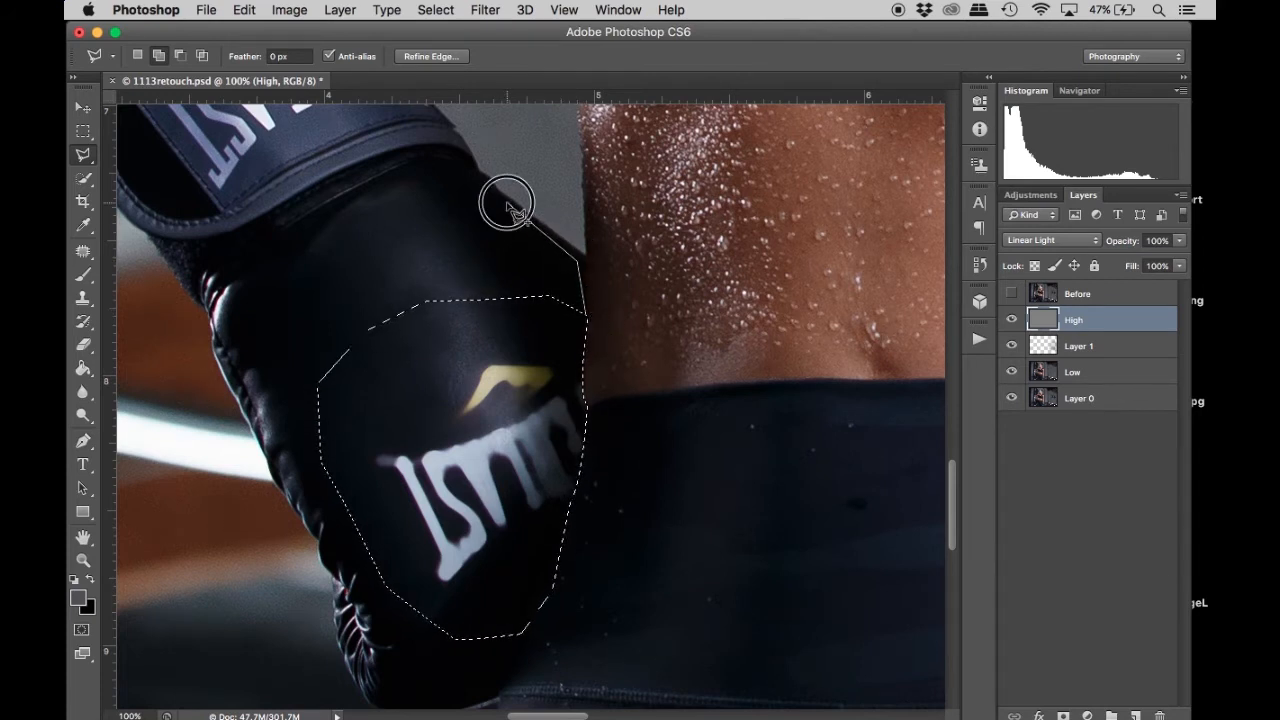
left_click(444, 164)
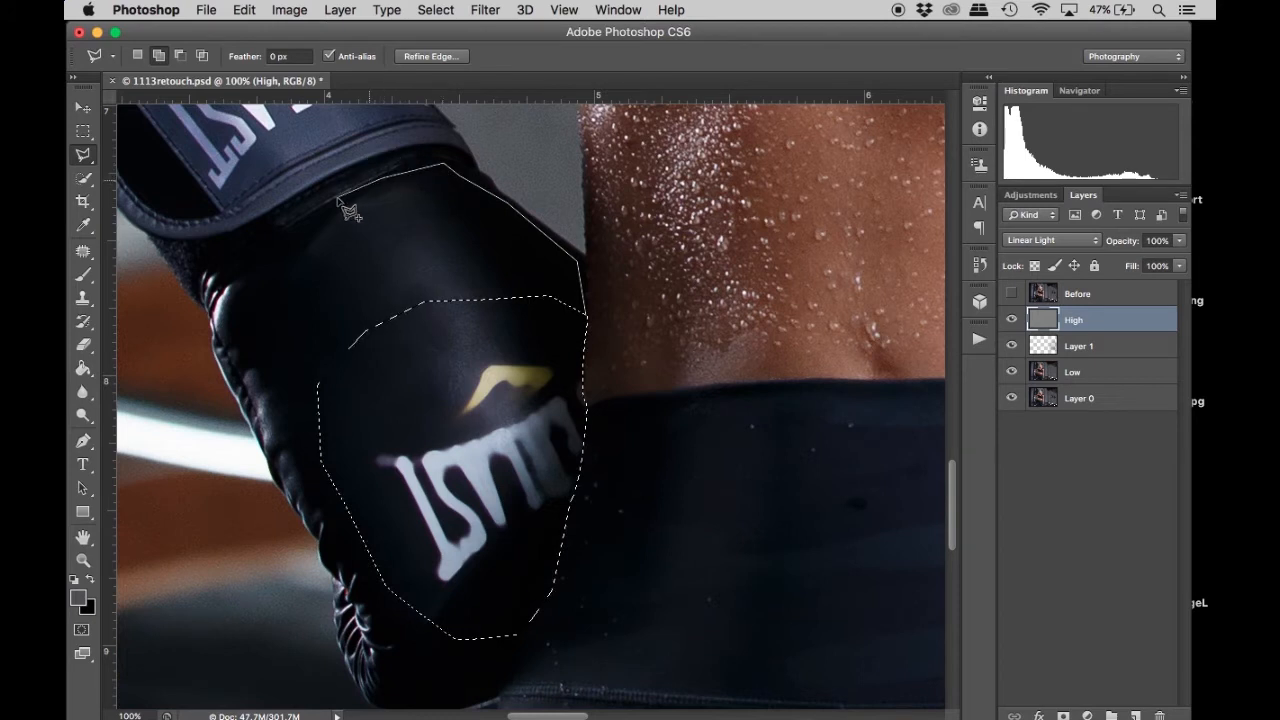
left_click(249, 269)
left_click(240, 328)
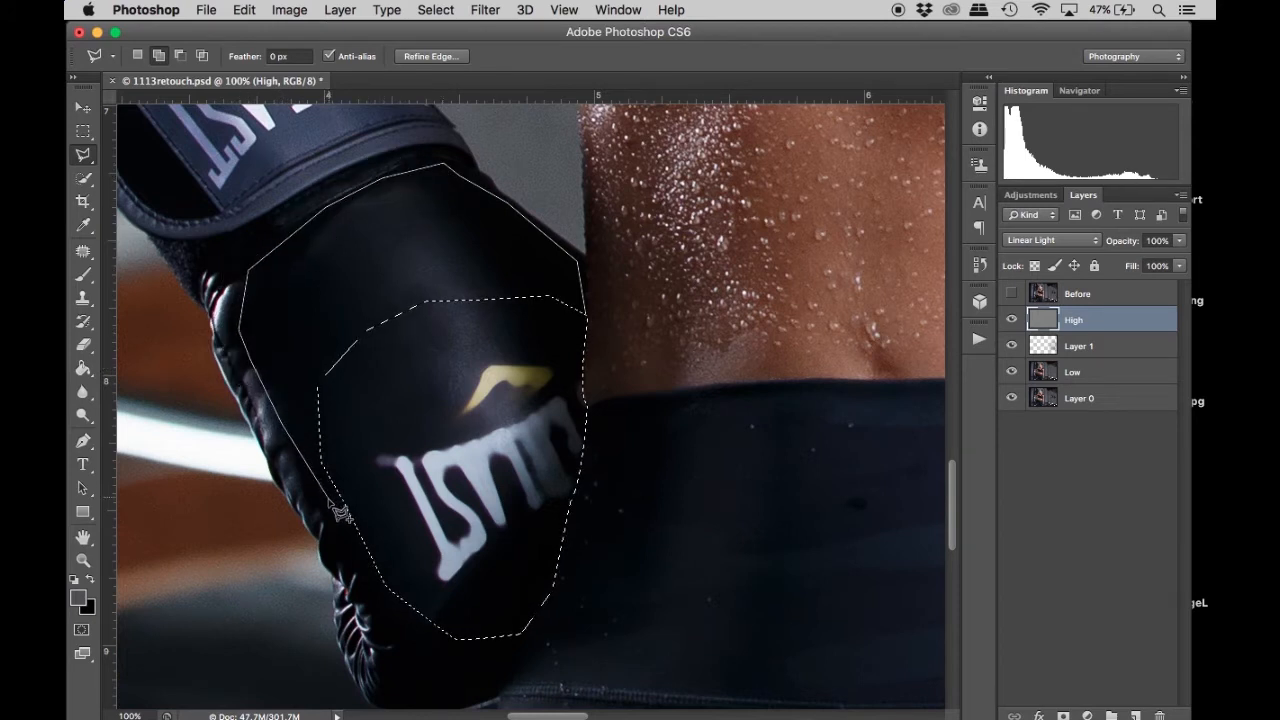
left_click(333, 535)
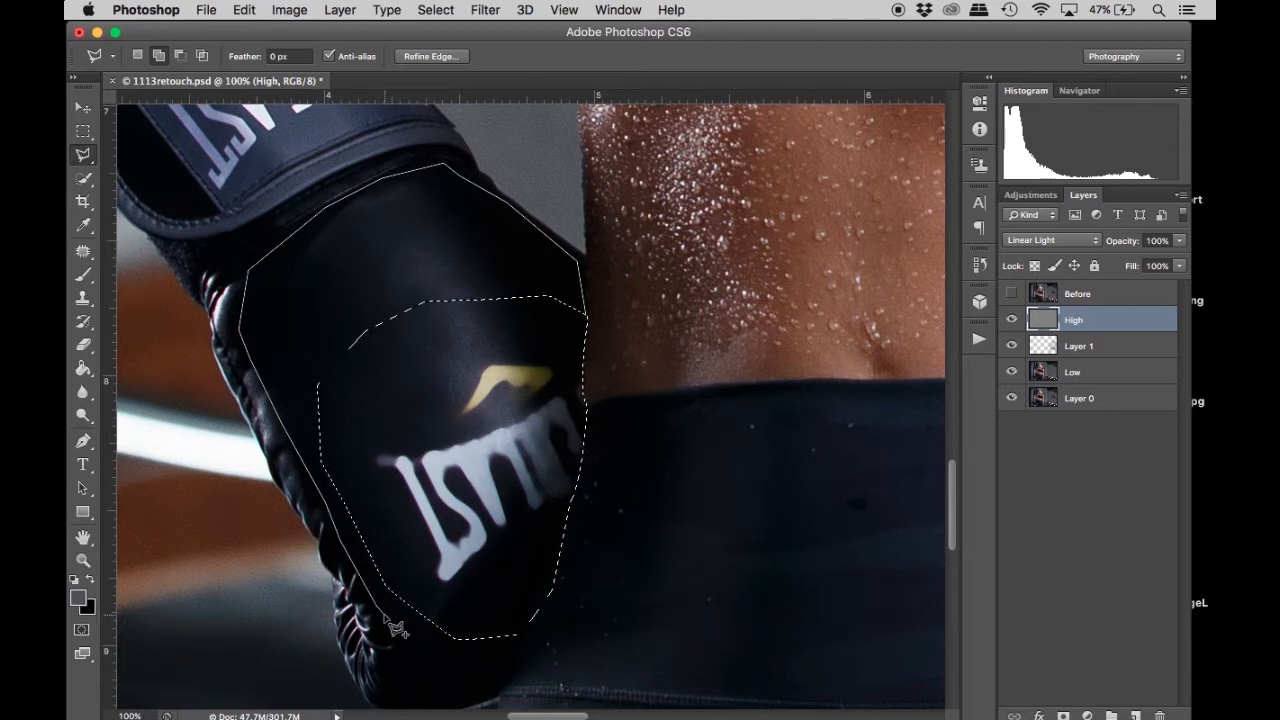
left_click(402, 653)
left_click(457, 672)
left_click(525, 648)
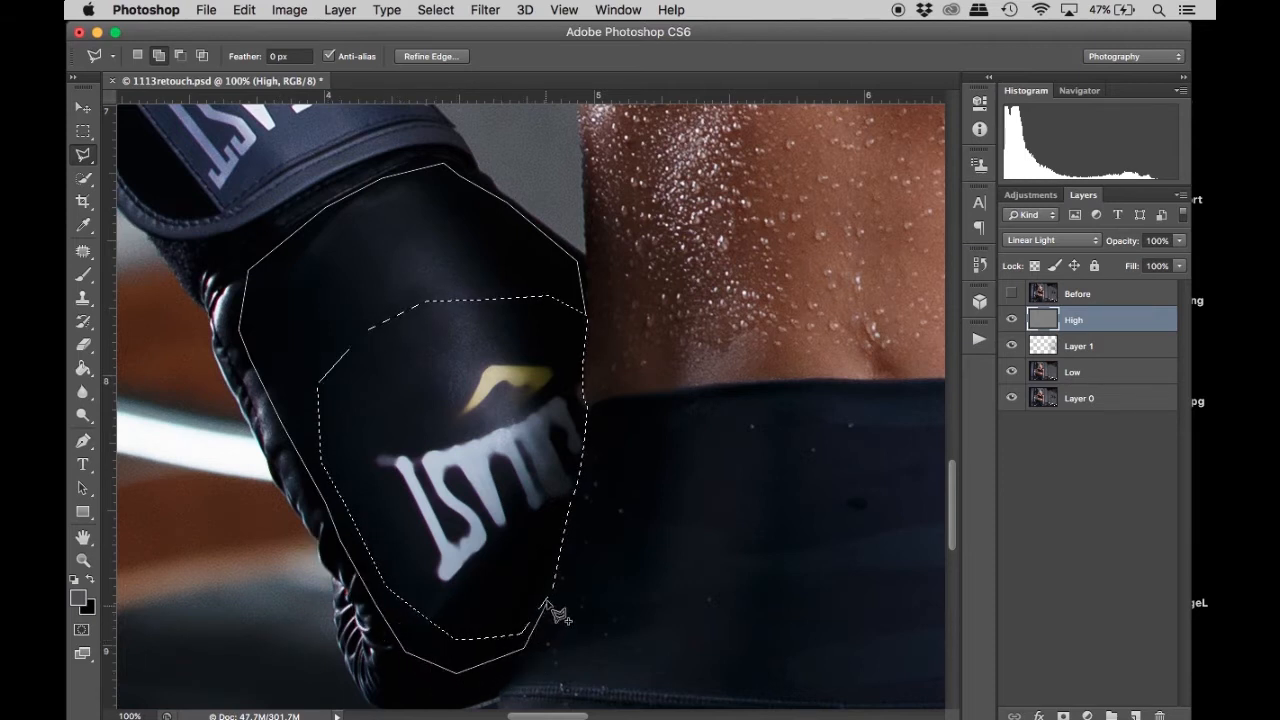
left_click(546, 585)
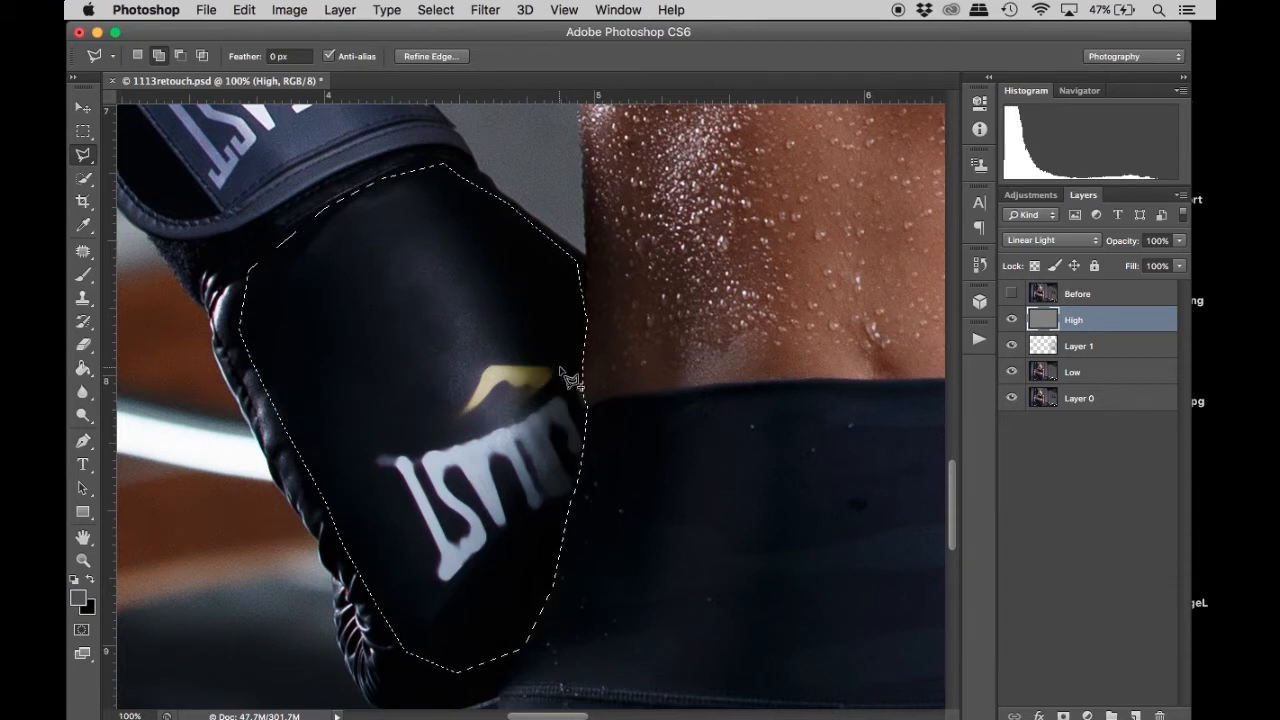
Rename Layer 1, which holds the background retouching between High and Low, as "right bkgd".
left_click(1104, 348)
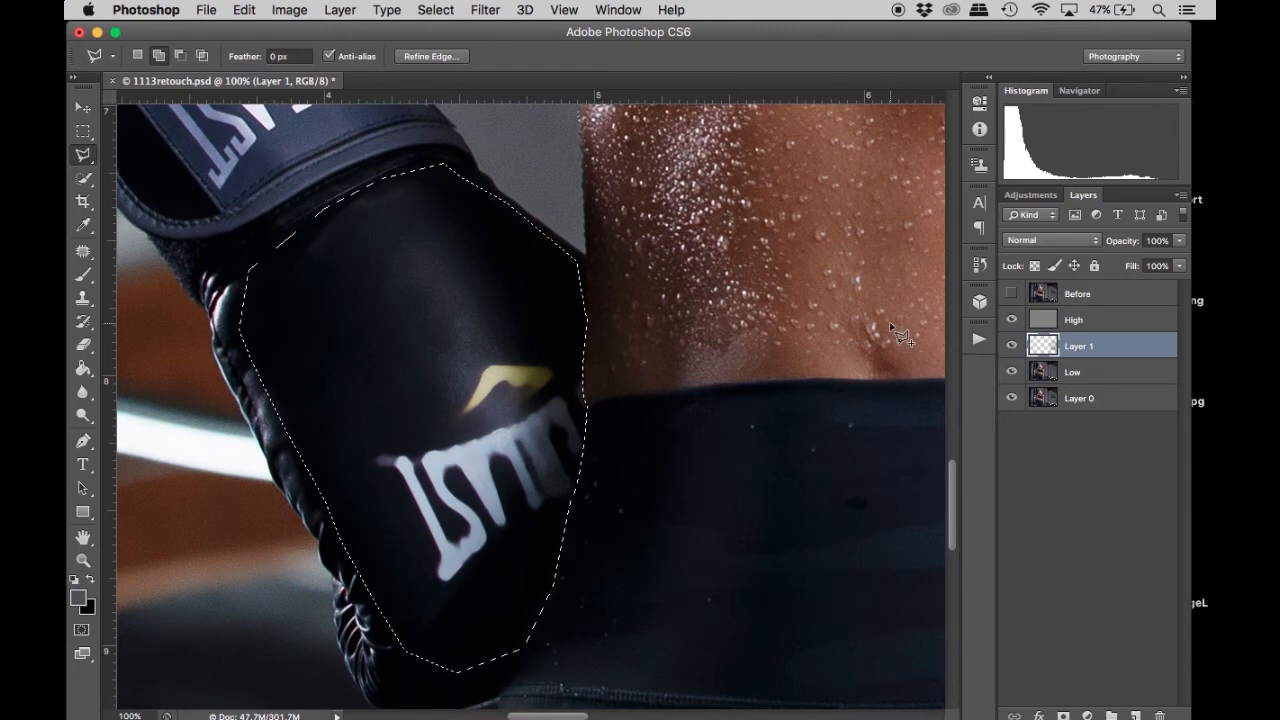
scroll(900, 335, "down", 5)
scroll(898, 333, "down", 4)
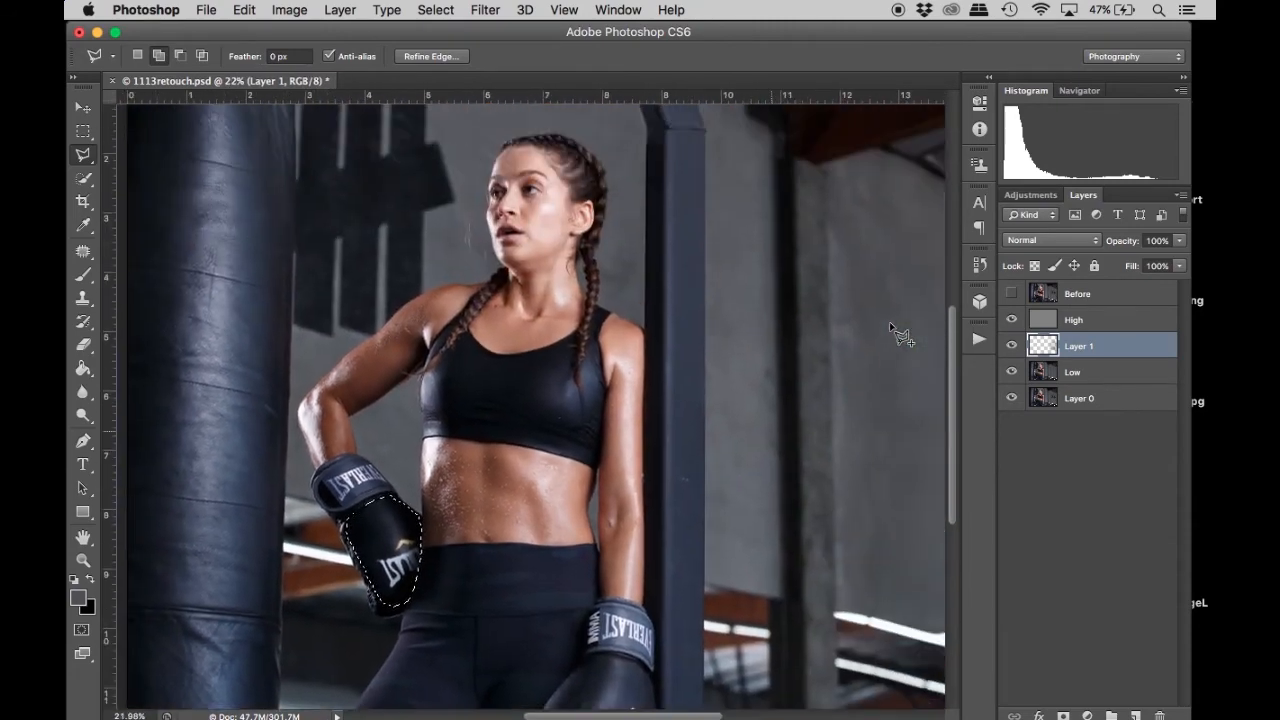
scroll(898, 333, "down", 2)
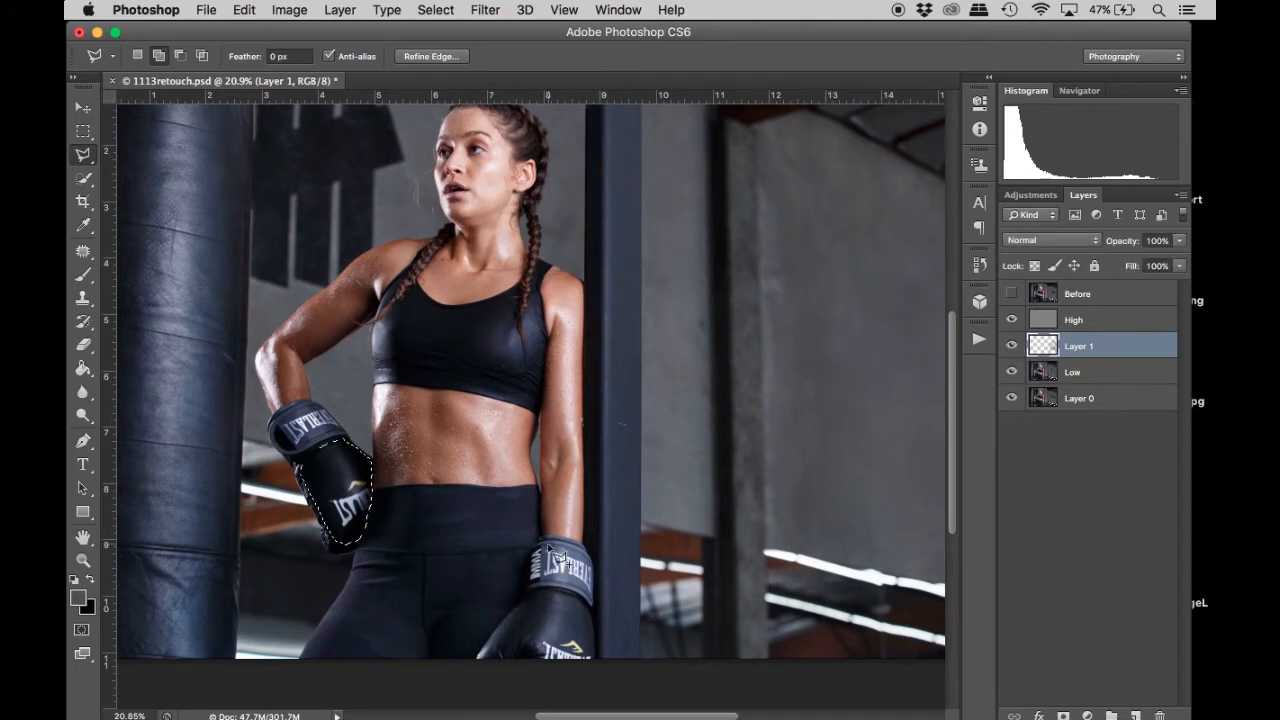
scroll(357, 537, "up", 6)
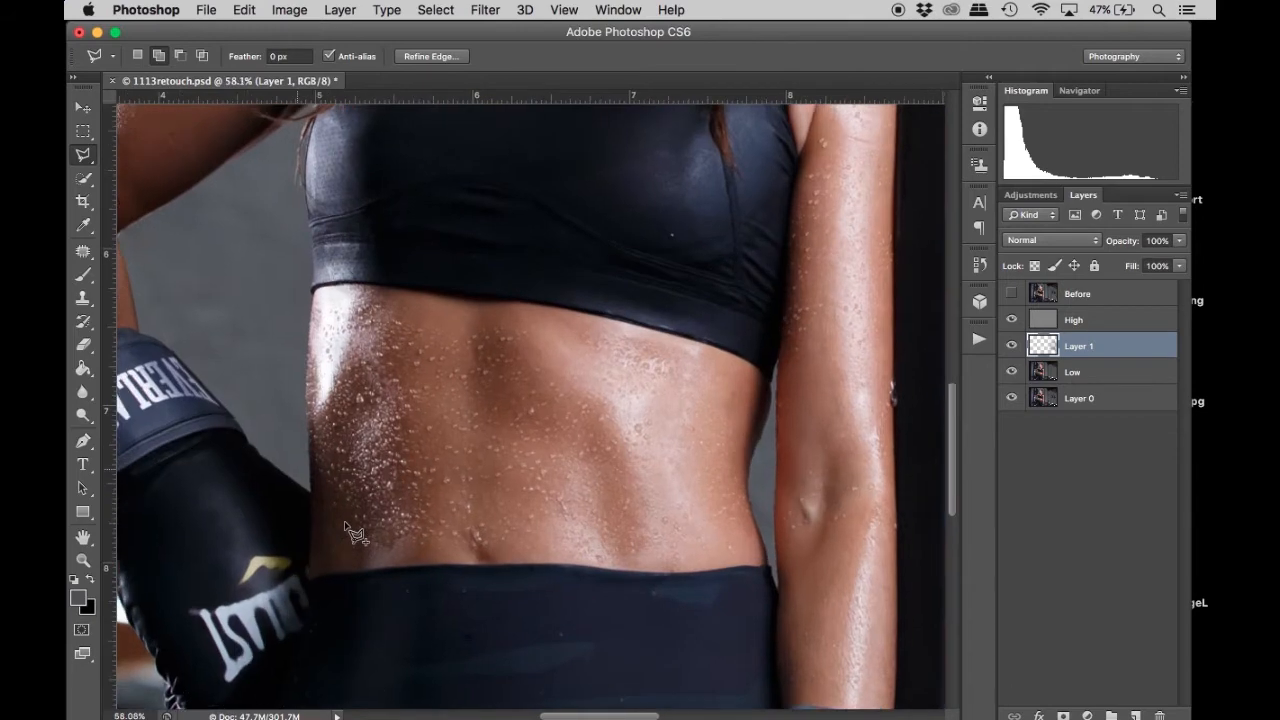
scroll(352, 528, "up", 2)
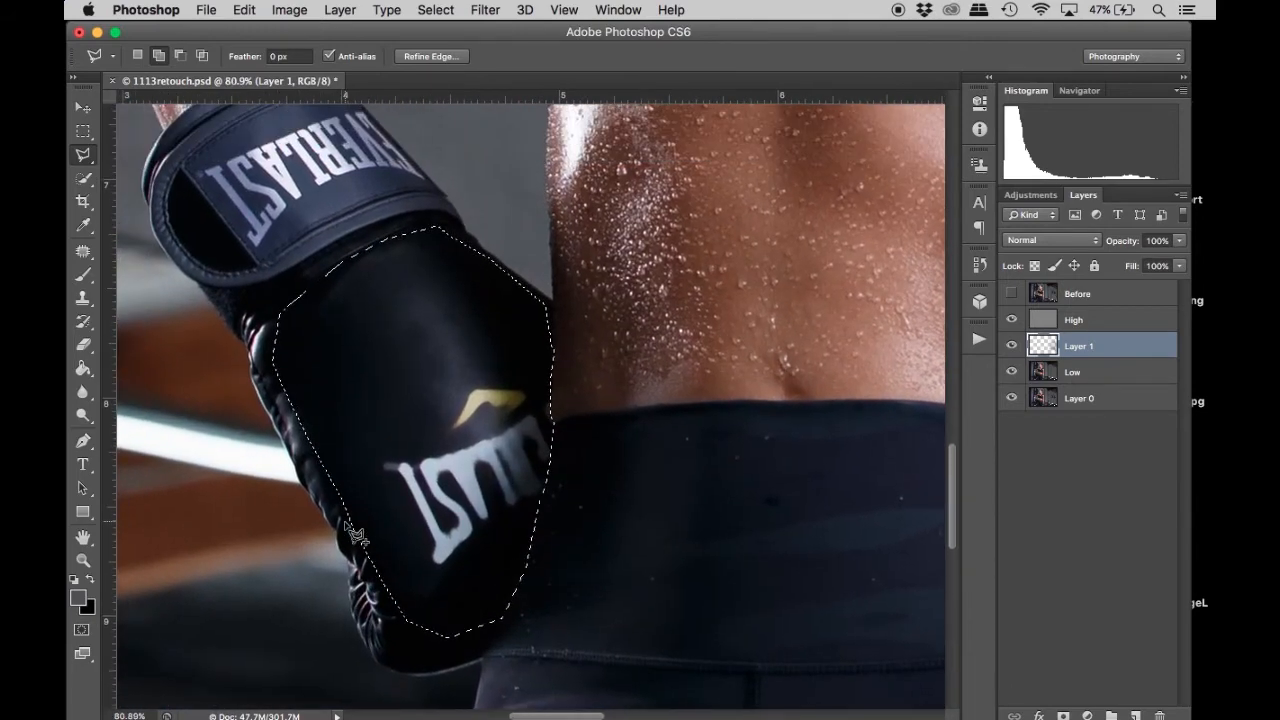
double_click(1077, 345)
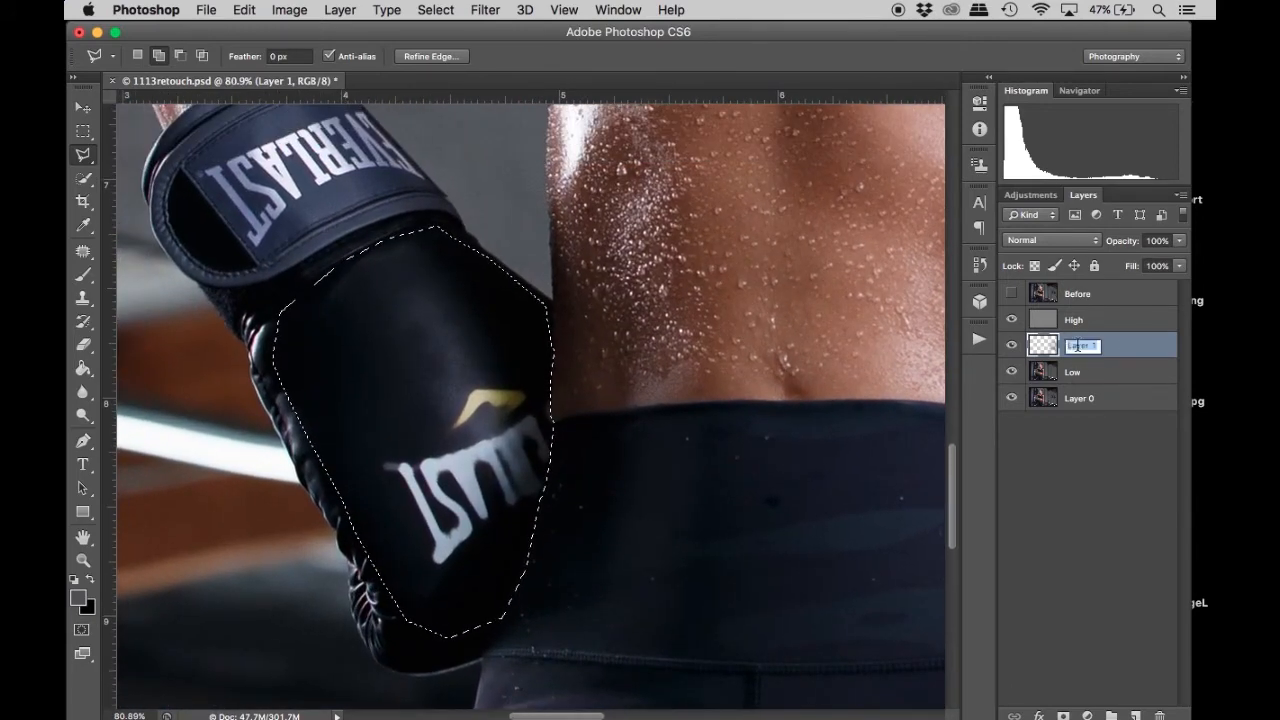
type("right bkgd")
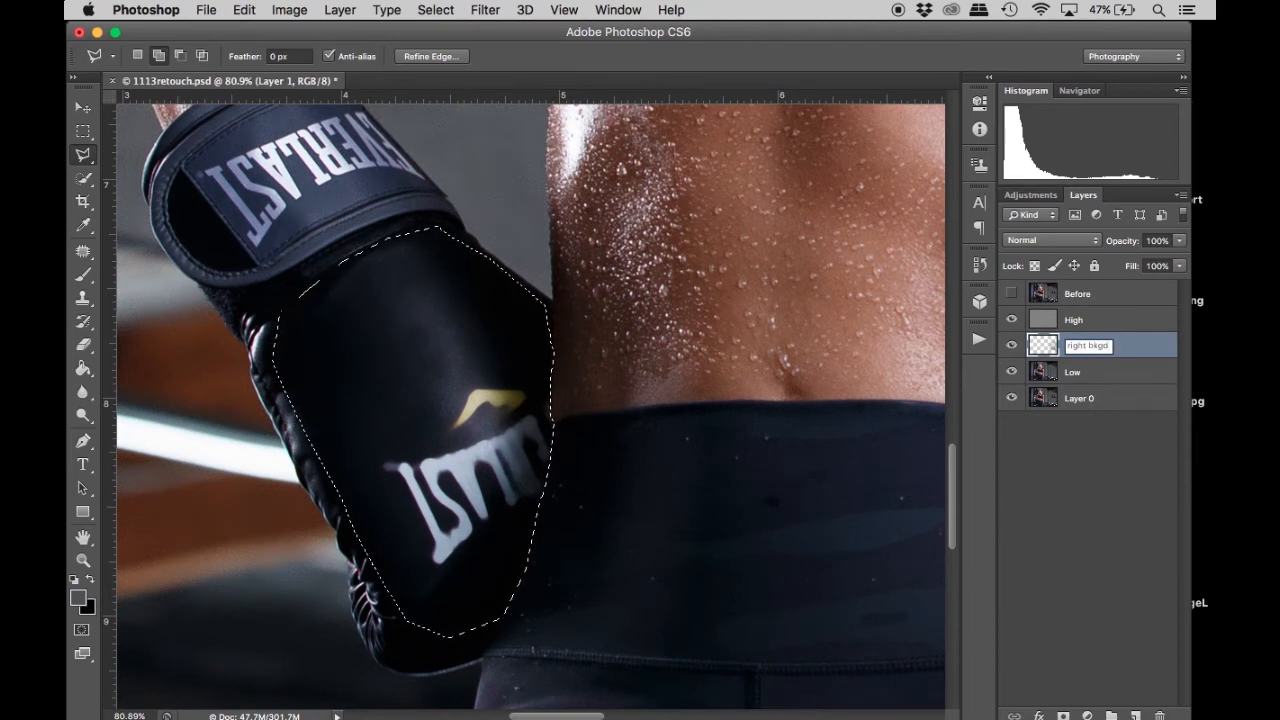
left_click(1137, 352)
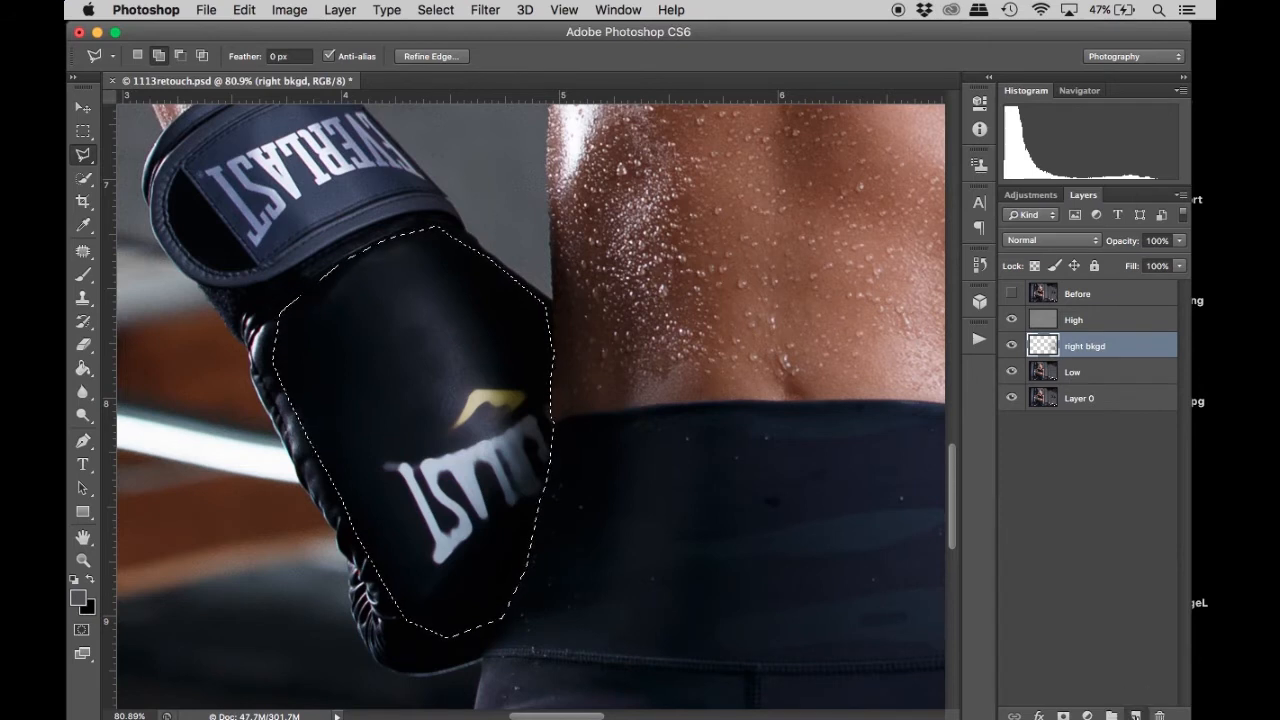
Add a new empty layer directly above right bkgd and name it "right glove".
left_click(1137, 716)
double_click(1085, 346)
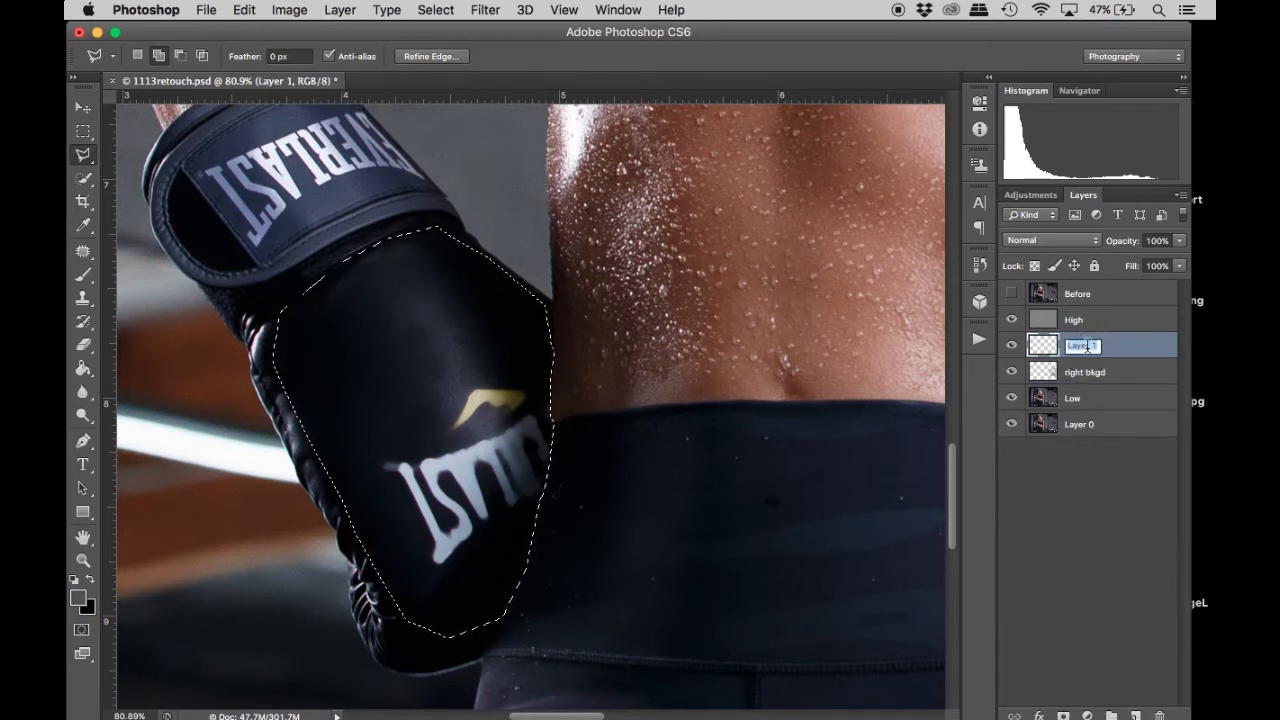
type("right glove")
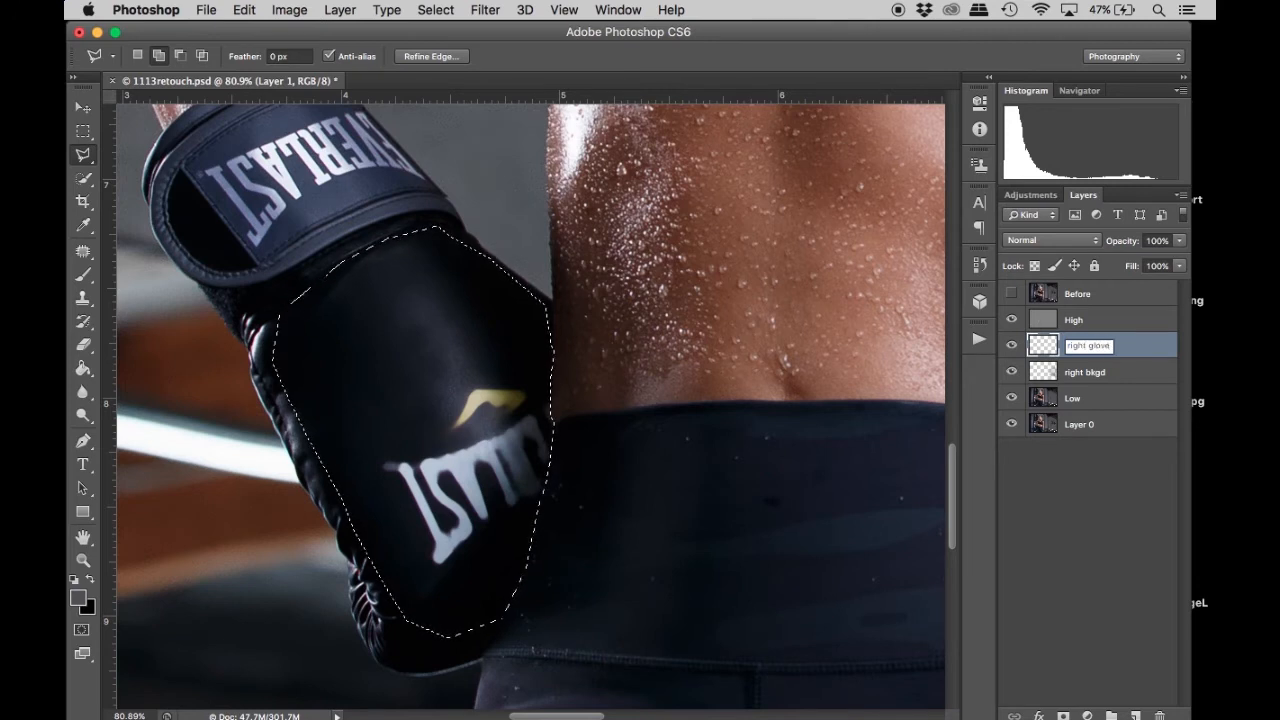
key("Return")
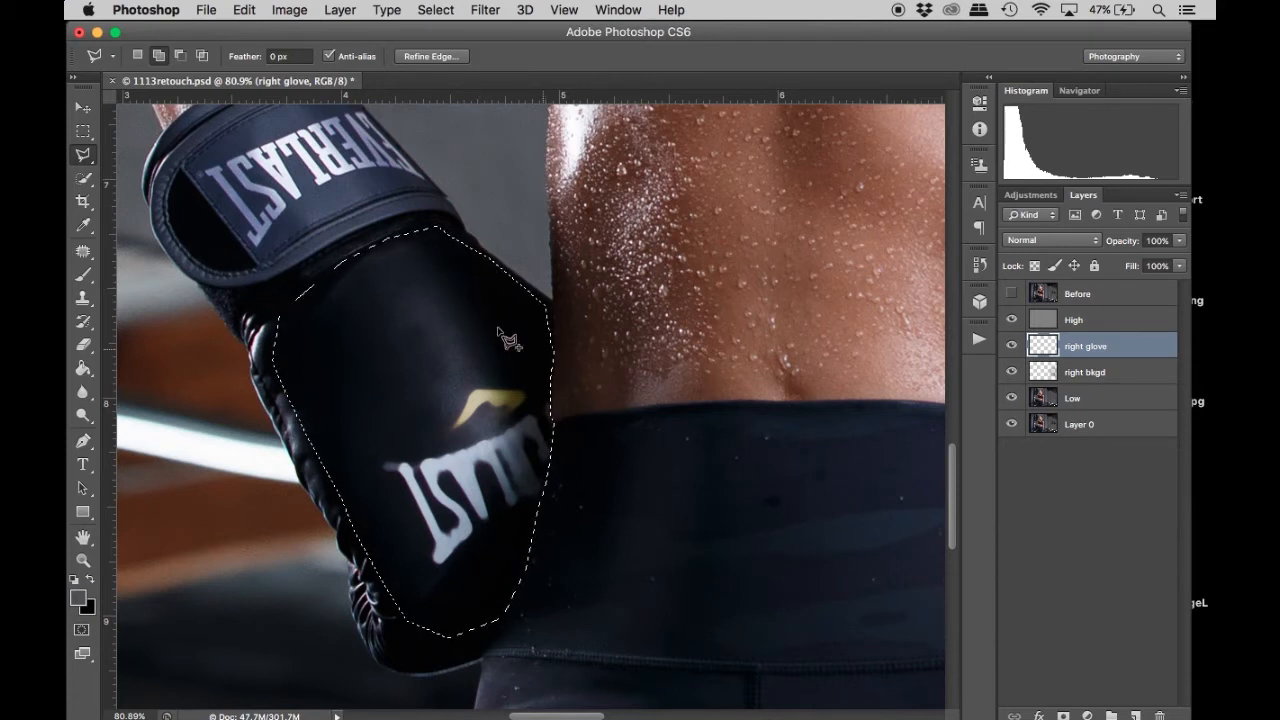
Reduce the Brush to about 100 px and paint sampled dark leather tones faintly over the glove's lettering and yellow emblem.
left_click(85, 276)
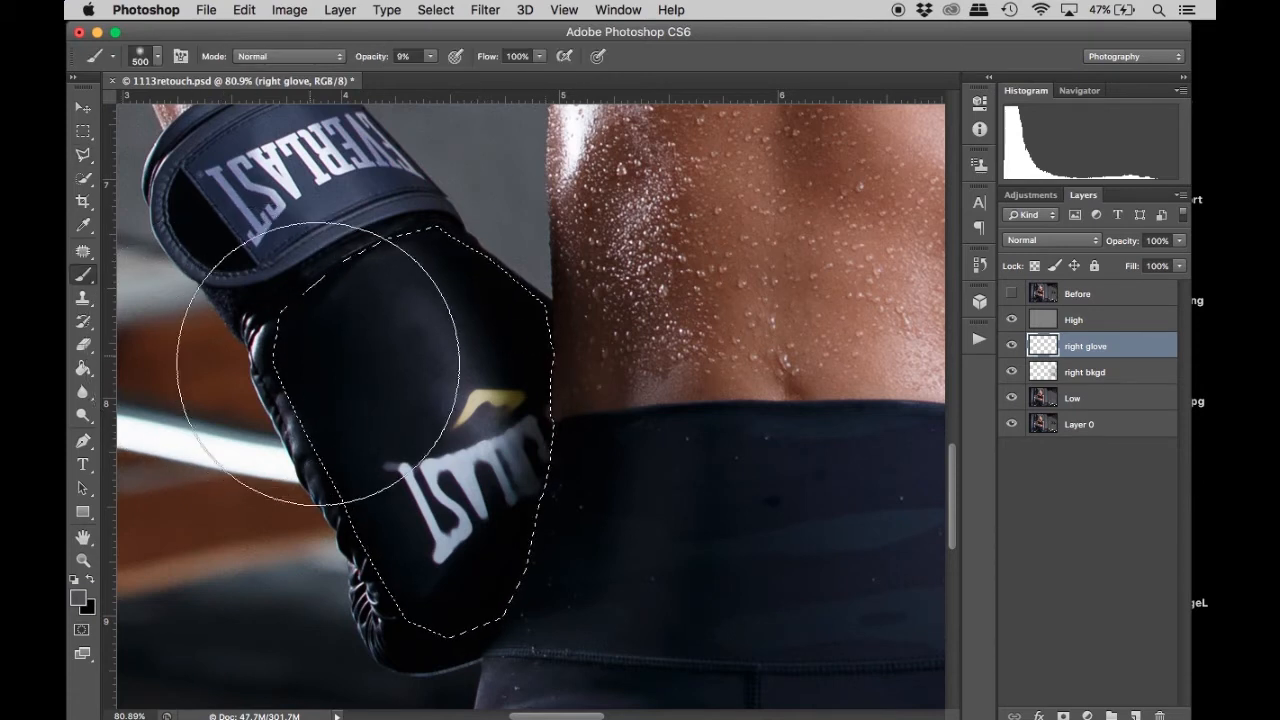
key("bracketleft")
key("bracketleft")
key("bracketleft")
key("bracketleft")
key("bracketleft")
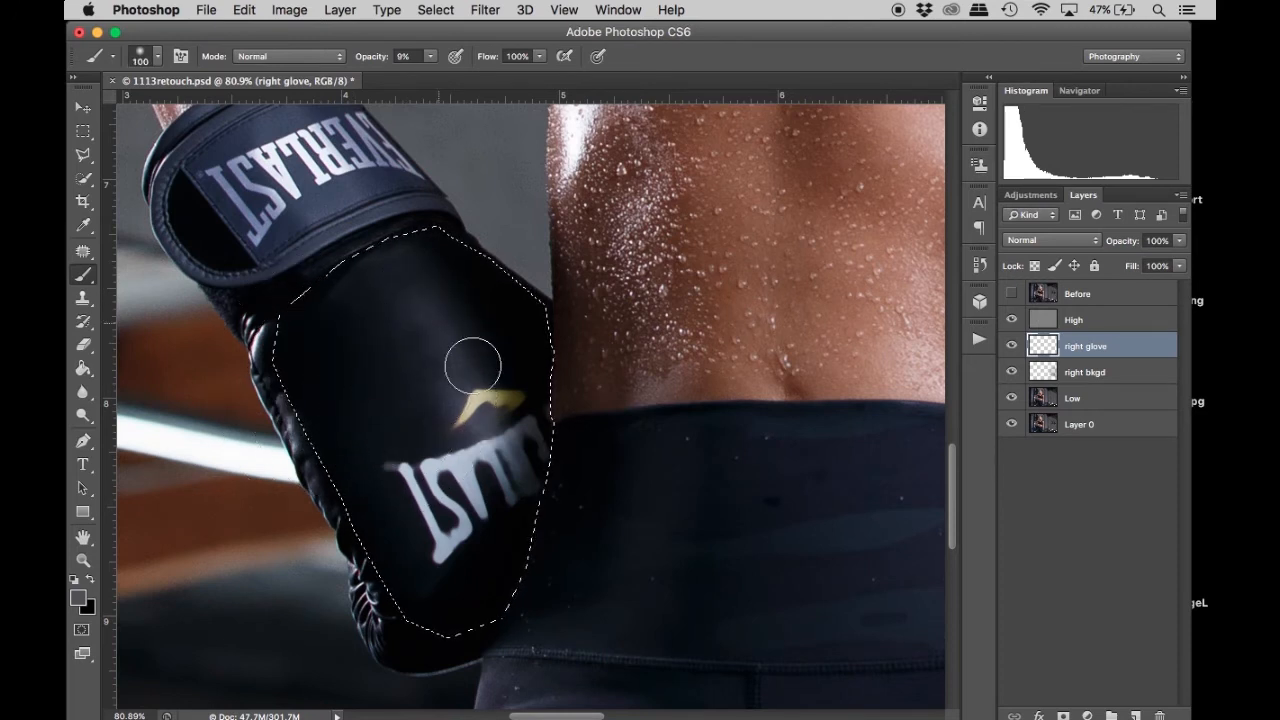
left_click_drag(438, 376, 485, 445)
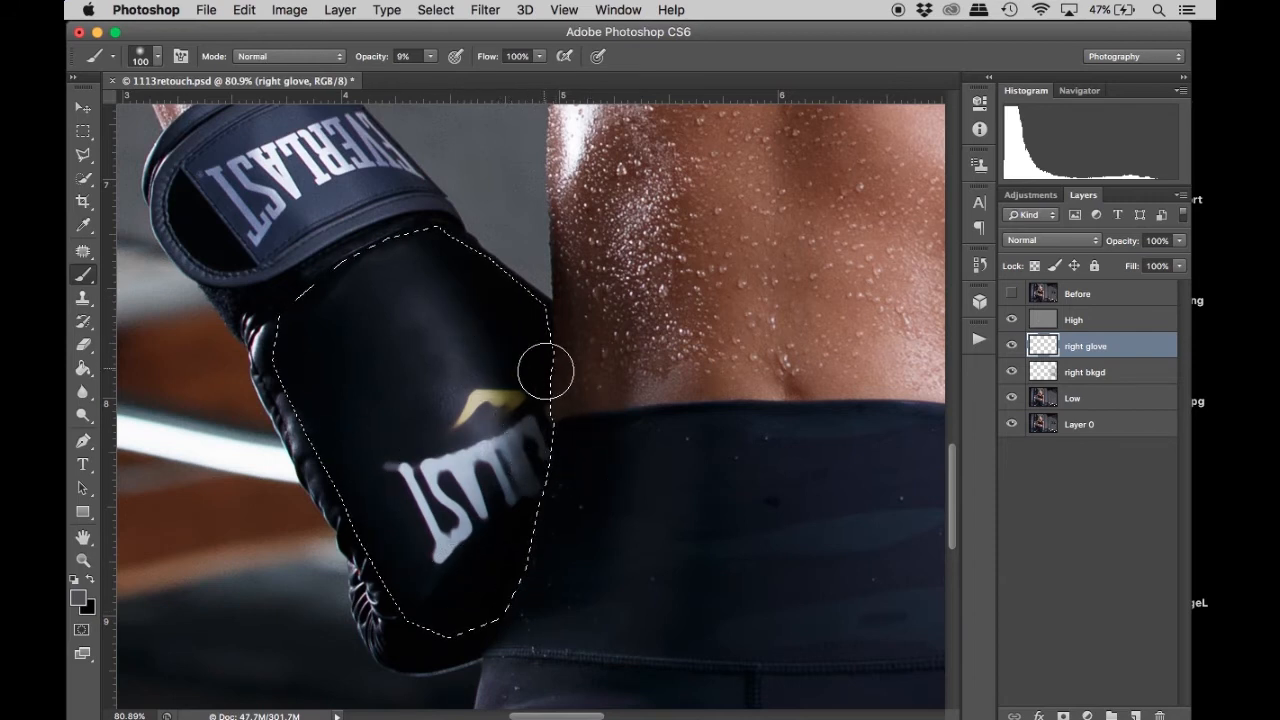
left_click(300, 374, "alt")
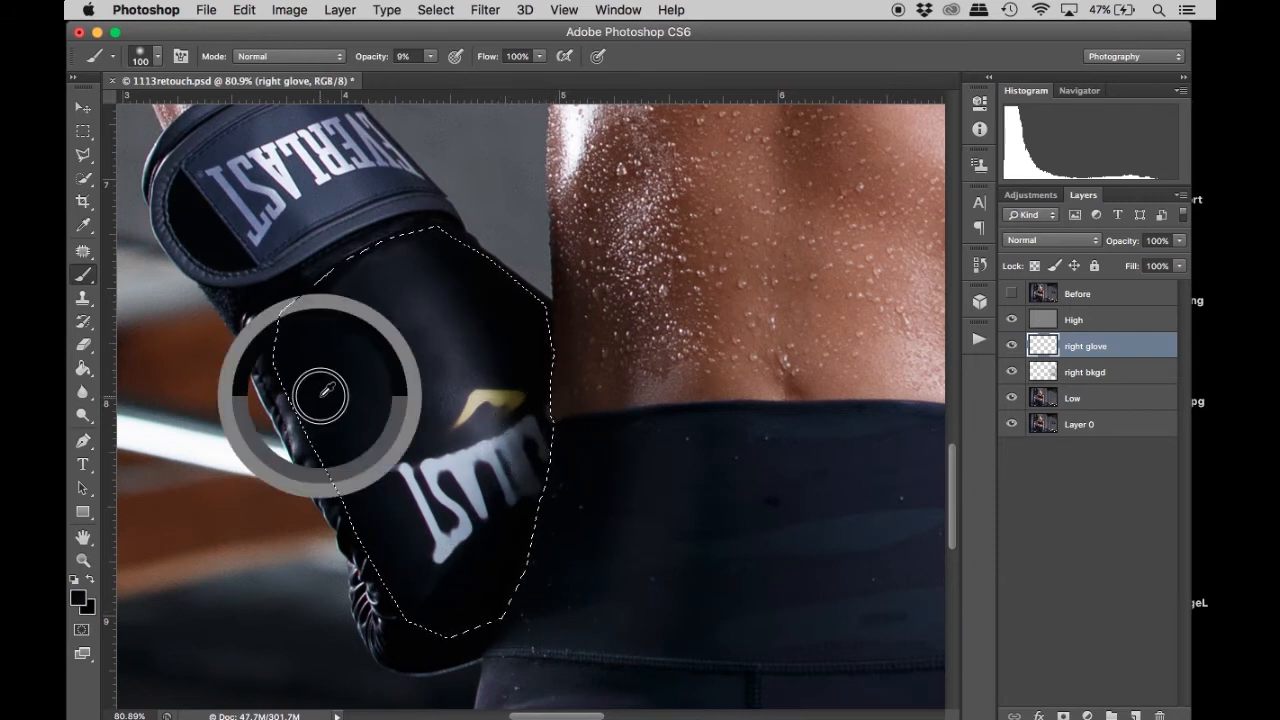
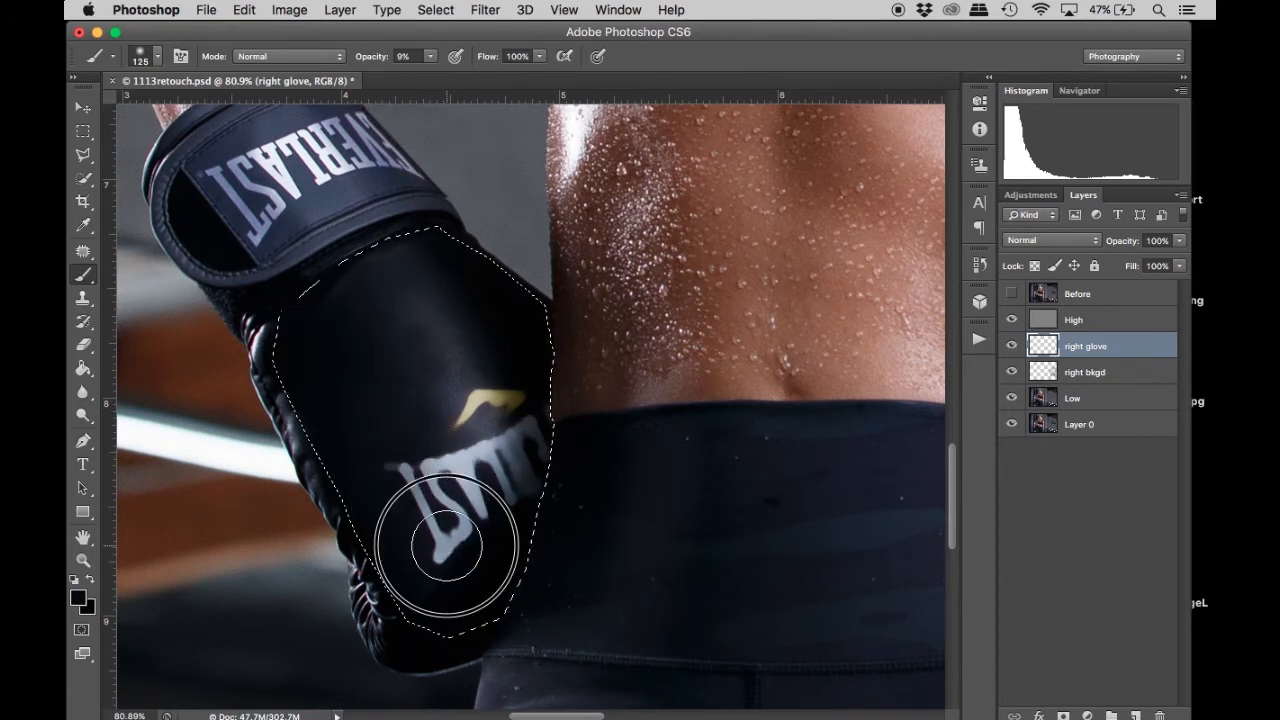
left_click(446, 331, "alt")
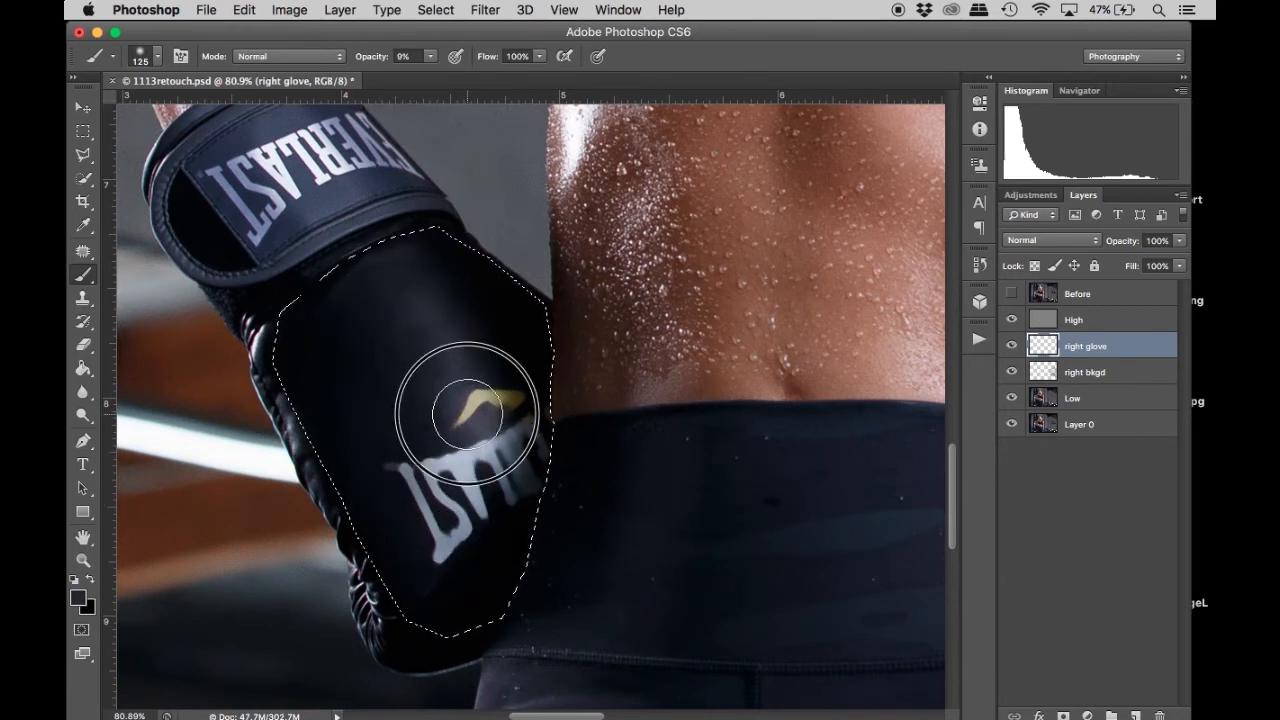
Raise the brush opacity to 61% and paint sampled black leather color over the blurred white letters and yellow emblem.
left_click(430, 56)
left_click(478, 76)
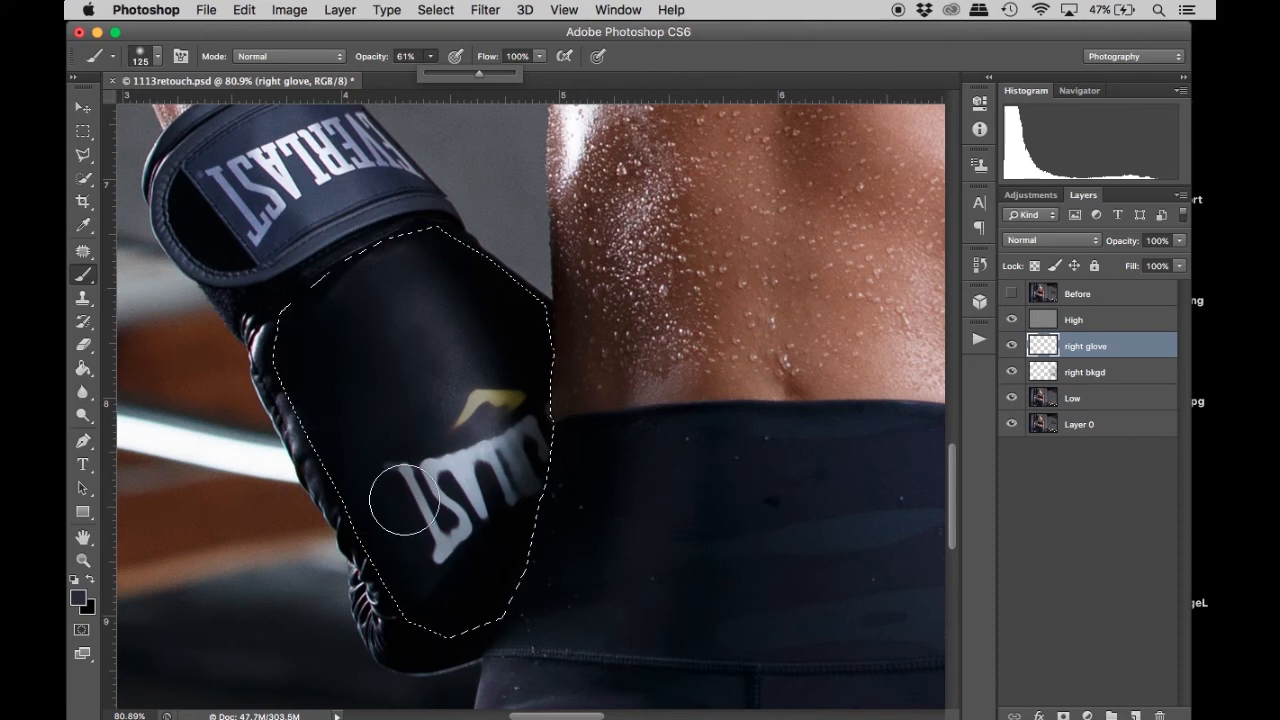
left_click(416, 568)
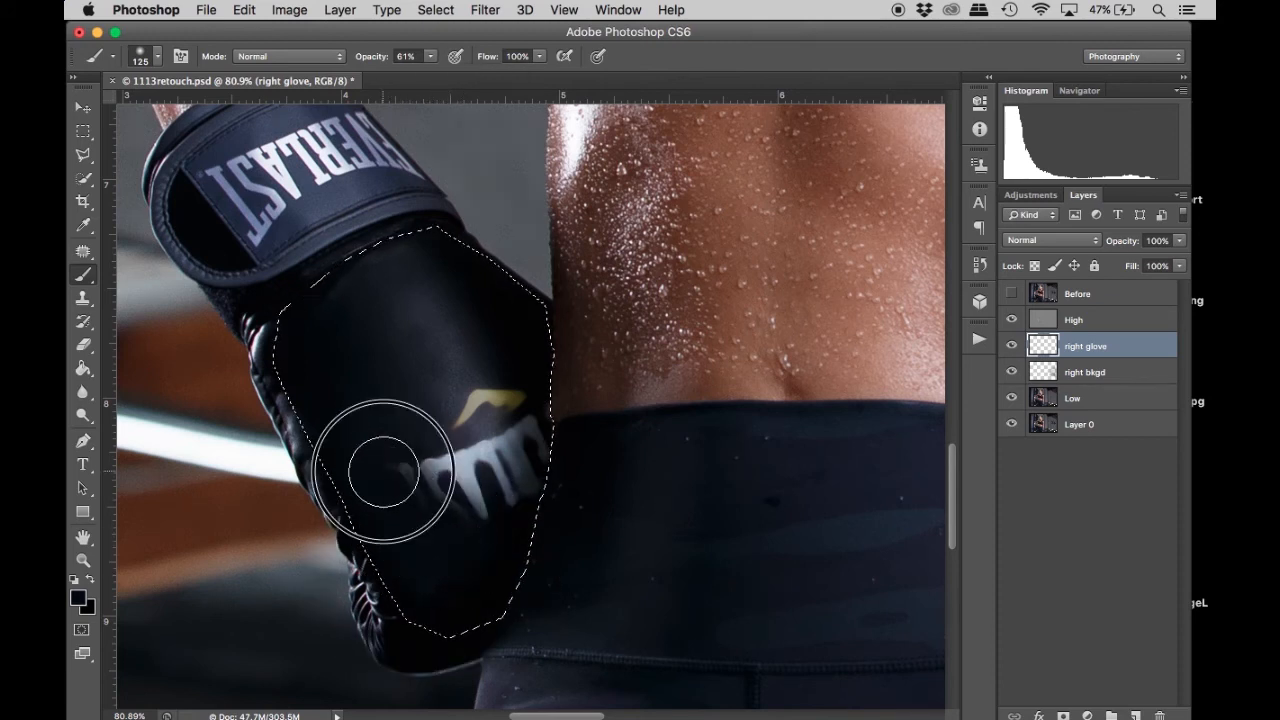
left_click_drag(447, 510, 458, 540)
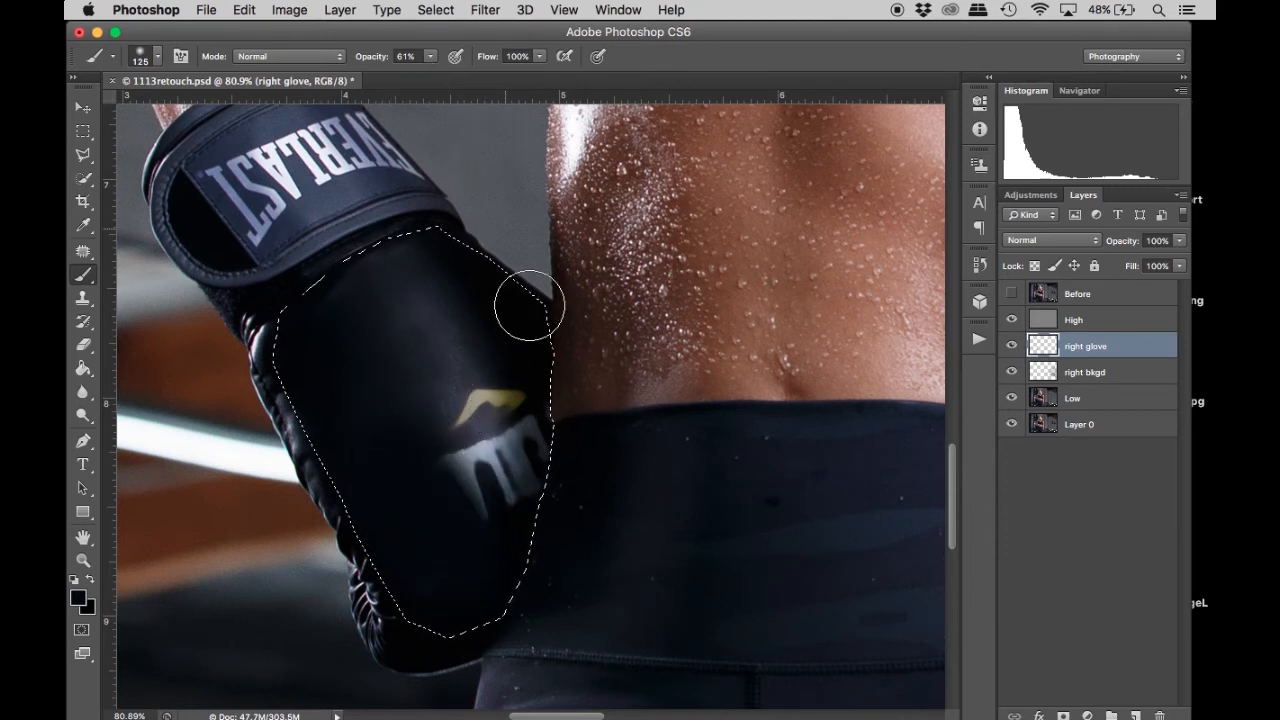
mouse_move(518, 348)
left_mouse_down()
mouse_move(537, 394)
mouse_move(530, 383)
mouse_move(530, 418)
left_mouse_up()
mouse_move(503, 512)
left_mouse_down()
mouse_move(518, 486)
mouse_move(466, 467)
left_mouse_up()
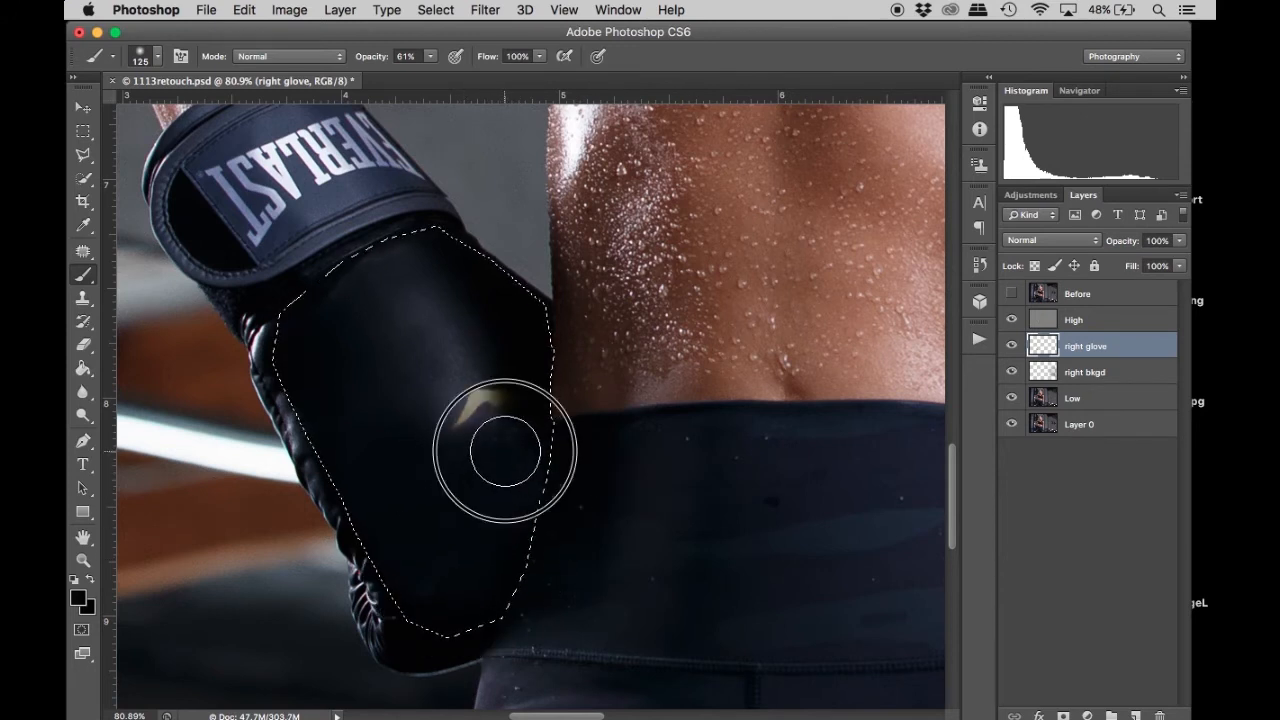
left_click_drag(492, 413, 475, 425)
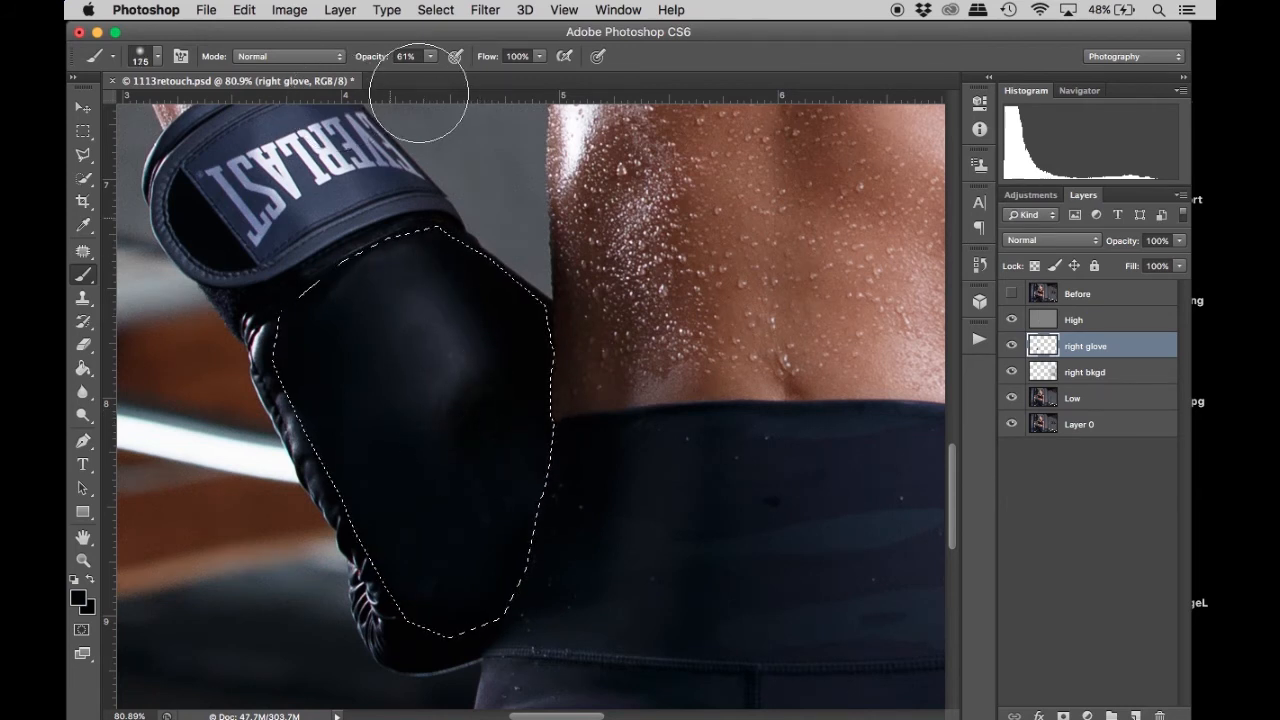
Lower the brush opacity to 19% and paint sampled highlight tones down the glove's center to rebuild its soft sheen.
left_click_drag(431, 55, 396, 74)
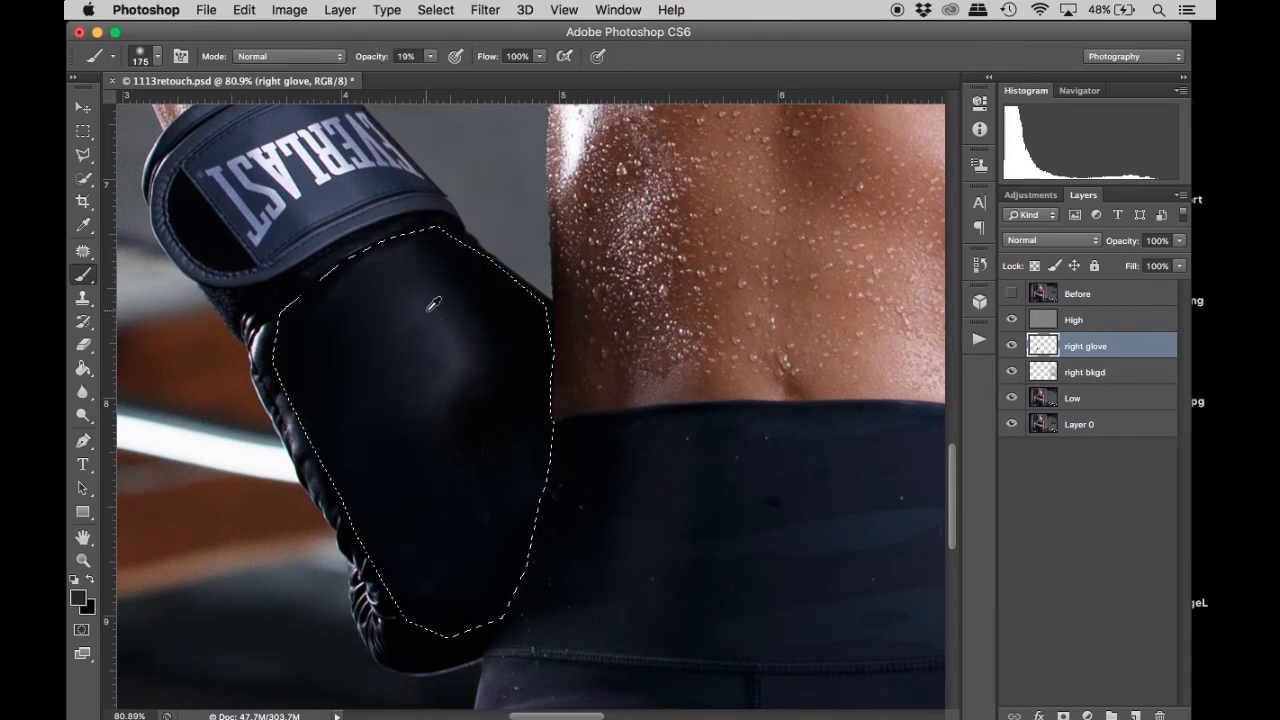
left_click(419, 316, "alt")
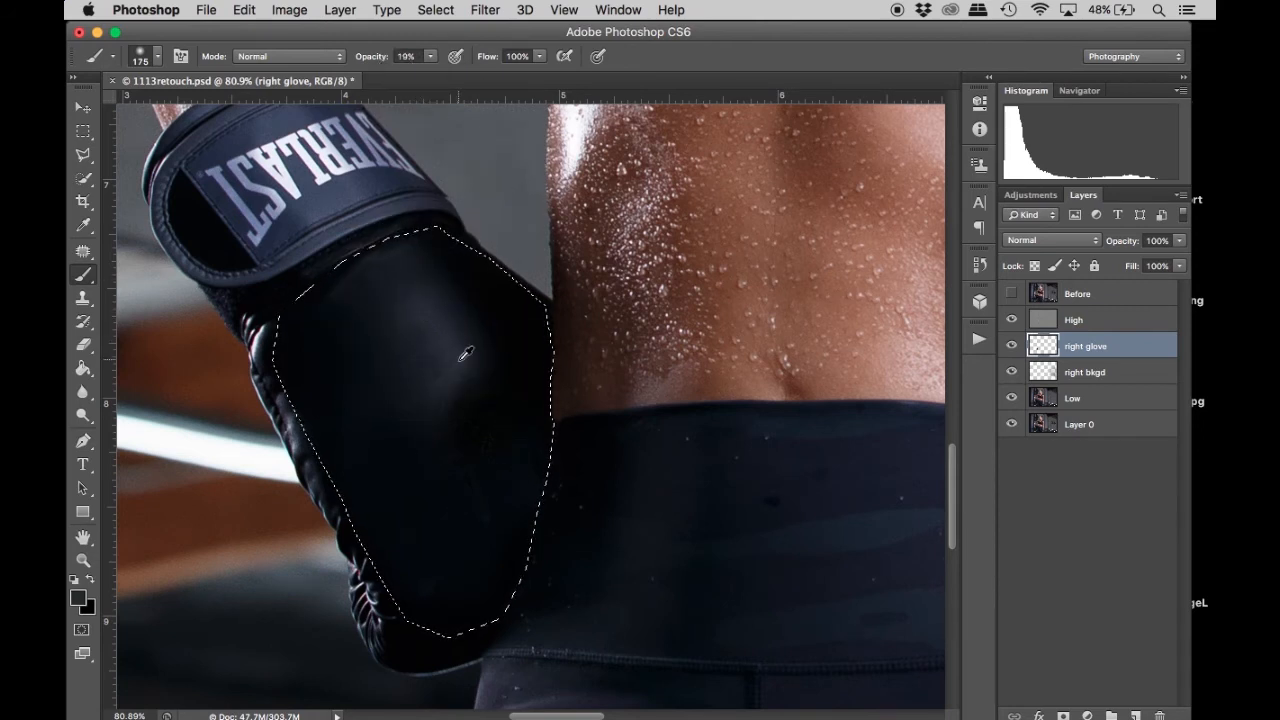
left_click(405, 308, "alt")
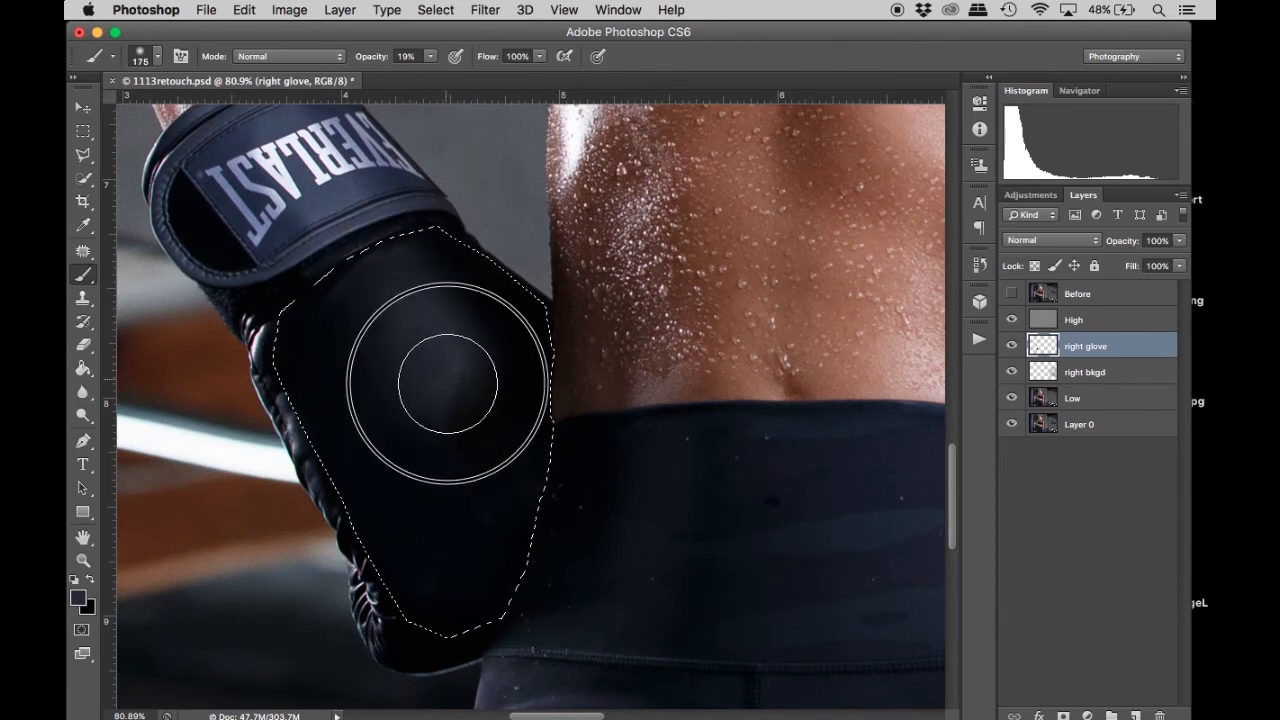
left_click(475, 449, "alt")
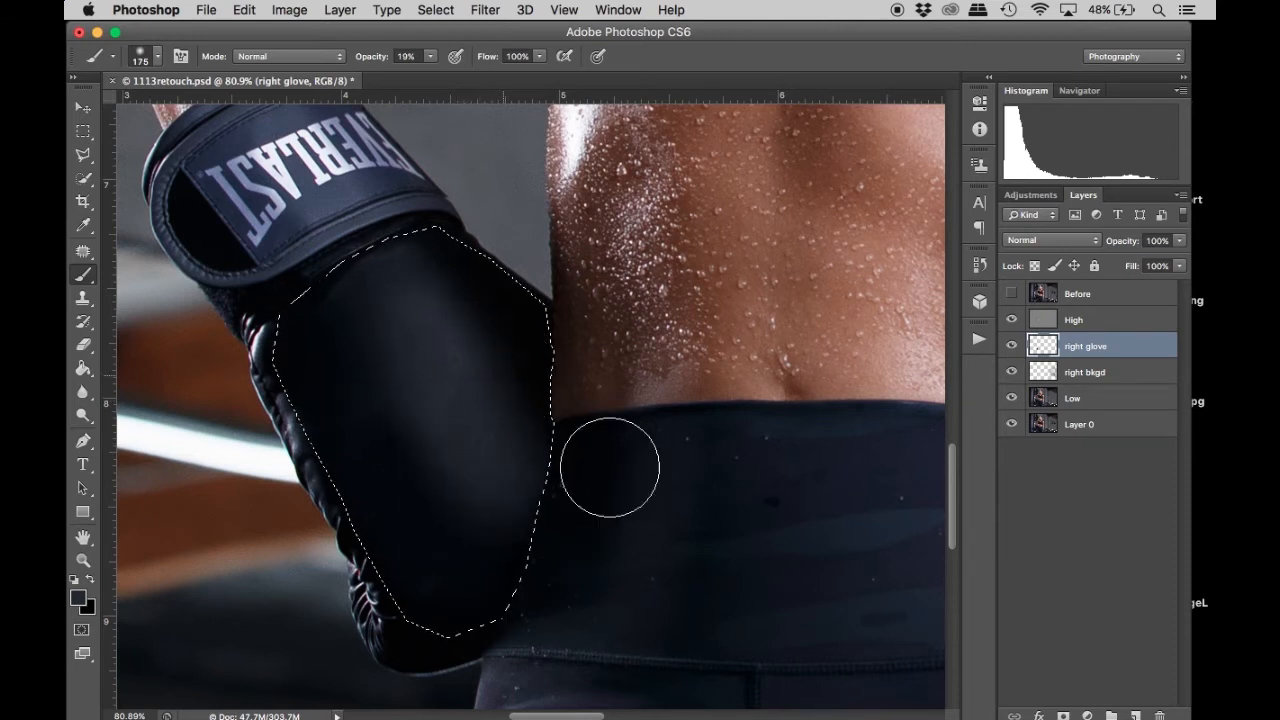
Enlarge the brush to 300 px and blend the glove's shading with sampled dark tones along its sides and lower part.
key("bracketright")
key("bracketright")
key("bracketright")
key("bracketright")
key("bracketright")
key("bracketright")
key("bracketright")
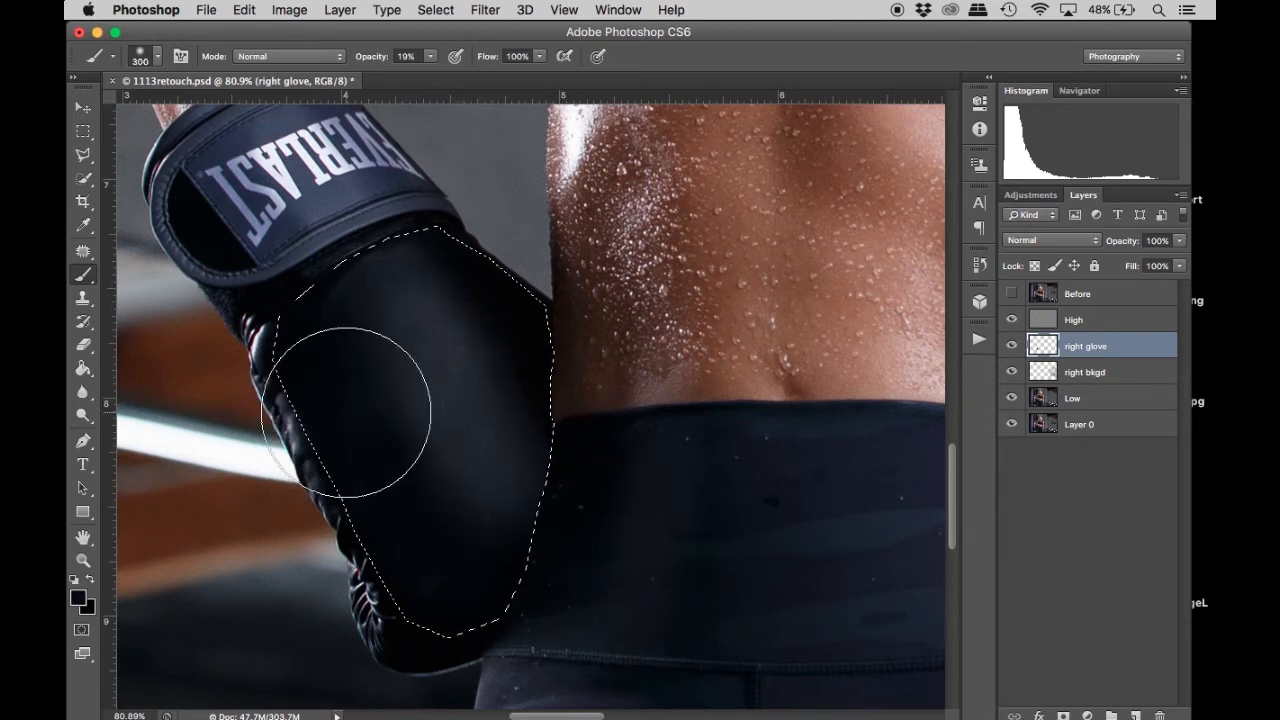
mouse_move(334, 378)
left_mouse_down()
mouse_move(431, 535)
mouse_move(342, 407)
mouse_move(436, 532)
left_mouse_up()
left_click(514, 334, "alt")
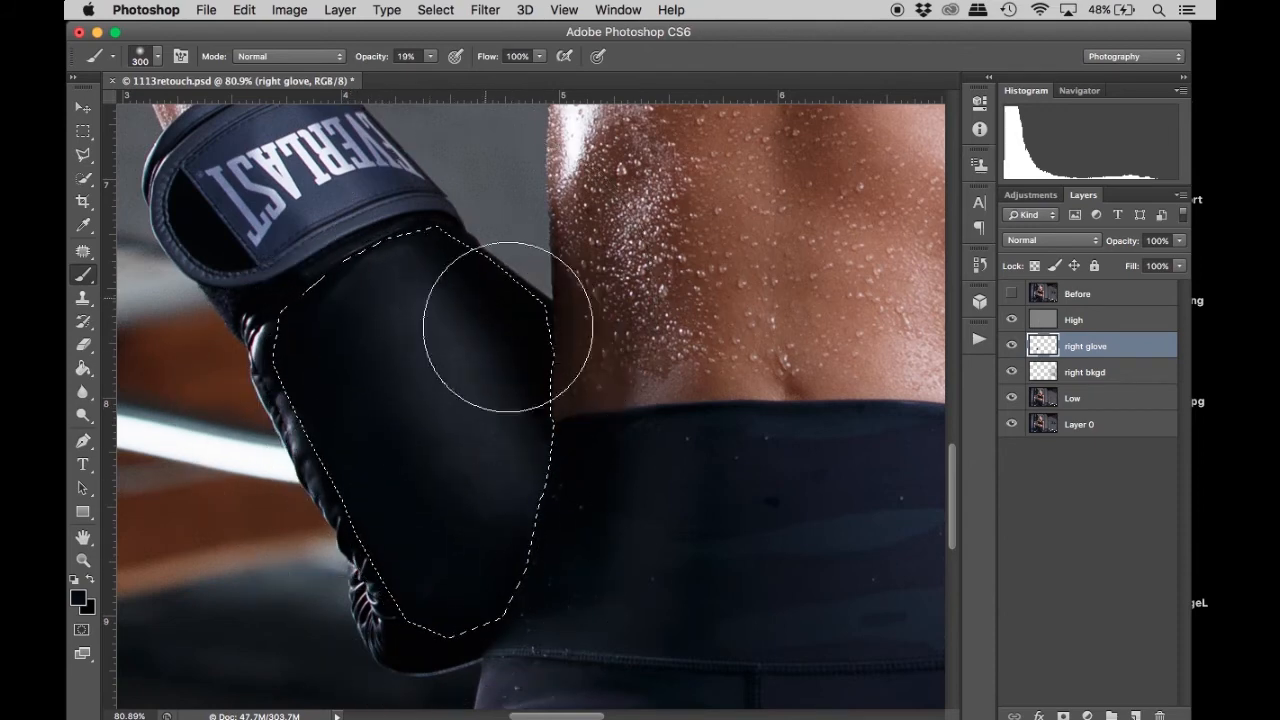
mouse_move(564, 515)
left_mouse_down()
mouse_move(557, 343)
mouse_move(509, 283)
mouse_move(580, 511)
mouse_move(491, 547)
mouse_move(323, 400)
mouse_move(437, 491)
left_mouse_up()
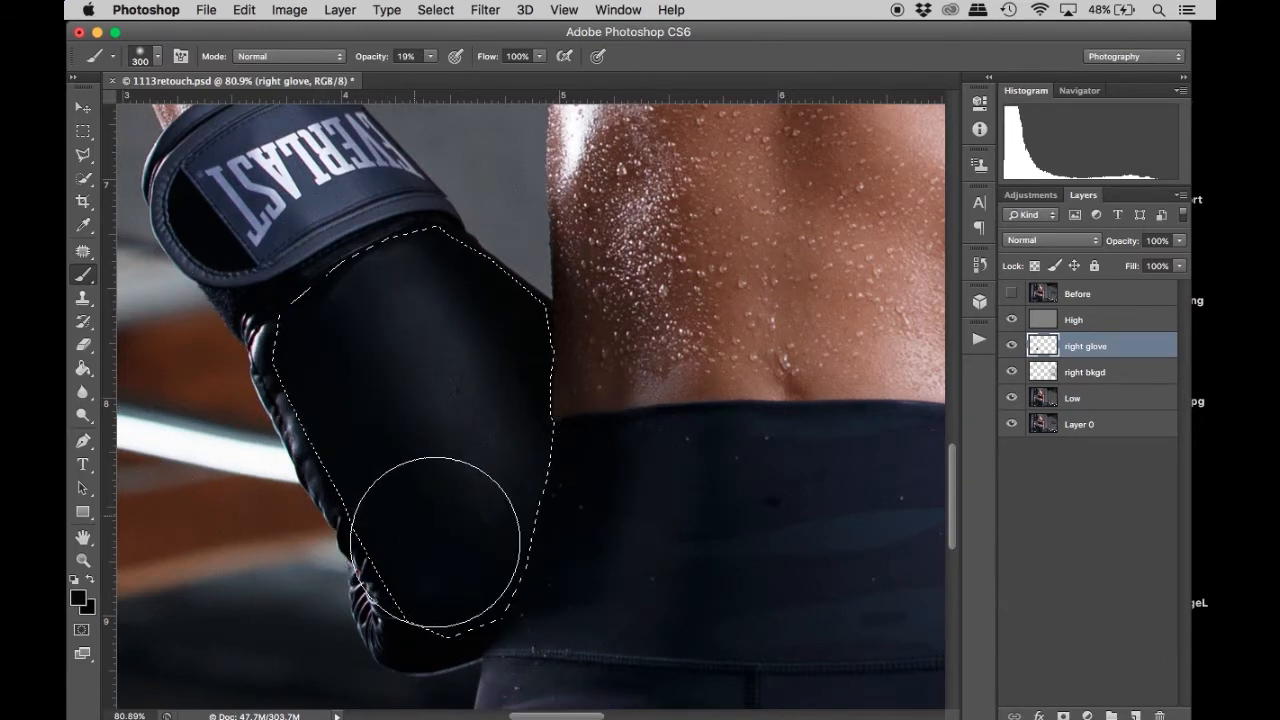
On the High layer, use an 80 px Clone Stamp to cover leftover logo texture in the middle of the selected glove.
scroll(543, 514, "up", 3)
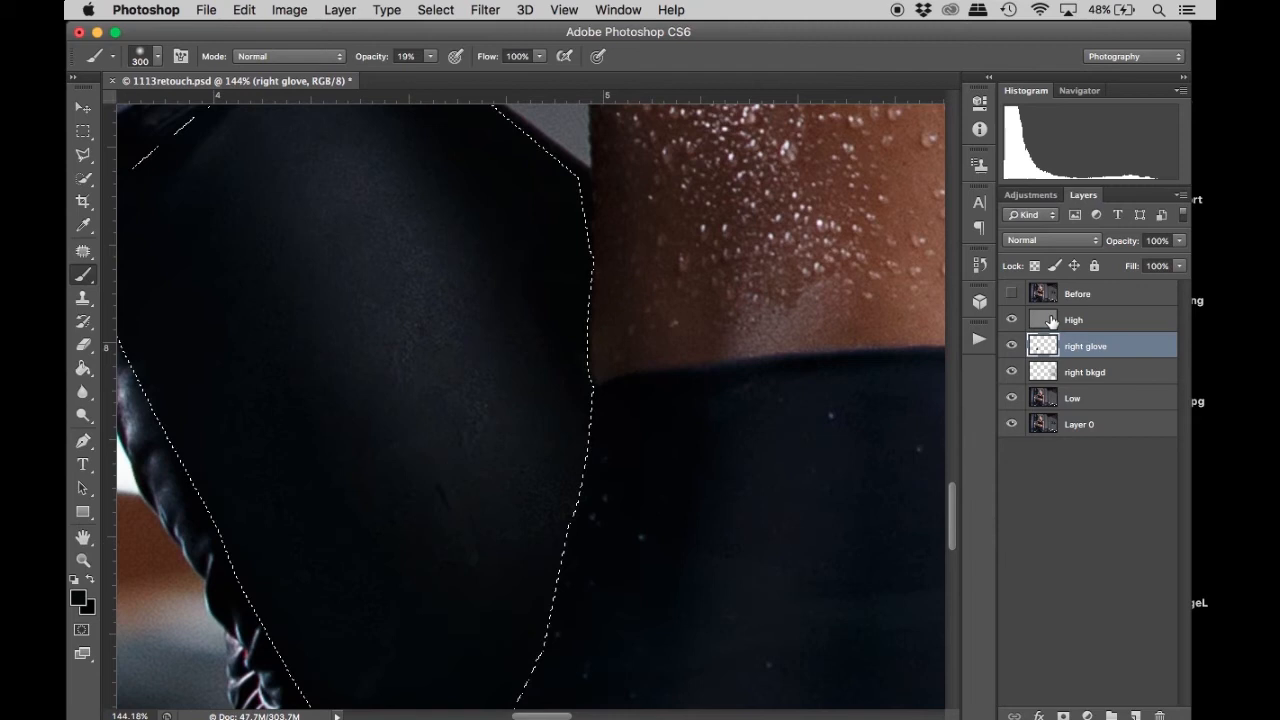
left_click(1075, 320)
key("s")
left_click(690, 325)
key("[")
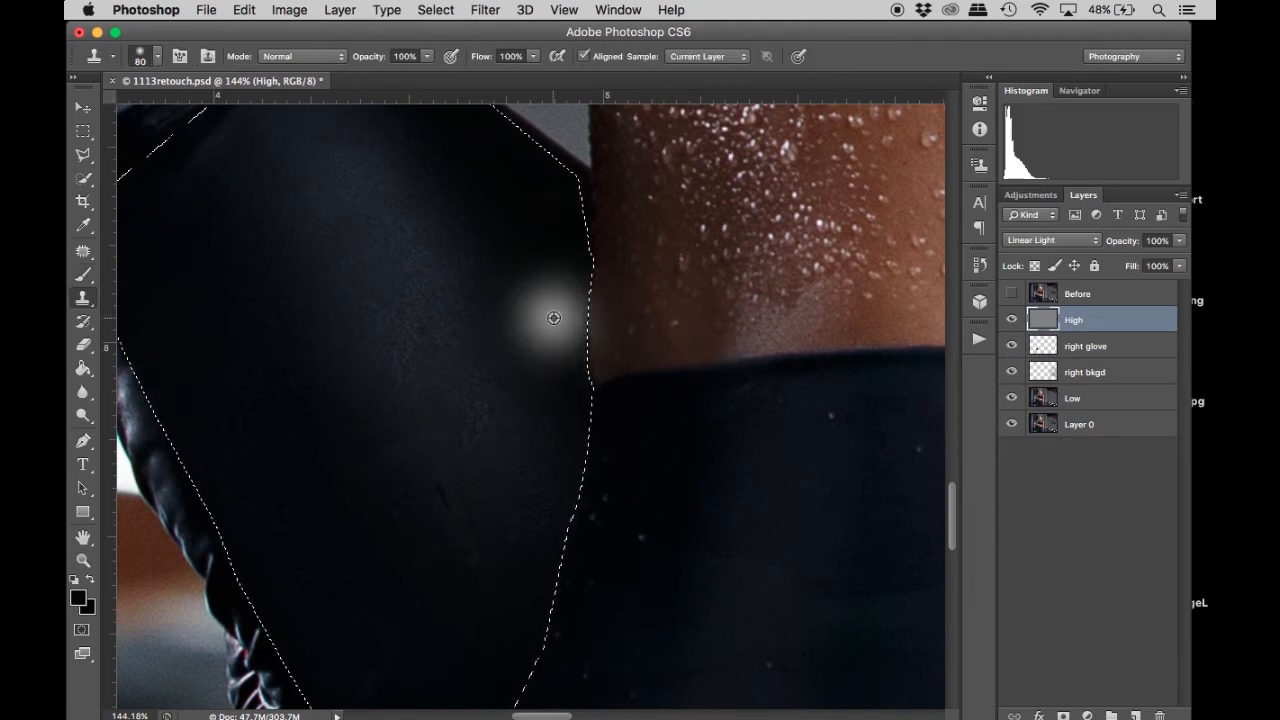
left_click(369, 206, "alt")
left_click(431, 307)
left_click(426, 369, "alt")
mouse_move(447, 466)
left_mouse_down()
mouse_move(494, 519)
mouse_move(478, 544)
mouse_move(423, 424)
mouse_move(434, 480)
left_mouse_up()
left_click(422, 424, "alt")
left_click(457, 445, "alt")
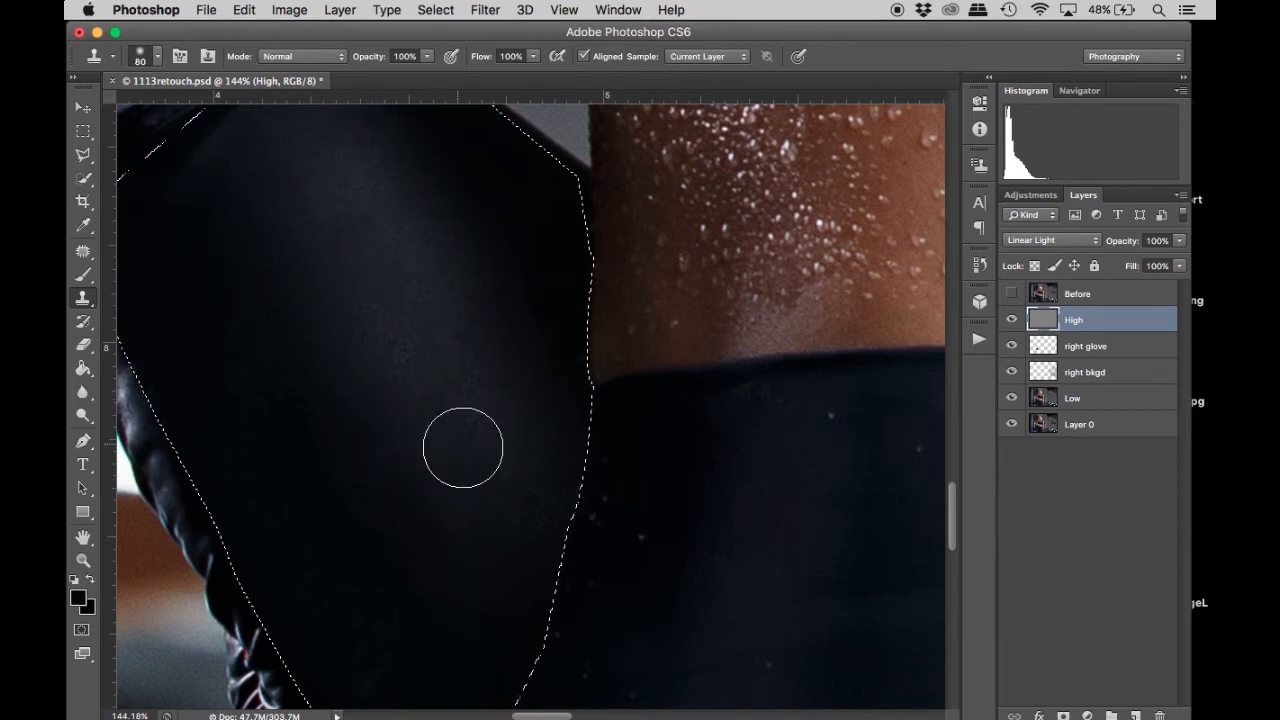
Clone smooth leather texture over the remaining marks across the glove's lower, upper and edge areas, and clear the selection.
mouse_move(392, 374)
left_mouse_down()
mouse_move(406, 448)
mouse_move(459, 369)
mouse_move(514, 494)
mouse_move(514, 482)
left_mouse_up()
left_click(450, 353, "alt")
left_click_drag(391, 441, 351, 389)
left_click(306, 254, "alt")
mouse_move(395, 335)
left_mouse_down()
mouse_move(371, 310)
mouse_move(366, 353)
mouse_move(406, 432)
left_mouse_up()
left_click(366, 243, "alt")
left_click(389, 263, "alt")
left_click(358, 220)
left_click(386, 198, "alt")
mouse_move(374, 220)
left_mouse_down()
mouse_move(434, 296)
mouse_move(421, 269)
mouse_move(576, 361)
left_mouse_up()
left_click(434, 285, "alt")
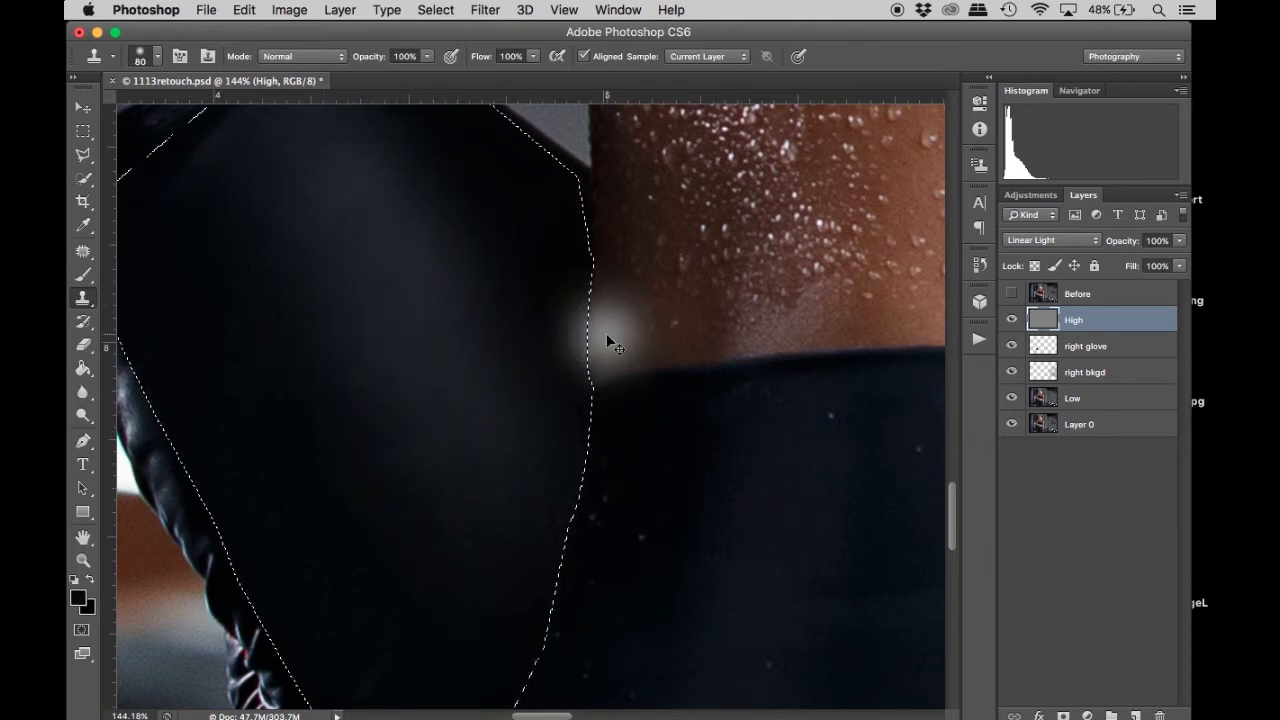
scroll(606, 333, "down", 5)
scroll(606, 333, "down", 1)
key("ctrl+d")
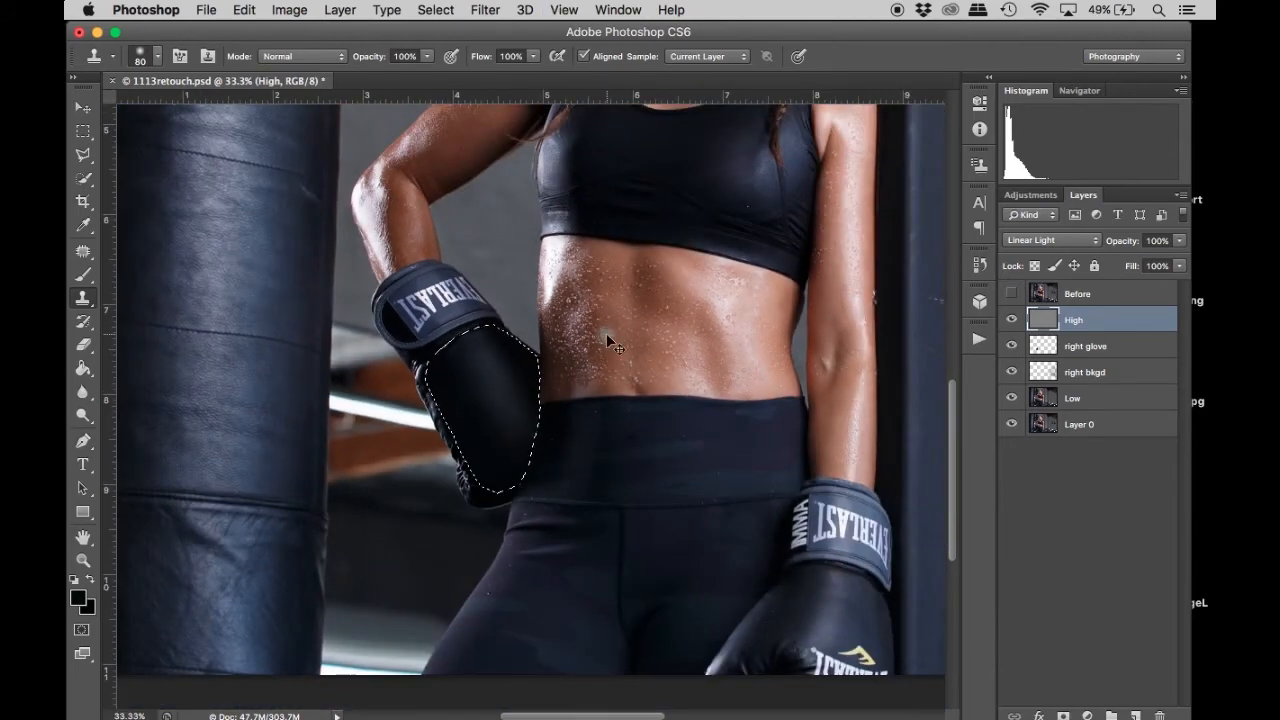
Compare the retouched glove with the original by toggling the visibility of the Before and right glove layers.
left_click(1012, 294)
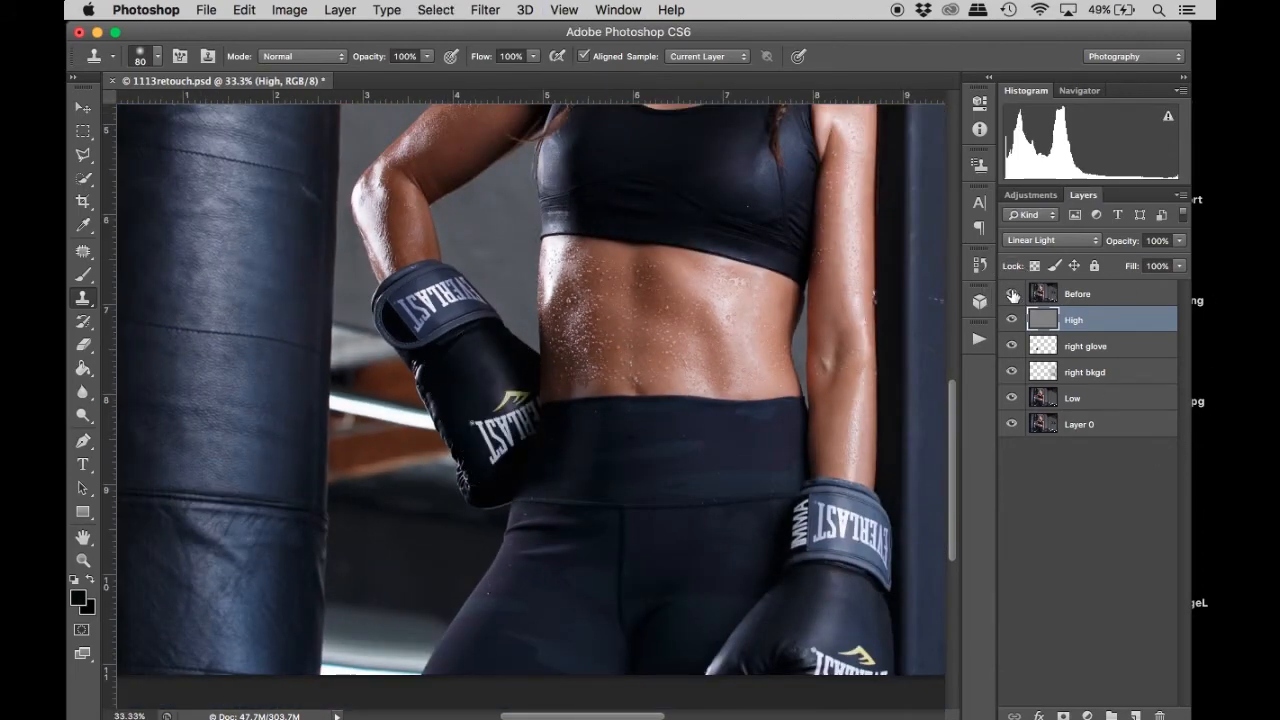
left_click(1012, 294)
left_click(1012, 294)
left_click(1012, 294)
left_click(1012, 294)
left_click(1012, 294)
left_click(1012, 294)
left_click(1012, 294)
left_click(1012, 294)
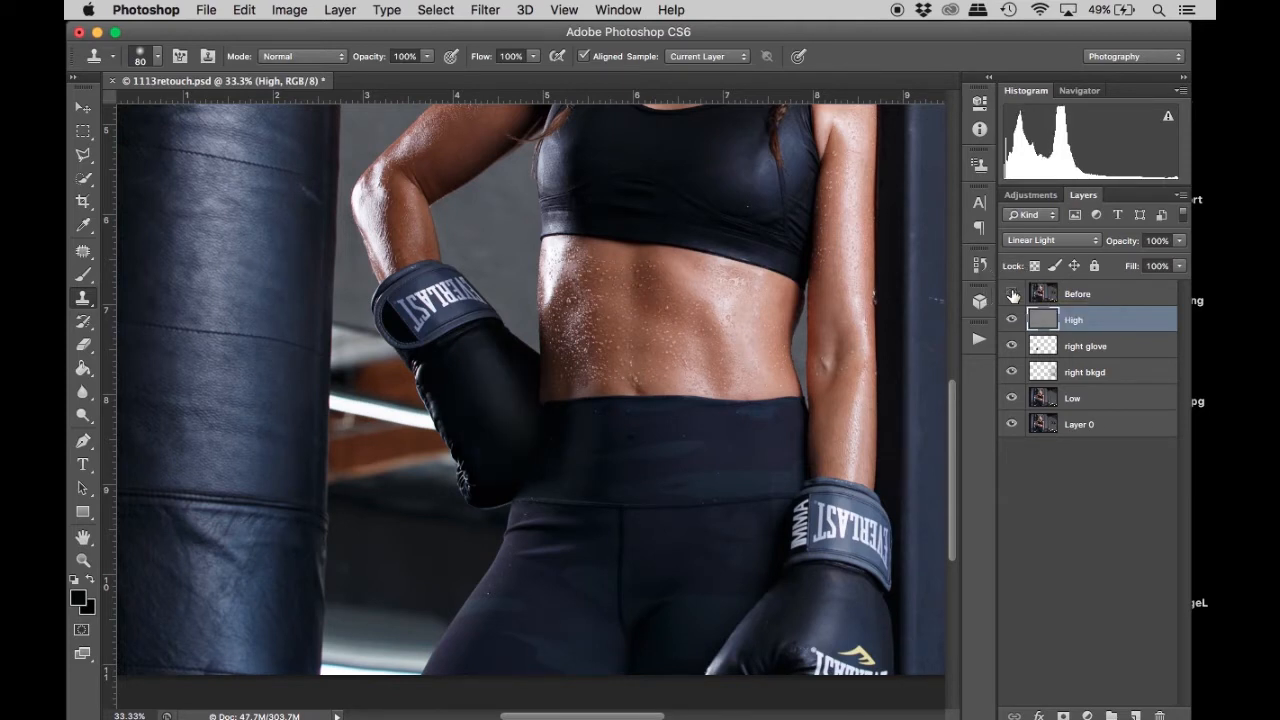
left_click(1012, 346)
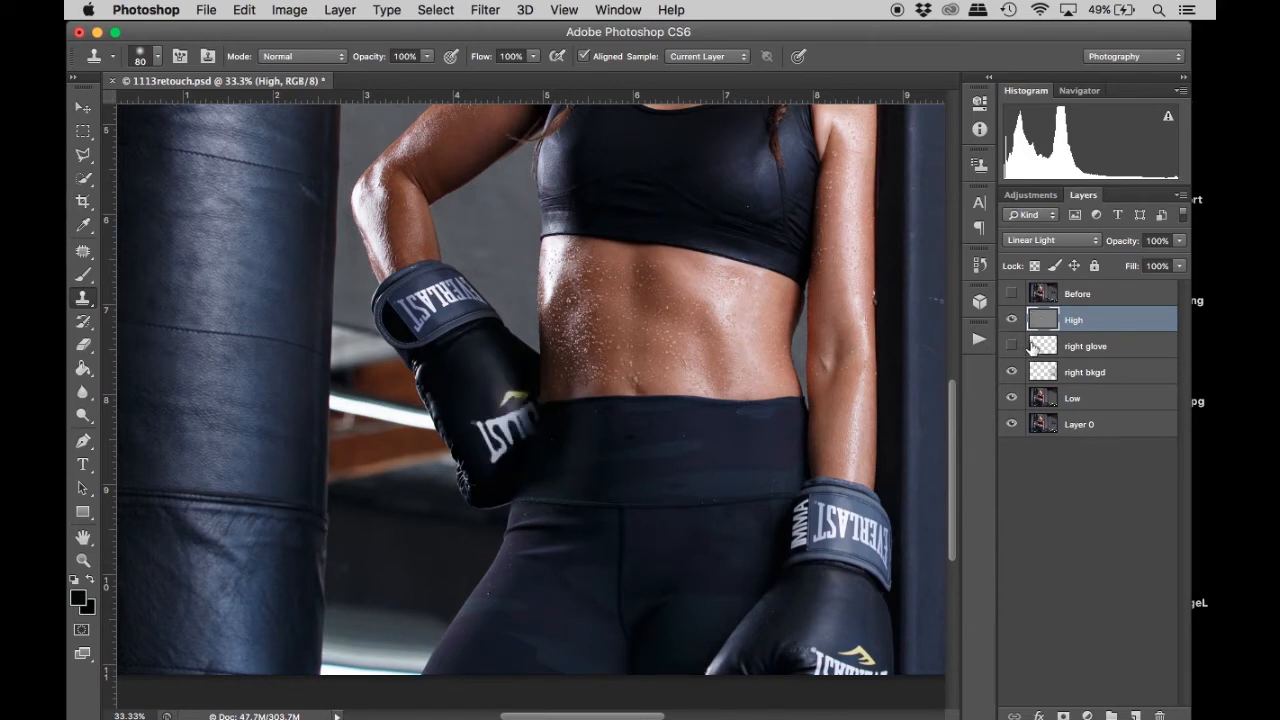
left_click(1012, 346)
On the right glove layer, even out the glove's leather tones with a 175 px brush at 19% opacity.
left_click(1035, 348)
key("b")
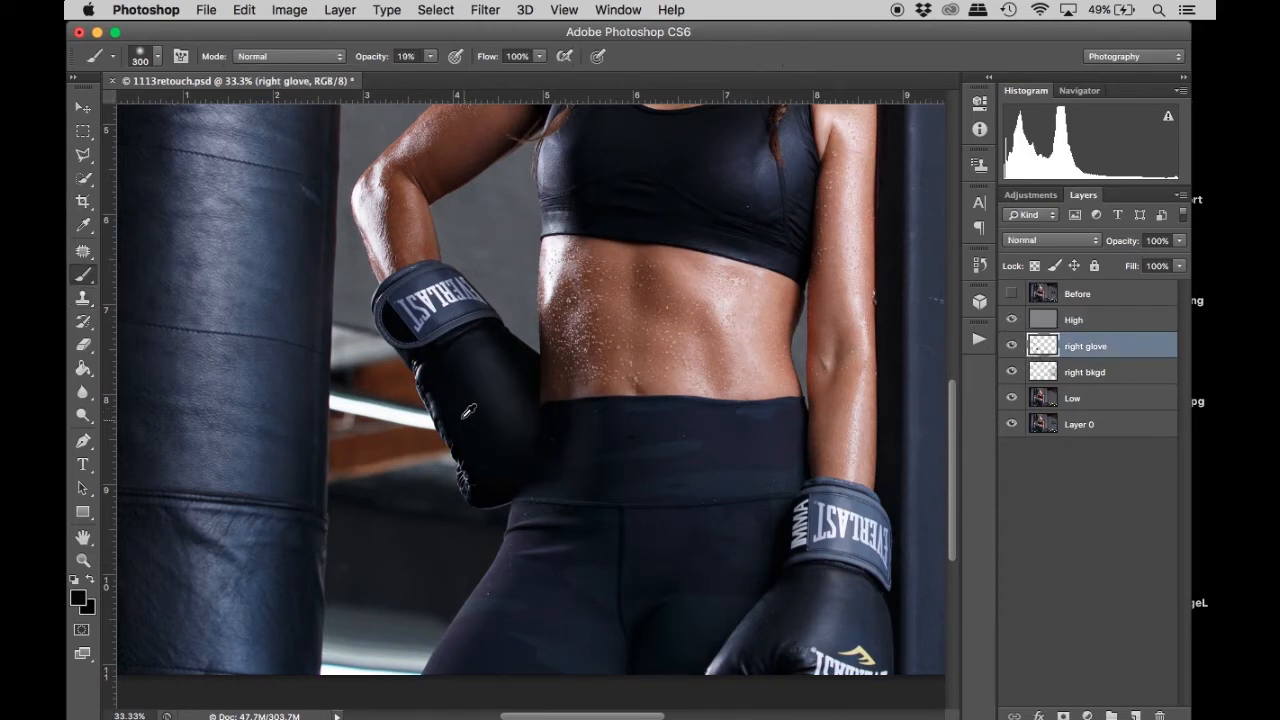
mouse_move(457, 381)
left_mouse_down()
mouse_move(485, 410)
mouse_move(483, 450)
mouse_move(512, 451)
left_mouse_up()
left_click(478, 424)
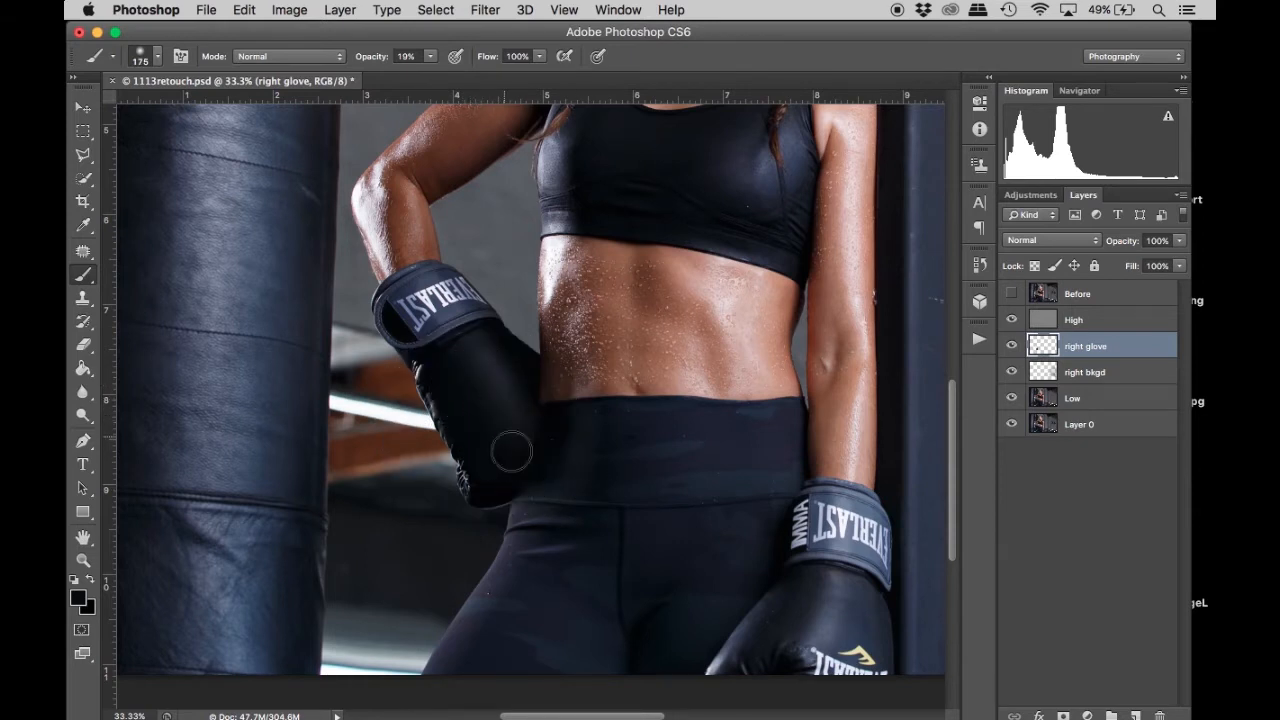
Check the added glove painting against the original by toggling the Before layer's visibility.
left_click(1012, 294)
left_click(1012, 294)
left_click(1012, 294)
left_click(1012, 294)
left_click(1012, 294)
left_click(1012, 294)
Draw a closed Pen path around the EVERLAST patch on the raised glove's cuff, following its curved stitched edges.
scroll(450, 318, "up", 10)
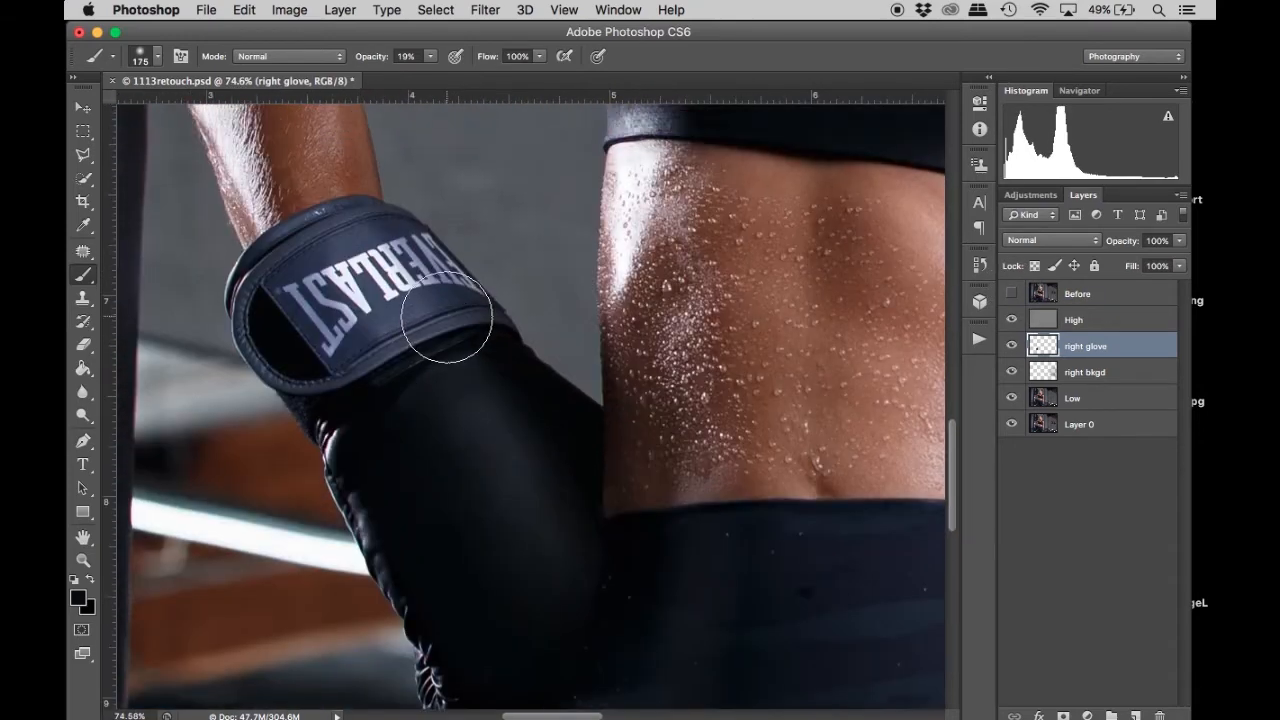
scroll(447, 317, "up", 5)
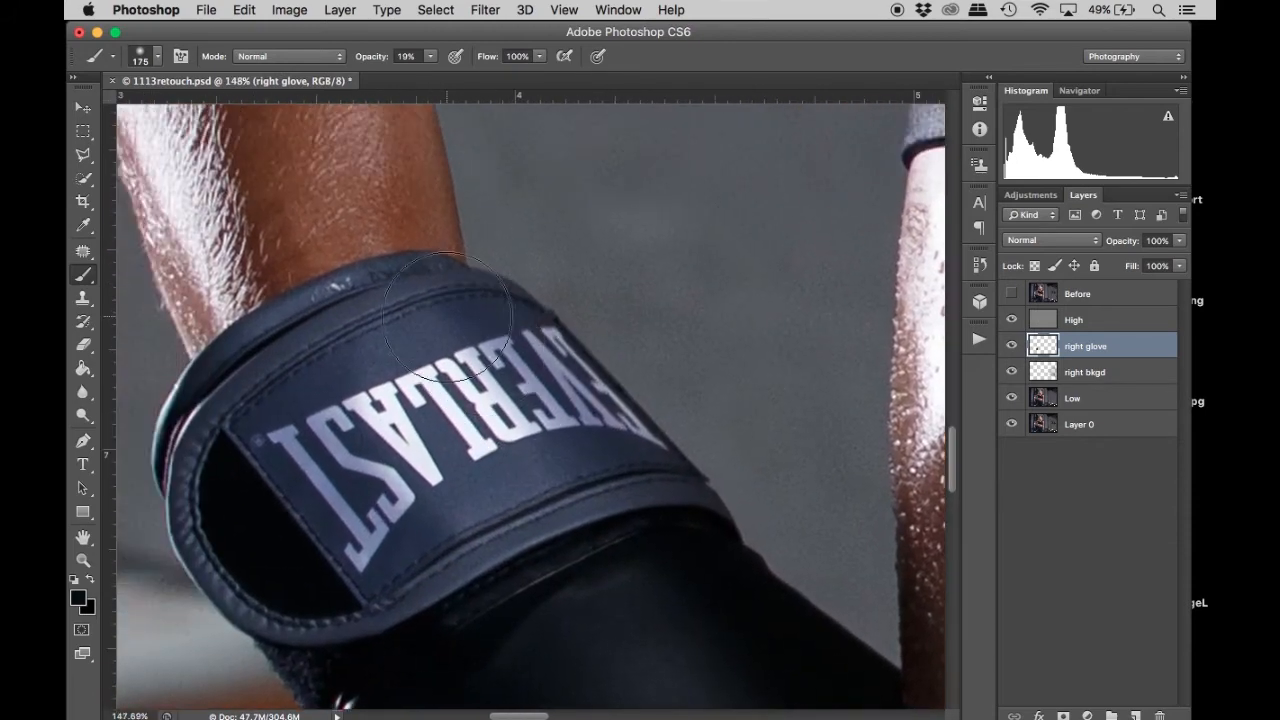
scroll(447, 317, "up", 1)
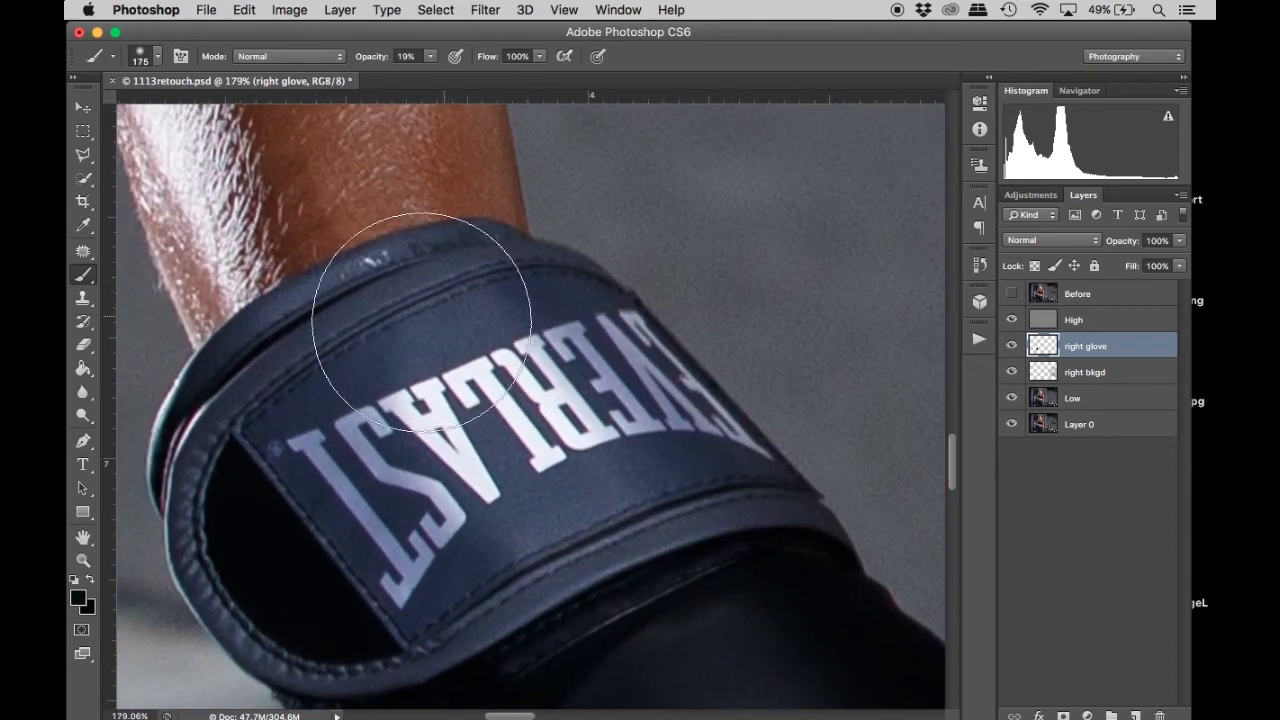
left_click(86, 441)
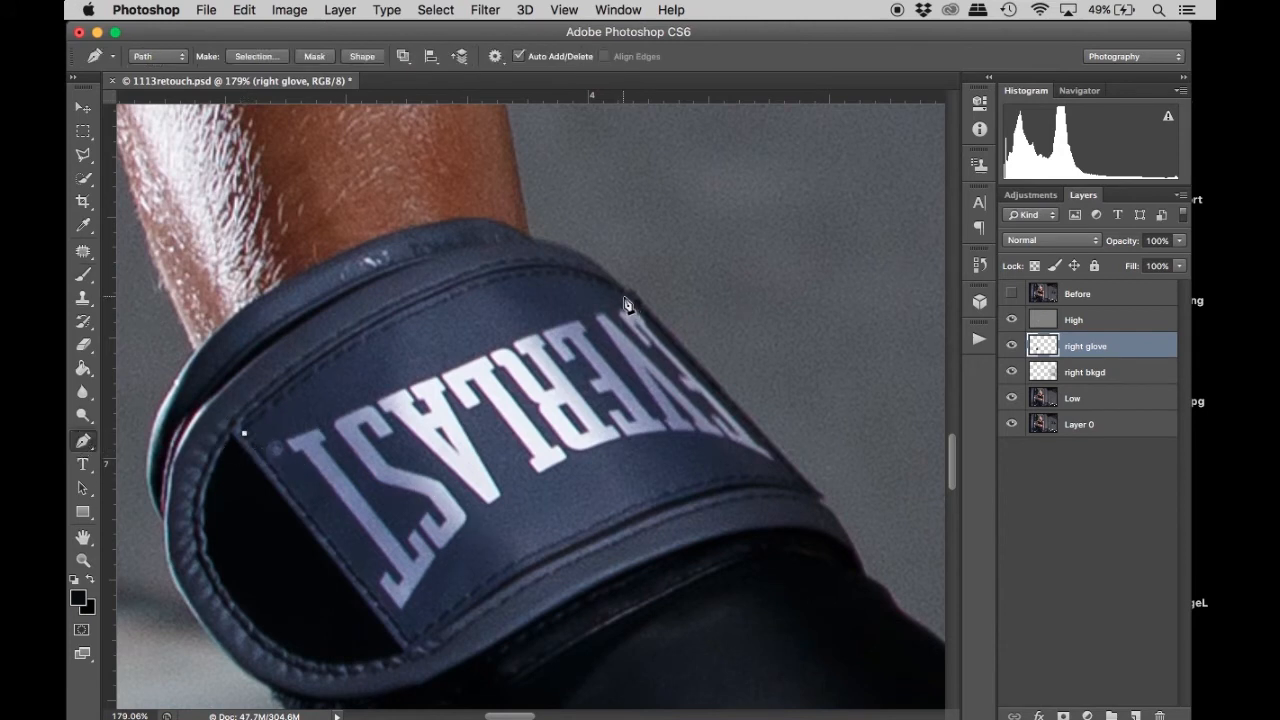
left_click_drag(625, 297, 762, 380)
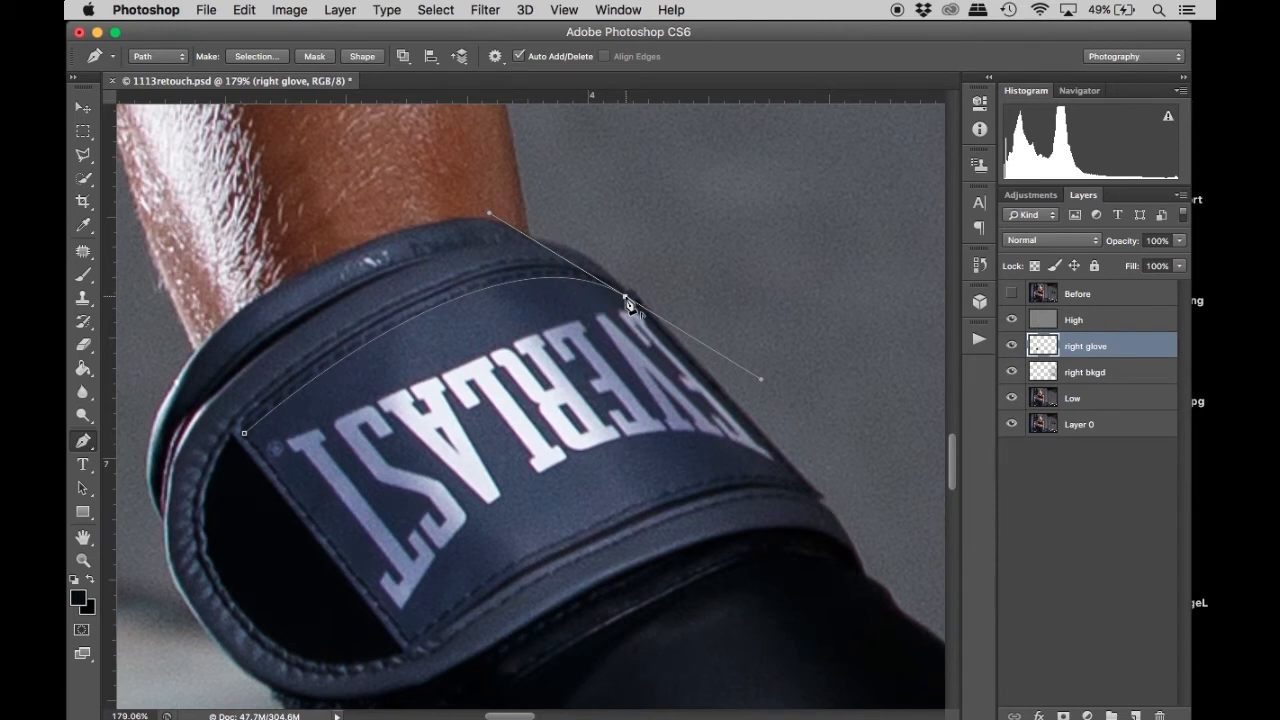
left_click(805, 487)
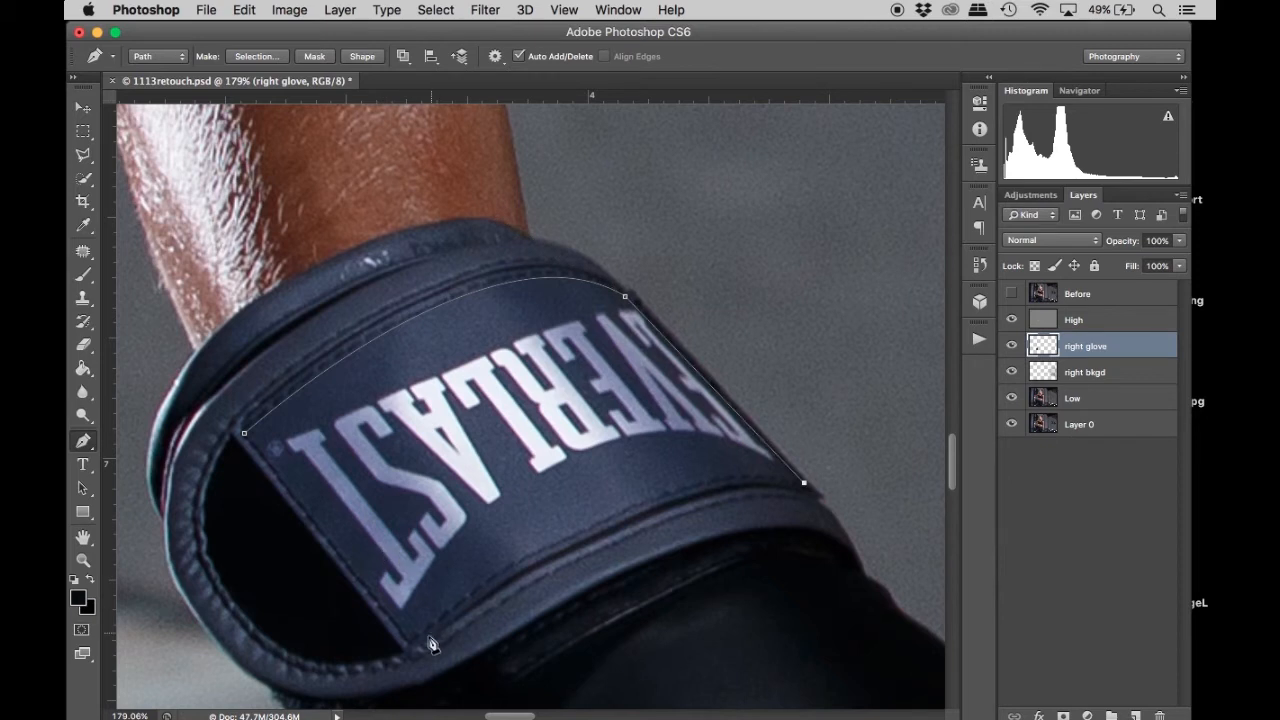
left_click_drag(414, 643, 163, 686)
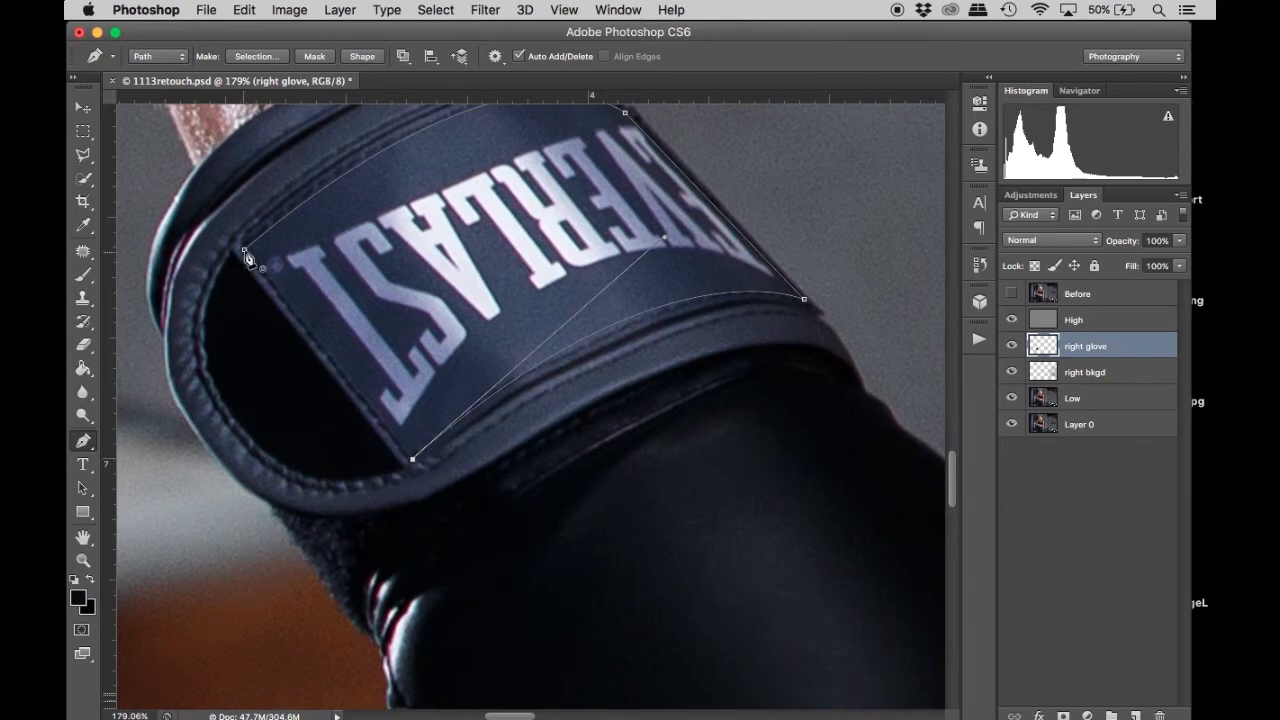
scroll(378, 306, "up", 3)
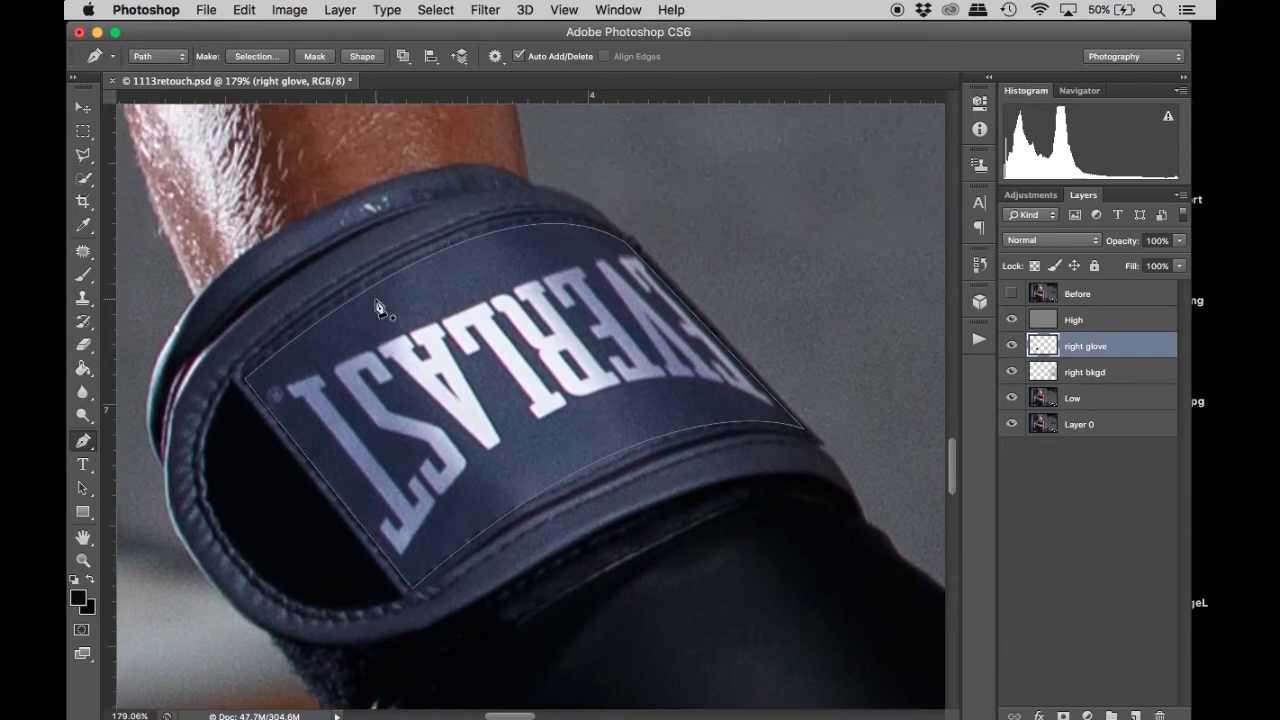
Convert the cuff patch path into a new anti-aliased selection with a 2-pixel feather radius.
right_click(411, 319)
left_click(484, 402)
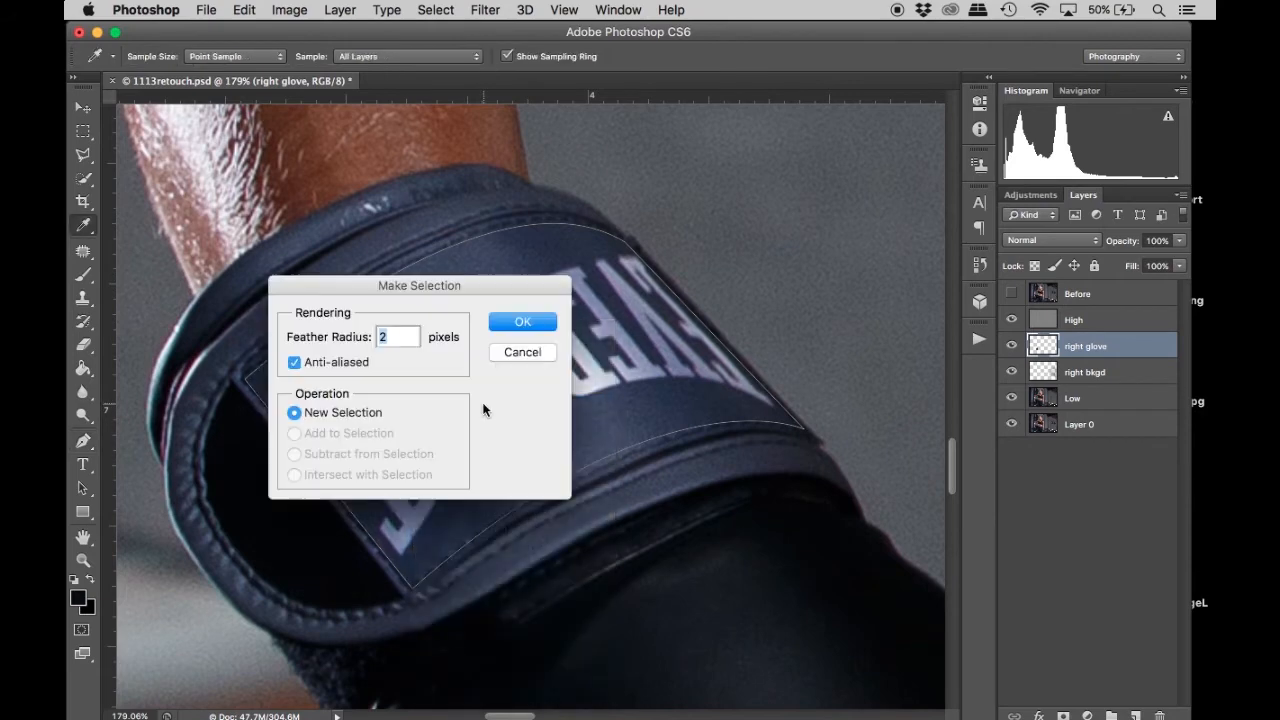
key("Return")
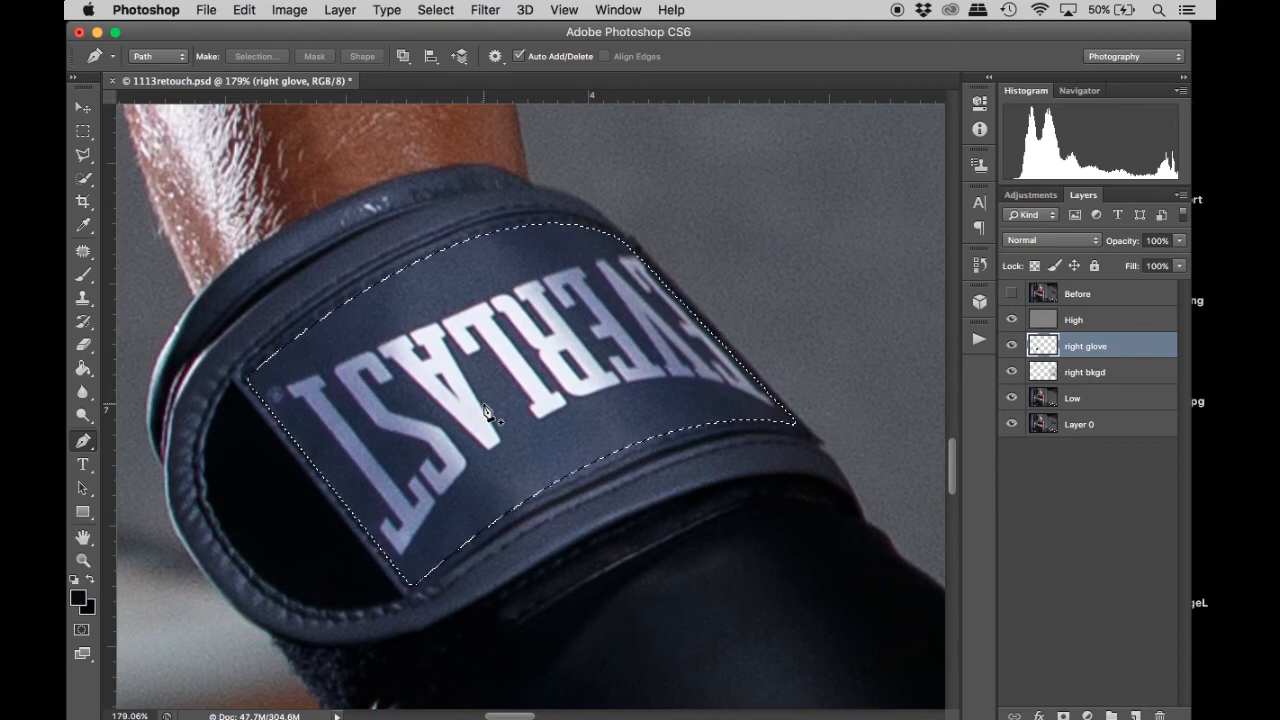
On the High layer, use a 15 px Clone Stamp to cover the upper part of the V near the cuff's outer edge.
left_click(1042, 330)
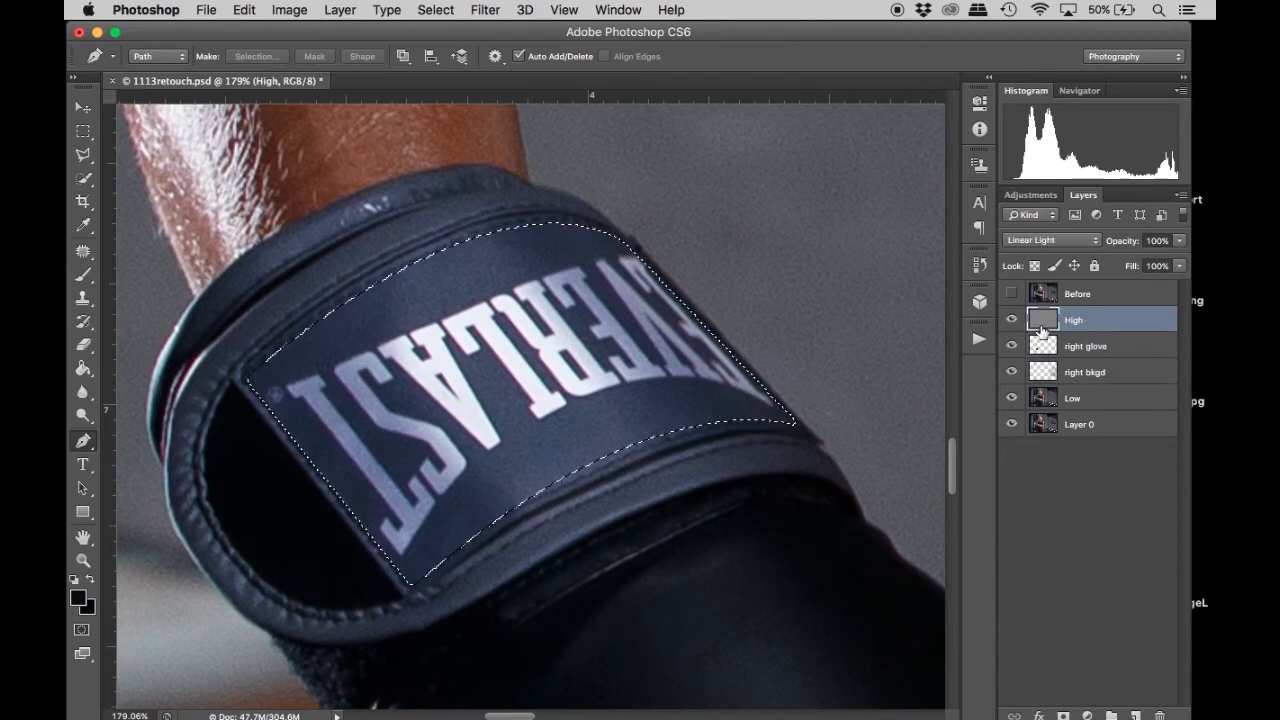
key("s")
key("super+equal")
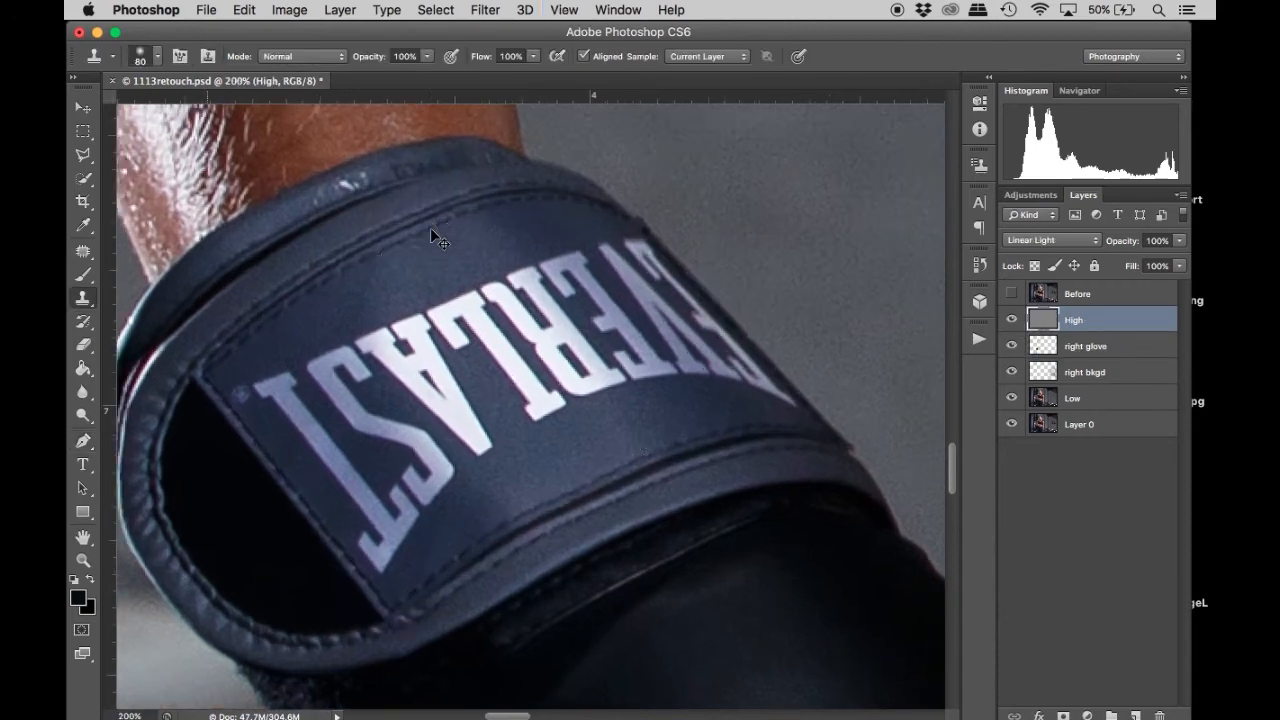
key("super+equal")
key("super+equal")
key("super+equal")
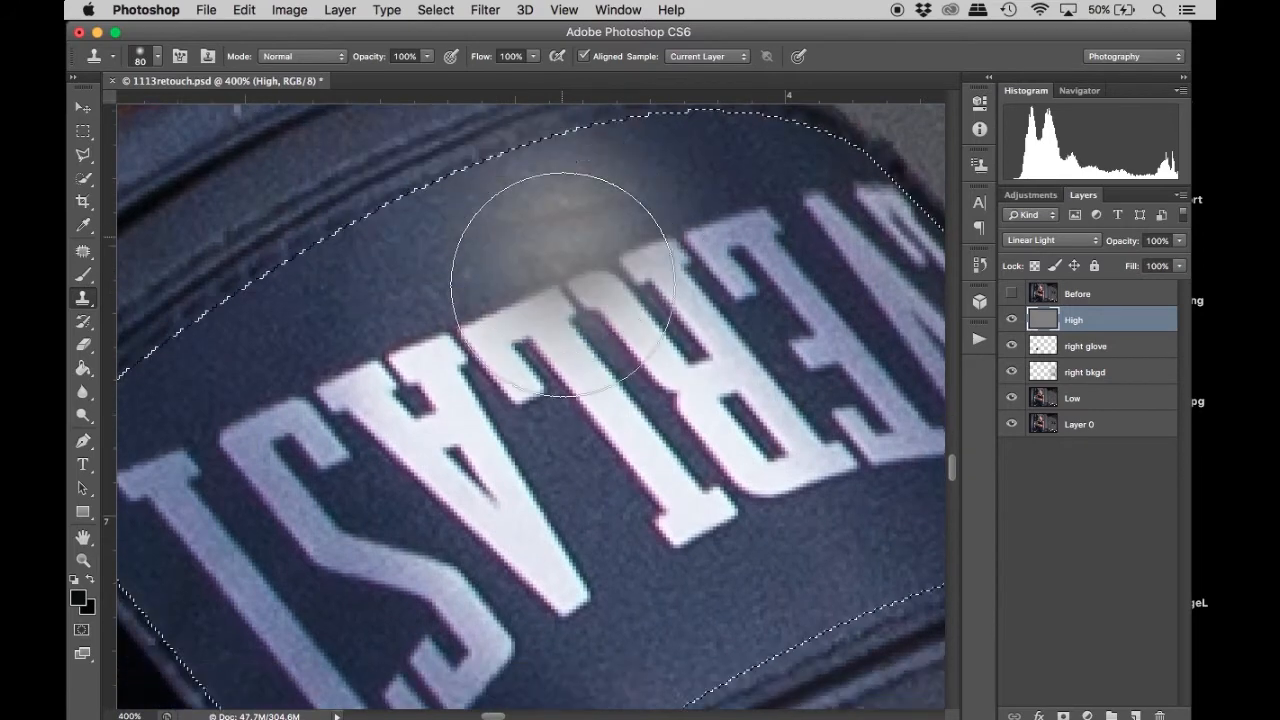
scroll(562, 284, "down", 3)
scroll(562, 284, "left", 3)
key("bracketleft")
key("bracketleft")
key("bracketleft")
key("bracketleft")
key("bracketleft")
key("bracketleft")
key("bracketleft")
key("bracketleft")
key("bracketleft")
scroll(562, 284, "up", 3)
scroll(562, 284, "right", 2)
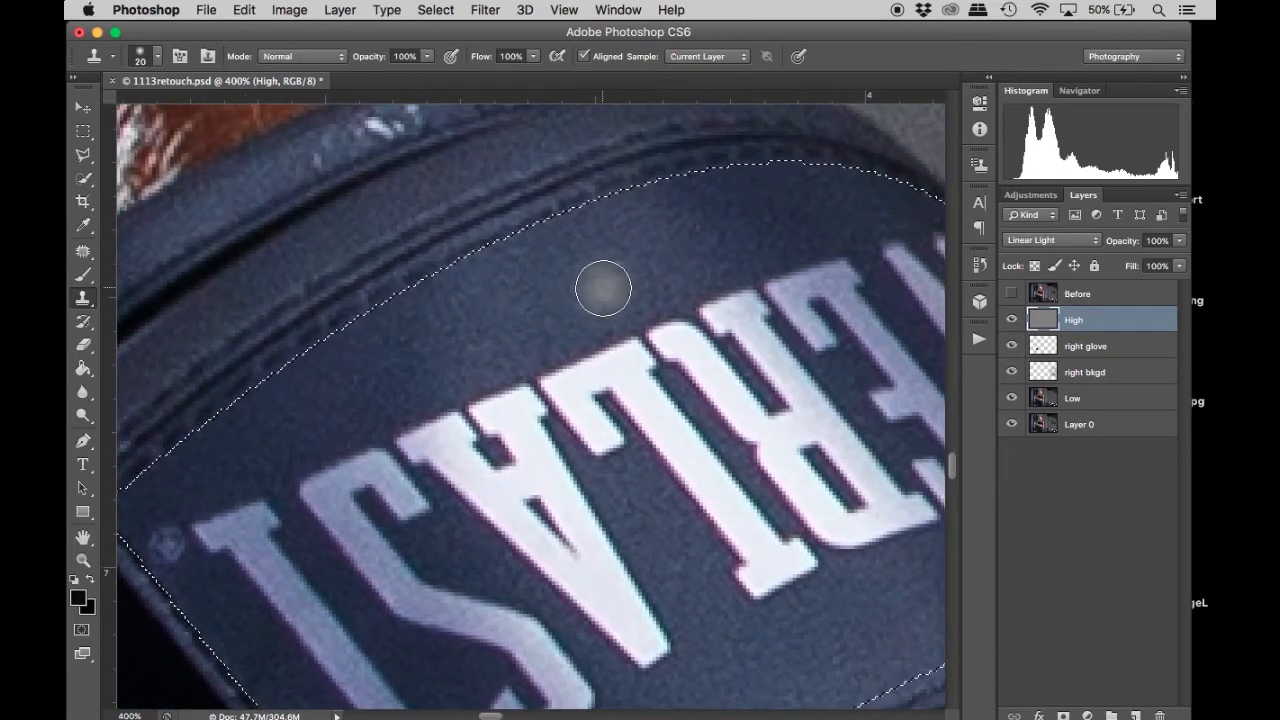
scroll(603, 288, "right", 5)
scroll(603, 288, "down", 2)
key("bracketleft")
key("bracketleft")
key("bracketleft")
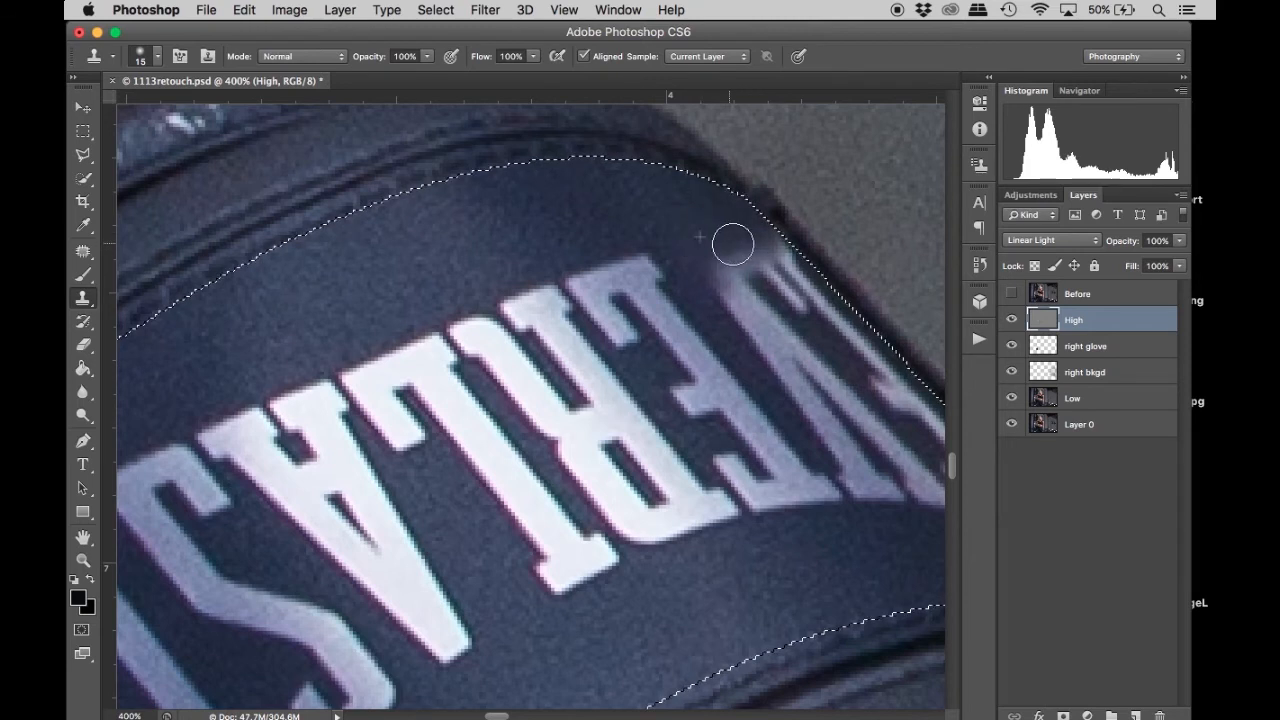
mouse_move(764, 271)
left_mouse_down()
mouse_move(733, 277)
mouse_move(738, 305)
mouse_move(752, 286)
mouse_move(724, 258)
left_mouse_up()
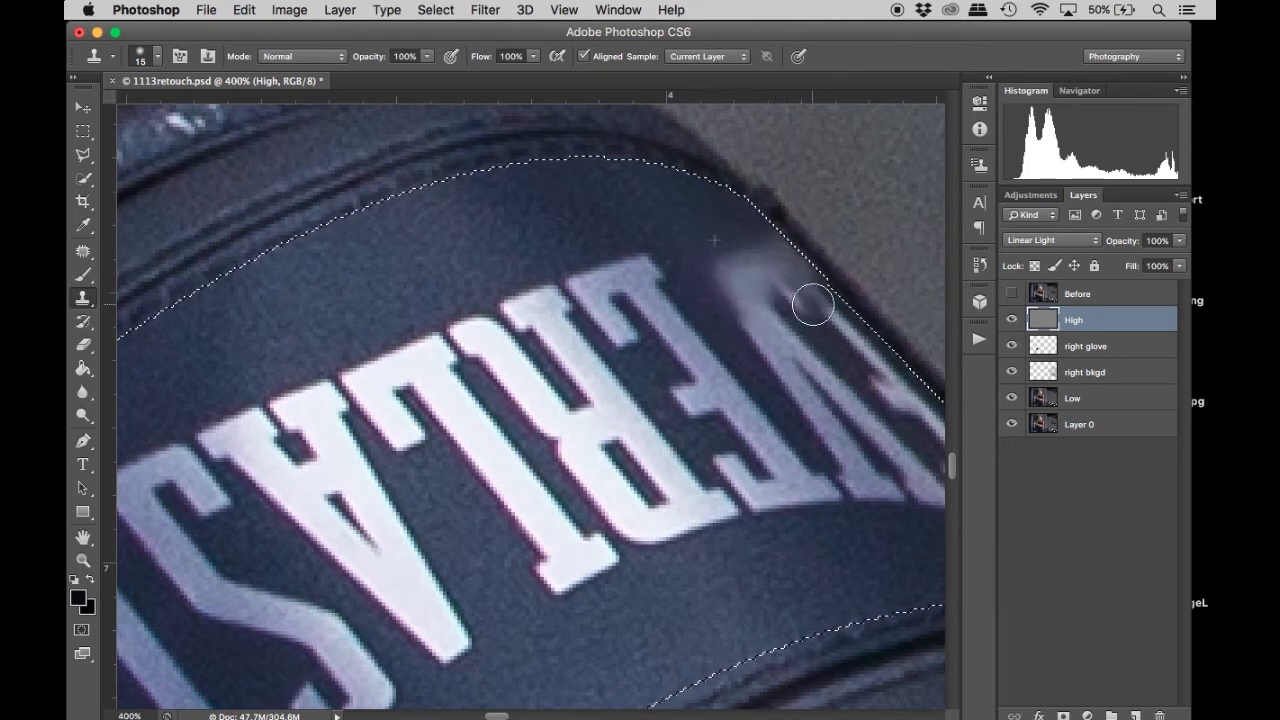
Clone cuff fabric texture over the outlines of the E next to the R, from its upper part down to its base.
scroll(706, 239, "down", 5)
scroll(706, 239, "right", 3)
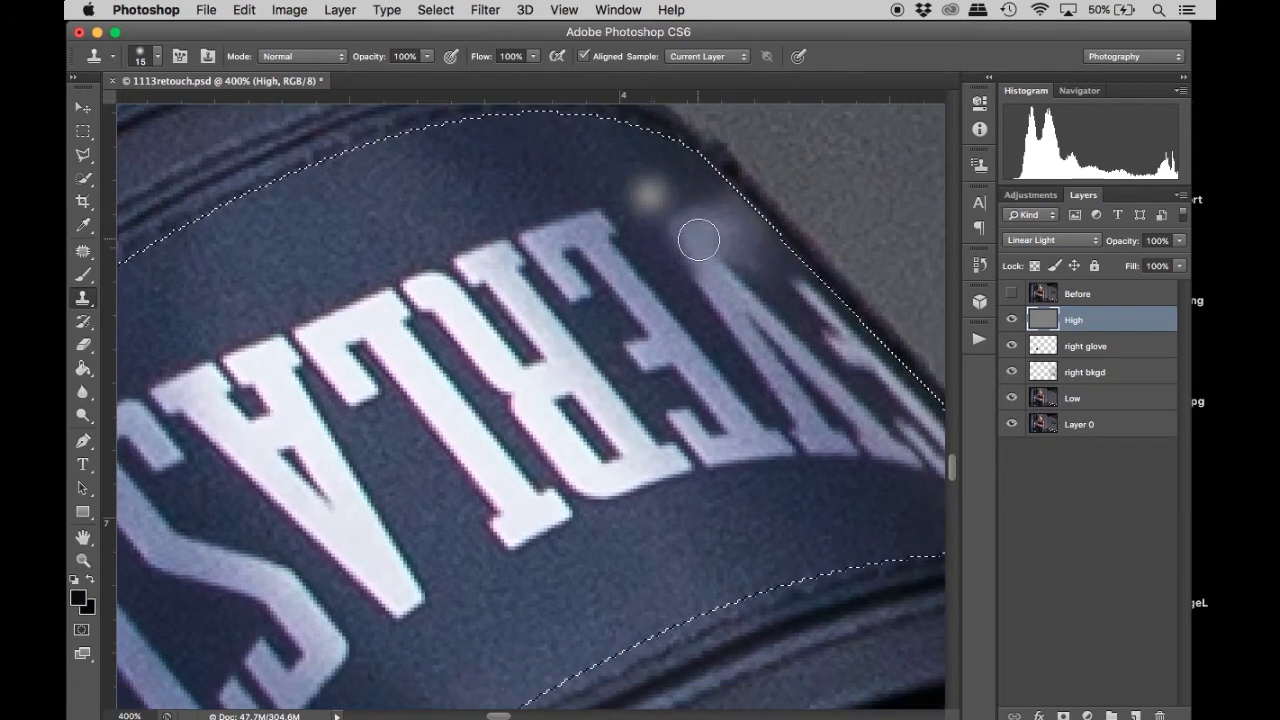
scroll(483, 144, "up", 1)
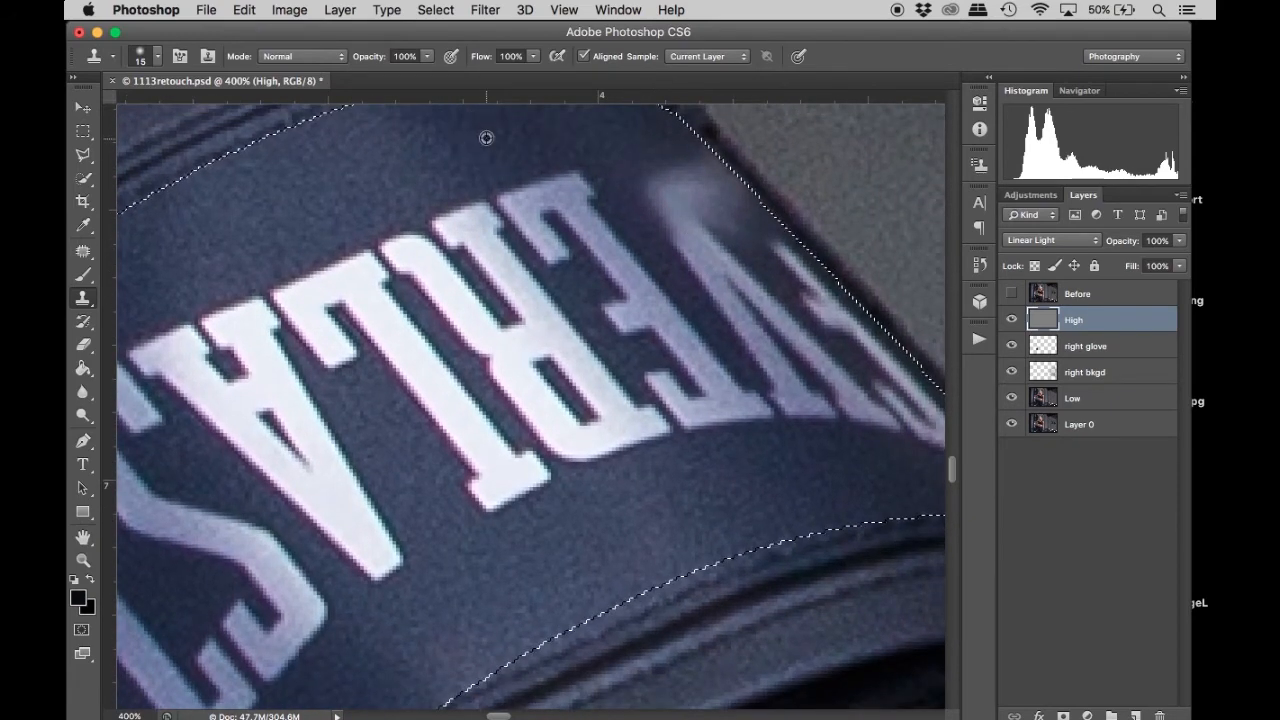
mouse_move(553, 187)
left_mouse_down()
mouse_move(577, 186)
mouse_move(506, 209)
mouse_move(556, 192)
mouse_move(551, 163)
mouse_move(565, 215)
mouse_move(549, 243)
mouse_move(513, 186)
left_mouse_up()
mouse_move(537, 230)
left_mouse_down()
mouse_move(558, 196)
mouse_move(590, 233)
mouse_move(590, 213)
mouse_move(609, 227)
mouse_move(623, 265)
mouse_move(573, 289)
mouse_move(641, 289)
mouse_move(617, 235)
left_mouse_up()
left_click(647, 302, "alt")
left_click(629, 293)
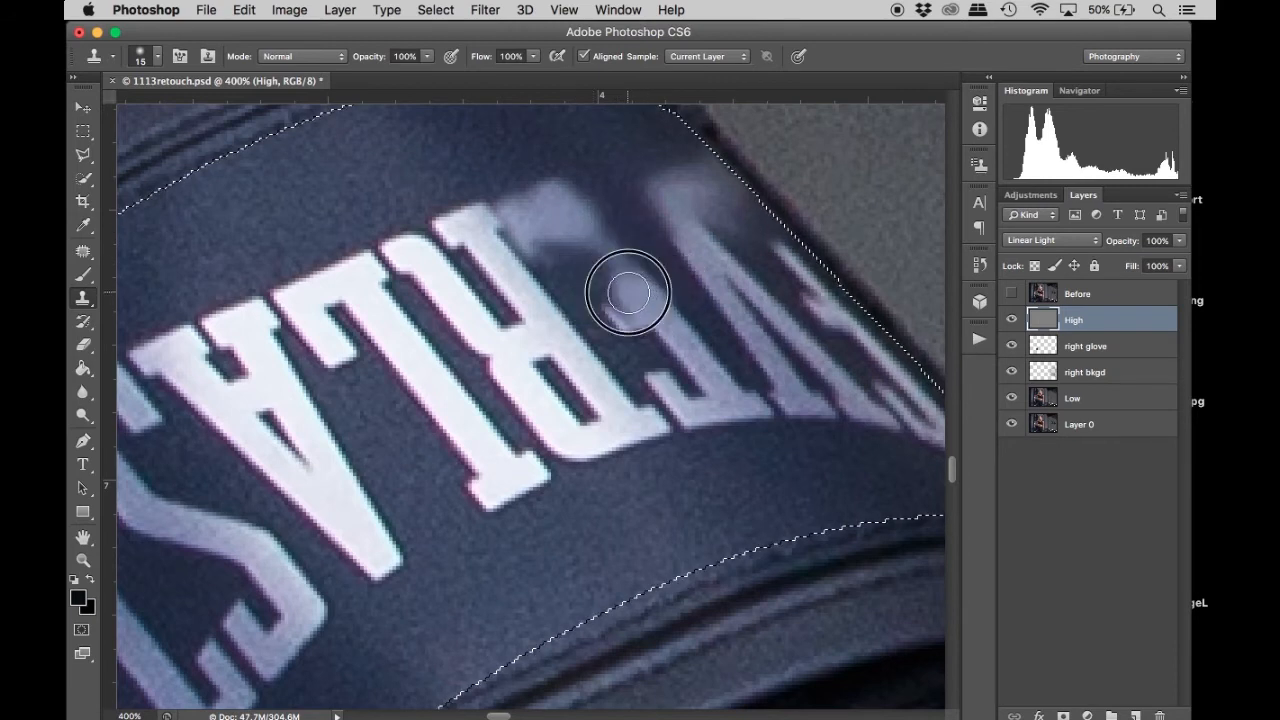
left_click(743, 459, "alt")
left_click(725, 423)
left_click(680, 405)
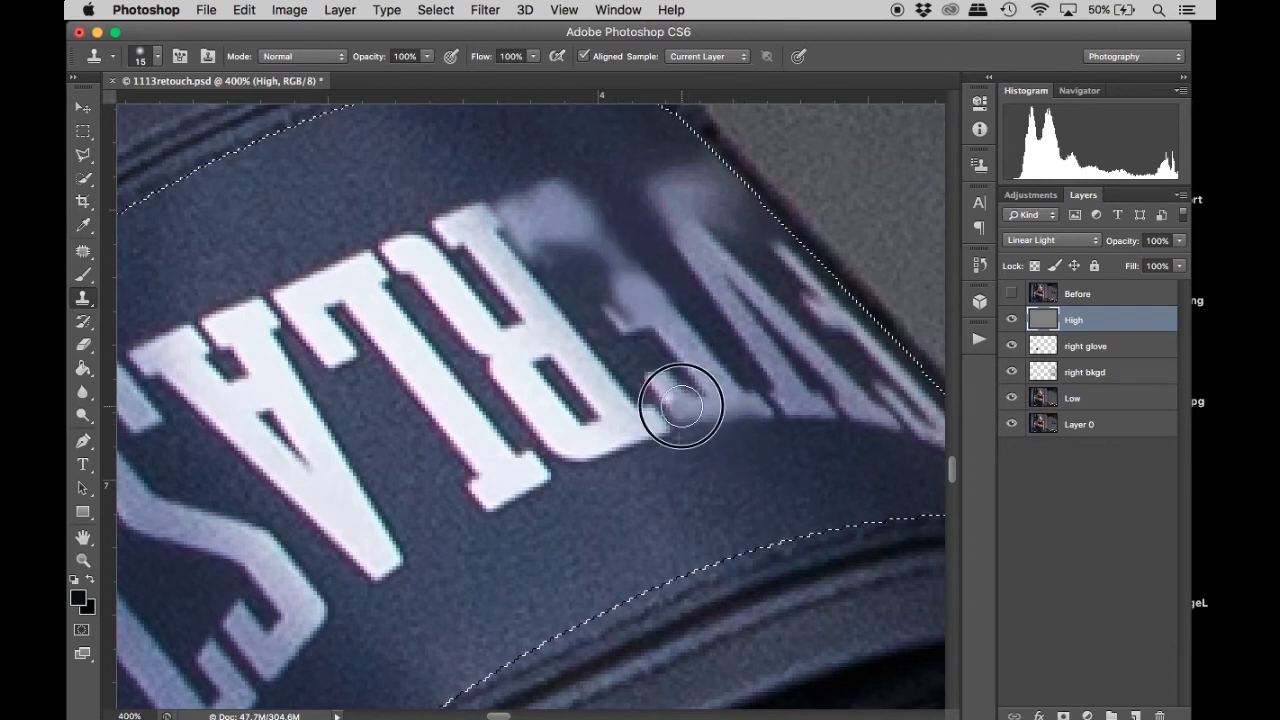
mouse_move(726, 448)
left_mouse_down()
mouse_move(744, 413)
mouse_move(760, 417)
left_mouse_up()
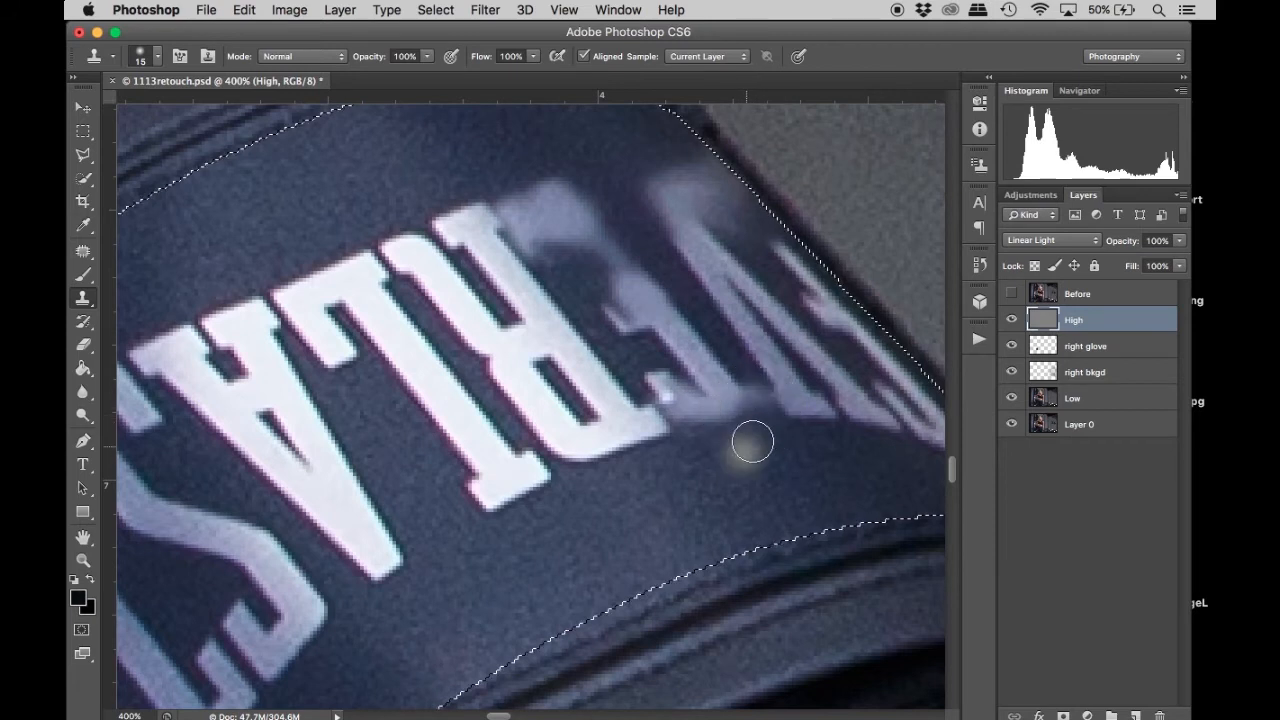
Enlarge the Clone Stamp to 30 px and cover the remaining edge detail of the V and the adjacent E.
key("bracketright")
key("bracketright")
key("bracketright")
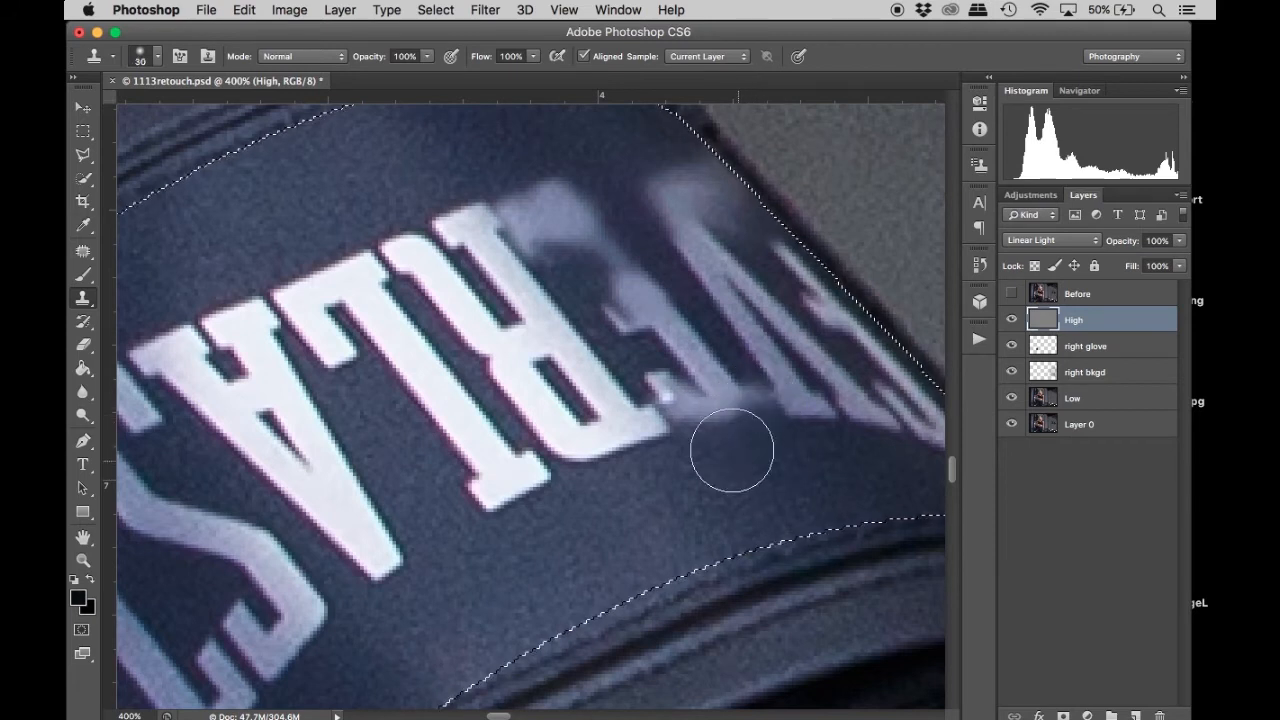
mouse_move(695, 394)
left_mouse_down()
mouse_move(708, 438)
mouse_move(668, 377)
left_mouse_up()
mouse_move(724, 447)
left_mouse_down()
mouse_move(766, 409)
mouse_move(809, 423)
mouse_move(848, 413)
mouse_move(760, 374)
mouse_move(663, 357)
mouse_move(628, 295)
mouse_move(730, 368)
left_mouse_up()
left_click(757, 353)
left_click(806, 356)
left_click(756, 419, "alt")
left_click_drag(729, 298, 723, 262)
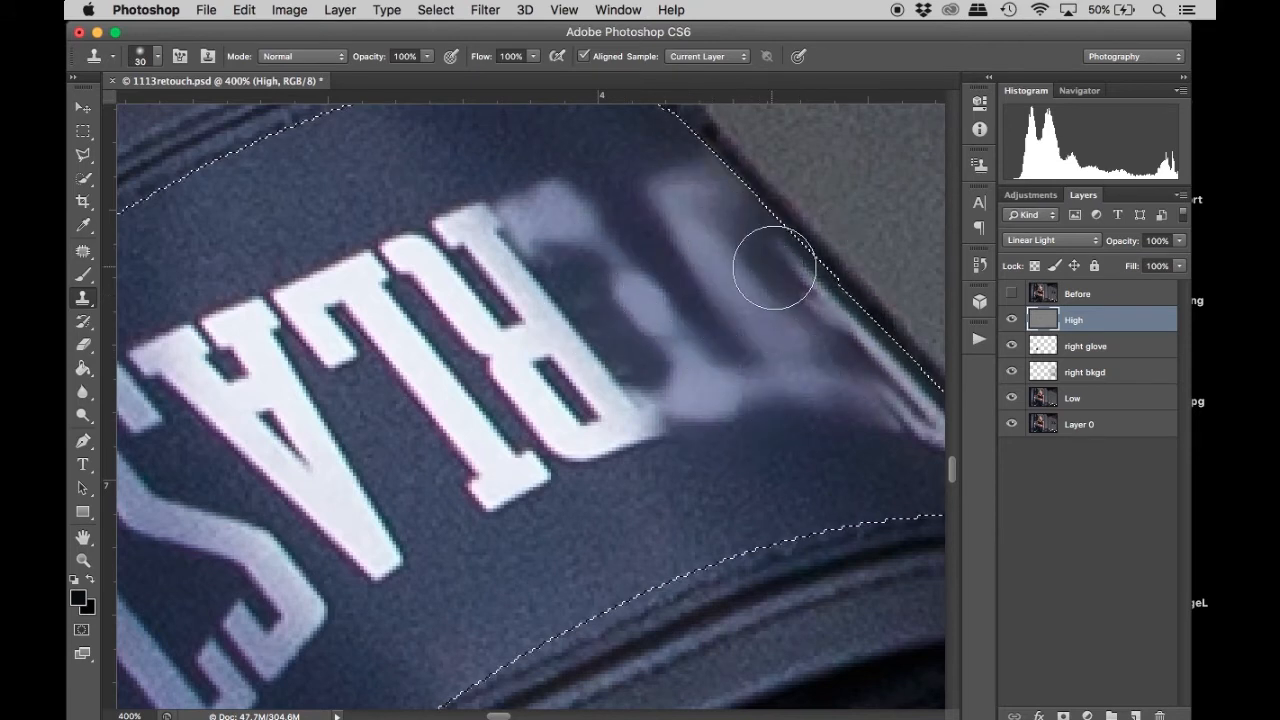
Clone fabric texture over the logo's first E and the base of the V along the cuff's outer edge.
scroll(753, 373, "down", 3)
scroll(753, 373, "right", 3)
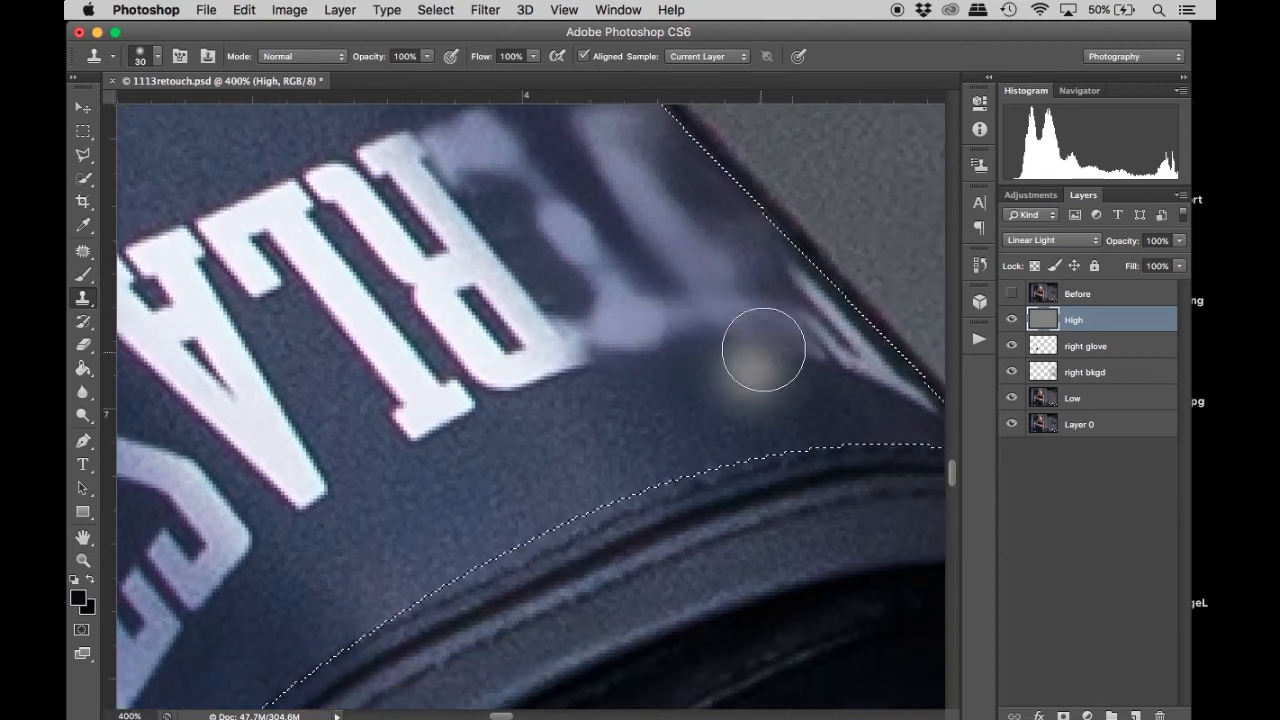
left_click(743, 369, "alt")
left_click(806, 343)
left_click(775, 383, "alt")
left_click_drag(852, 360, 908, 390)
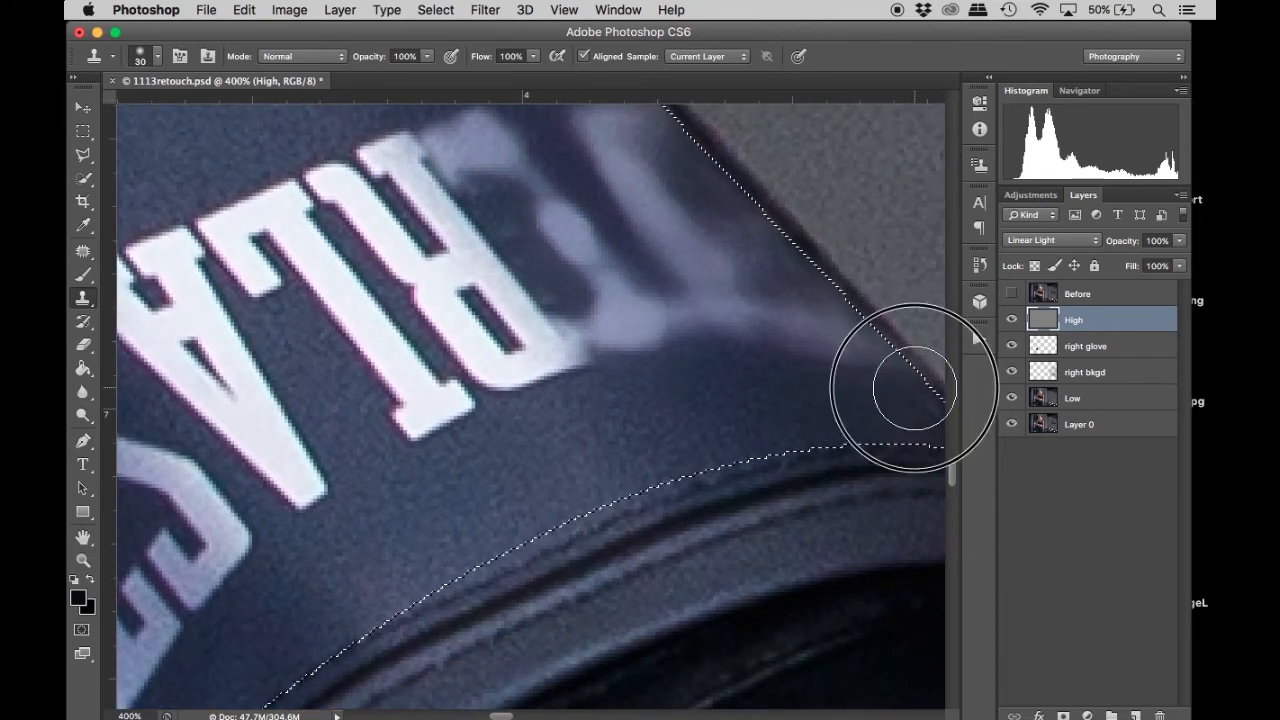
Clone cuff fabric texture over the R's outlines with the 30 px Clone Stamp, from its upper end down its outer side.
scroll(610, 278, "up", 1)
scroll(610, 278, "left", 5)
scroll(610, 278, "up", 2)
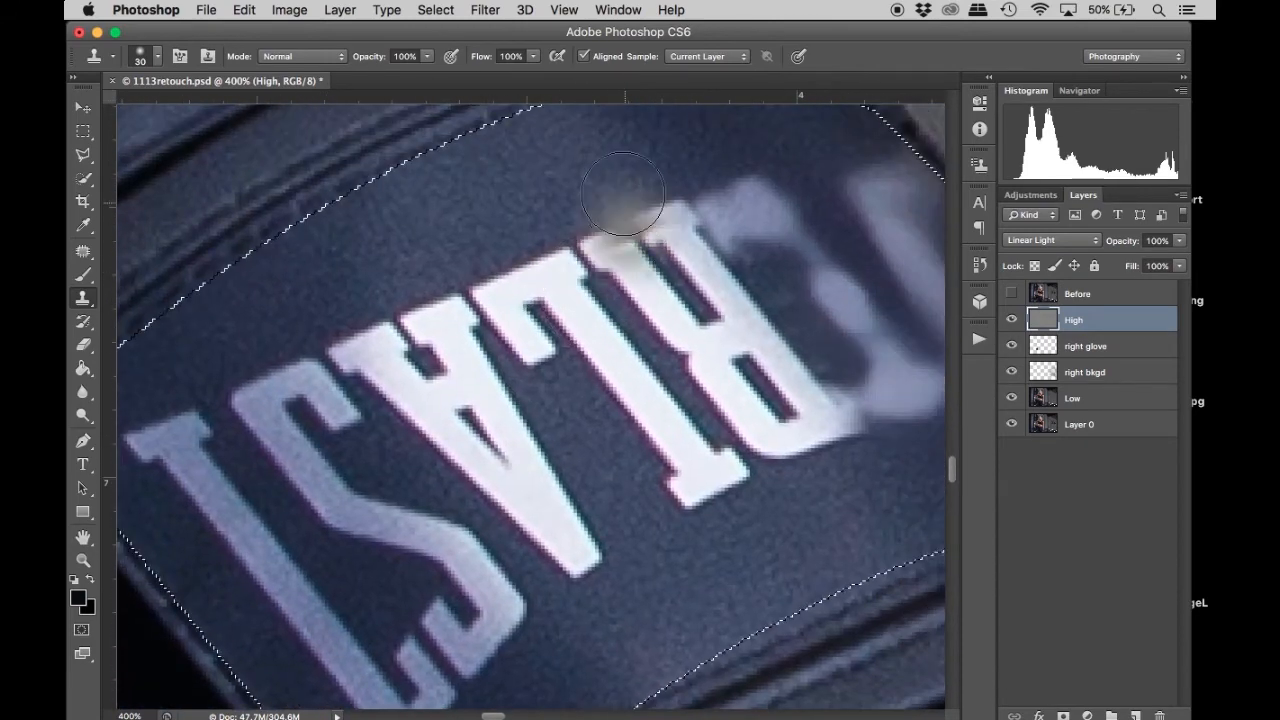
left_click(571, 166, "alt")
left_click_drag(617, 194, 666, 250)
left_click(672, 250, "alt")
left_click(668, 277)
left_click(715, 251, "alt")
left_click(705, 300)
left_click(765, 251, "alt")
left_click_drag(756, 295, 770, 334)
left_click(817, 346, "alt")
left_click_drag(780, 385, 843, 427)
Cover the lower edges of the R and L and the gap between them with cloned fabric texture.
left_click(823, 497, "alt")
left_click(757, 480)
left_click(737, 572, "alt")
mouse_move(688, 485)
left_mouse_down()
mouse_move(691, 432)
mouse_move(786, 412)
left_mouse_up()
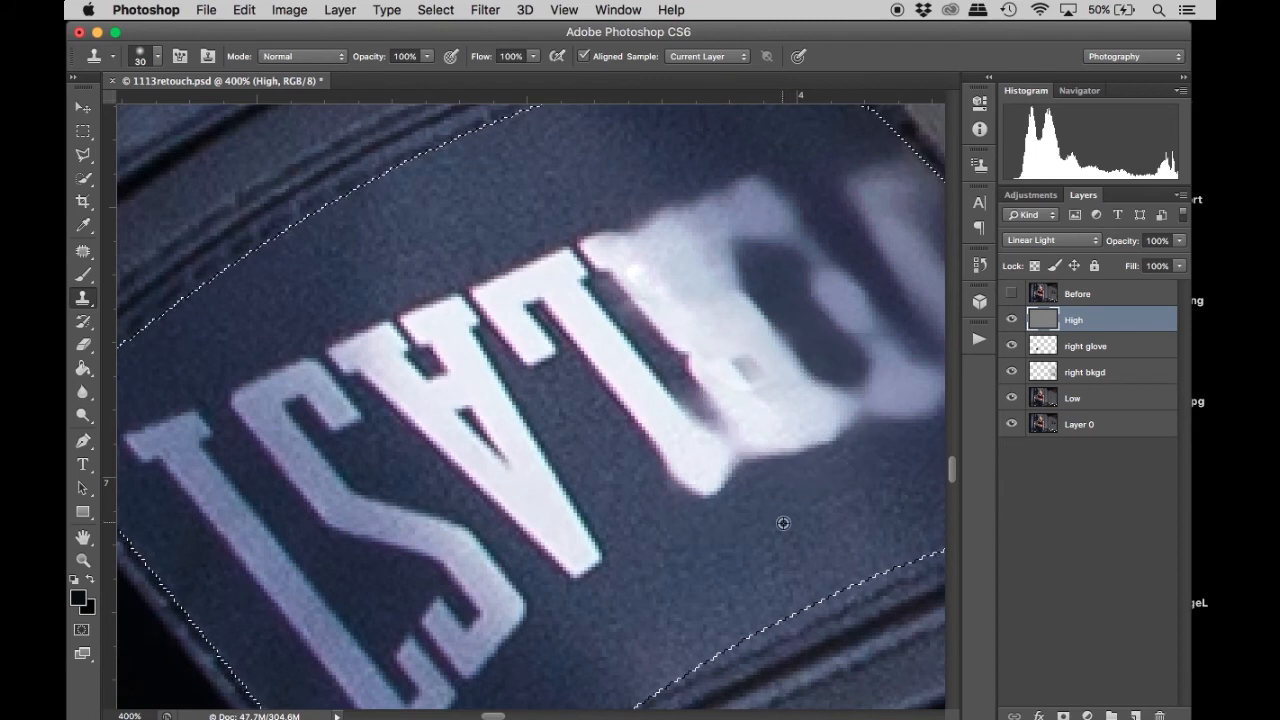
left_click(671, 427)
left_click(691, 504, "alt")
left_click_drag(700, 423, 739, 370)
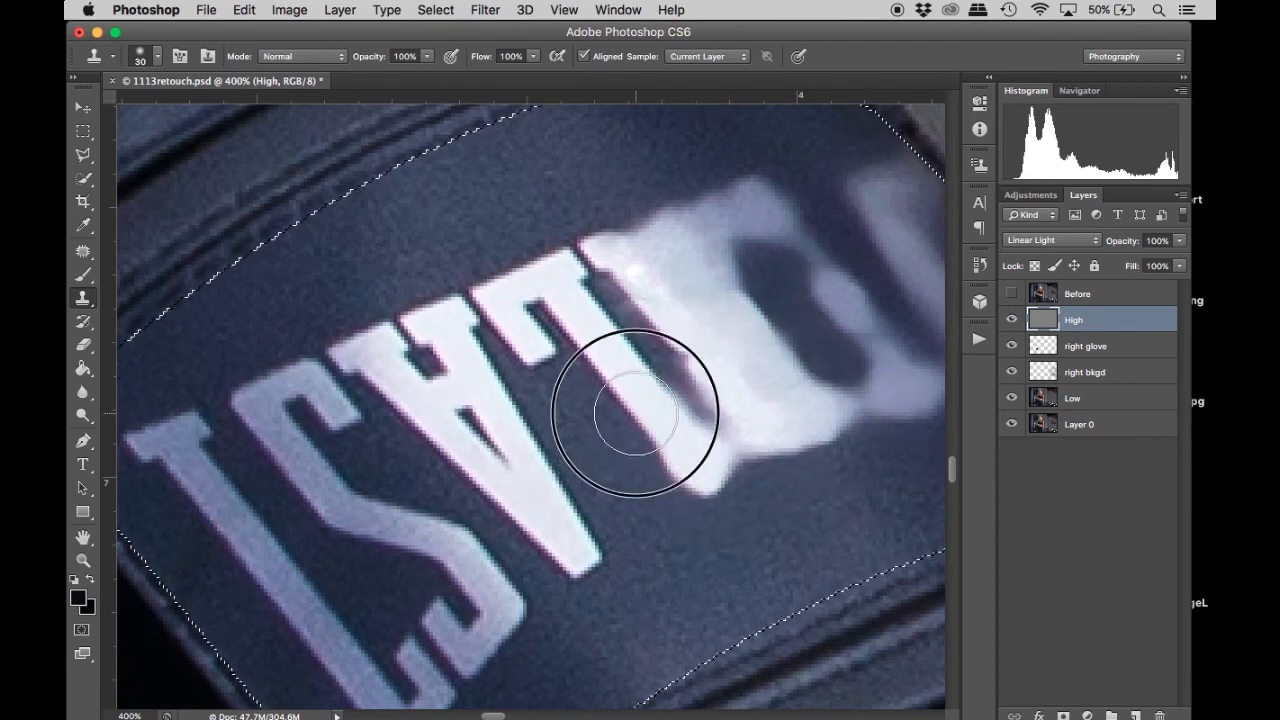
Clone fabric texture over the L's inner edge and its upper arm up to the neighbouring A.
left_click(700, 540, "alt")
mouse_move(560, 354)
left_mouse_down()
mouse_move(529, 323)
mouse_move(584, 317)
mouse_move(592, 300)
mouse_move(568, 279)
left_mouse_up()
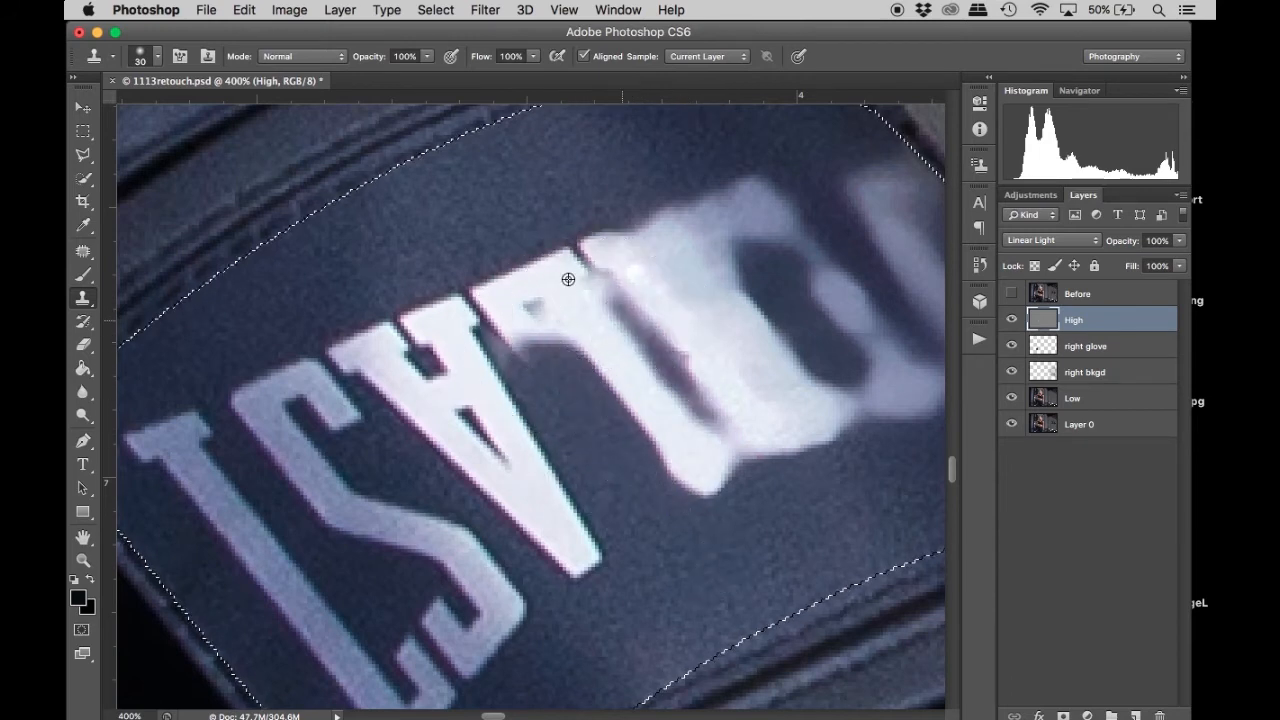
left_click(586, 253)
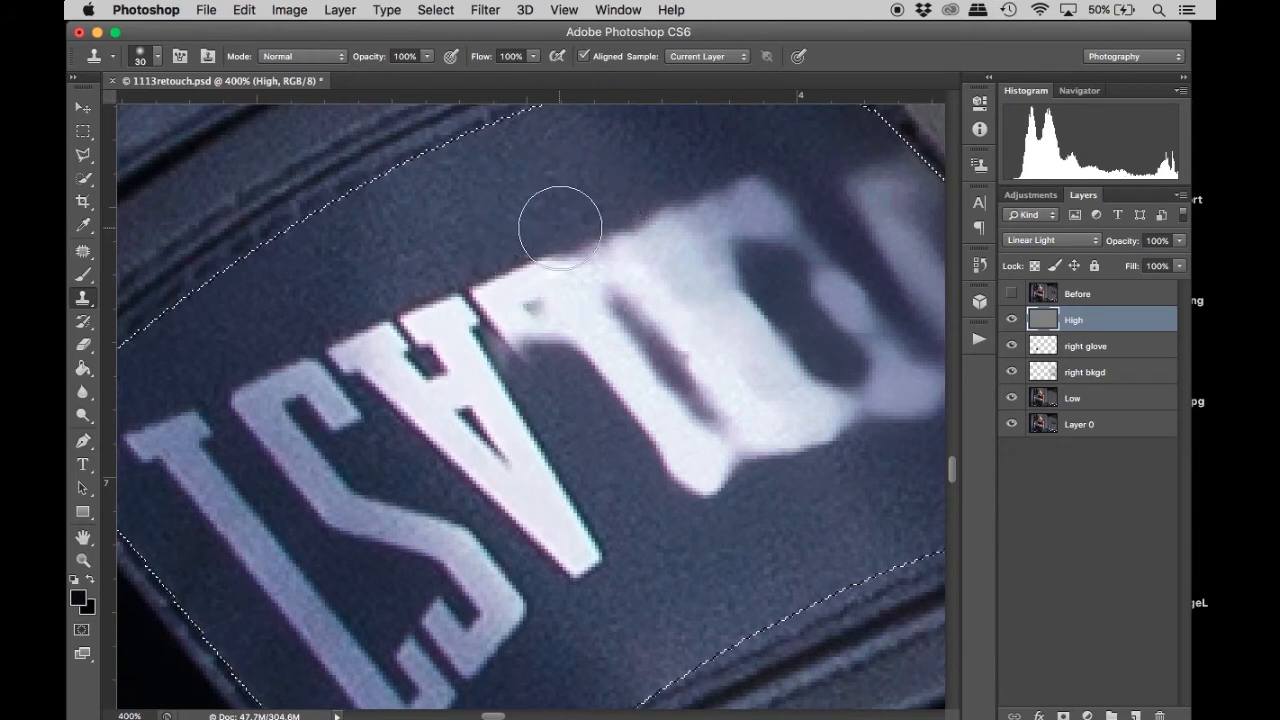
left_click(506, 286)
left_click(526, 340)
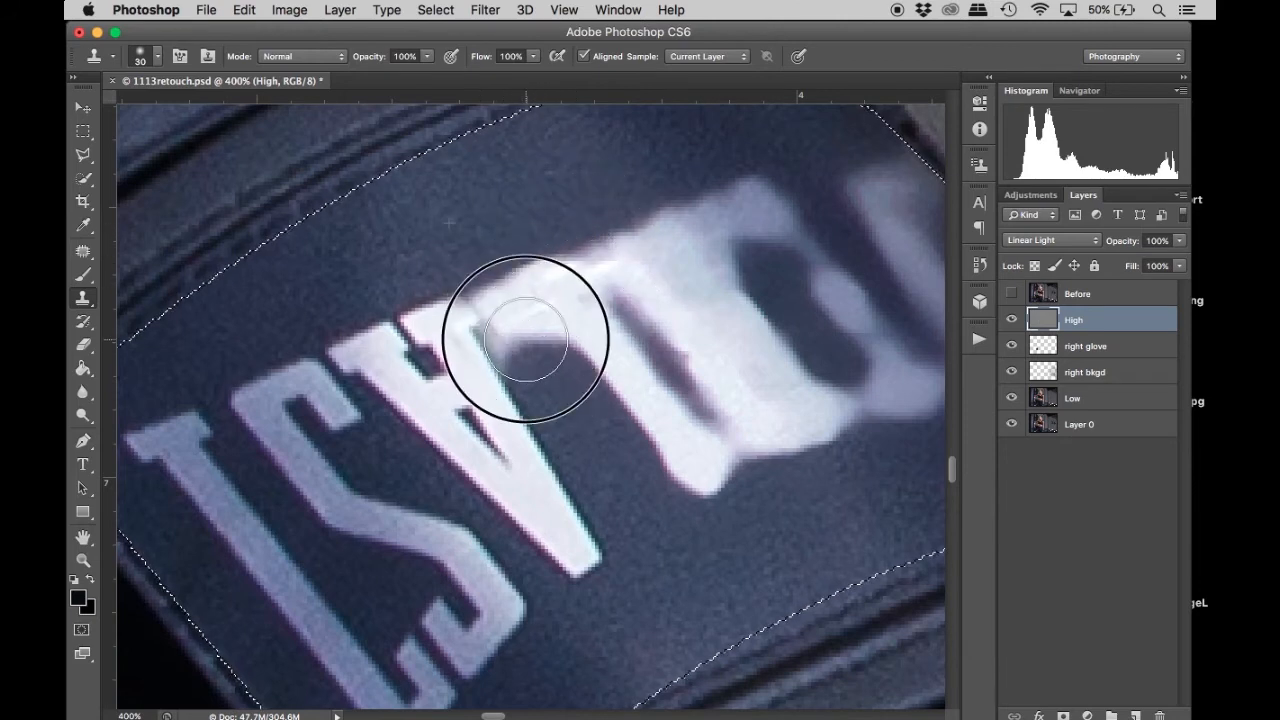
Clone fabric texture over the A's upper edges, inner openings and the side facing the L, down to its tip.
left_click(377, 347)
left_click_drag(377, 350, 376, 290)
left_click(370, 354)
left_click(403, 294, "alt")
left_click(428, 384)
left_click(472, 368)
left_click(522, 386, "alt")
left_click(500, 405)
left_click(552, 490)
left_click(585, 553)
left_click(560, 545)
left_click(517, 491)
left_click(502, 421)
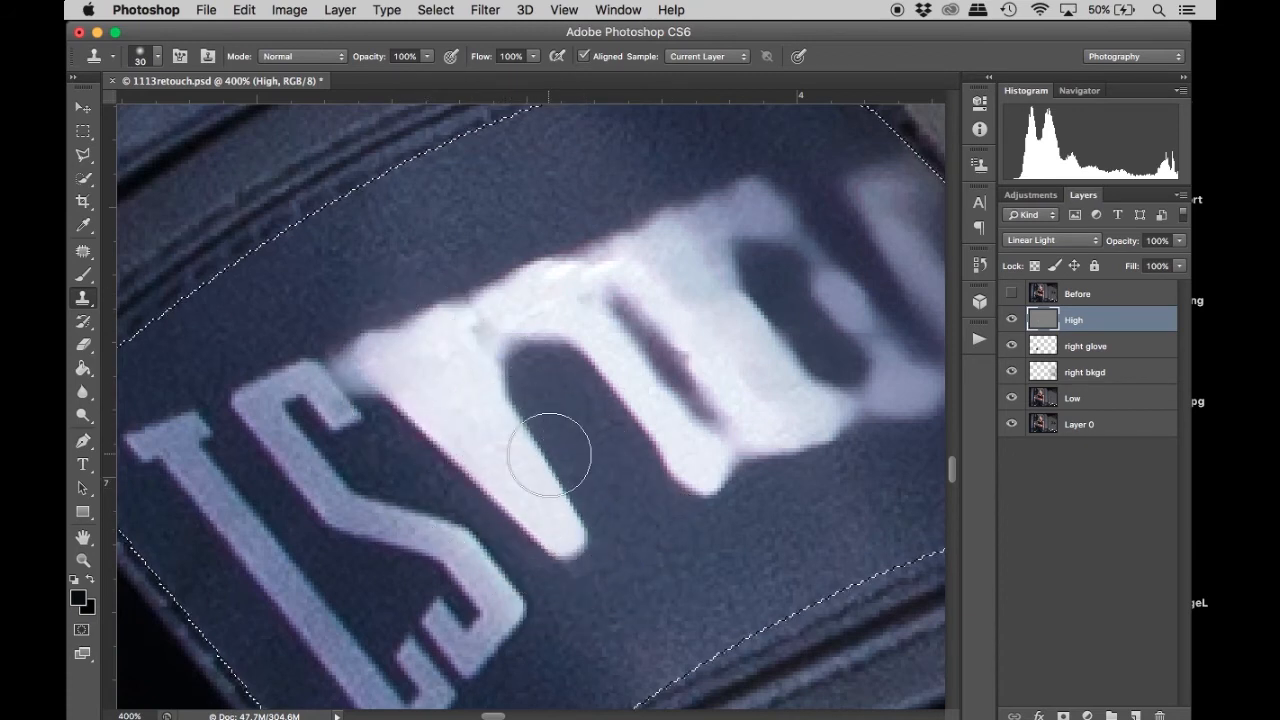
Cover the remaining A outlines at its tip, along the side facing the S and at its upper corner.
left_click(658, 508, "alt")
left_click(580, 521)
left_click_drag(428, 402, 366, 341)
left_click(326, 347)
left_click(349, 297, "alt")
left_click(388, 328)
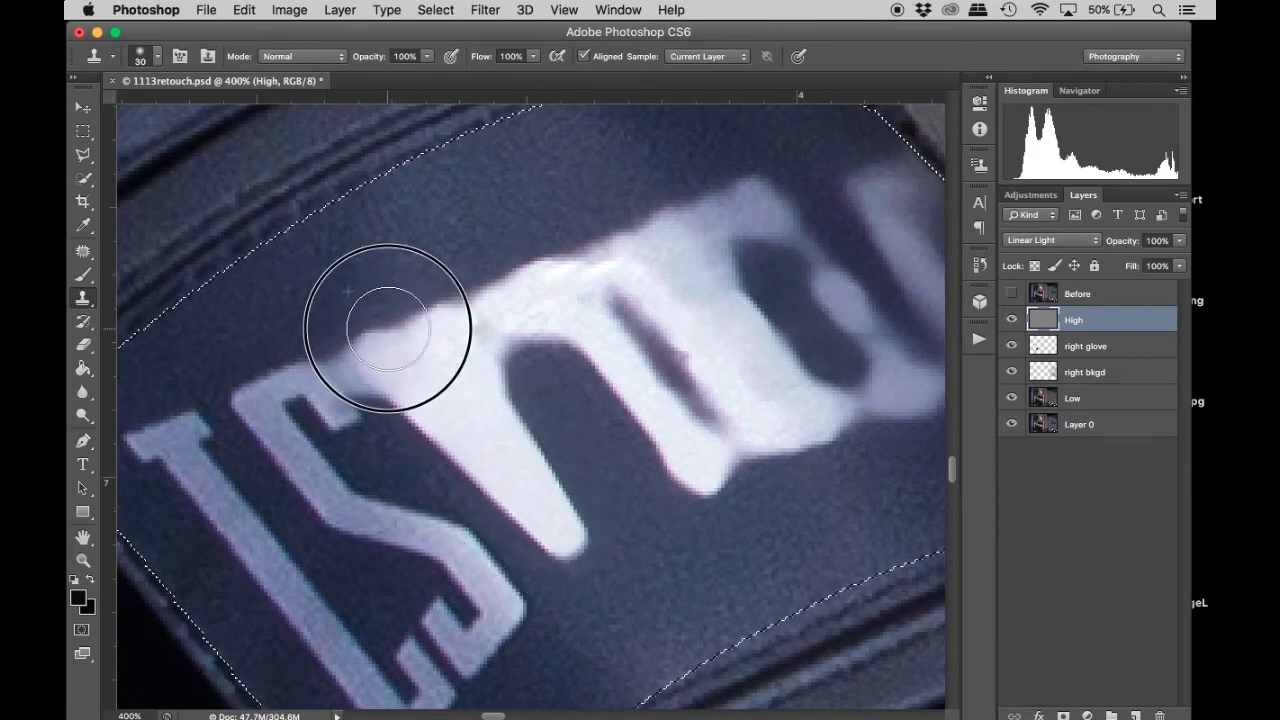
Reduce the Clone Stamp to 15 px and cover the registered mark and the upper edges of the S and T.
scroll(645, 400, "down", 3)
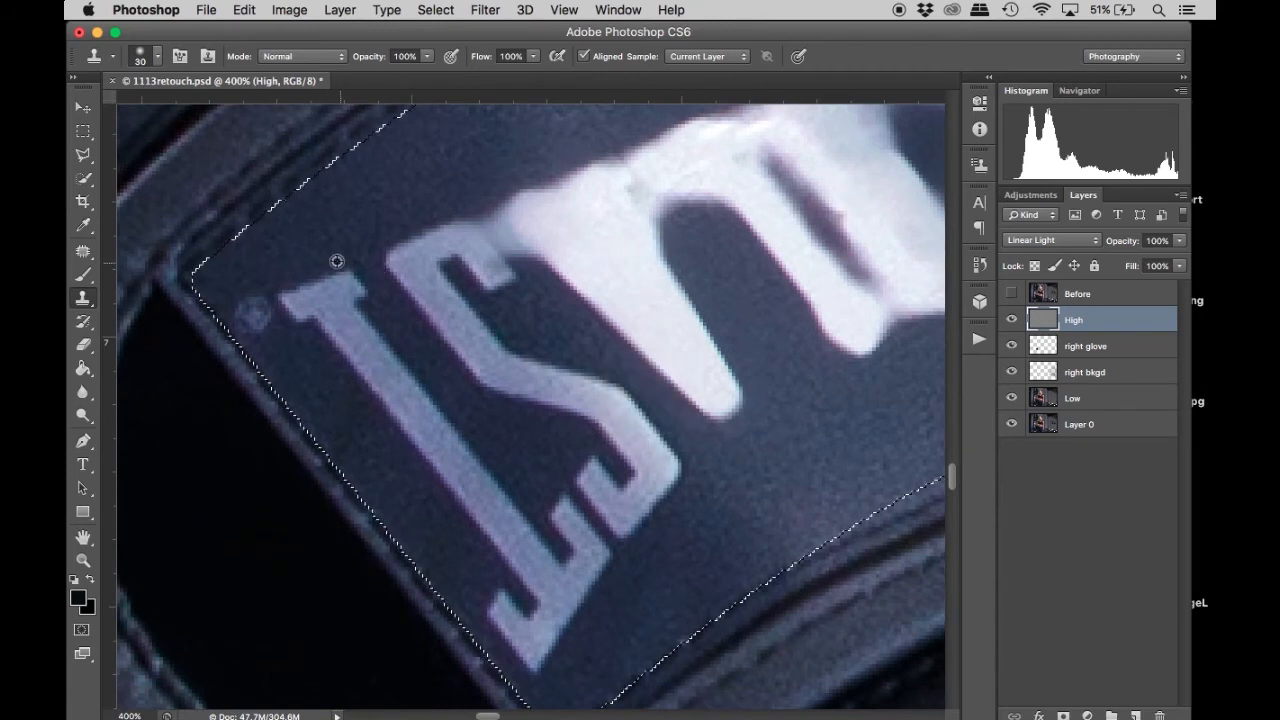
left_click(374, 206, "alt")
key("bracketleft")
key("bracketleft")
key("bracketleft")
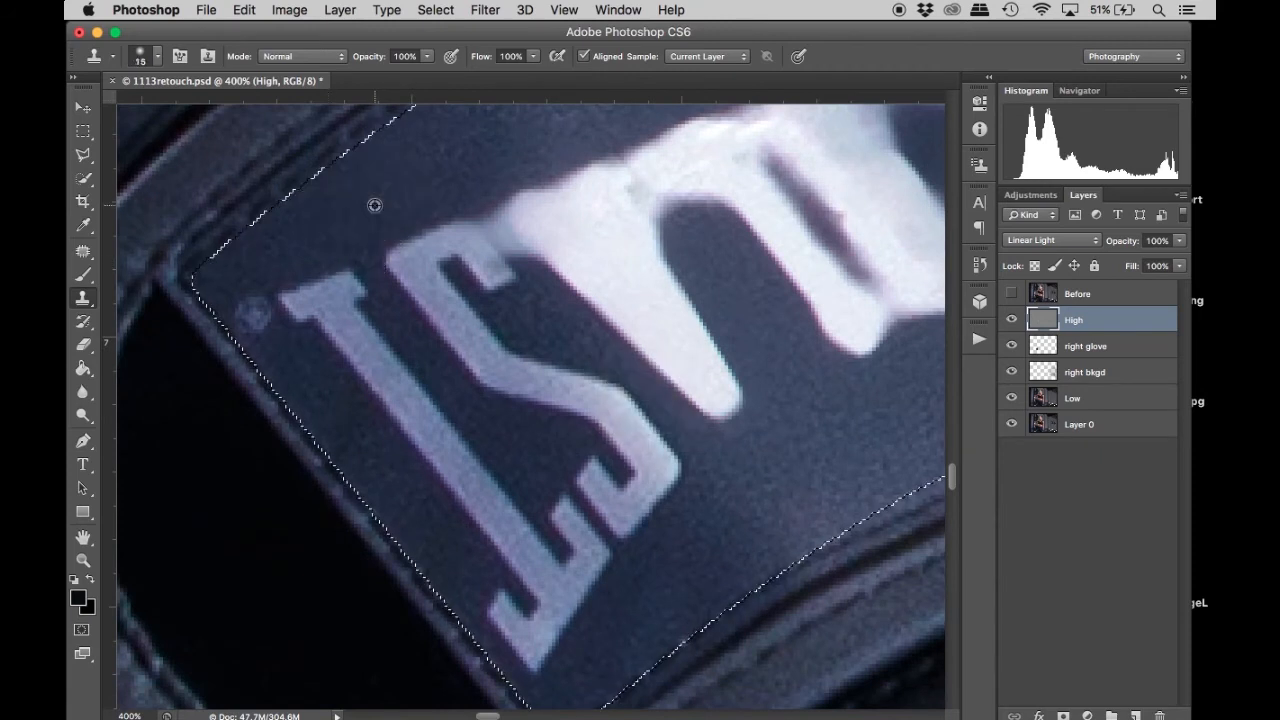
mouse_move(456, 230)
left_mouse_down()
mouse_move(318, 280)
mouse_move(289, 252)
left_mouse_up()
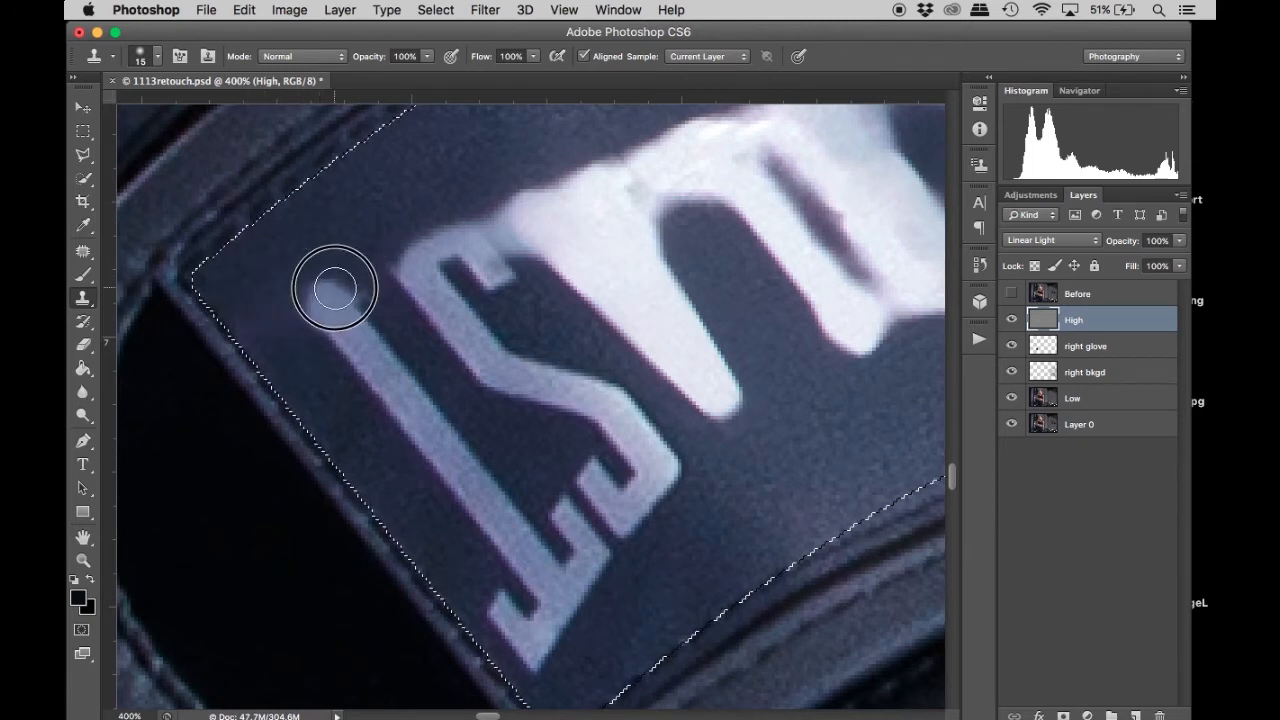
key("bracketright")
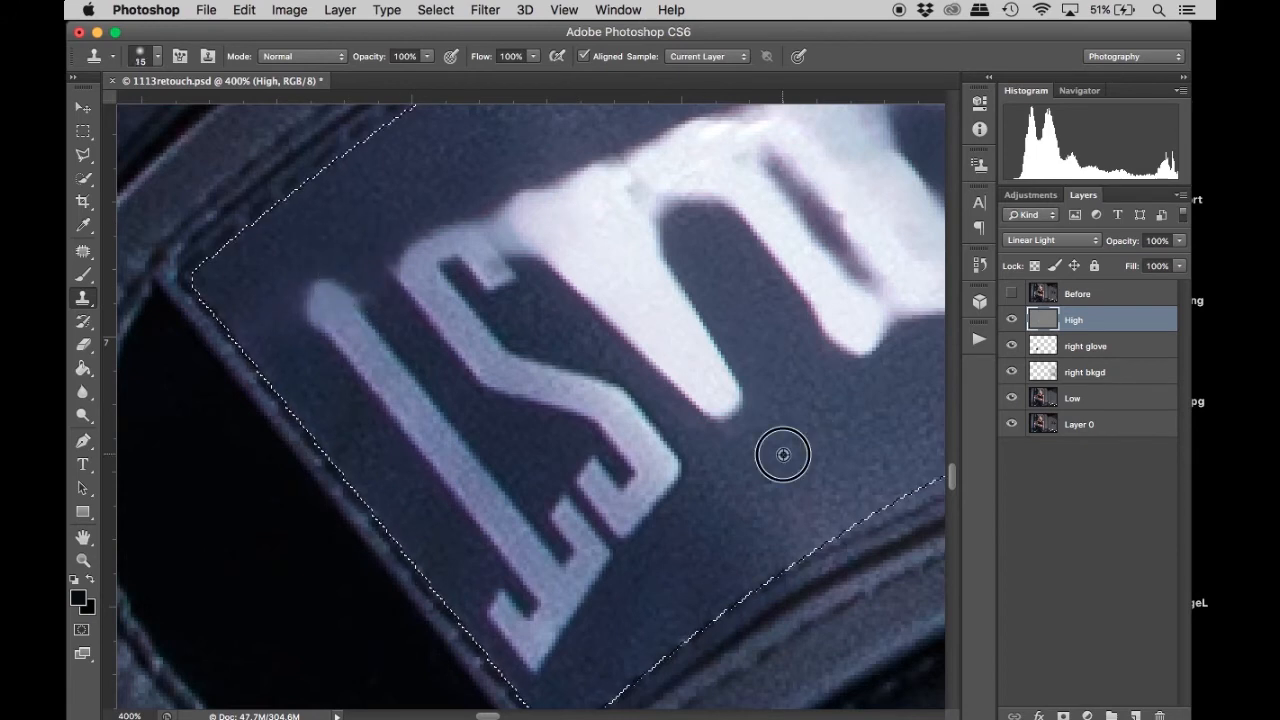
Clone fabric texture along the S's lower curve and up its side facing the A.
mouse_move(673, 472)
left_mouse_down()
mouse_move(623, 509)
mouse_move(628, 497)
mouse_move(639, 519)
mouse_move(654, 474)
mouse_move(629, 528)
mouse_move(656, 477)
mouse_move(648, 449)
mouse_move(603, 484)
mouse_move(598, 465)
mouse_move(593, 489)
mouse_move(593, 474)
mouse_move(633, 375)
mouse_move(622, 420)
mouse_move(654, 453)
mouse_move(616, 422)
mouse_move(588, 355)
mouse_move(565, 358)
mouse_move(563, 373)
mouse_move(617, 373)
mouse_move(539, 363)
mouse_move(608, 368)
mouse_move(629, 353)
mouse_move(547, 336)
left_mouse_up()
left_click(614, 338, "alt")
left_click(560, 366)
left_click(630, 353, "alt")
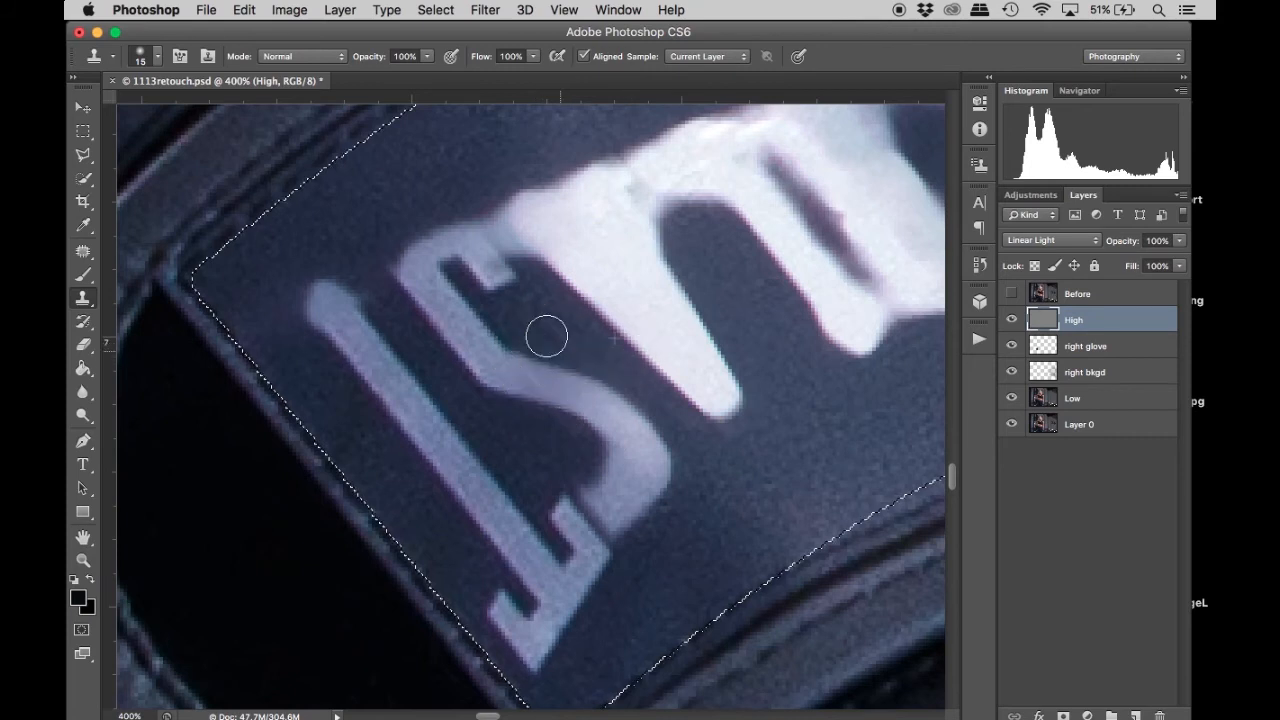
Enlarge the Clone Stamp to 30 px and cover the detail of the S's middle and upper curve.
key("bracketright")
key("bracketright")
left_click(740, 291, "alt")
mouse_move(522, 369)
left_mouse_down()
mouse_move(466, 273)
mouse_move(501, 349)
mouse_move(458, 278)
left_mouse_up()
left_click(583, 290, "alt")
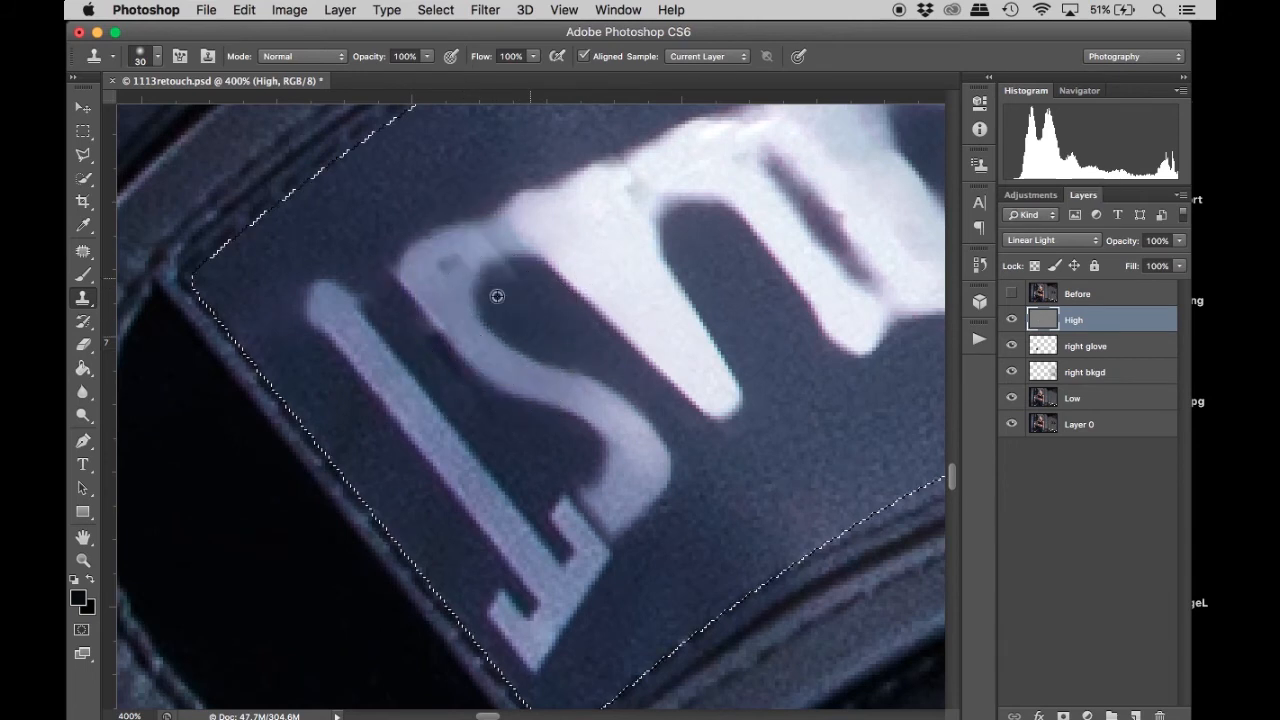
left_click(497, 296, "alt")
left_click(417, 271)
left_click(435, 210, "alt")
left_click(435, 295)
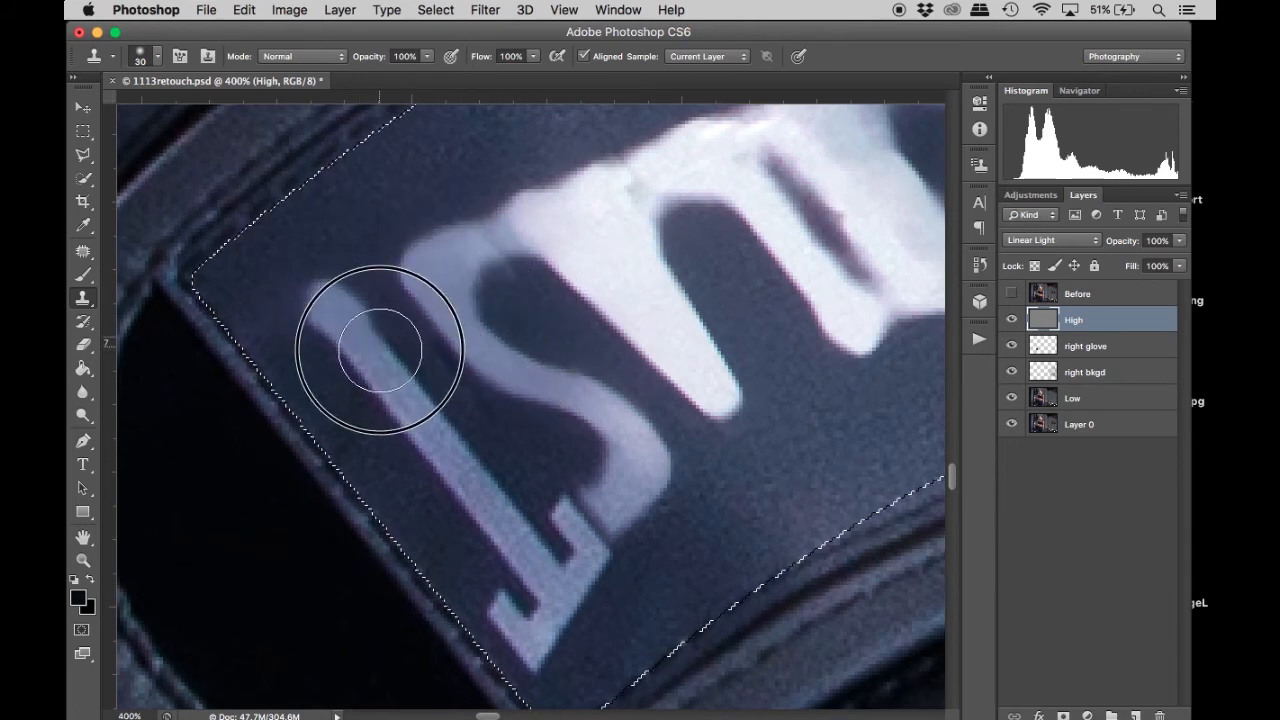
Clone fabric texture over the T's stem and the side of its base next to the S.
mouse_move(430, 410)
left_mouse_down()
mouse_move(461, 463)
mouse_move(500, 482)
left_mouse_up()
left_click(702, 474, "alt")
left_click(585, 500)
mouse_move(585, 500)
left_mouse_down()
mouse_move(586, 540)
mouse_move(569, 554)
mouse_move(553, 627)
left_mouse_up()
left_click(703, 497, "alt")
left_click(580, 608, "alt")
Cover the remaining edges of the T's base and lower stem with cloned fabric texture.
left_click(517, 613)
left_click(506, 573)
left_click_drag(506, 573, 501, 533)
left_click(649, 529, "alt")
left_click(503, 580)
left_click(460, 550)
left_click(553, 529, "alt")
left_click(483, 565)
left_click(525, 482, "alt")
left_click(519, 551)
Compare the whole cuff with the High layer hidden and shown.
key("super+minus")
key("super+minus")
key("super+minus")
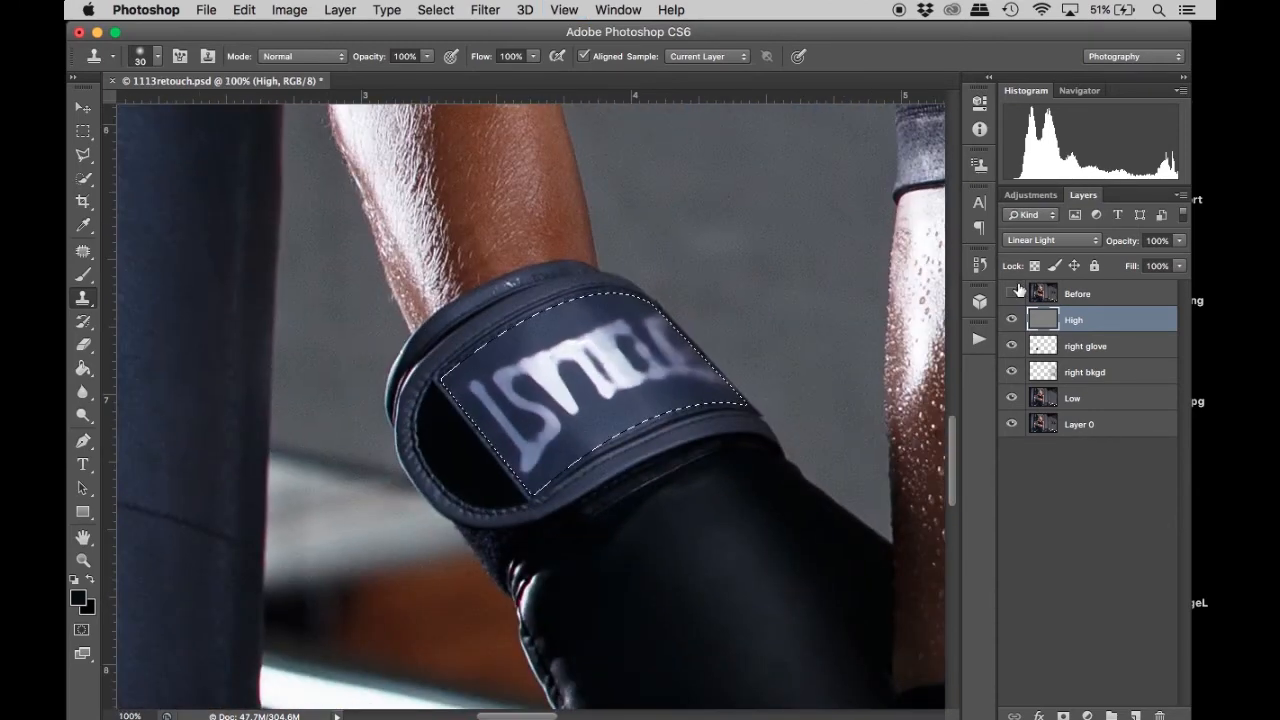
left_click(1012, 320)
left_click(1012, 320)
left_click(1012, 320)
left_click(1012, 320)
left_click(1012, 320)
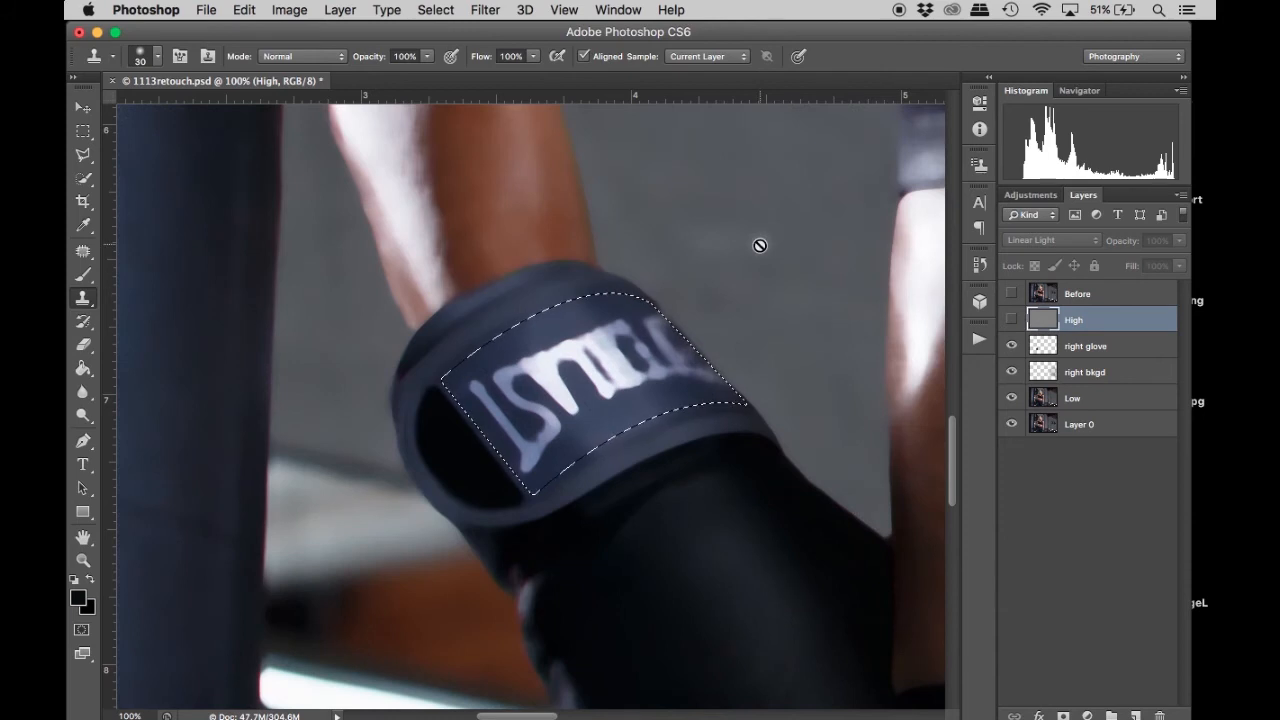
scroll(759, 245, "up", 5)
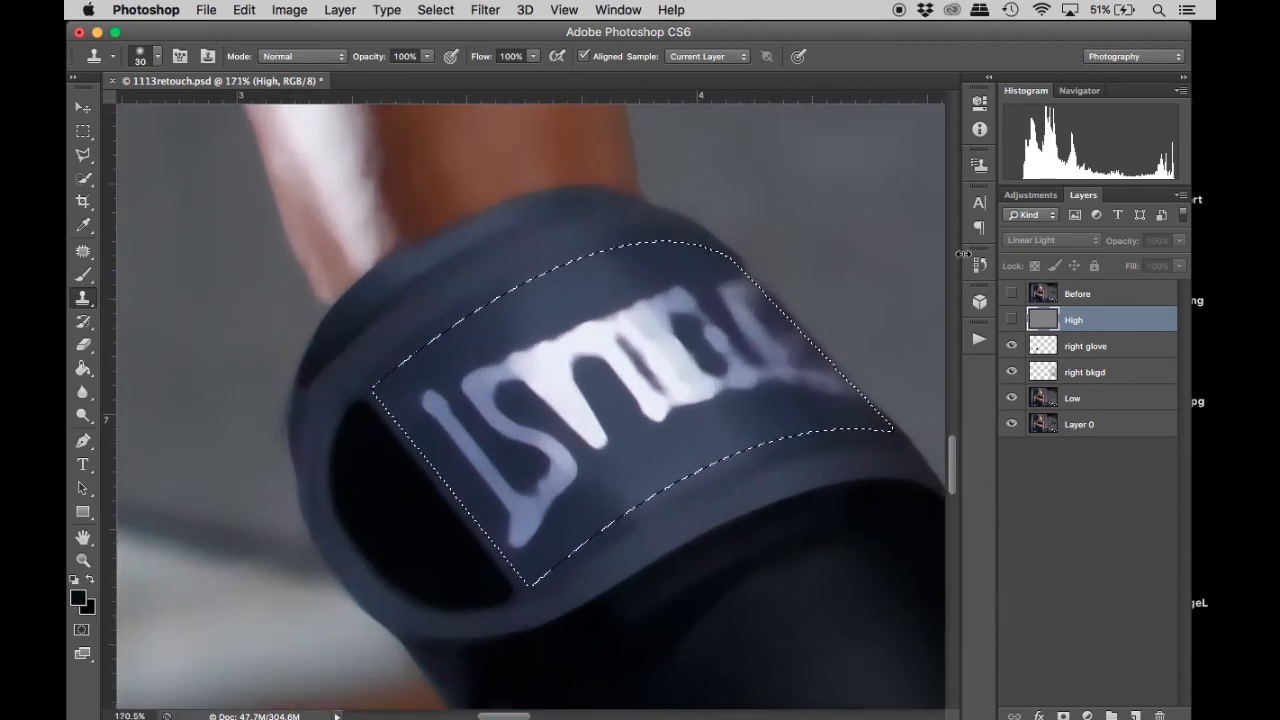
left_click(1012, 320)
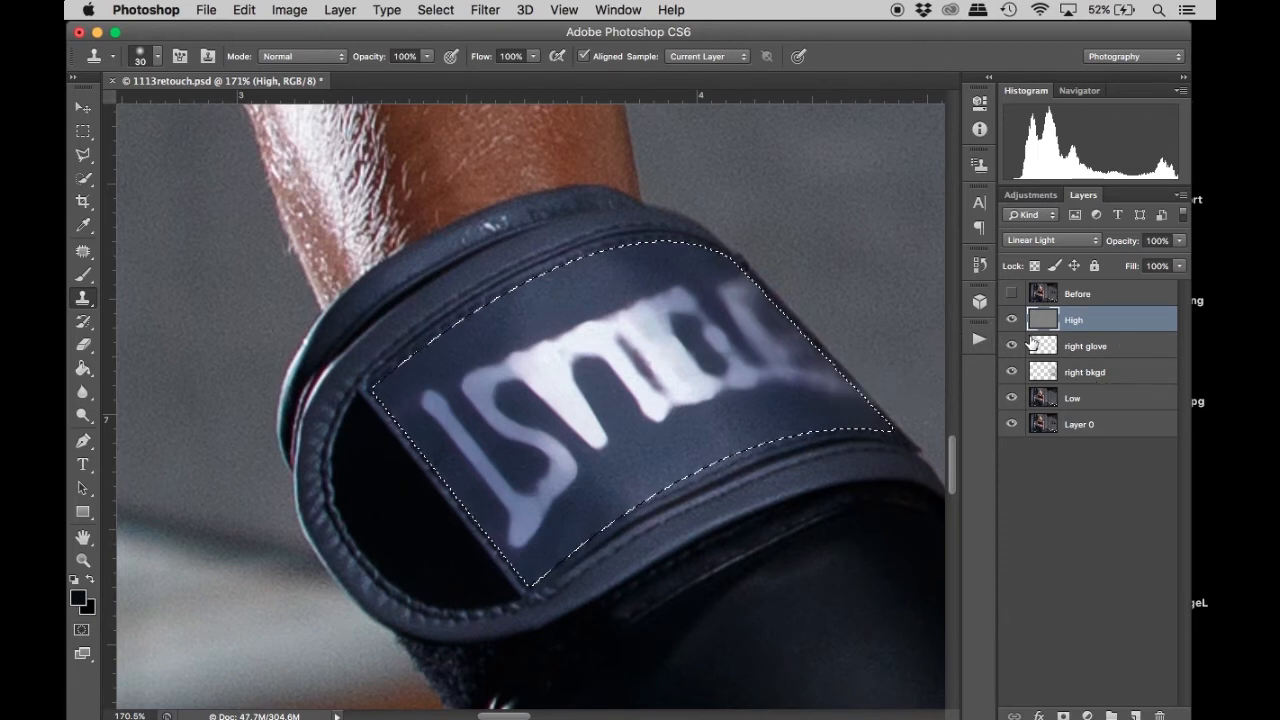
On the right glove layer, paint a sampled cuff tone over the central letters using a 90 px brush at 58% opacity.
left_click(1046, 352)
key("super+d")
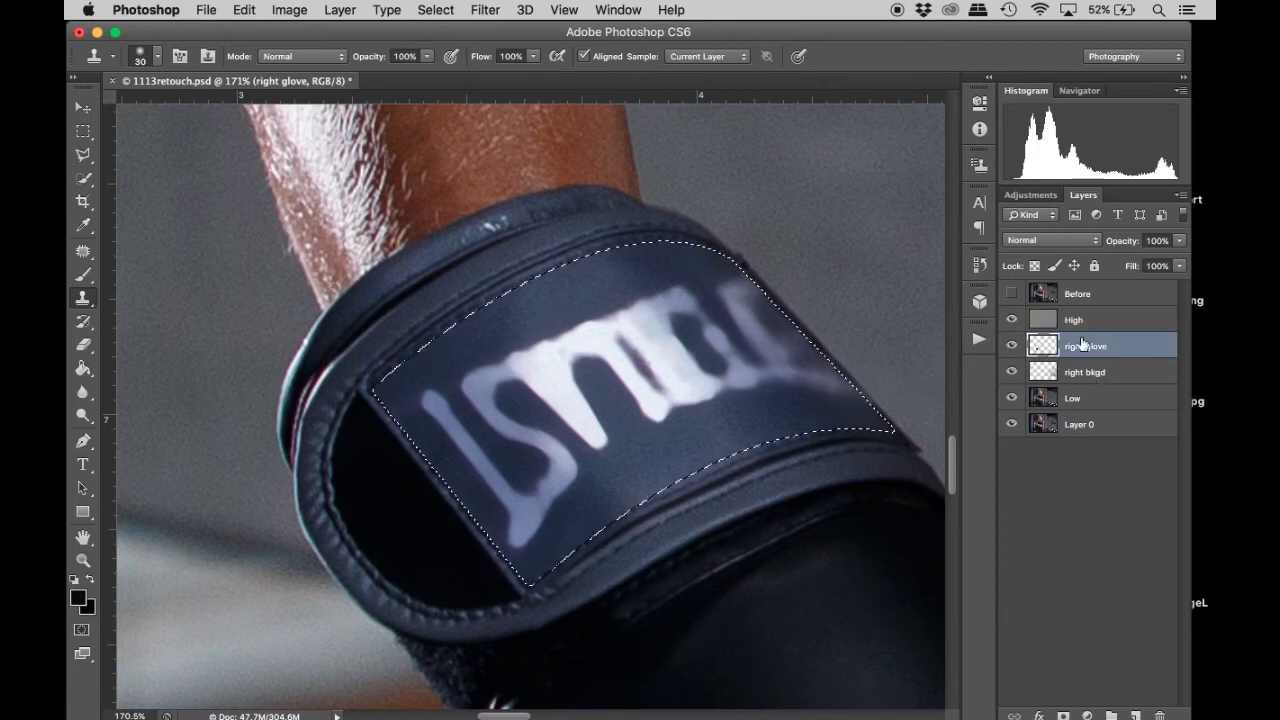
key("b")
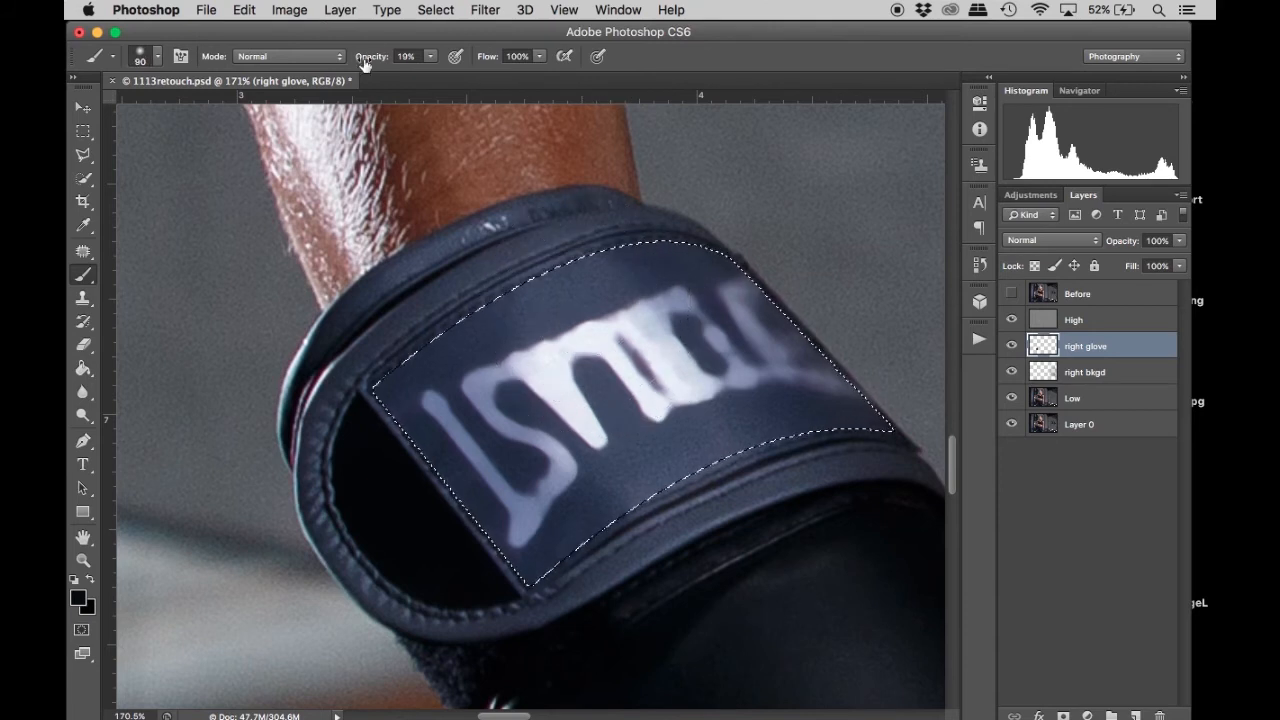
left_click(431, 57)
left_click_drag(452, 71, 467, 79)
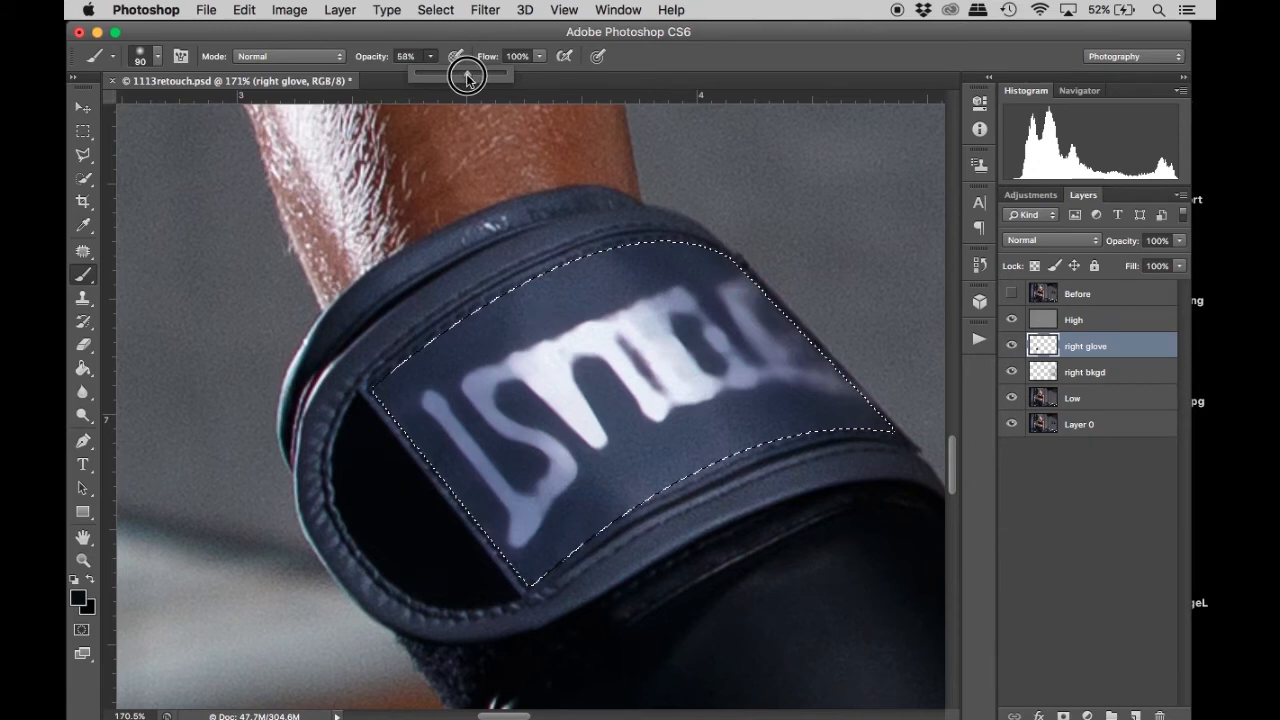
left_click(589, 276, "alt")
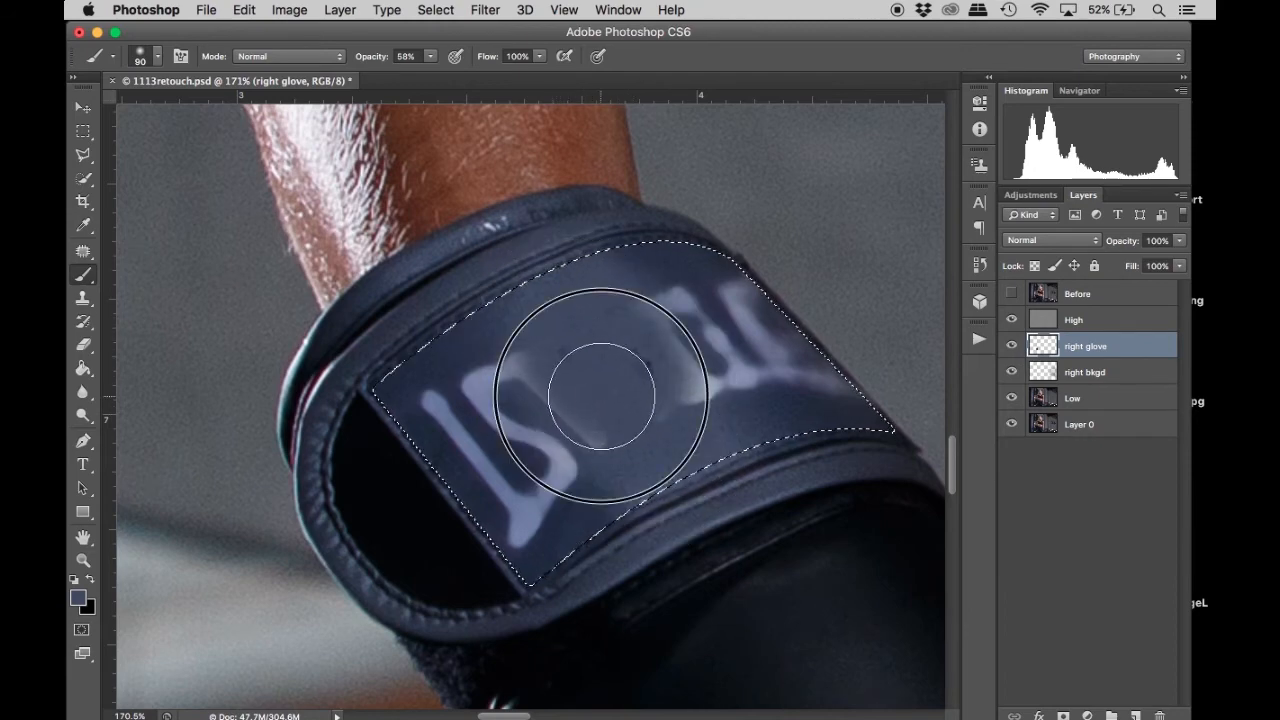
Sample the darker cuff tone and paint over the letter remains near the cuff's outer edge.
left_click(651, 250, "alt")
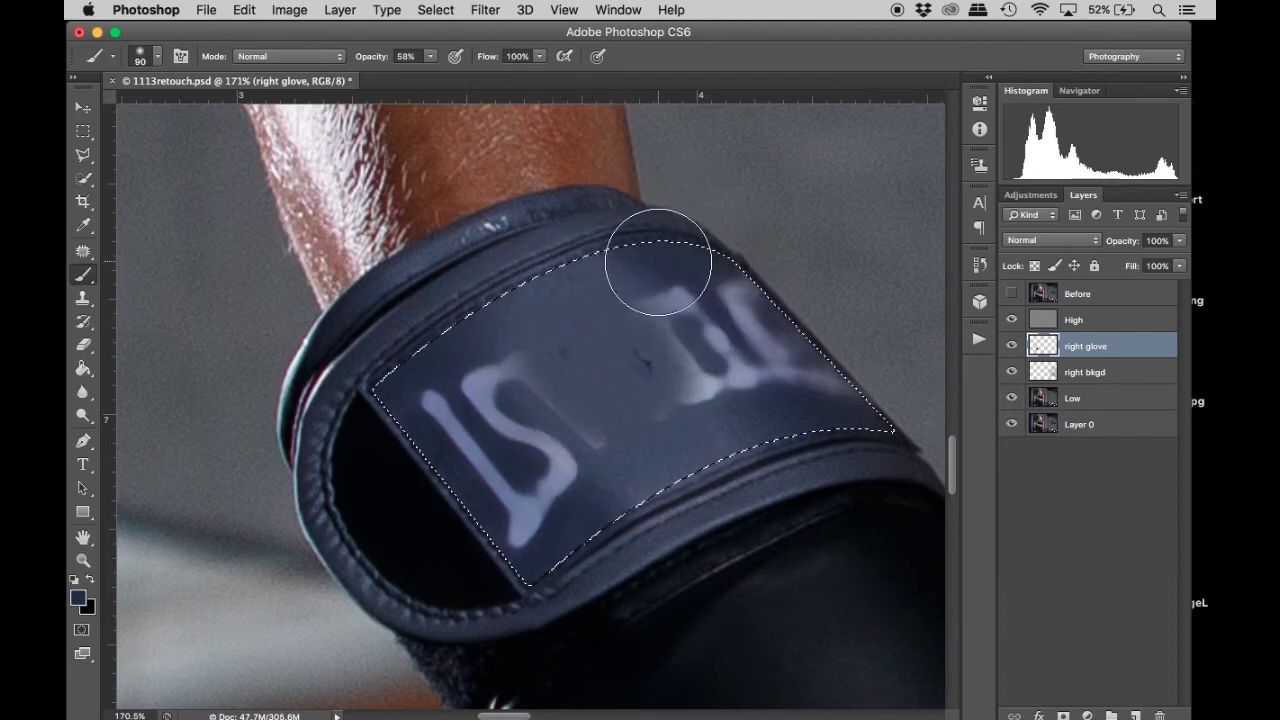
left_click_drag(700, 268, 786, 363)
mouse_move(750, 313)
left_mouse_down()
mouse_move(826, 401)
mouse_move(836, 386)
mouse_move(758, 364)
left_mouse_up()
left_click_drag(843, 452, 708, 244)
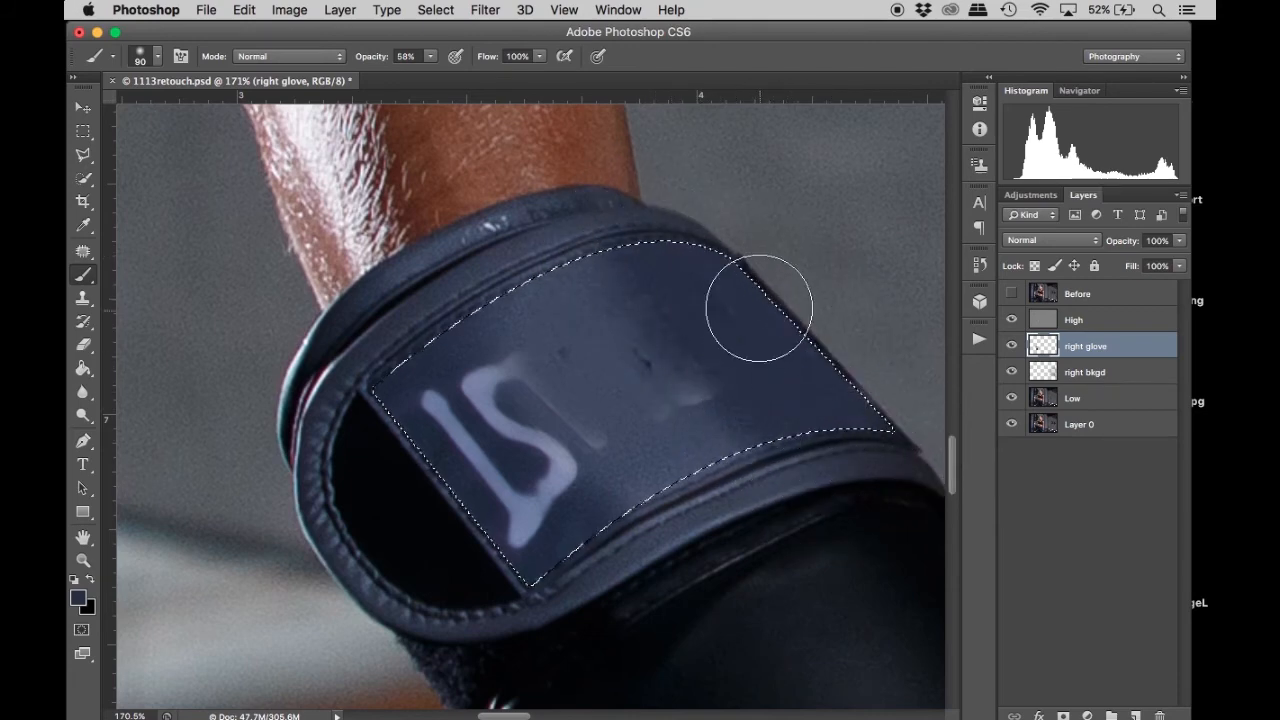
Sample the dark fabric beside the T and paint over the T and S and along the cuff panel.
left_click(466, 468, "alt")
mouse_move(428, 398)
left_mouse_down()
mouse_move(413, 366)
mouse_move(580, 546)
mouse_move(426, 340)
mouse_move(526, 451)
mouse_move(514, 497)
mouse_move(460, 375)
left_mouse_up()
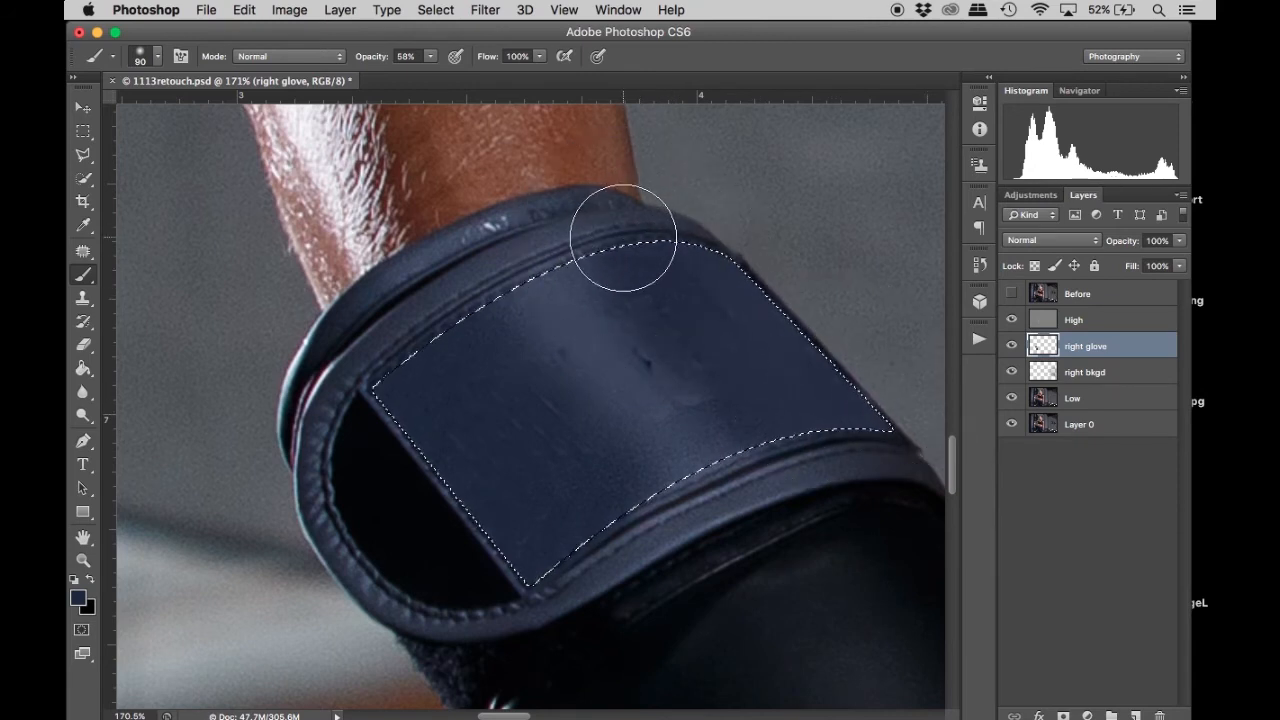
left_click(552, 297, "alt")
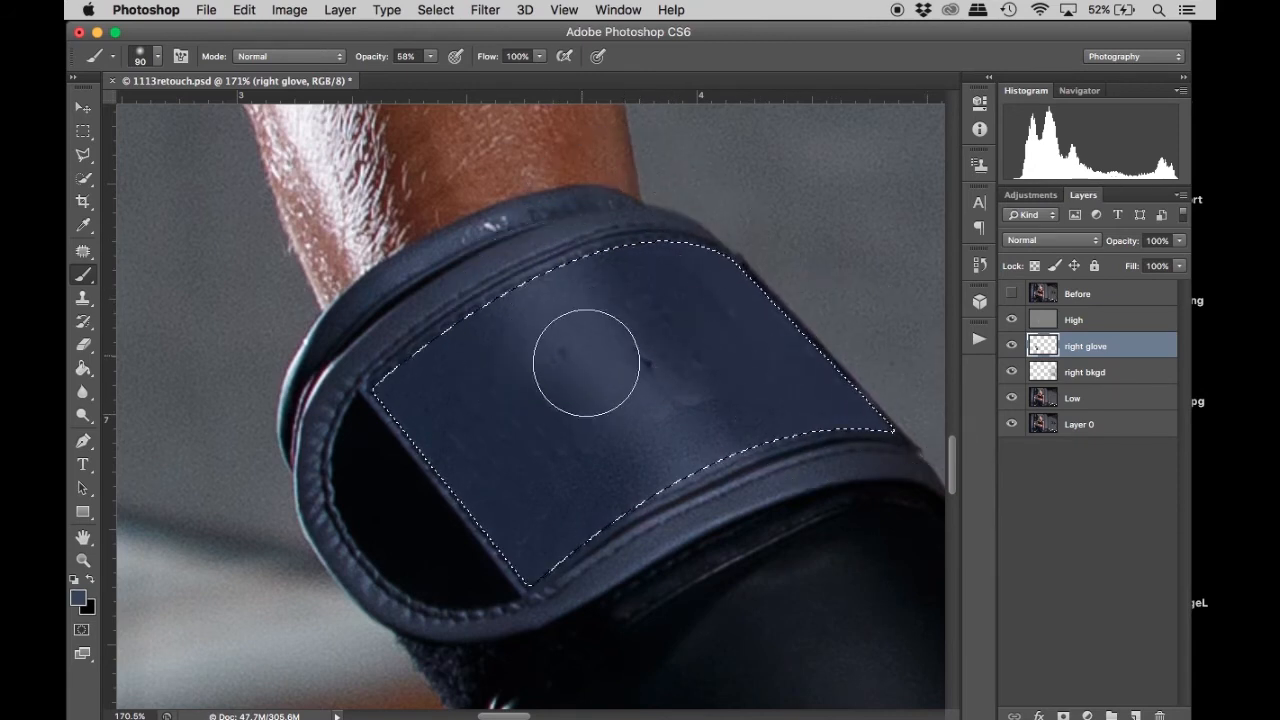
key("super+alt+z")
key("super+alt+z")
key("super+alt+z")
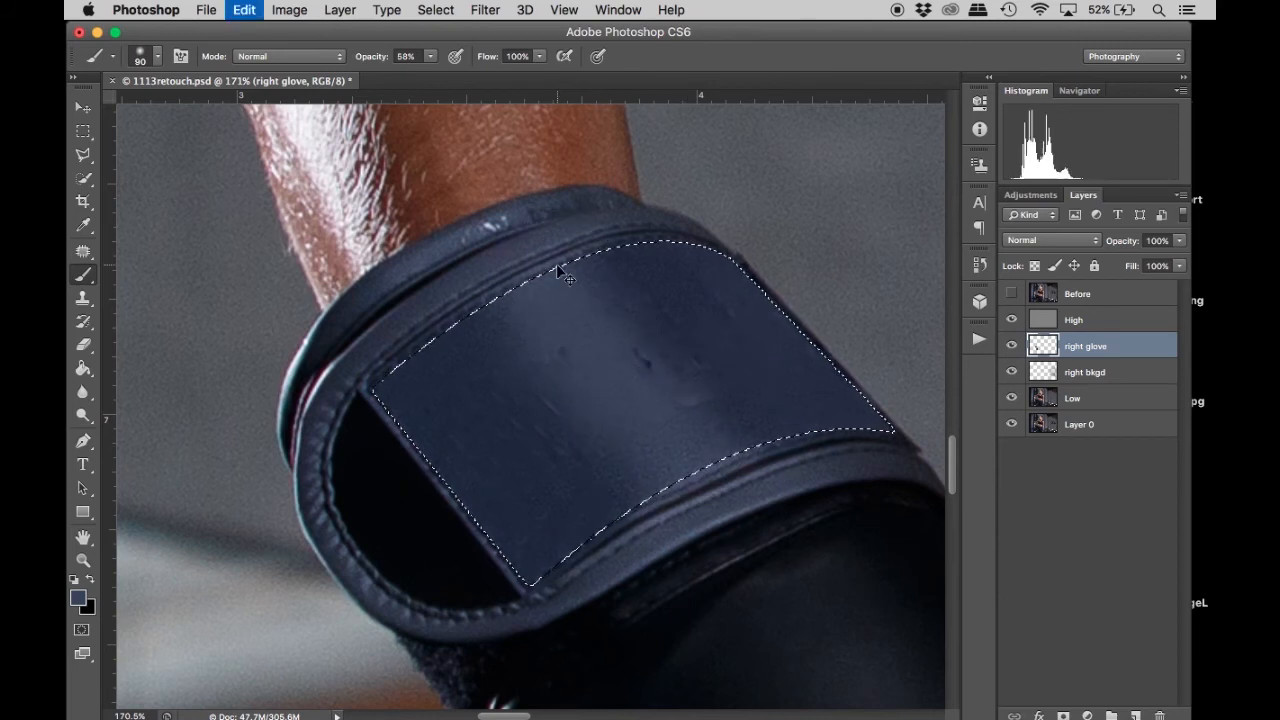
Lower the brush opacity to 25% and blend a sampled highlight tone across the middle of the cuff.
left_click(432, 57)
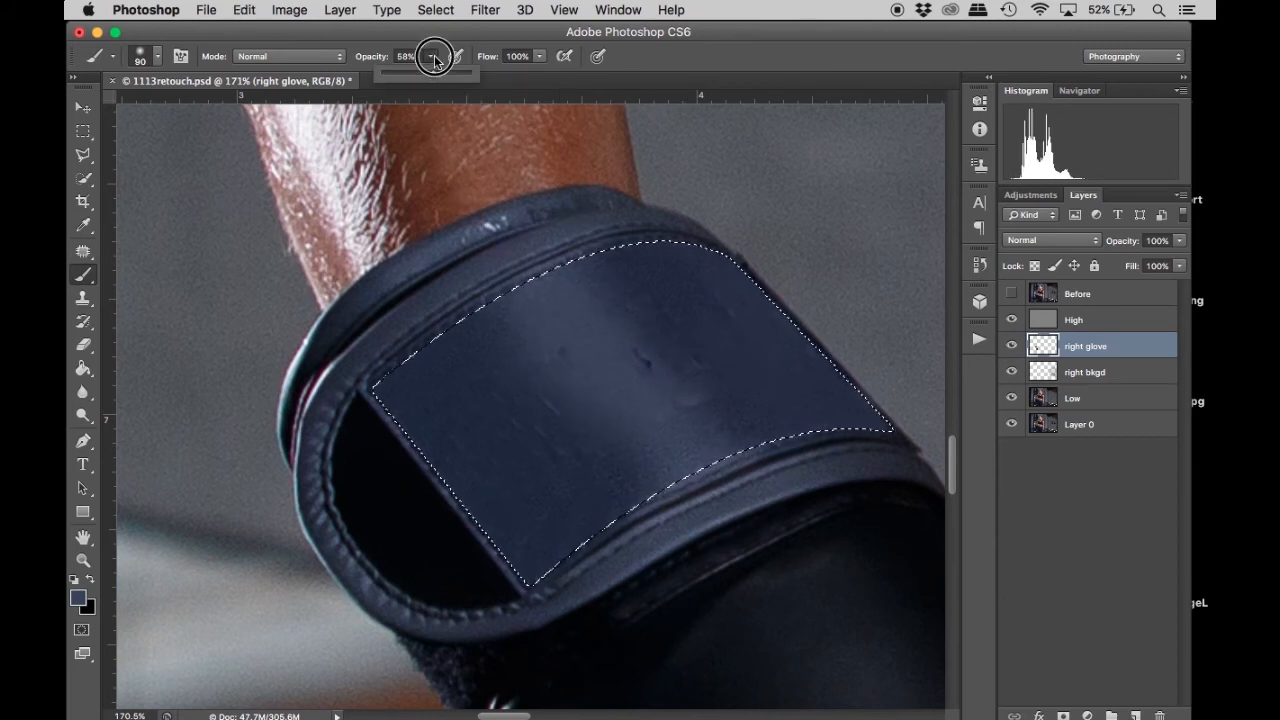
left_click(625, 333, "alt")
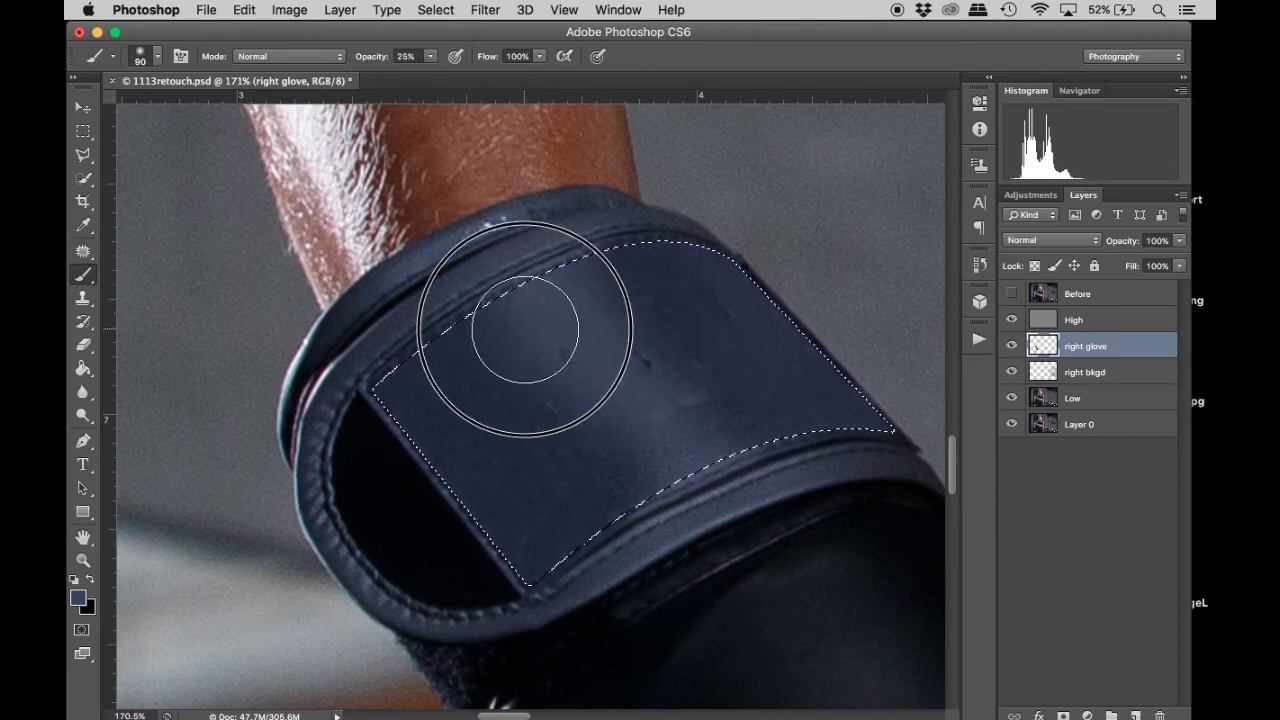
left_click_drag(692, 392, 737, 428)
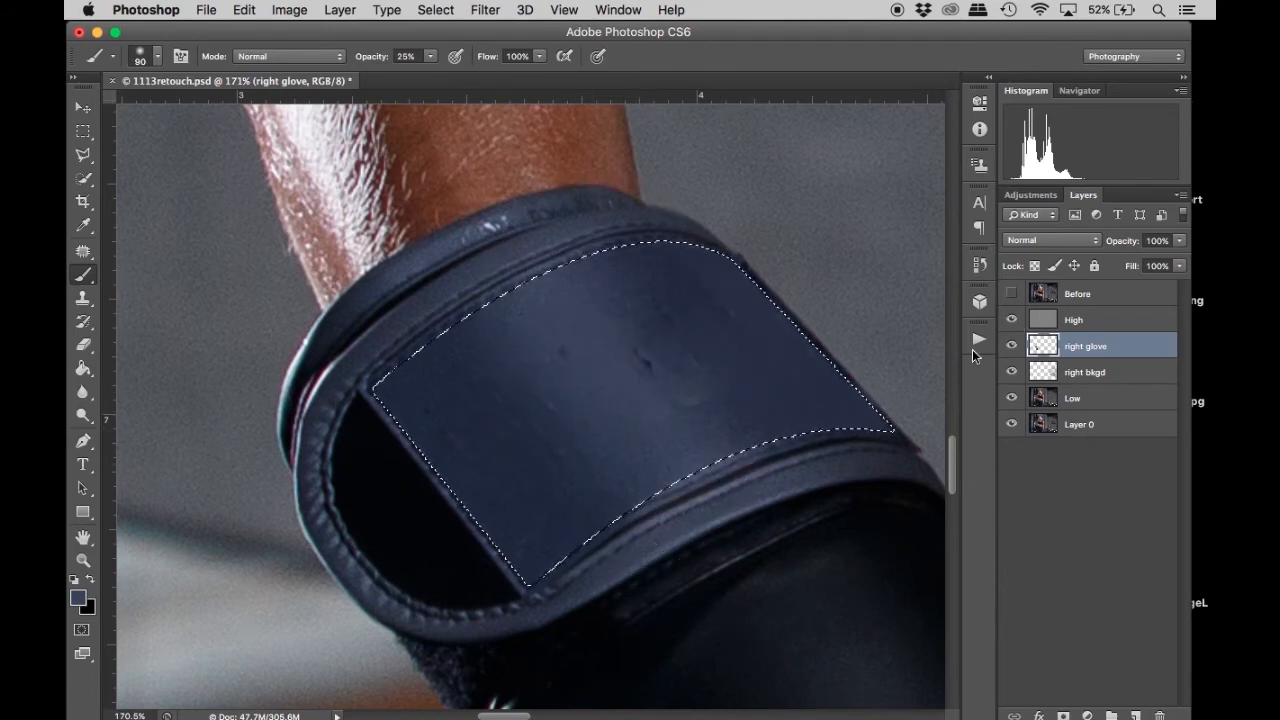
On the High layer, use the 30 px Clone Stamp to remove the dark specks in the middle of the cuff.
key("super+plus")
key("super+plus")
key("s")
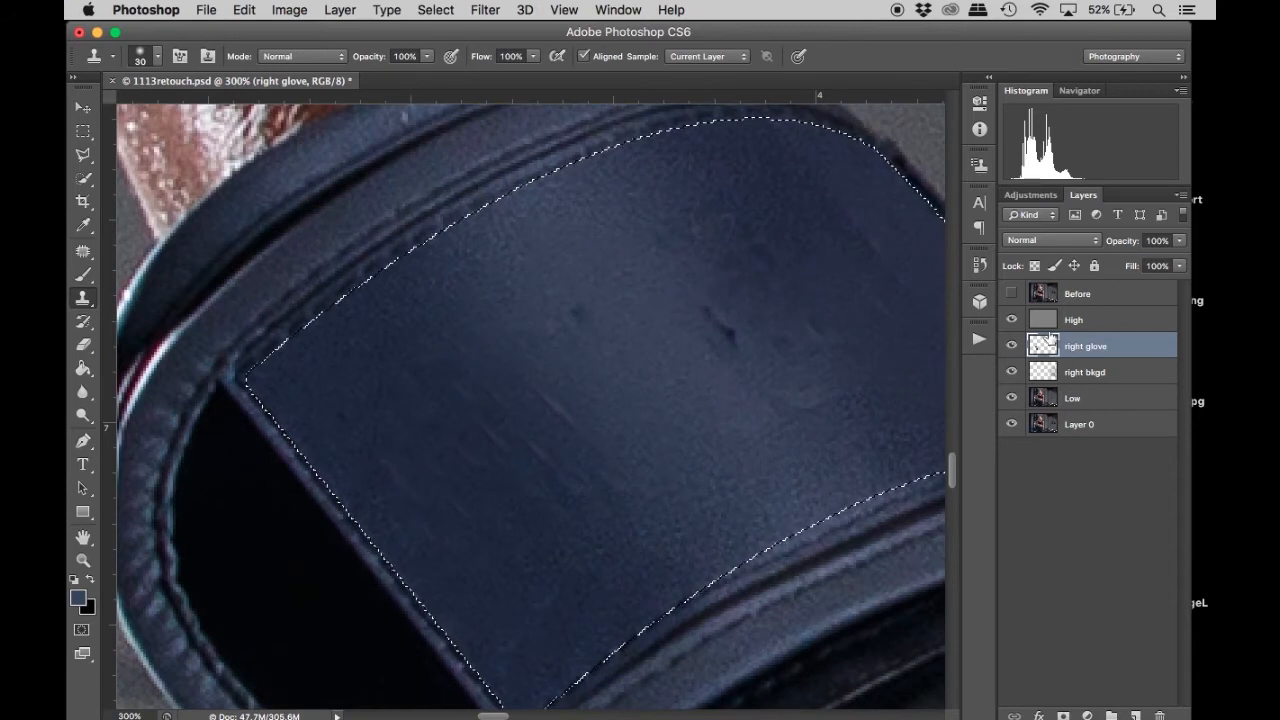
left_click(1060, 321)
left_click(681, 385, "alt")
left_click_drag(729, 349, 700, 320)
left_click(594, 317)
left_click(573, 314, "alt")
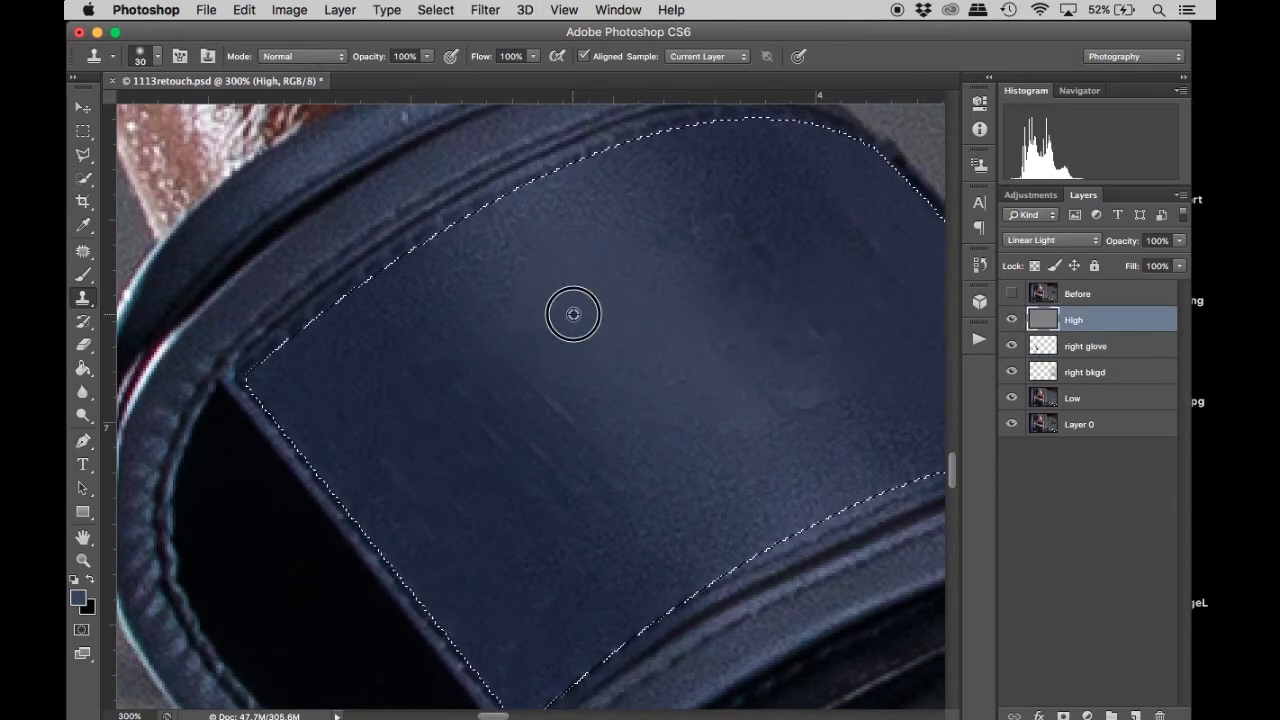
Clone clean texture over the streaks left where the S and T were.
left_click(561, 524, "alt")
left_click_drag(552, 437, 542, 404)
left_click(514, 468, "alt")
left_click(495, 443)
left_click_drag(495, 443, 480, 445)
left_click(500, 491, "alt")
left_click(462, 500)
left_click(392, 443)
Clone fabric texture over the residual marks in the cuff panel's lower corner, where the T's base was.
left_click(439, 546, "alt")
left_click_drag(397, 496, 431, 534)
left_click(474, 569, "alt")
mouse_move(526, 579)
left_mouse_down()
mouse_move(557, 614)
mouse_move(545, 588)
mouse_move(572, 571)
mouse_move(568, 530)
left_mouse_up()
left_click(571, 571)
Even out the fabric texture near the panel's inner corner and across the former S and A area.
left_click(386, 396, "alt")
left_click_drag(429, 394, 470, 398)
left_click(421, 328, "alt")
left_click_drag(360, 390, 366, 409)
left_click(490, 346, "alt")
mouse_move(478, 368)
left_mouse_down()
mouse_move(502, 394)
mouse_move(595, 437)
mouse_move(596, 490)
left_mouse_up()
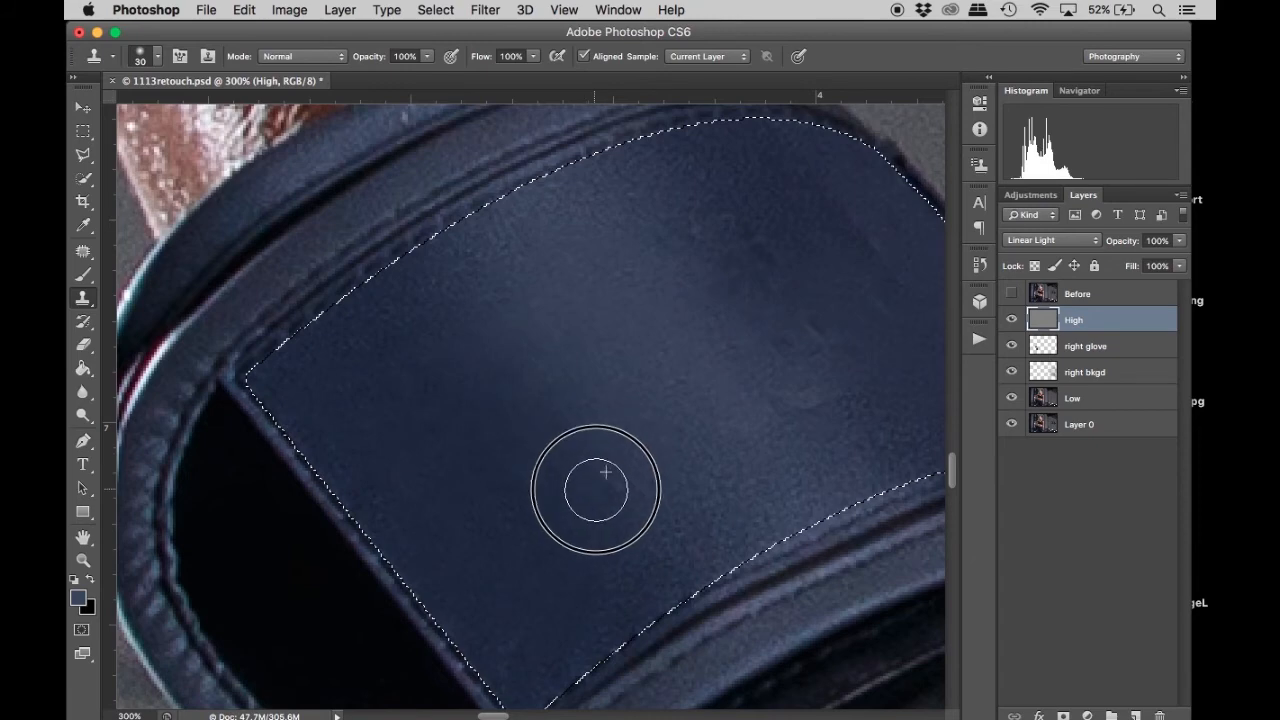
left_click(470, 337, "alt")
left_click_drag(411, 355, 457, 357)
scroll(631, 351, "right", 4)
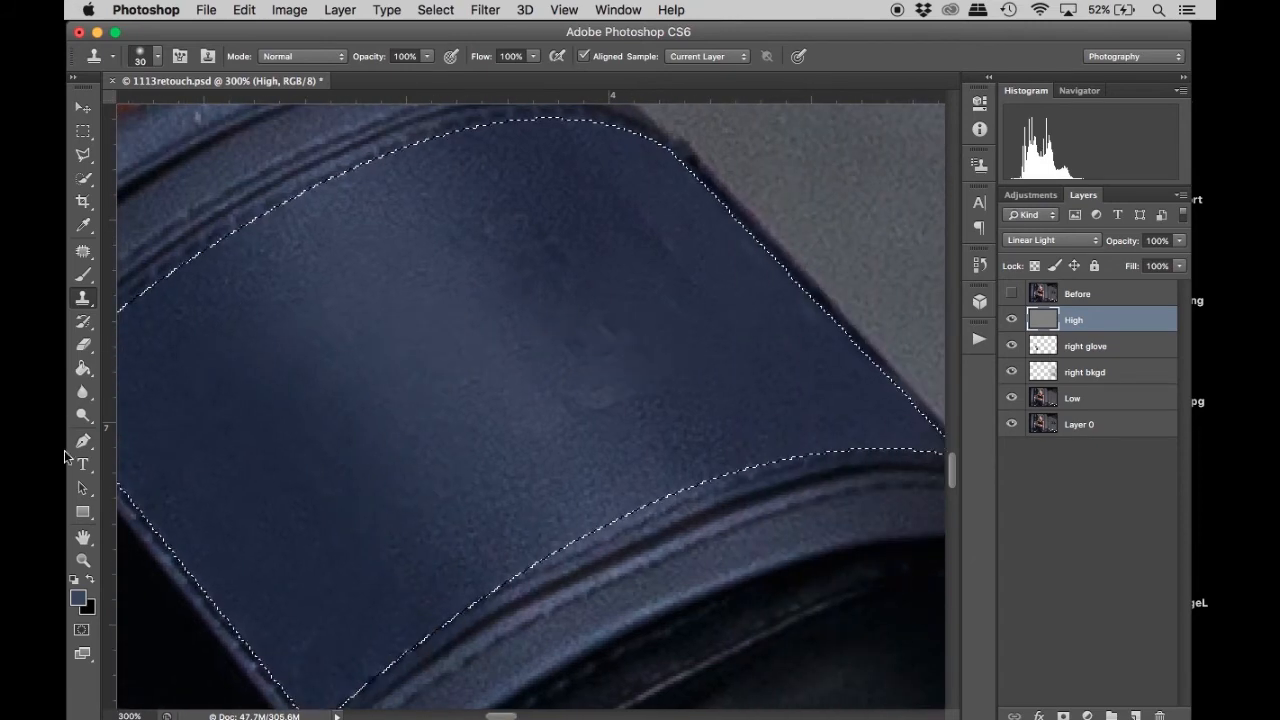
Clone clean fabric texture over the residual marks in the middle of the cuff panel, from its lower centre upward.
left_click(606, 443, "alt")
mouse_move(598, 405)
left_mouse_down()
mouse_move(577, 344)
mouse_move(603, 331)
mouse_move(646, 365)
mouse_move(614, 371)
left_mouse_up()
left_click(578, 346)
left_click(639, 375, "alt")
left_click(599, 323, "alt")
mouse_move(552, 276)
left_mouse_down()
mouse_move(508, 226)
mouse_move(466, 249)
mouse_move(595, 333)
left_mouse_up()
Clone texture over the remaining blotches near the panel's upper edge and outer side, and once more across the centre.
left_click(607, 224, "alt")
mouse_move(634, 236)
left_mouse_down()
mouse_move(683, 308)
mouse_move(663, 240)
left_mouse_up()
left_click(721, 297, "alt")
mouse_move(765, 322)
left_mouse_down()
mouse_move(788, 305)
mouse_move(753, 323)
left_mouse_up()
left_click(720, 323, "alt")
left_click_drag(619, 365, 593, 420)
On the right glove layer, paint sampled blue over the uneven tones in the panel's middle with a 45 px brush at 25% opacity.
left_click(1060, 346)
key("b")
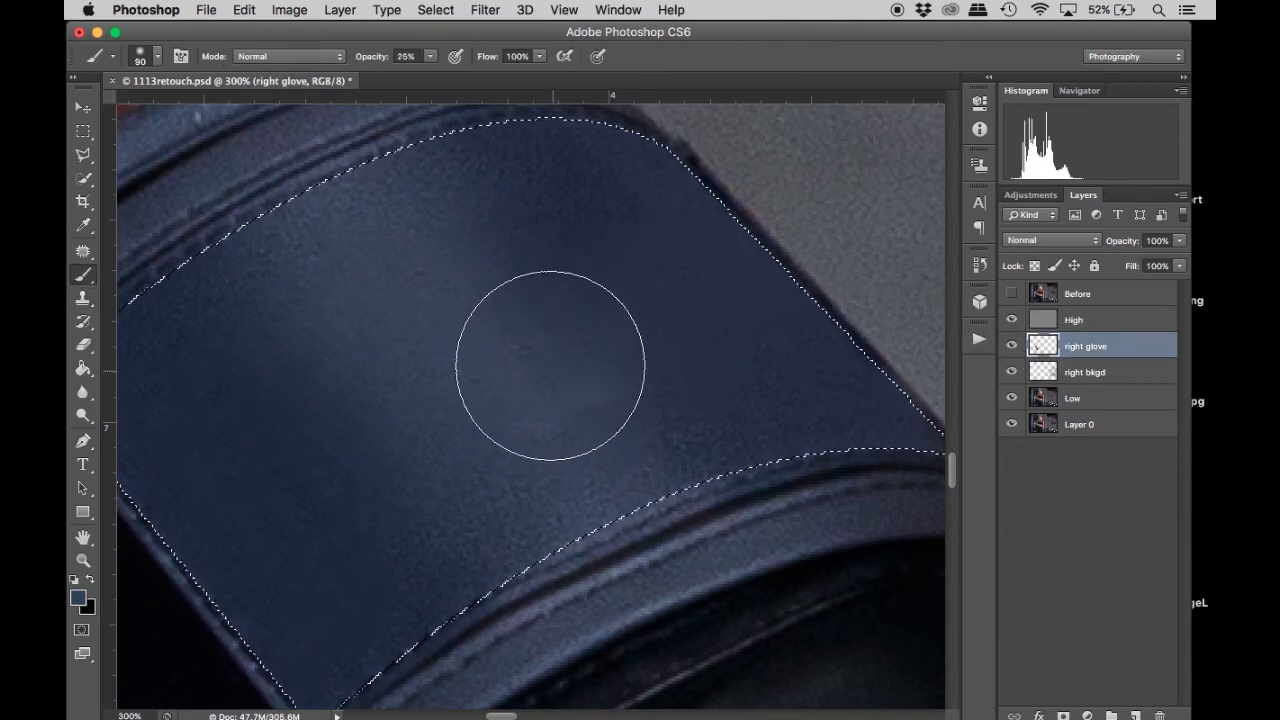
key("bracketleft")
key("bracketleft")
key("bracketleft")
left_click(530, 328, "alt")
left_click(466, 263)
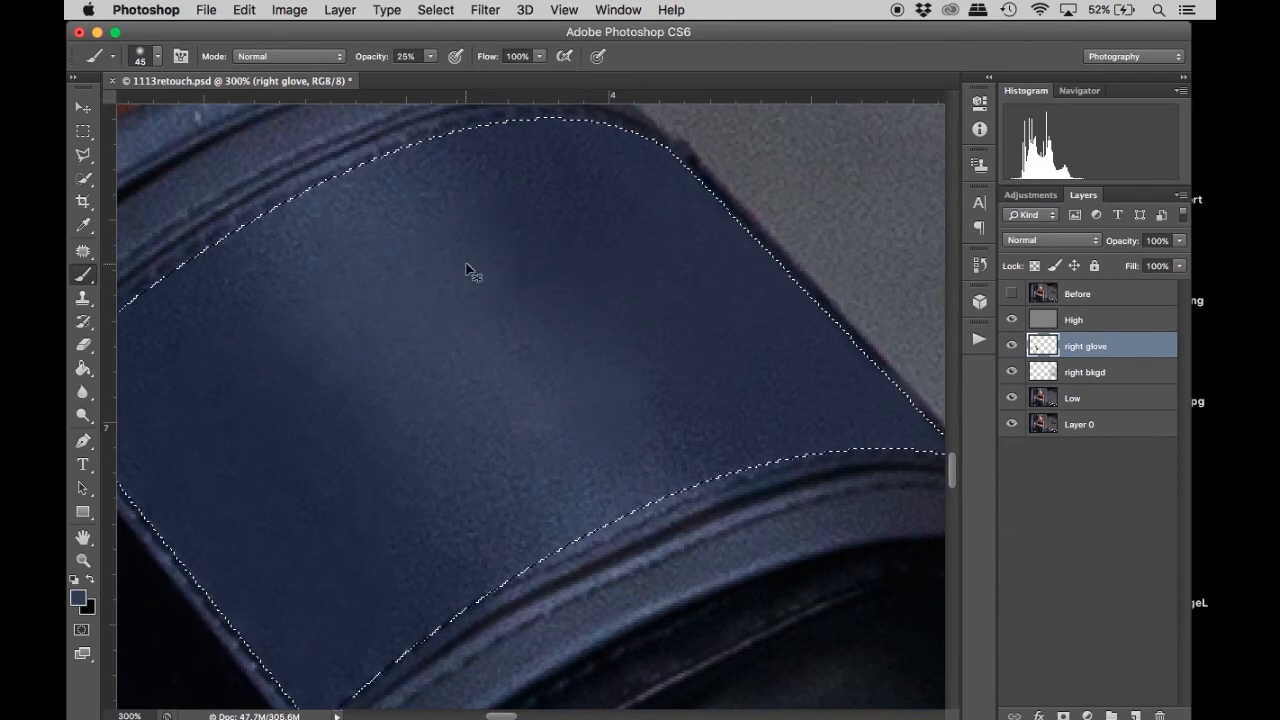
Blend sampled blue tones across the panel's central highlight and darker side with an 80 px brush.
key("super+minus")
key("super+minus")
left_click(563, 318, "alt")
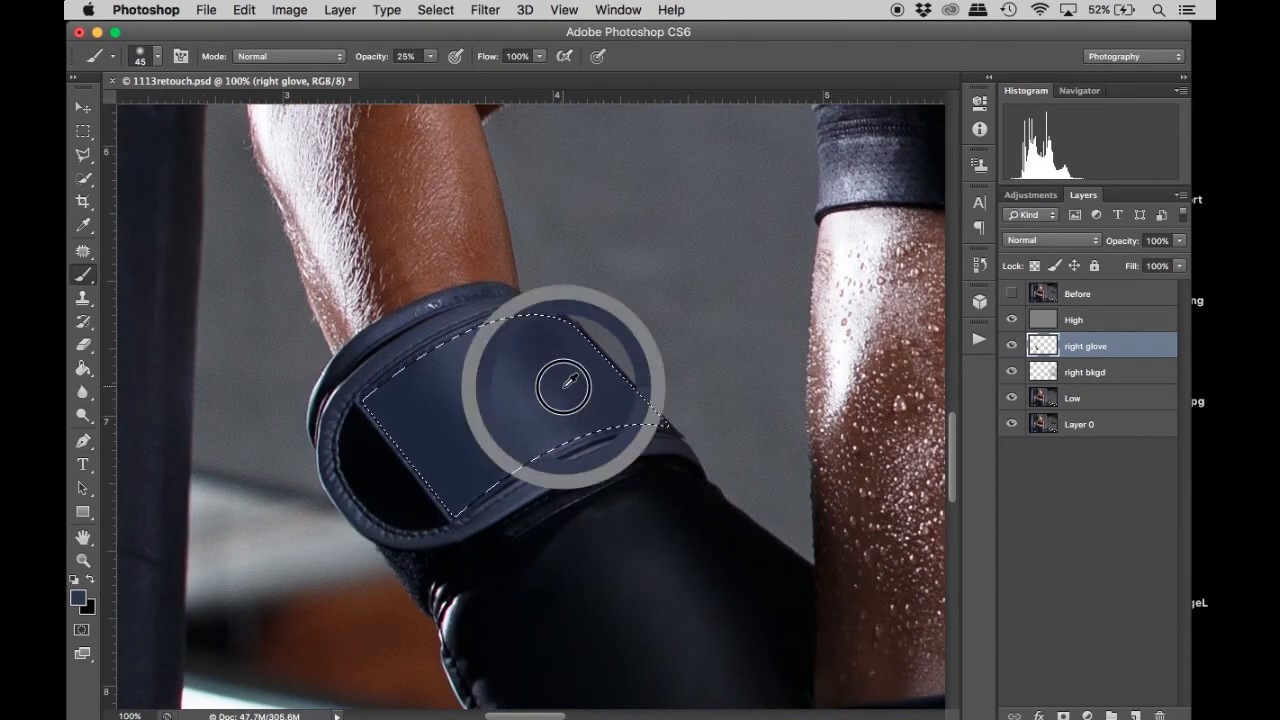
key("bracketright")
key("bracketright")
key("bracketright")
key("bracketright")
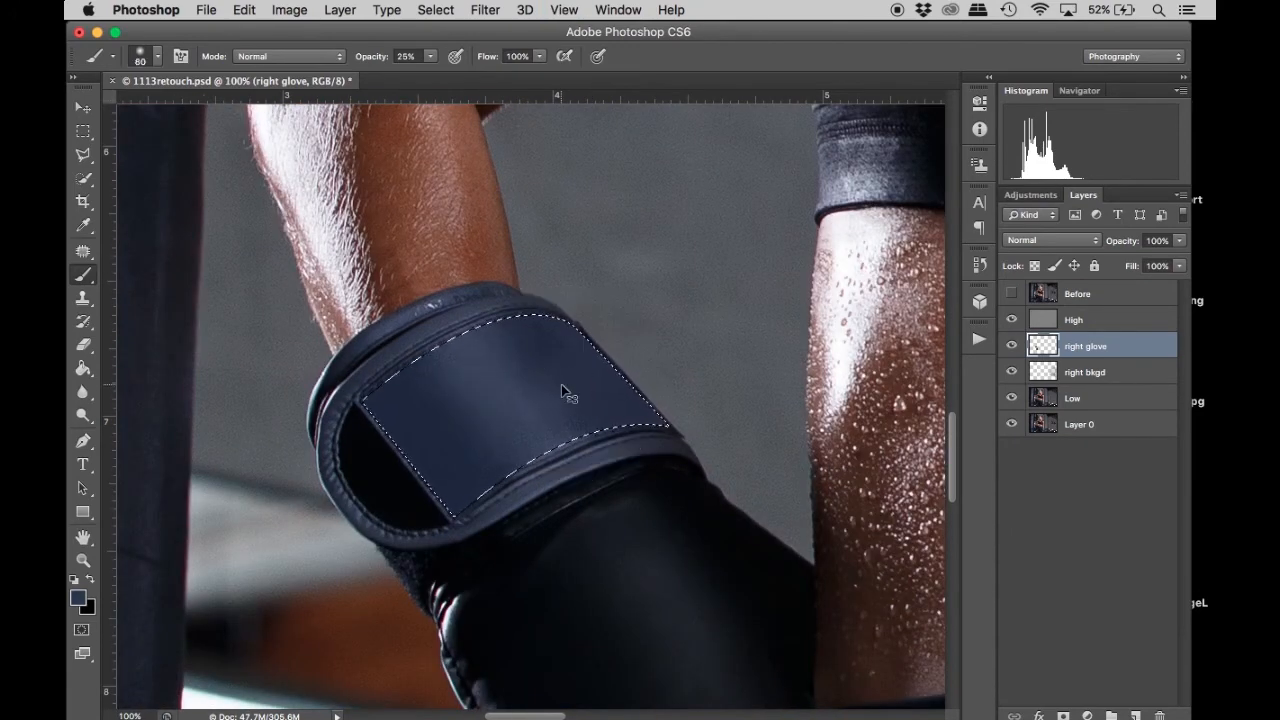
key("super+minus")
left_click(580, 385, "alt")
left_click(538, 385, "alt")
mouse_move(538, 385)
left_mouse_down()
mouse_move(555, 411)
mouse_move(534, 374)
mouse_move(567, 417)
mouse_move(543, 357)
mouse_move(569, 417)
mouse_move(515, 389)
left_mouse_up()
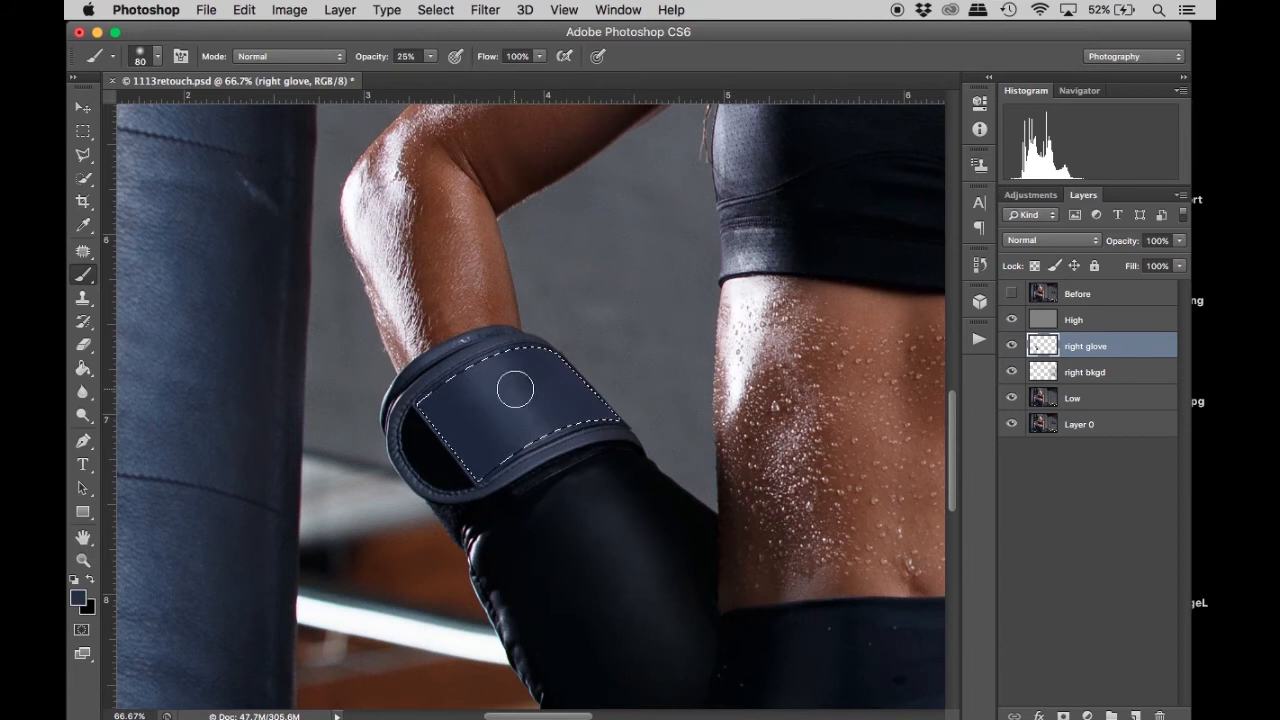
On the High layer, clone fabric texture over the outer half of the cuff panel with a 50 px Clone Stamp.
key("s")
left_click(1100, 320)
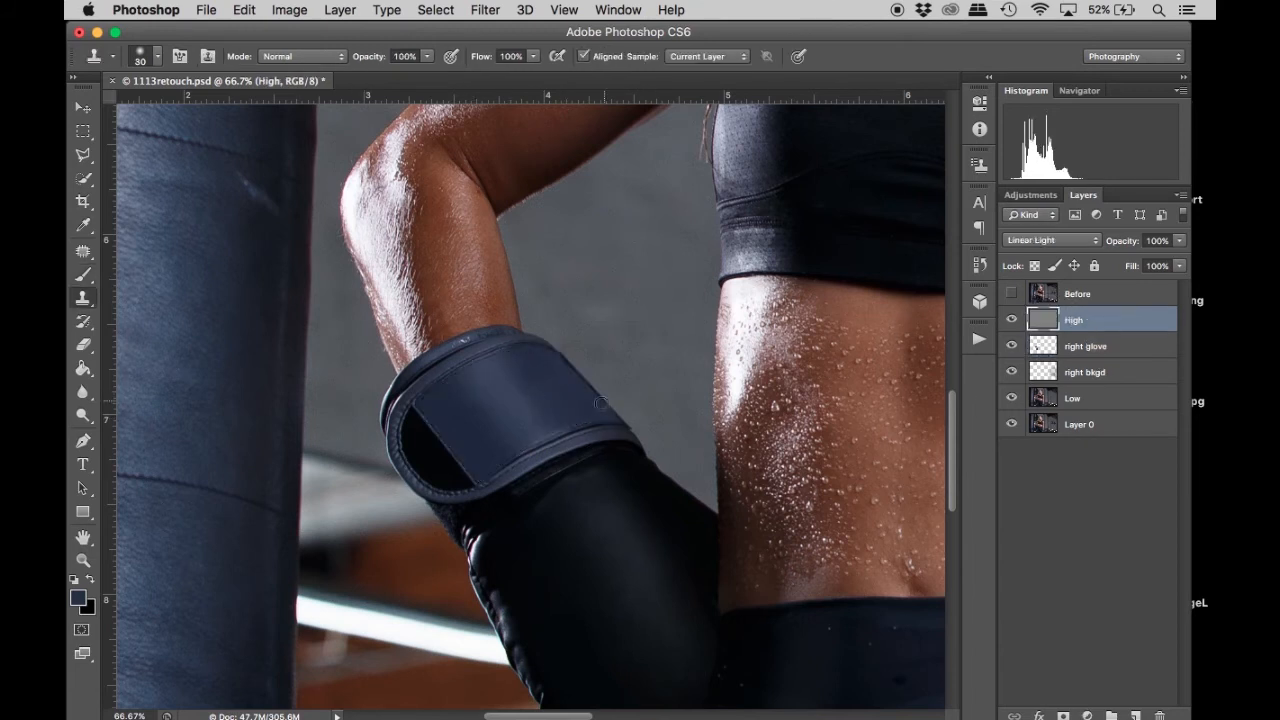
key("bracketright")
left_click(542, 374, "alt")
left_click(566, 397)
left_click(548, 382, "alt")
left_click(549, 355, "alt")
left_click(611, 423)
left_click(569, 394, "alt")
left_click(598, 395)
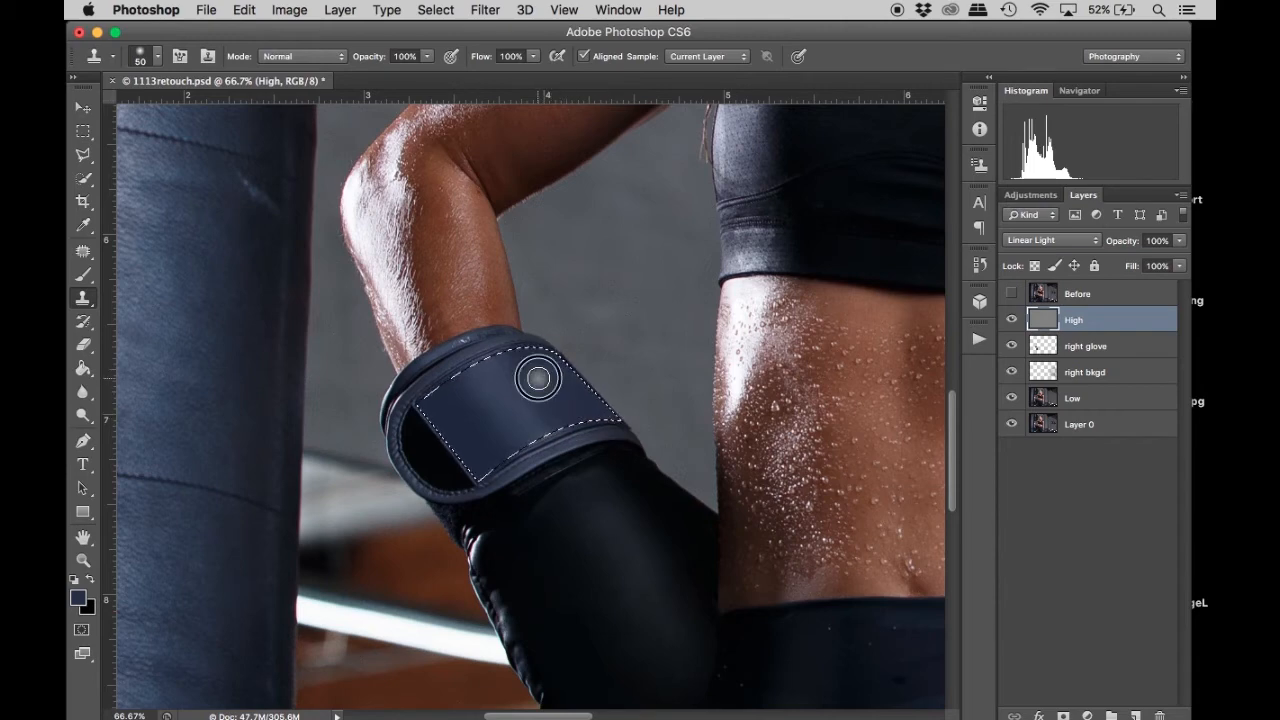
On the right glove layer, smooth the tones across the whole cuff panel with a 200 px brush at 25% opacity, and clear the selection.
key("super+minus")
key("super+minus")
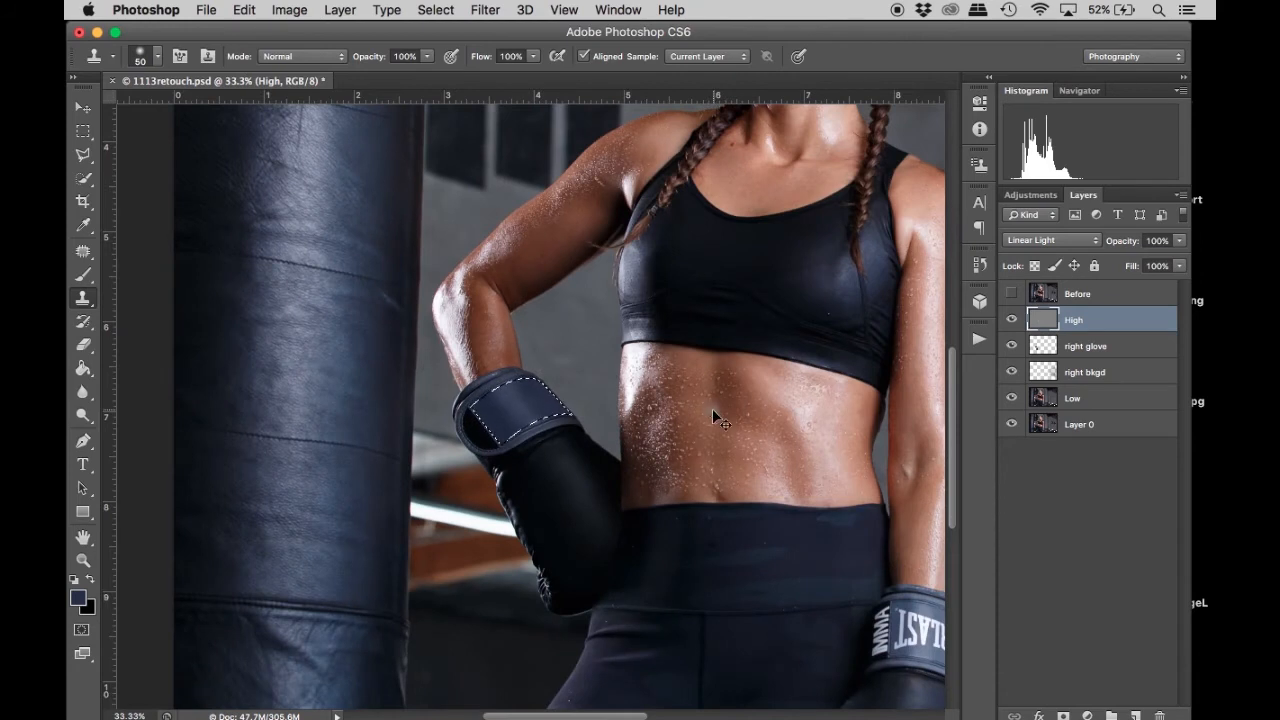
key("super+minus")
key("b")
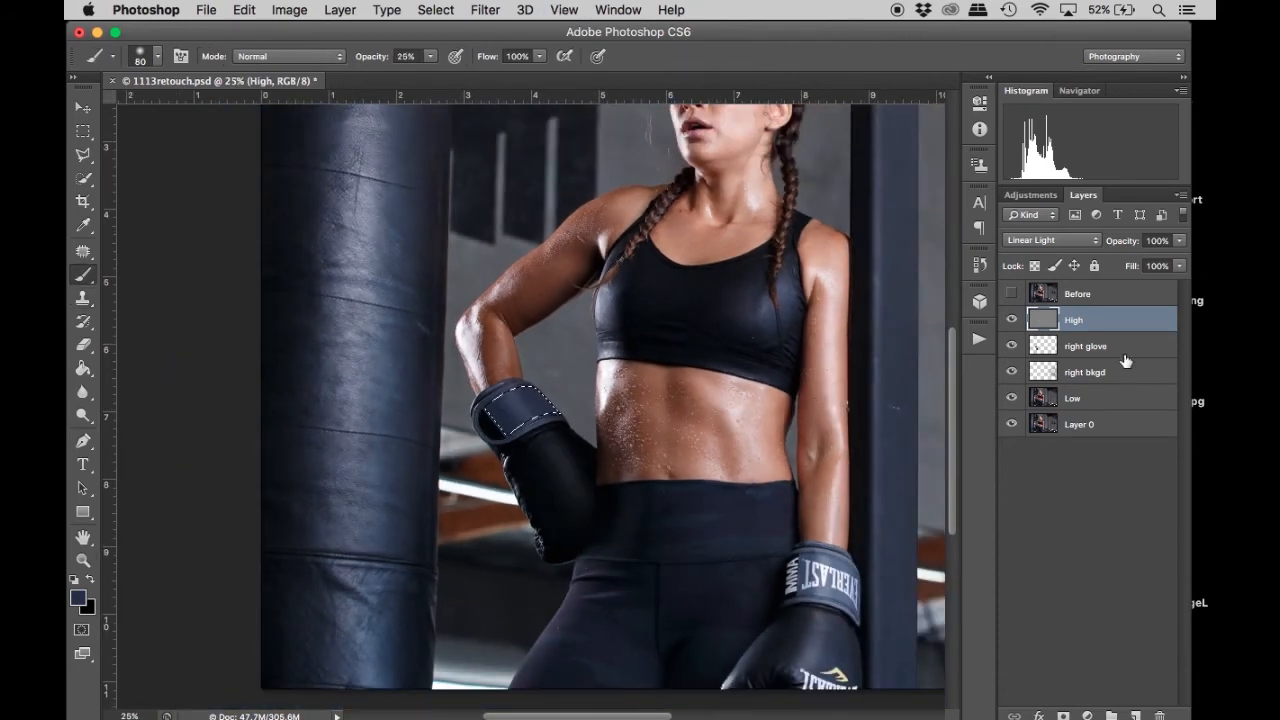
left_click(1030, 346)
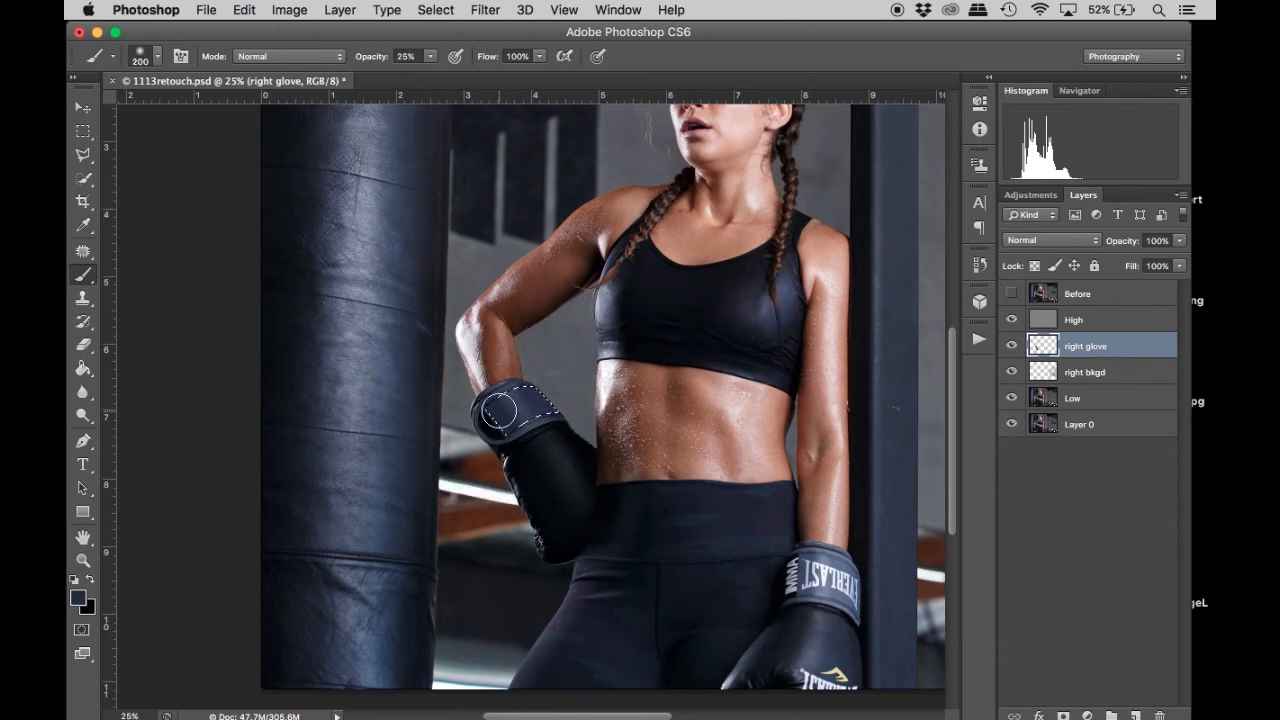
mouse_move(498, 410)
left_mouse_down()
mouse_move(512, 428)
mouse_move(546, 401)
left_mouse_up()
key("ctrl+d")
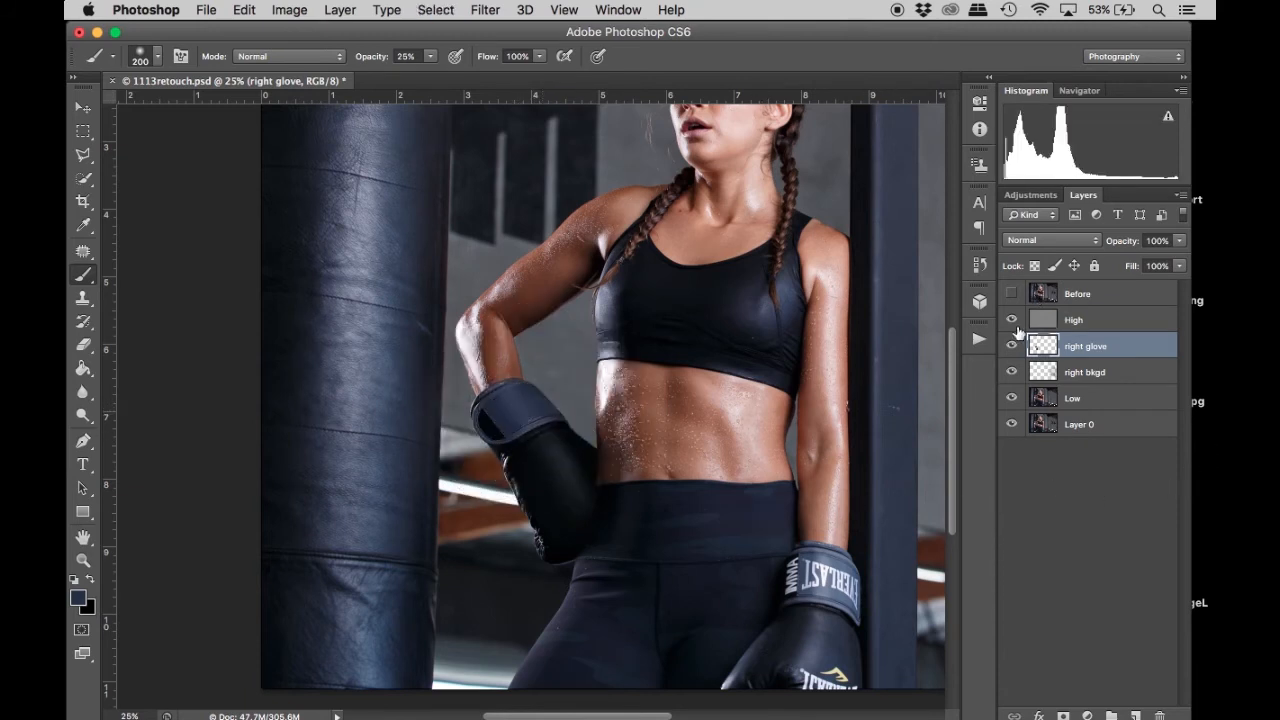
Compare the retouched glove and cuff with the original by toggling the Before layer's visibility.
left_click(1010, 294)
left_click(1010, 294)
left_click(1010, 294)
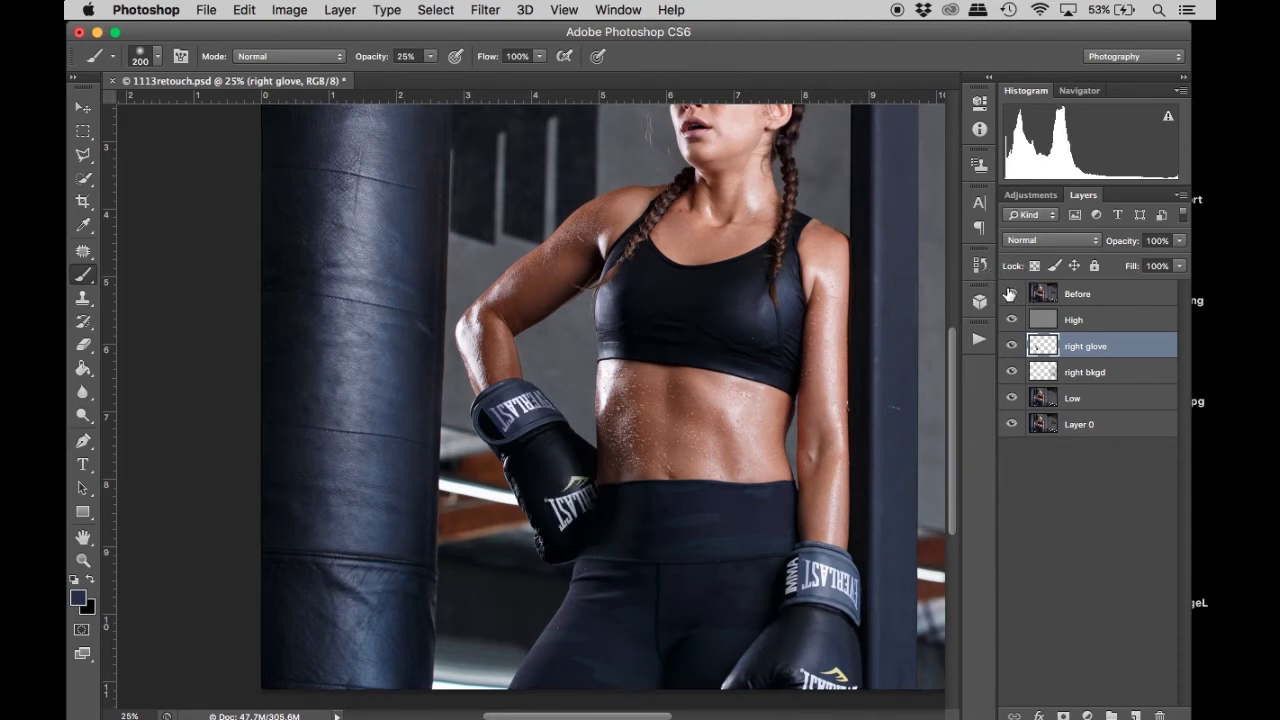
left_click(1010, 294)
left_click(1010, 294)
left_click(1010, 294)
left_click(1010, 294)
left_click(1010, 294)
left_click(1010, 294)
left_click(1010, 294)
left_click(1010, 294)
left_click(1010, 294)
left_click(1010, 294)
left_click(1010, 294)
left_click(1010, 294)
left_click(1010, 294)
left_click(1010, 294)
left_click(1010, 294)
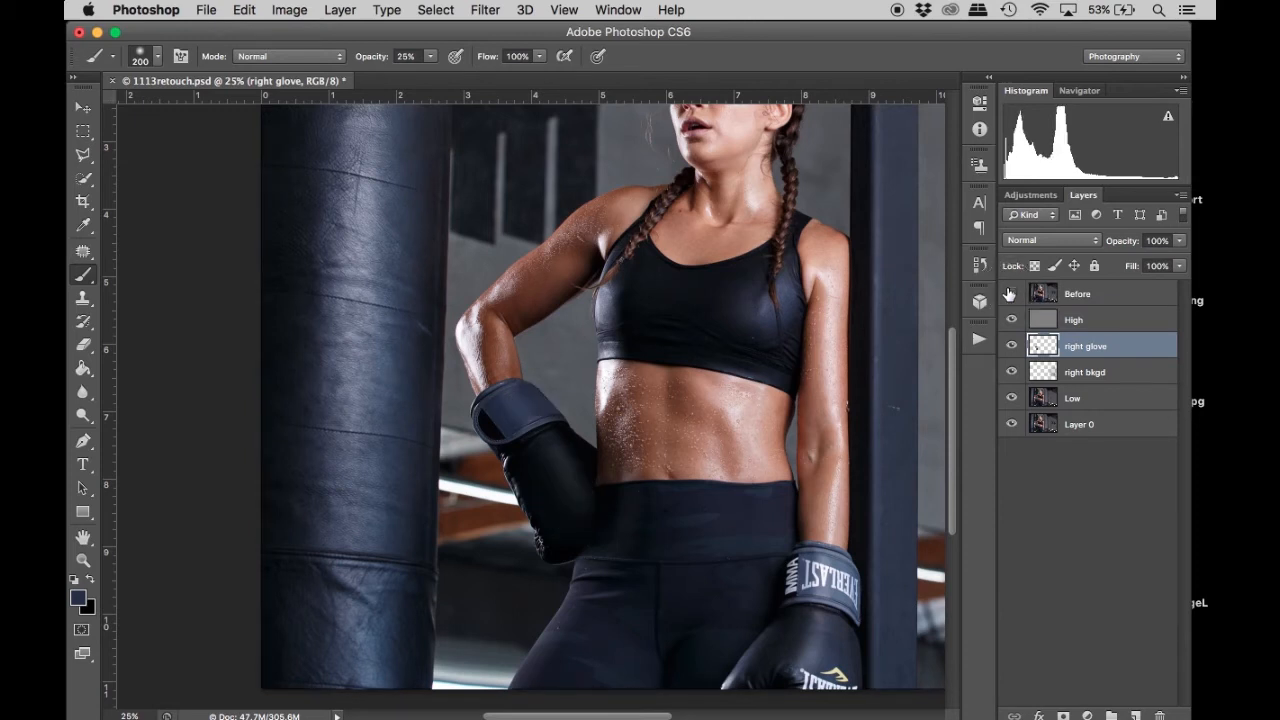
Compare the retouched image as a whole, including the background wall, with the Before layer.
key("super+minus")
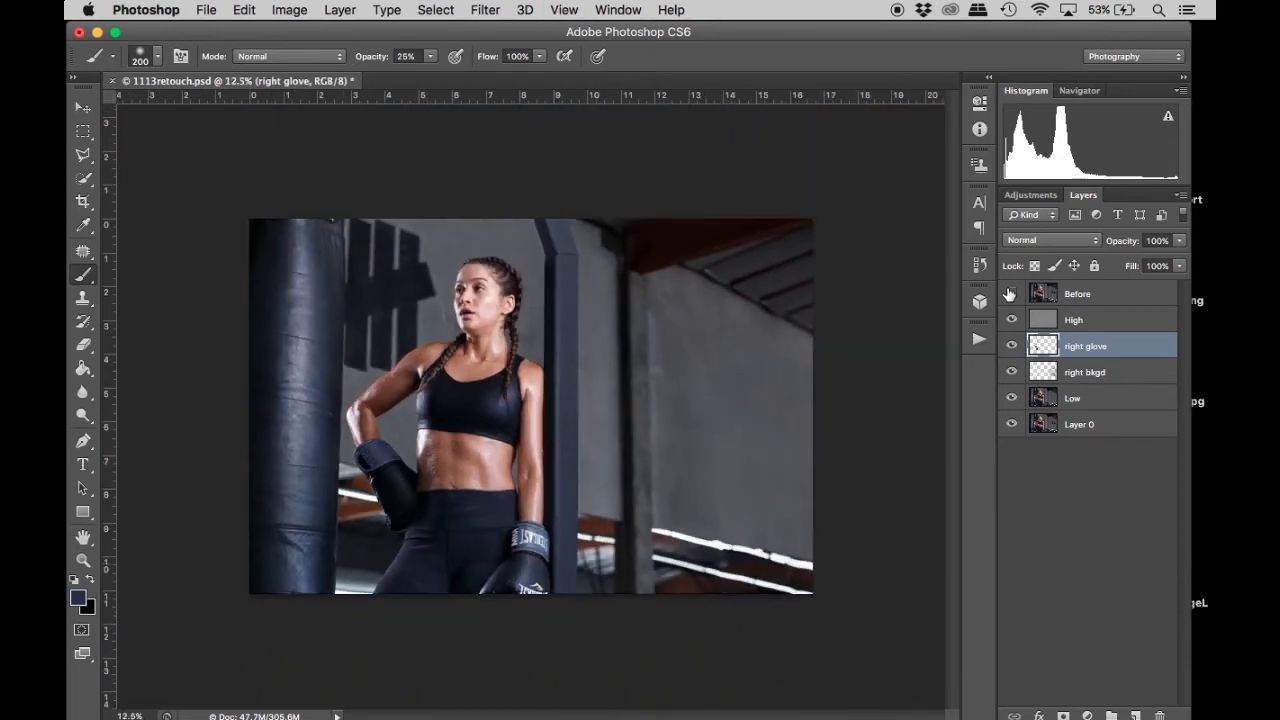
left_click(1019, 295)
left_click(1019, 295)
left_click(1019, 295)
left_click(1019, 295)
left_click(1019, 295)
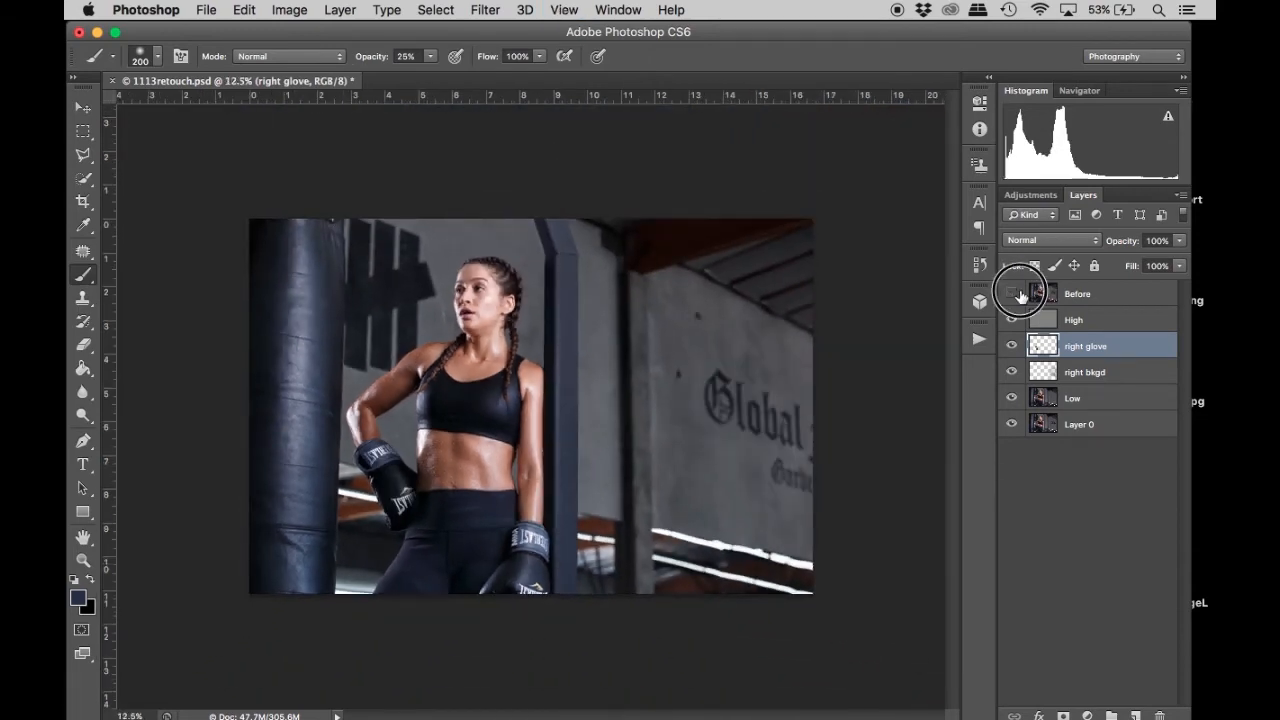
left_click(1019, 295)
left_click(1019, 295)
left_click(1019, 295)
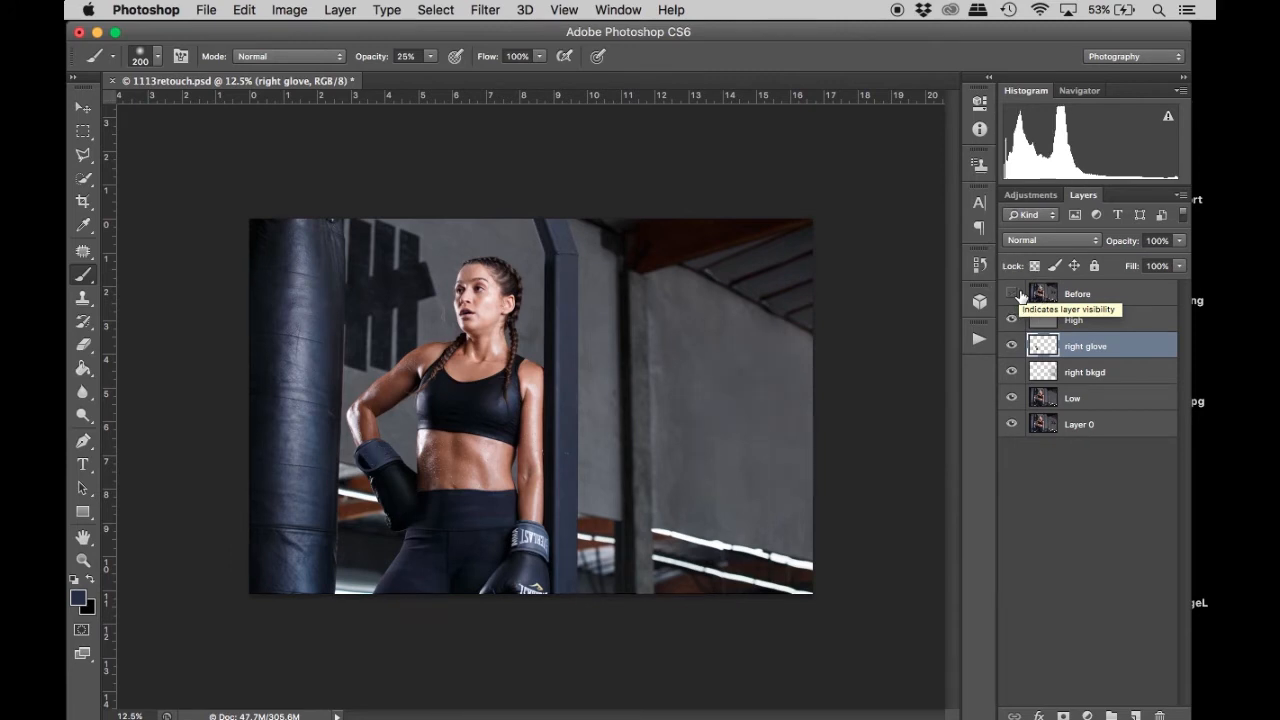
left_click(1019, 295)
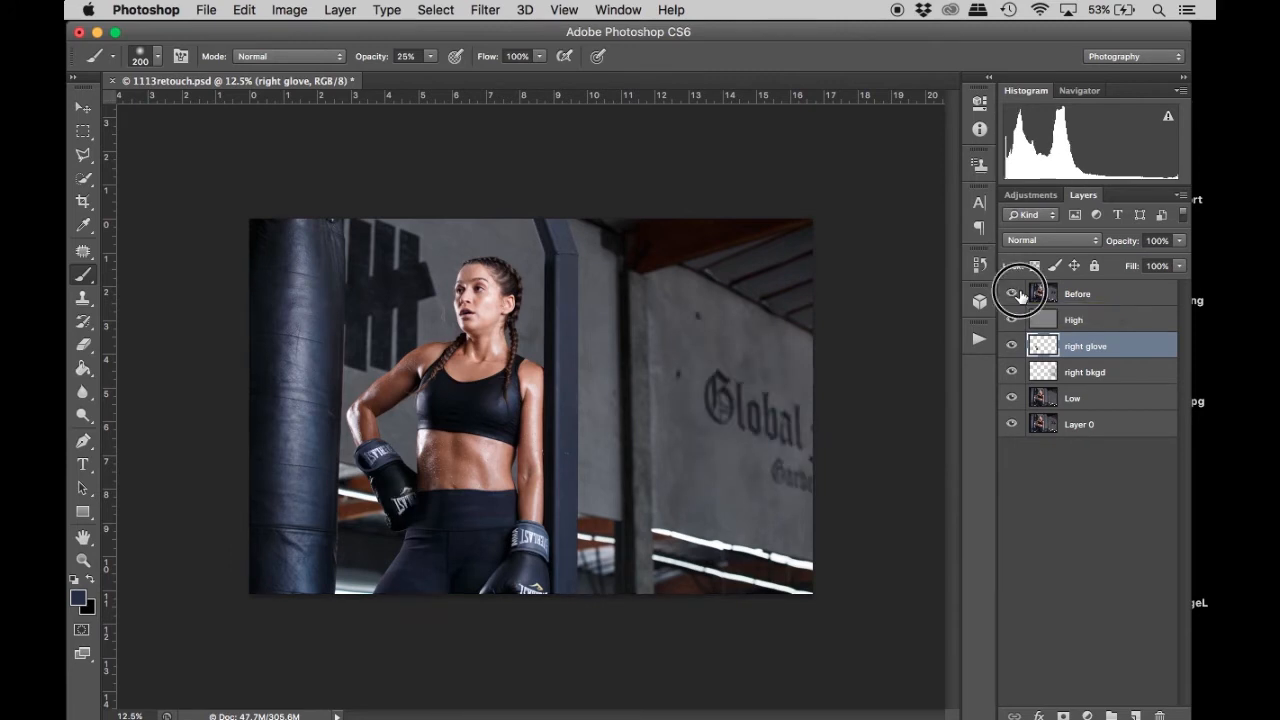
left_click(1019, 295)
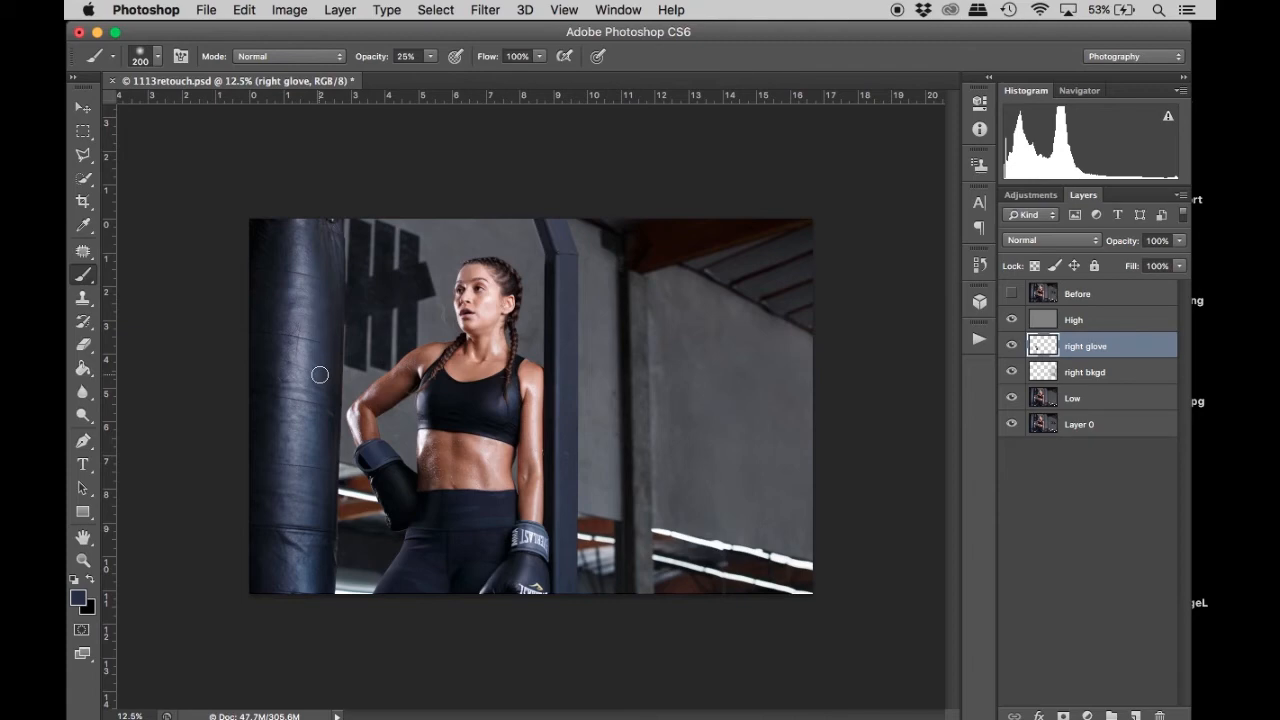
Check the retouched glove and cuff up close against the Before layer.
left_click(84, 560)
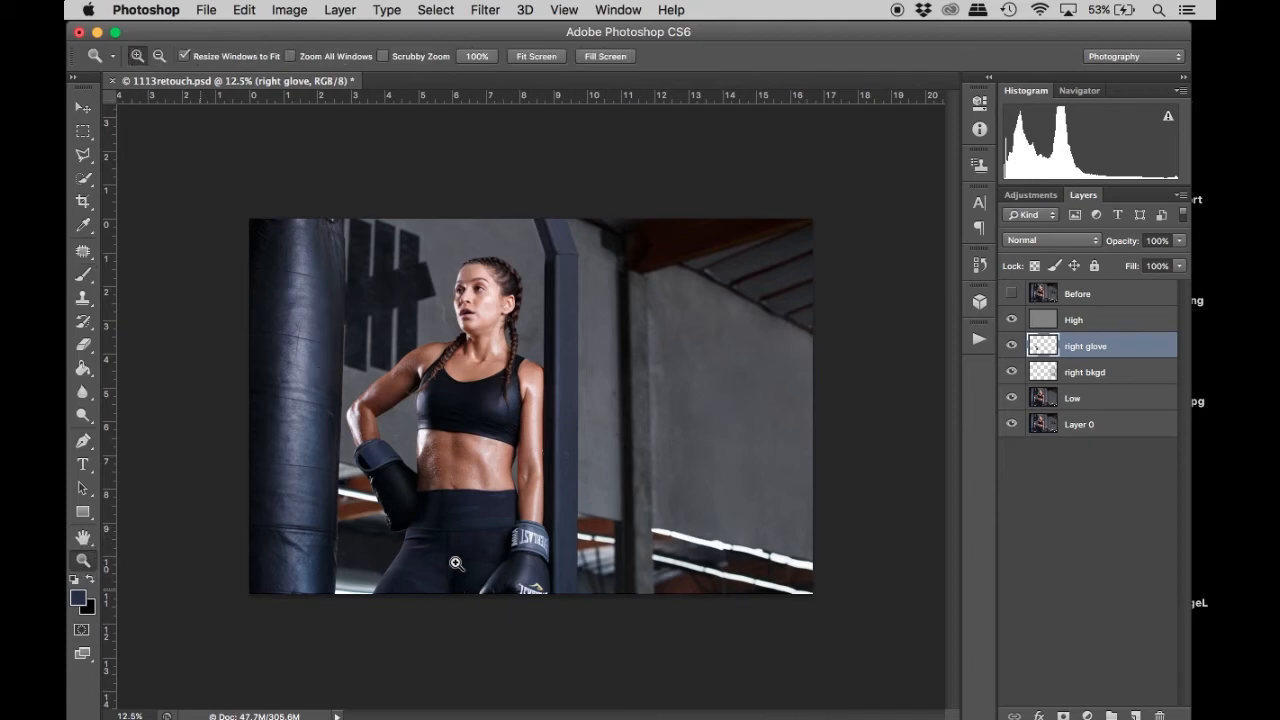
left_click(394, 486)
left_click(321, 512)
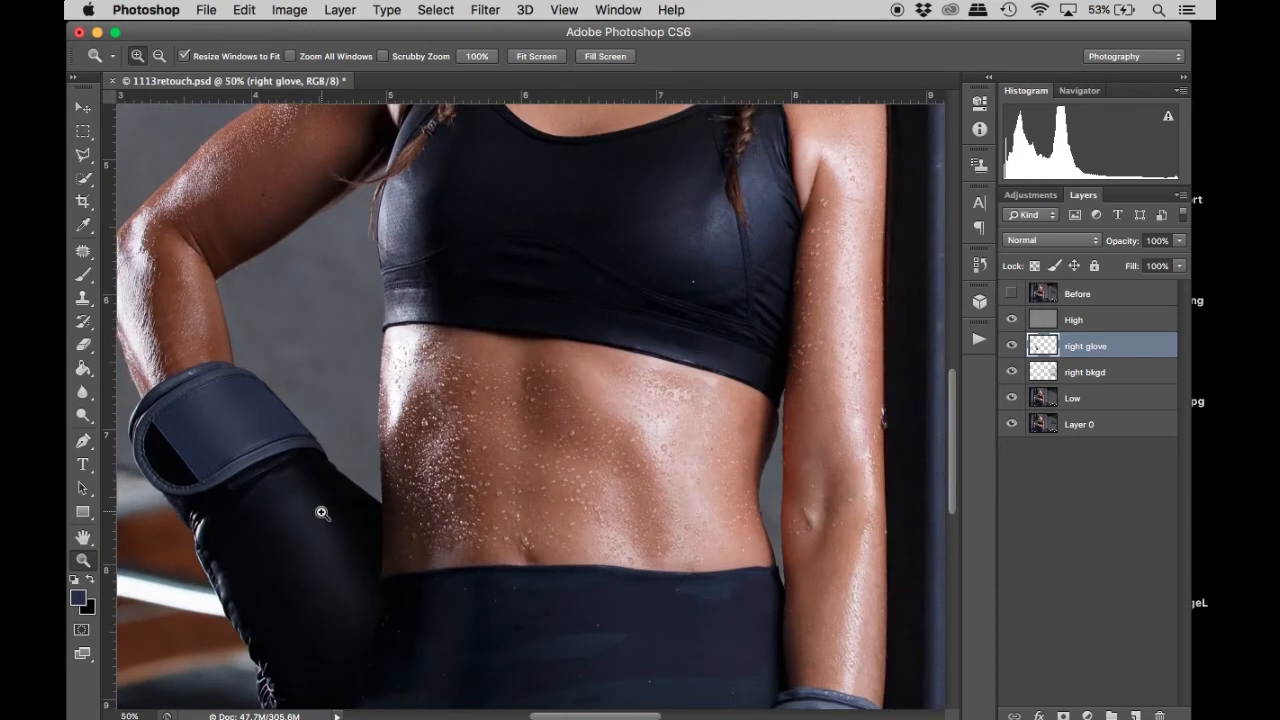
scroll(300, 413, "down", 2)
left_click(1010, 293)
left_click(1011, 294)
left_click(1011, 295)
left_click(1012, 294)
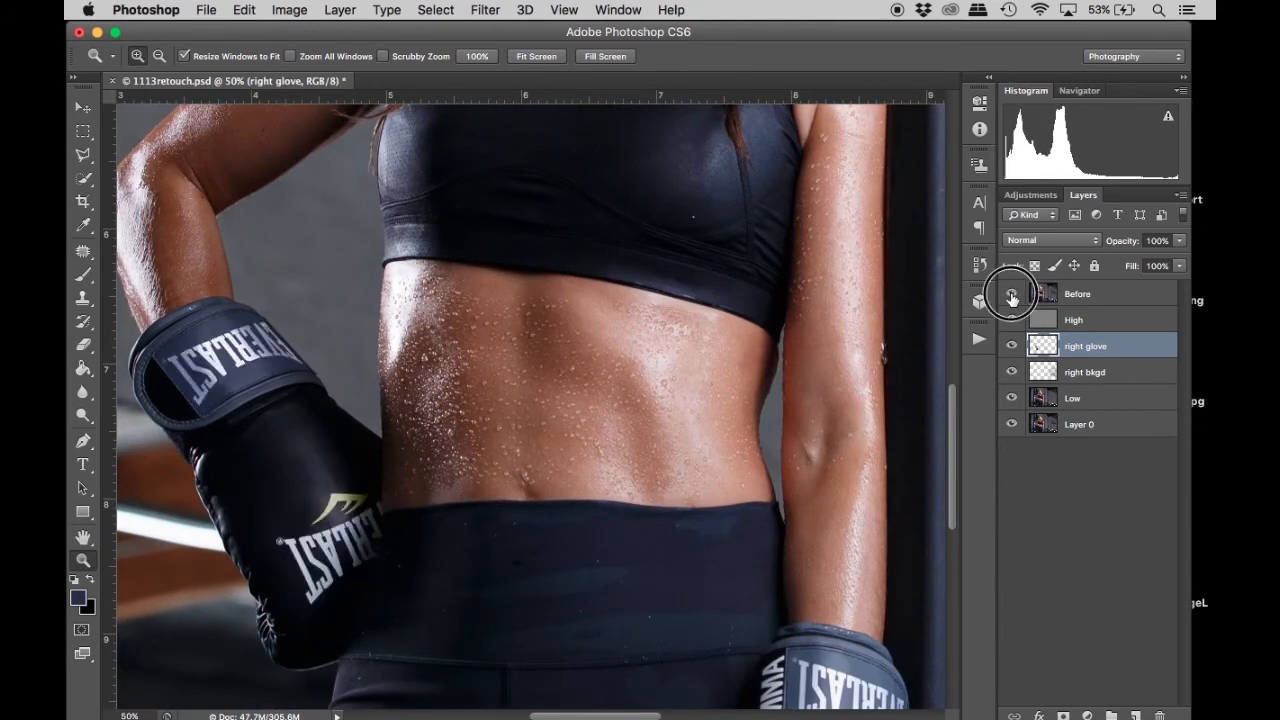
left_click(1012, 294)
right_click(655, 320)
left_click(666, 326)
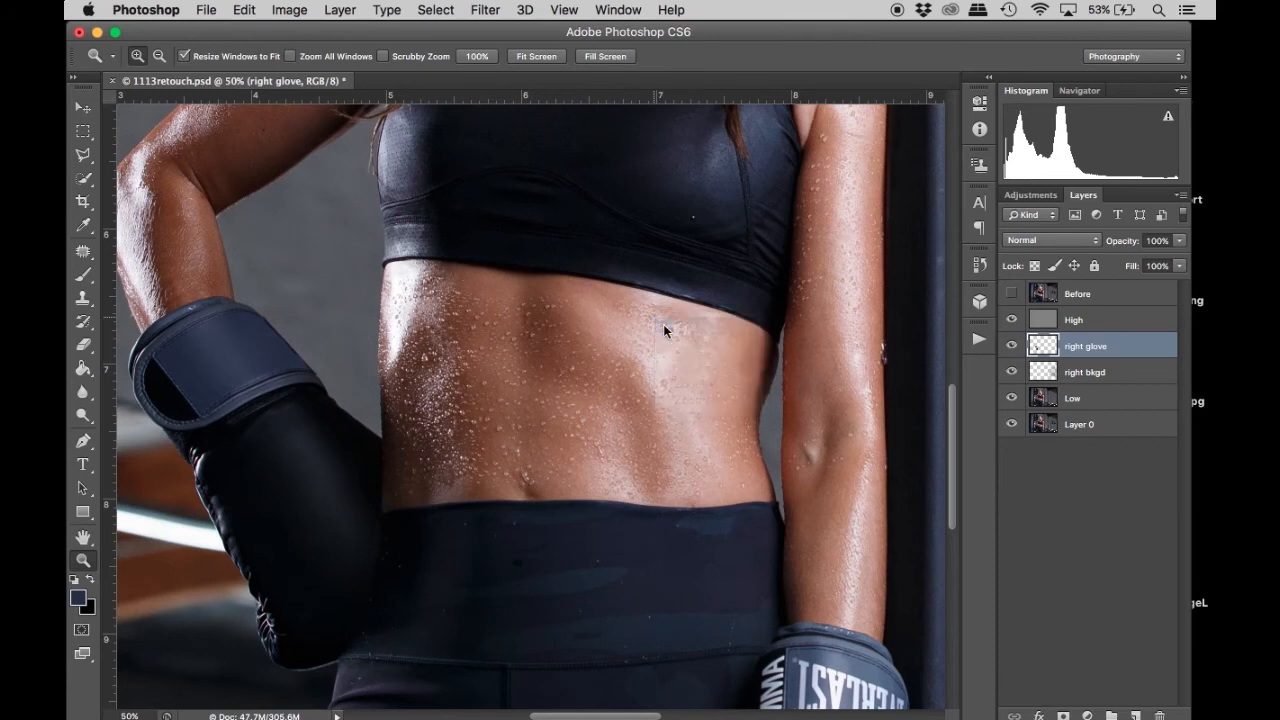
Examine the Everlast and MMA lettering on the boxer's other glove and cuff.
left_click(513, 655)
left_click(513, 655)
left_click(514, 651)
left_click(516, 649)
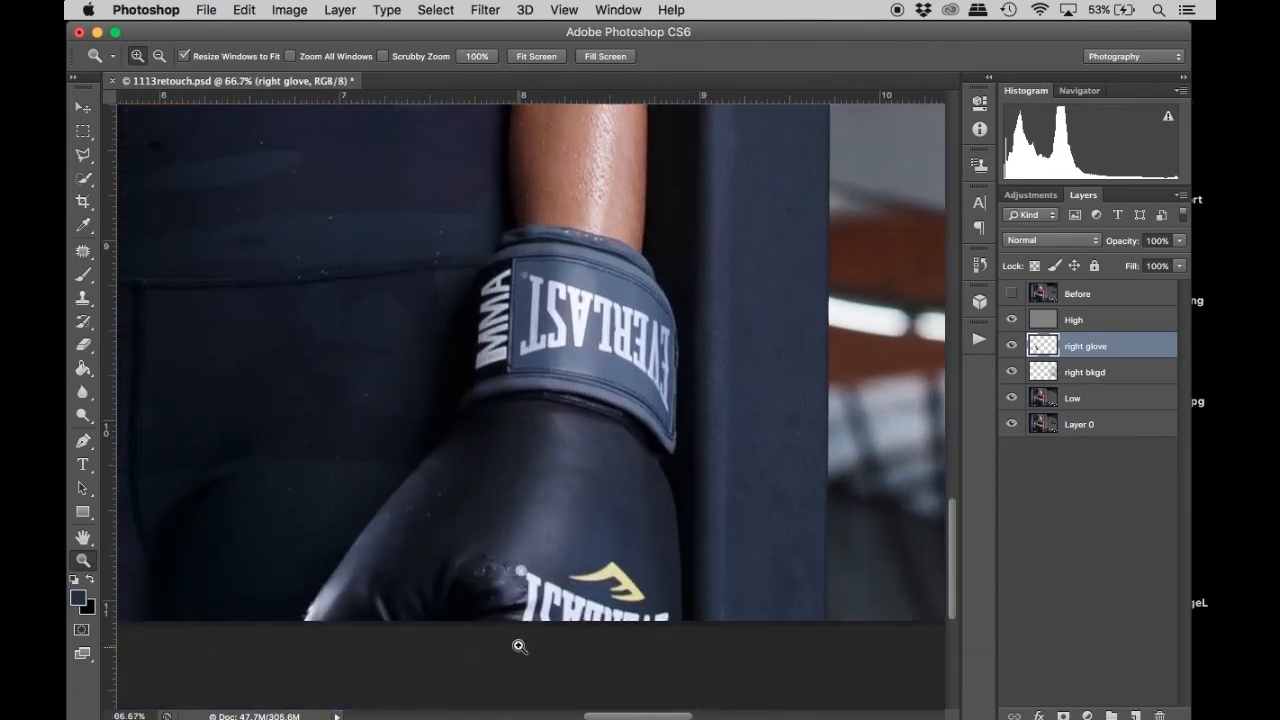
left_click(551, 499, "alt")
left_click(551, 499, "alt")
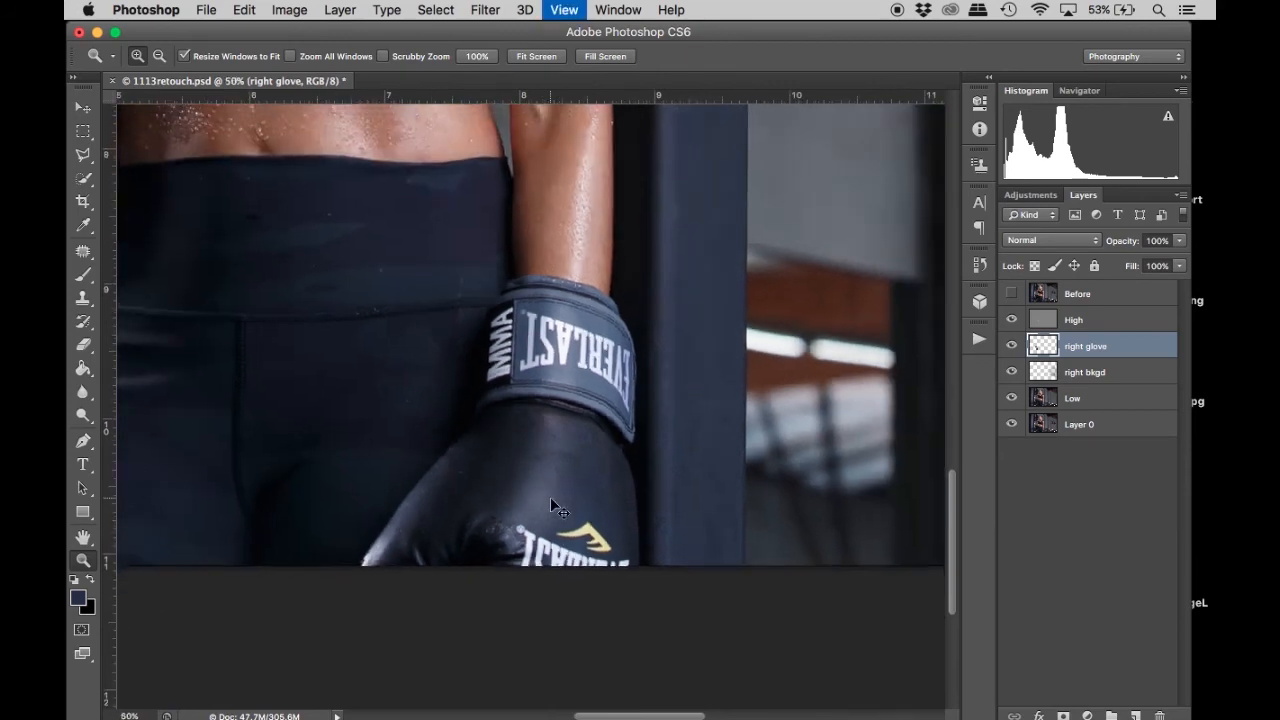
left_click(551, 499, "alt")
left_click(551, 499, "alt")
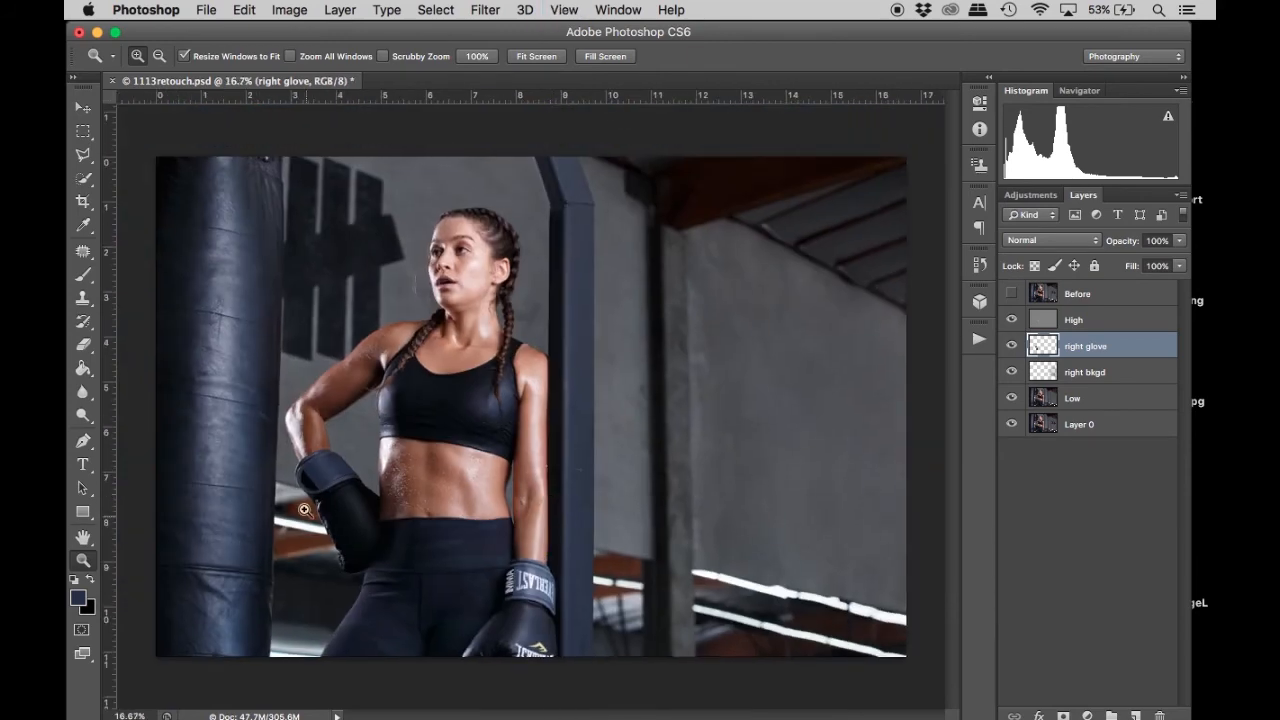
left_click(531, 609)
left_click(531, 609)
left_click(531, 609)
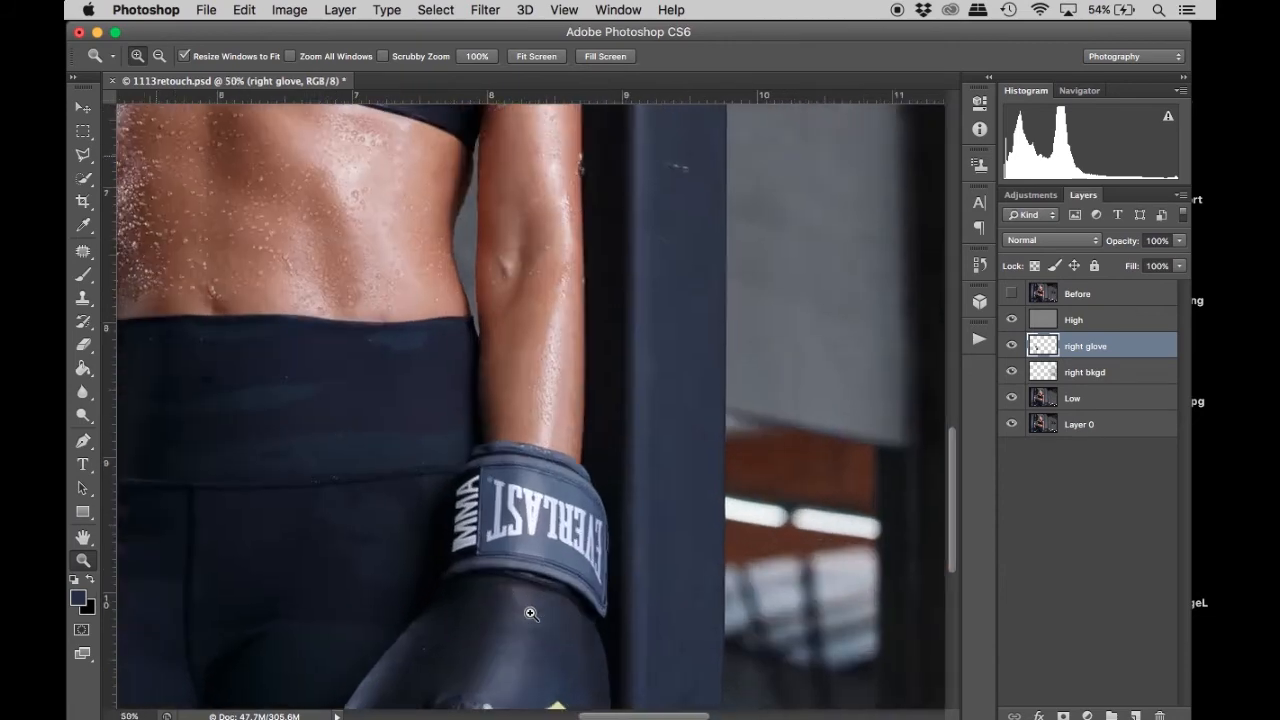
left_click(531, 609)
left_click(531, 609)
scroll(531, 610, "down", 5)
scroll(531, 610, "up", 3)
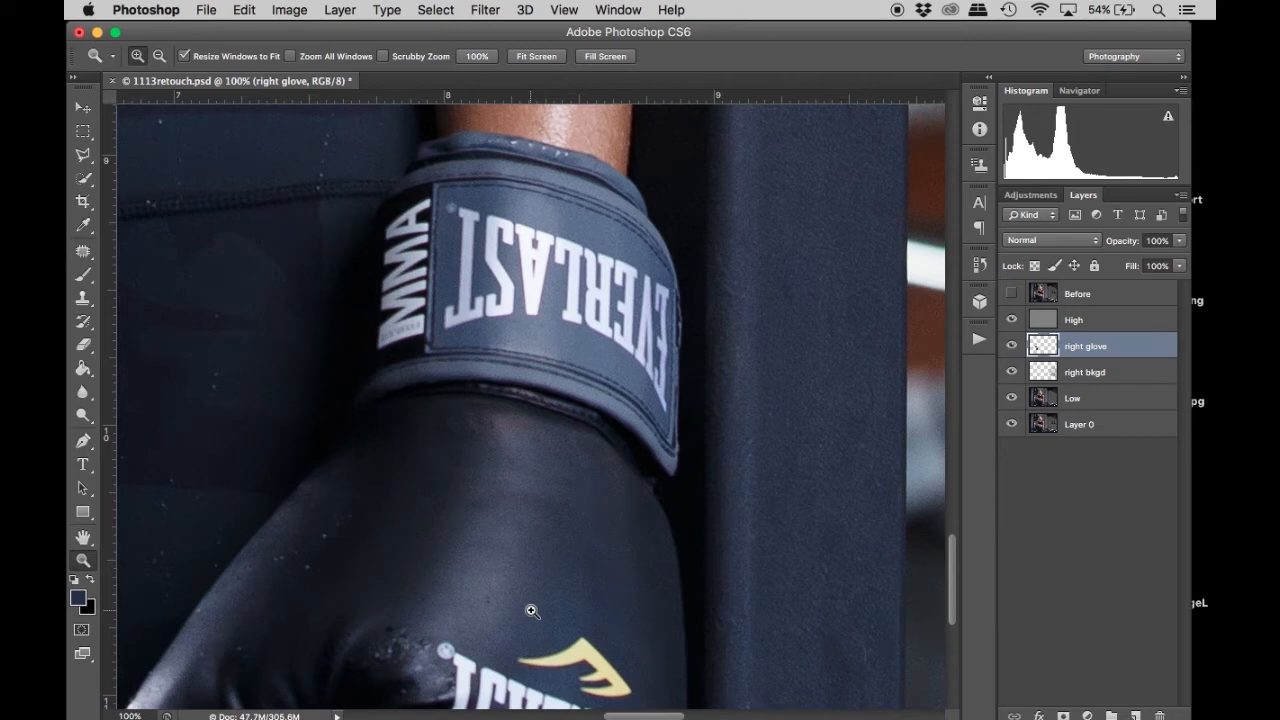
key("super+minus")
key("super+minus")
key("super+minus")
key("super+minus")
key("super+minus")
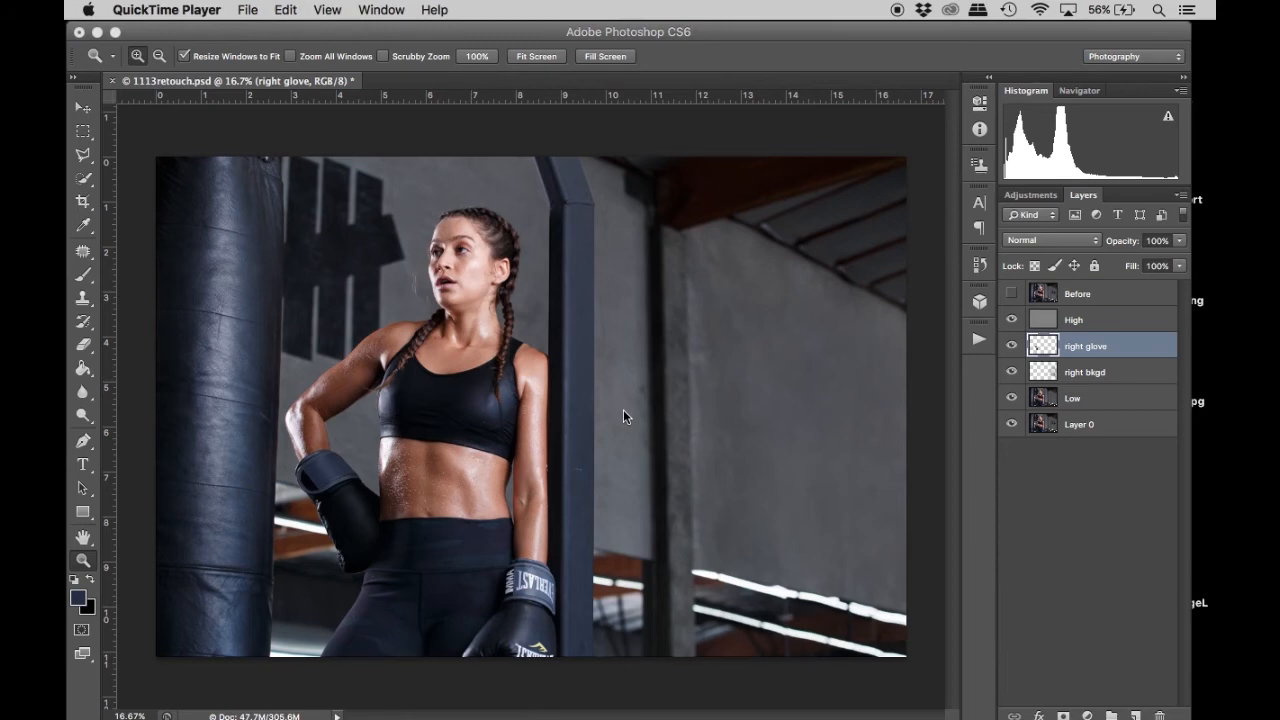
Hide the High layer and make the Low layer active for retouching the other glove.
left_click(565, 601)
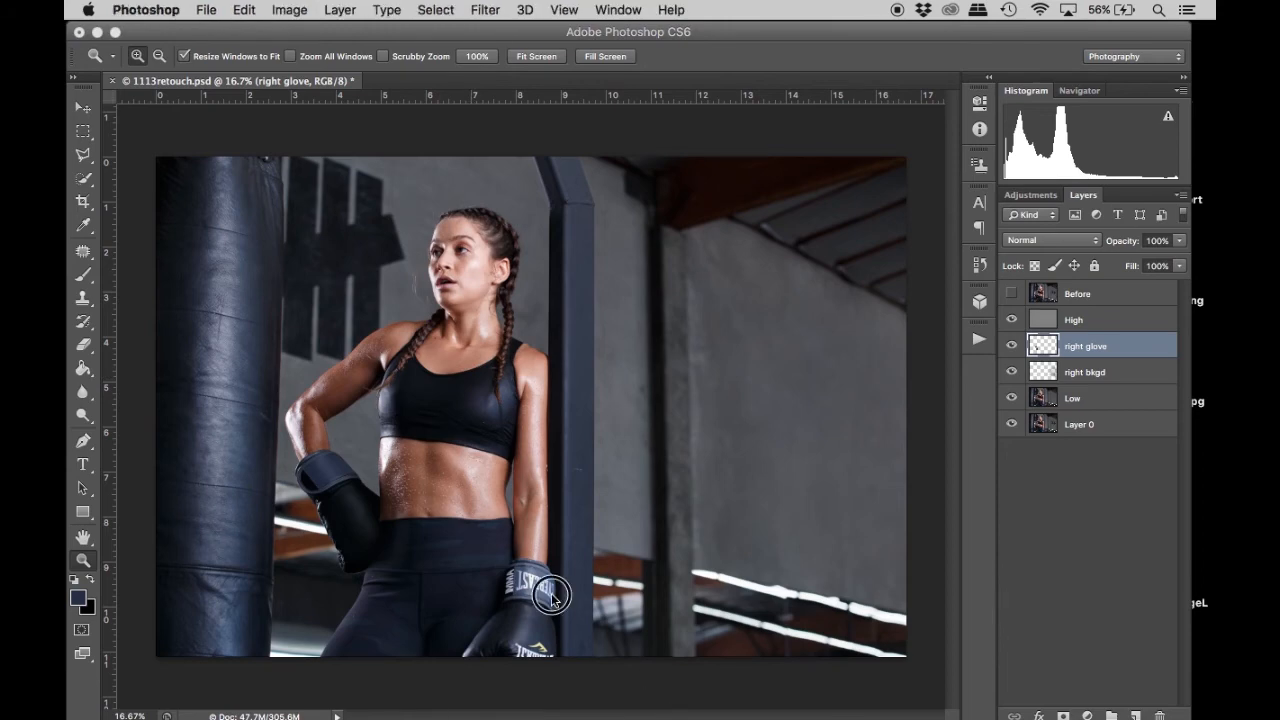
left_click_drag(543, 634, 549, 639)
scroll(549, 639, "down", 5)
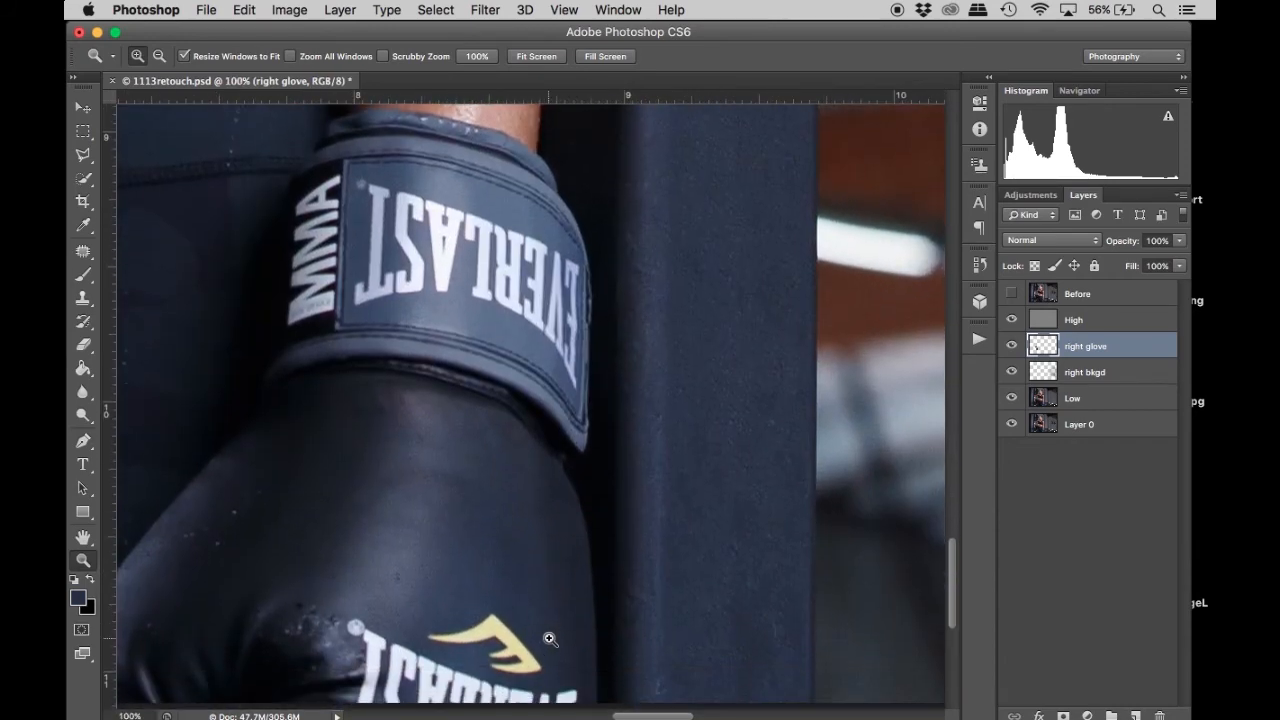
scroll(549, 639, "up", 3)
key("super+minus")
left_click(483, 516)
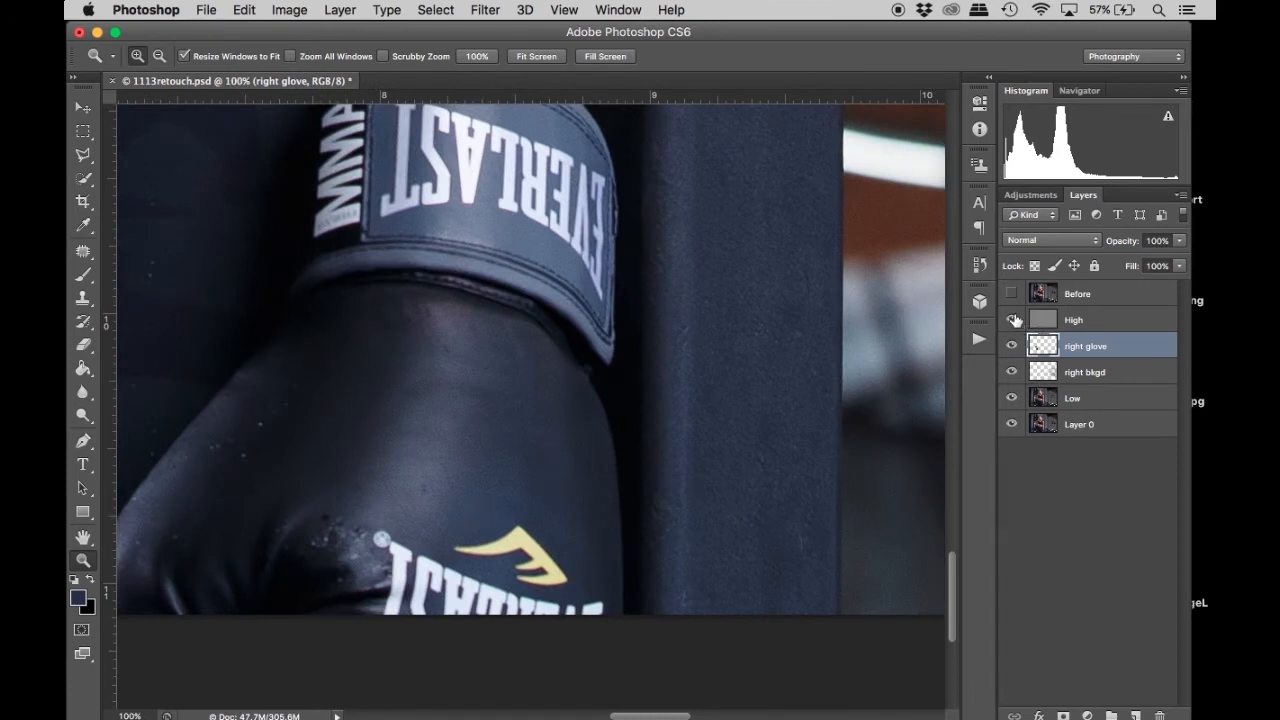
left_click(1012, 320)
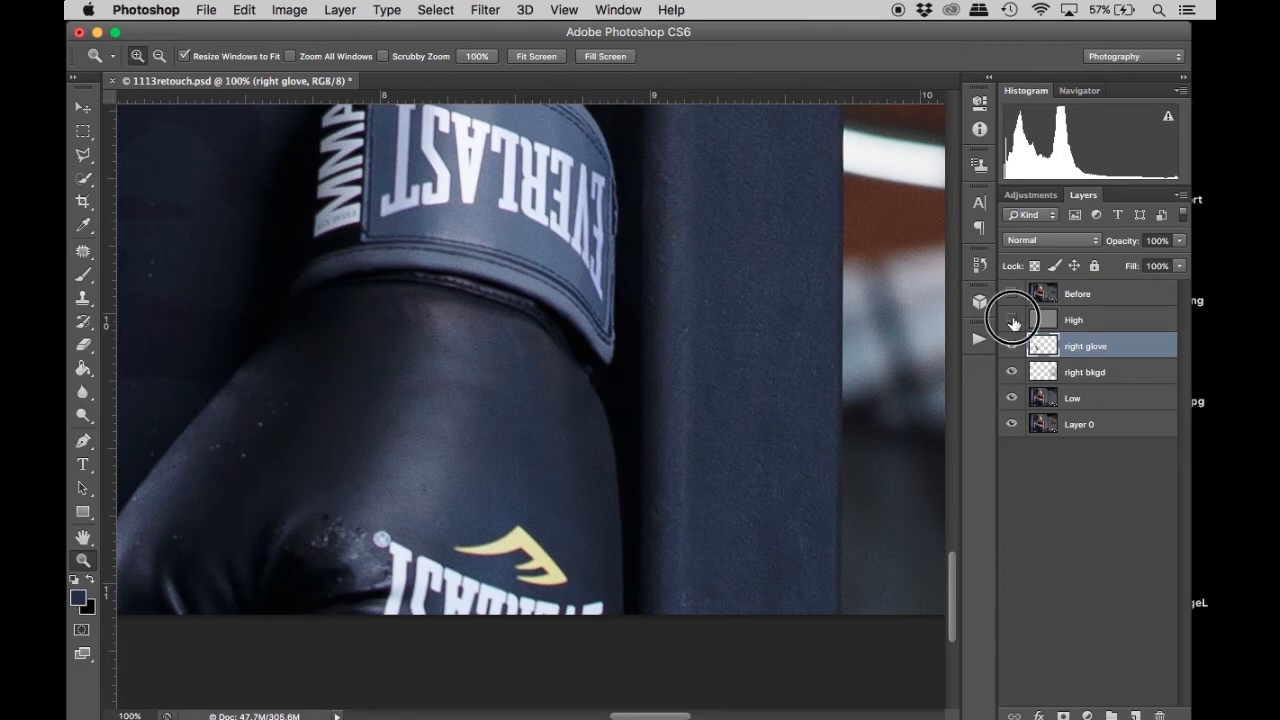
left_click(1055, 400)
On the Low layer, clone dark glove tones over the yellow emblem and the lettering below it with an 80 px Clone Stamp.
key("s")
left_click(481, 424, "alt")
key("bracketright")
key("bracketright")
key("bracketright")
right_click(514, 423)
left_click(507, 486, "alt")
mouse_move(507, 523)
left_mouse_down()
mouse_move(532, 567)
mouse_move(550, 547)
mouse_move(559, 601)
mouse_move(585, 617)
mouse_move(477, 589)
mouse_move(495, 595)
mouse_move(486, 536)
mouse_move(521, 595)
mouse_move(473, 536)
mouse_move(458, 584)
mouse_move(480, 611)
mouse_move(476, 540)
mouse_move(452, 581)
left_mouse_up()
Clone smooth glove tones over the remaining middle and outer letters of the glove's Everlast logo.
left_click(529, 484, "alt")
left_click(550, 547, "alt")
left_click(546, 534, "alt")
left_click(488, 595)
left_click(486, 534, "alt")
left_click(477, 549, "alt")
left_click(477, 540, "alt")
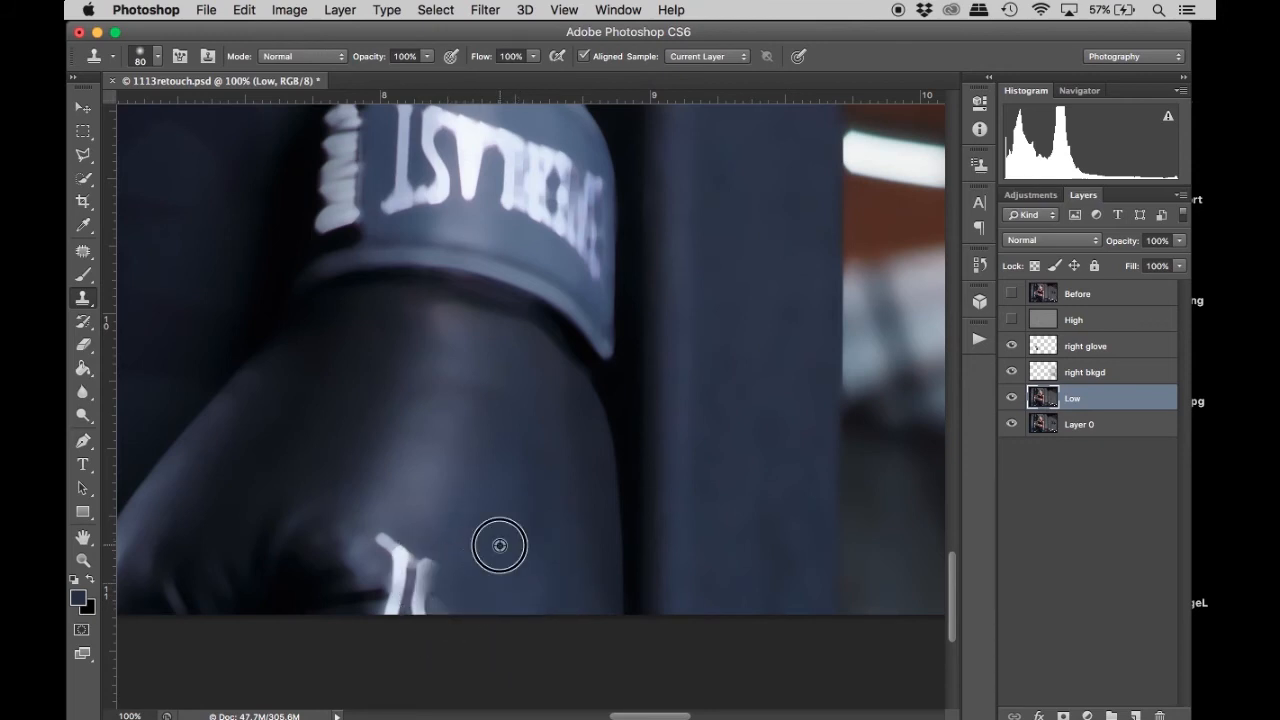
Clone the glove's highlight tones over the leftover T and registered mark beside the dark crease.
left_click(414, 491, "alt")
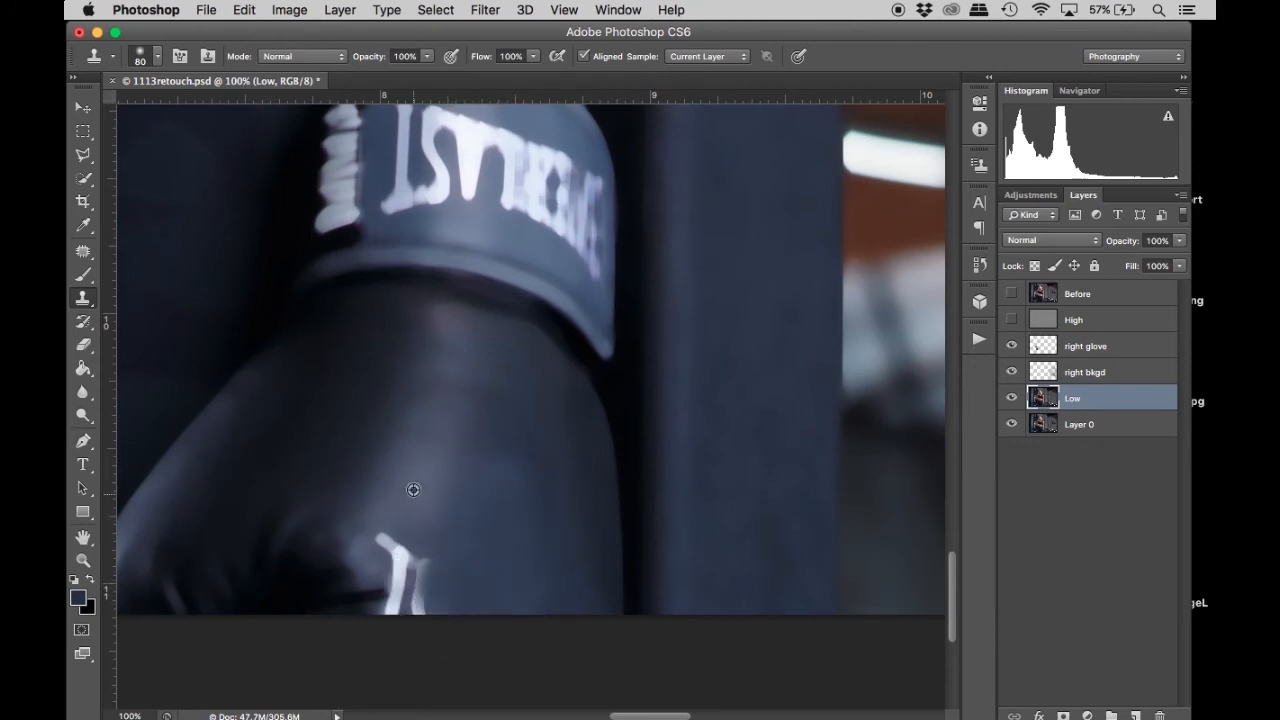
mouse_move(400, 551)
left_mouse_down()
mouse_move(386, 543)
mouse_move(414, 594)
mouse_move(406, 607)
mouse_move(390, 601)
left_mouse_up()
left_click(404, 498, "alt")
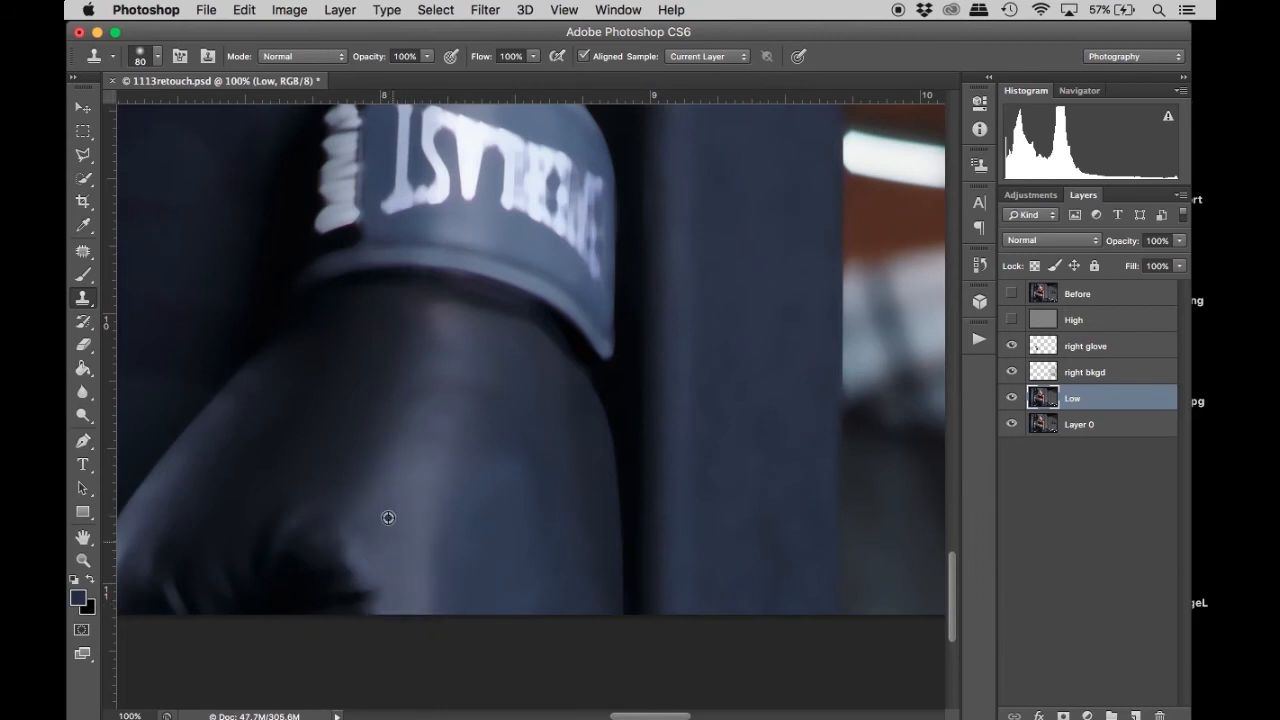
left_click_drag(425, 515, 449, 457)
key("super+alt+z")
key("super+alt+z")
Show and activate the High layer, and clone clean leather texture over the glove's remaining emblem and Everlast lettering edges.
left_click(1012, 320)
left_click(1040, 320)
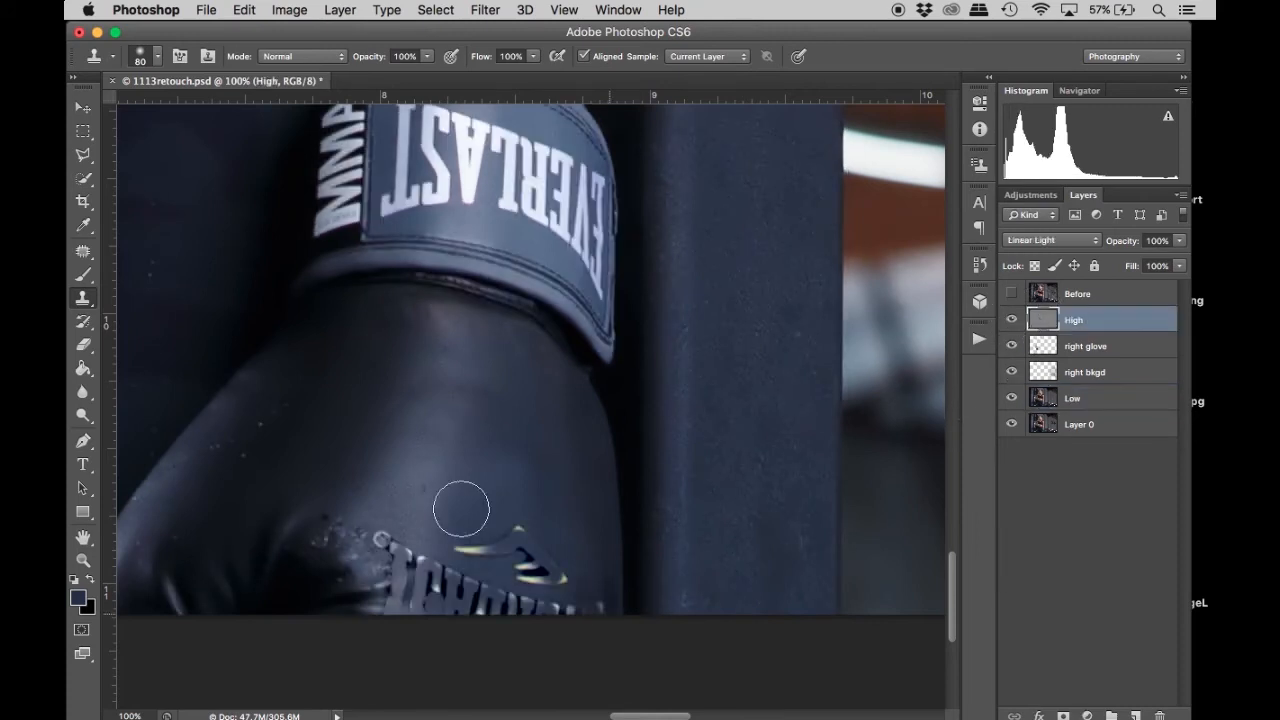
left_click(540, 576)
left_click(532, 516, "alt")
left_click(477, 553)
left_click(526, 514, "alt")
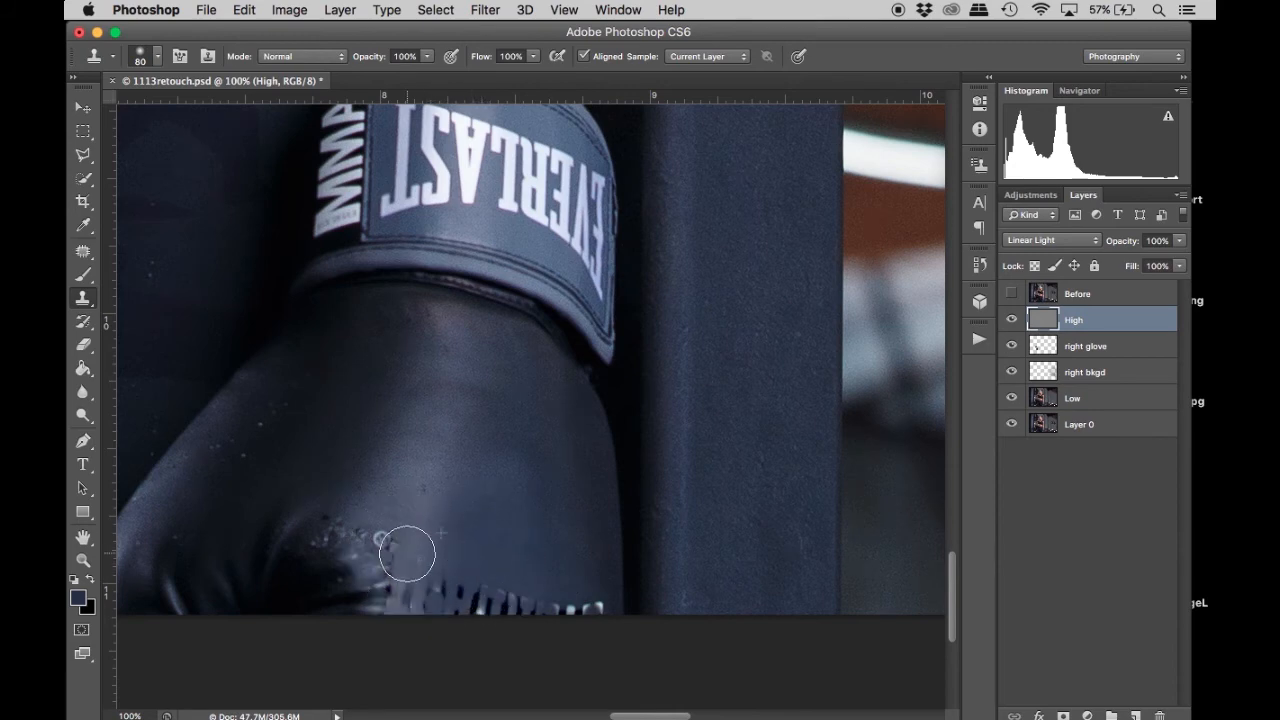
mouse_move(391, 537)
left_mouse_down()
mouse_move(408, 578)
mouse_move(394, 601)
mouse_move(434, 617)
mouse_move(408, 579)
mouse_move(476, 622)
mouse_move(424, 583)
mouse_move(583, 606)
left_mouse_up()
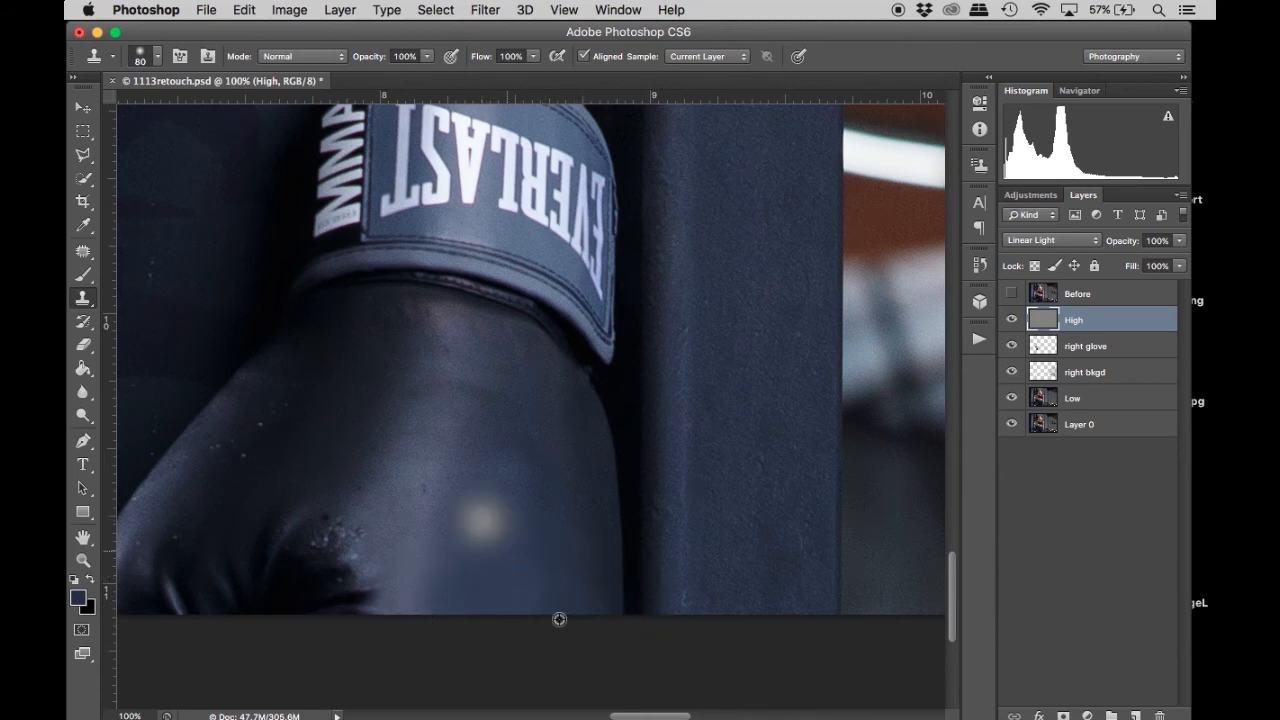
Compare the retouched glove with the original by toggling the Before layer's visibility.
left_click(1012, 294)
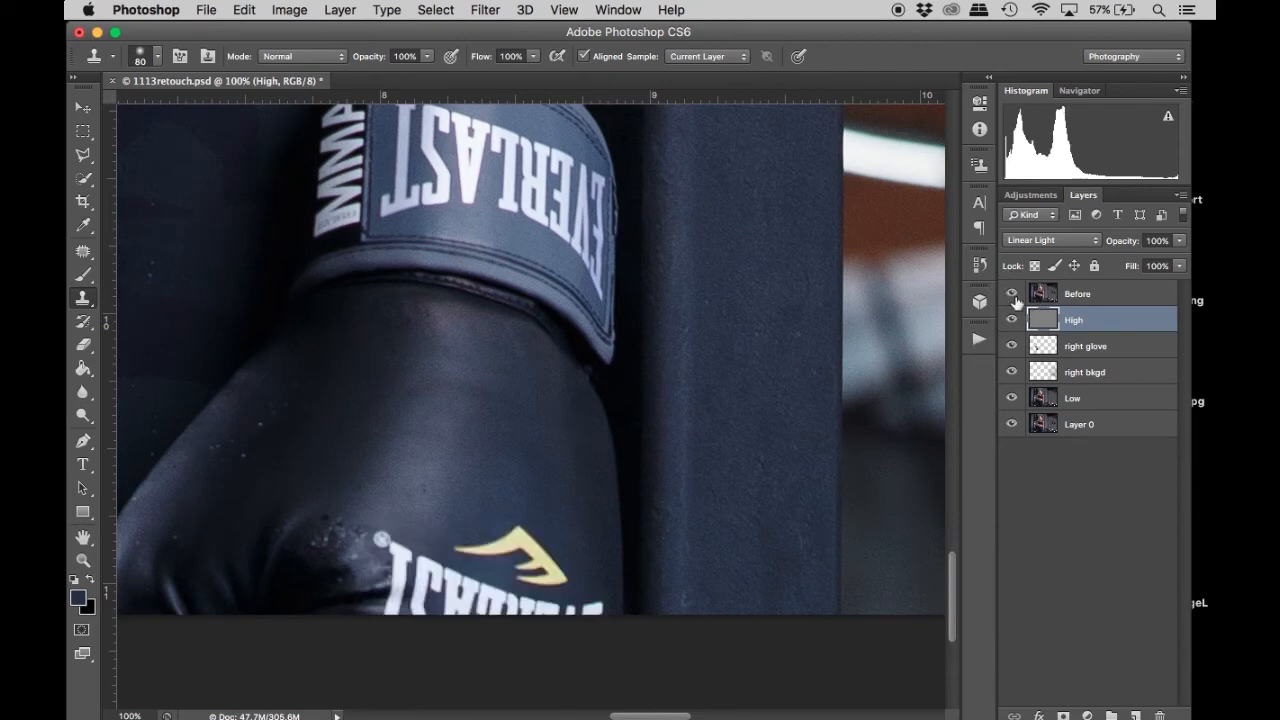
left_click(1012, 294)
left_click(1012, 294)
left_click(1012, 294)
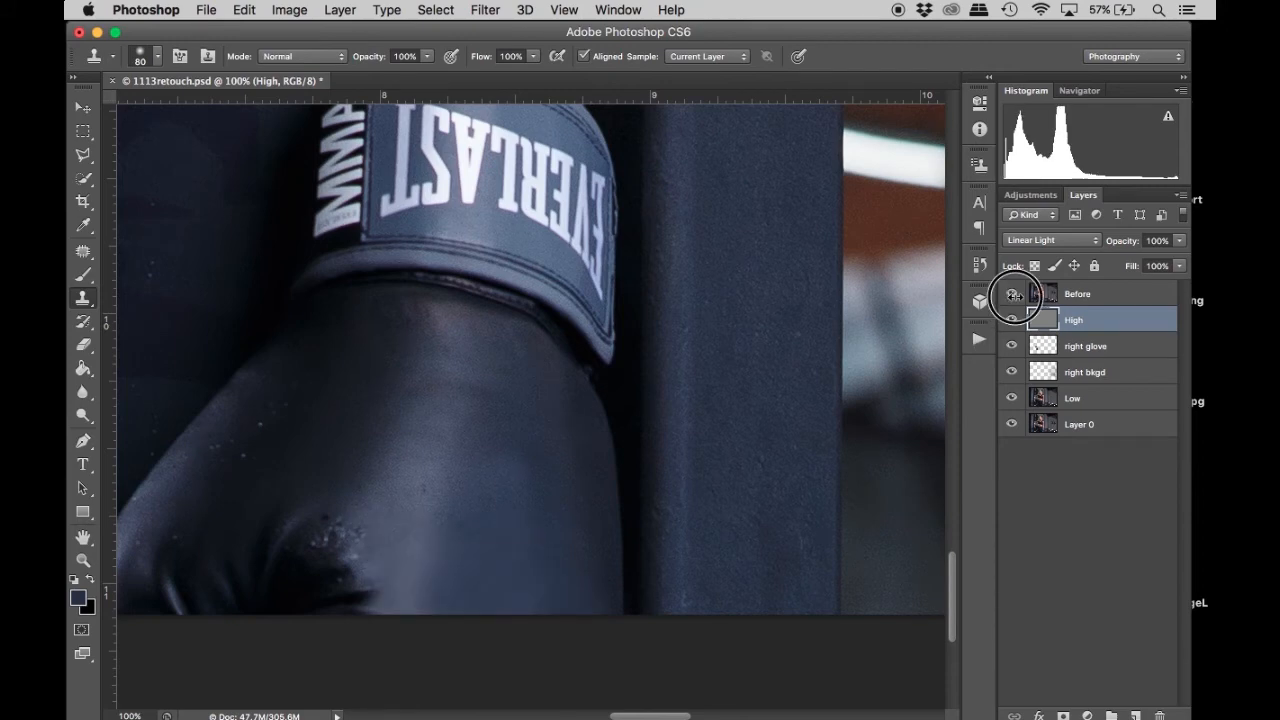
left_click(1012, 294)
left_click(1012, 294)
Add a new layer directly above the right glove layer and name it "left glove".
left_click(1092, 352)
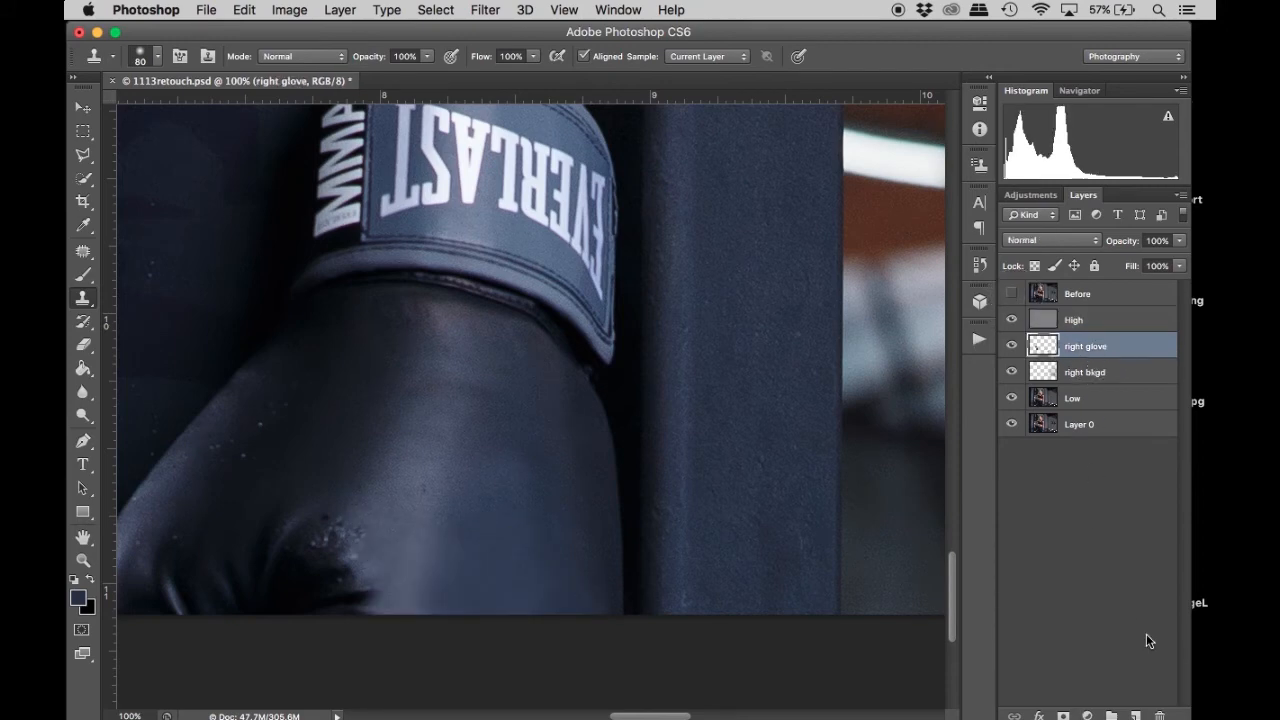
left_click(1136, 715)
double_click(1078, 348)
type("left glove")
key("Return")
On the left glove layer, paint sampled glove tone over the middle of the glove with a soft brush at 9% opacity.
key("b")
left_click(515, 432, "alt")
key("bracketleft")
key("bracketleft")
key("bracketleft")
key("bracketleft")
key("bracketleft")
key("bracketleft")
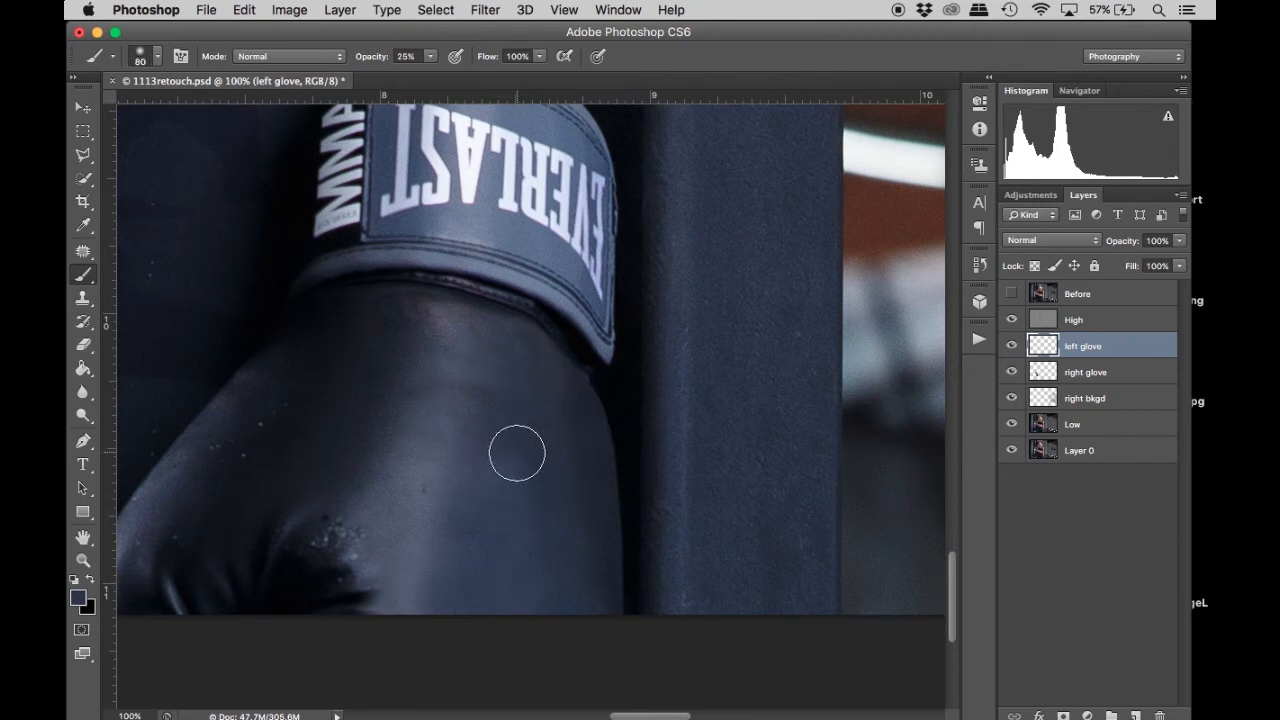
left_click(429, 56)
left_click_drag(419, 78, 418, 79)
left_click(527, 422, "alt")
mouse_move(520, 457)
left_mouse_down()
mouse_move(532, 525)
mouse_move(520, 489)
left_mouse_up()
Blend further sampled glove tones across the retouched highlight area, enlarging the brush up to 125 px.
left_click(552, 596, "alt")
key("bracketright")
key("bracketright")
key("bracketright")
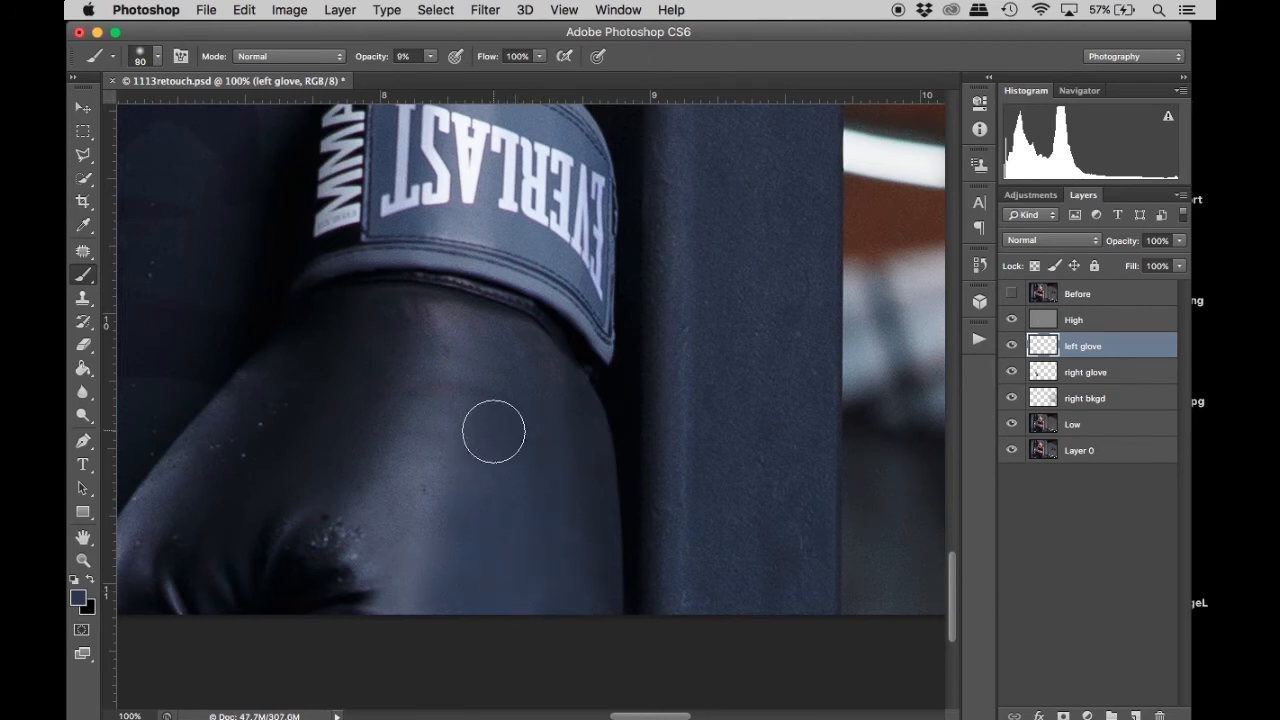
left_click(436, 488, "alt")
left_click(467, 507, "alt")
left_click(465, 507)
left_click(509, 424, "alt")
mouse_move(510, 460)
left_mouse_down()
mouse_move(529, 600)
mouse_move(485, 465)
left_mouse_up()
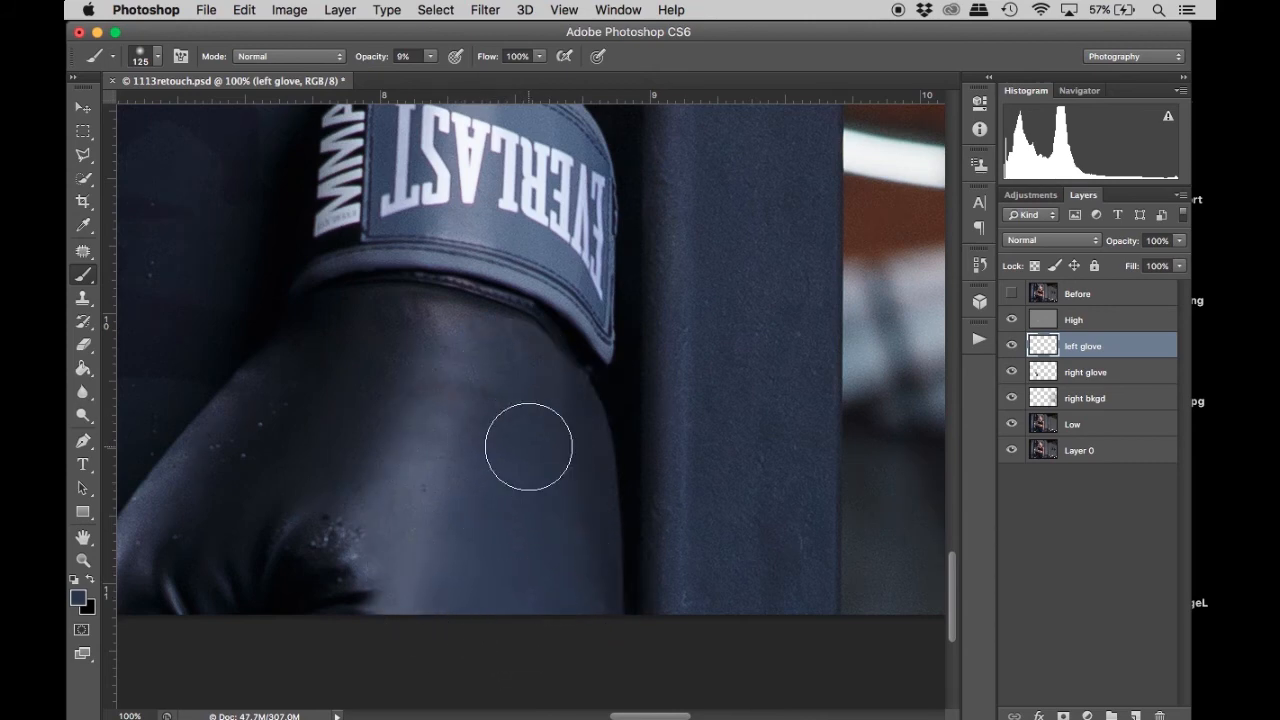
Outline the black MMA panel on the glove's cuff with a Polygonal Lasso selection.
scroll(532, 448, "up", 4)
scroll(720, 487, "up", 6)
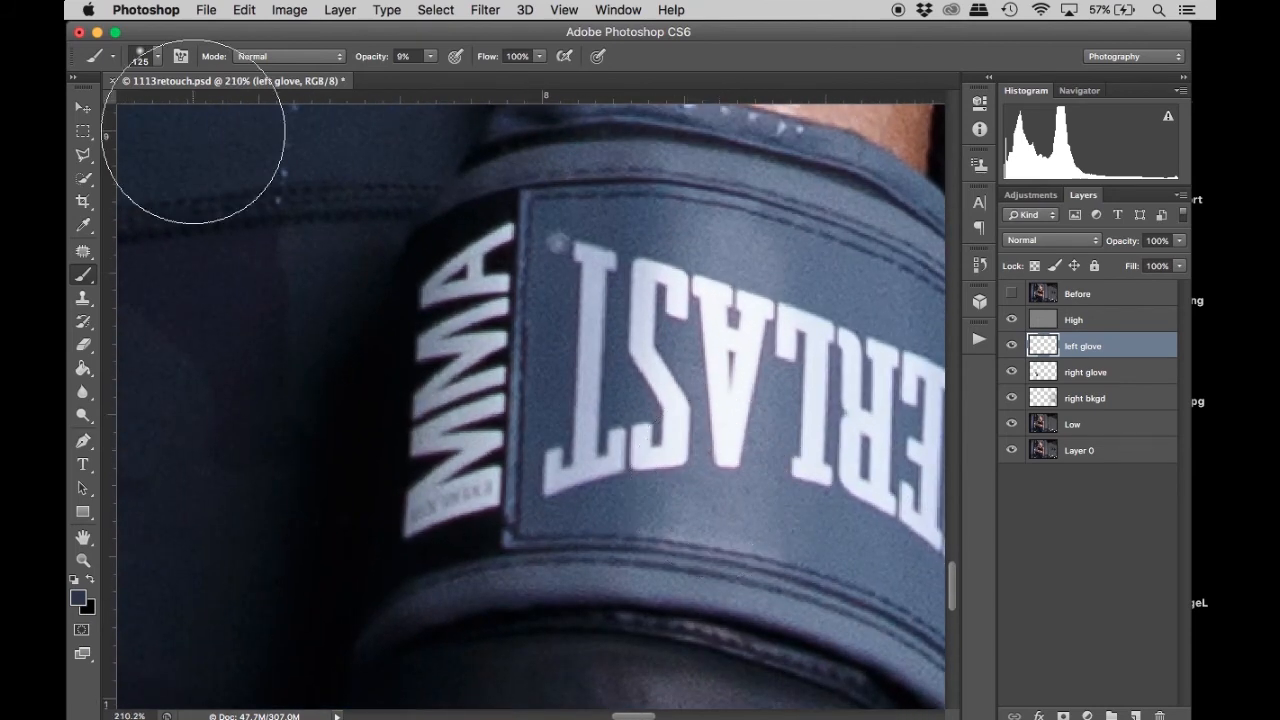
left_click(83, 155)
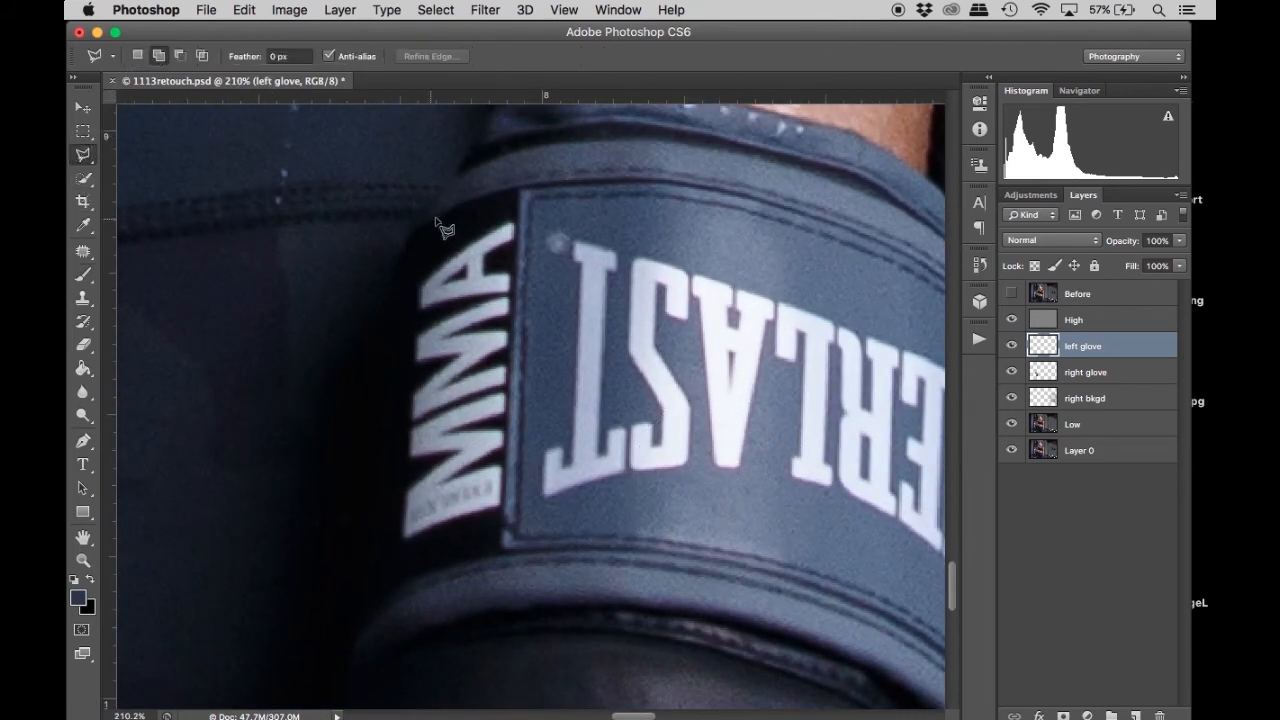
left_click(519, 194)
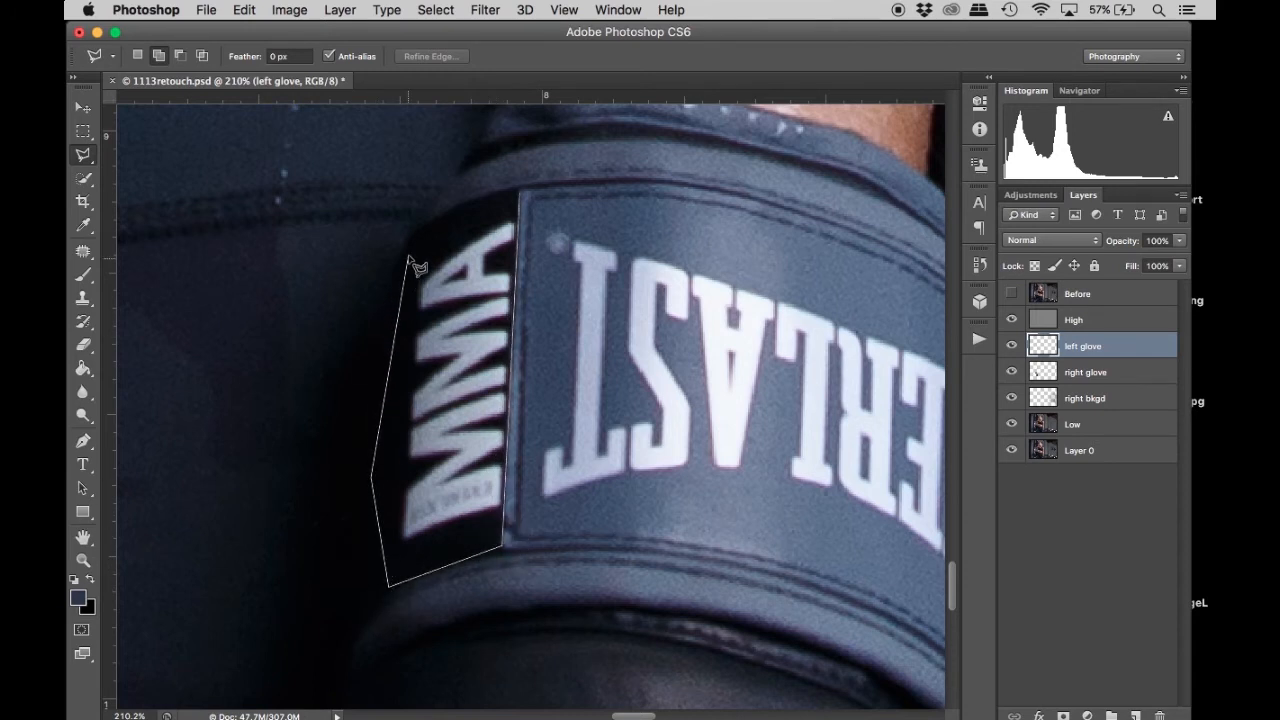
left_click(520, 194)
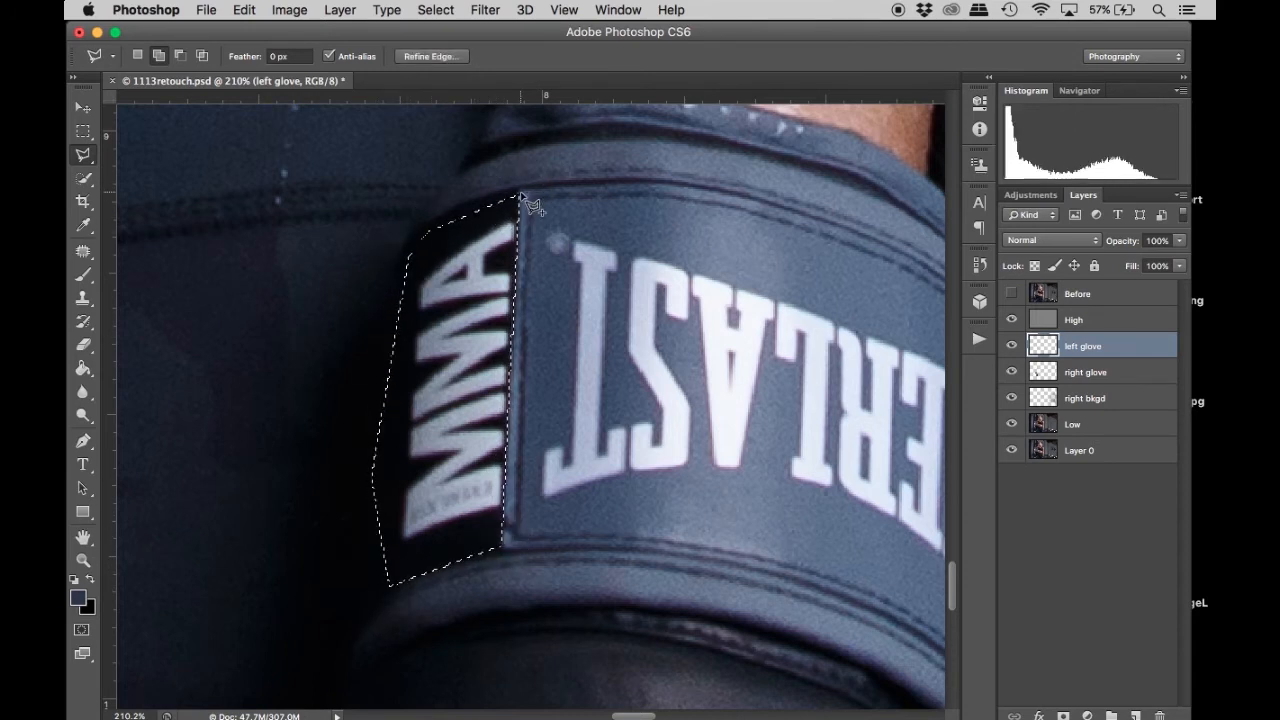
On a new layer above High, paint the selected MMA panel solid black with the brush at 100% opacity.
key("b")
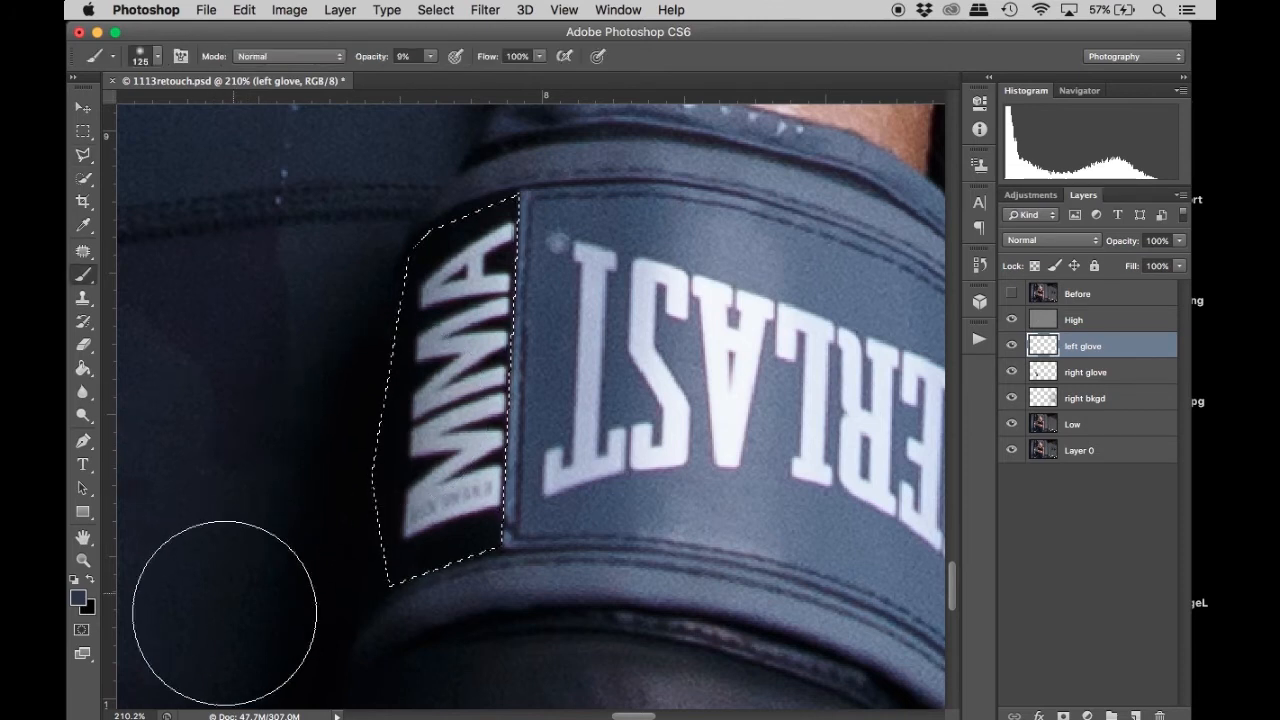
left_click(91, 580)
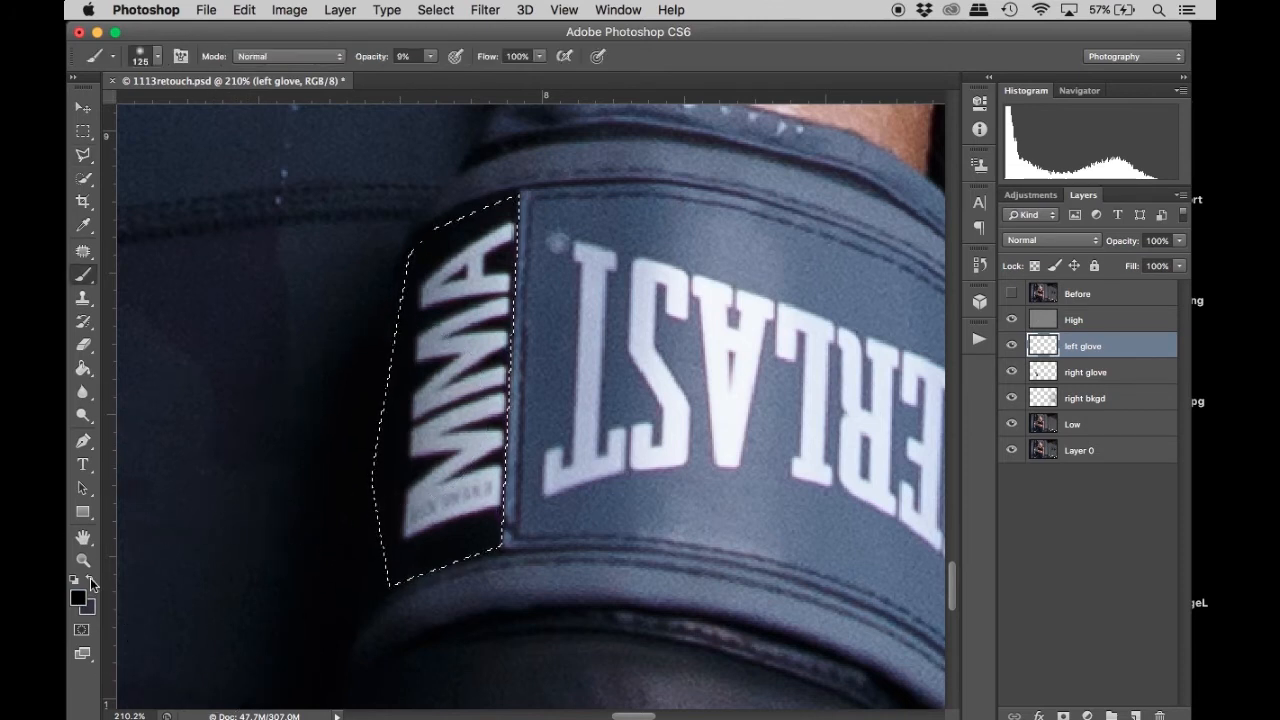
left_click(1079, 323)
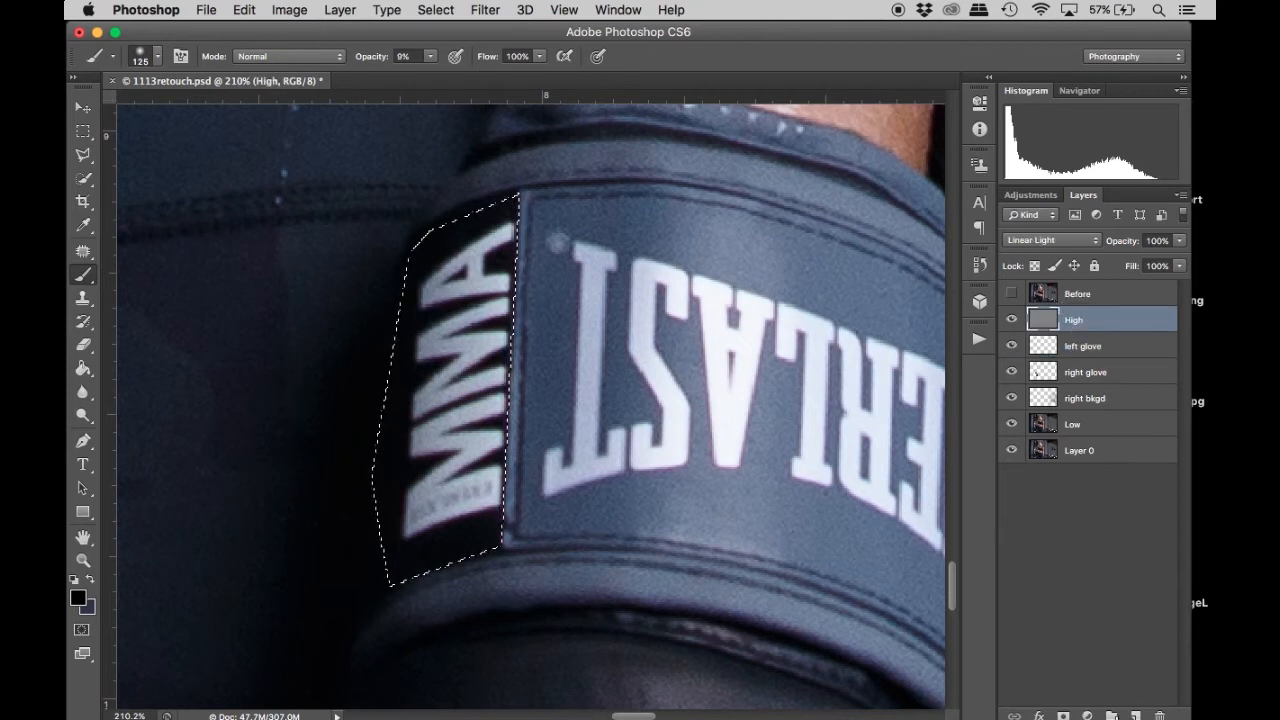
left_click(1136, 716)
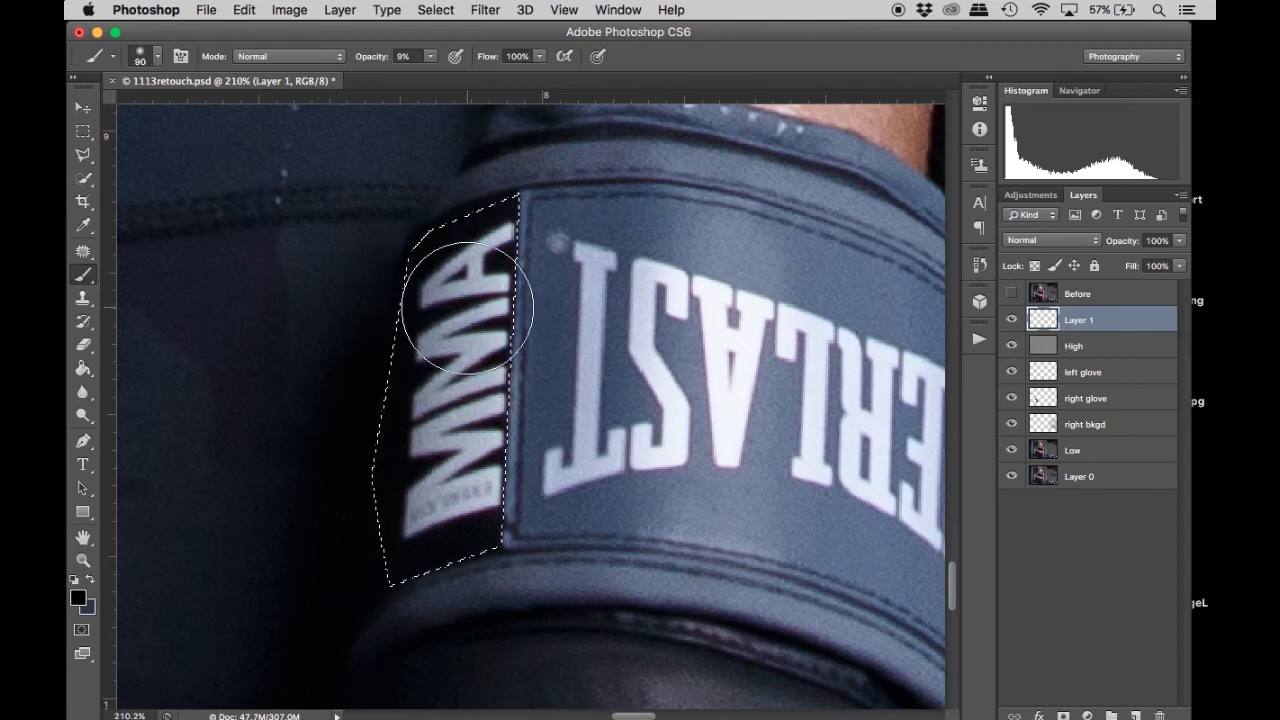
left_click(431, 56)
left_click_drag(437, 78, 530, 95)
mouse_move(509, 258)
left_mouse_down()
mouse_move(476, 414)
mouse_move(426, 495)
mouse_move(509, 381)
left_mouse_up()
Try the black paint layer beneath High, return it above High, and clear the selection.
left_click_drag(1087, 330, 1081, 371)
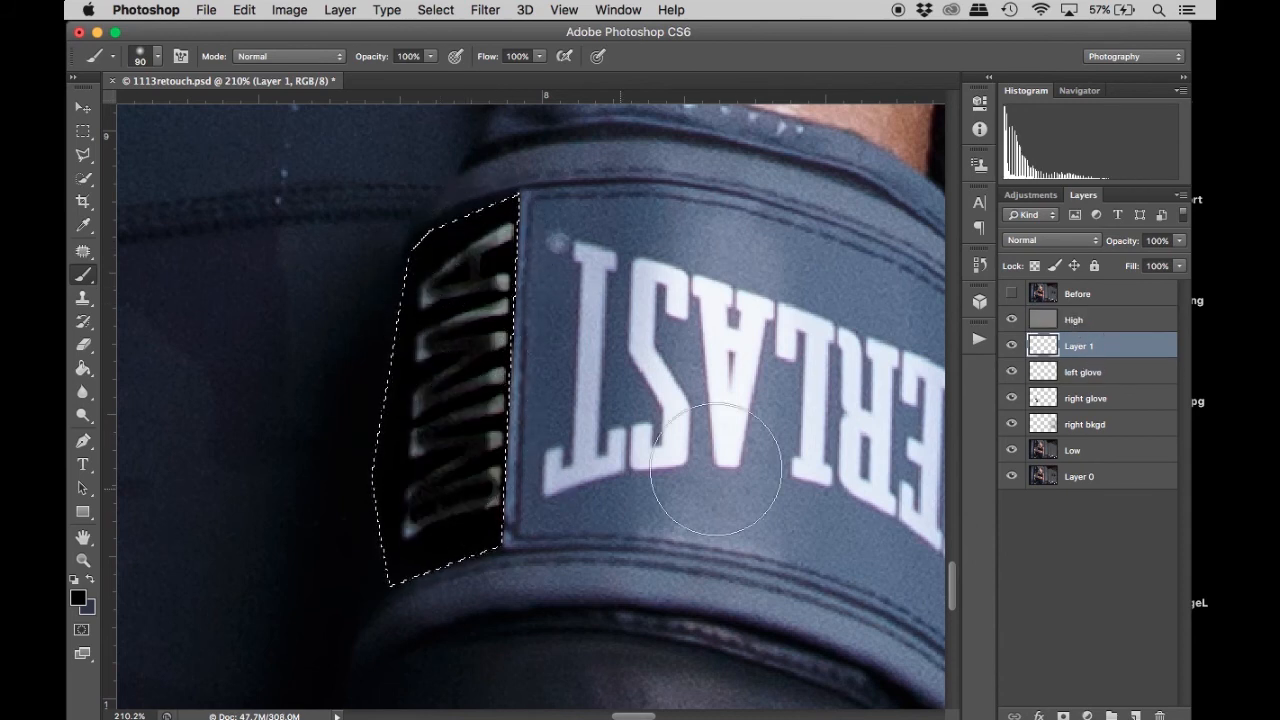
left_click_drag(1088, 347, 1081, 319)
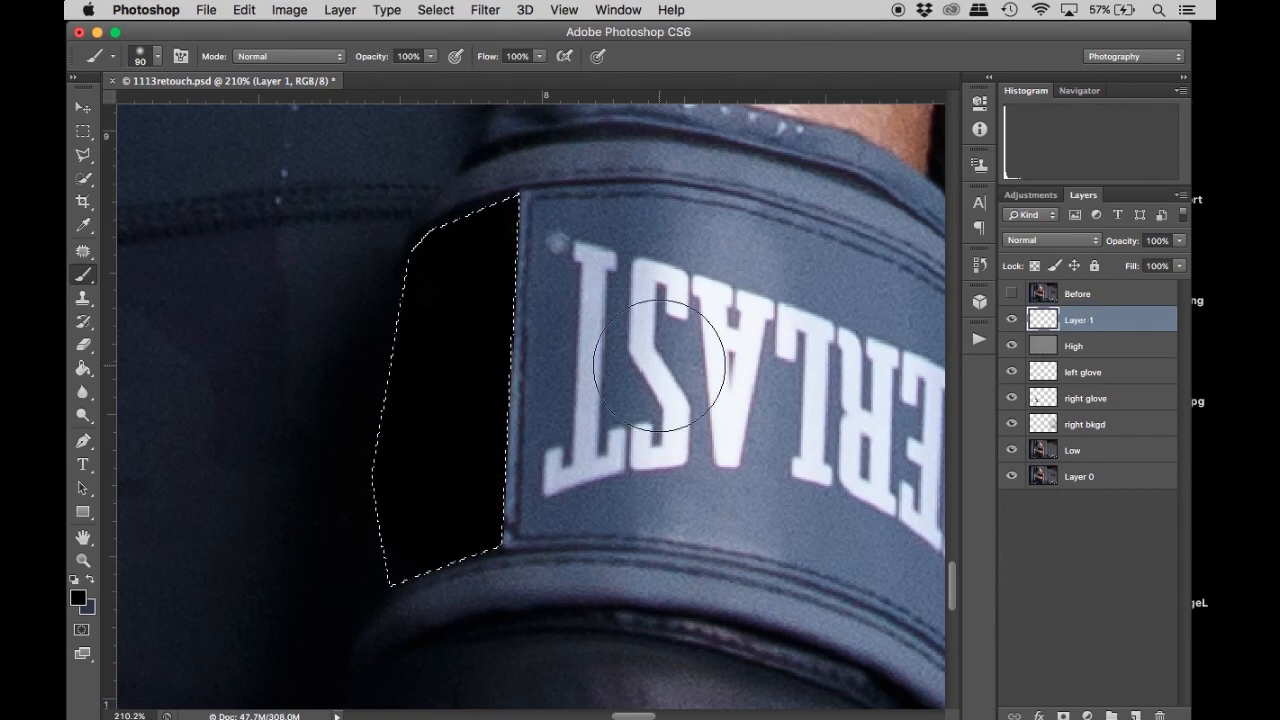
key("super+d")
Rename the black paint layer "black left glove".
scroll(738, 405, "down", 10)
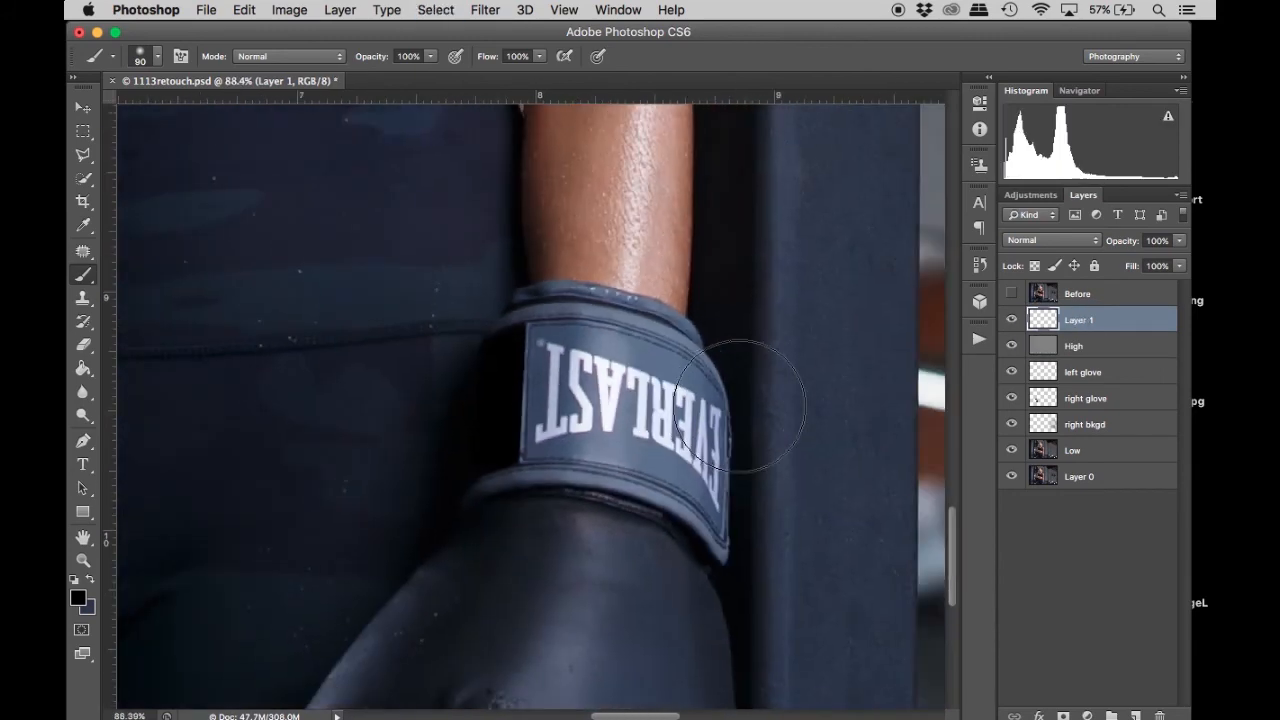
scroll(620, 517, "up", 5)
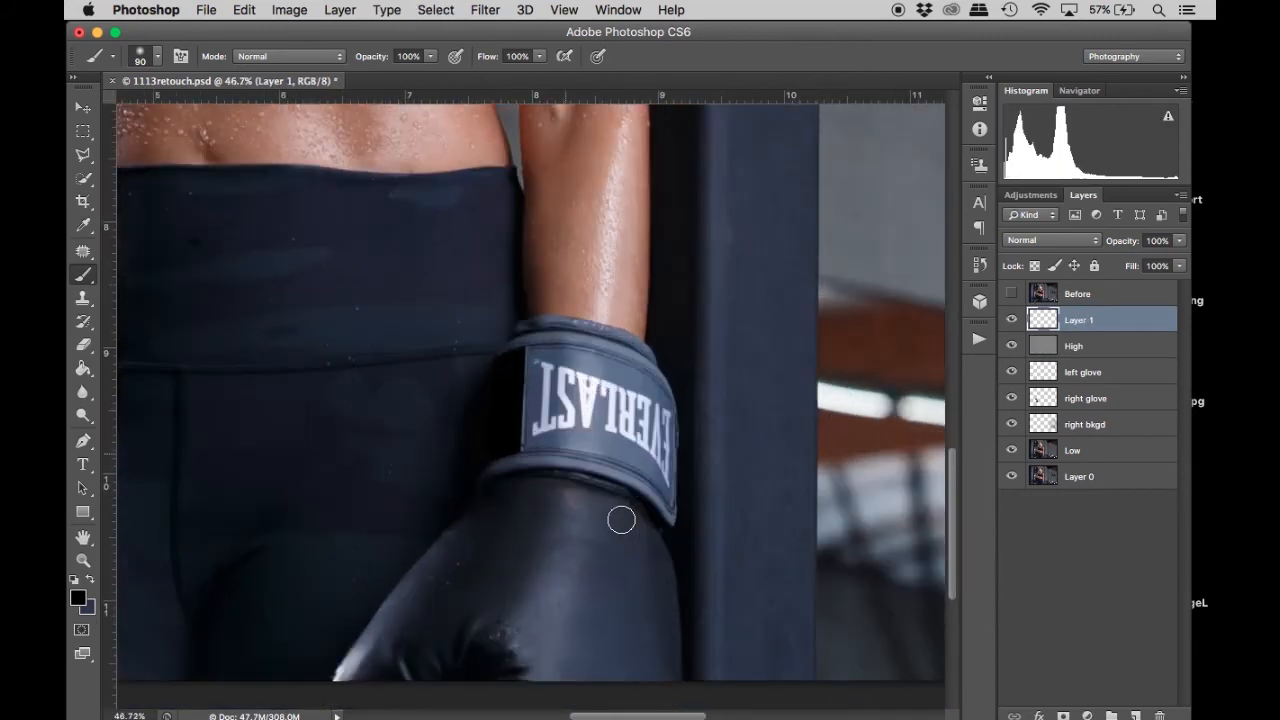
double_click(1079, 320)
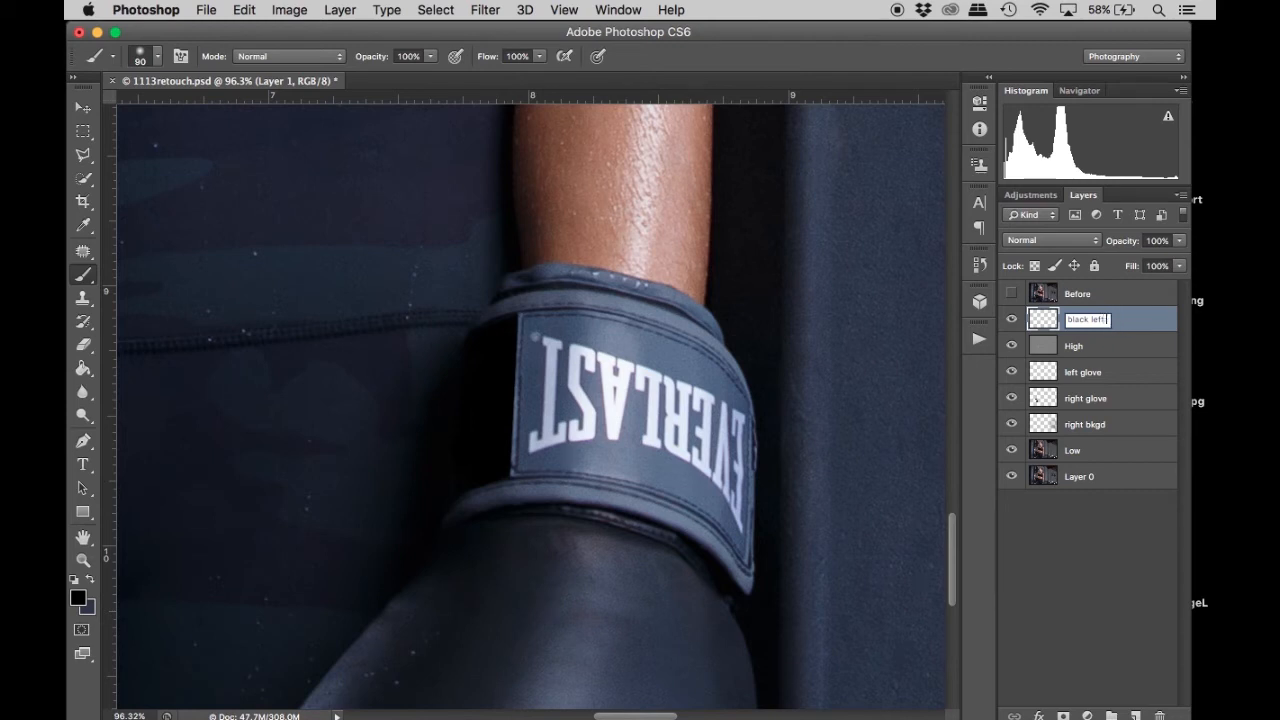
key("Return")
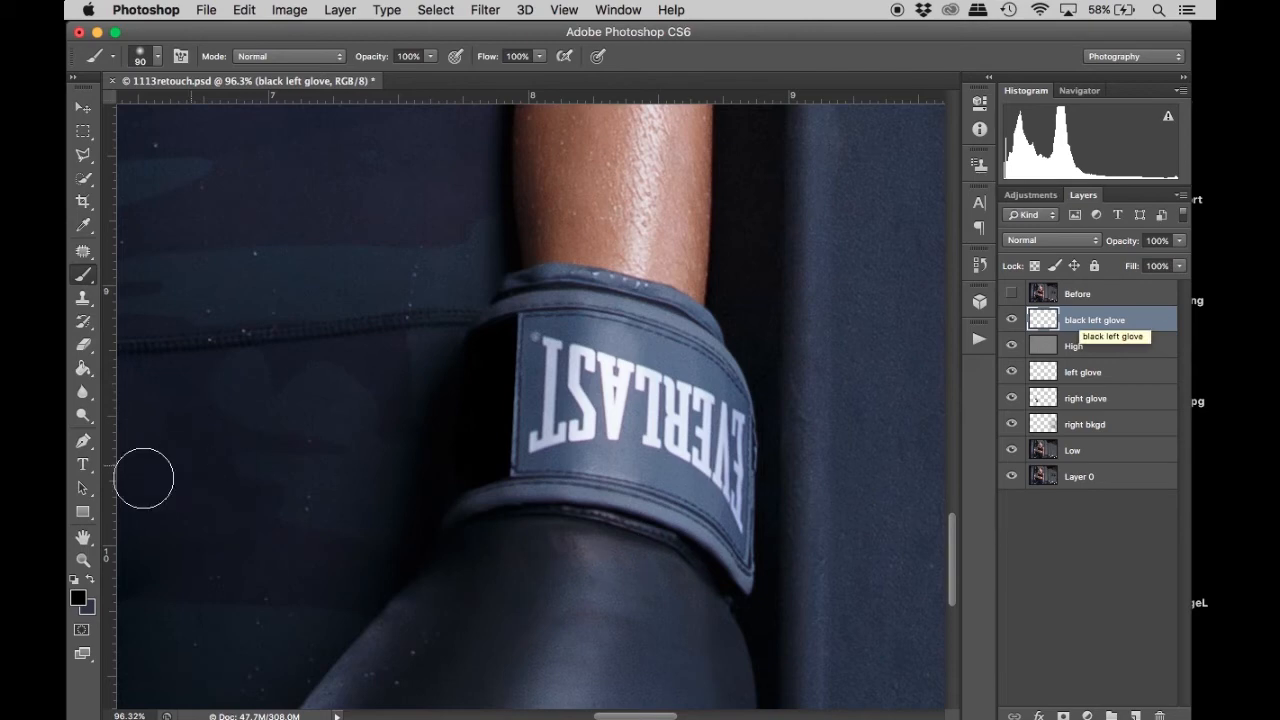
Examine the cuff's Everlast lettering at 200% with the High layer hidden and shown.
left_click(83, 560)
left_click(693, 437)
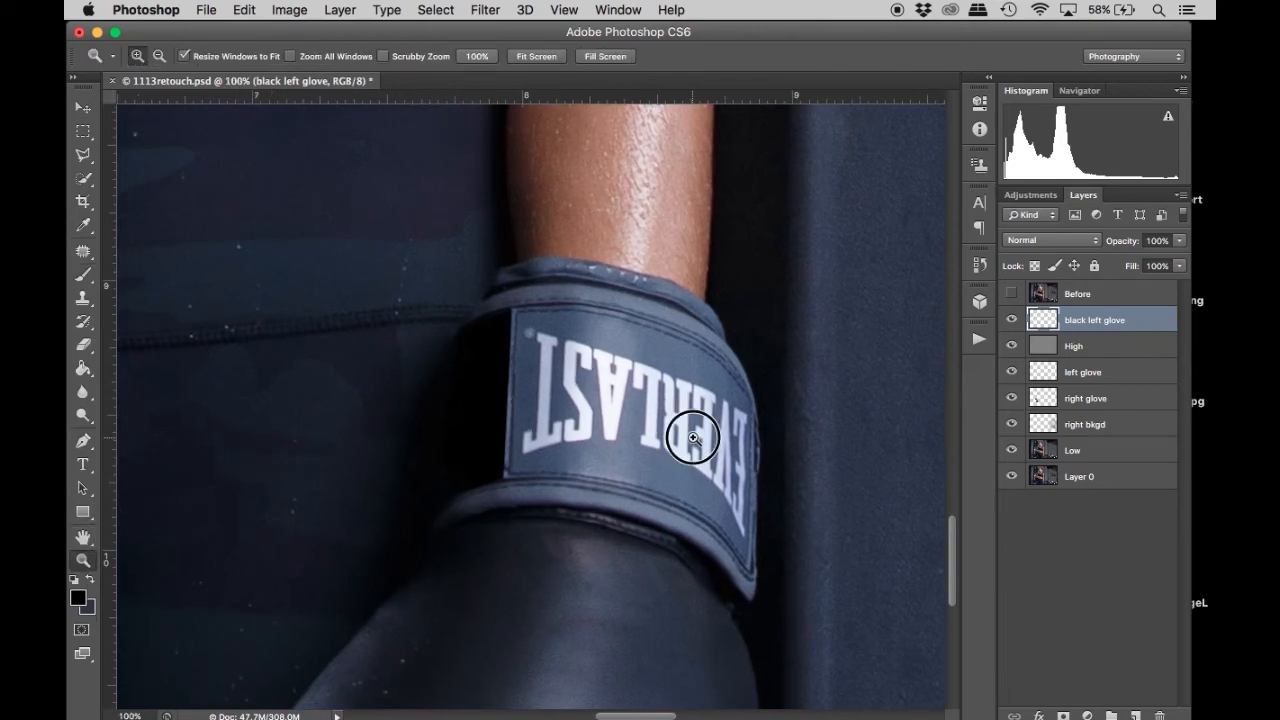
left_click(693, 437)
left_click(693, 437)
left_click(693, 437, "alt")
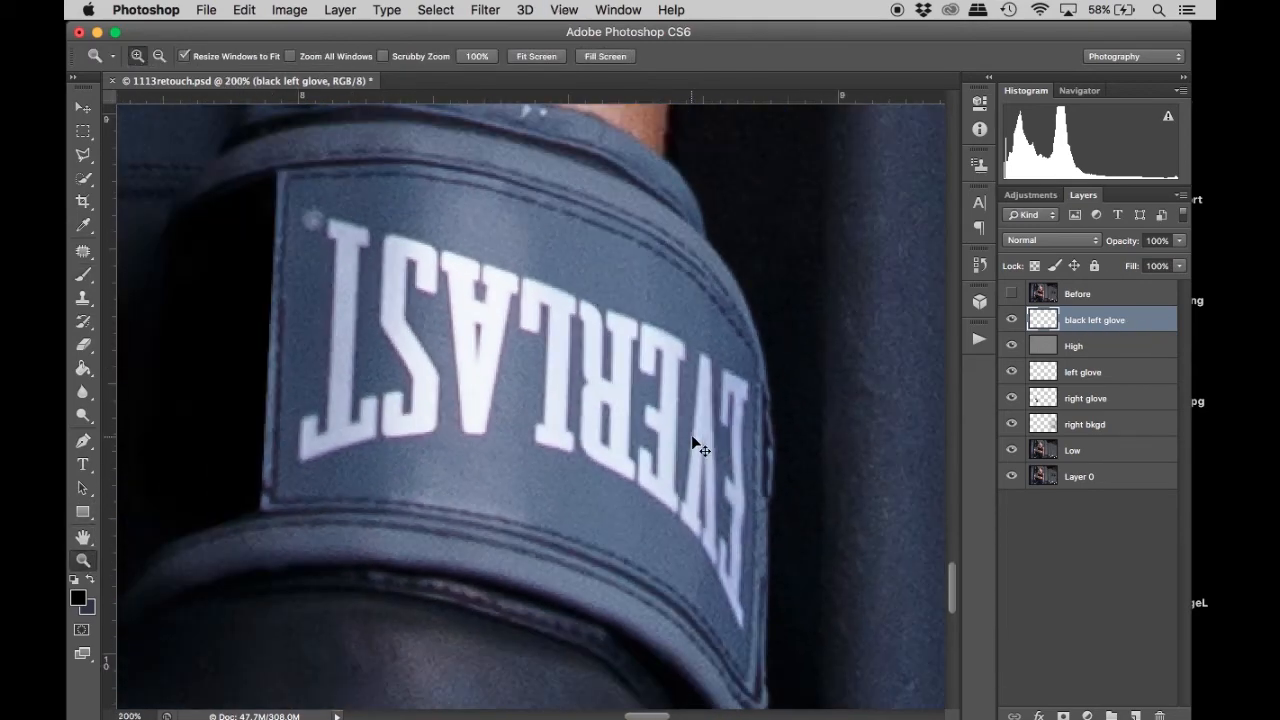
scroll(693, 437, "down", 2)
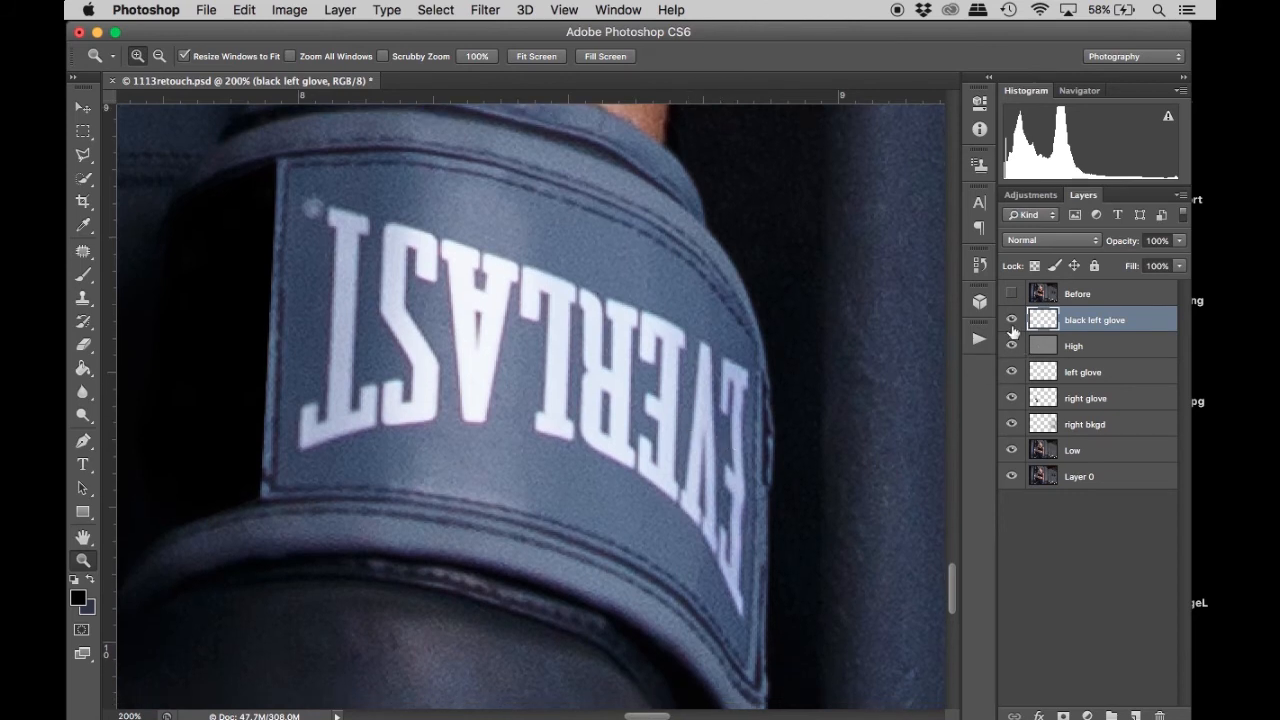
left_click(1012, 346)
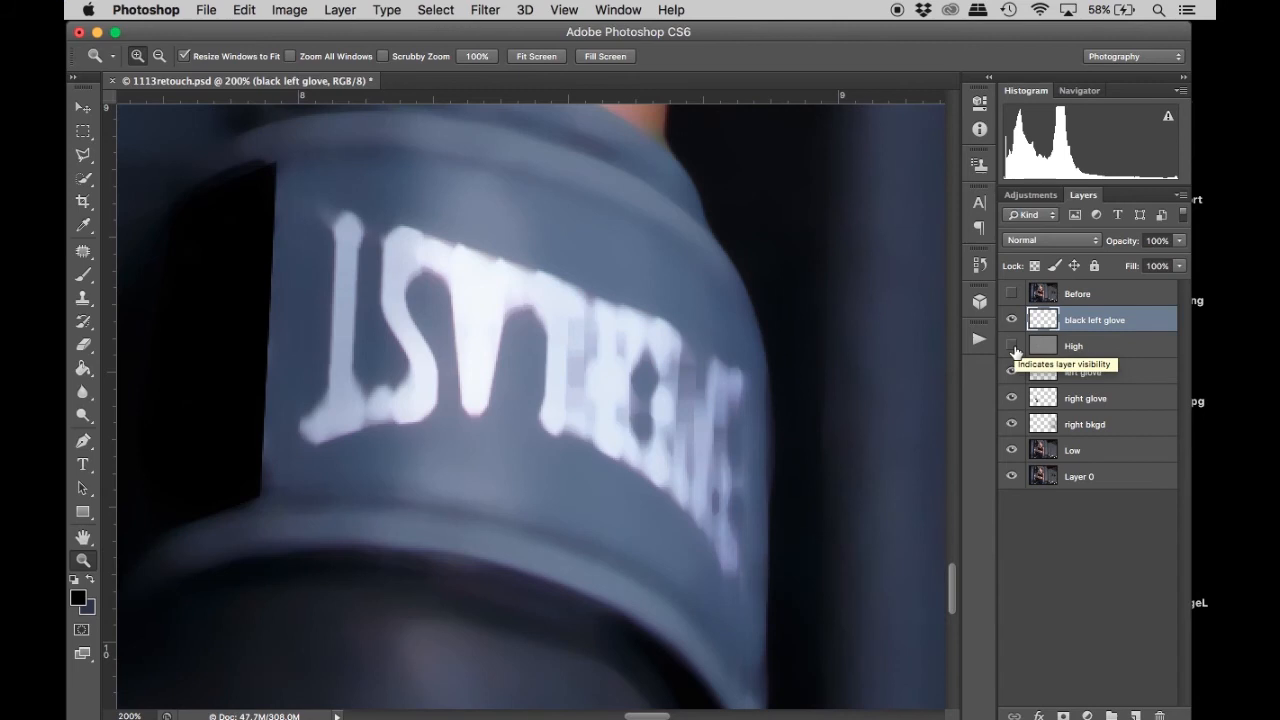
left_click(1012, 346)
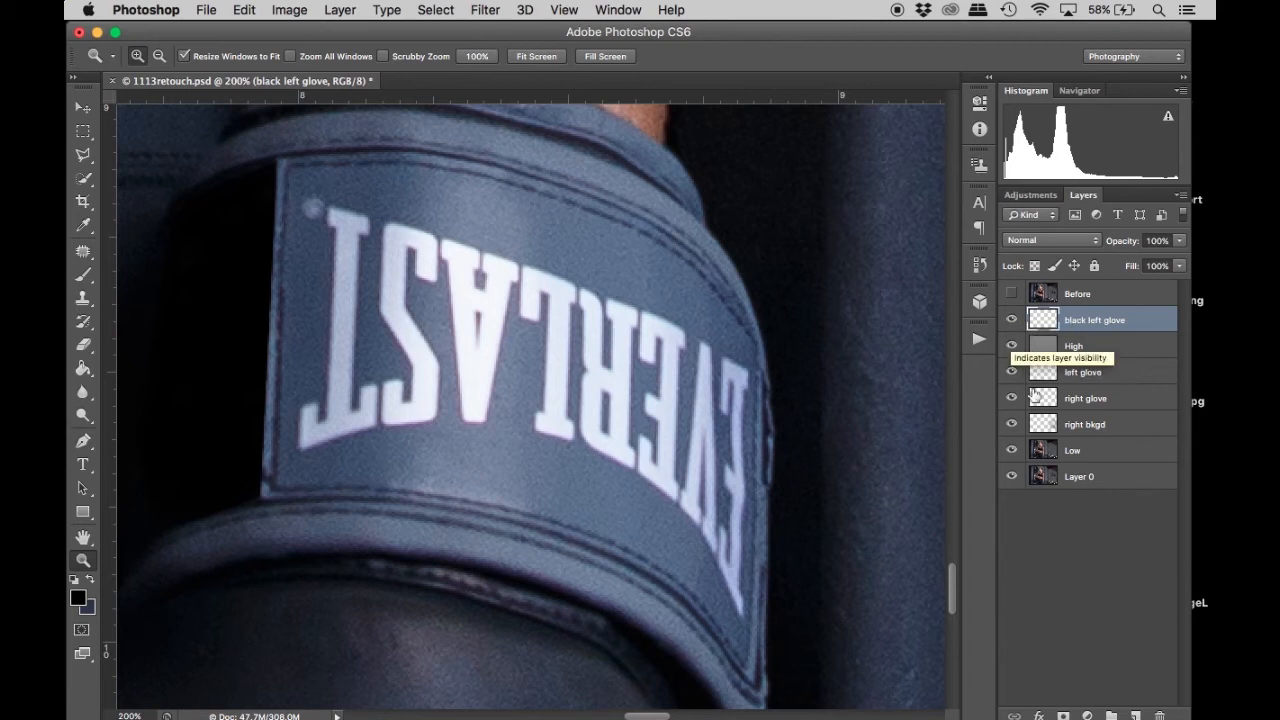
left_click(1044, 372)
left_click(1012, 346)
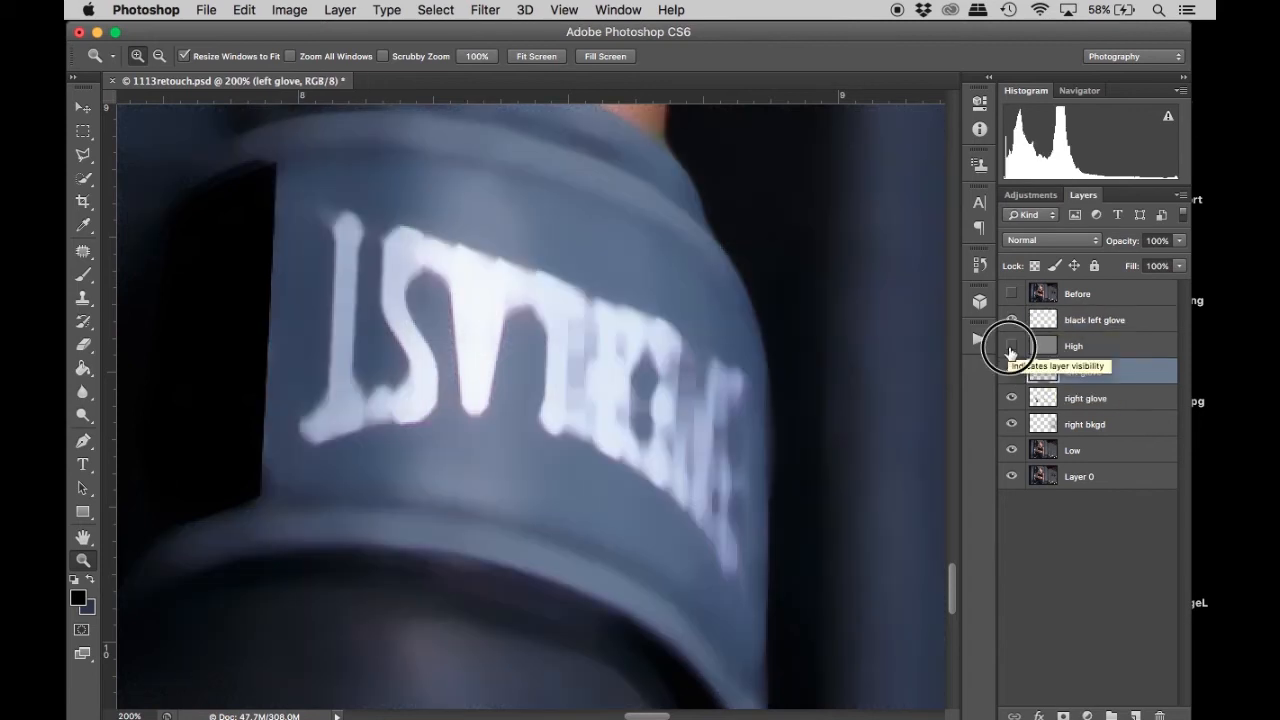
left_click(1012, 346)
With the High layer active, trace a pen path along the upper and outer stitching of the cuff's Everlast patch.
left_click(1049, 349)
key("p")
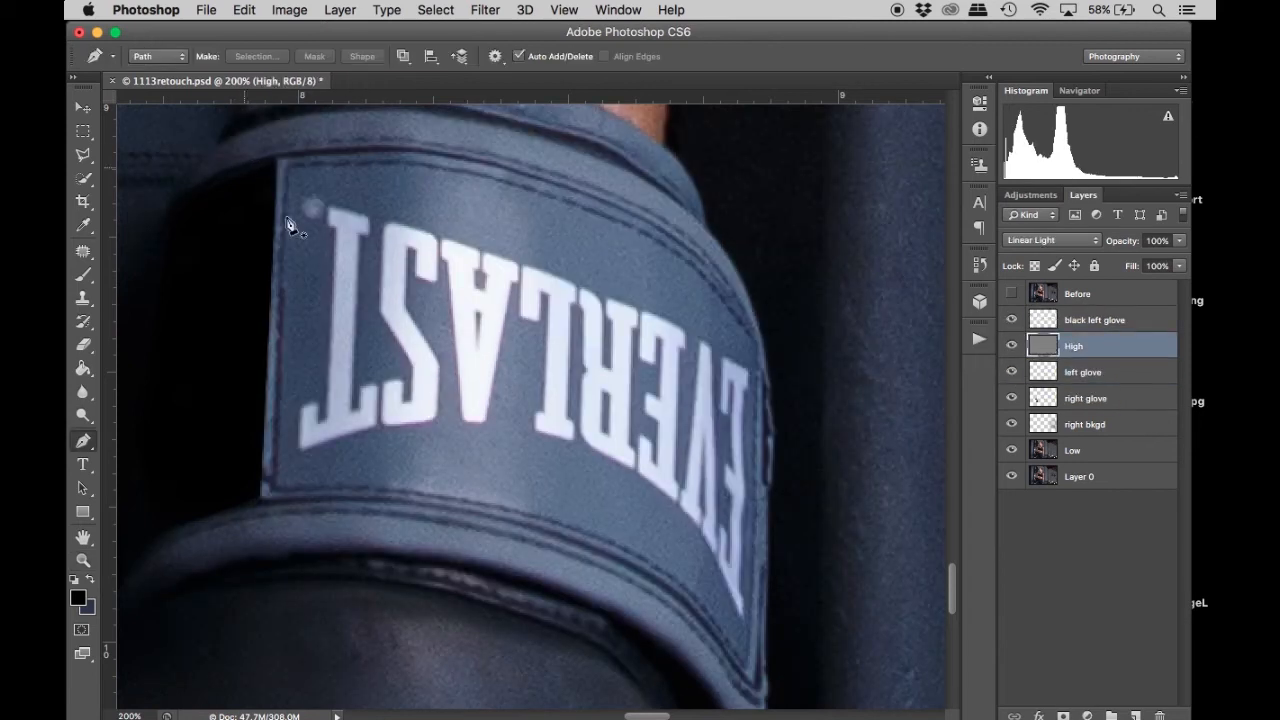
left_click(290, 176)
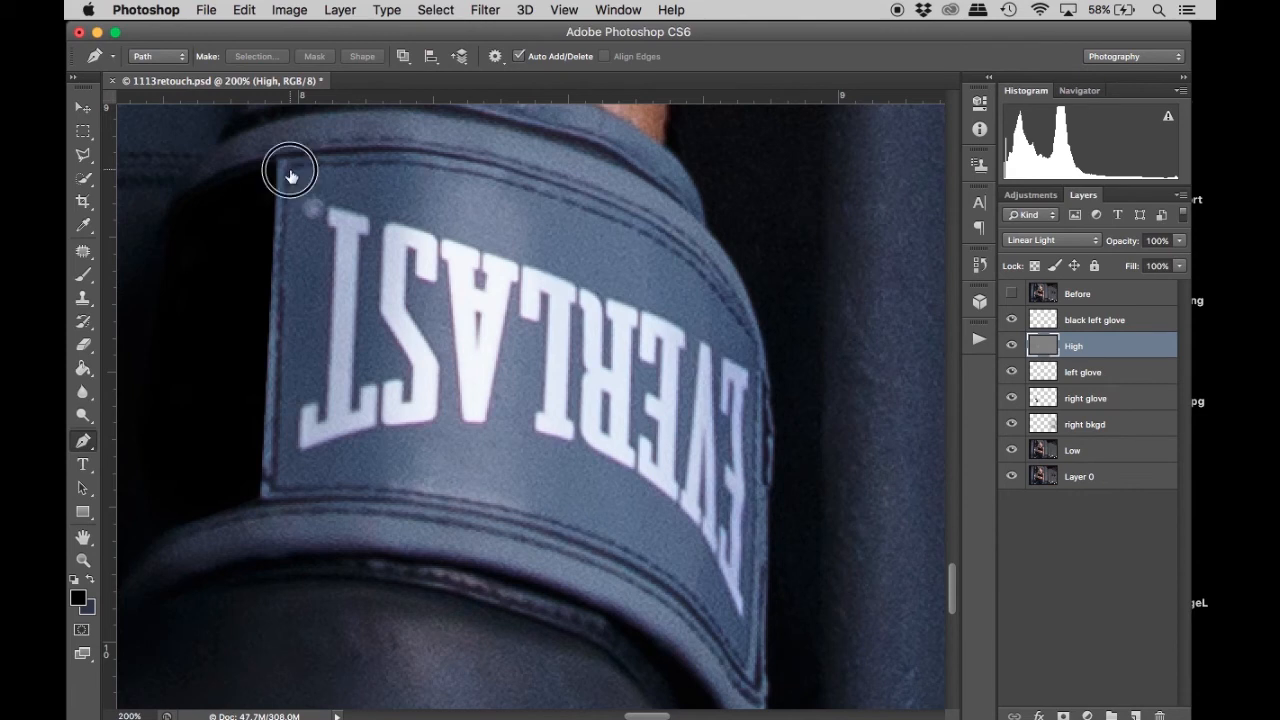
left_click_drag(756, 343, 900, 560)
left_click(756, 344, "alt")
left_click(745, 669)
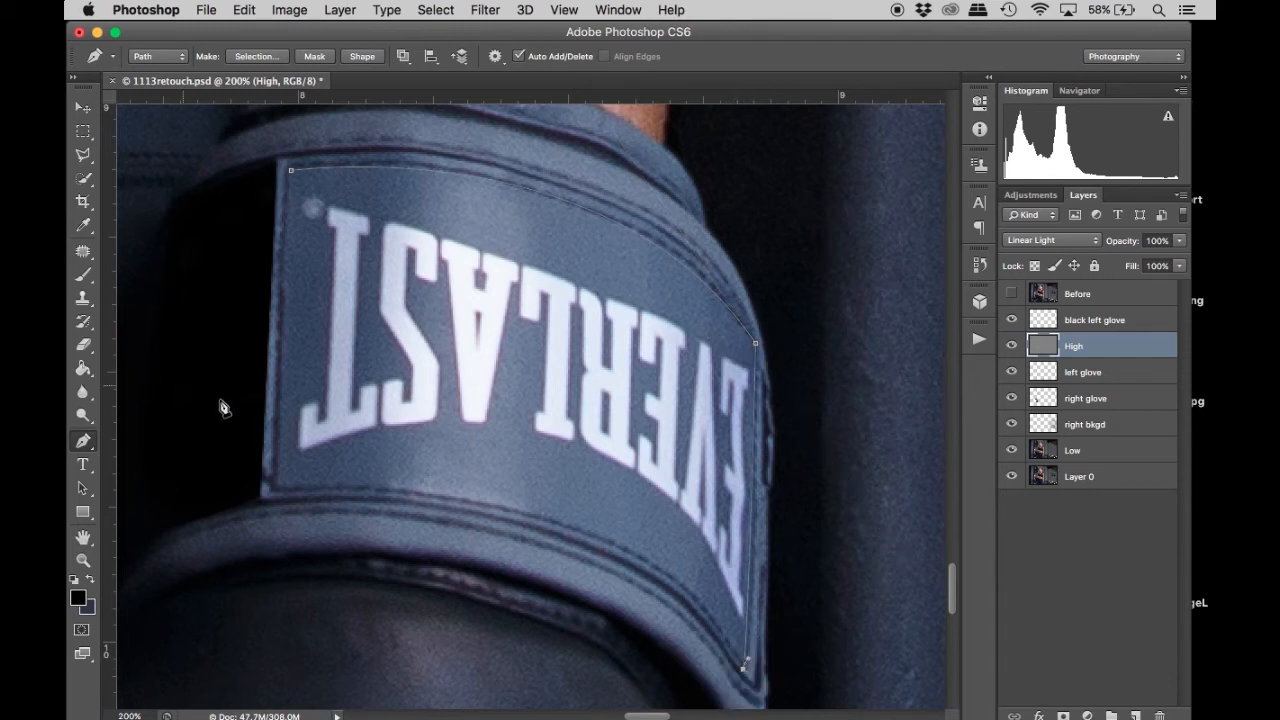
Continue the pen path along the patch's lower edge to its inner corner and close it at the starting point.
left_click_drag(275, 485, 212, 511)
scroll(212, 511, "left", 6)
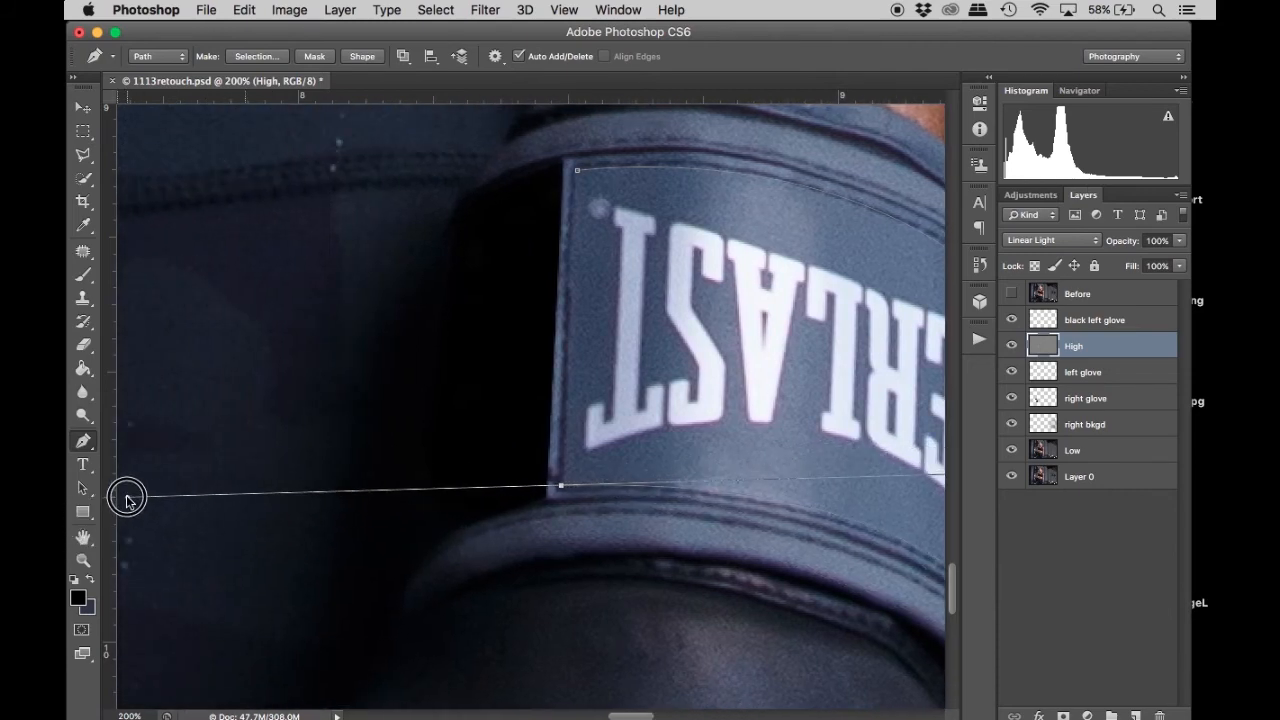
scroll(135, 500, "right", 4)
scroll(135, 500, "down", 2)
key("super+minus")
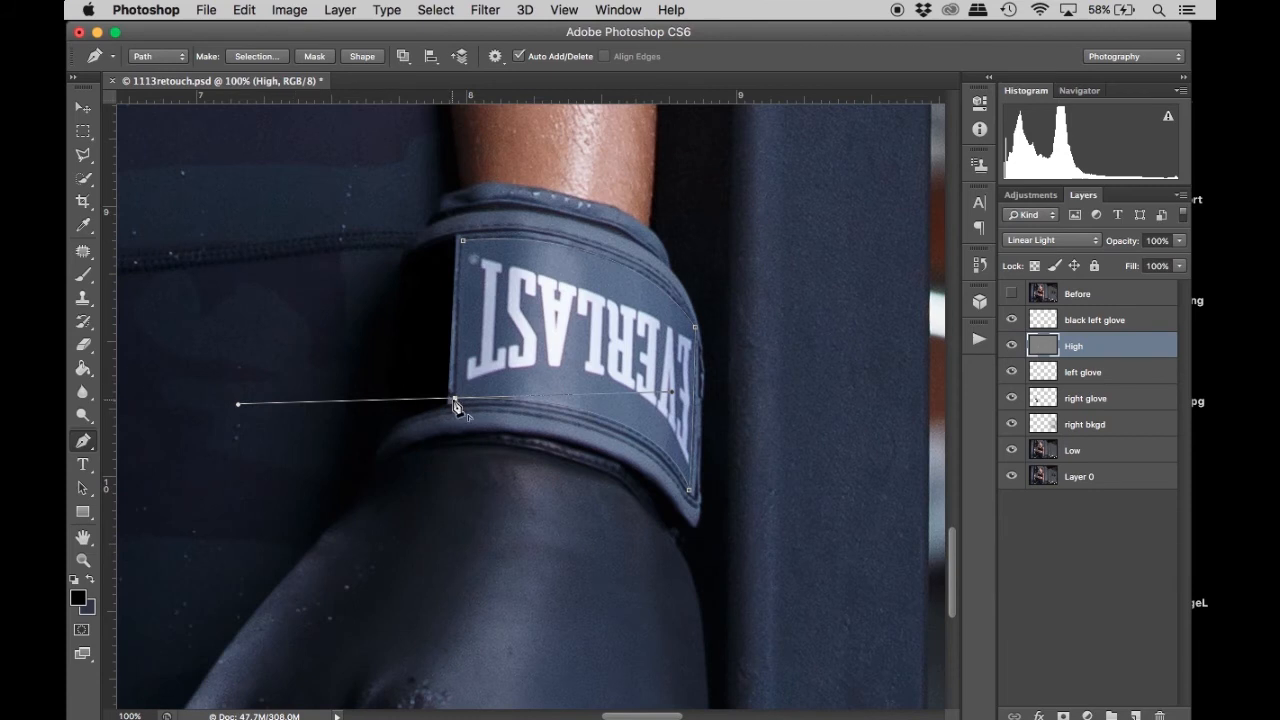
key("super+z")
left_click(462, 240)
Convert the closed path around the cuff patch into a selection, then hide the High layer with the left glove layer active.
left_click(595, 343)
right_click(595, 343)
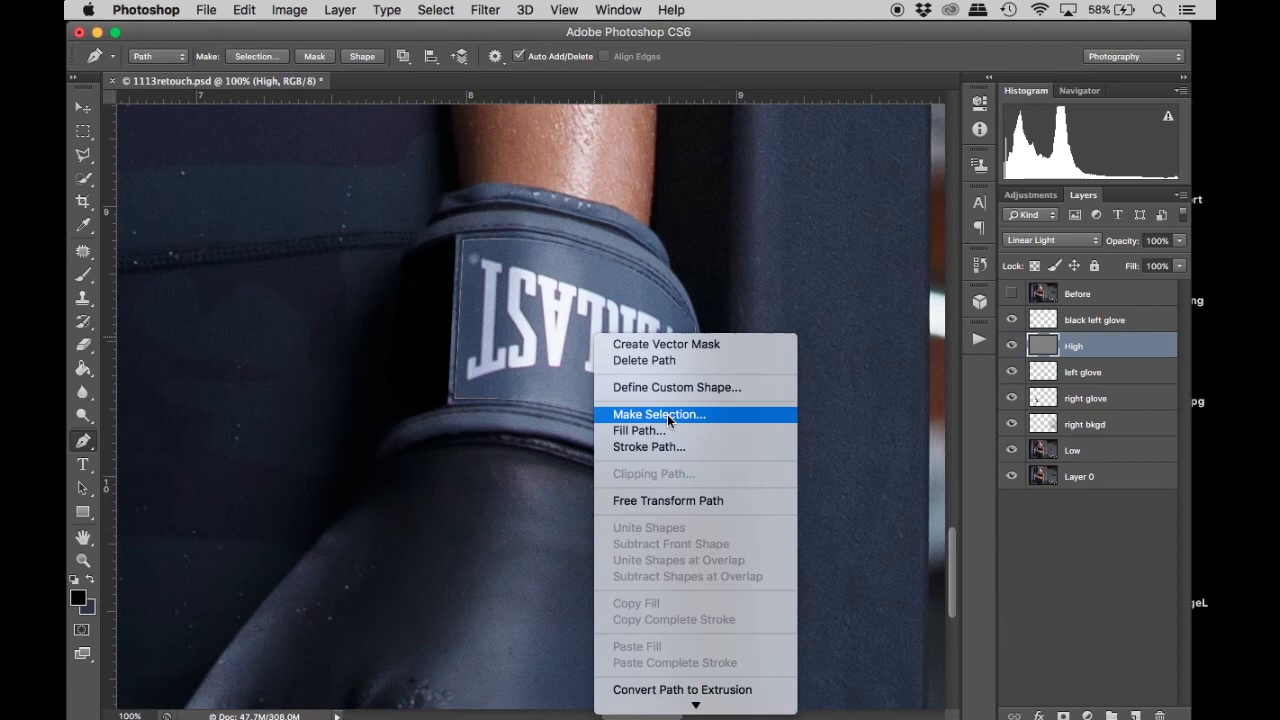
left_click(620, 414)
key("Return")
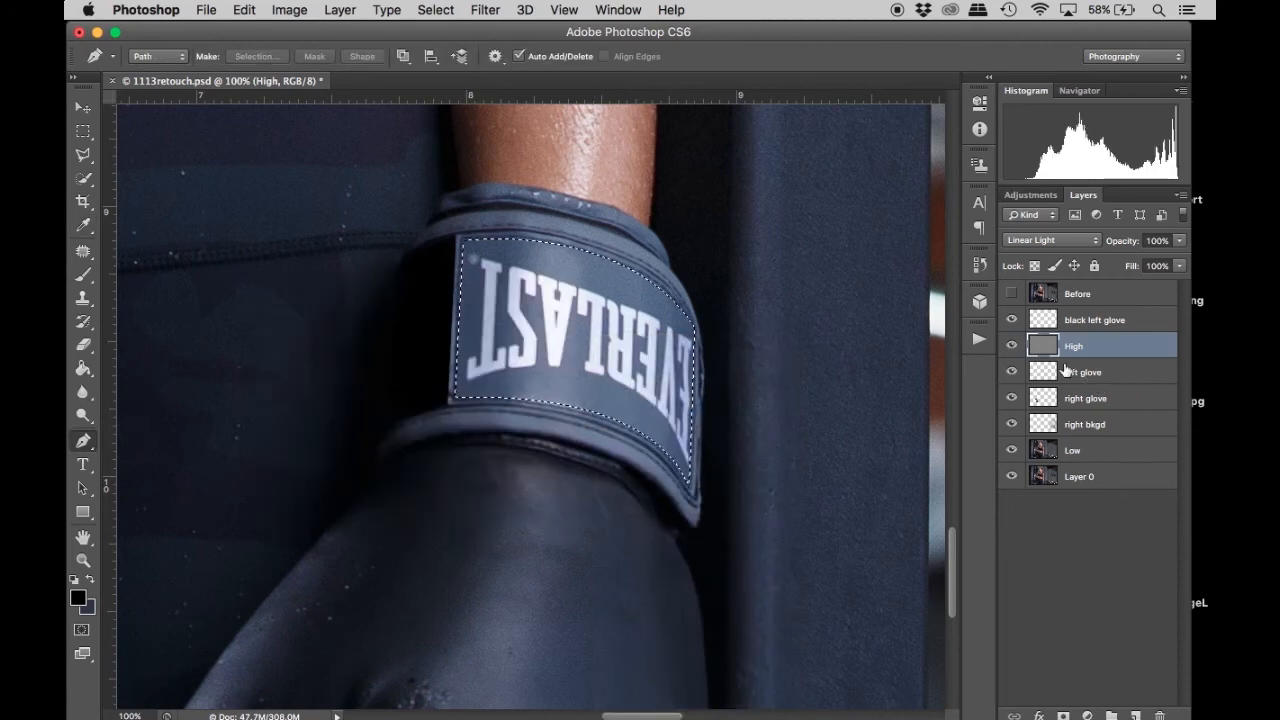
left_click(1012, 345)
left_click(1043, 372)
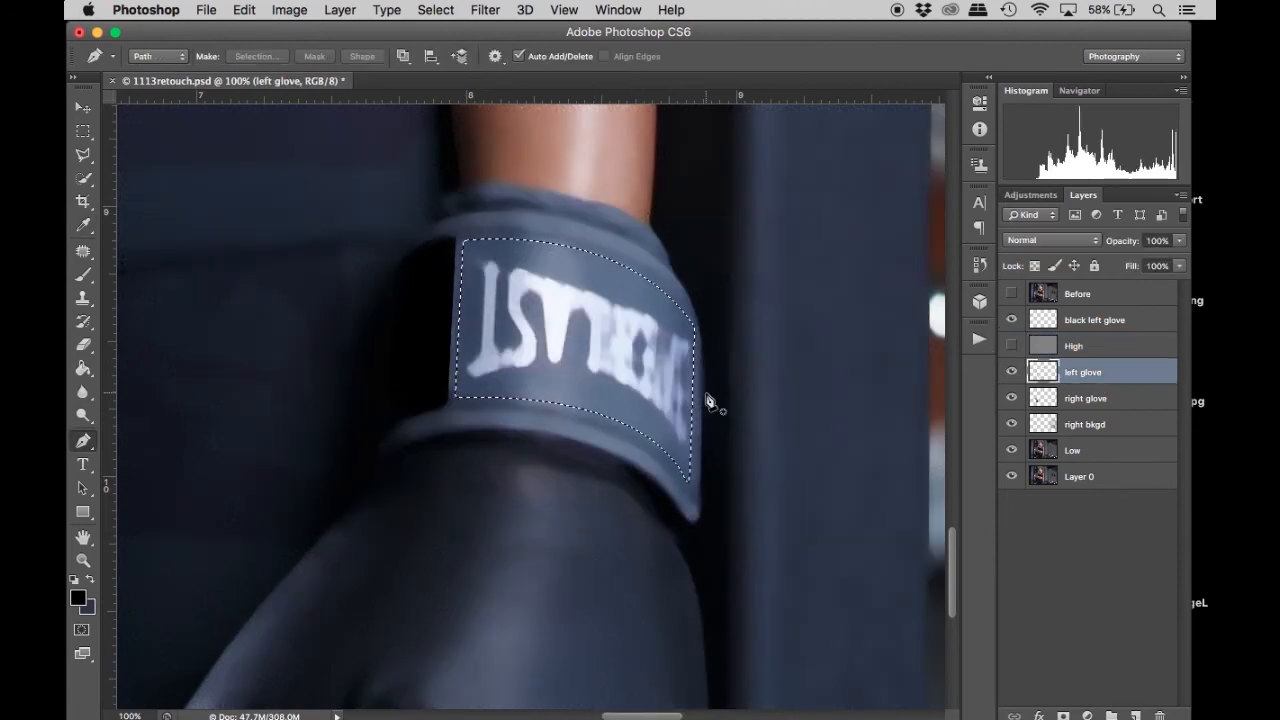
Paint sampled light blue-grey over the central letters of the cuff patch with a soft 90 px brush, raising its opacity to 73%.
scroll(705, 400, "up", 3)
key("b")
left_click(605, 372, "alt")
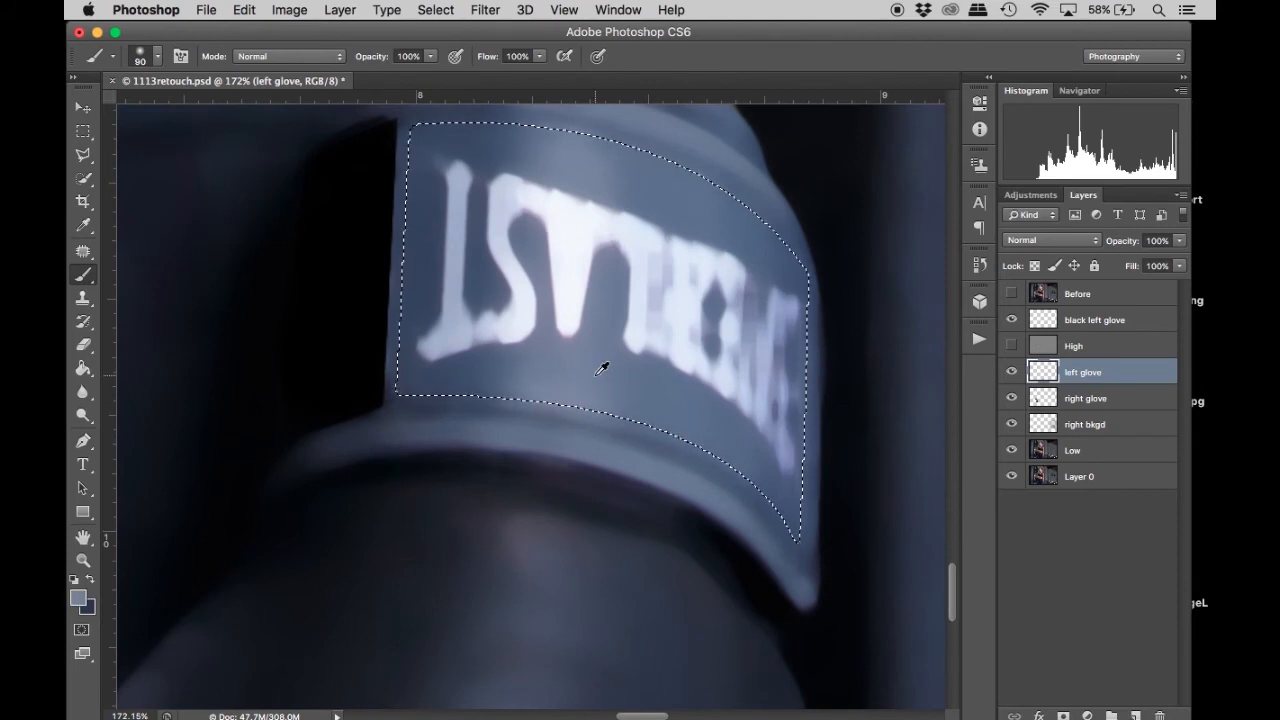
left_click_drag(430, 57, 397, 71)
mouse_move(639, 339)
left_mouse_down()
mouse_move(582, 279)
mouse_move(586, 200)
left_mouse_up()
left_click_drag(434, 57, 443, 77)
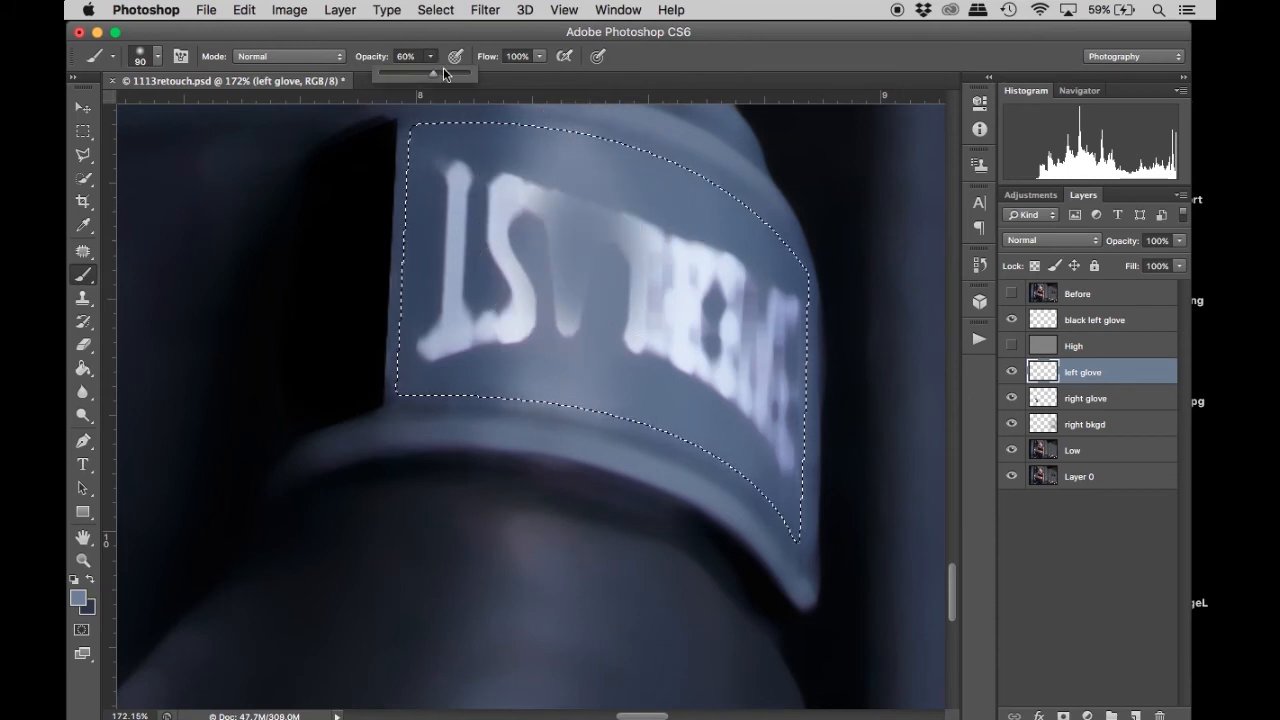
left_click(580, 372, "alt")
mouse_move(600, 385)
left_mouse_down()
mouse_move(571, 317)
mouse_move(563, 180)
mouse_move(620, 201)
mouse_move(586, 311)
left_mouse_up()
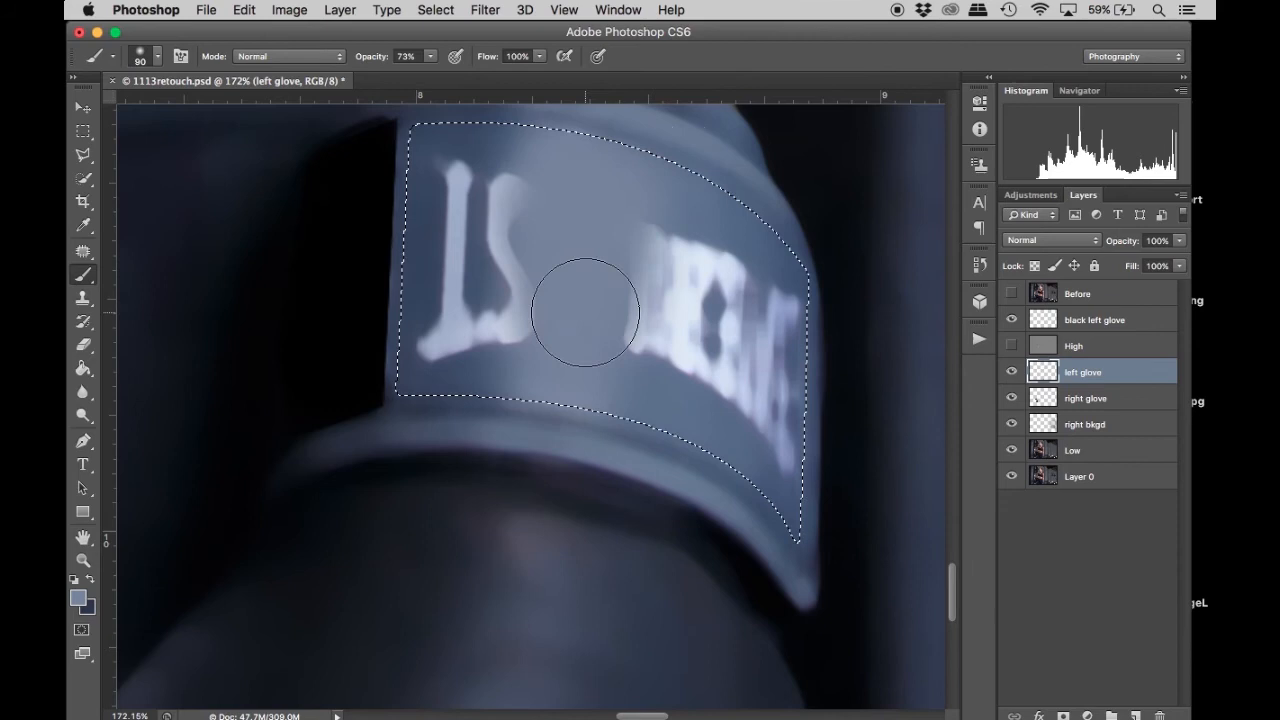
Cover the final S and T on the patch's inner side with darker blue sampled beside the letters.
left_click(414, 200, "alt")
mouse_move(440, 150)
left_mouse_down()
mouse_move(480, 206)
mouse_move(471, 191)
left_mouse_up()
mouse_move(449, 343)
left_mouse_down()
mouse_move(449, 283)
mouse_move(439, 327)
mouse_move(492, 275)
left_mouse_up()
left_click(546, 363, "alt")
key("super+z")
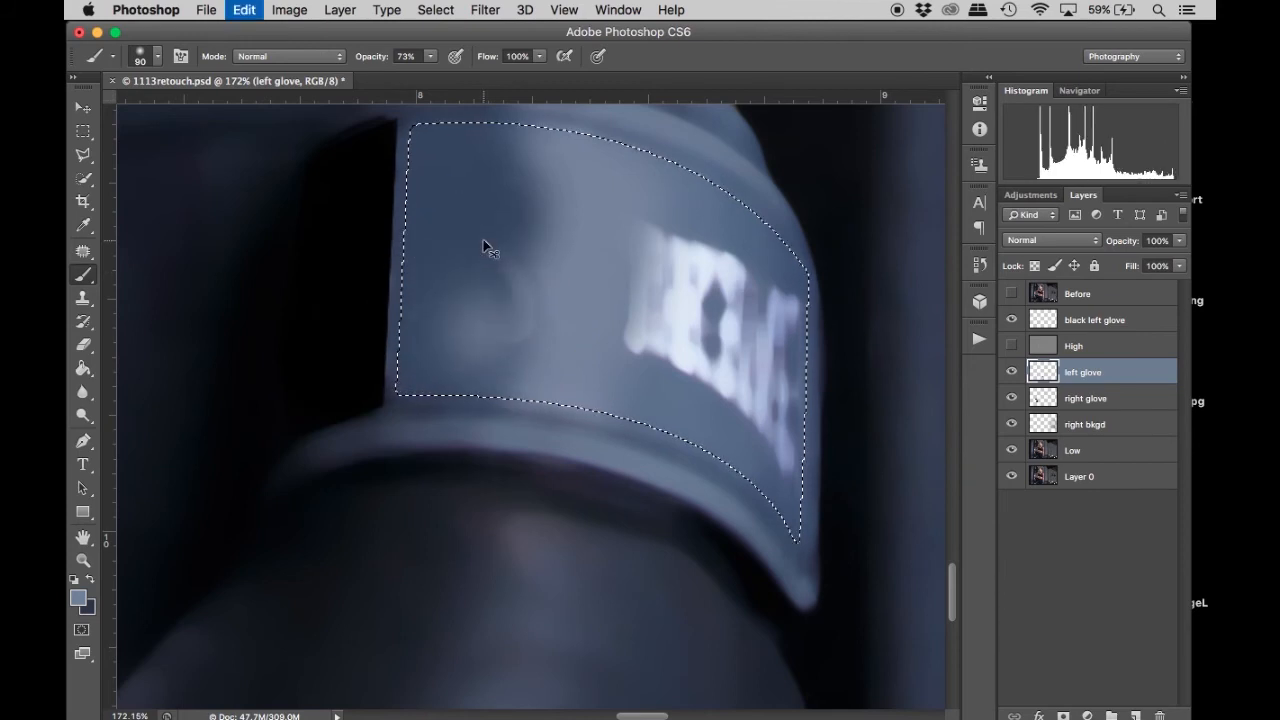
left_click_drag(494, 160, 481, 305, "alt")
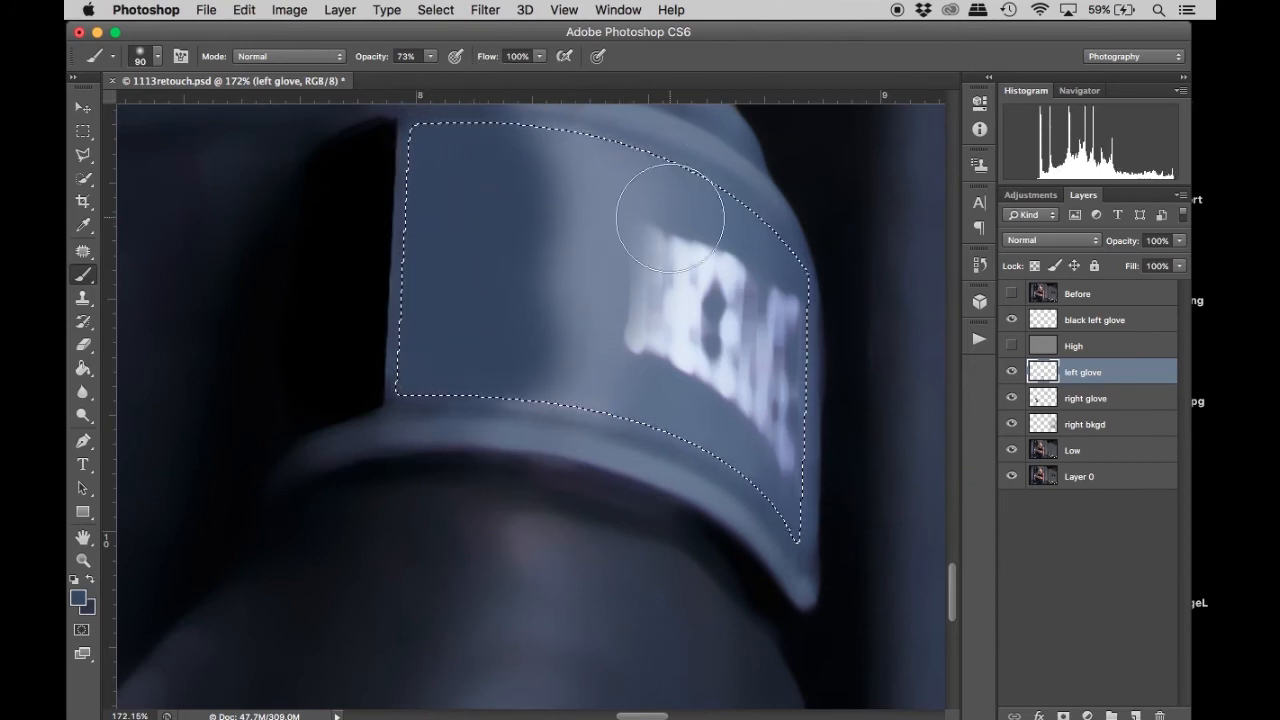
Paint over the remaining blurred letters on the patch's outer side with blue sampled near its outer edge.
left_click(762, 257, "alt")
mouse_move(762, 270)
left_mouse_down()
mouse_move(814, 414)
mouse_move(783, 420)
mouse_move(740, 358)
left_mouse_up()
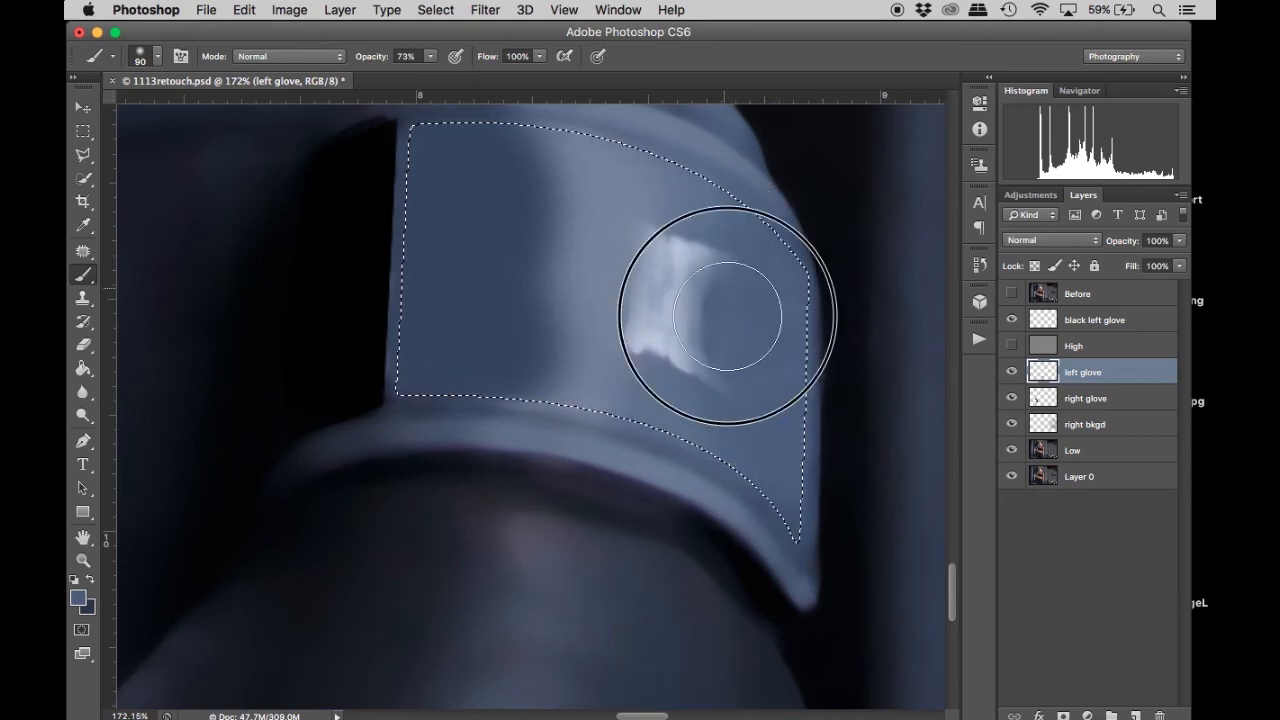
left_click_drag(673, 312, 674, 232)
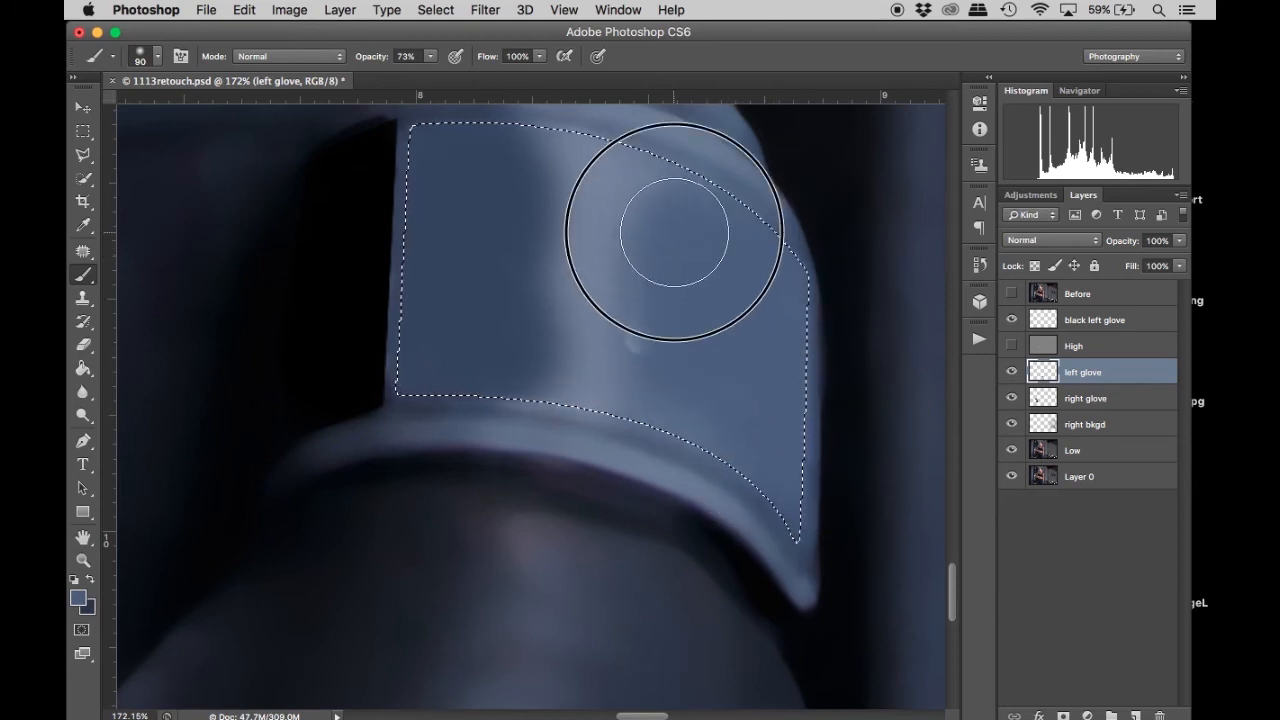
left_click_drag(664, 343, 681, 335)
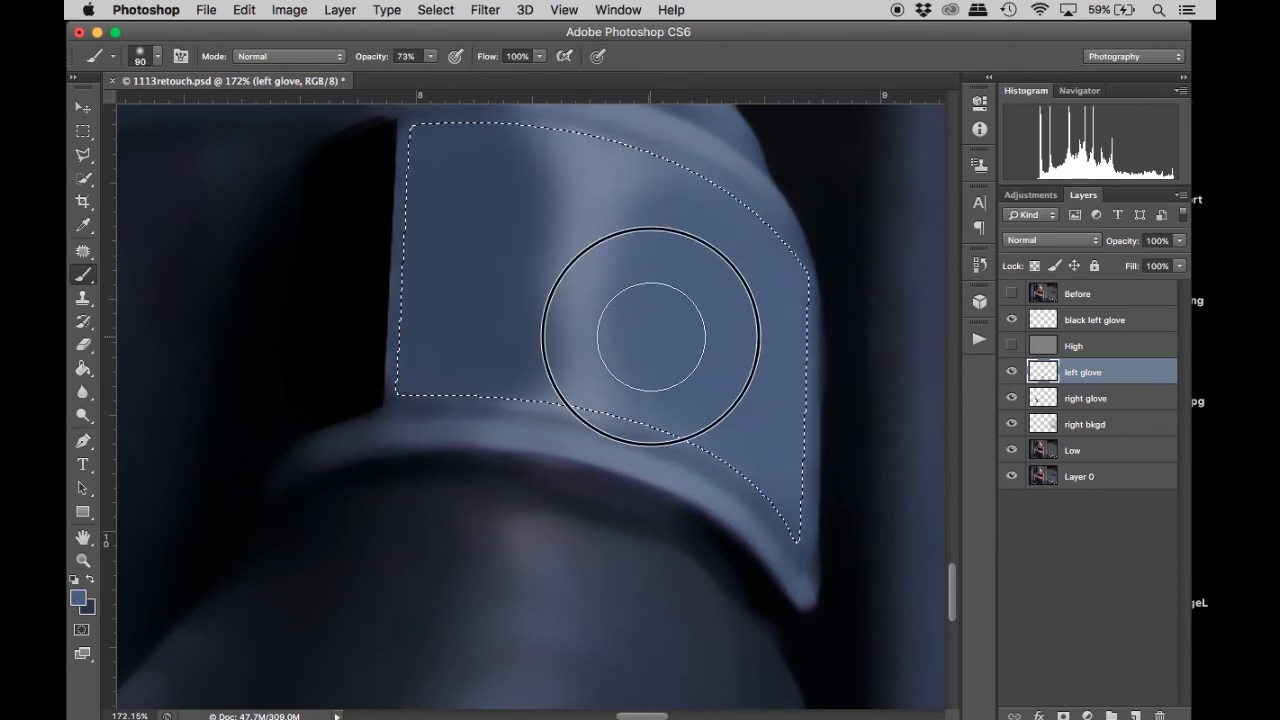
Widen the light vertical highlight in the middle of the patch with light blue at 51% and 29% brush opacity.
left_click(430, 56)
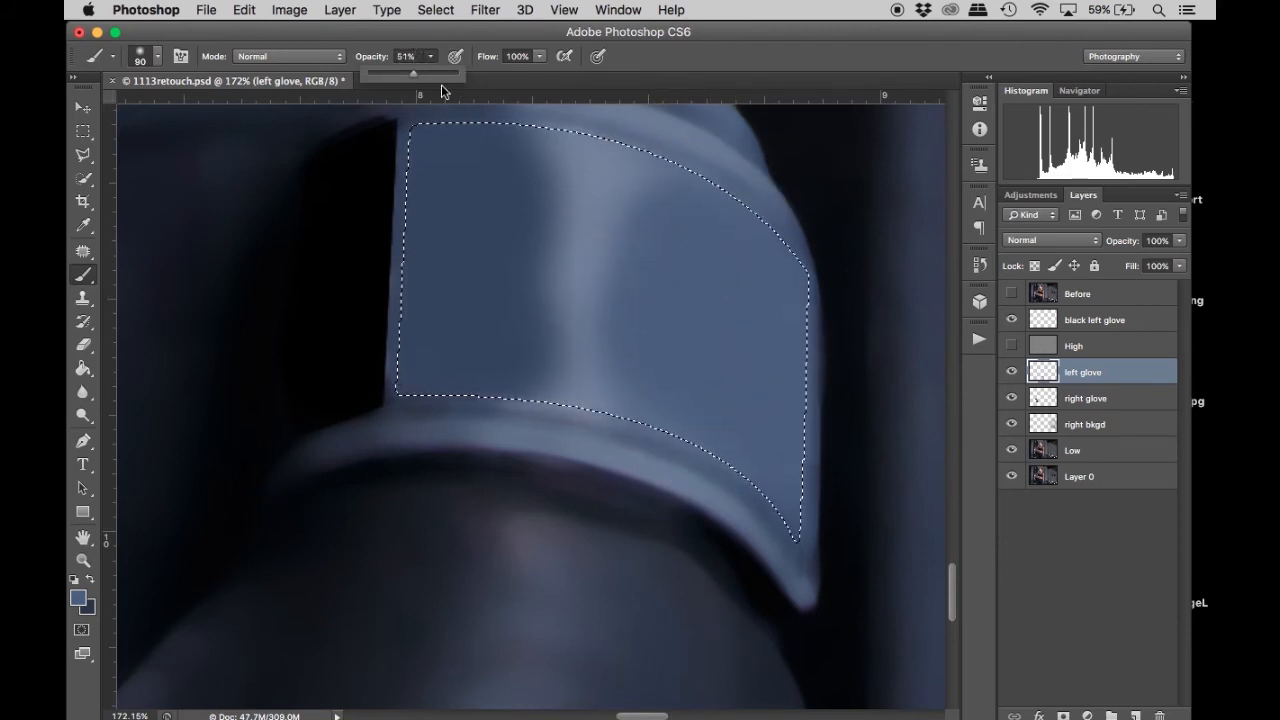
left_click(566, 184)
mouse_move(547, 334)
left_mouse_down()
mouse_move(555, 264)
mouse_move(572, 357)
mouse_move(586, 337)
mouse_move(591, 354)
mouse_move(597, 283)
left_mouse_up()
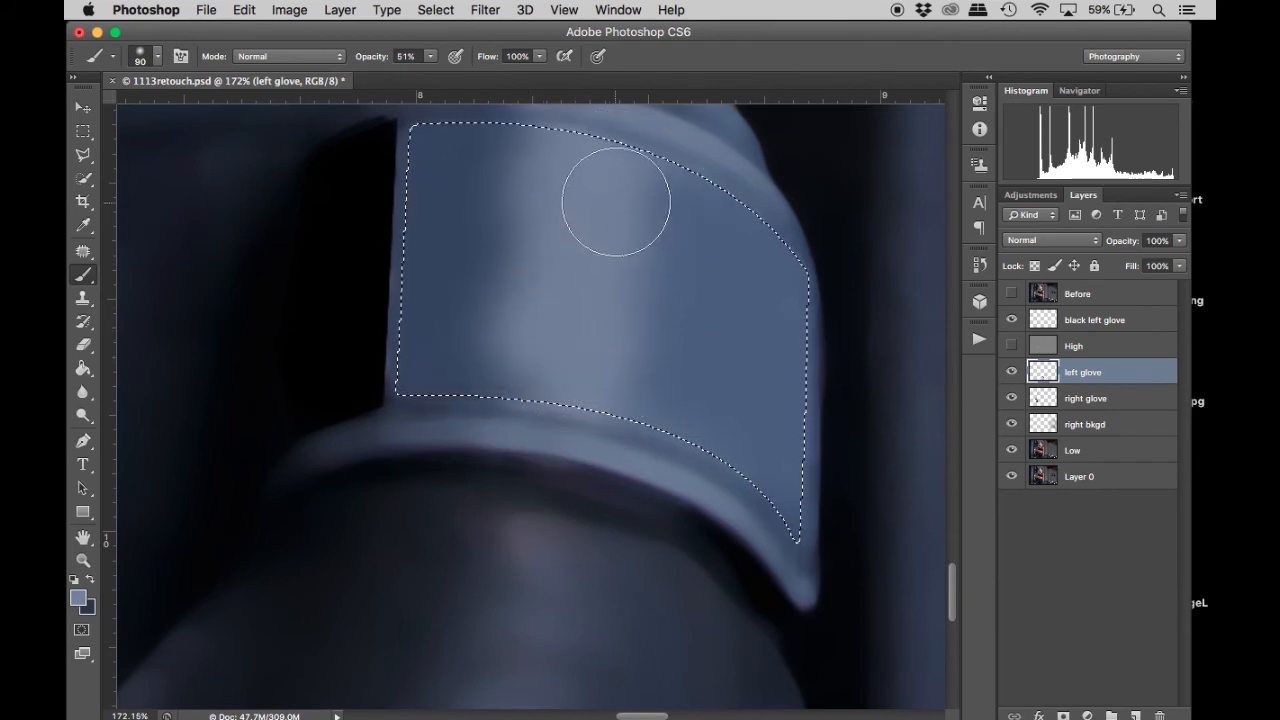
left_click(430, 58)
left_click(414, 77)
left_click(575, 272, "alt")
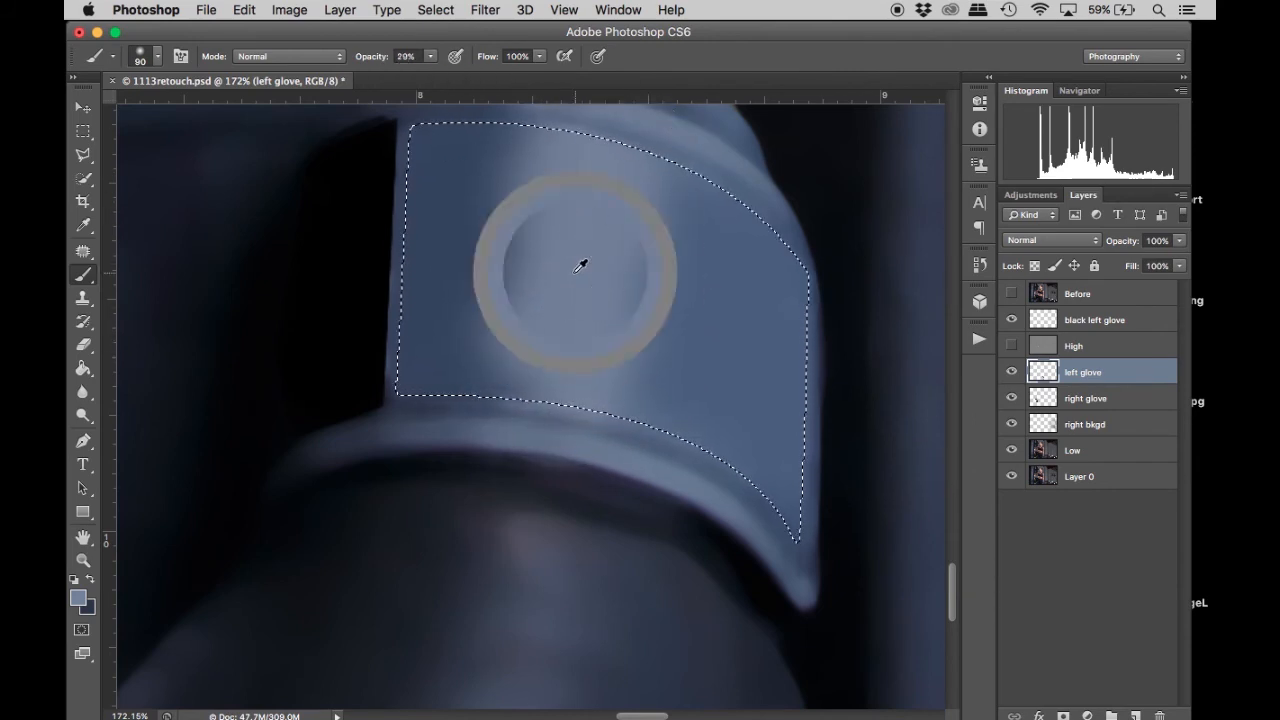
left_click(500, 195, "alt")
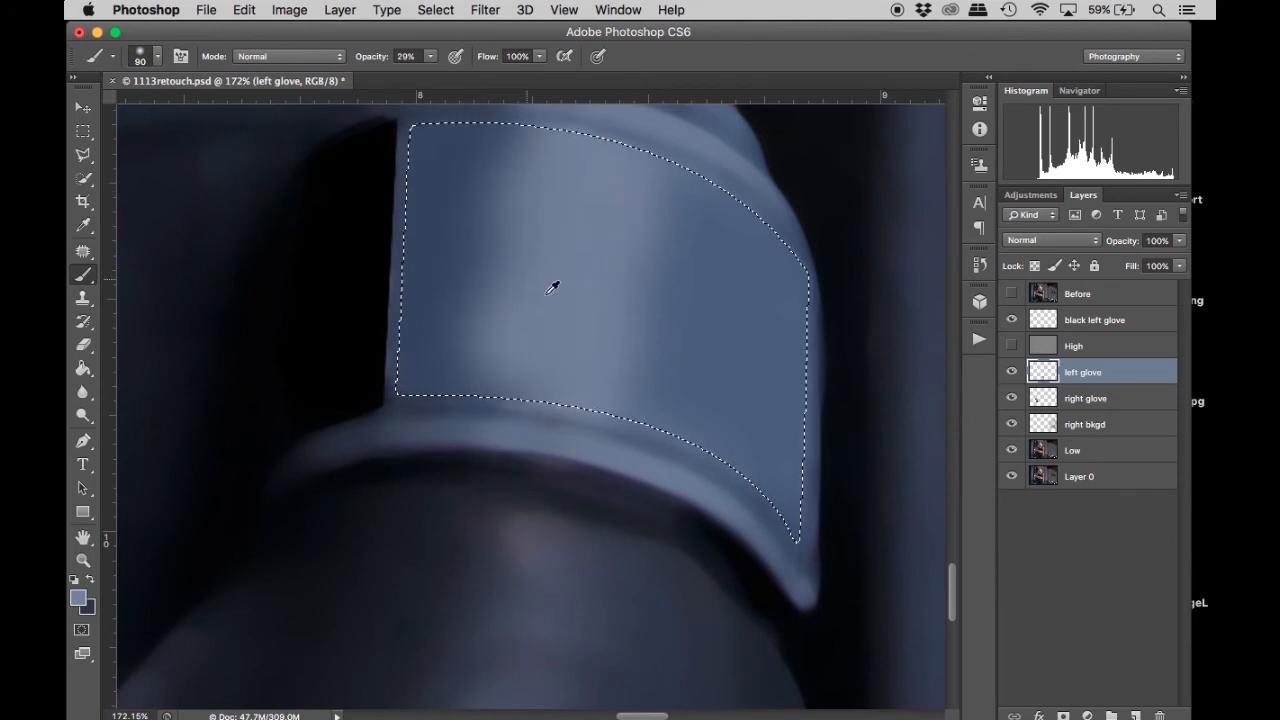
Blend the highlight's edges into the darker sides of the patch with sampled tones at 19% brush opacity.
left_click(430, 56)
left_click(424, 73)
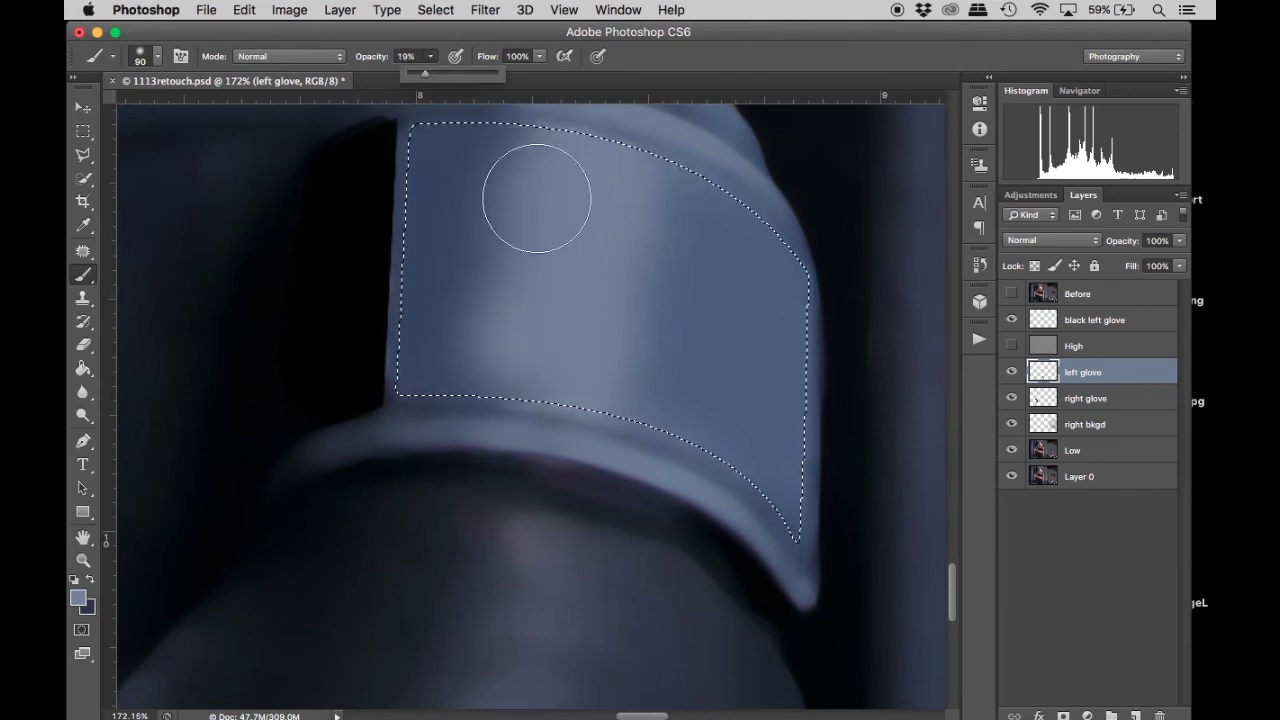
left_click(510, 165, "alt")
left_click(451, 266, "alt")
left_click(457, 164, "alt")
left_click(480, 300, "alt")
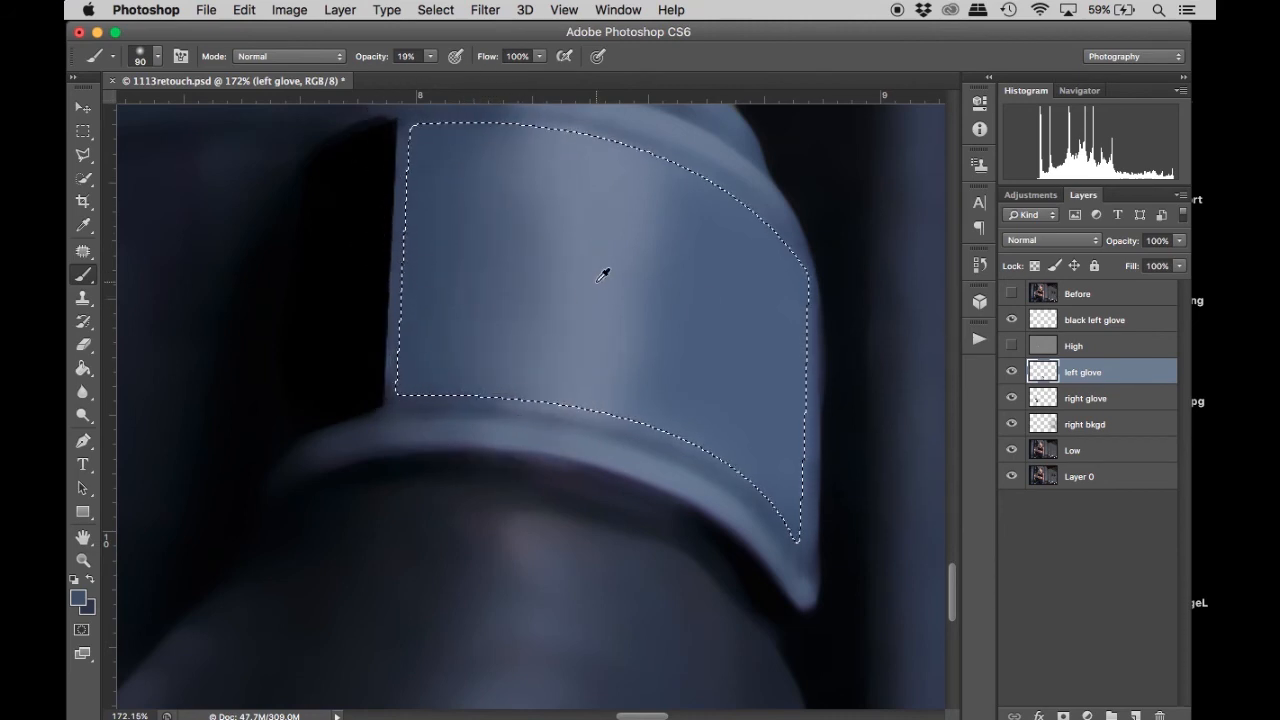
left_click(645, 269, "alt")
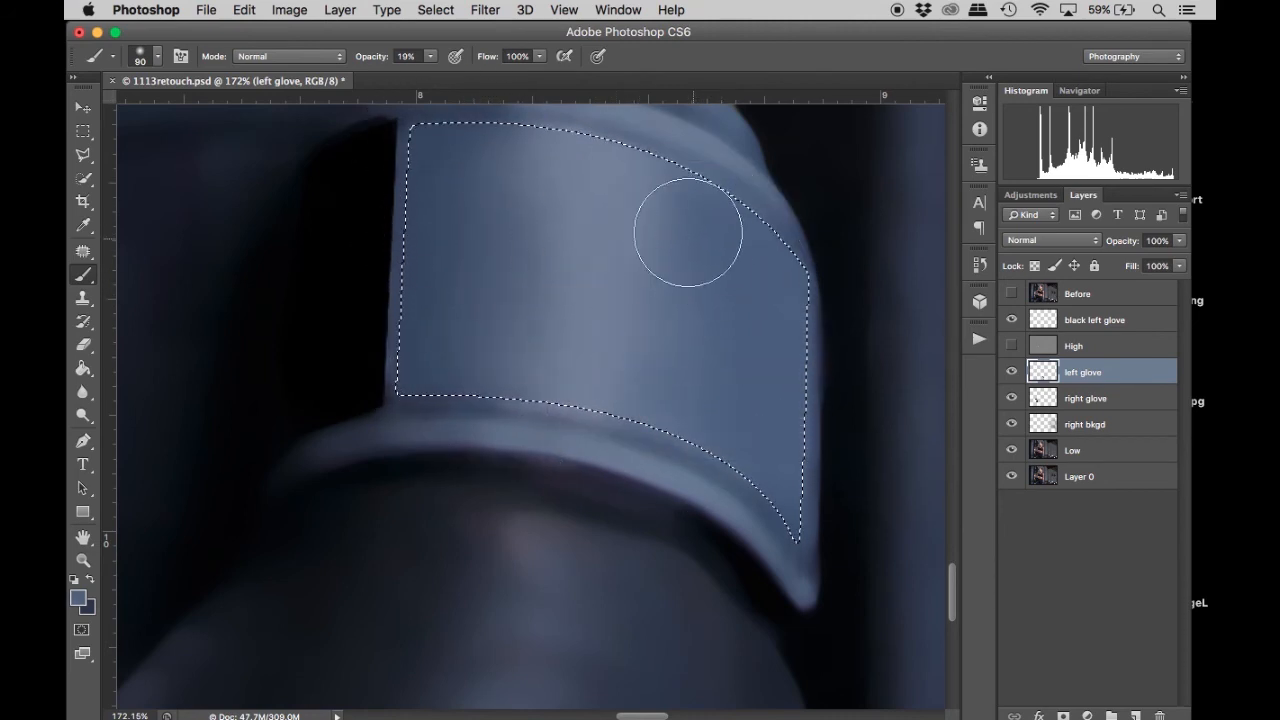
left_click(654, 171, "alt")
Even out the patch's remaining tonal transitions inside the selection with sampled blues, enlarging the brush to 125 px.
key("super+1")
key("super+d")
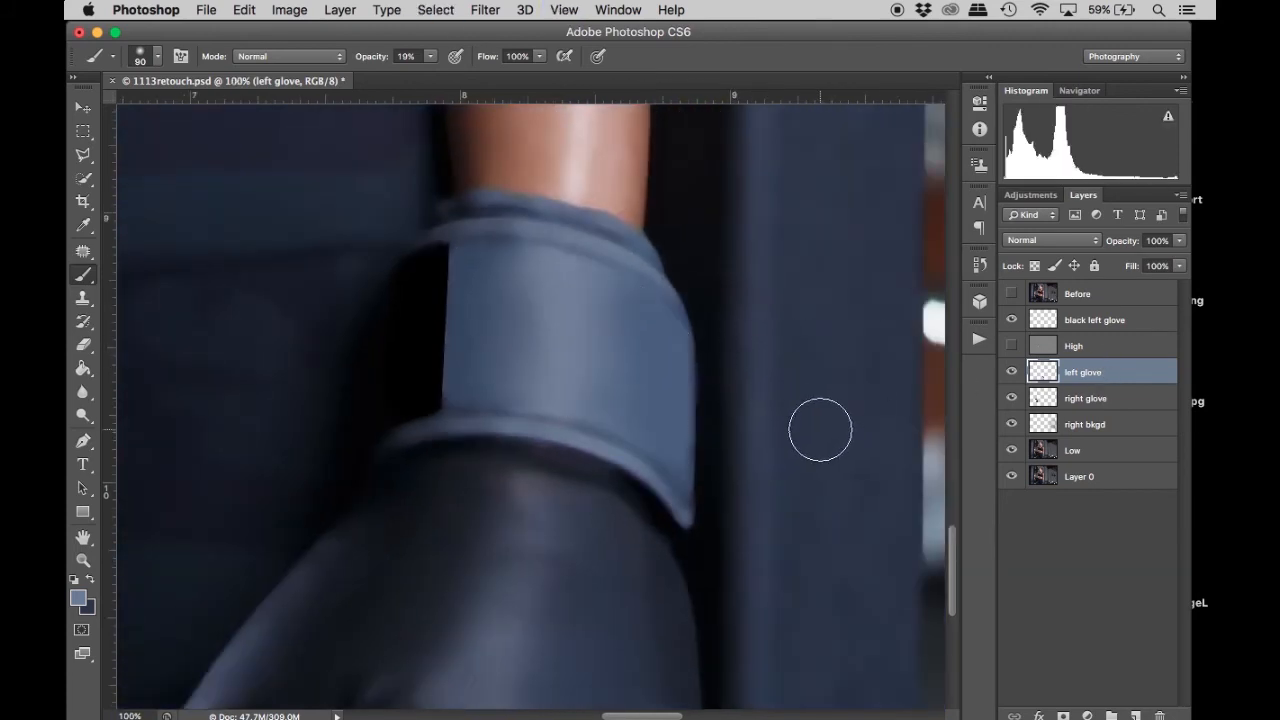
key("super+z")
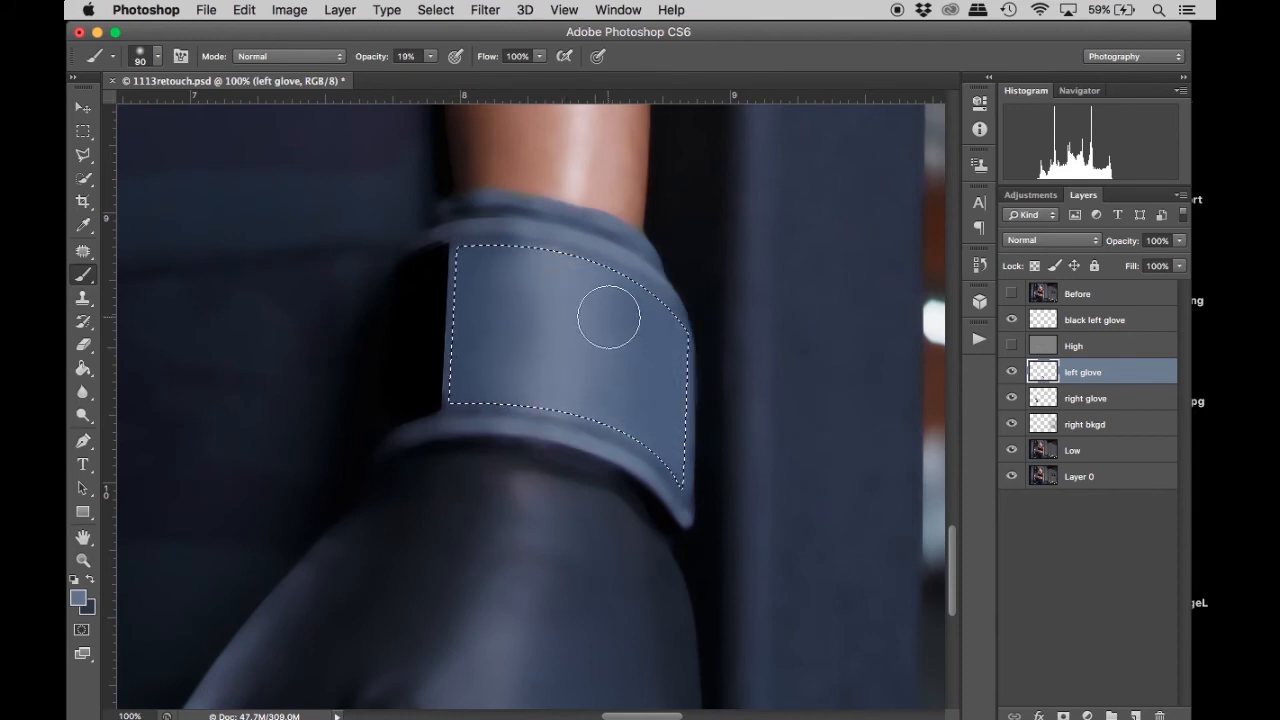
left_click(537, 304, "alt")
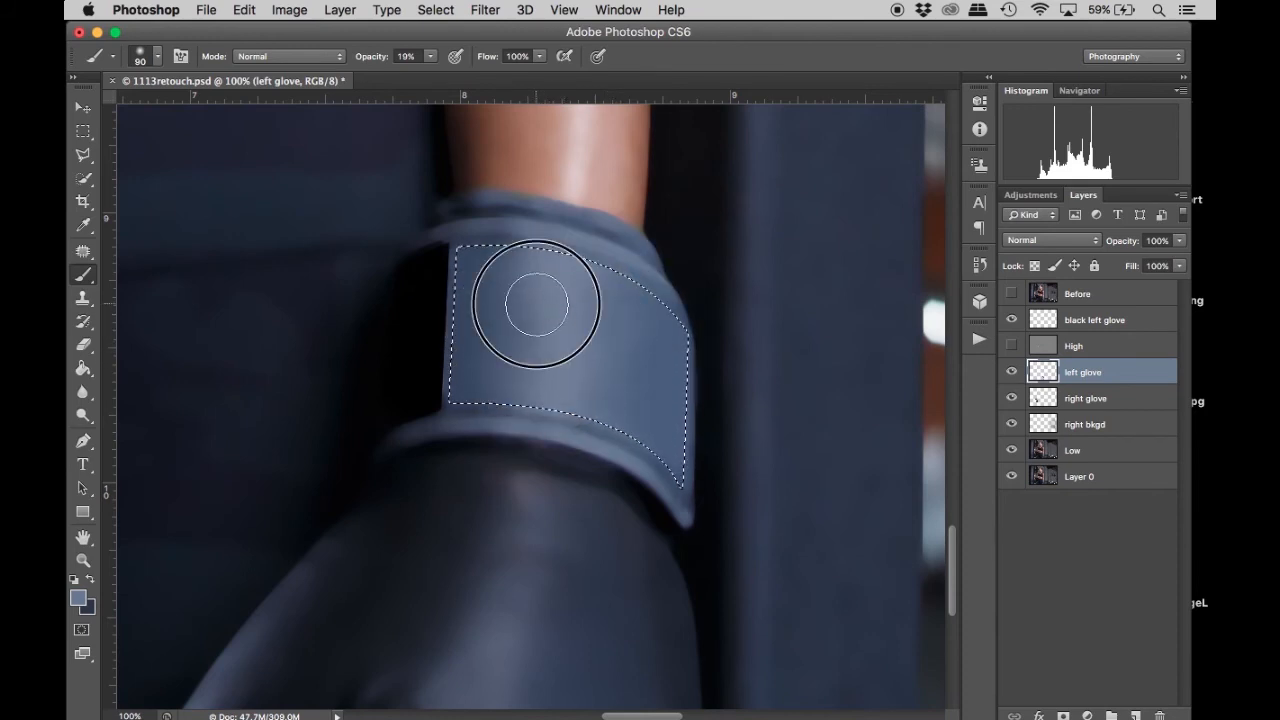
key("super+minus")
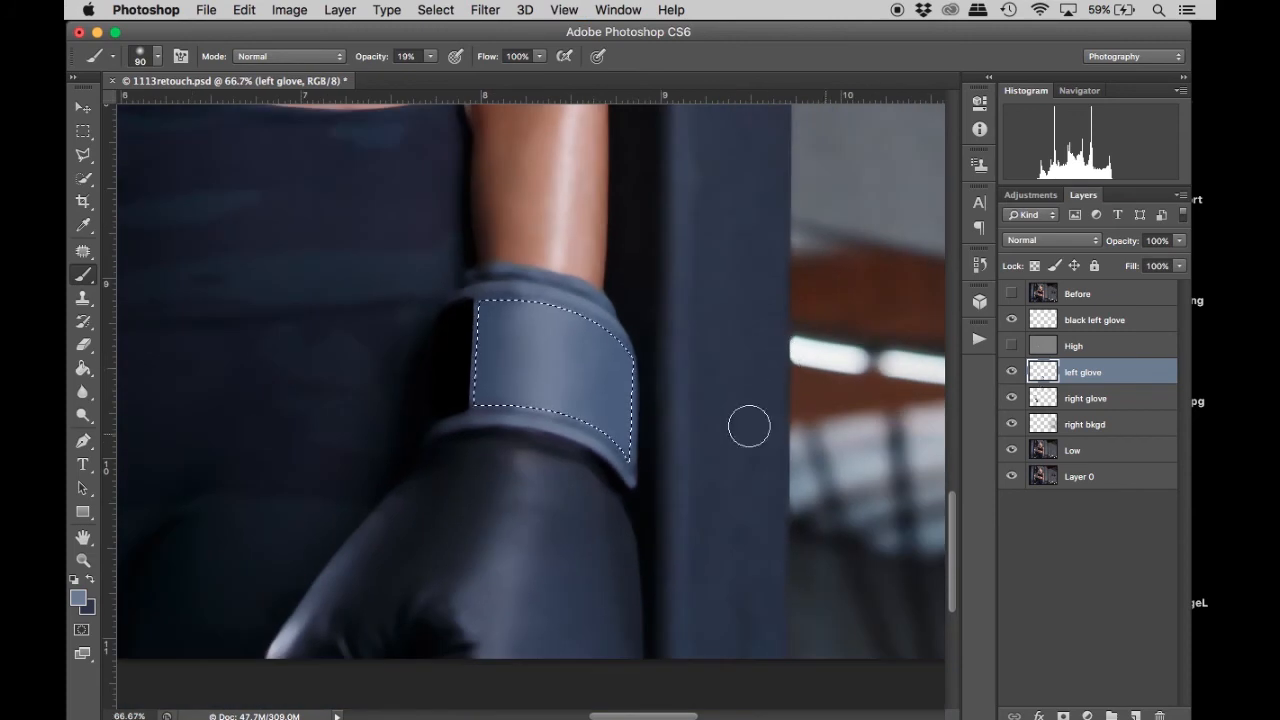
left_click(604, 355, "alt")
key("bracketright")
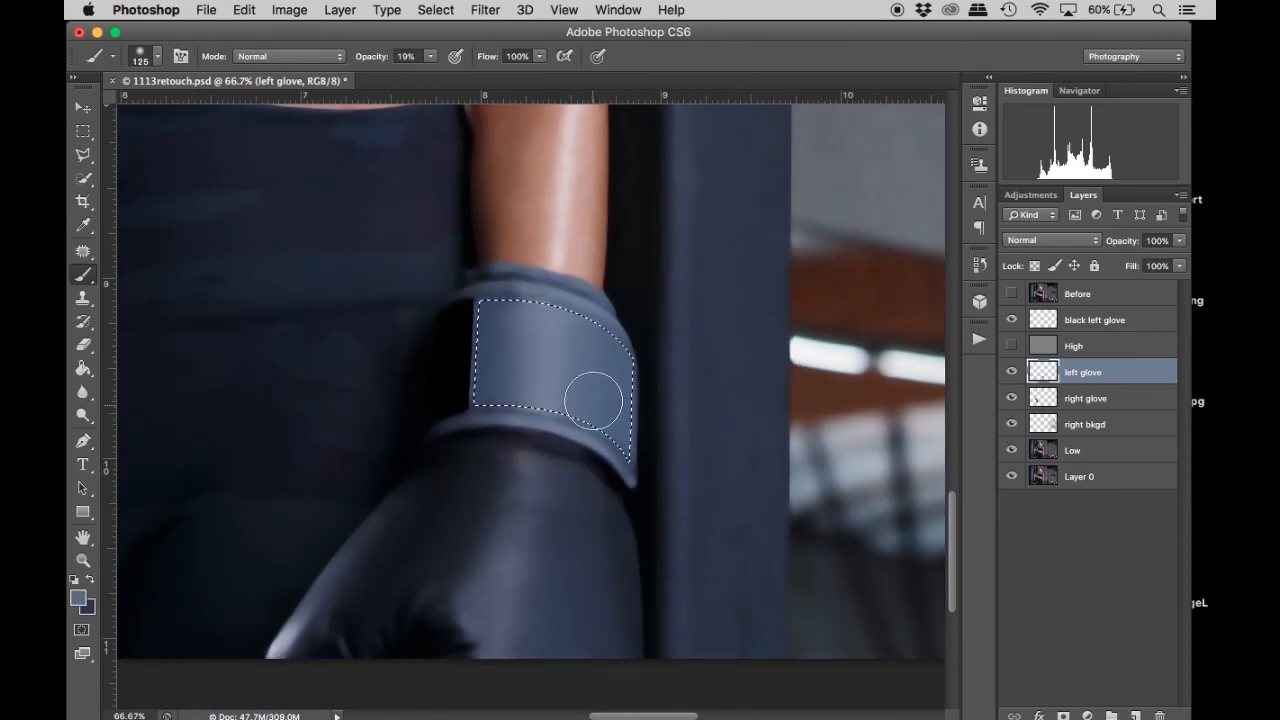
Show and activate the High layer, and clone smooth texture over the lower parts of the patch's embossed letters with an 80 px Clone Stamp.
left_click(1012, 346)
key("super+plus")
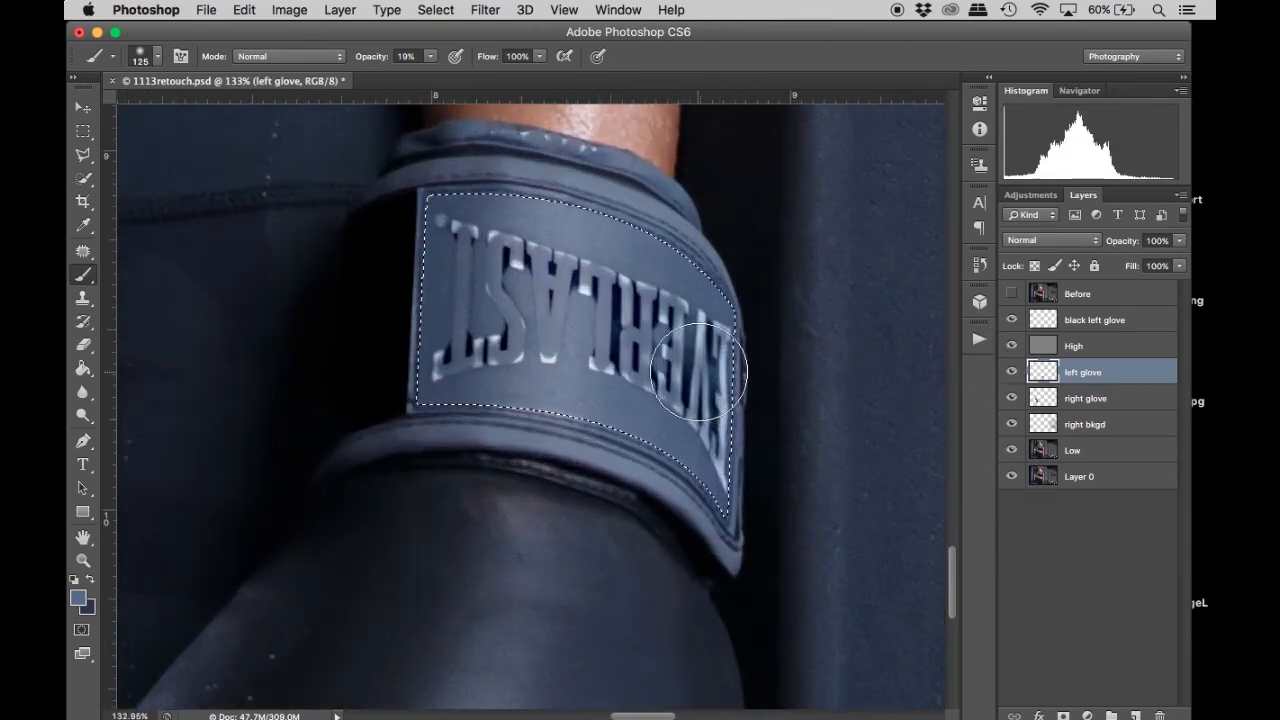
scroll(676, 395, "down", 4)
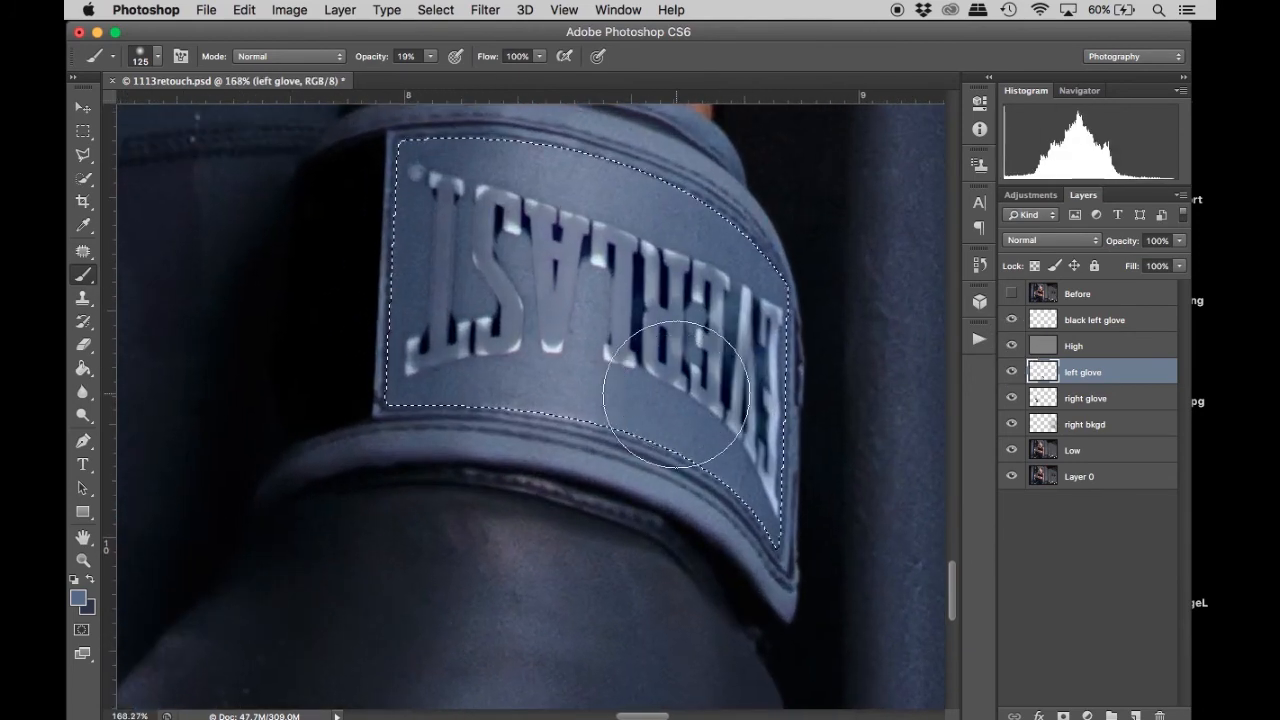
scroll(676, 395, "down", 2)
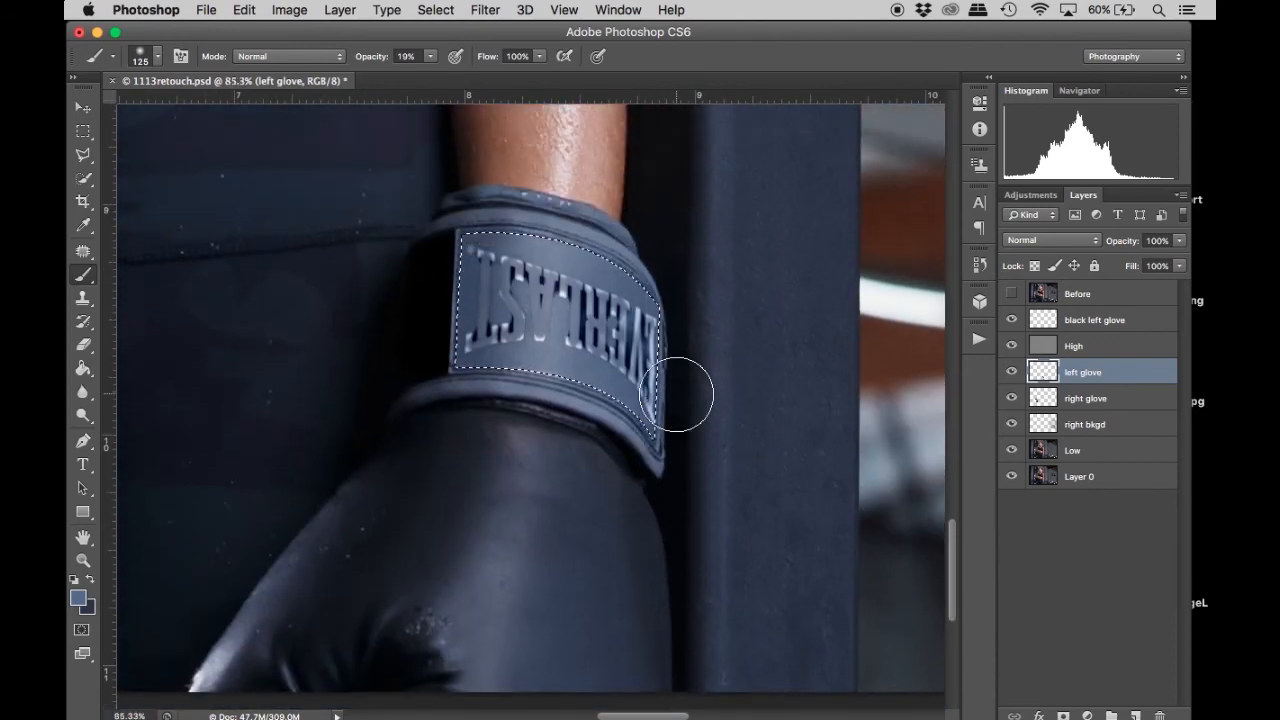
scroll(676, 395, "up", 2)
key("s")
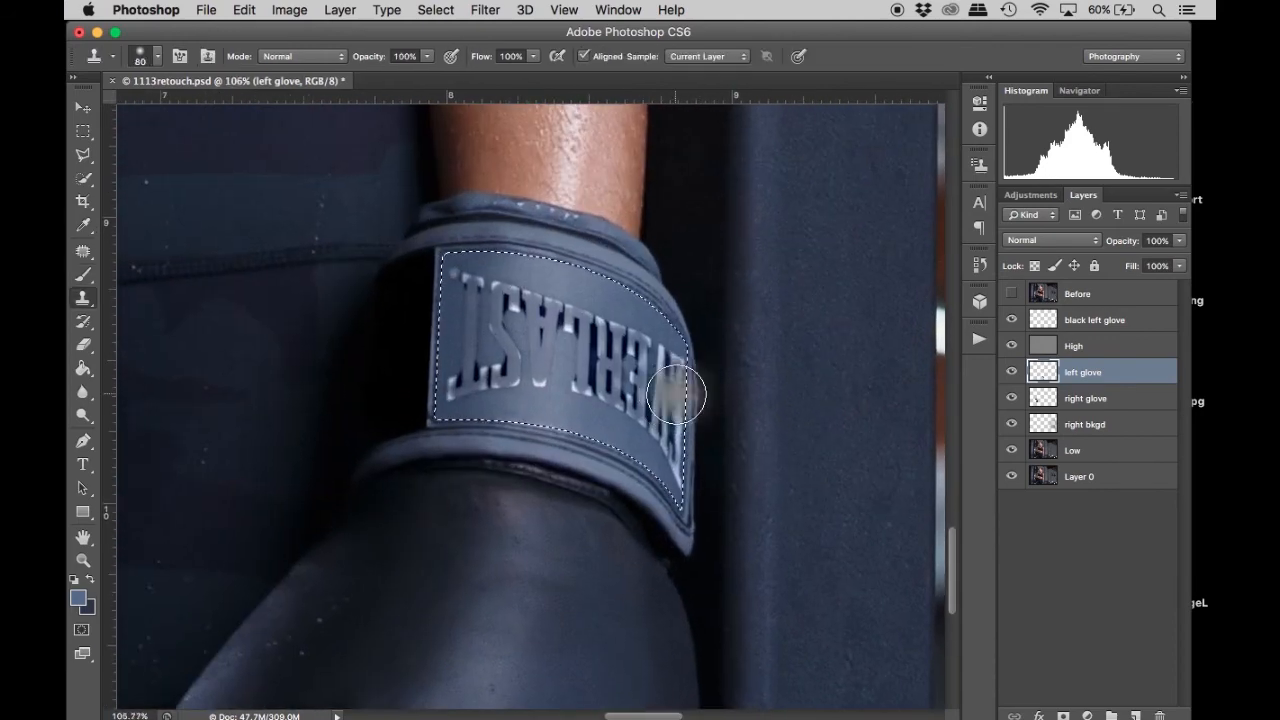
left_click(1095, 345)
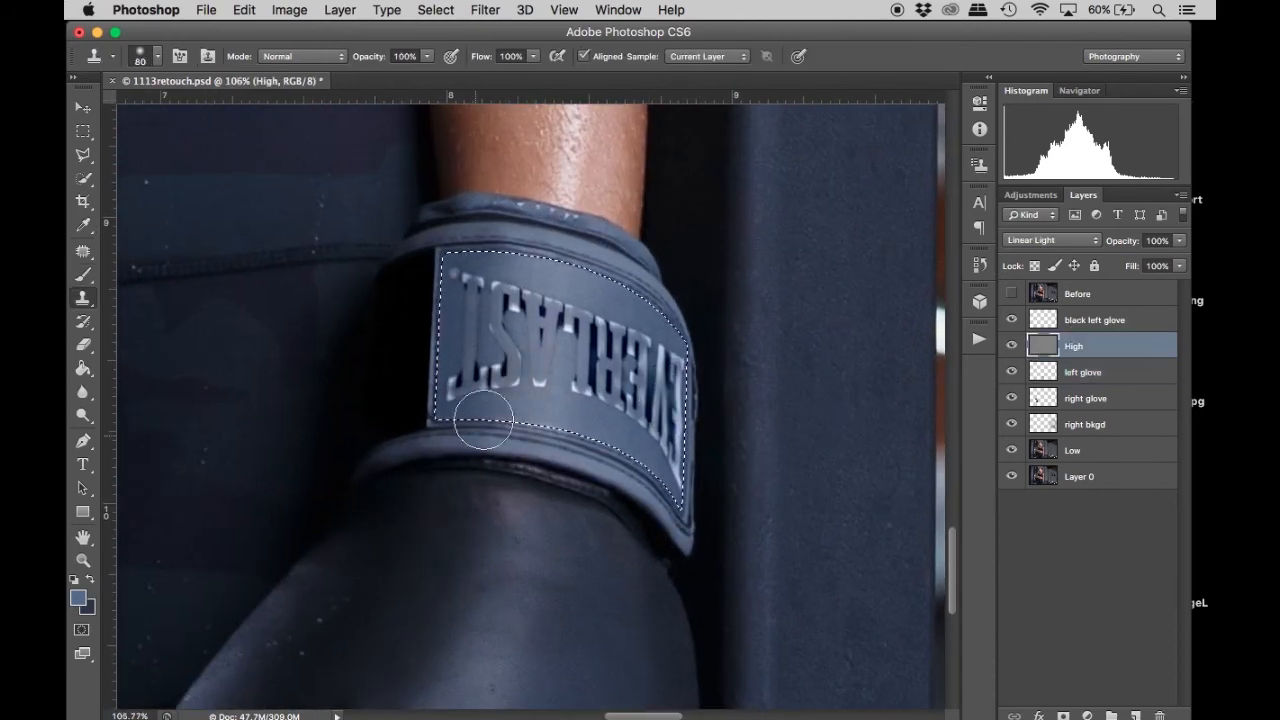
mouse_move(461, 388)
left_mouse_down()
mouse_move(469, 414)
mouse_move(448, 410)
left_mouse_up()
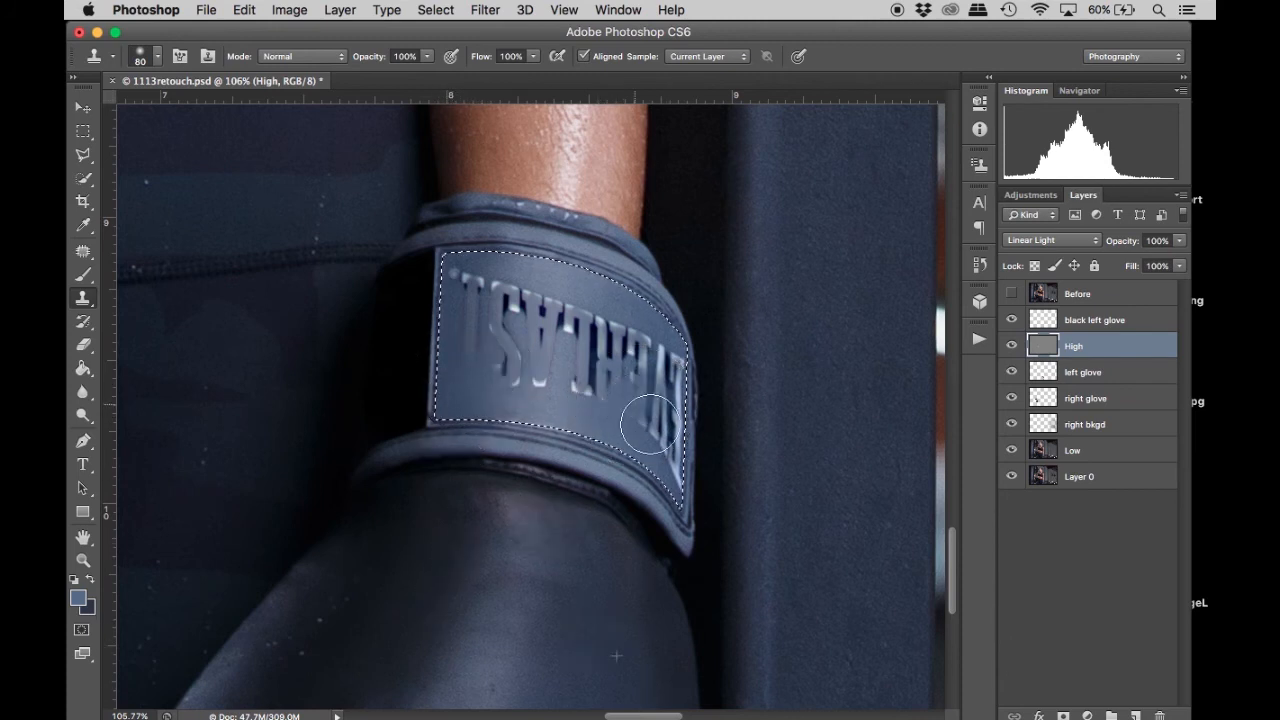
Clone smooth texture from the black glove over the embossed letters on the patch's outer side and middle.
left_click(614, 595, "alt")
left_click(669, 458)
left_click(598, 629, "alt")
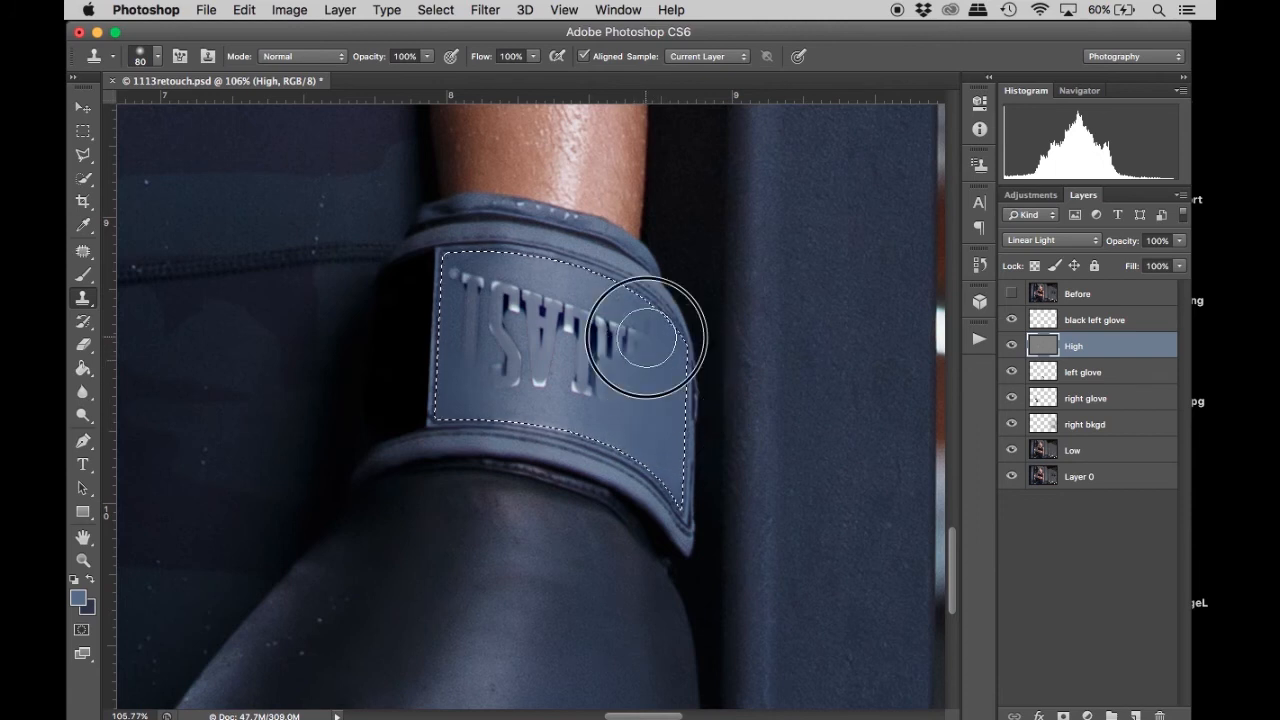
left_click(638, 414)
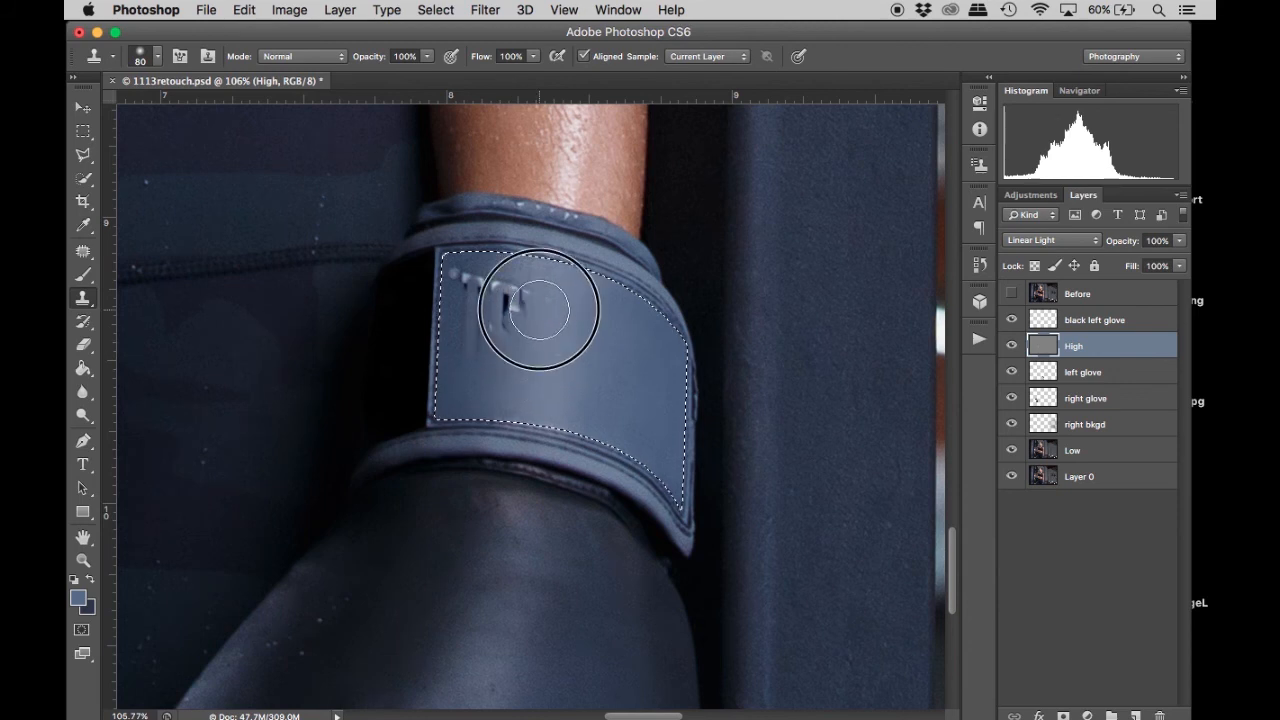
Clone clean patch texture over the last letter traces near the inner upper corner and clear the selection.
left_click(514, 366, "alt")
left_click(457, 380)
left_click(500, 362, "alt")
left_click_drag(512, 404, 523, 413)
left_click(510, 370, "alt")
left_click(467, 359)
left_click(471, 390)
left_click(509, 358, "alt")
left_click(492, 308)
left_click(514, 317, "alt")
left_click(475, 288)
left_click(511, 355, "alt")
left_click(530, 290)
left_click(585, 405)
key("super+d")
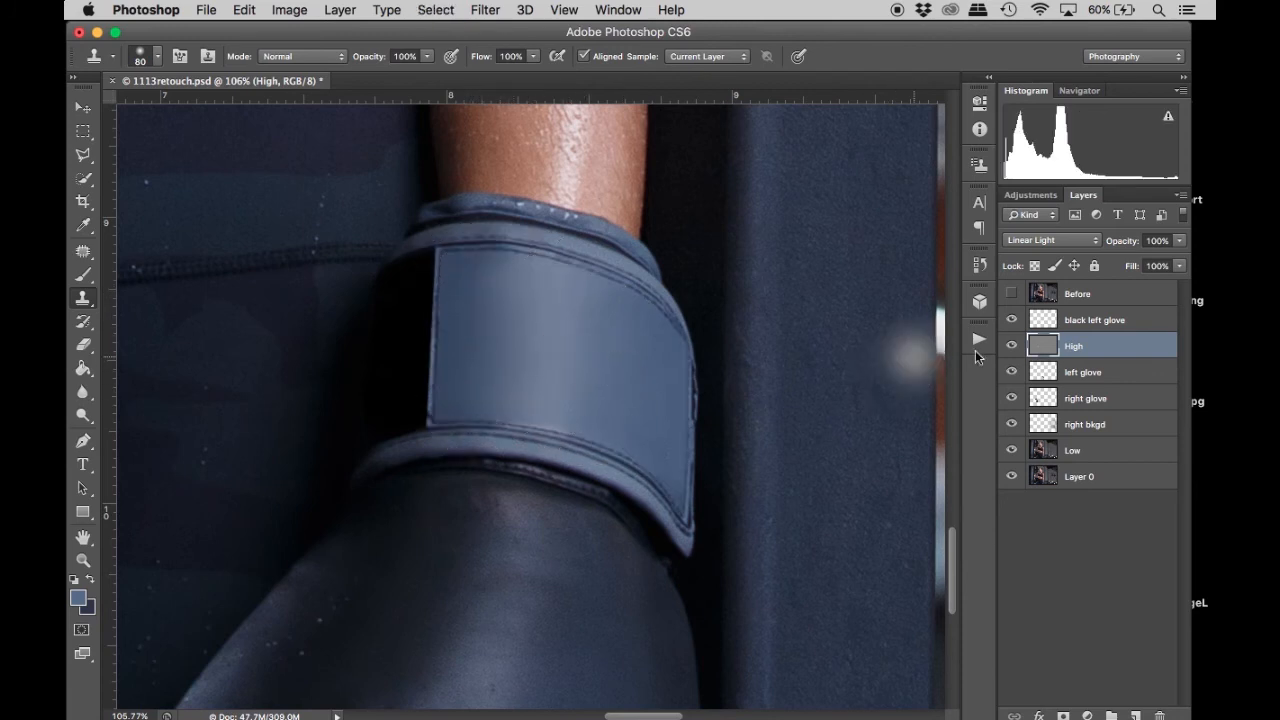
Compare the retouched cuff with the original using the Before layer.
left_click(1011, 293)
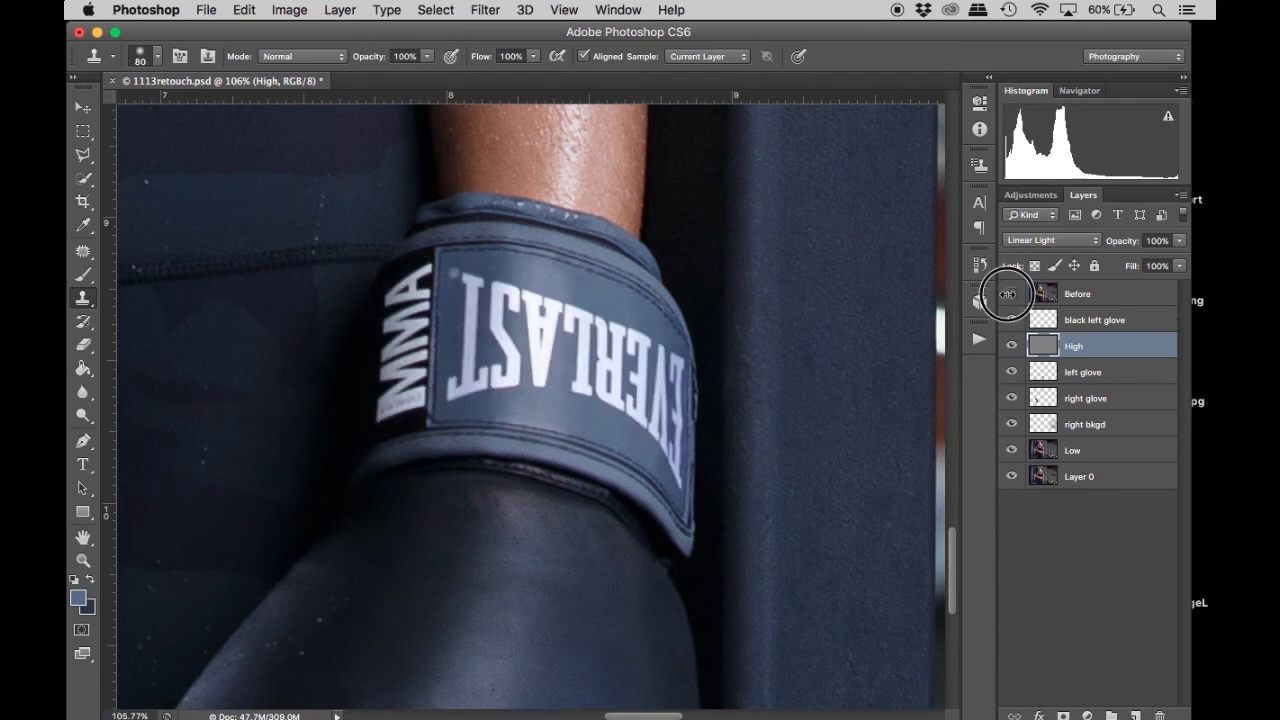
left_click(1011, 293)
key("super+1")
key("super+0")
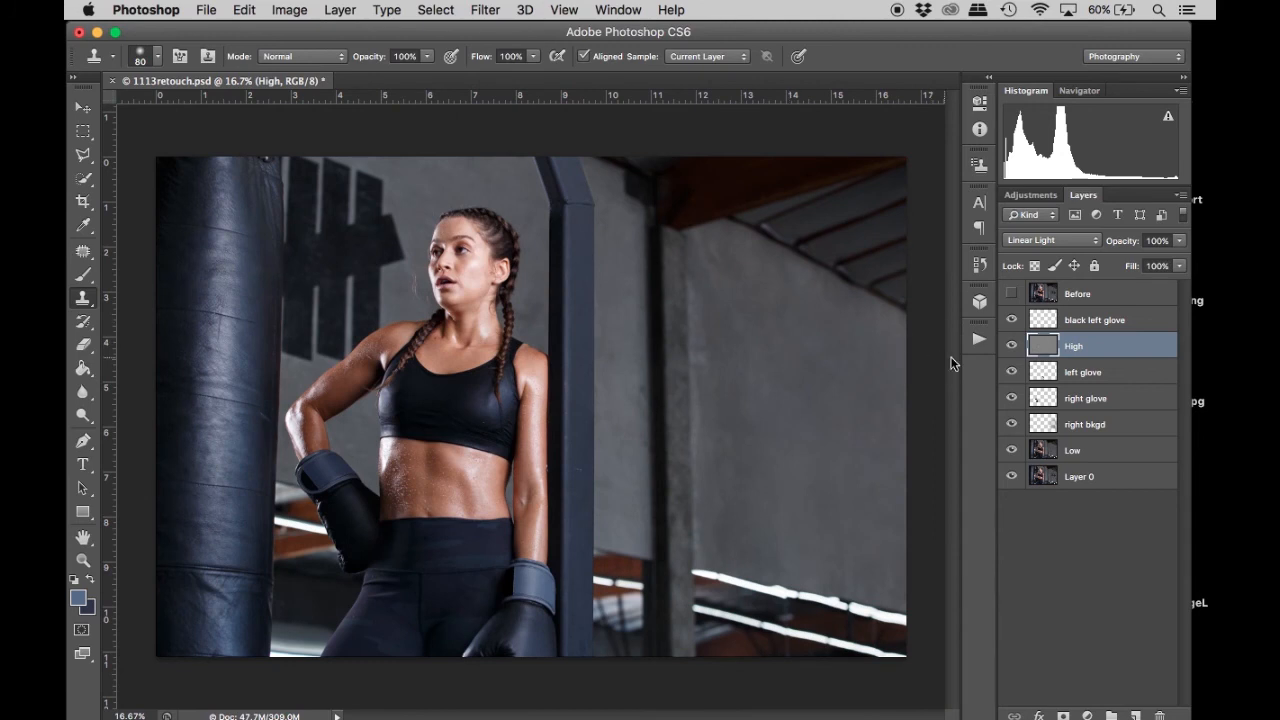
Compare the whole photo before and after the logo removal by repeatedly showing and hiding the Before layer.
left_click(1013, 293)
left_click(1013, 293)
left_click(1013, 293)
left_click(1013, 293)
left_click(1013, 293)
left_click(1013, 293)
left_click(1013, 293)
left_click(1015, 292)
left_click(1015, 292)
left_click(1015, 292)
left_click_drag(340, 272, 332, 278)
Duplicate every layer from black left glove down to Layer 0.
left_click(1075, 319)
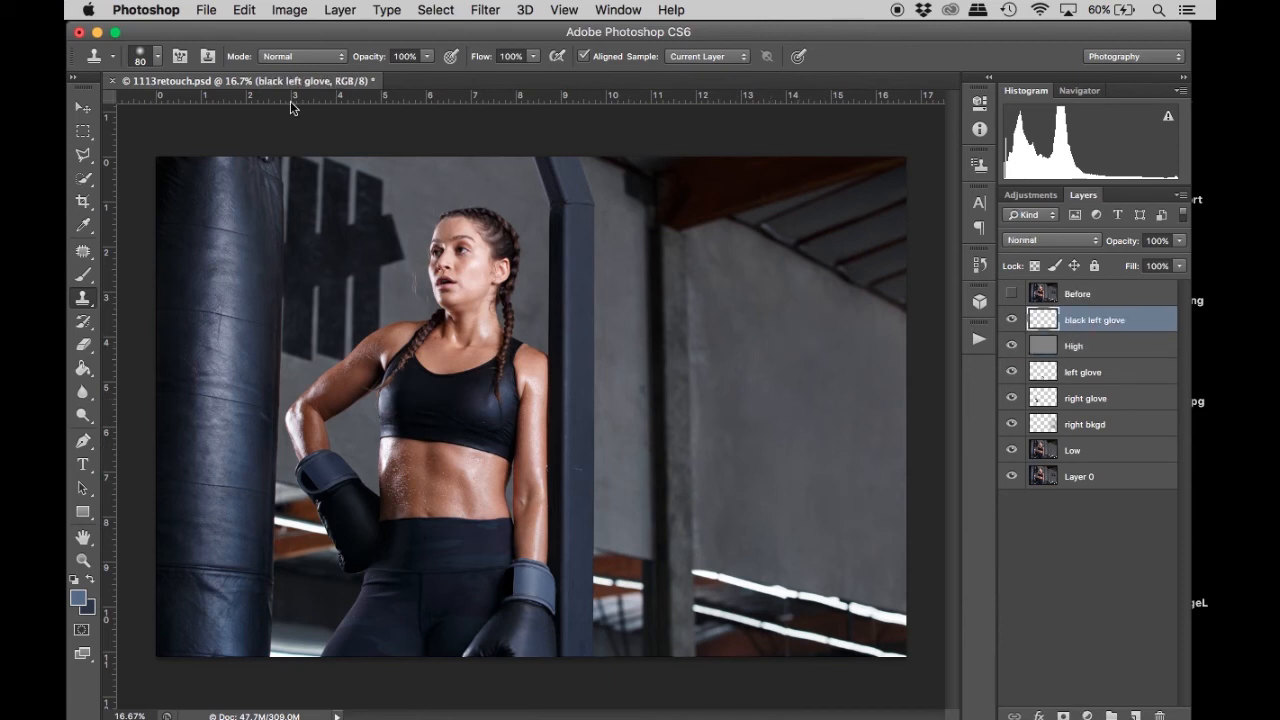
left_click(357, 189)
left_click(1100, 478, "shift")
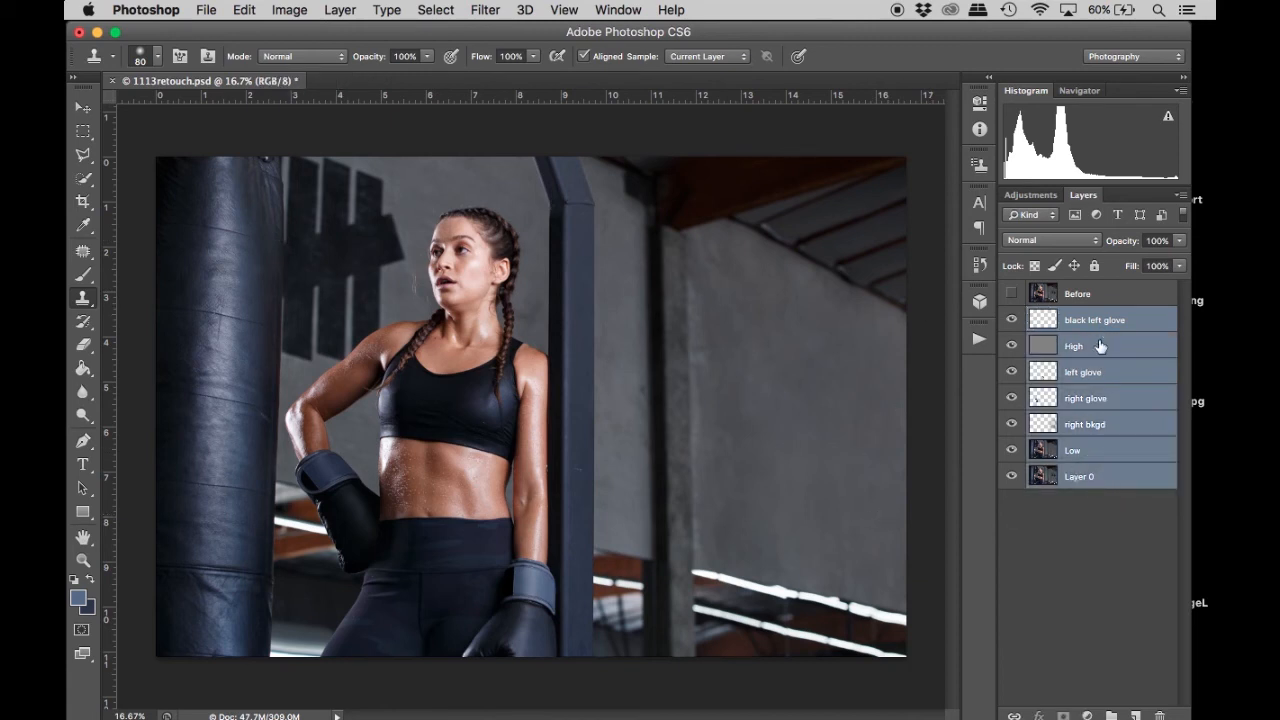
left_click_drag(1093, 492, 1135, 716)
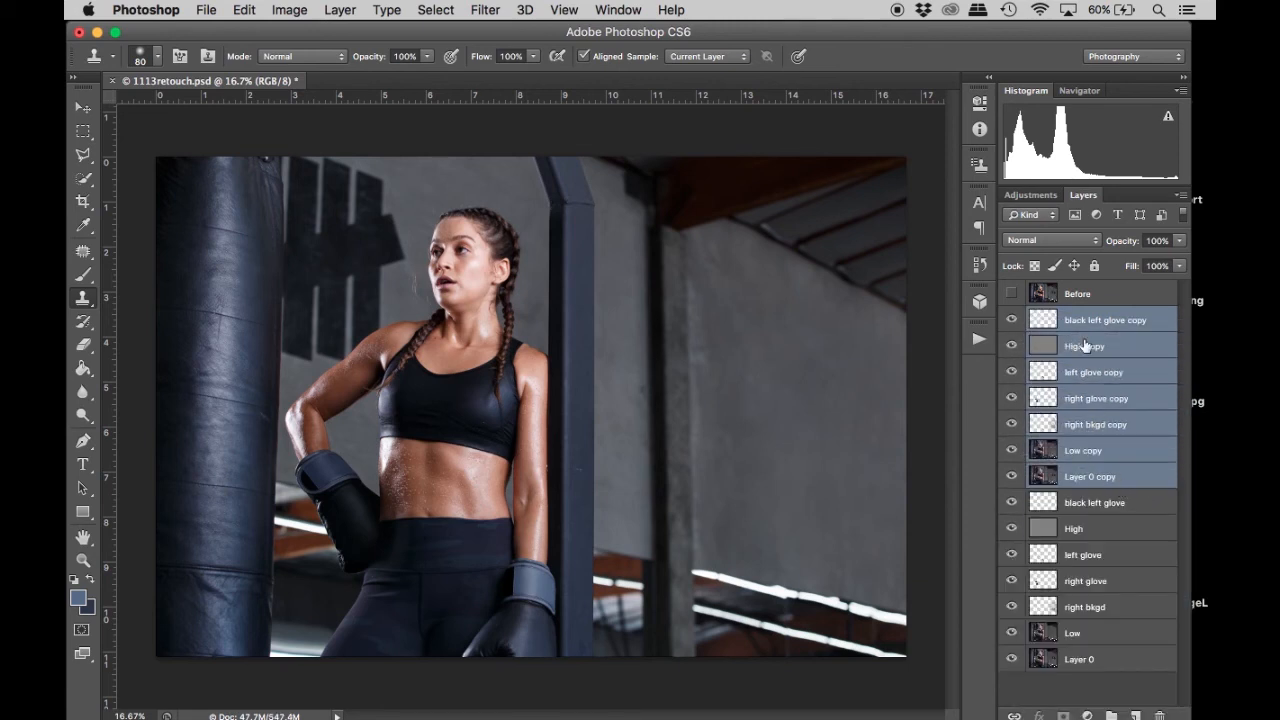
Merge the duplicated layers into a single layer above the originals.
key("super+e")
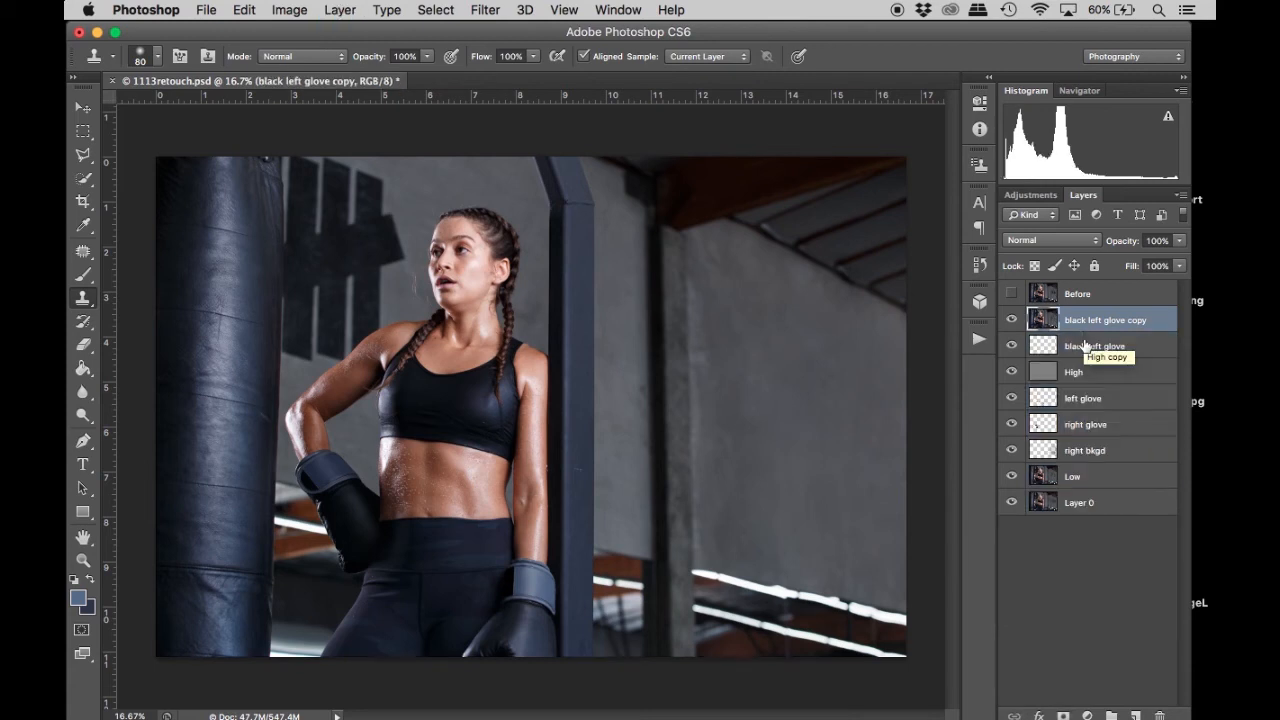
key("super+z")
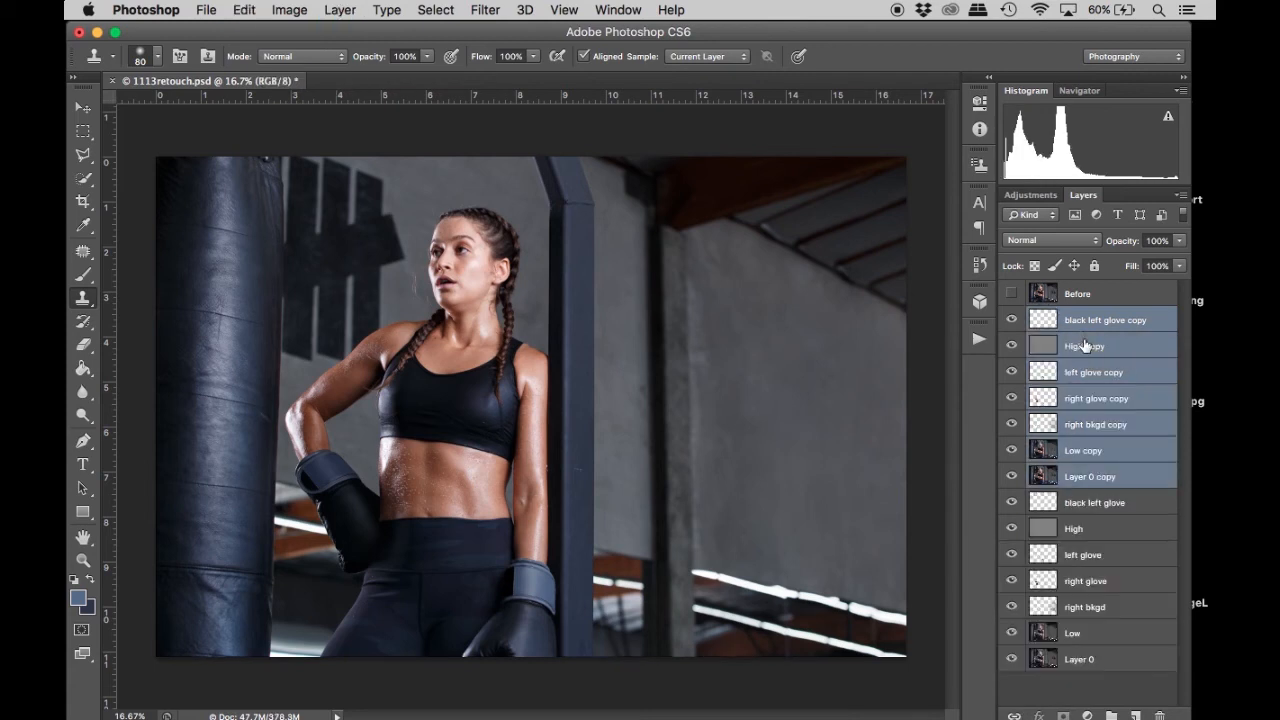
left_click(355, 12)
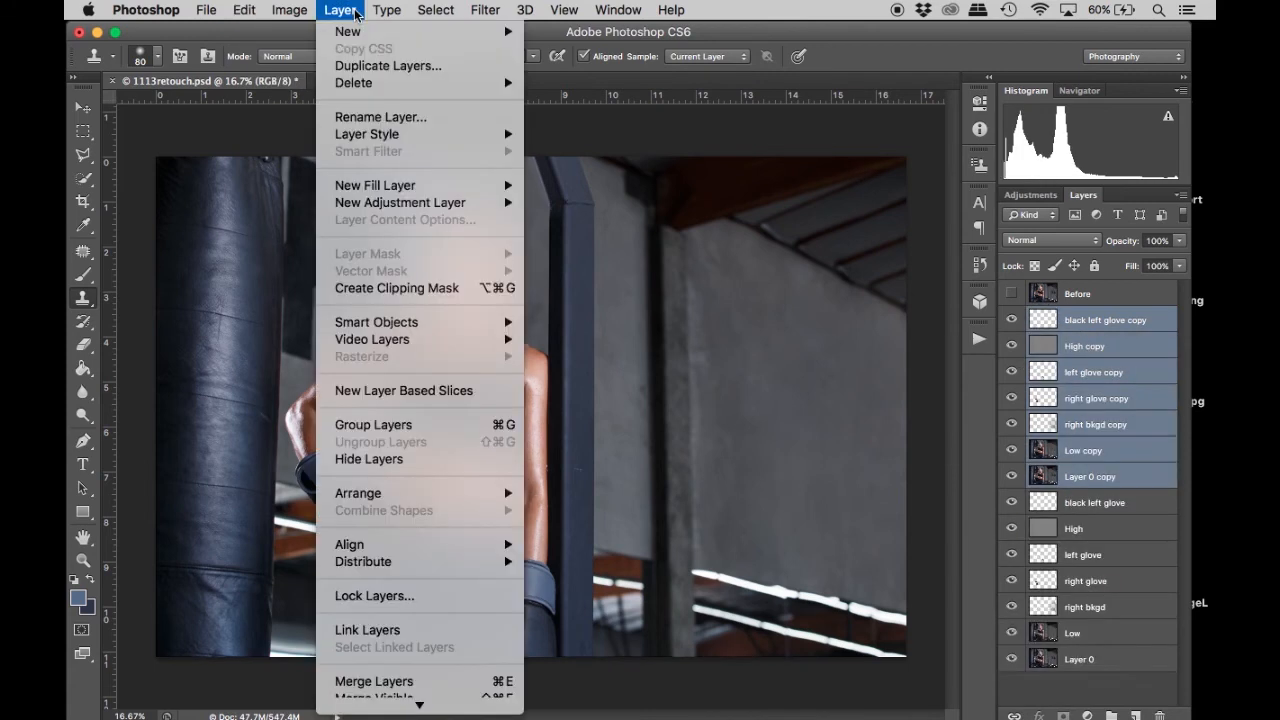
mouse_move(287, 6)
mouse_move(339, 14)
scroll(329, 661, "down", 2)
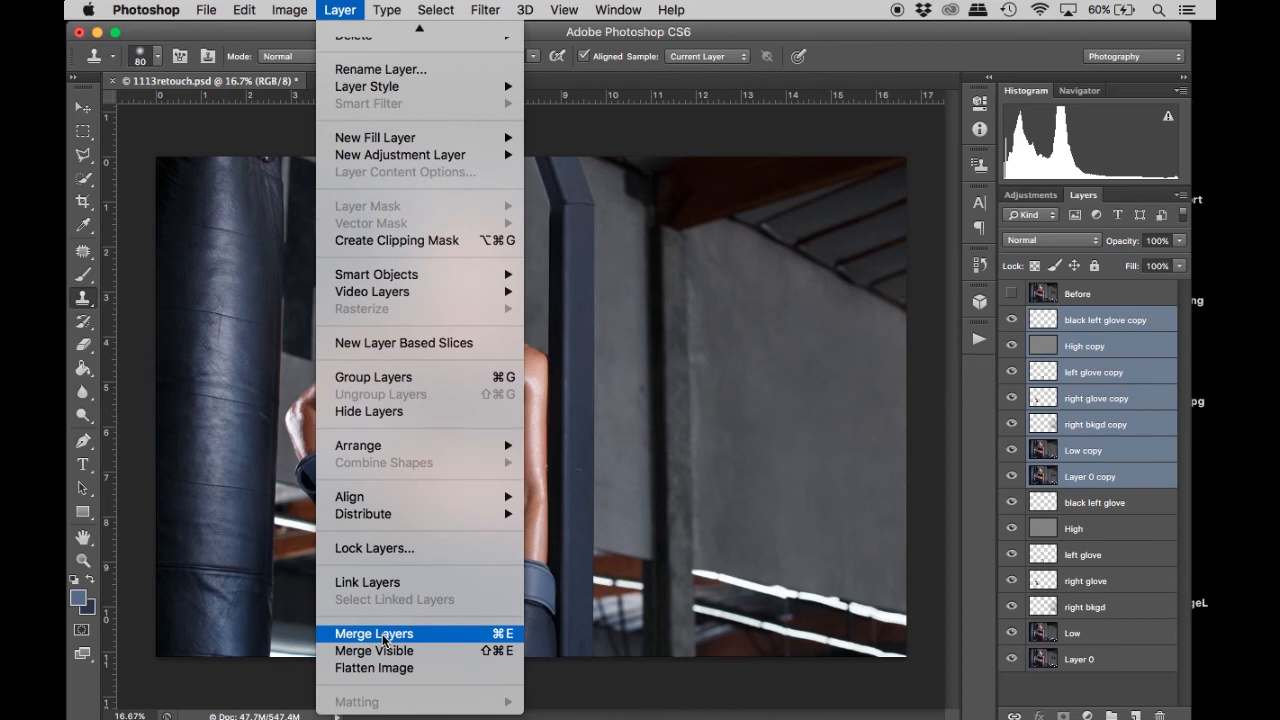
left_click(384, 637)
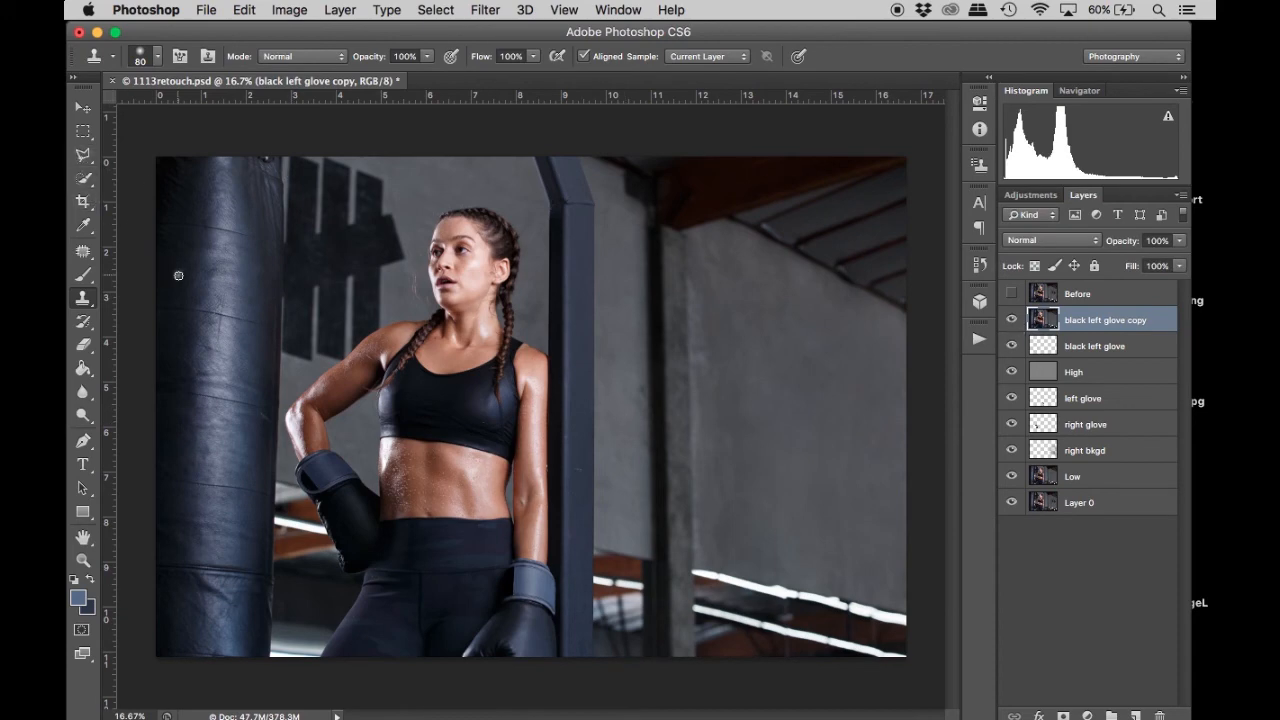
Quick-select the dark wall logo and the surrounding wall between the punching bag and the boxer's head on the merged layer.
scroll(178, 275, "up", 6)
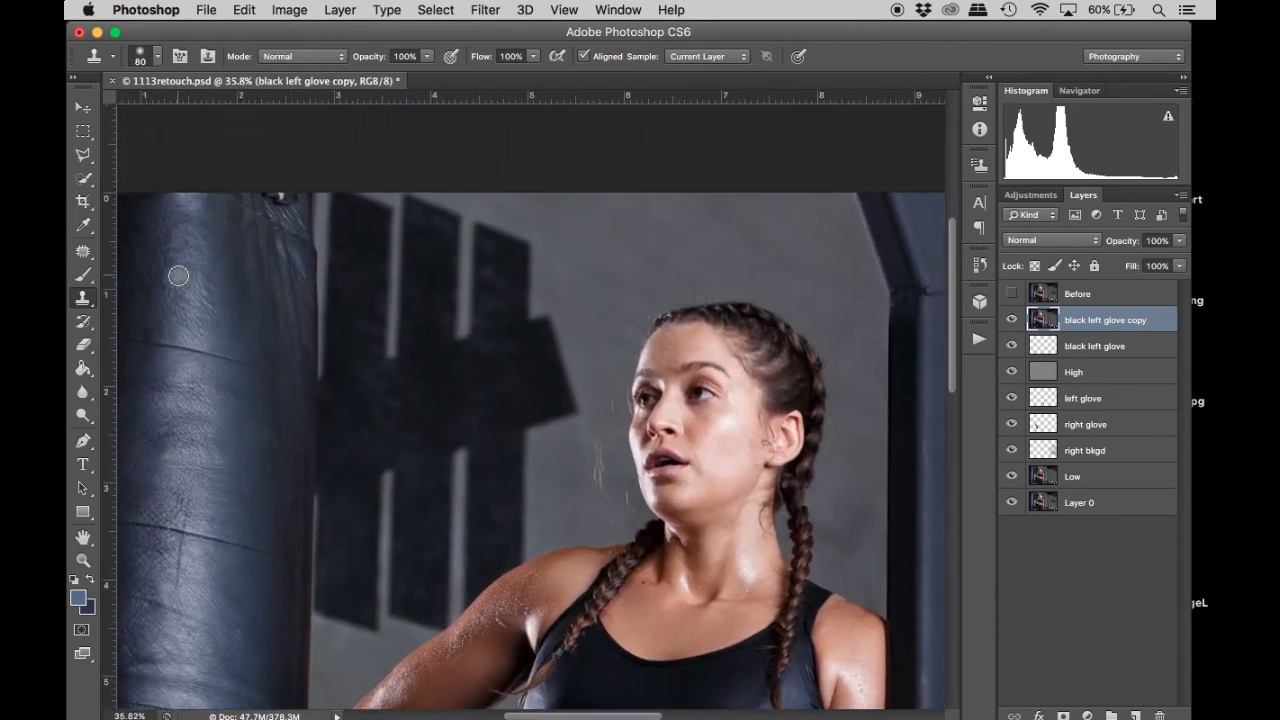
scroll(178, 275, "up", 1)
scroll(178, 275, "down", 1)
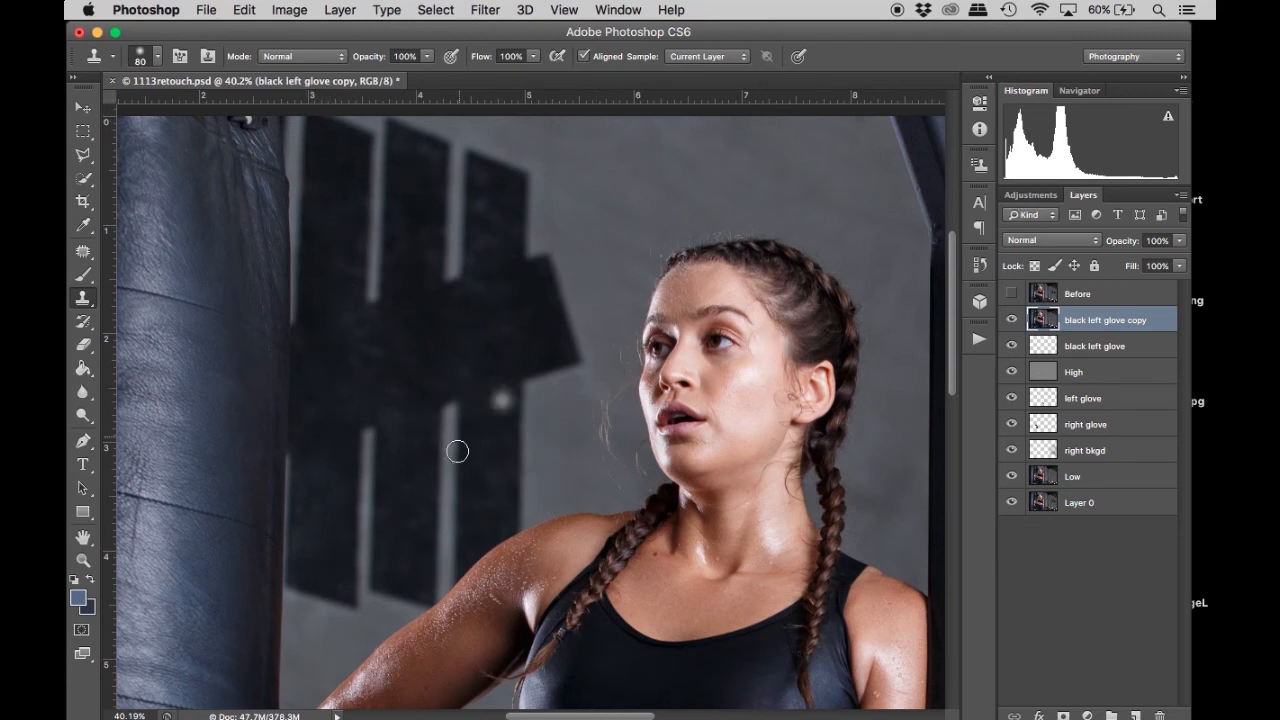
left_click(83, 178)
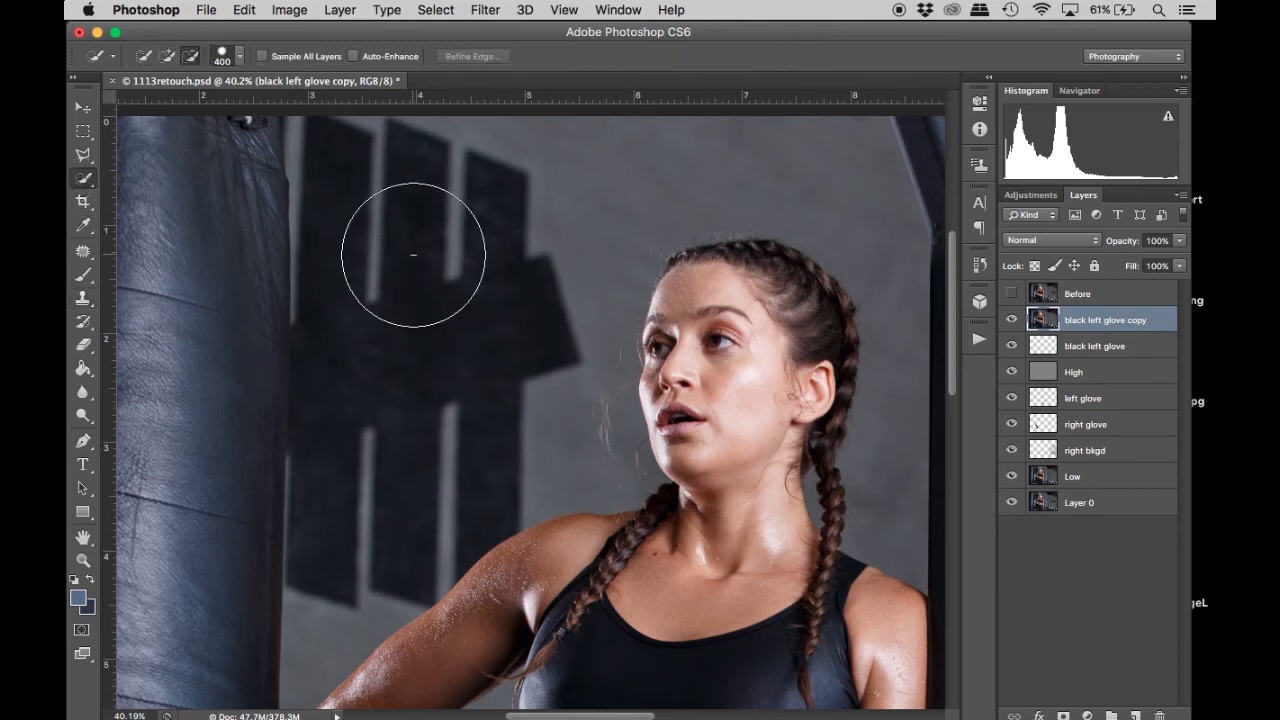
left_click_drag(414, 249, 371, 191)
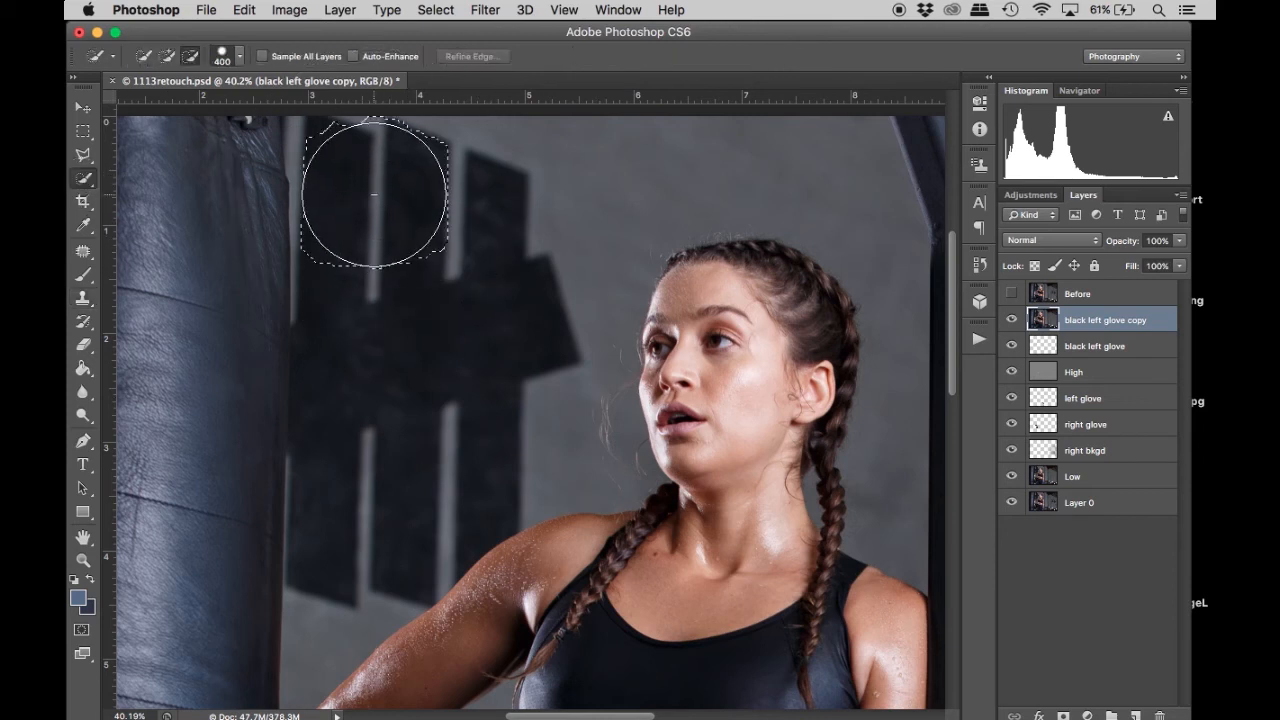
left_click(84, 179)
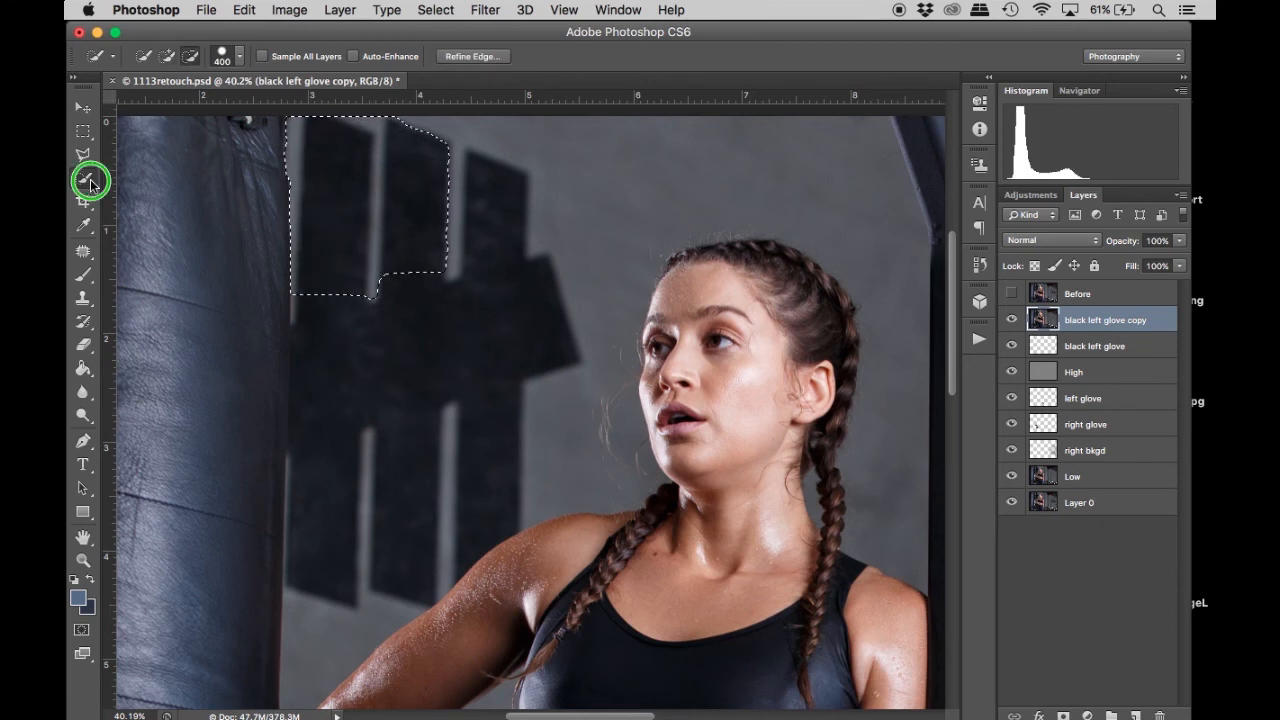
mouse_move(420, 331)
left_mouse_down()
mouse_move(406, 337)
mouse_move(379, 422)
mouse_move(386, 451)
mouse_move(514, 306)
mouse_move(518, 334)
left_mouse_up()
left_click(494, 200)
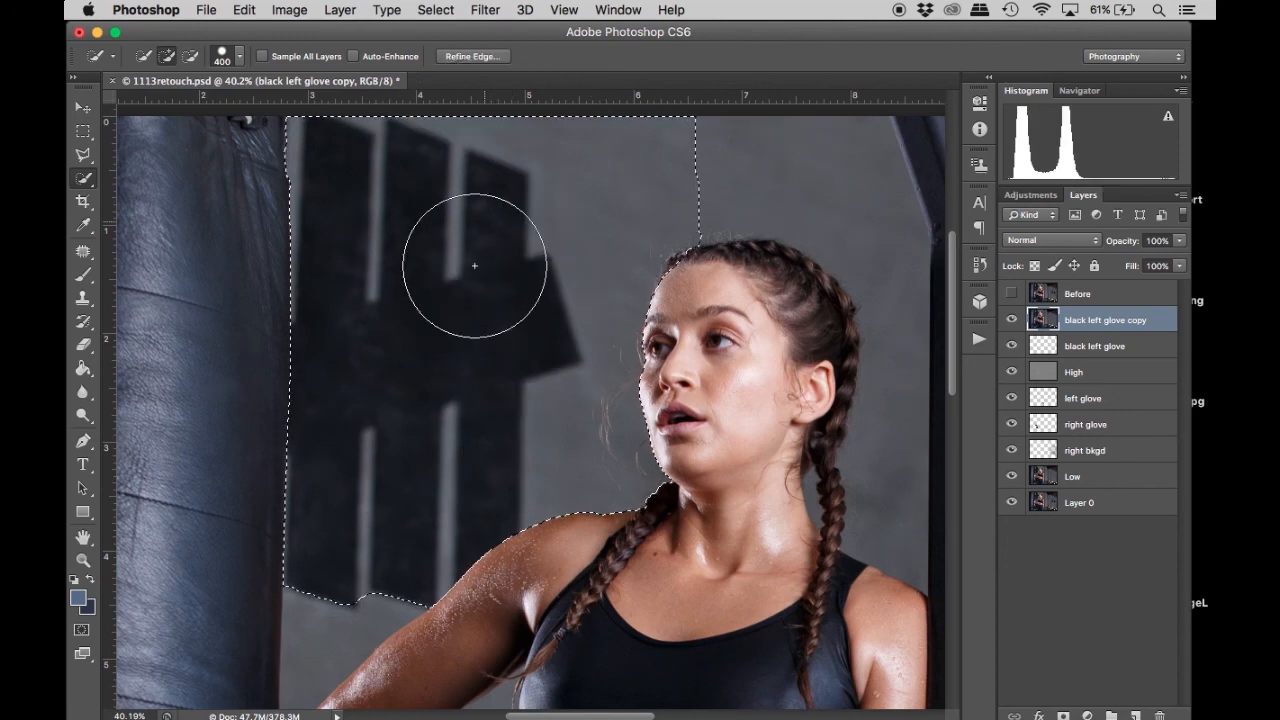
Extend the selection with a smaller 100 px brush over the wall below the logo, down to the boxer's bent elbow.
scroll(467, 338, "down", 1)
scroll(467, 338, "down", 3)
key("bracketleft")
key("bracketleft")
key("bracketleft")
key("bracketleft")
key("bracketleft")
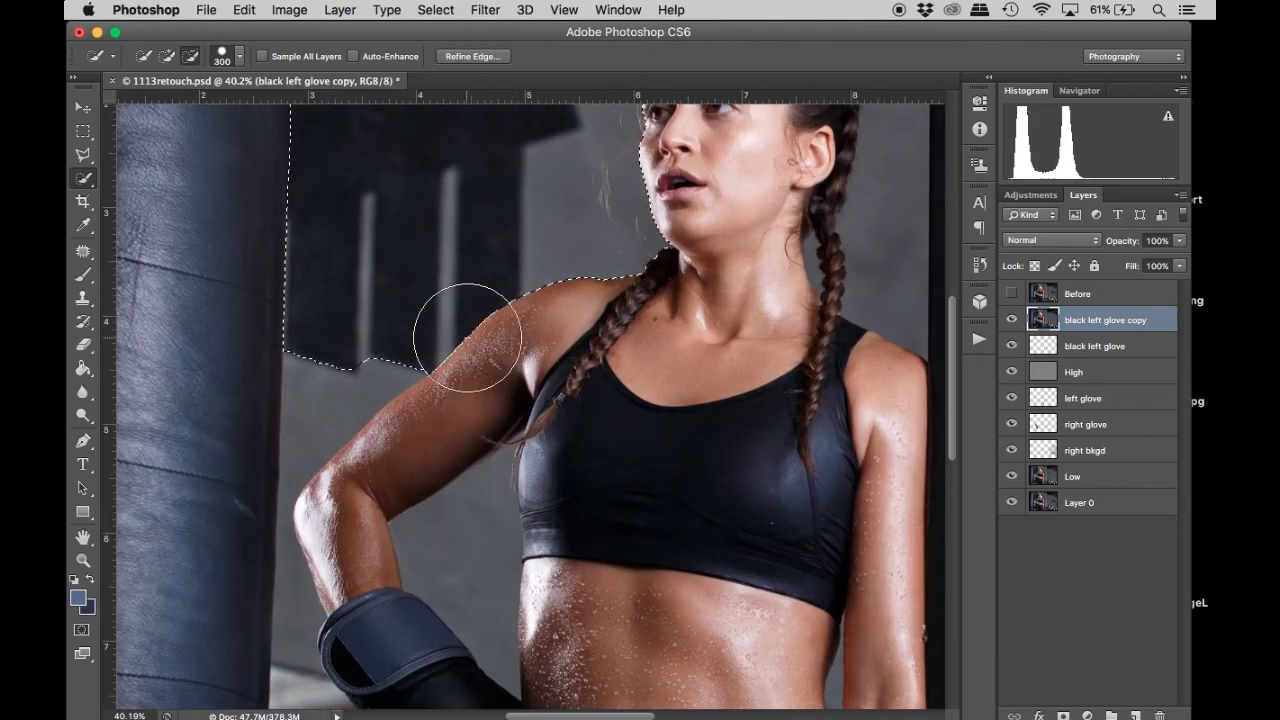
key("bracketleft")
key("bracketleft")
left_click_drag(380, 374, 359, 365)
scroll(330, 390, "up", 3)
key("alt")
scroll(487, 455, "up", 3)
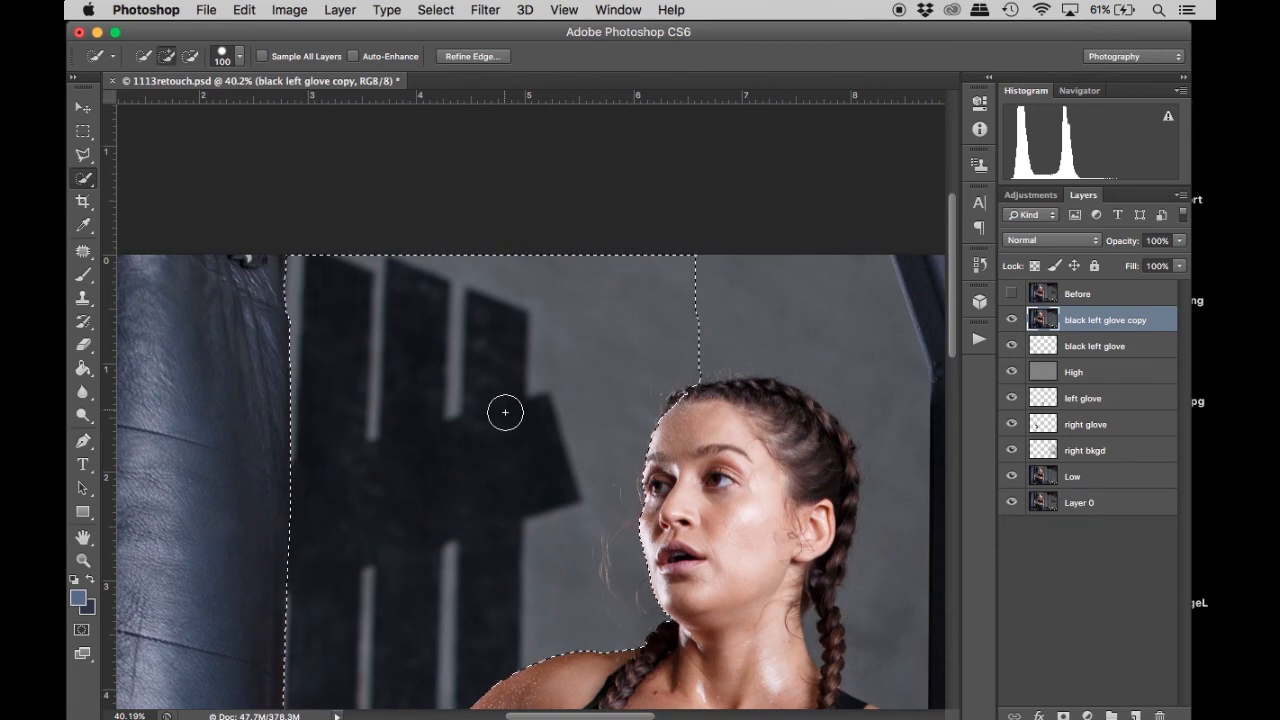
Subtract a polygonal lasso area around the boxer's face, forehead hairline and loose hair strands from the wall selection.
scroll(505, 412, "down", 3)
key("l")
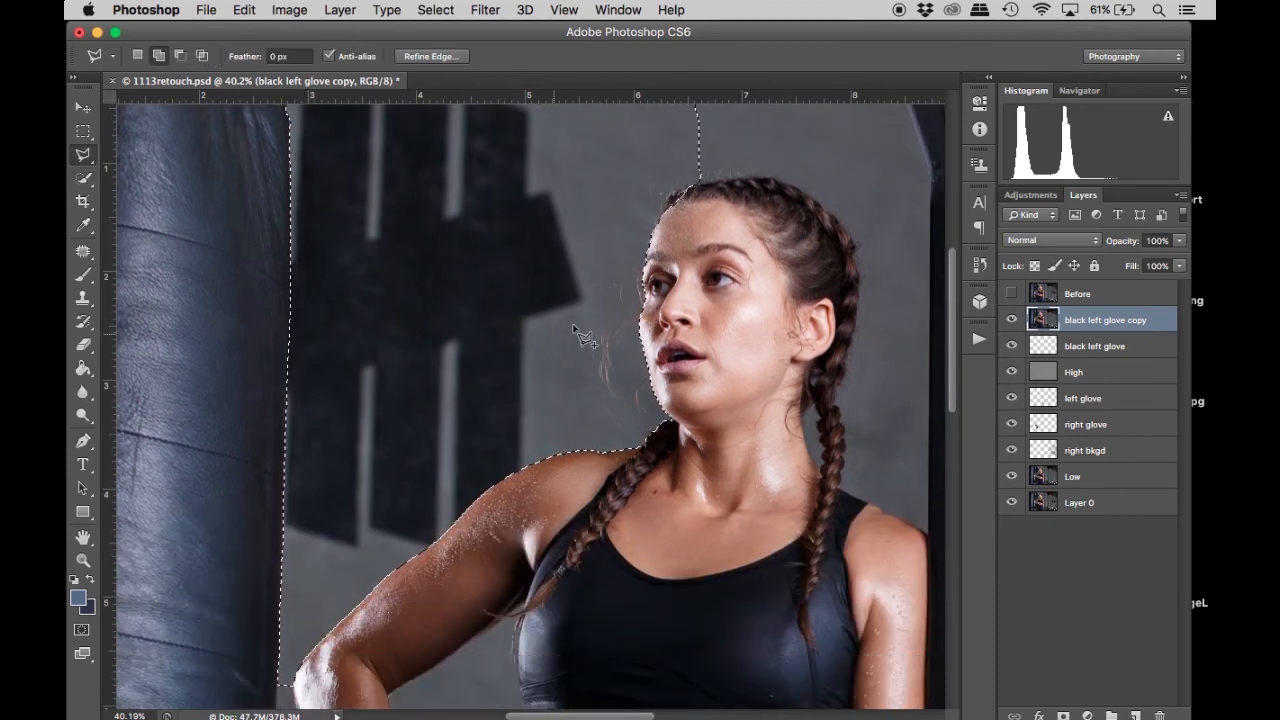
key("alt")
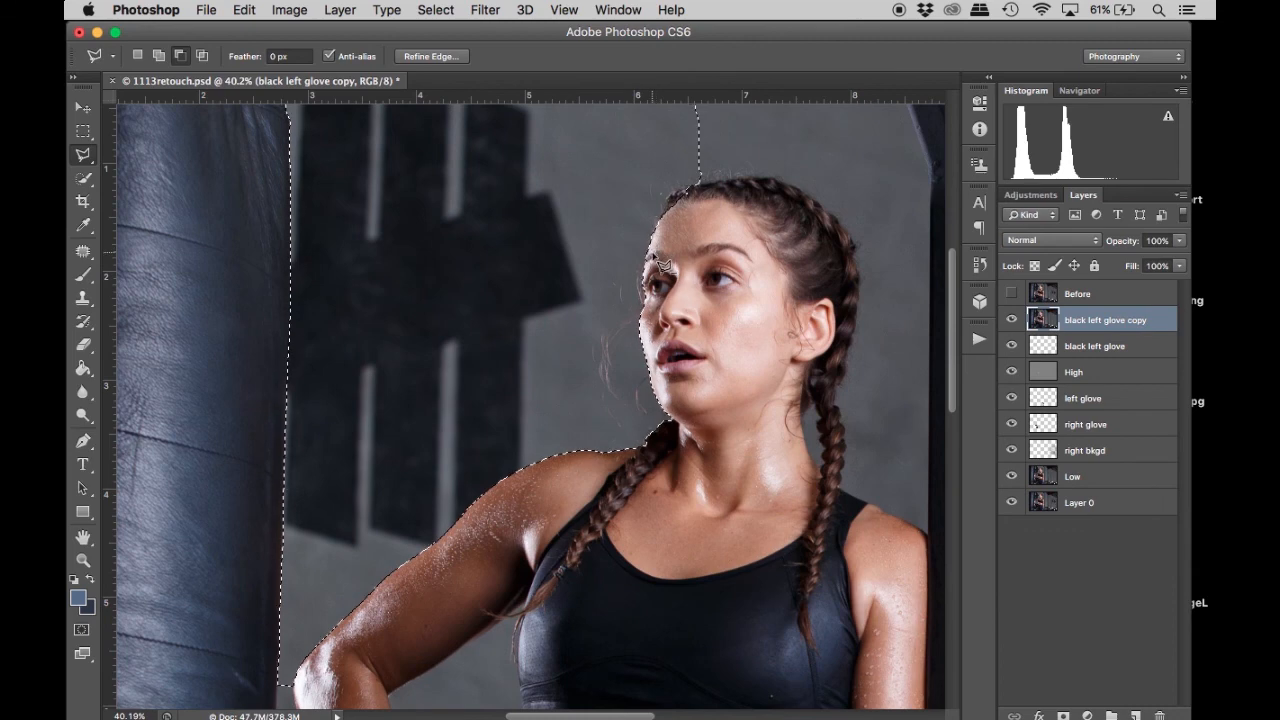
left_click(638, 260)
left_click(610, 286)
left_click(604, 325)
left_click(589, 357)
left_click(603, 432)
left_click(637, 507)
left_click(701, 453)
left_click(731, 408)
left_click(686, 268)
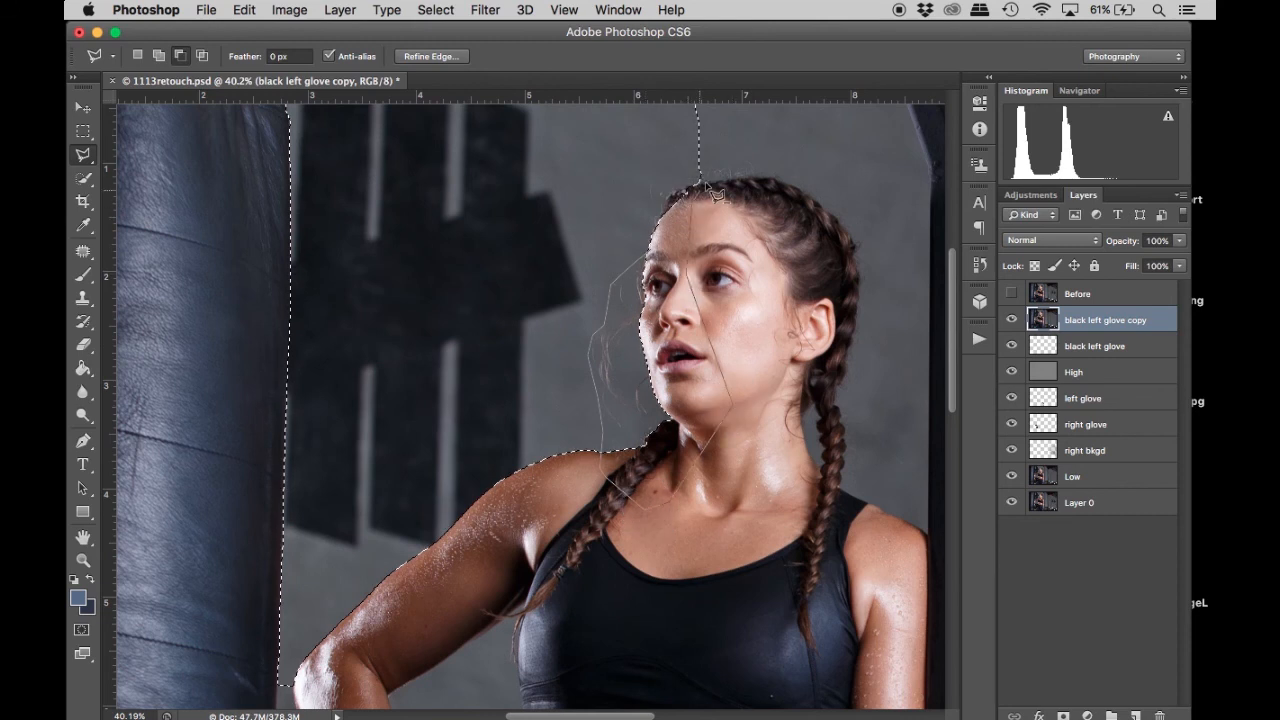
left_click(708, 166)
left_click(650, 176)
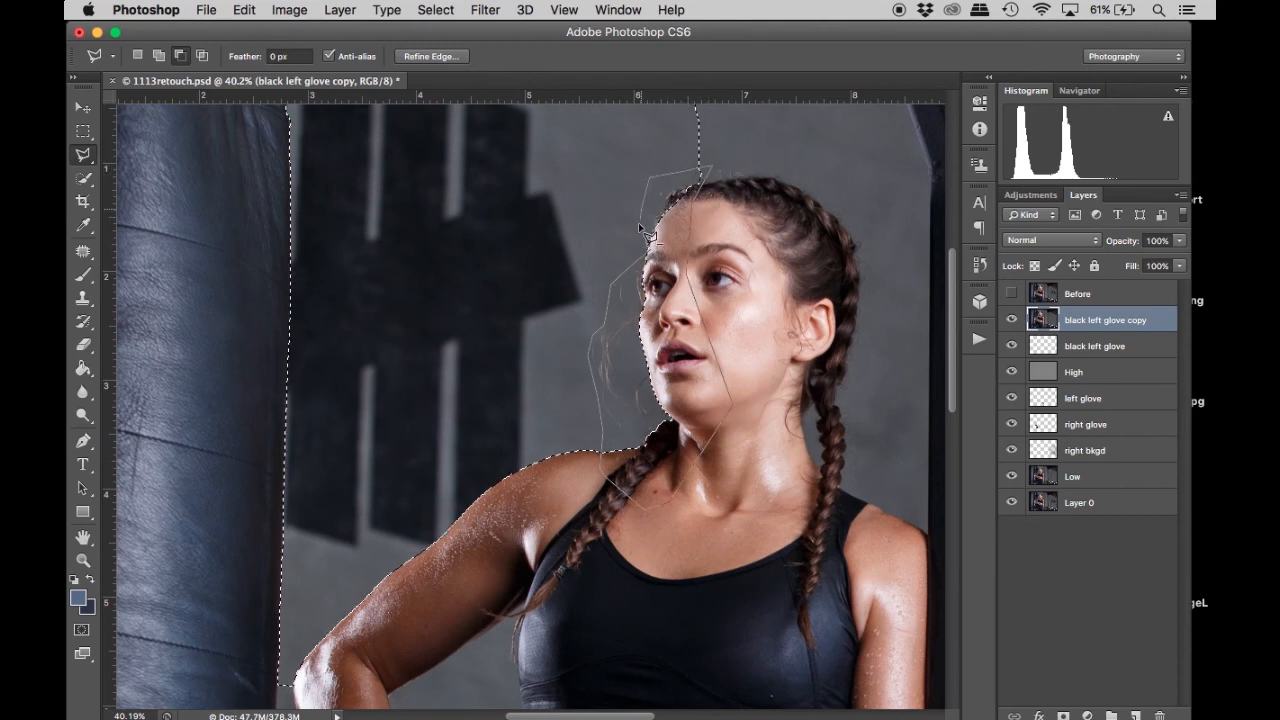
double_click(636, 266)
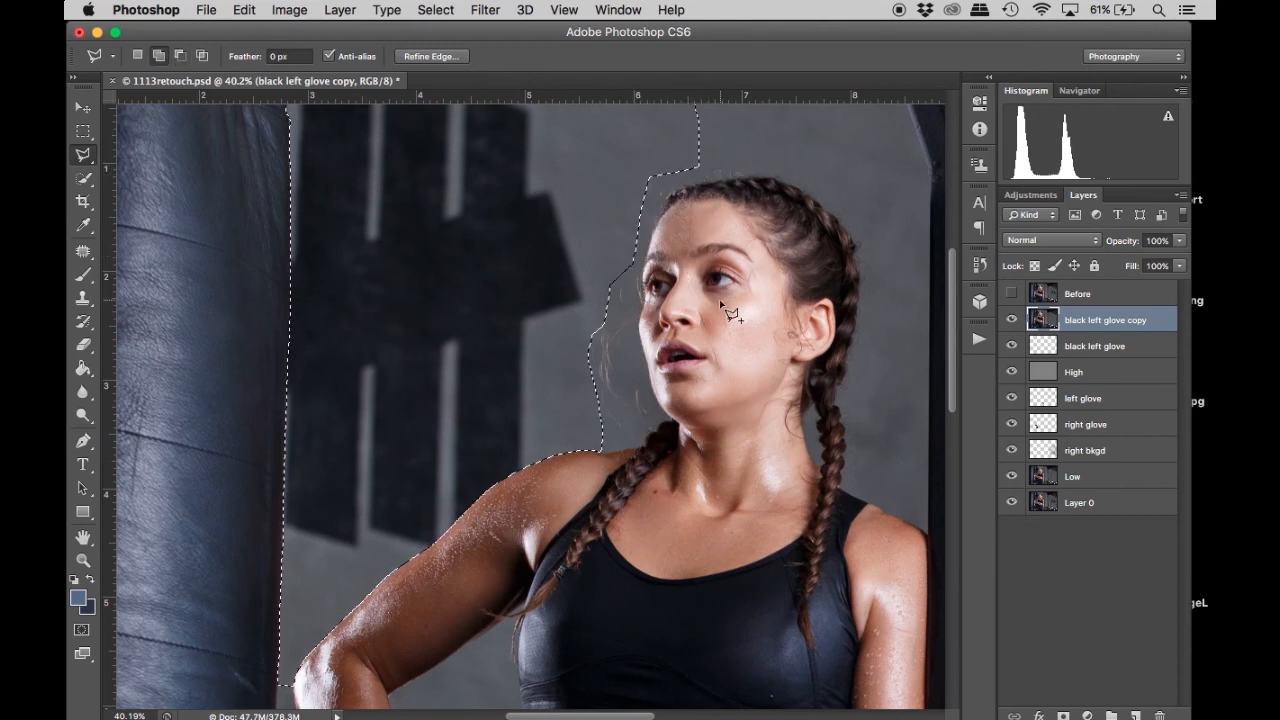
Mask the merged layer to the wall selection and make its image active instead of the mask.
scroll(648, 425, "down", 6)
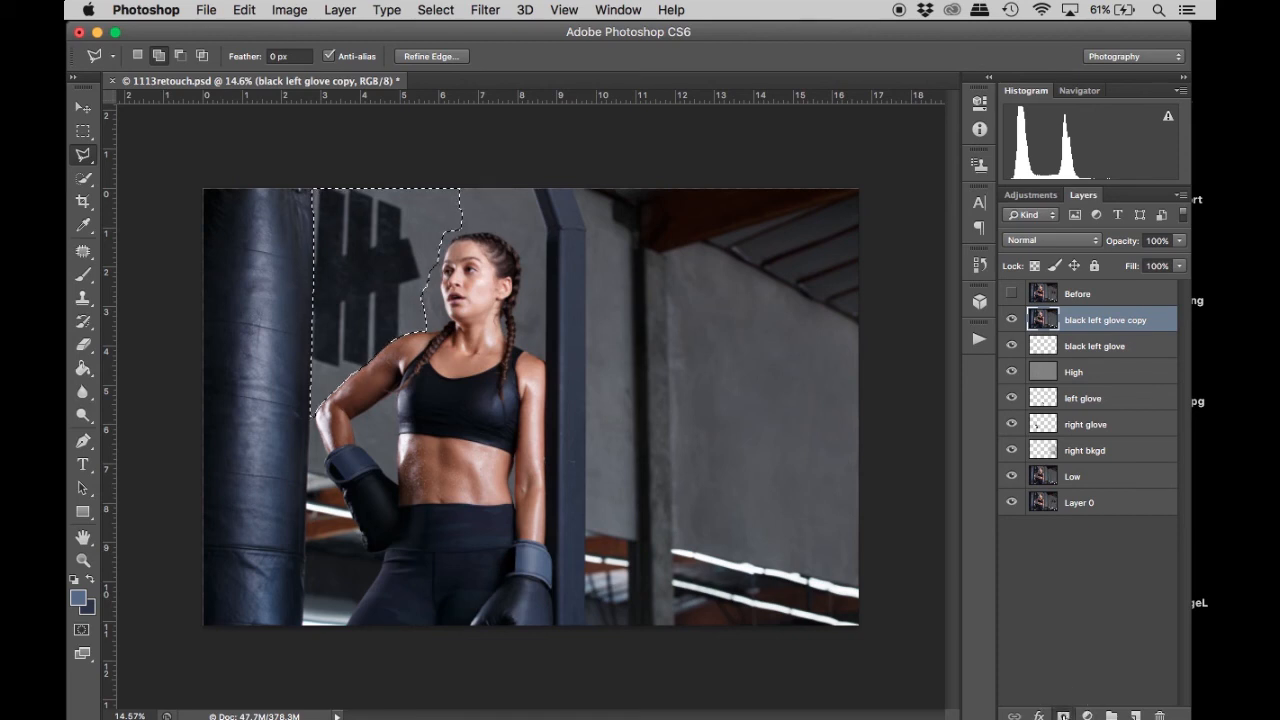
left_click(1063, 716)
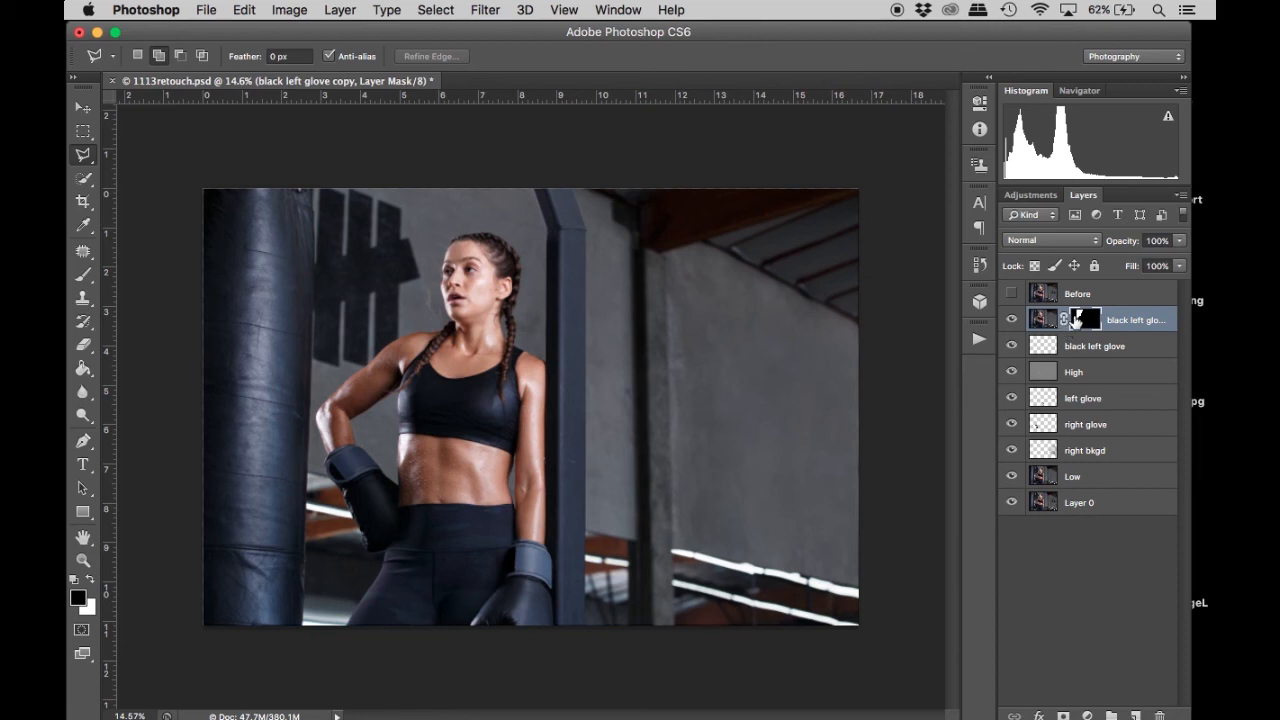
key("v")
left_click(1043, 319)
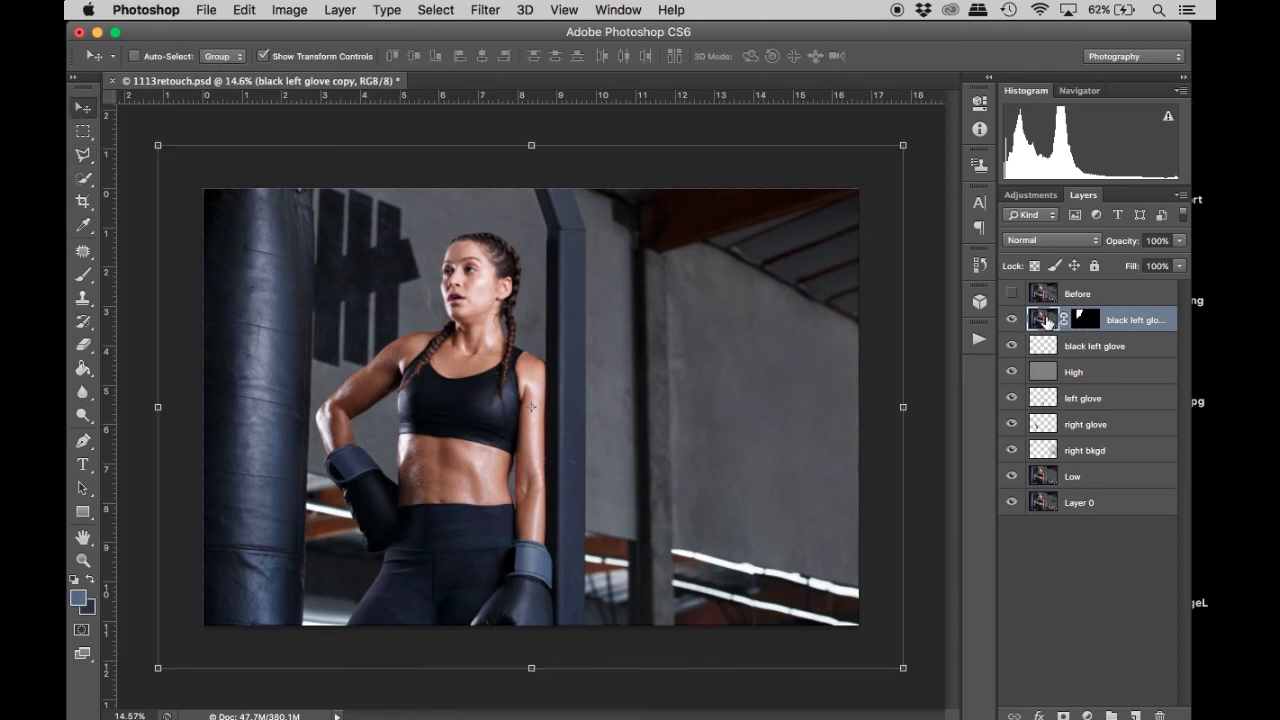
Try to move the masked layer while its mask is still linked, and undo the moves.
left_click_drag(590, 258, 572, 309)
left_click_drag(702, 338, 655, 288)
key("alt+super+z")
key("alt+super+z")
key("alt+super+z")
left_click(245, 10)
left_click(282, 48)
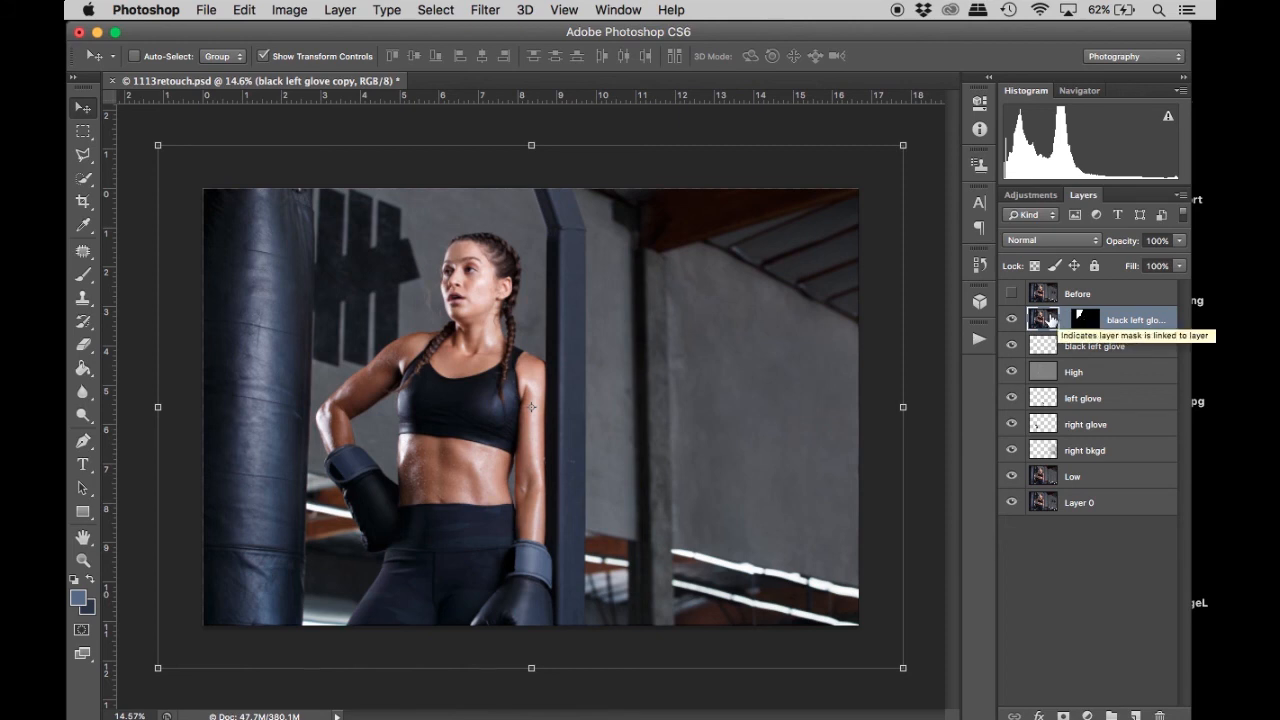
Unlink the mask and shift the layer's image so clean wall from beyond the metal post covers the logo.
left_click_drag(728, 338, 542, 262)
left_click_drag(764, 398, 562, 342)
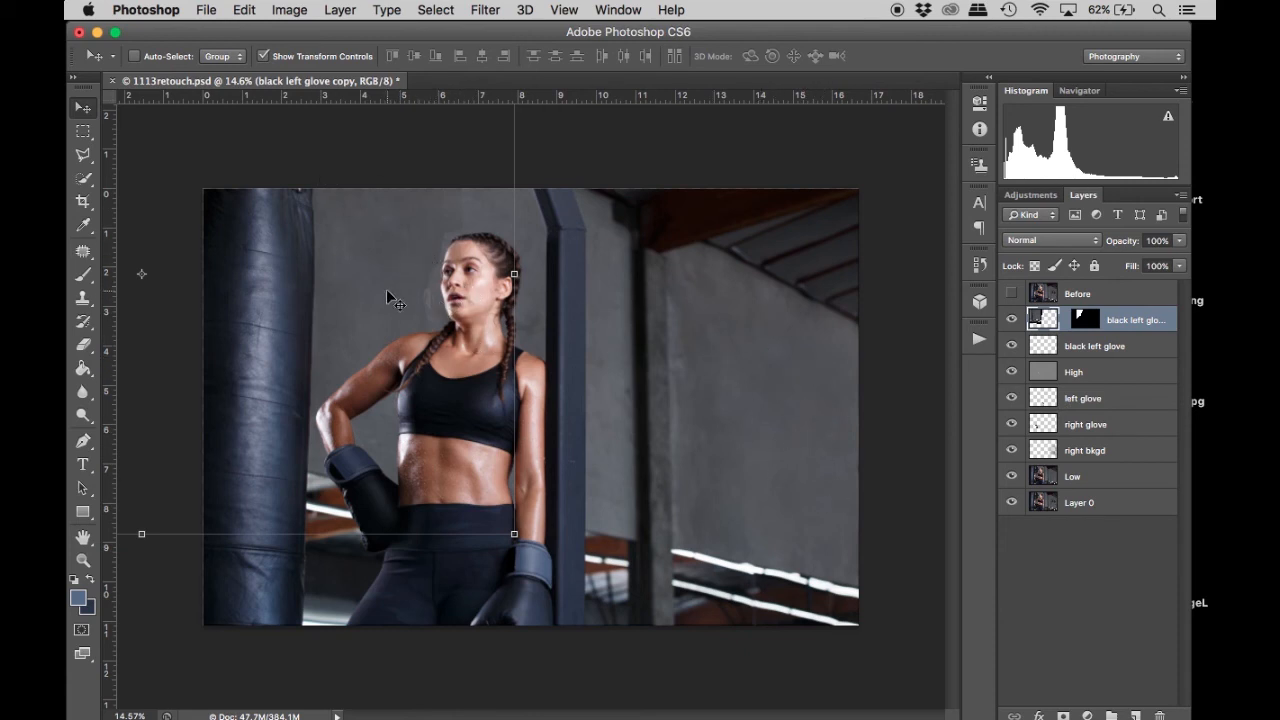
Activate the layer mask, enlarge the Brush to 250 px and check the mask's boundary by briefly loading it as a selection.
left_click(83, 560)
left_click_drag(414, 310, 420, 321)
scroll(420, 321, "up", 4)
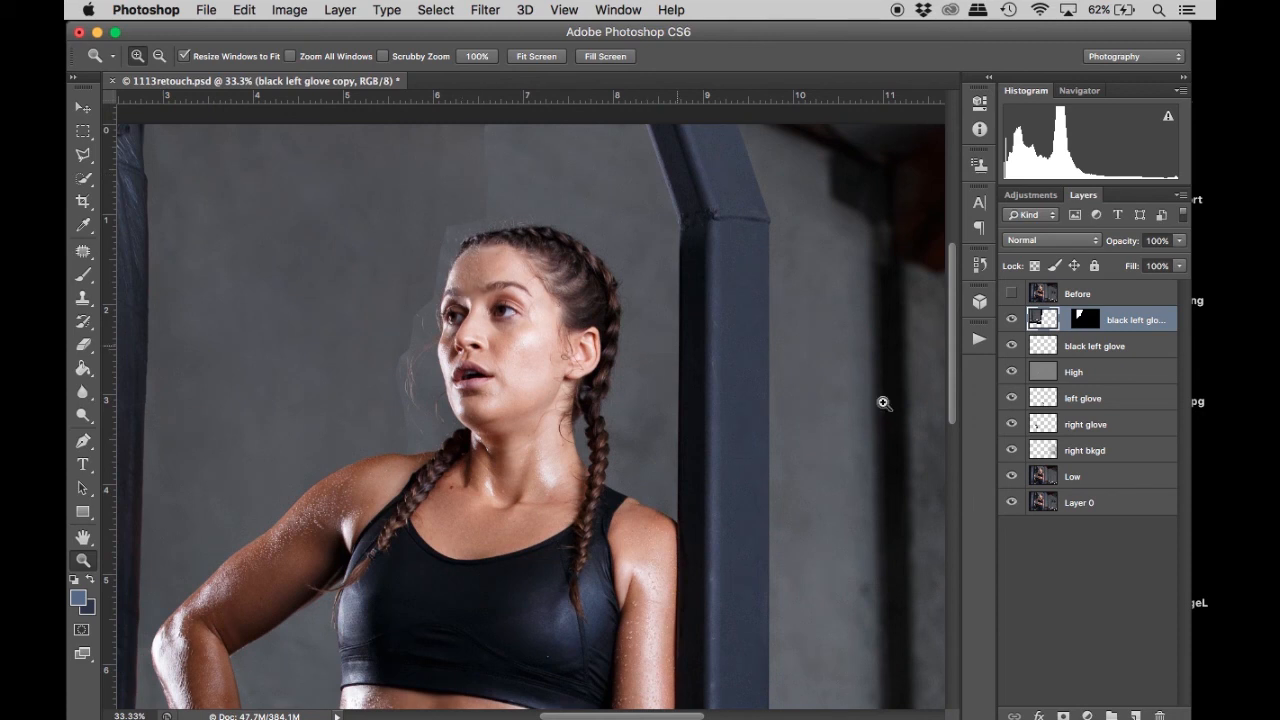
left_click(1085, 320)
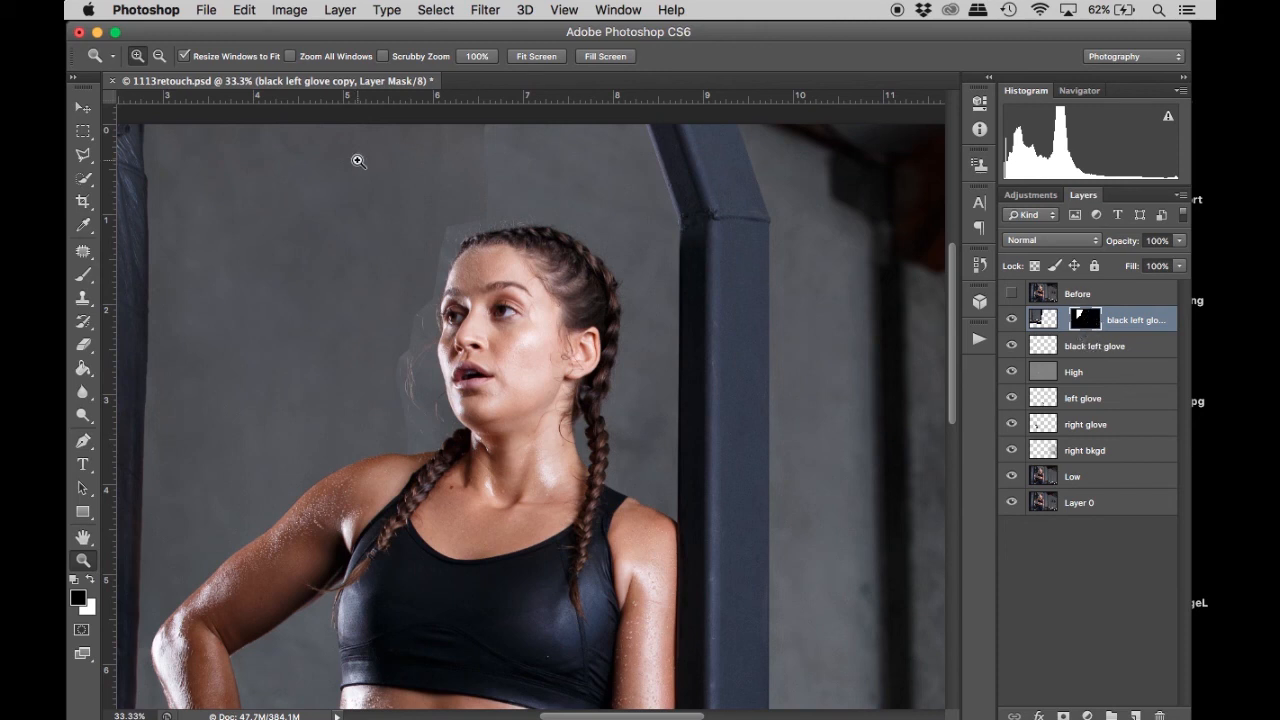
left_click(83, 274)
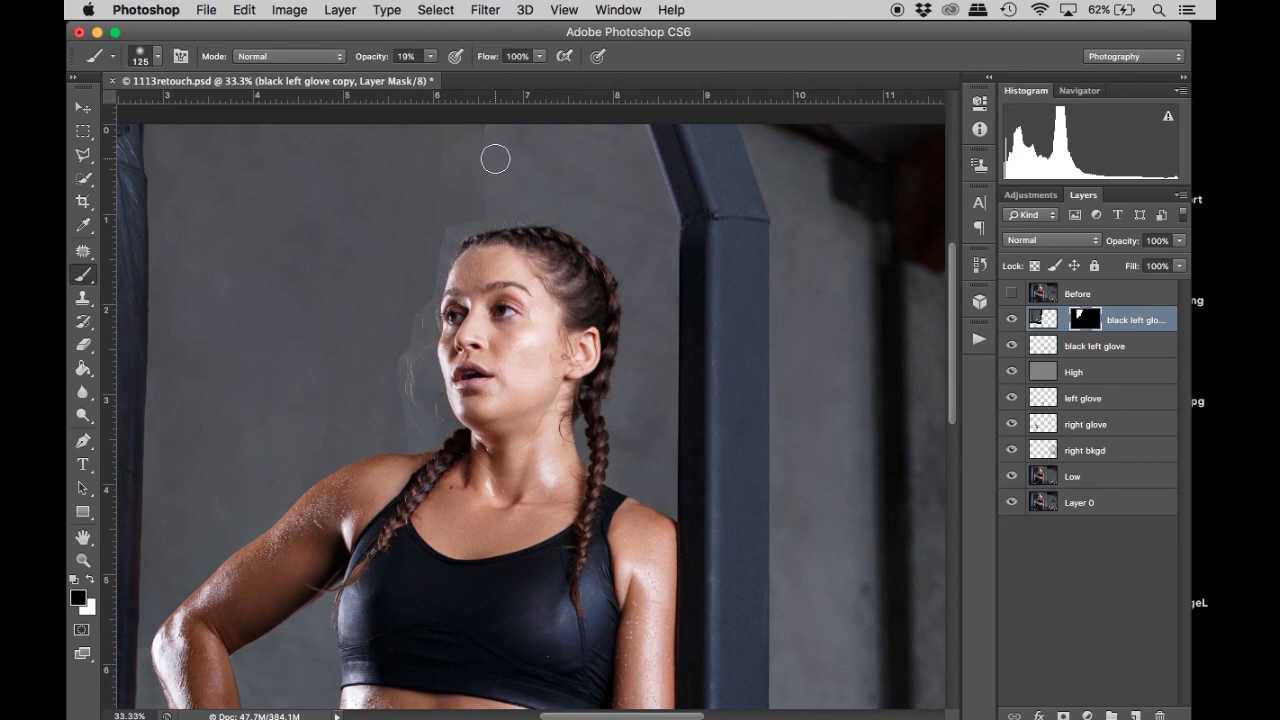
key("bracketright")
key("bracketright")
key("bracketright")
key("bracketright")
left_click(1088, 320, "super")
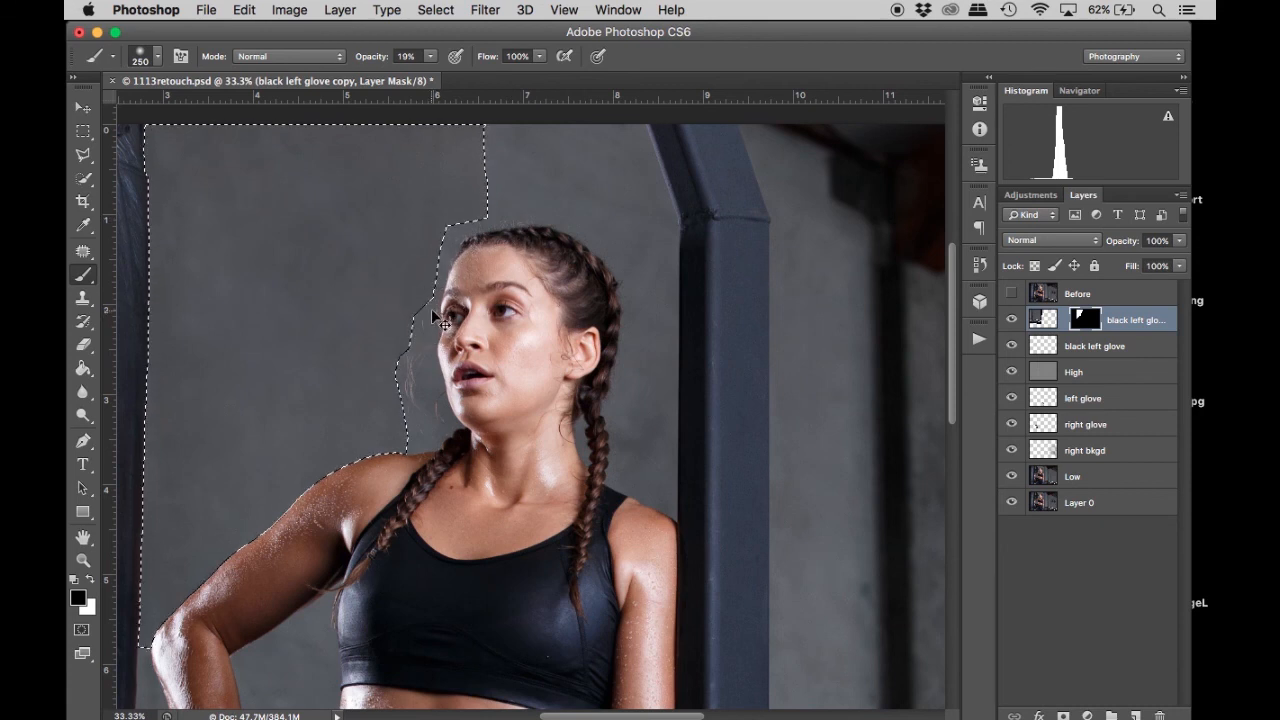
key("super+d")
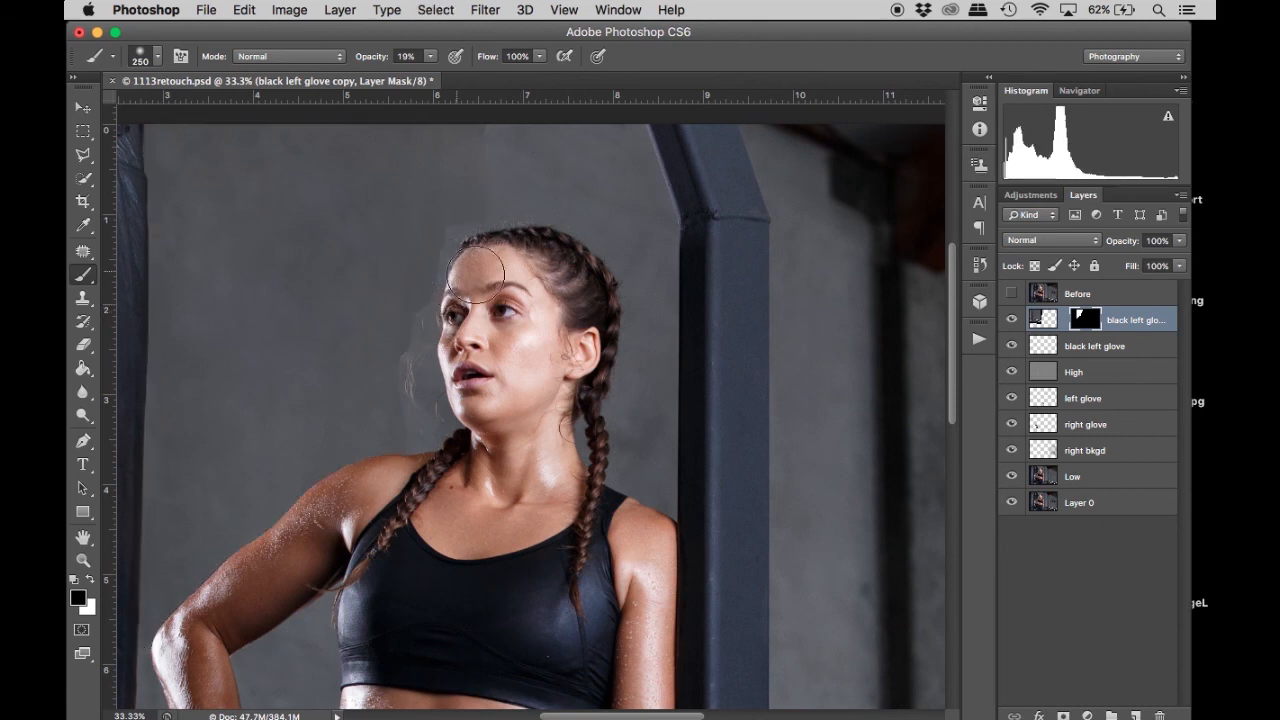
Paint black at 19% opacity on the mask to blend the visible patch edge above the boxer's head.
left_click(487, 129)
left_click(493, 149)
left_click(493, 201)
left_click(490, 227)
left_click(487, 199)
left_click(475, 213)
left_click(458, 243)
Blend the mask edge beside the boxer's face and loose hair with the 250 px brush at 0% hardness.
right_click(575, 296)
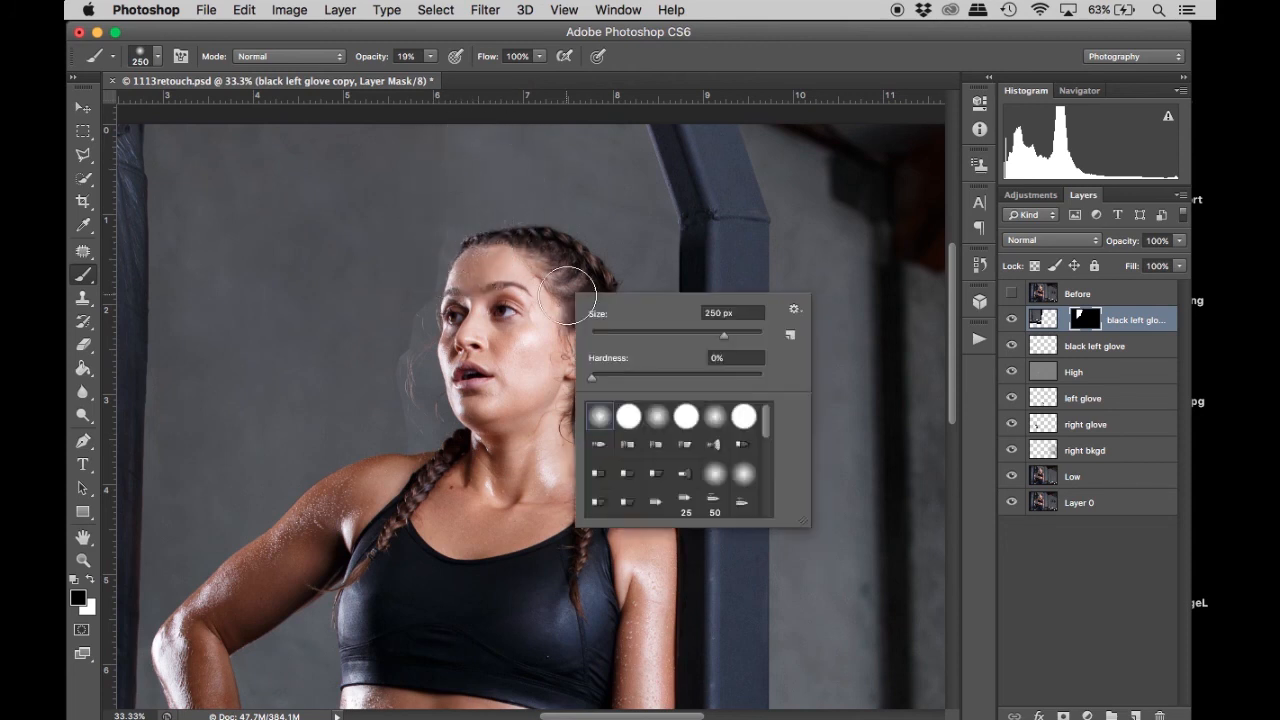
mouse_move(449, 244)
left_mouse_down()
mouse_move(451, 280)
mouse_move(425, 297)
mouse_move(438, 314)
mouse_move(451, 286)
mouse_move(397, 382)
mouse_move(408, 434)
mouse_move(406, 371)
mouse_move(420, 349)
mouse_move(419, 379)
left_mouse_up()
left_click(422, 329)
left_click(433, 205)
left_click(441, 147)
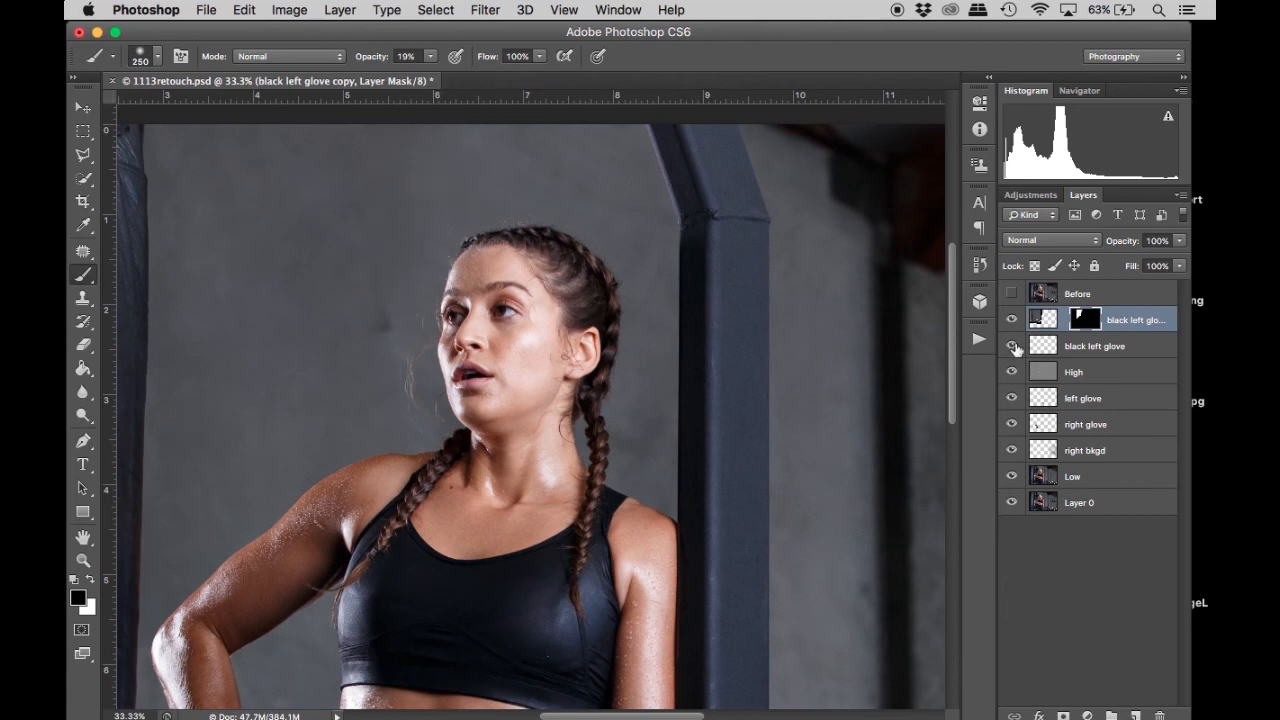
Compare the wall with and without the logo by repeatedly hiding and showing the masked layer.
left_click(1011, 321)
left_click(1011, 320)
left_click(1011, 320)
left_click(1011, 320)
left_click(1011, 320)
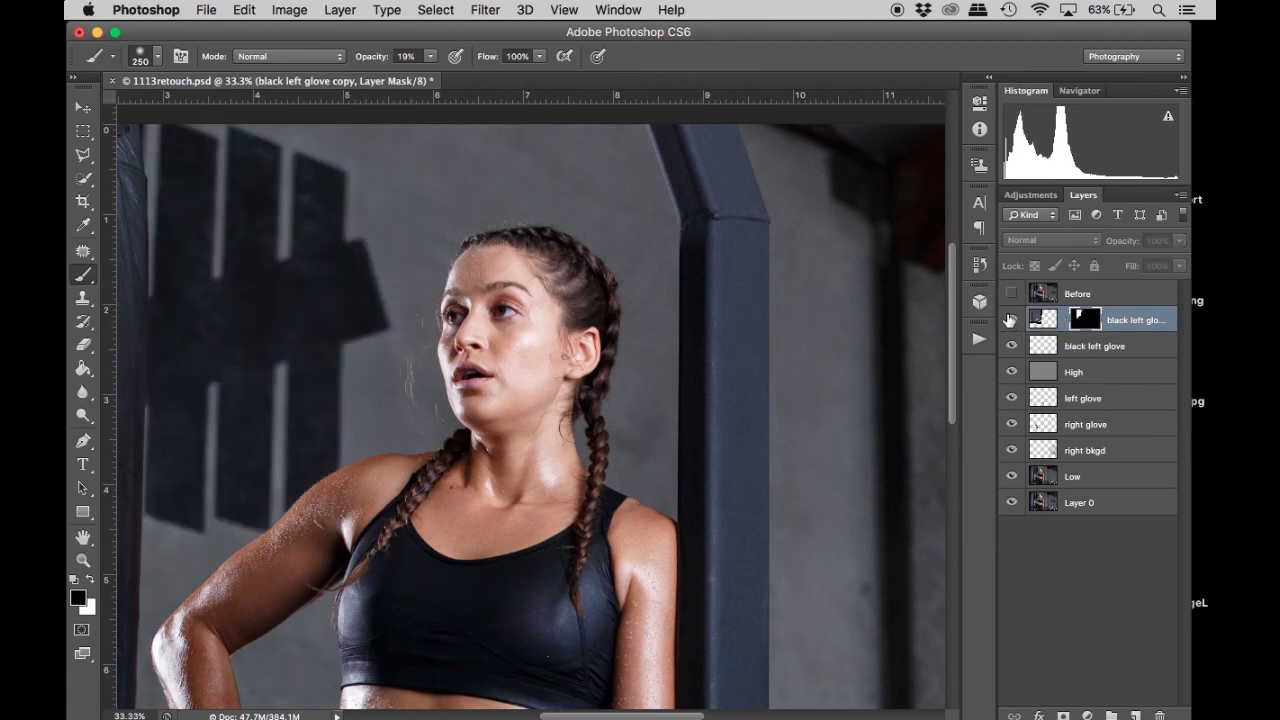
left_click(1009, 320)
Paint white at 19% opacity on the wall copy's mask near the loose hair, using the Brush reduced to 100 px.
left_click(91, 579)
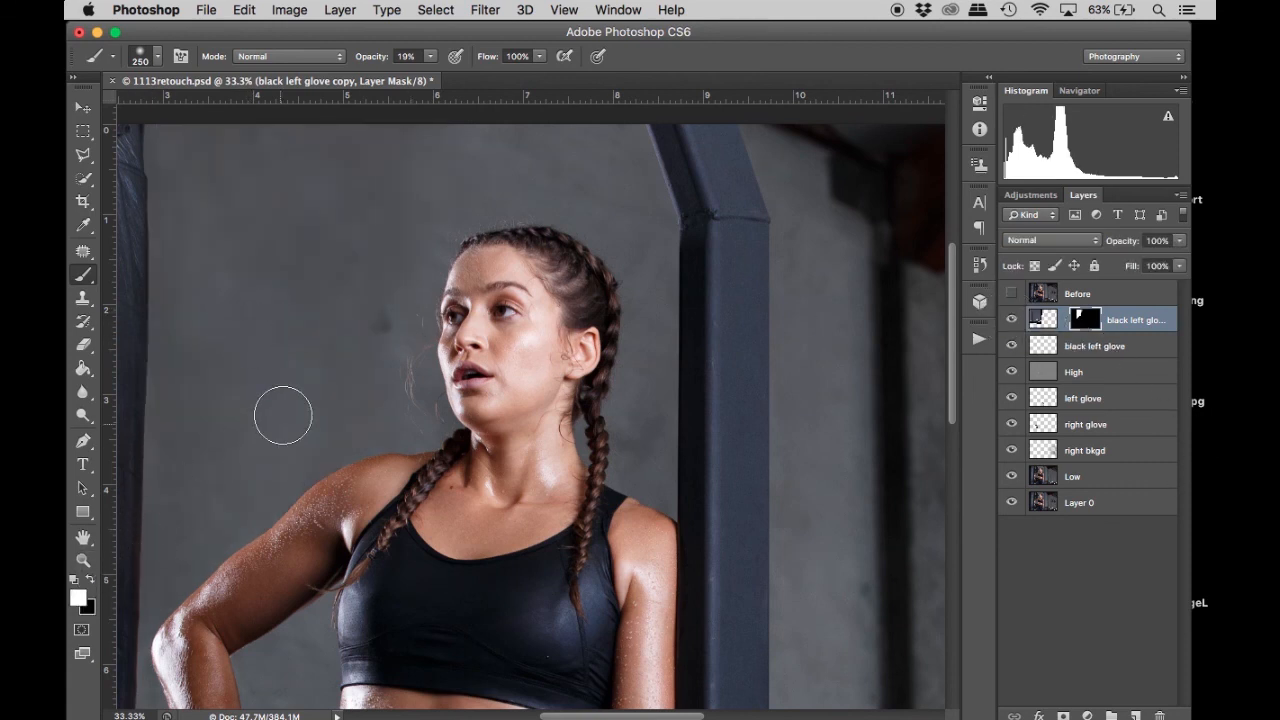
key("bracketleft")
key("bracketleft")
key("bracketleft")
key("bracketleft")
key("bracketleft")
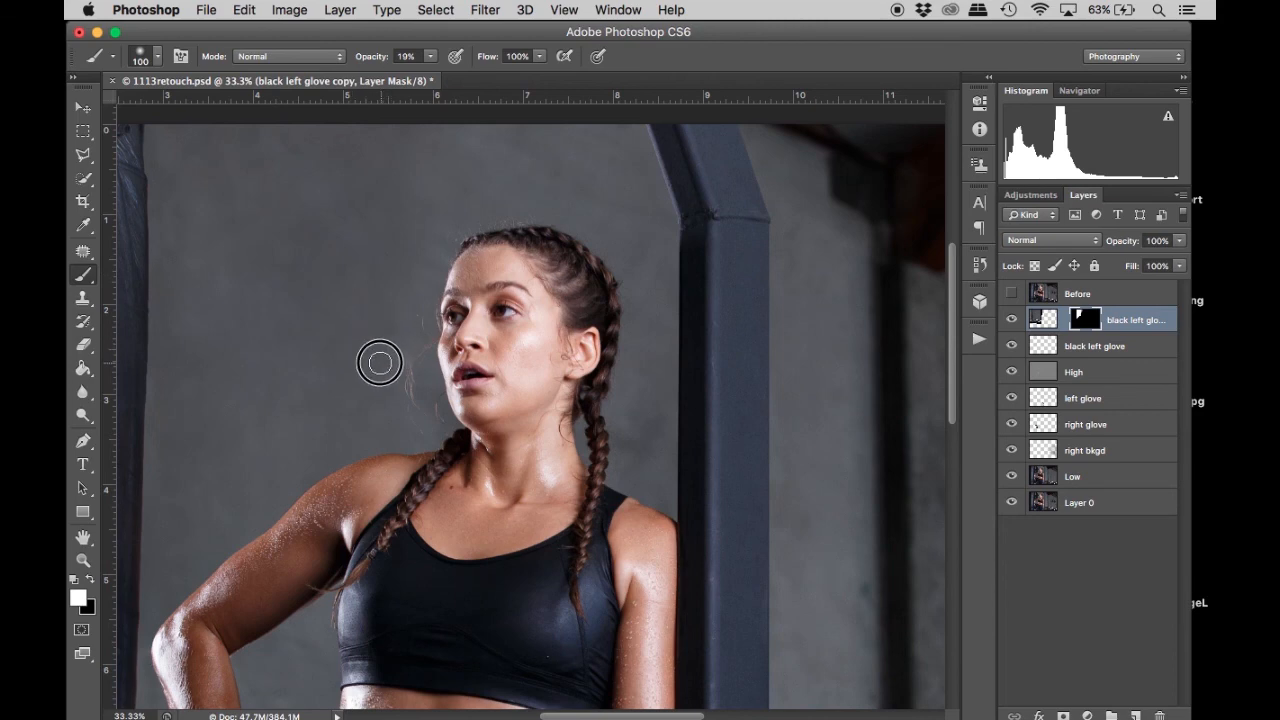
Compare the whole retouched photo with the original by repeatedly showing and hiding the Before layer.
key("super+minus")
key("super+minus")
key("super+minus")
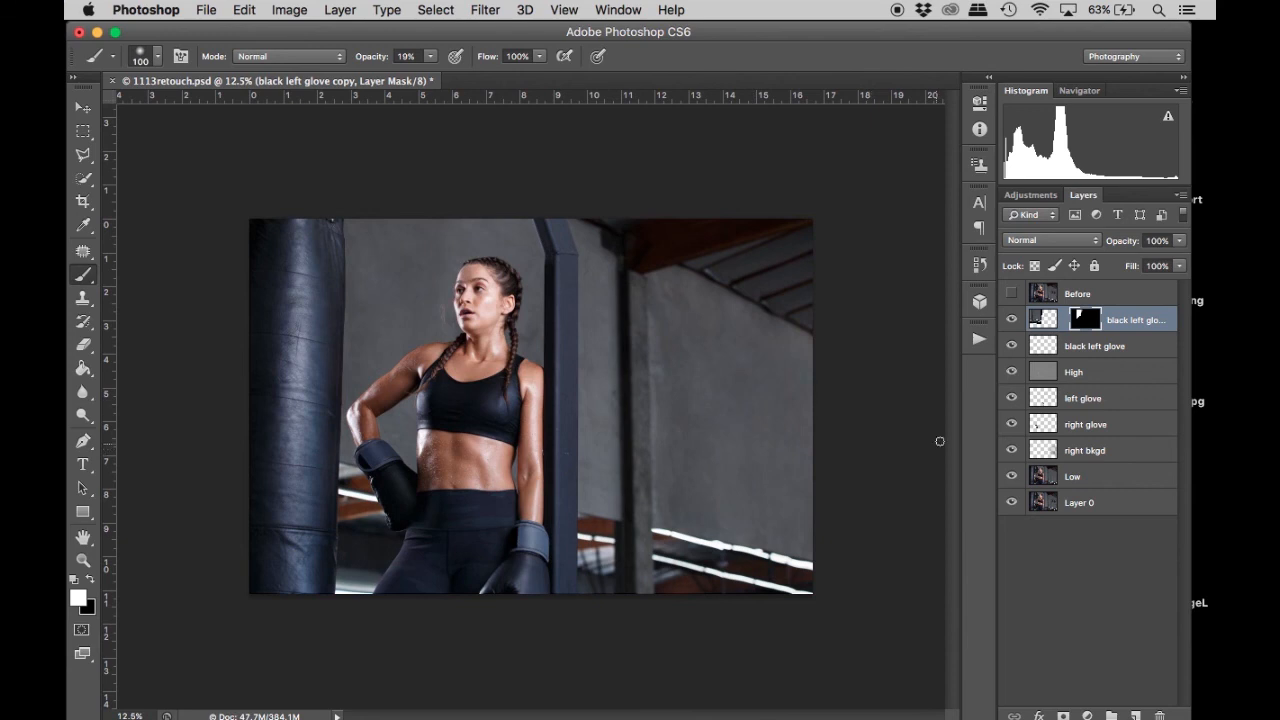
left_click(1012, 294)
left_click(1012, 294)
left_click(1012, 294)
left_click(1012, 294)
left_click(1012, 294)
left_click(1012, 294)
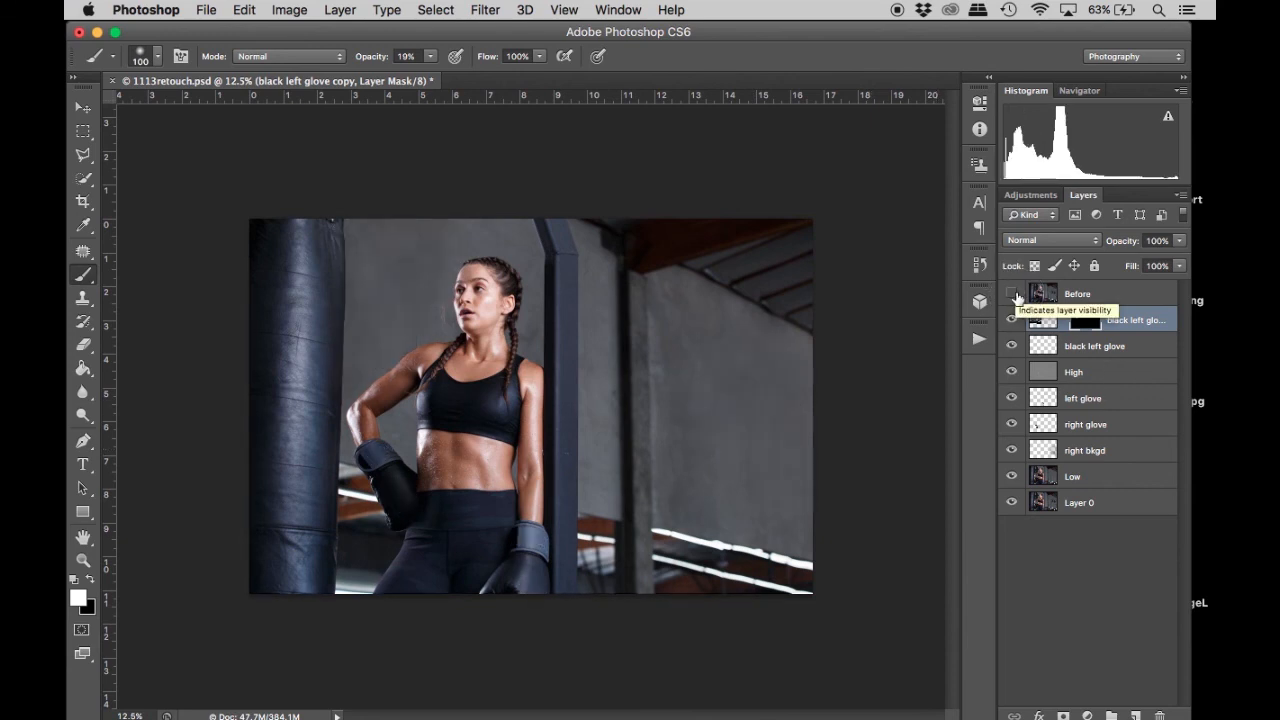
Clip a new blank layer to the masked wall copy, then merge it back into that copy.
scroll(740, 247, "up", 4)
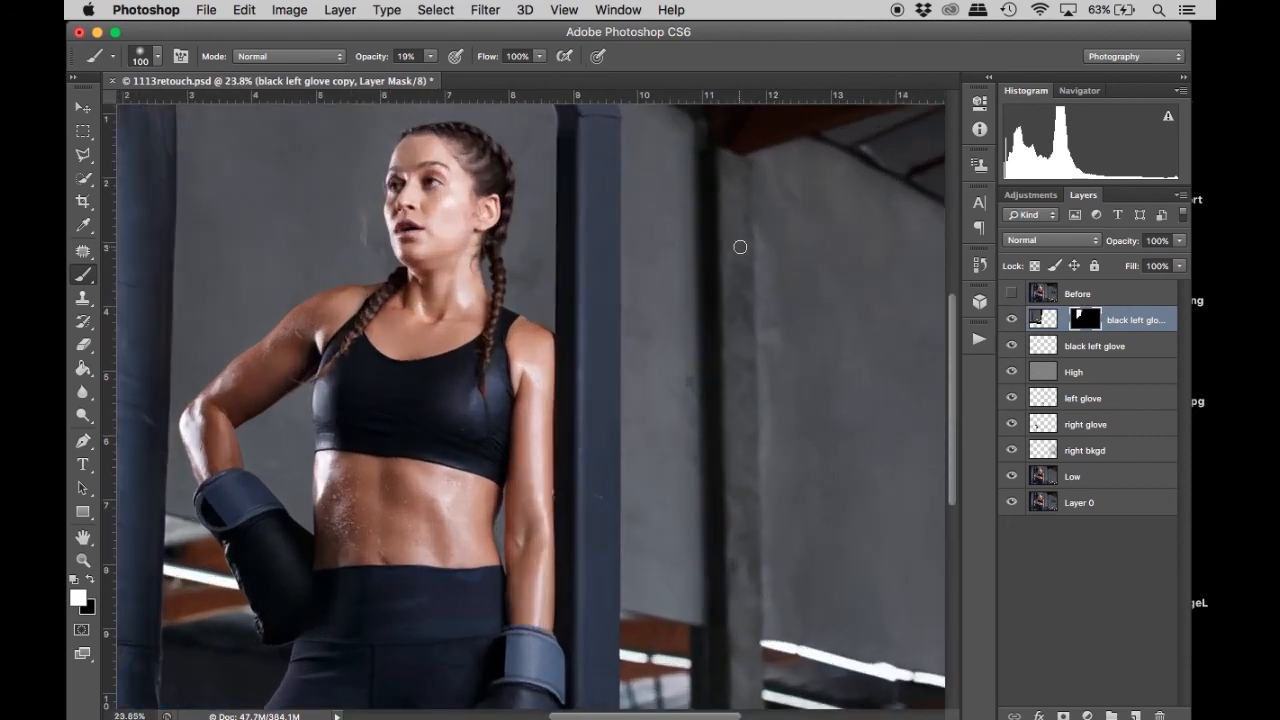
scroll(740, 247, "up", 5)
scroll(740, 246, "down", 1)
scroll(740, 246, "down", 2)
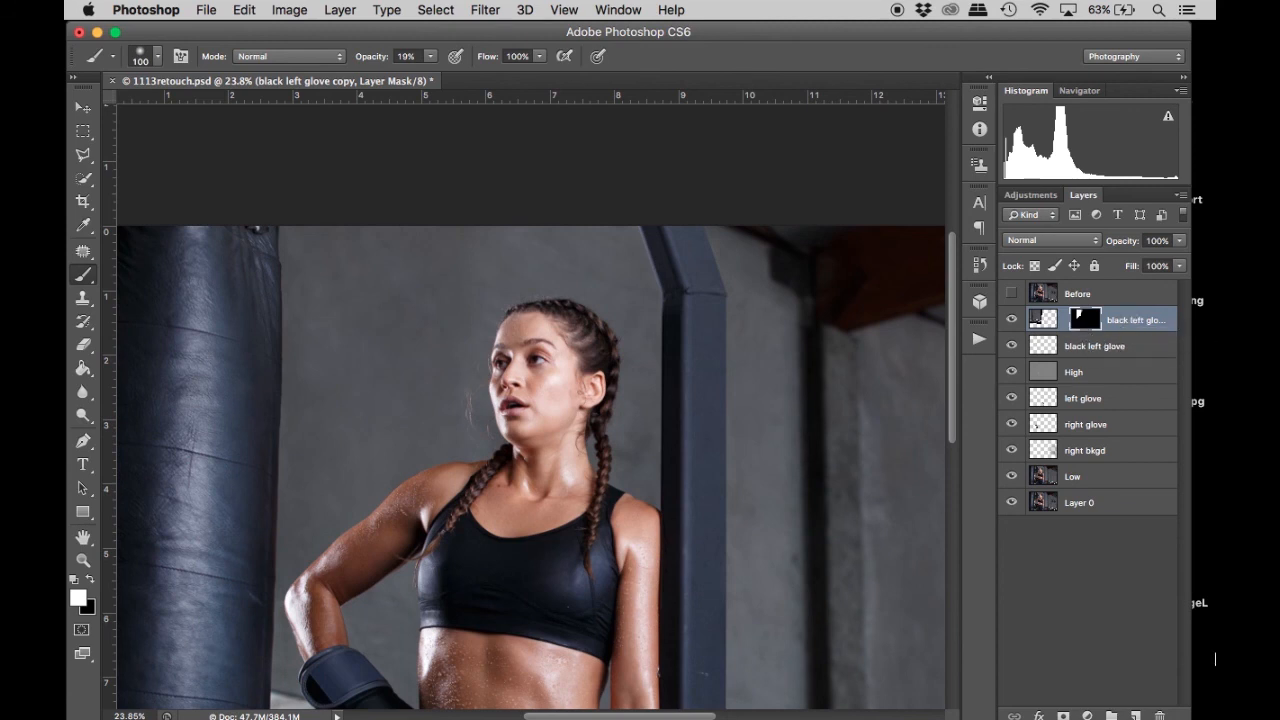
left_click(1135, 716)
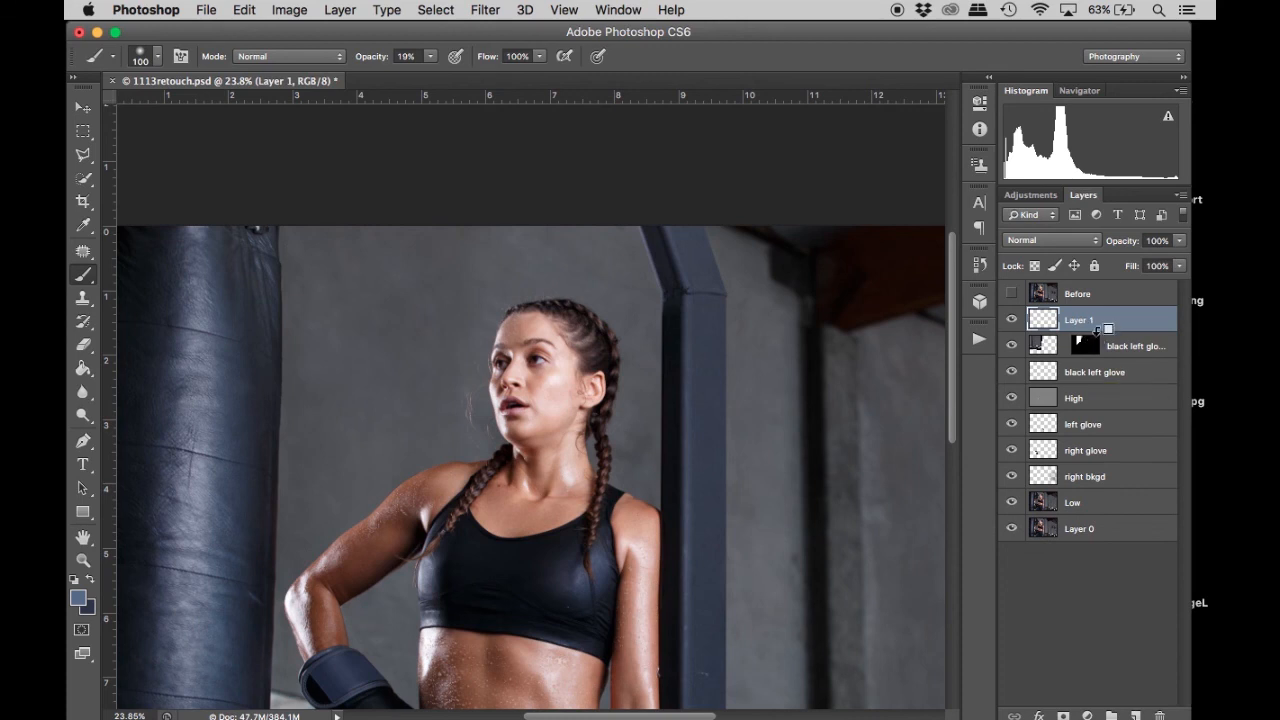
left_click(1105, 330, "alt")
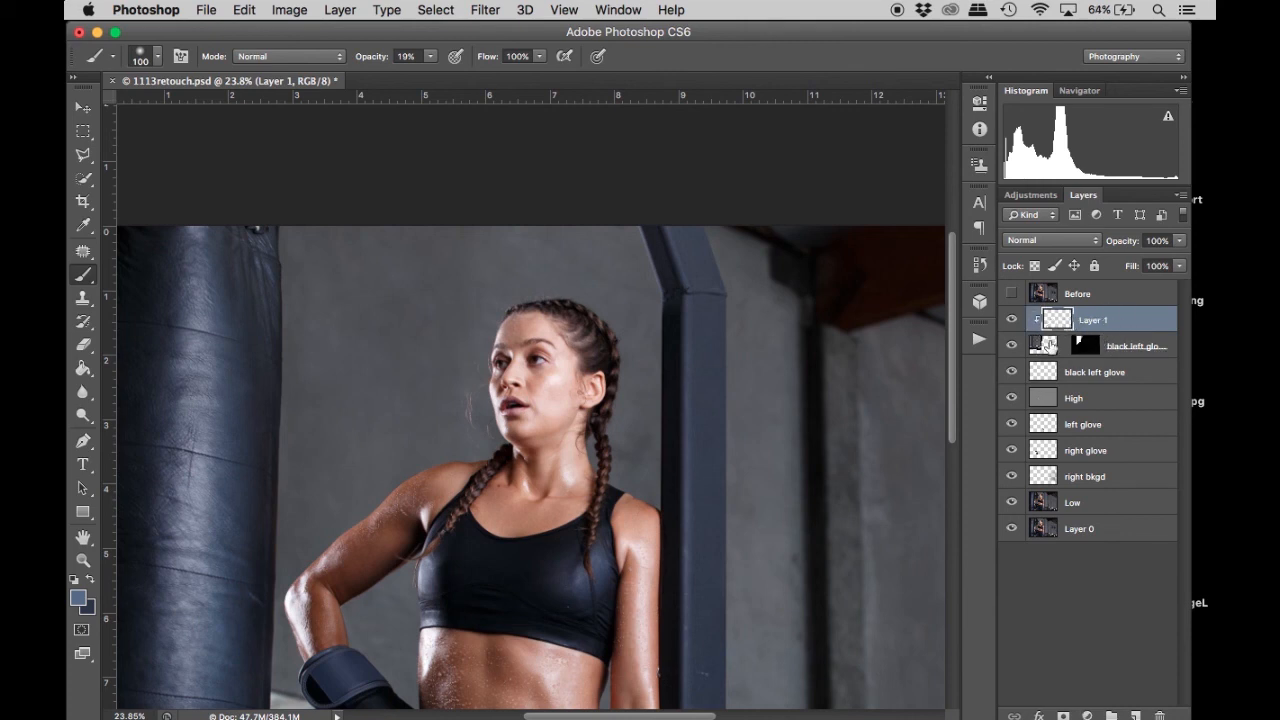
key("super+e")
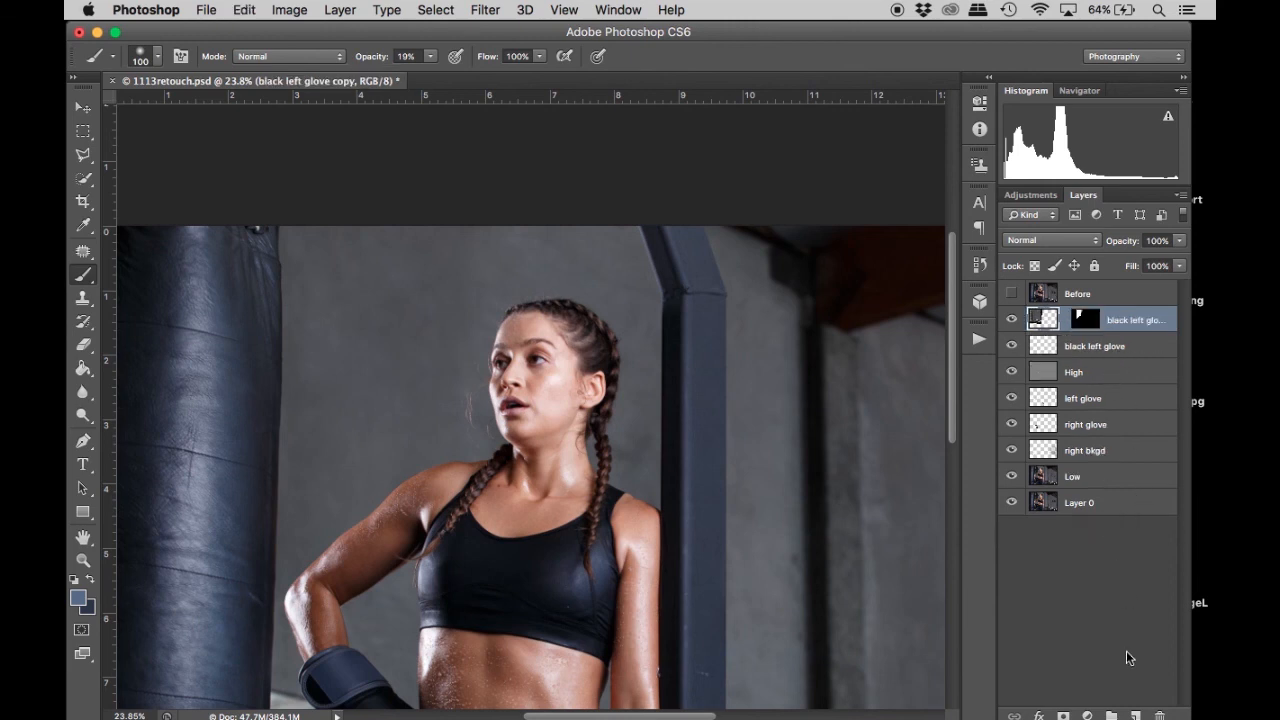
Add a Color Balance adjustment layer clipped to the masked wall copy and select it for editing.
left_click(1087, 716)
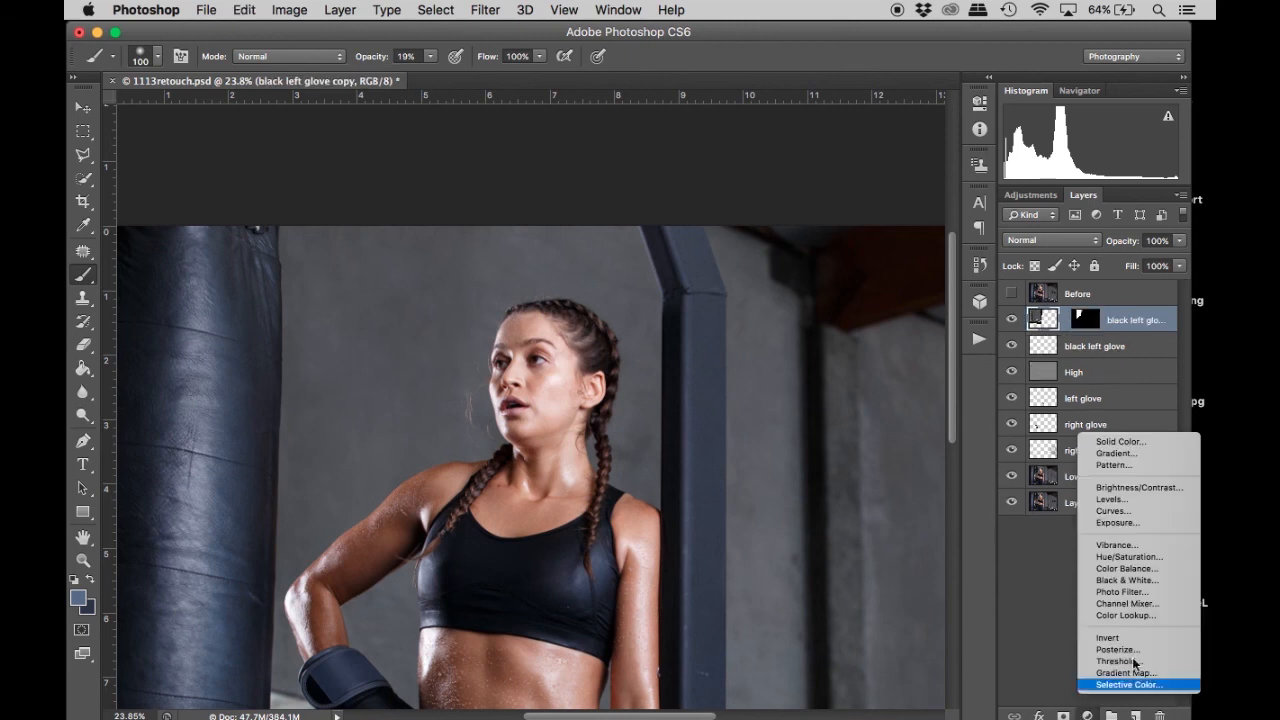
left_click(1144, 570)
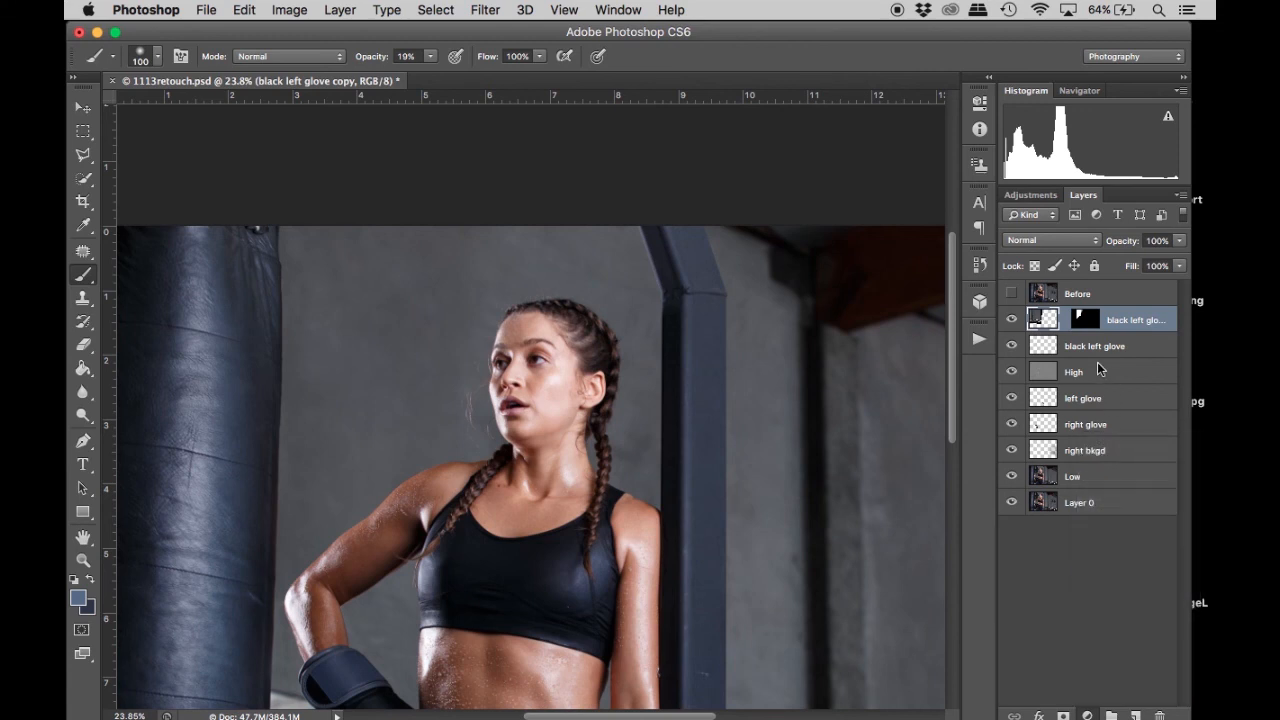
left_click(1117, 345, "shift")
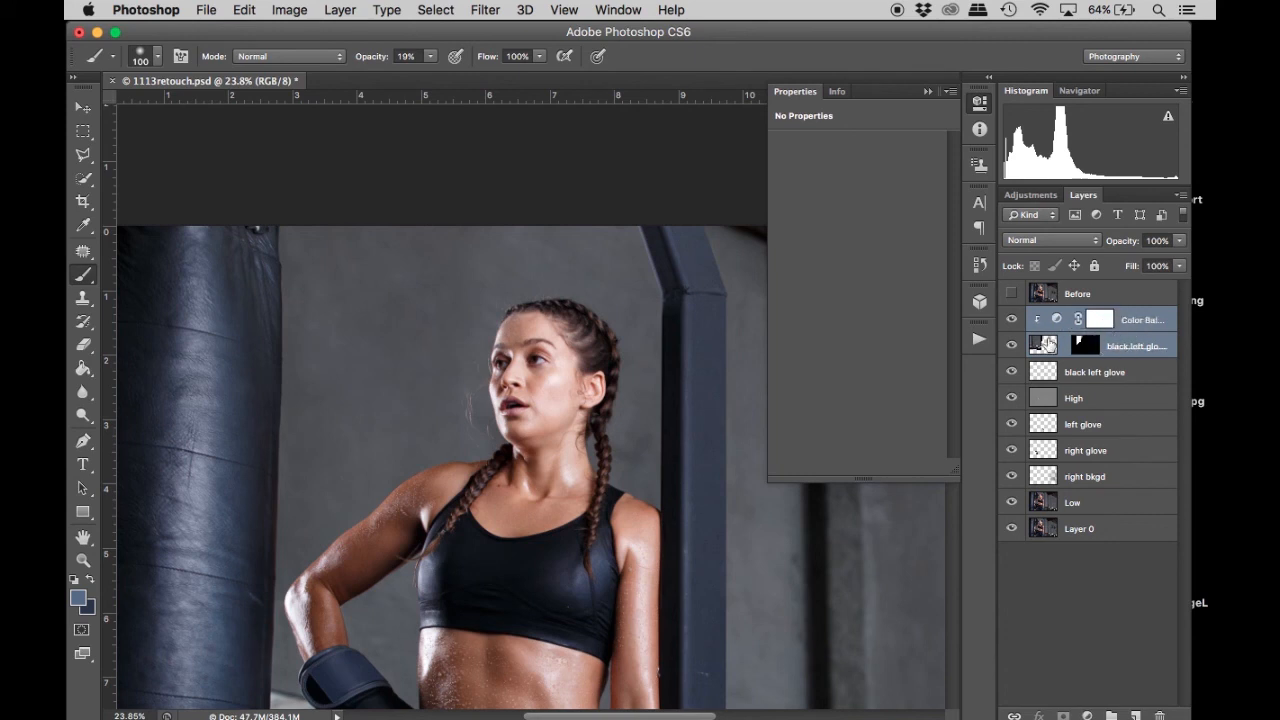
left_click(1154, 353)
left_click(1145, 329)
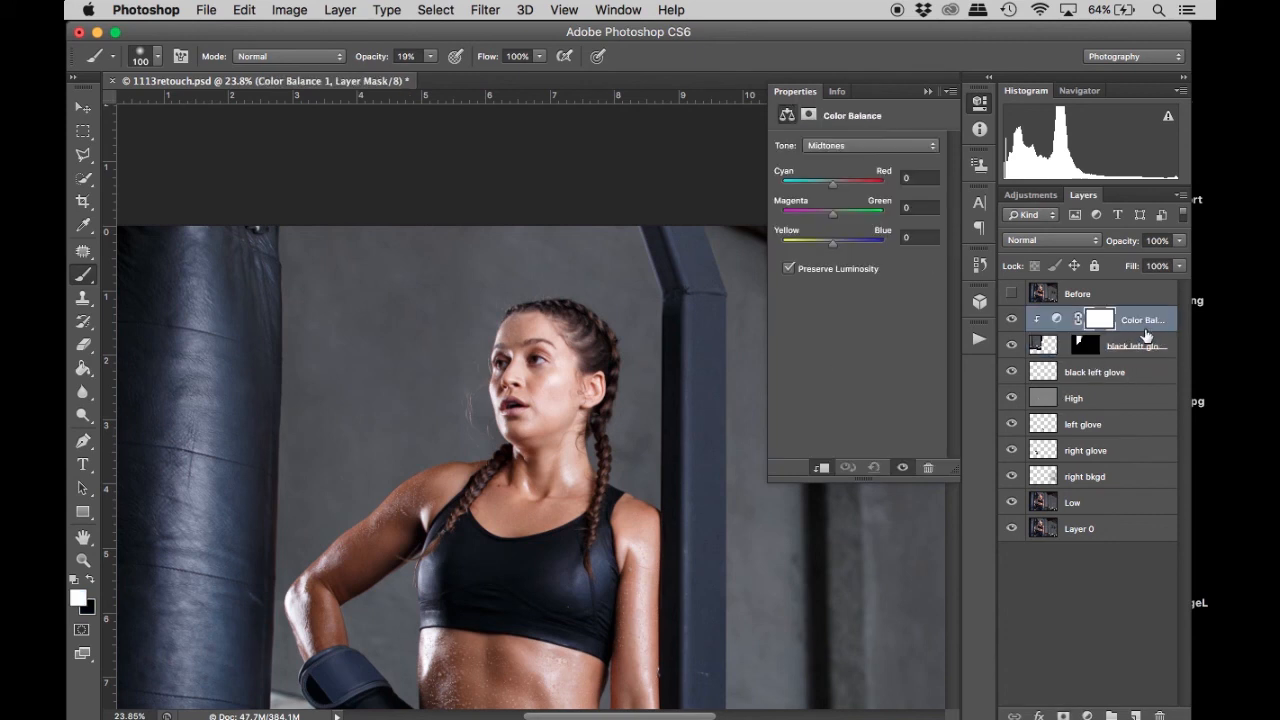
Set the Color Balance midtones to Cyan/Red -4 and Yellow/Blue +4 to cool the wall patch.
left_click_drag(835, 187, 831, 188)
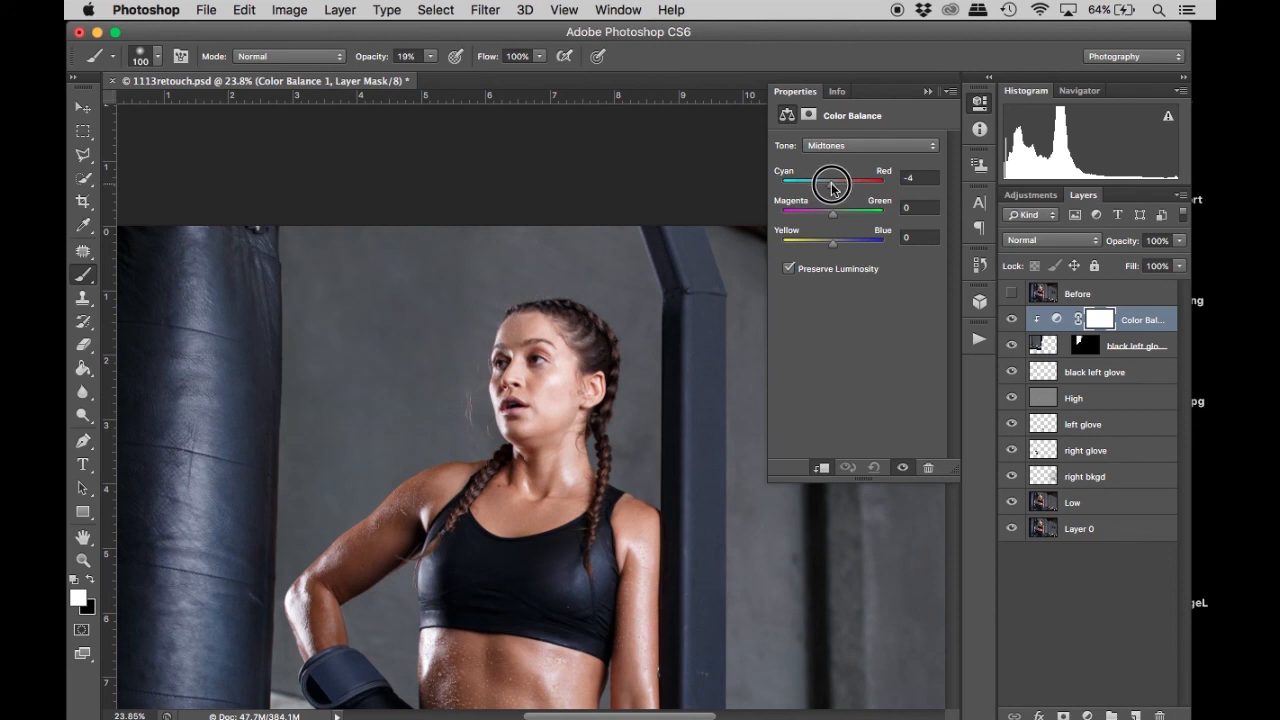
left_click_drag(832, 244, 835, 246)
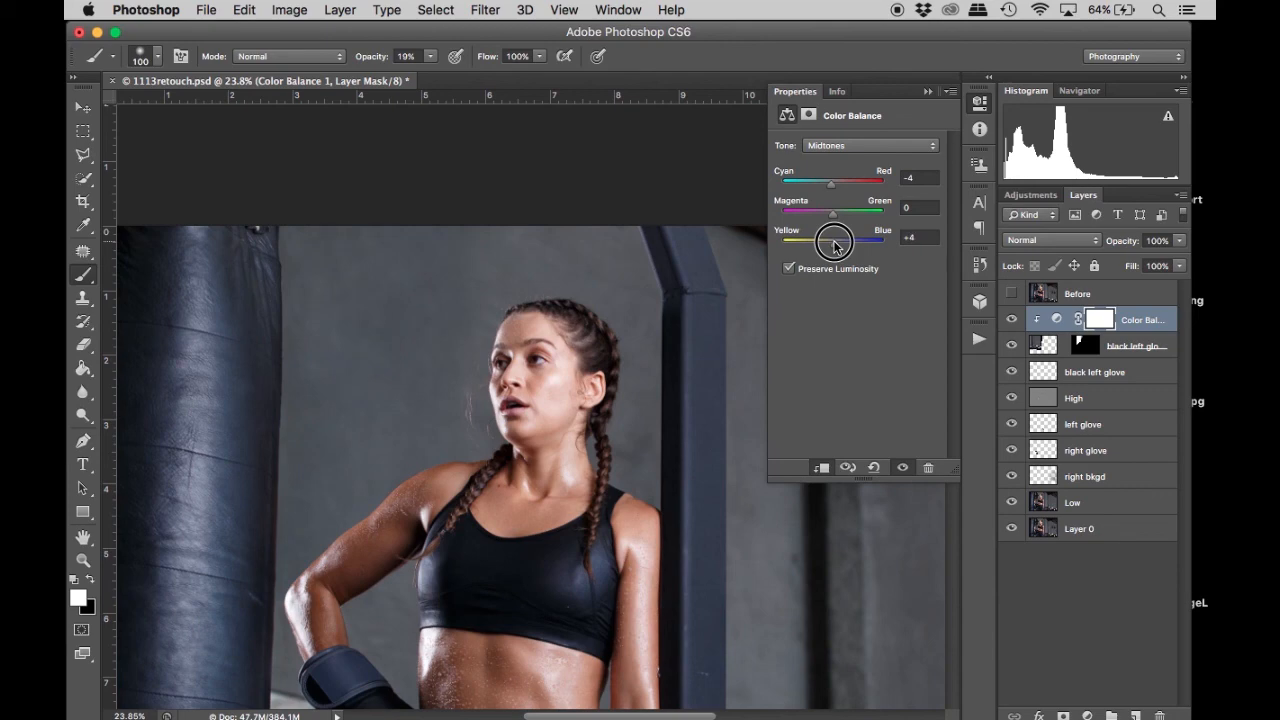
left_click(921, 91)
left_click(926, 91)
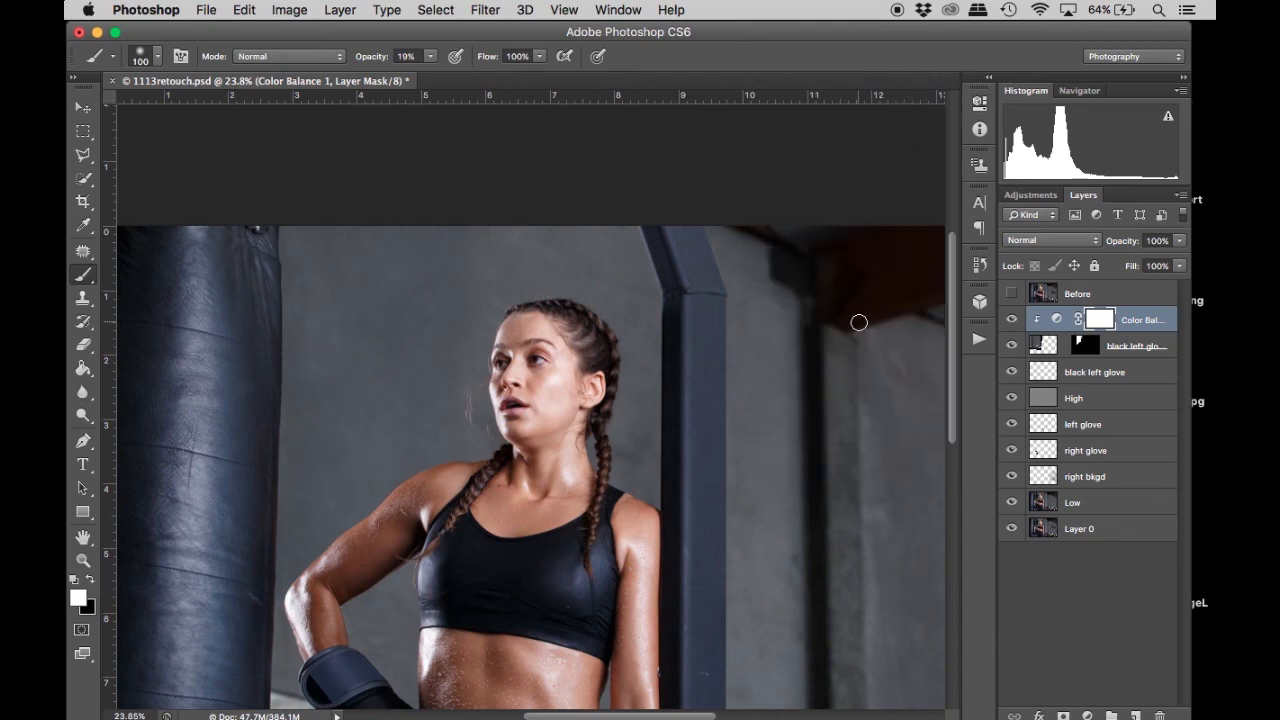
Examine the color-corrected wall patch against the original photo by repeatedly showing and hiding the Before layer.
key("super+minus")
key("super+minus")
key("super+plus")
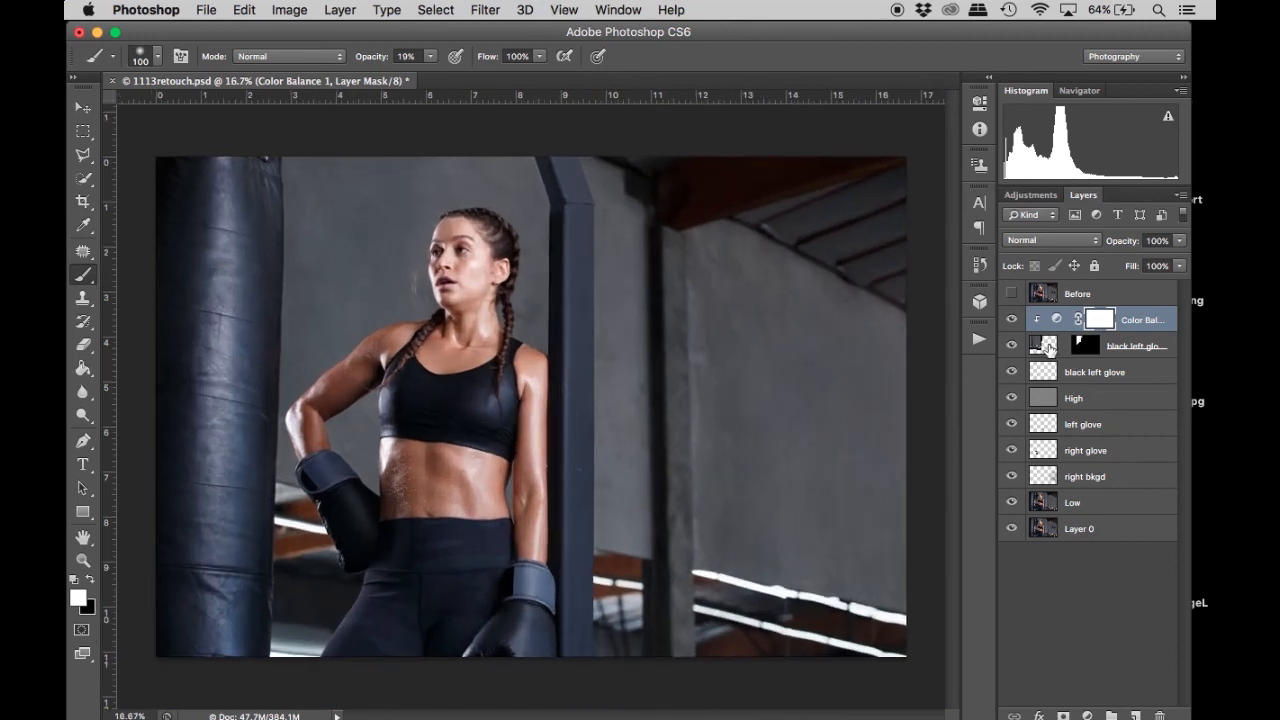
left_click(1048, 347)
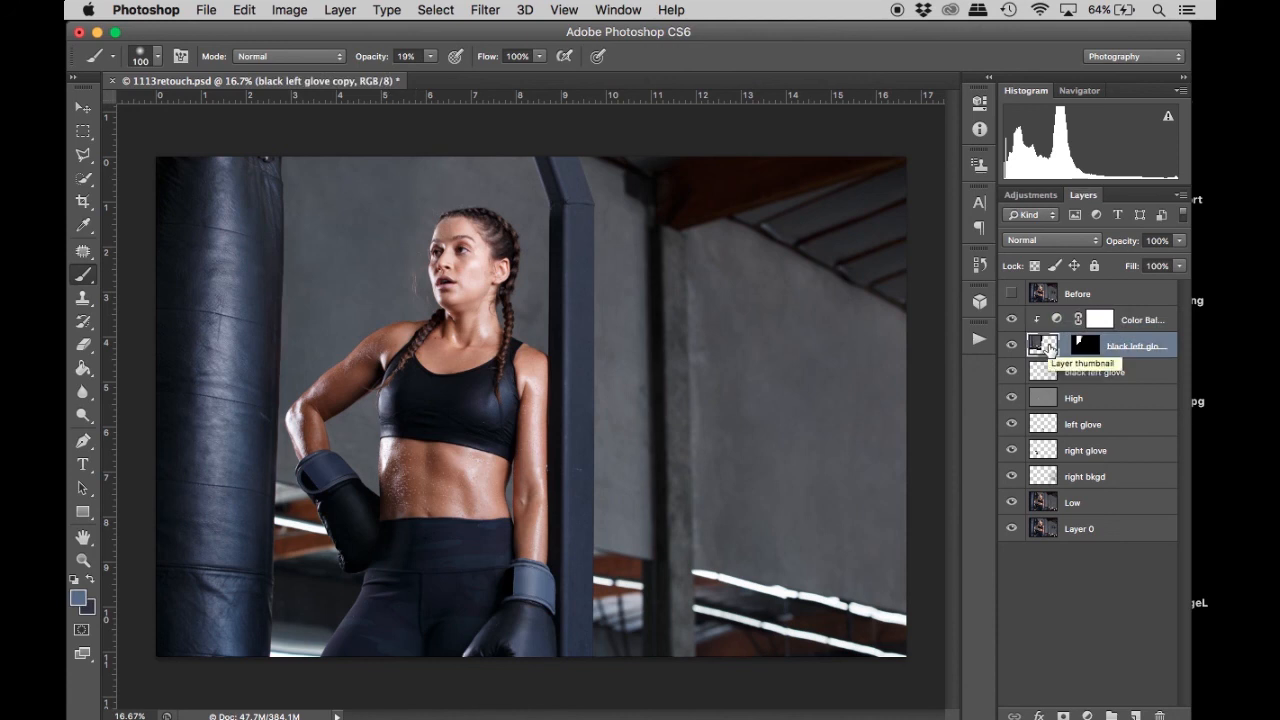
left_click(1012, 294)
left_click(1012, 294)
left_click(1012, 294)
left_click(1012, 294)
left_click(1012, 294)
left_click(1012, 294)
left_click(1013, 294)
left_click(1013, 294)
left_click(1013, 294)
left_click(1013, 294)
left_click(1013, 294)
left_click(1013, 294)
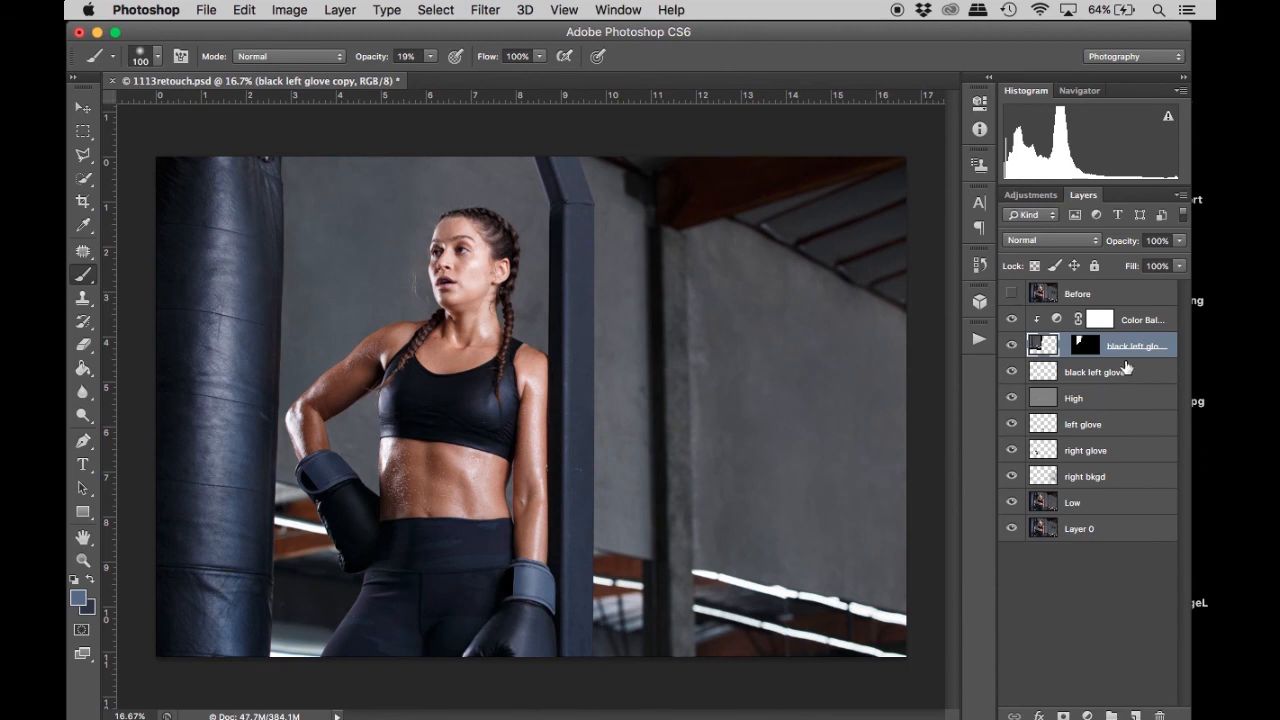
Clip a new layer above the Color Balance adjustment, sample the wall gray above the boxer's head and enlarge the Brush to 800 px.
left_click(1145, 322)
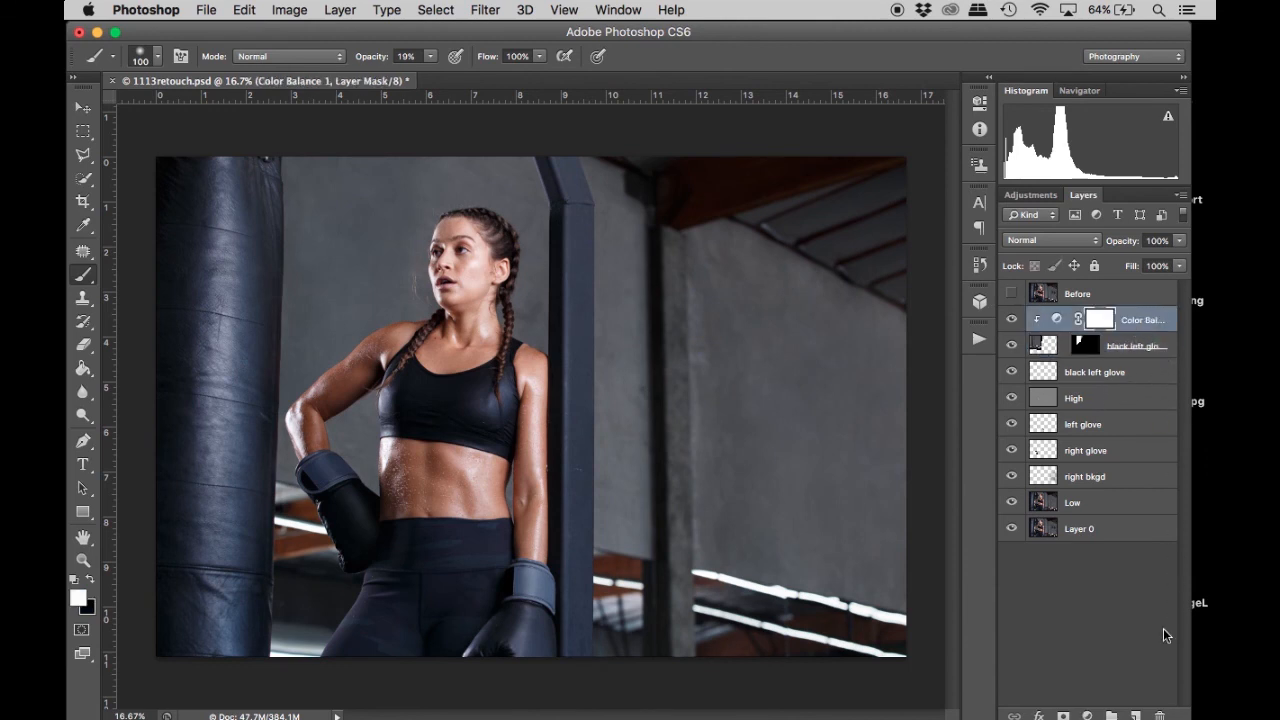
left_click(1135, 716)
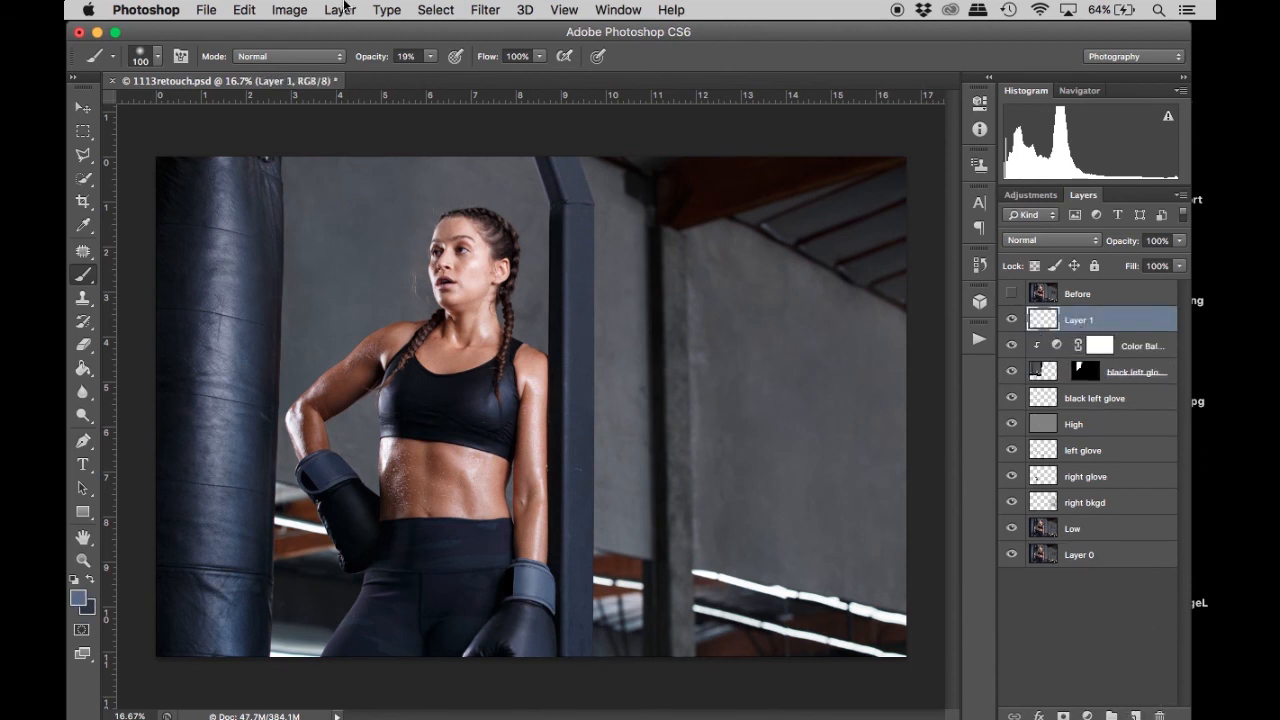
left_click(472, 174, "alt")
left_click(466, 180, "alt")
left_click(466, 180, "alt")
key("bracketright")
key("bracketright")
key("bracketright")
key("bracketright")
key("bracketright")
key("bracketright")
key("bracketright")
left_click(1128, 331, "alt")
Paint the sampled gray at 19% opacity over the patched wall between the punching bag and the boxer's face.
mouse_move(391, 170)
left_mouse_down()
mouse_move(375, 216)
mouse_move(364, 208)
left_mouse_up()
left_click(344, 257)
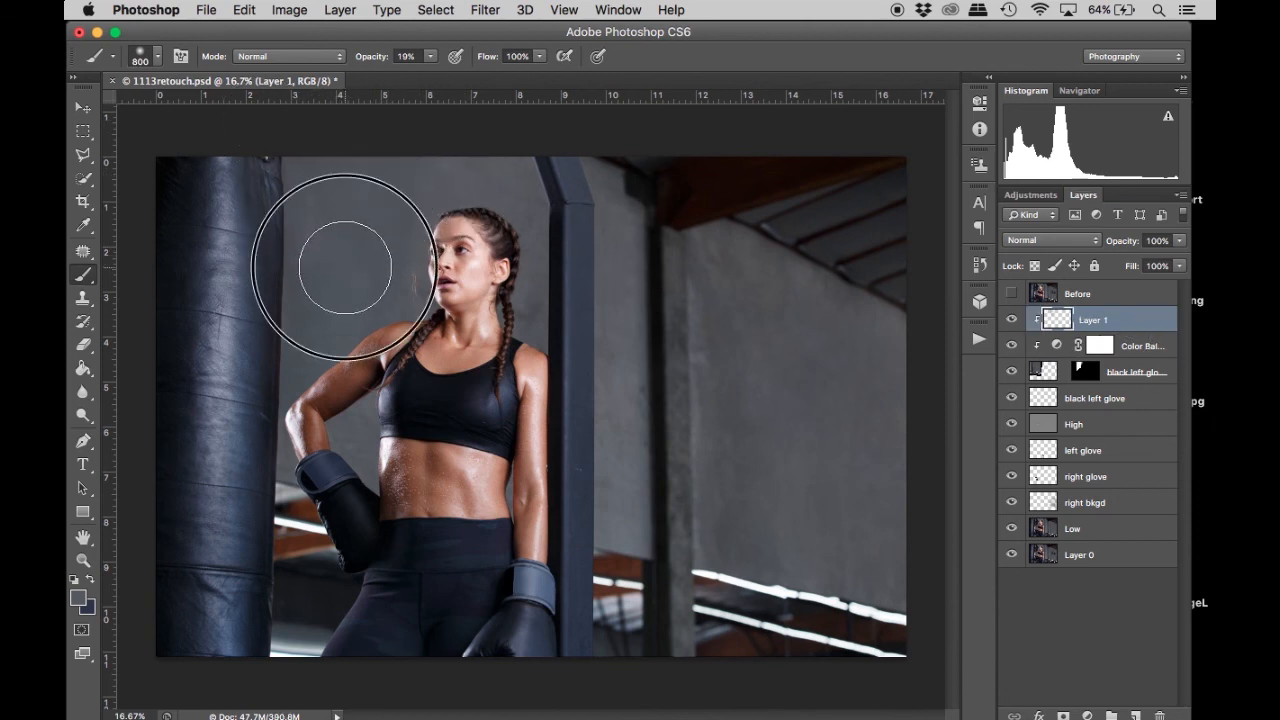
left_click(339, 175)
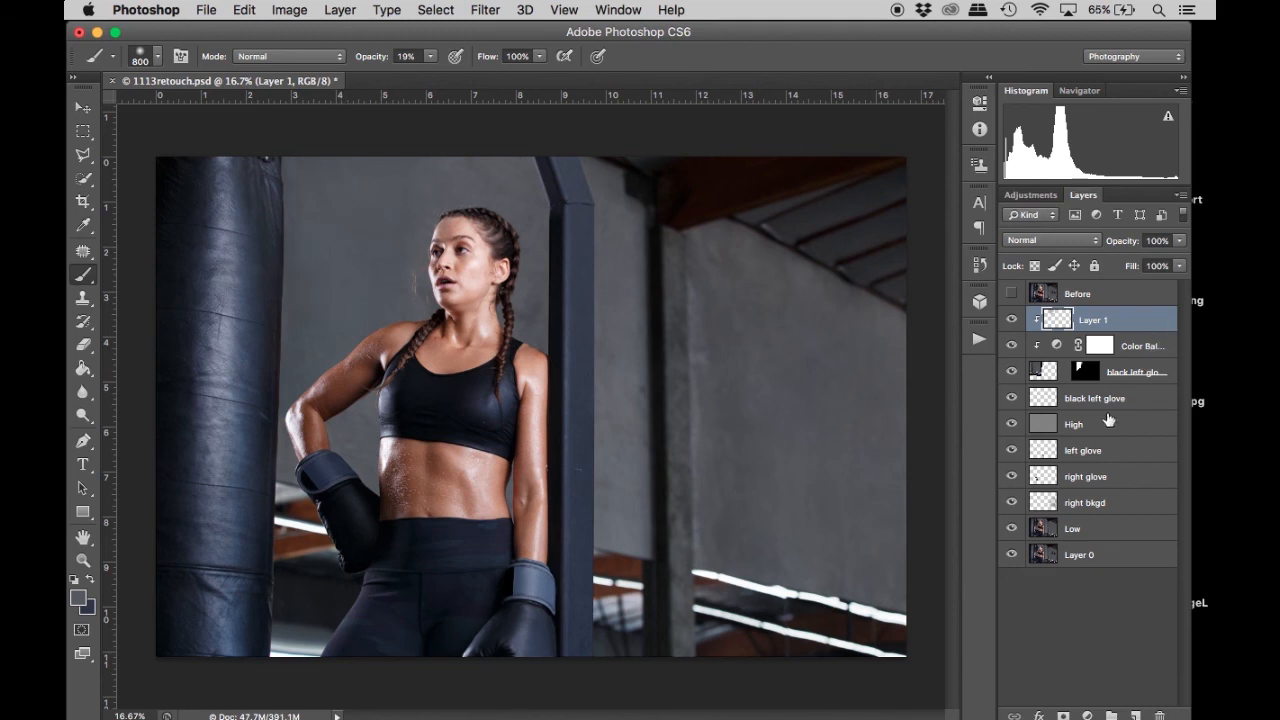
Compare the final retouch of the gloves, cuffs and walls with the original photo, leaving the Before layer hidden.
left_click(1012, 295)
left_click(1012, 295)
left_click(1012, 295)
left_click(1012, 295)
left_click(1012, 295)
left_click(1012, 295)
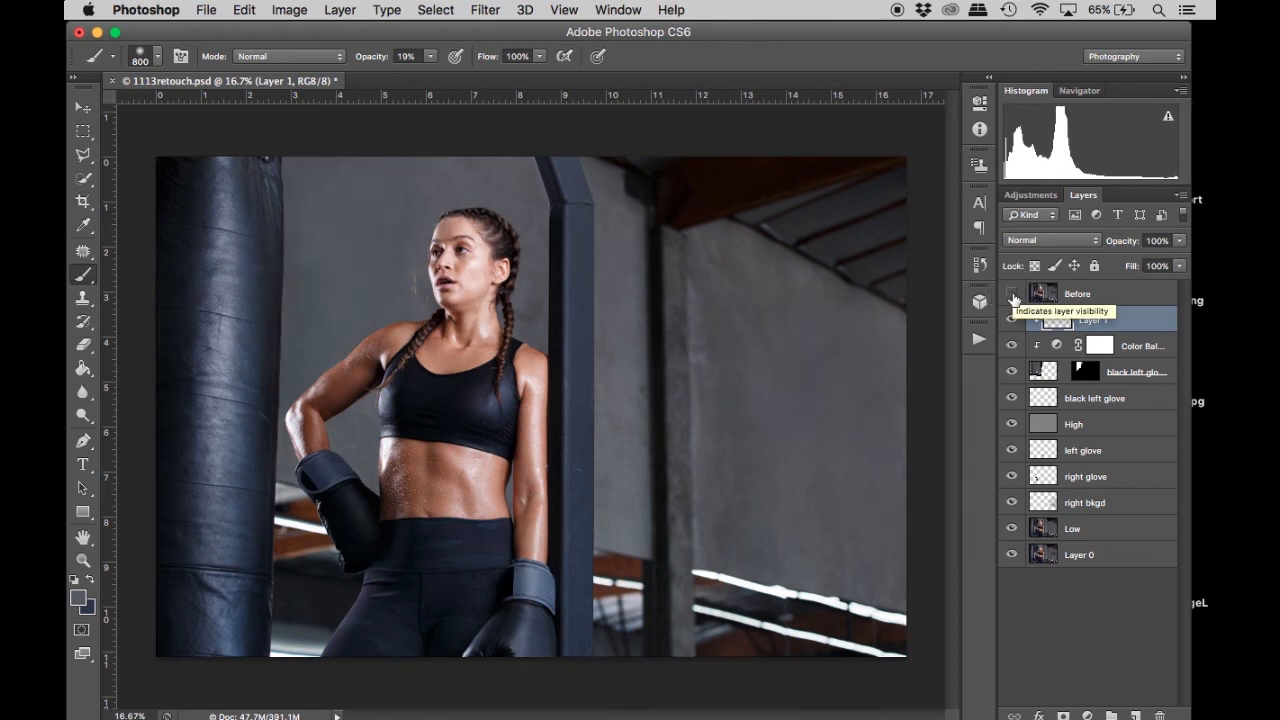
left_click(1012, 295)
left_click(1012, 295)
left_click(1012, 295)
left_click(1012, 295)
left_click(1012, 295)
left_click(1012, 295)
left_click(1012, 295)
left_click(1012, 295)
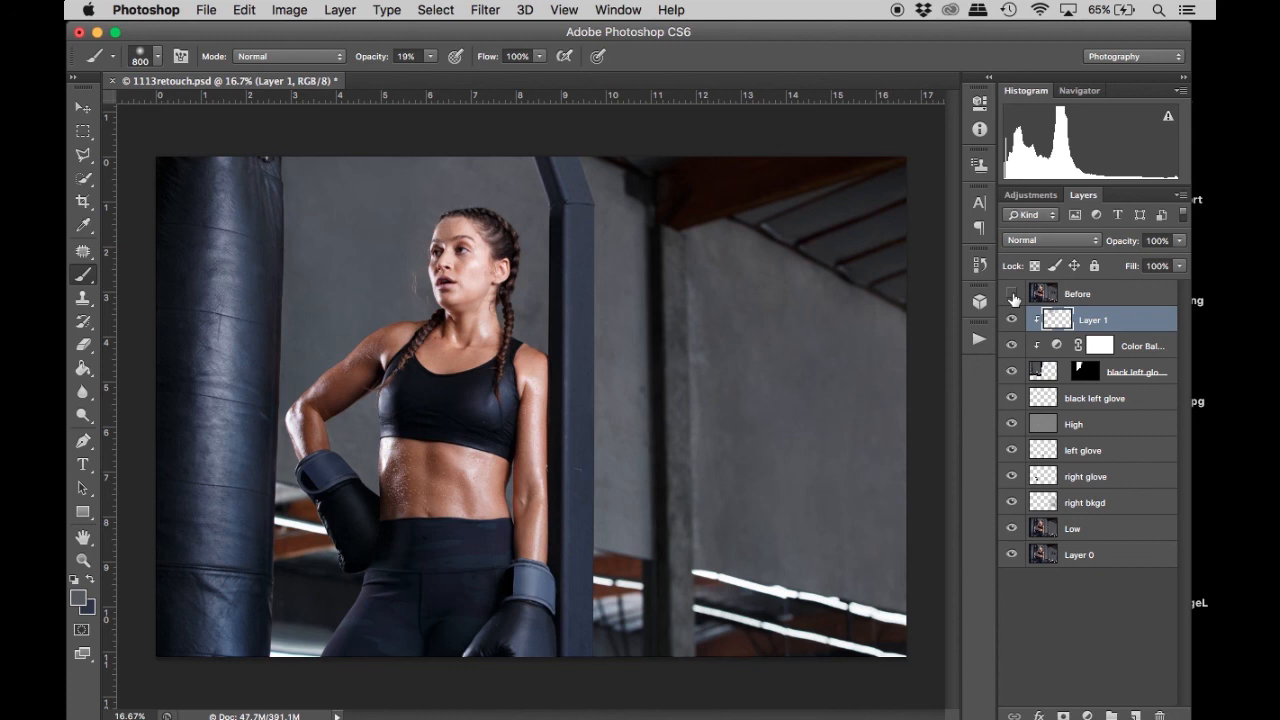
left_click(1012, 294)
left_click(1012, 294)
left_click(1012, 294)
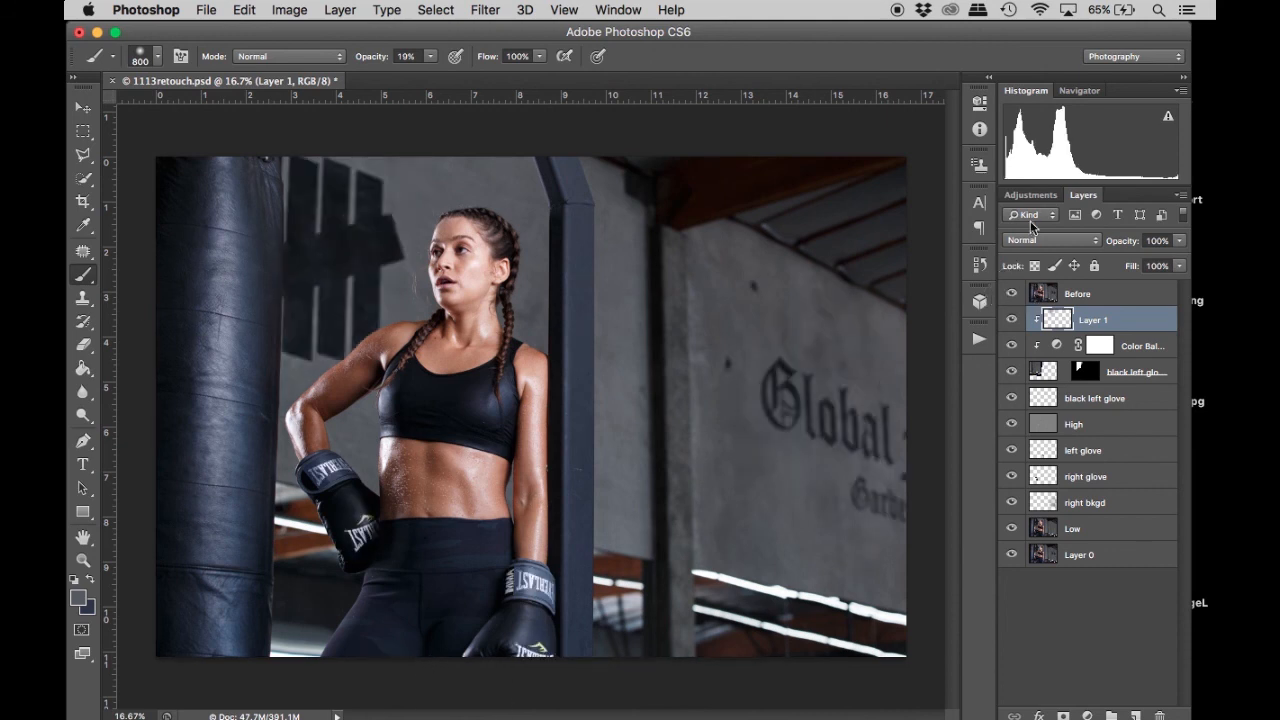
left_click(1012, 294)
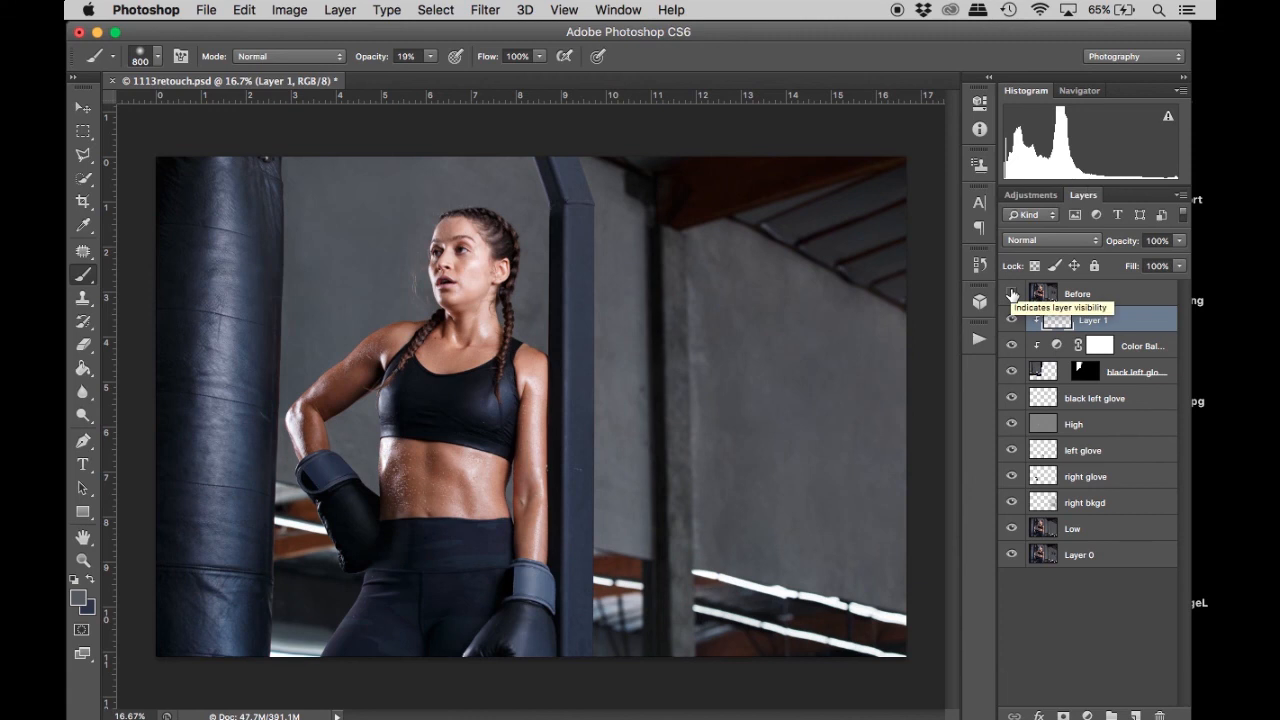
left_click(1012, 294)
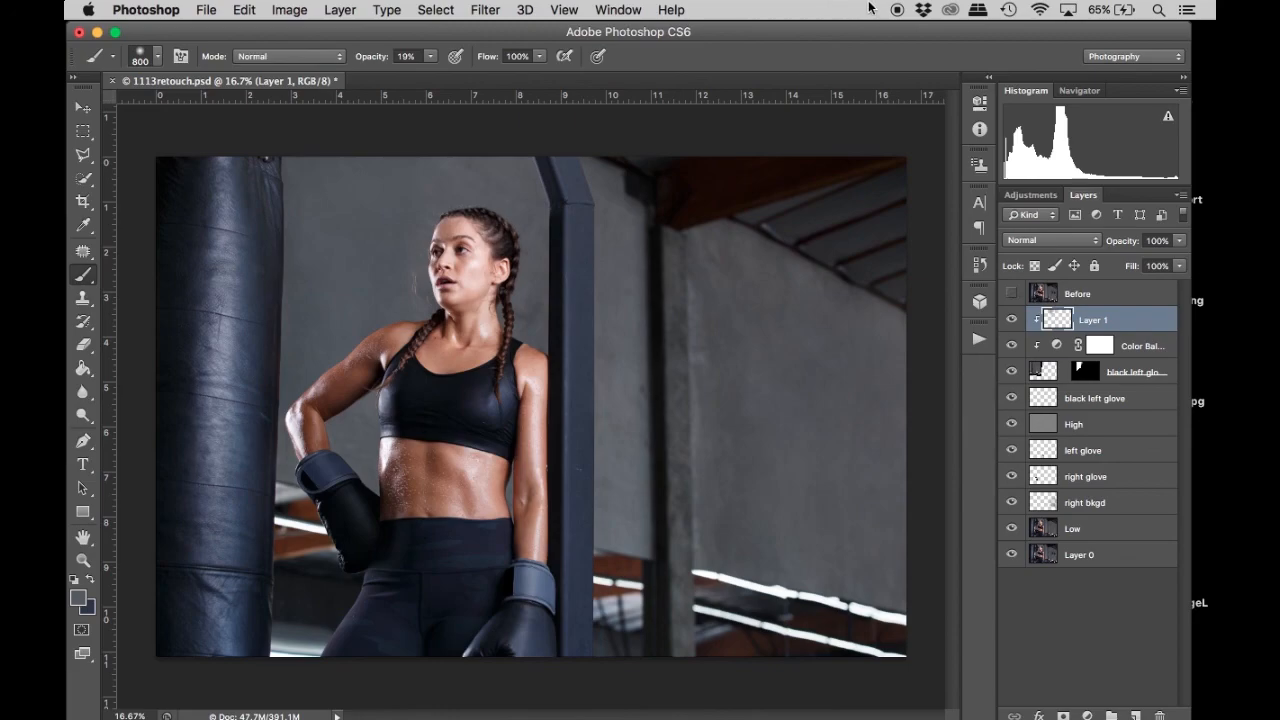